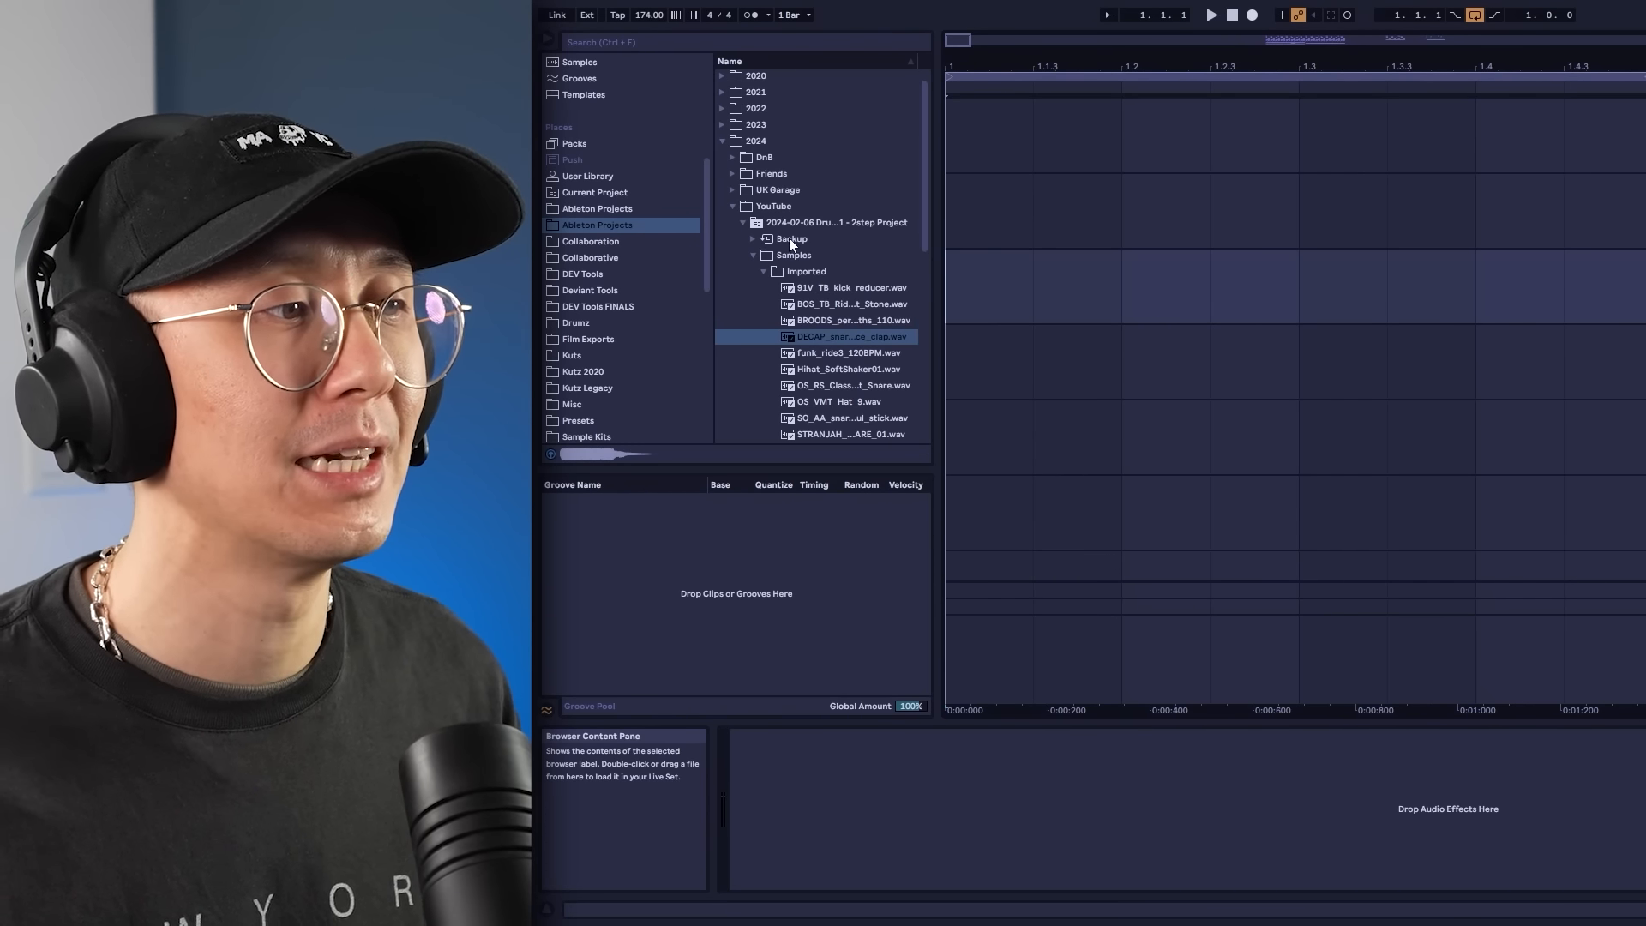
Collapse the Imported samples folder and select bar 1 on the HIHAT 1 track.
left_click(763, 271)
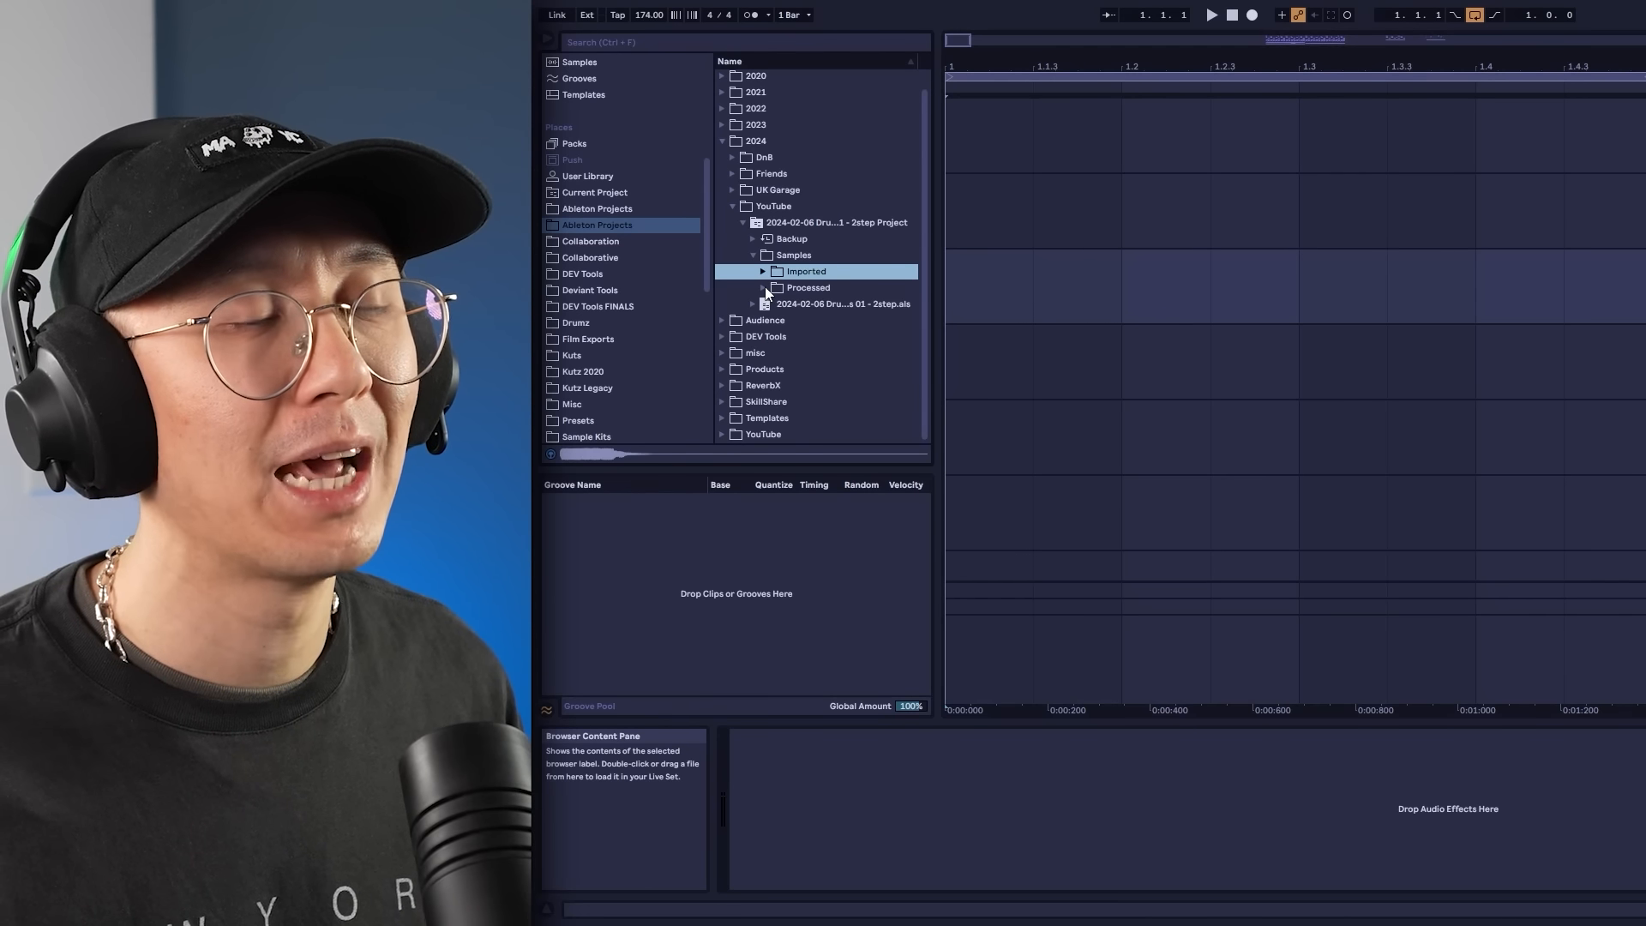
left_click(974, 304)
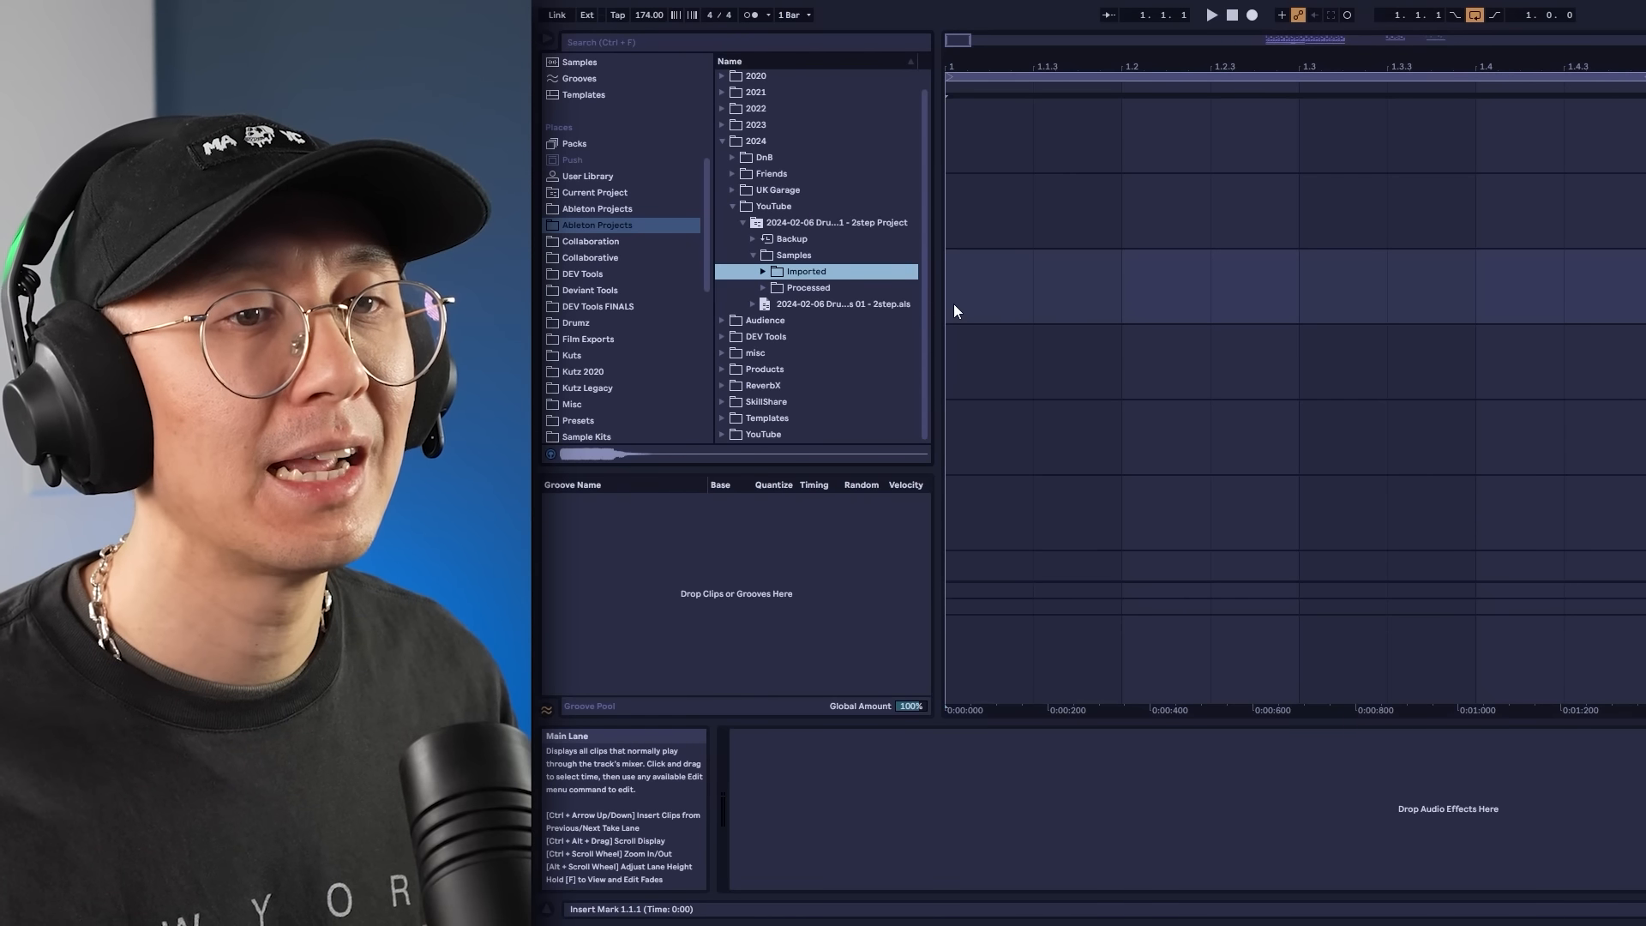
left_click(960, 354)
left_click_drag(1116, 390, 358, 372)
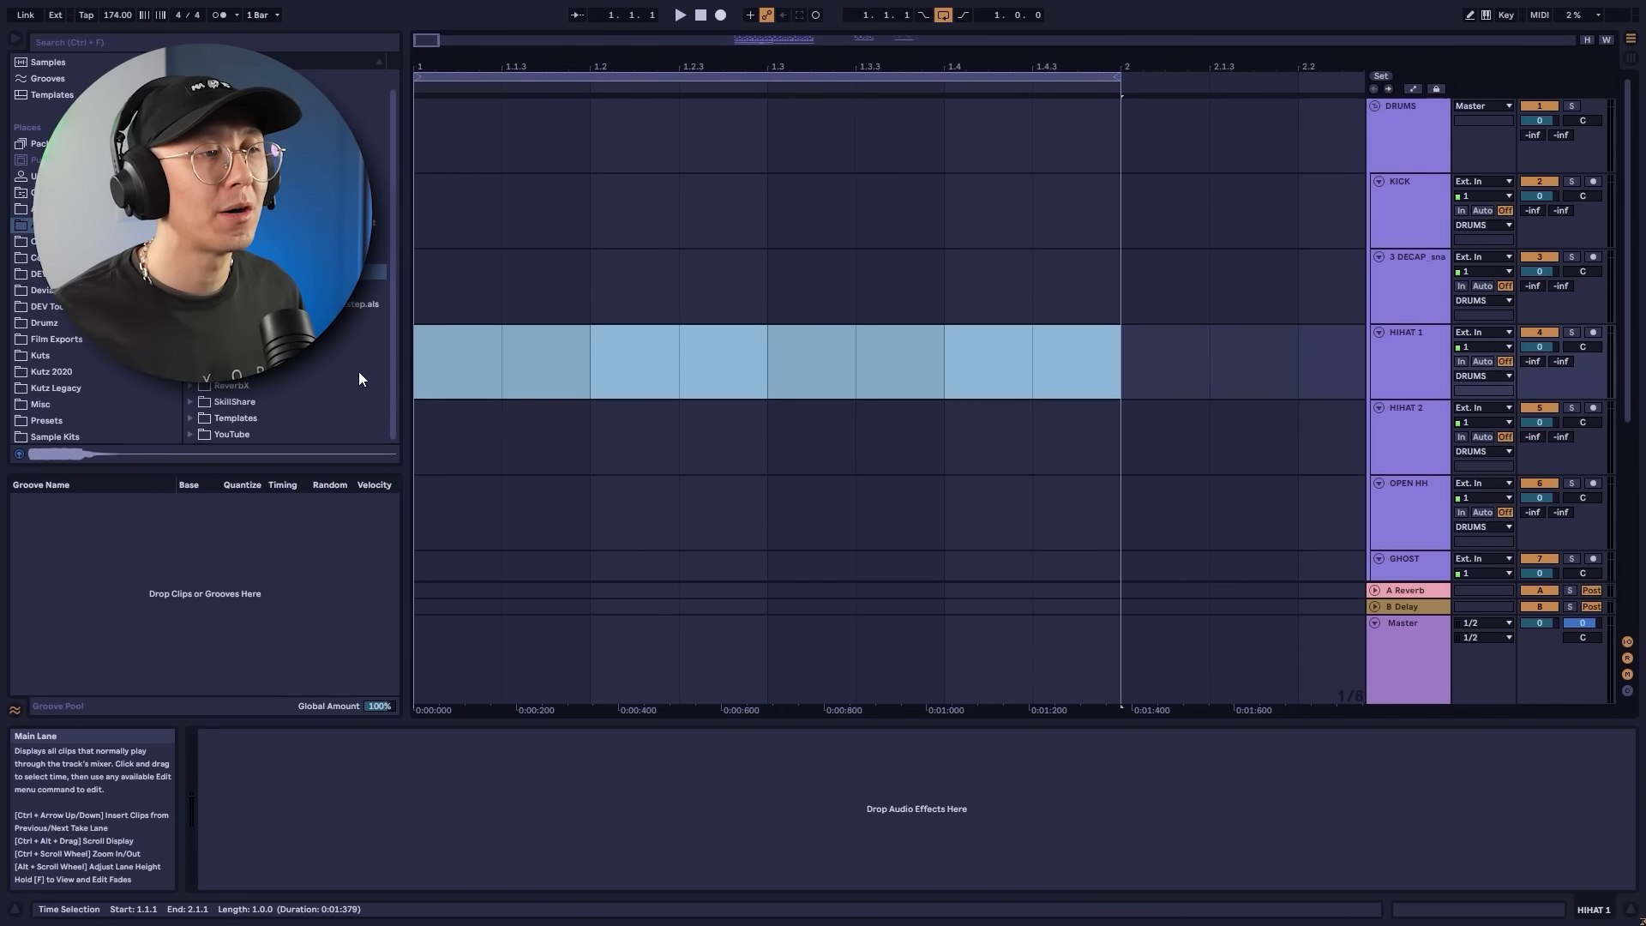
left_click(772, 365)
left_click_drag(1115, 363, 430, 352)
left_click(513, 349)
Set the arrangement to a fixed grid of 1/8.
right_click(627, 346)
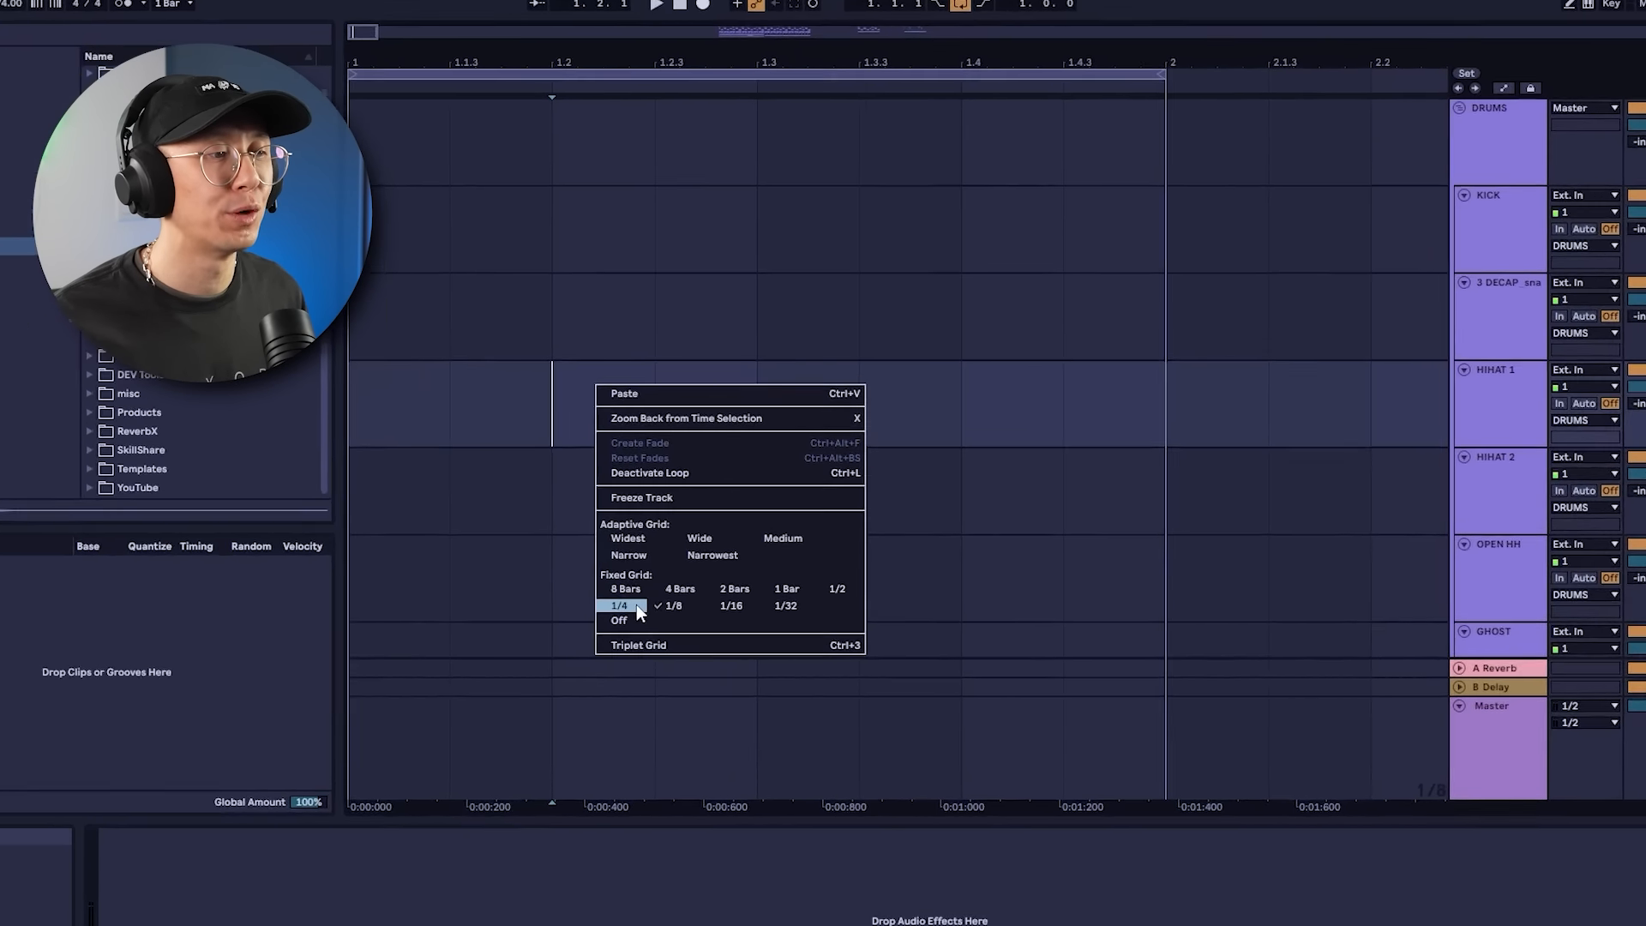
left_click(648, 535)
right_click(671, 359)
left_click(715, 769)
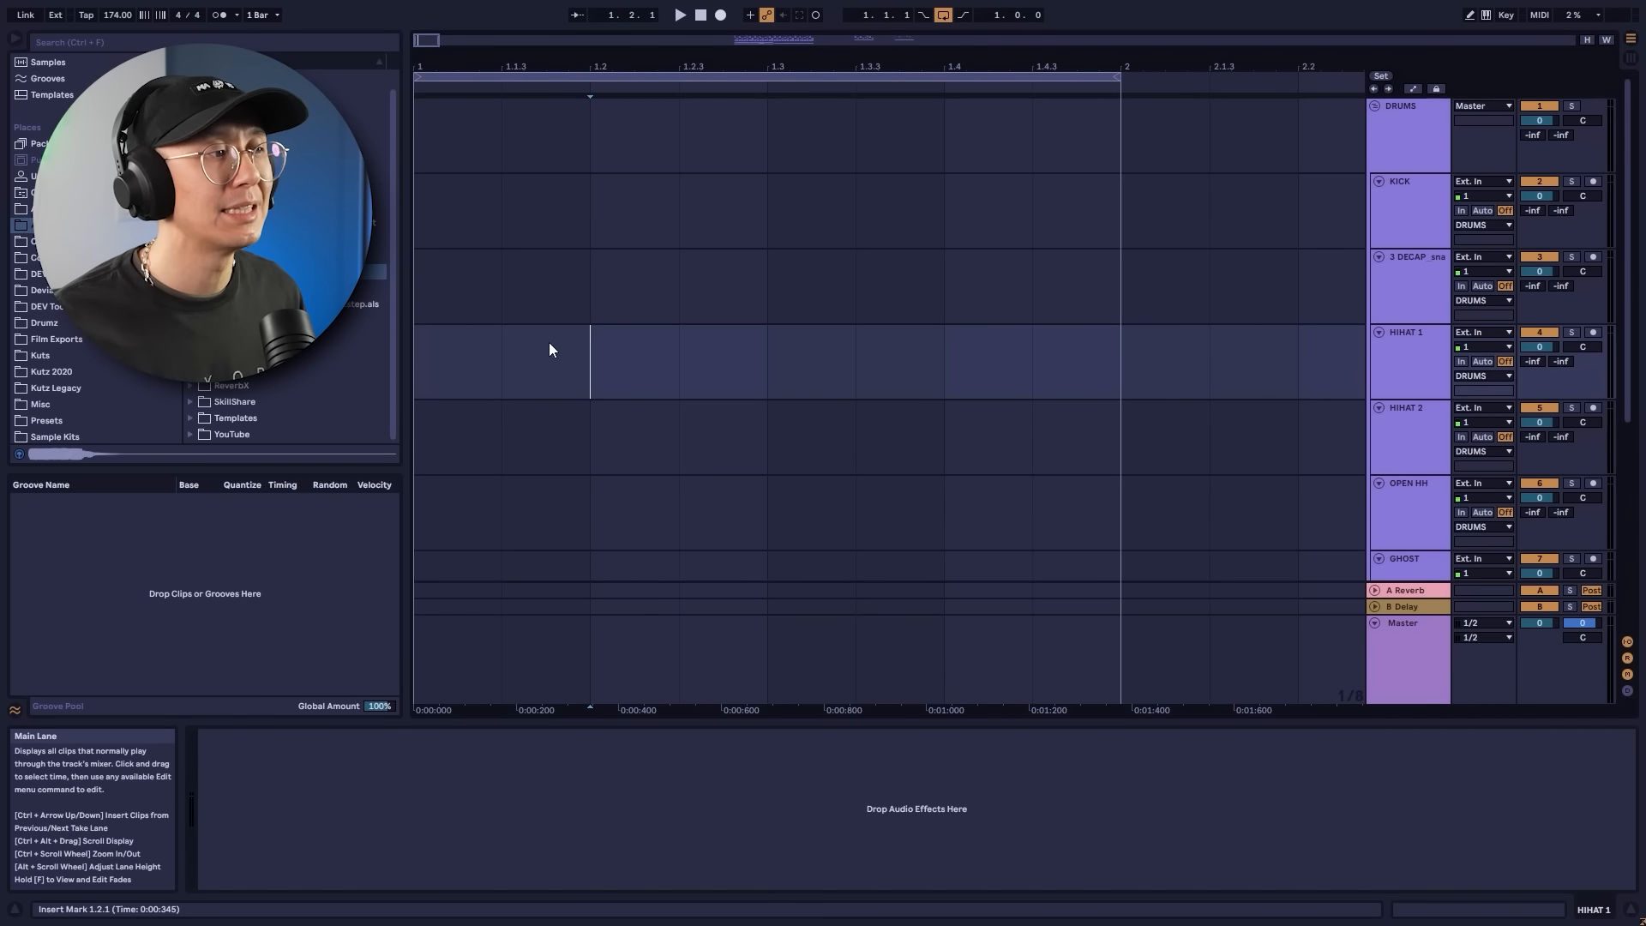
Place the OS_VMT hi-hat sample from the Processed folder at 1.1.1 on HIHAT 1 and duplicate it seven times to fill the bar.
left_click(236, 288)
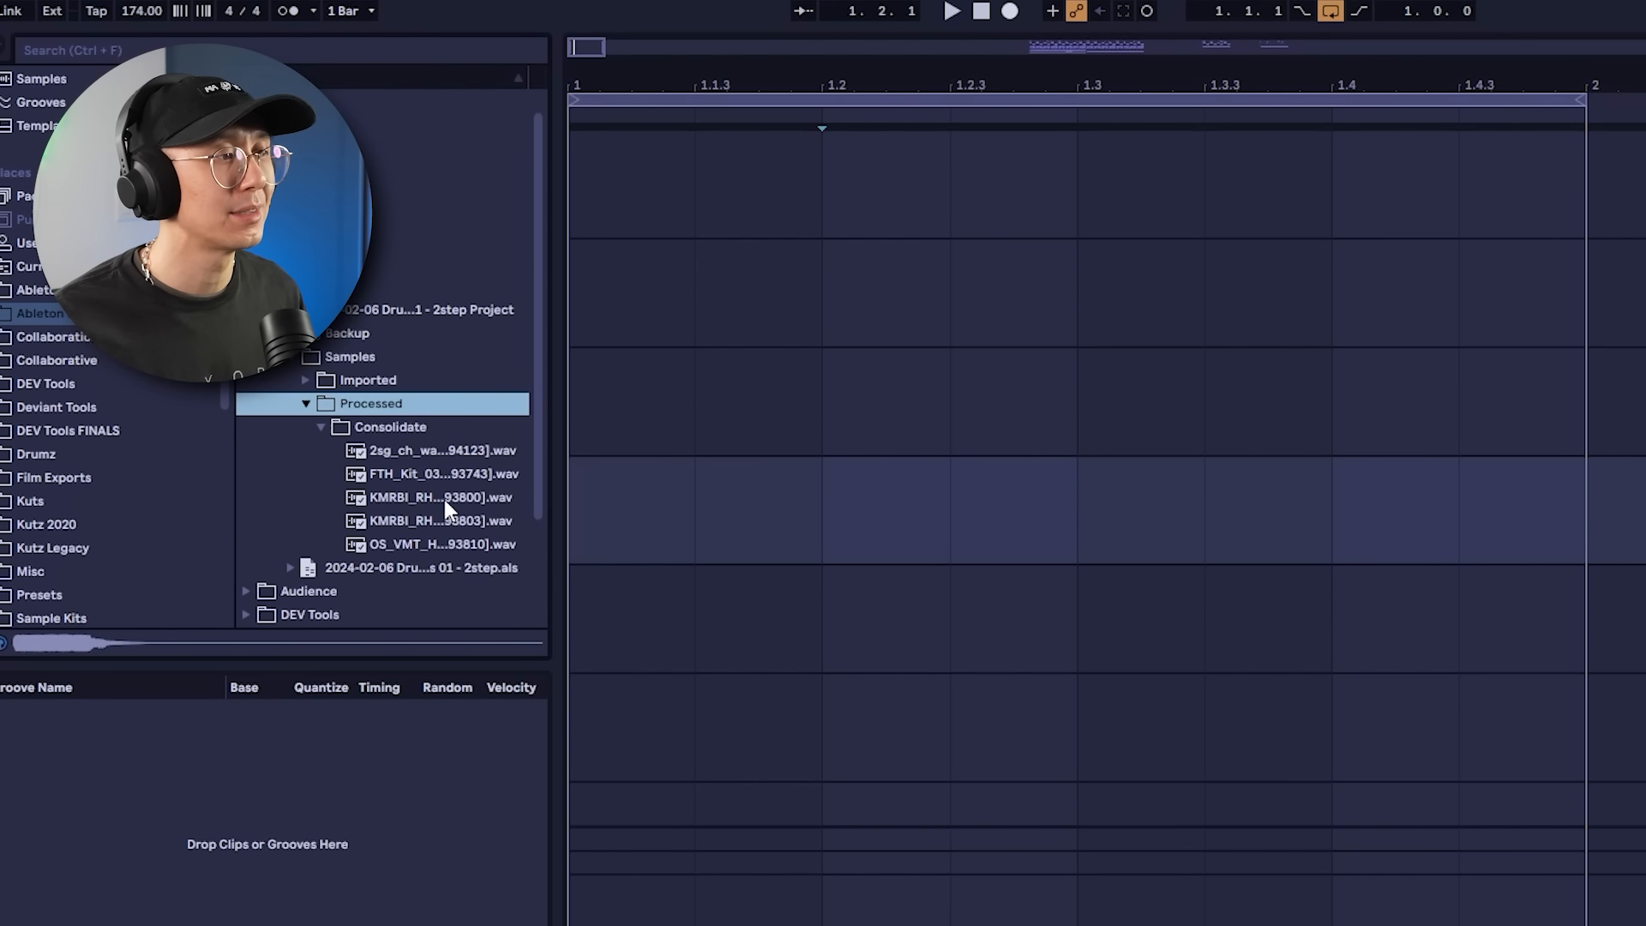
left_click_drag(410, 544, 614, 476)
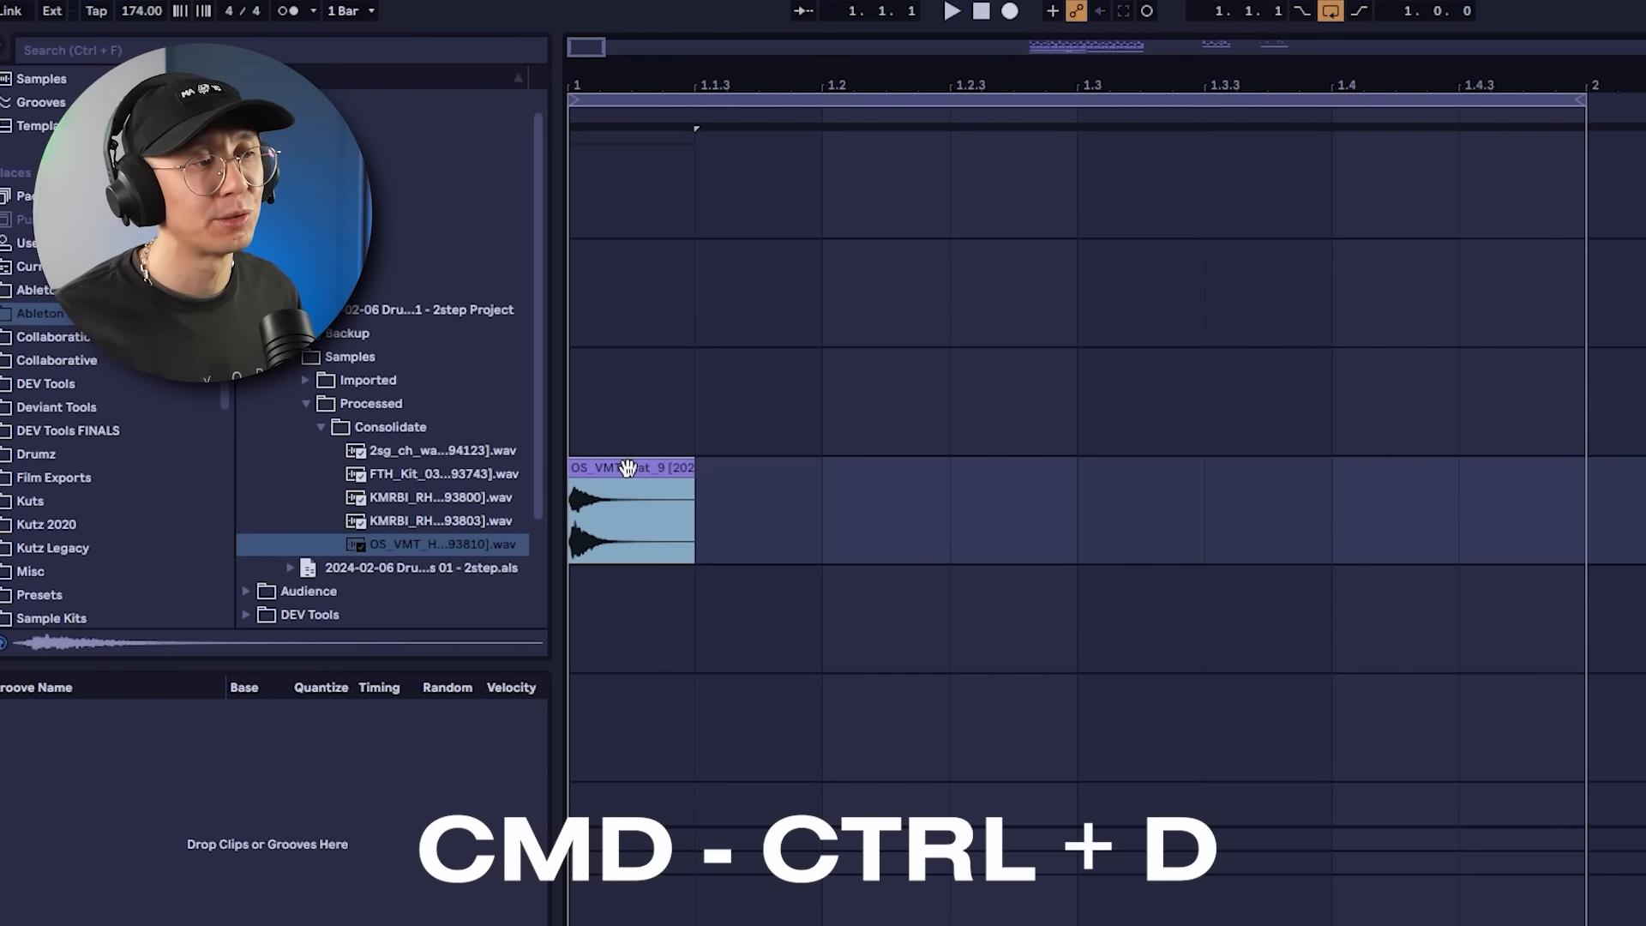
key("ctrl+d")
key("ctrl+d")
key("ctrl+d")
key("ctrl+d")
key("ctrl+d")
key("ctrl+d")
key("ctrl+d")
key("space")
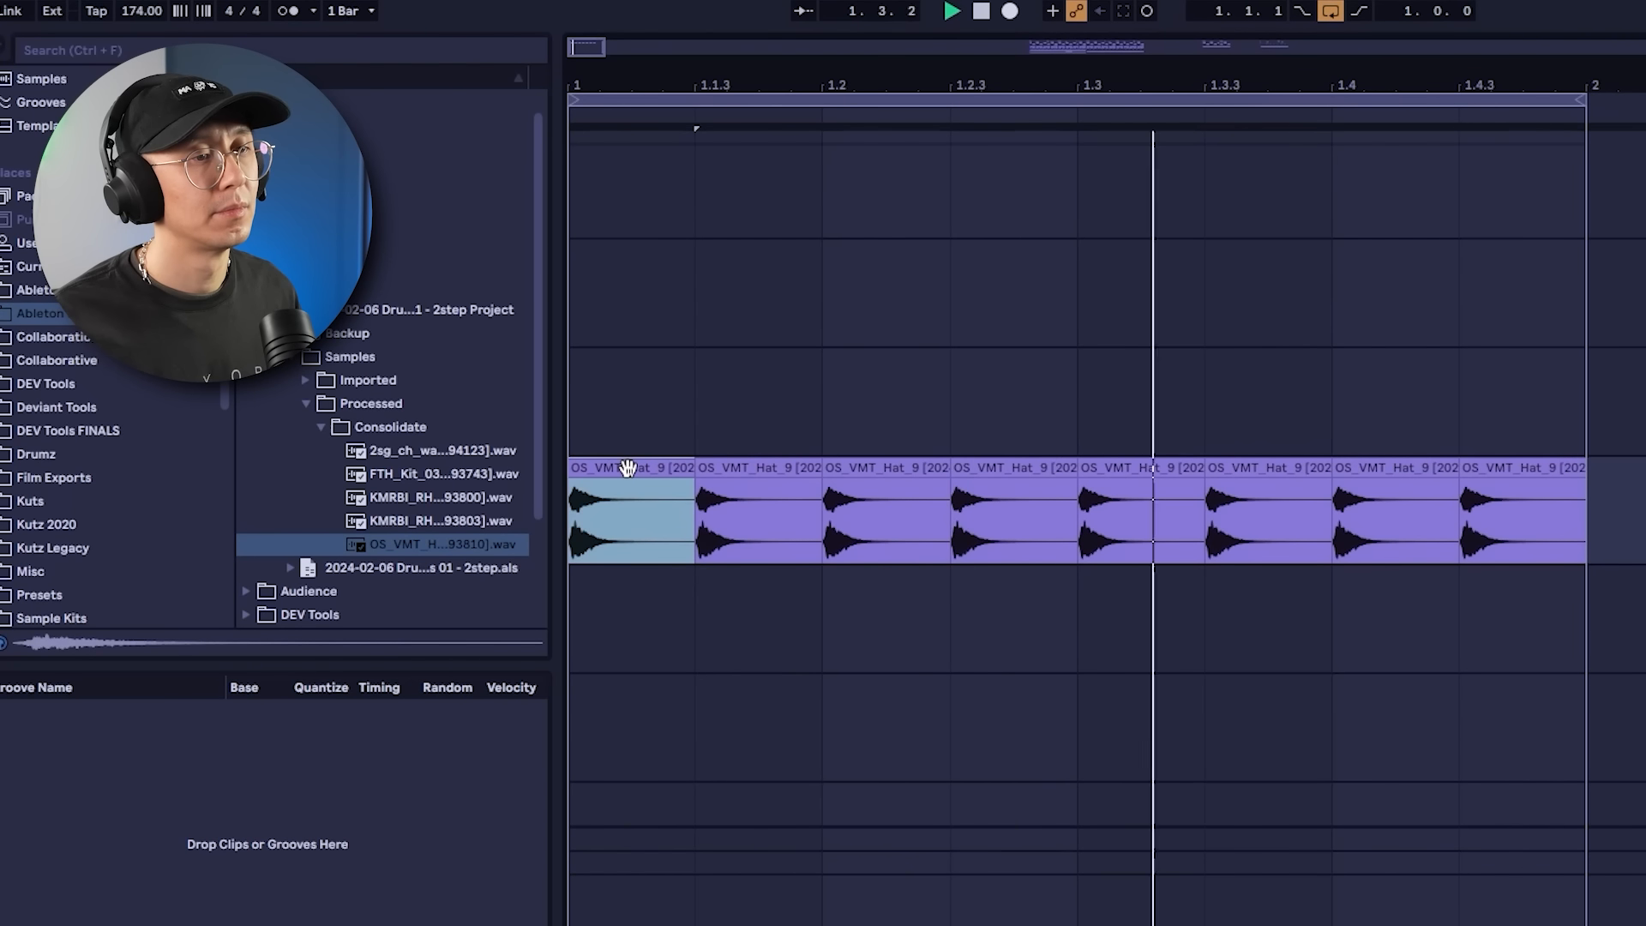
key("space")
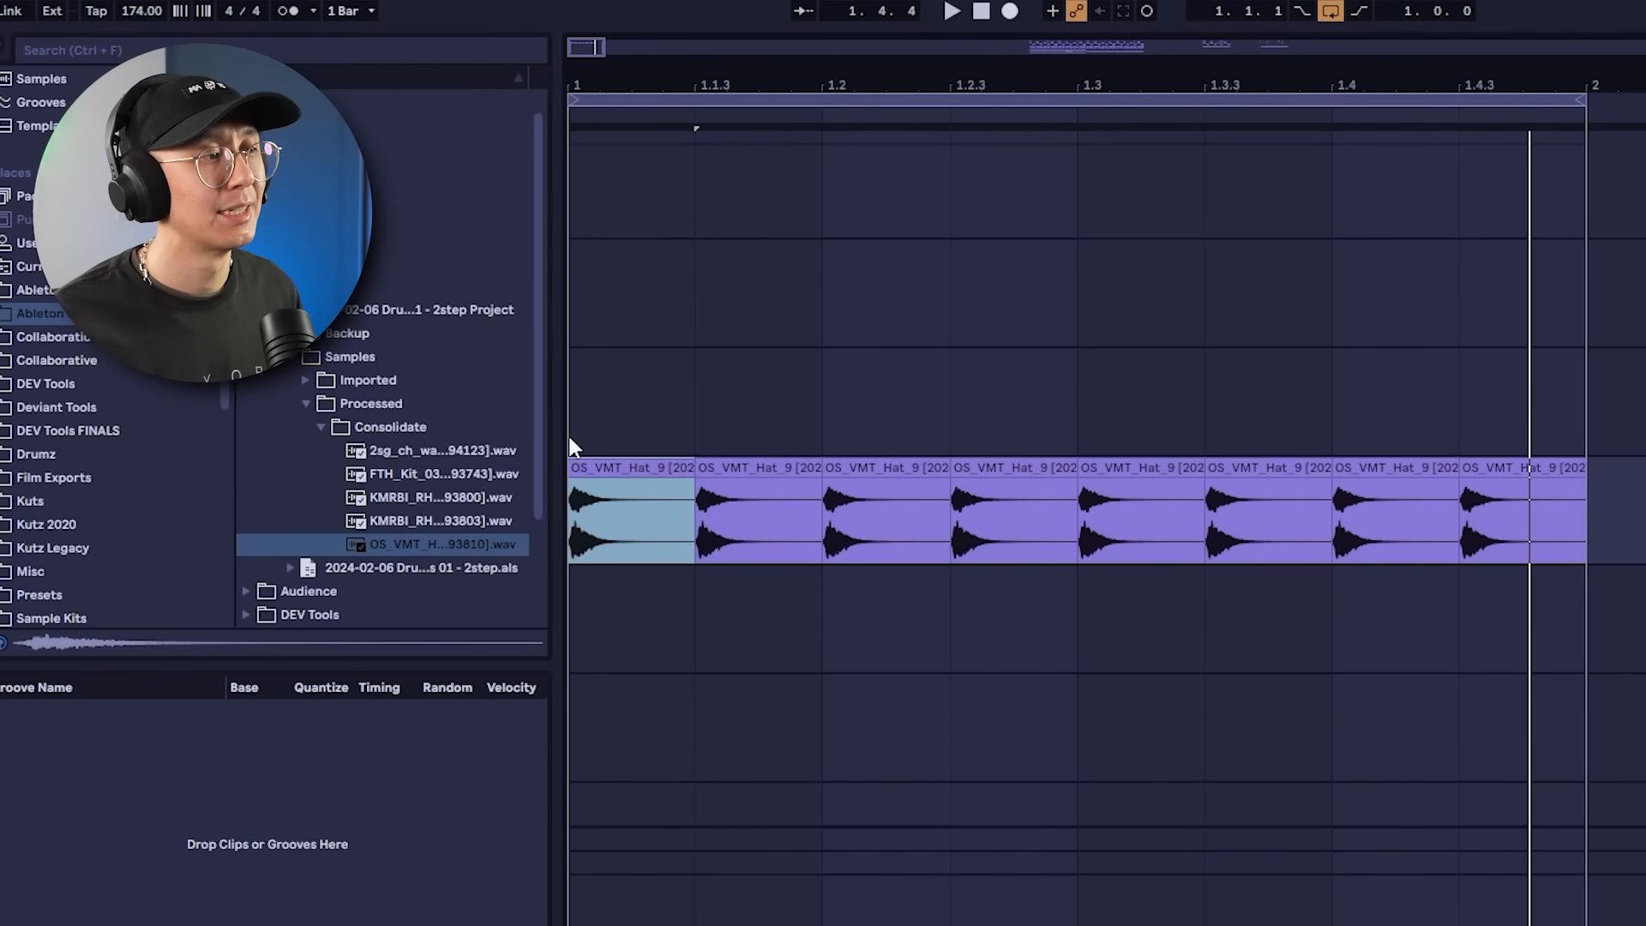
Place the KMRBI_RHXS kick sample ending in 93800 at 1.1.1 on the KICK track and copy it to 1.3.3.
left_click_drag(450, 497, 588, 257)
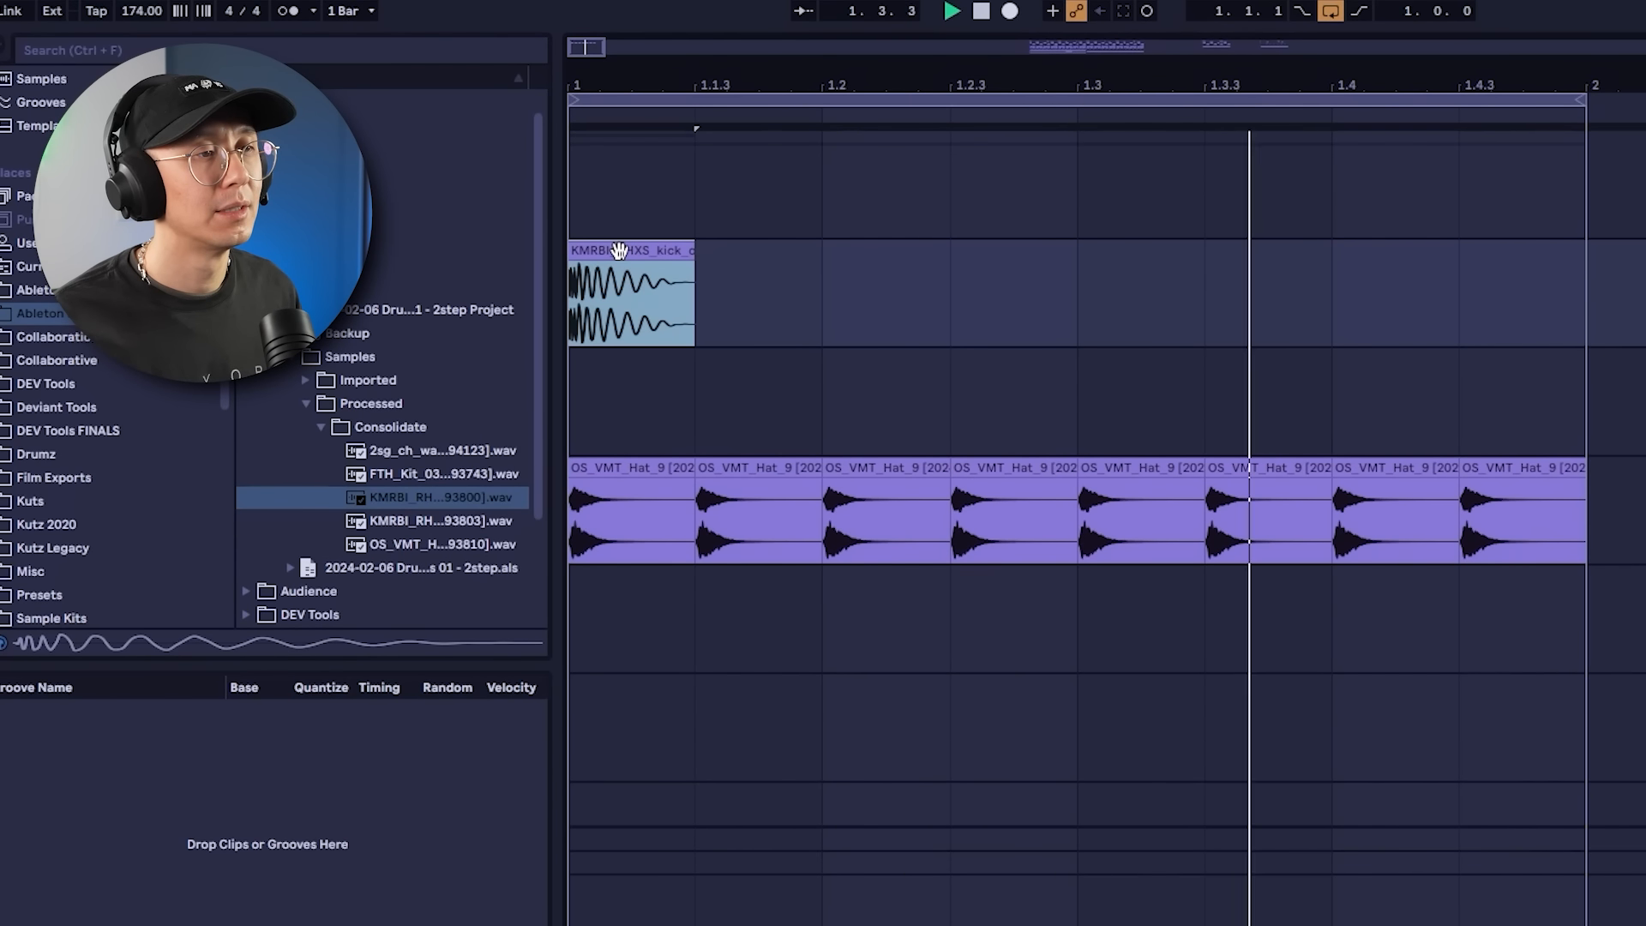
left_click_drag(619, 250, 1241, 281)
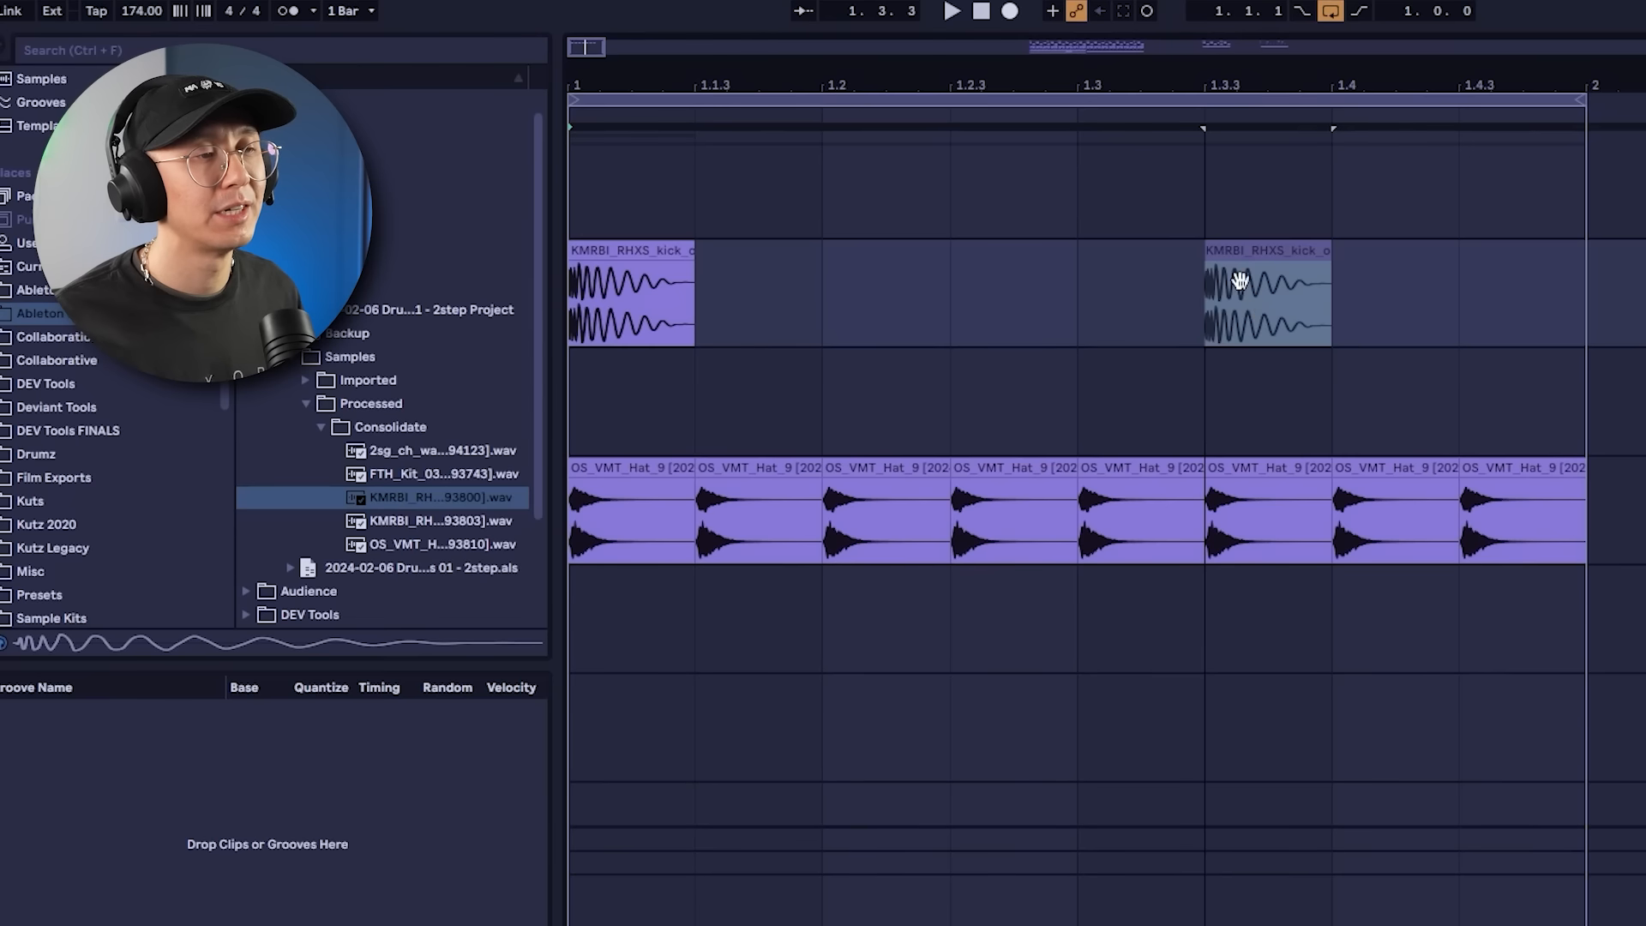
key("space")
Place the imported DECAP snare clap sample at 1.2.1 on the track below KICK and trim its tail to end at 1.2.3.
left_click(368, 380)
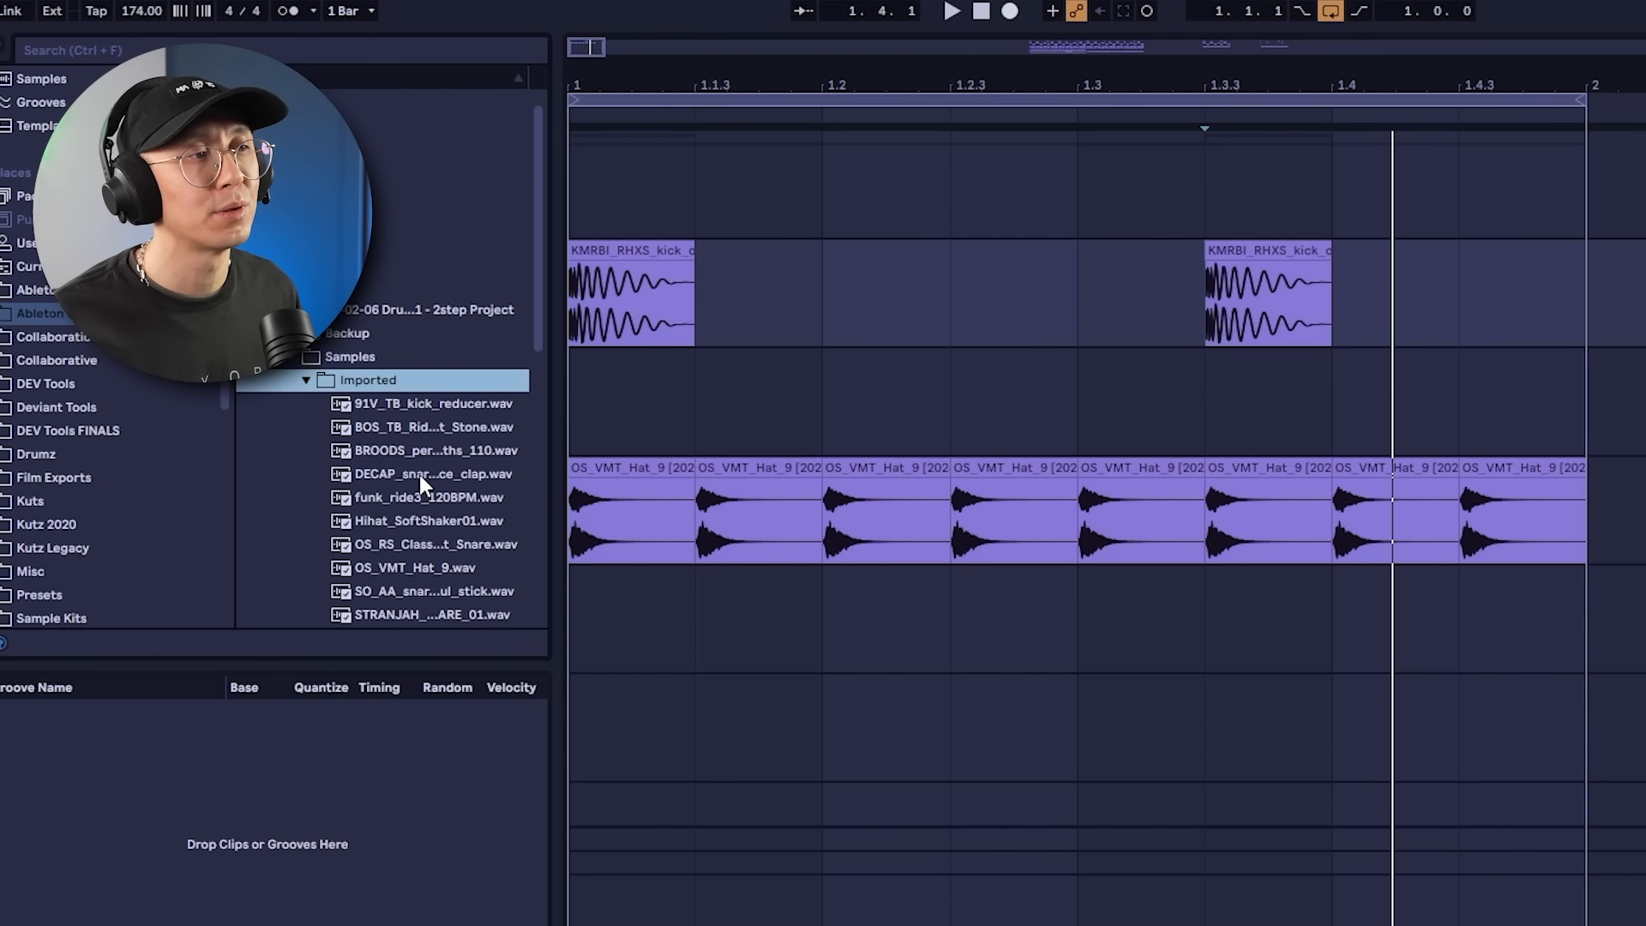
left_click(828, 393)
left_click(1334, 400)
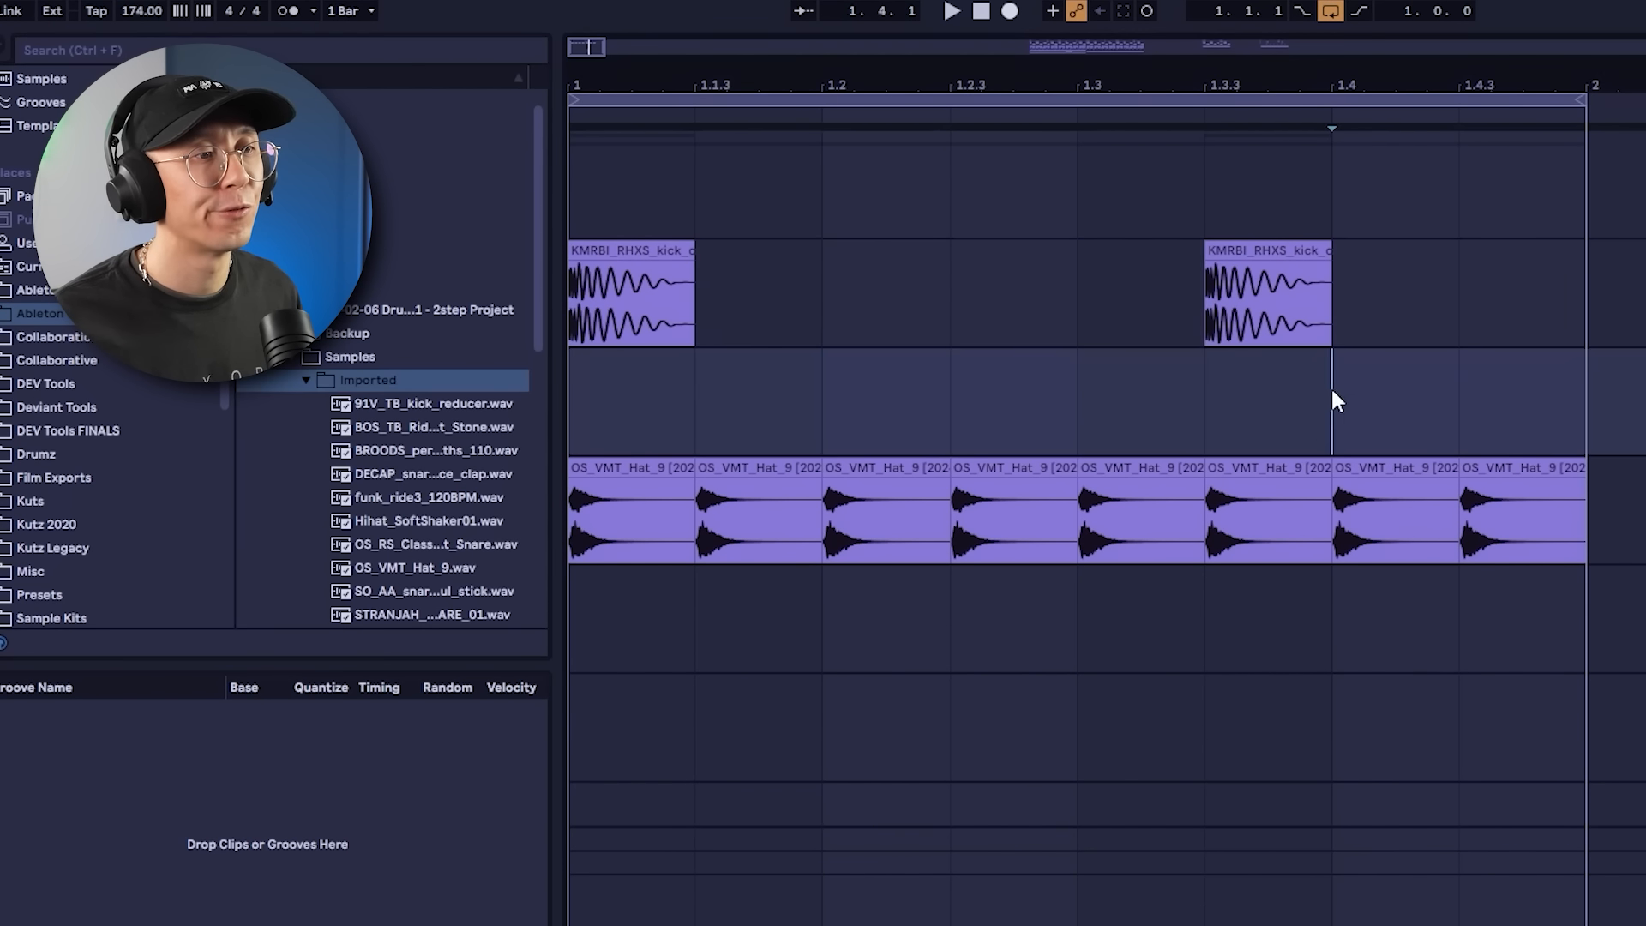
left_click_drag(429, 473, 873, 386)
left_click_drag(979, 389, 1078, 390)
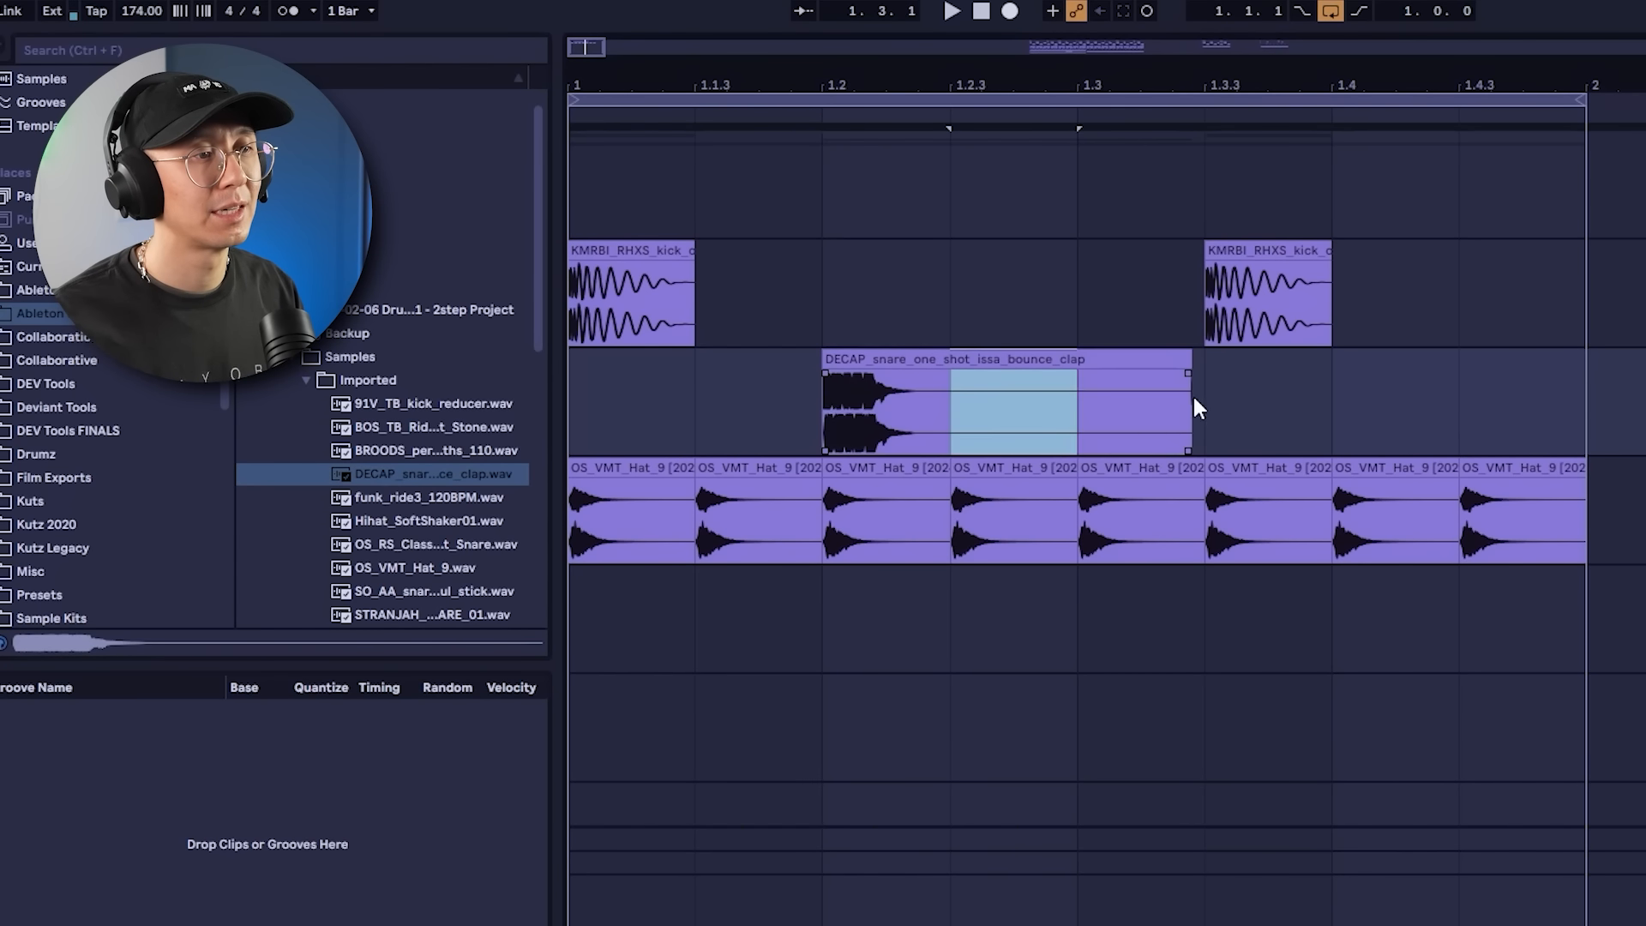
left_click_drag(1194, 398, 1218, 397)
key("Delete")
Copy the trimmed snare clip to 1.4.1 on the same track.
left_click(872, 360)
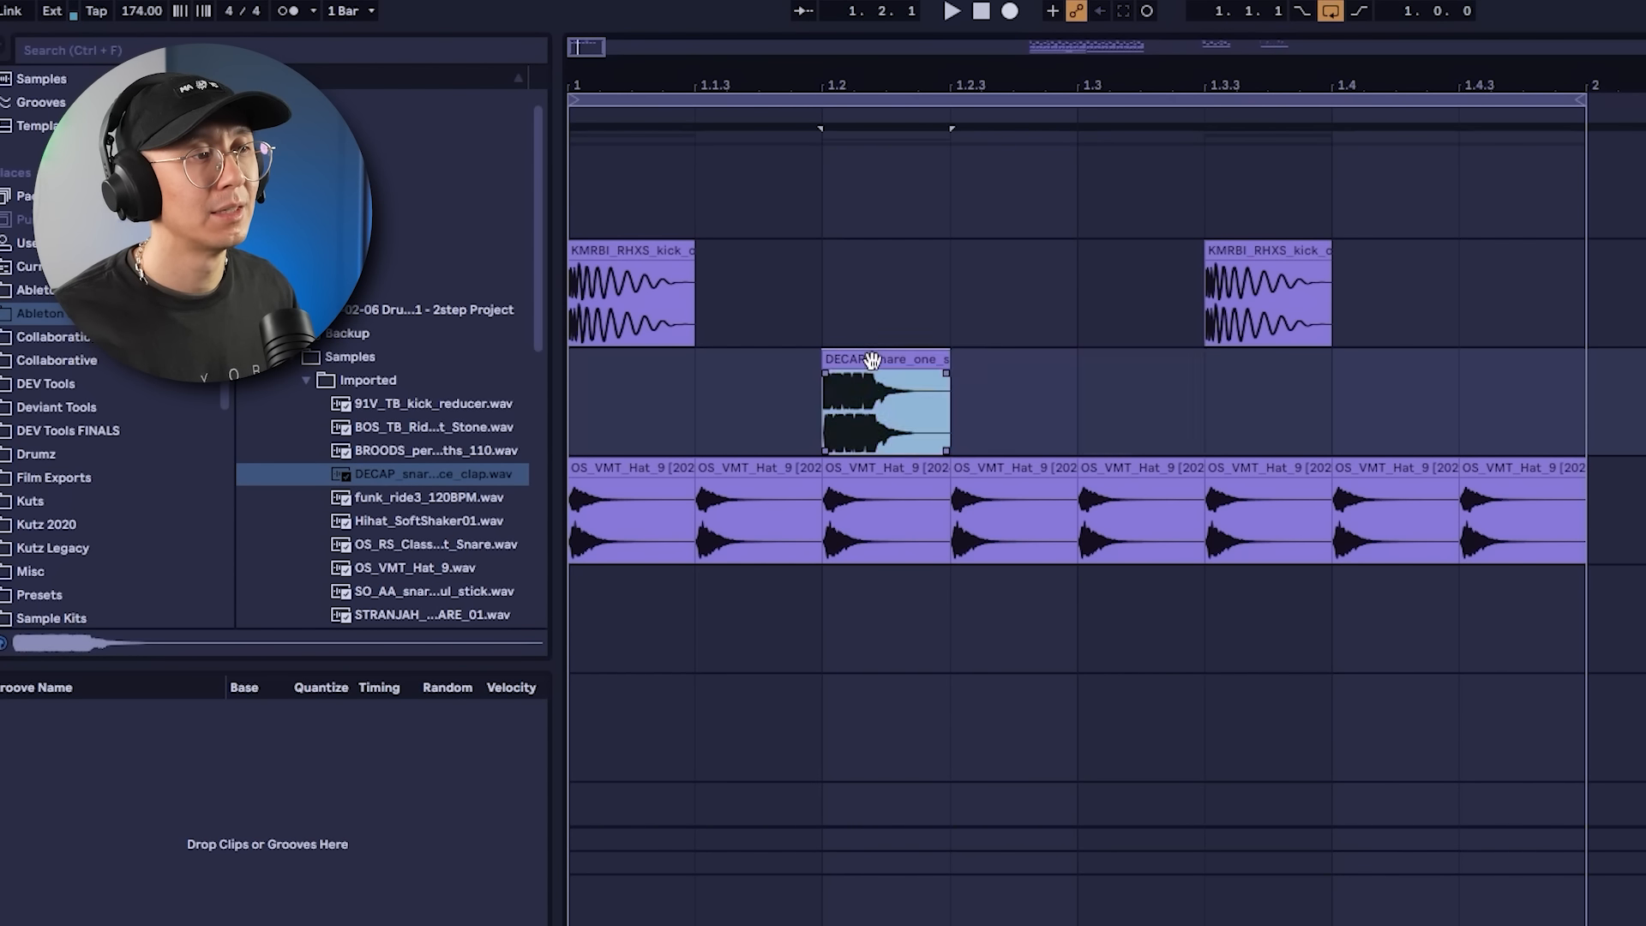
left_click_drag(872, 360, 1392, 364)
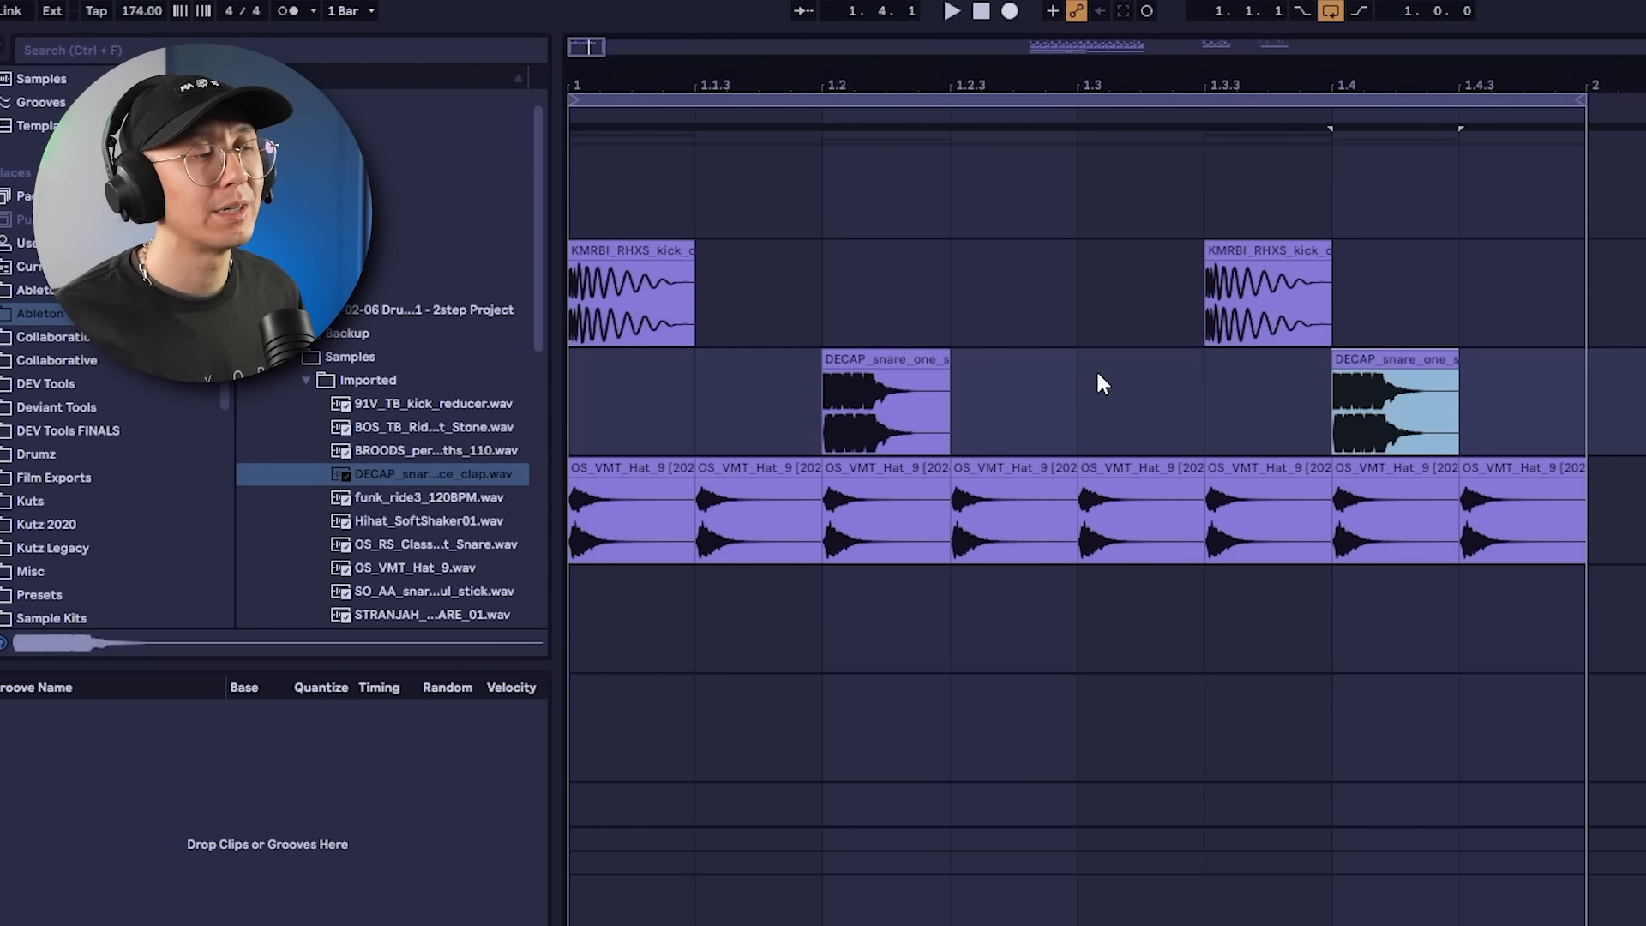
left_click(1035, 368)
left_click(901, 355)
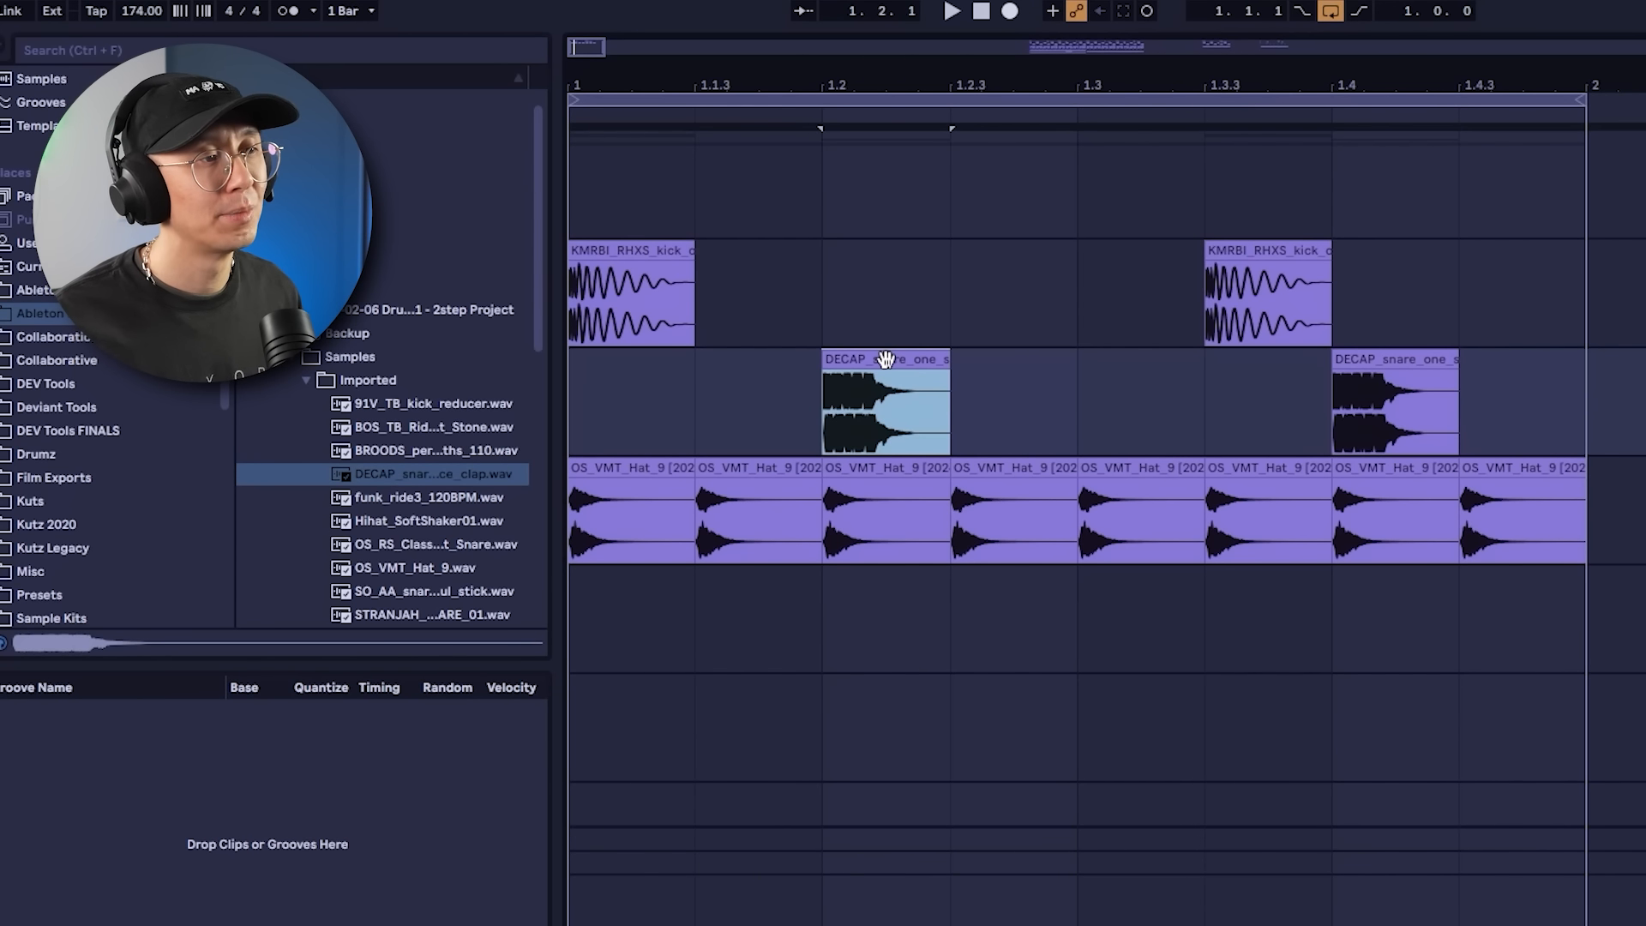
mouse_move(883, 358)
left_mouse_down()
mouse_move(1580, 376)
mouse_move(1525, 394)
mouse_move(1508, 358)
left_mouse_up()
key("Delete")
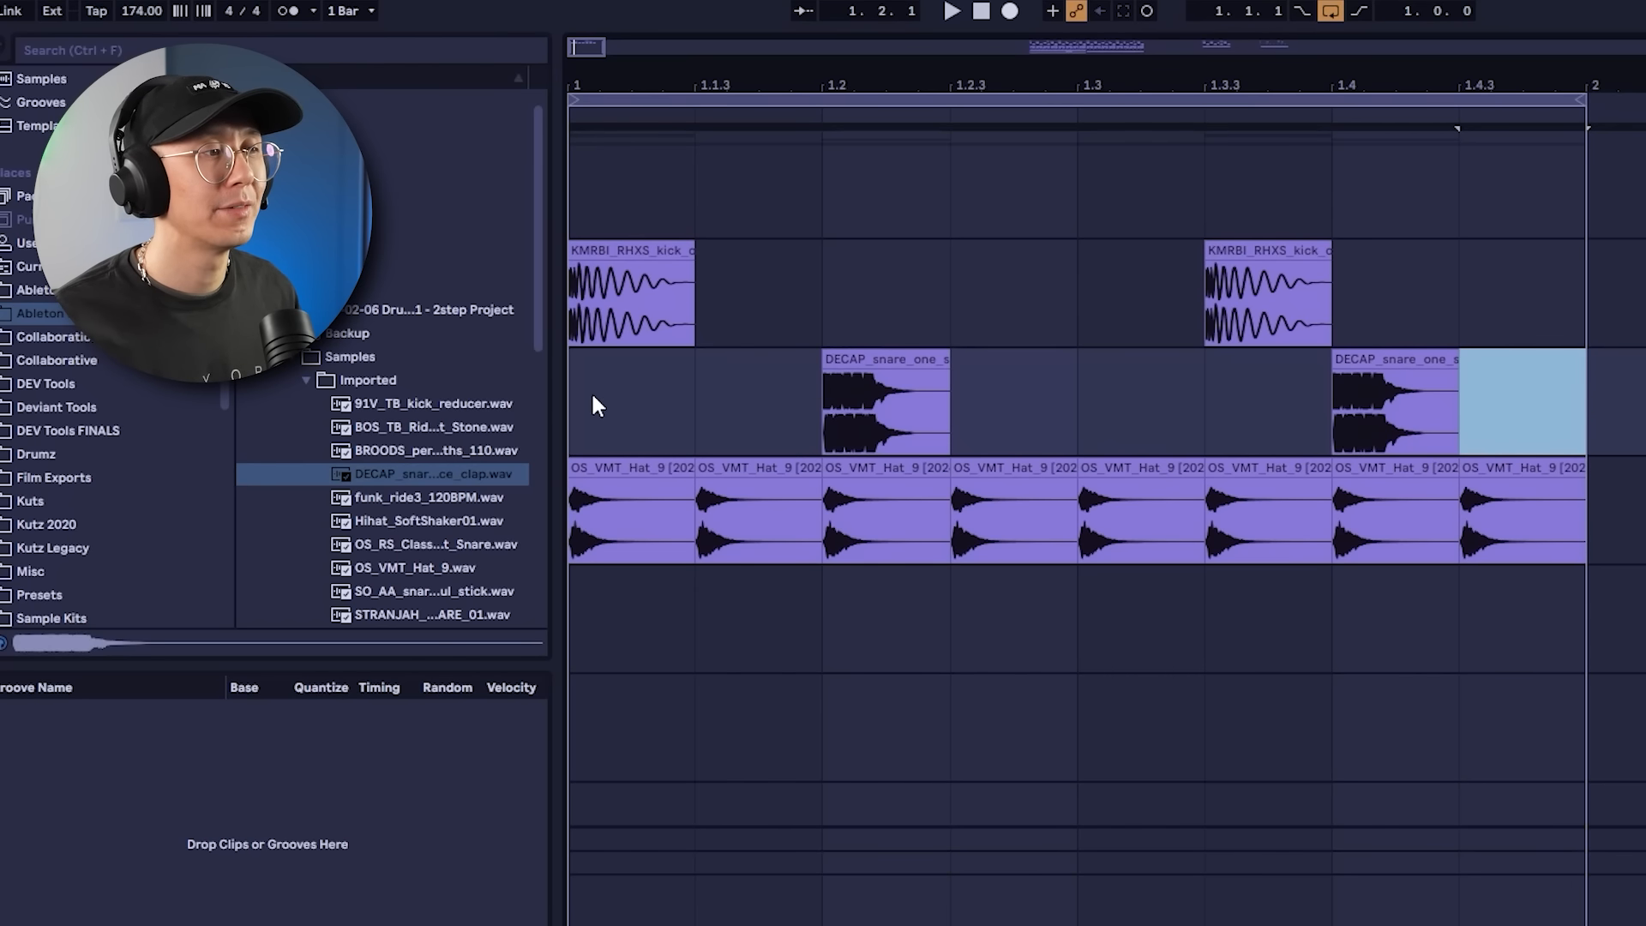
Play the drum loop from the start and review the two snare hits.
left_click(592, 396)
key("space")
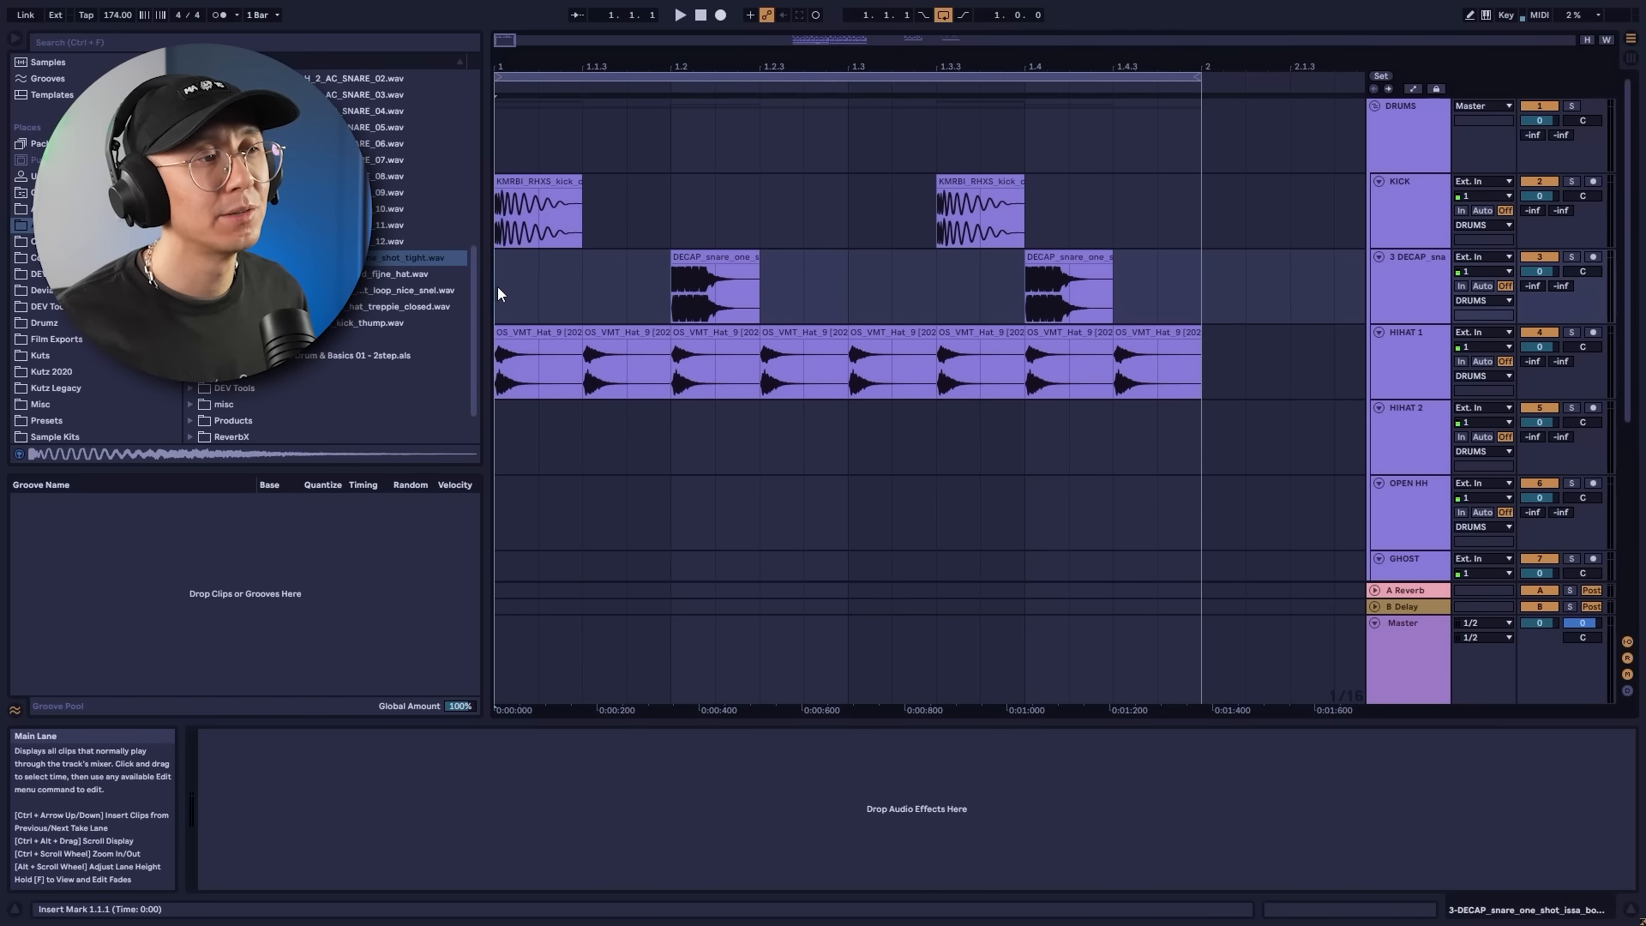
left_click(704, 256)
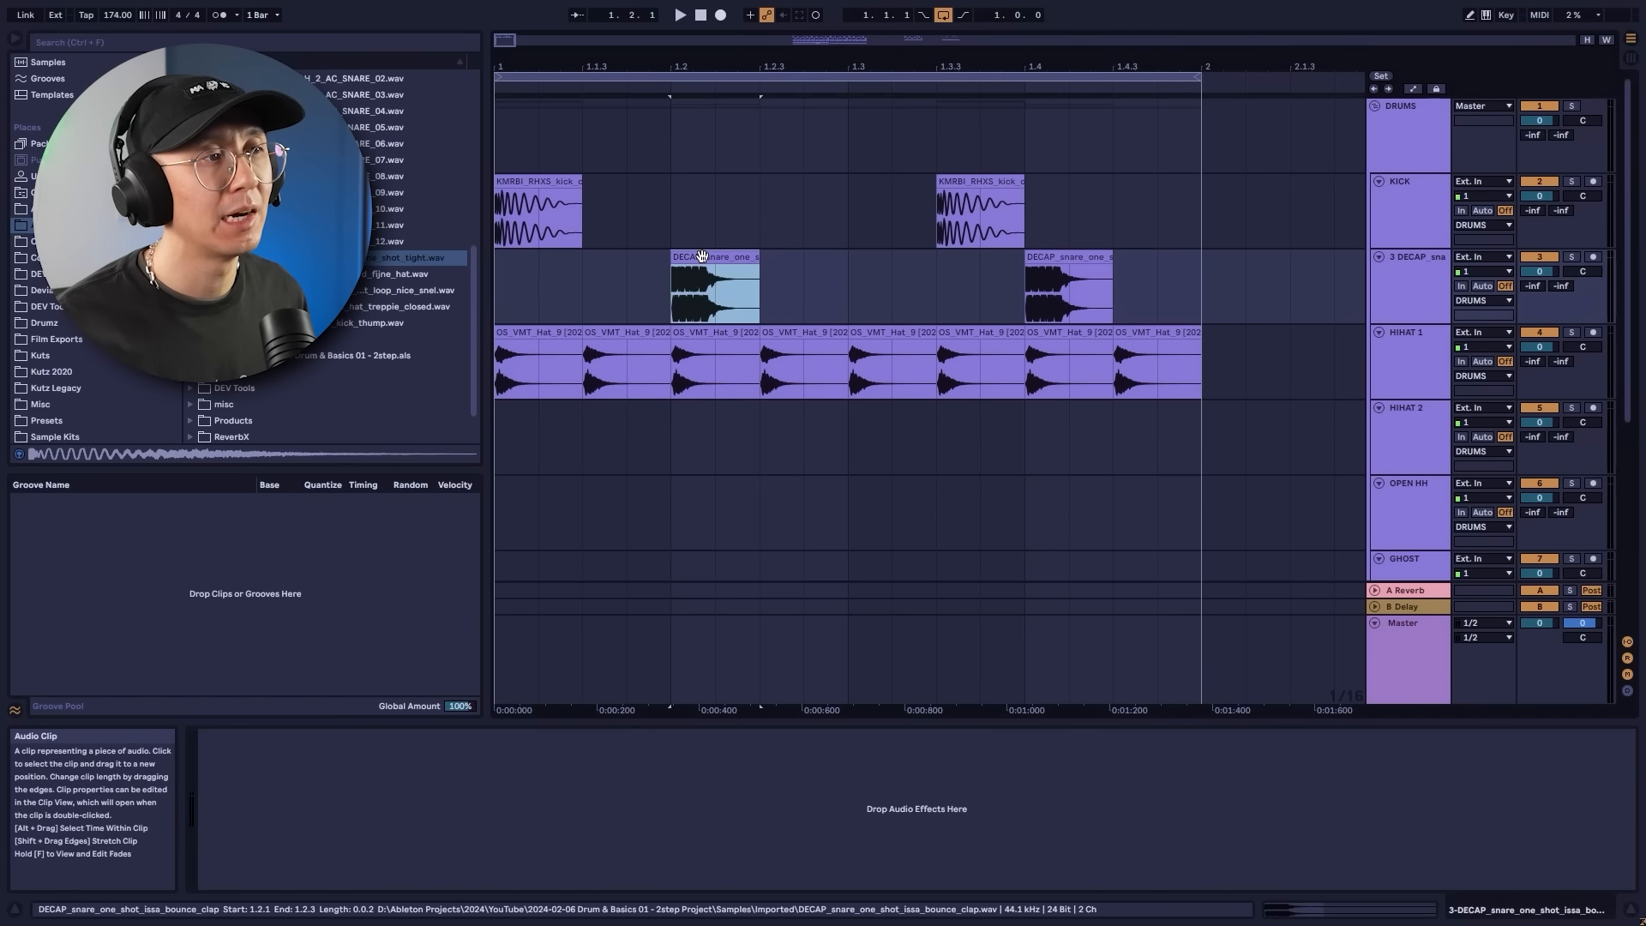
left_click(1046, 256)
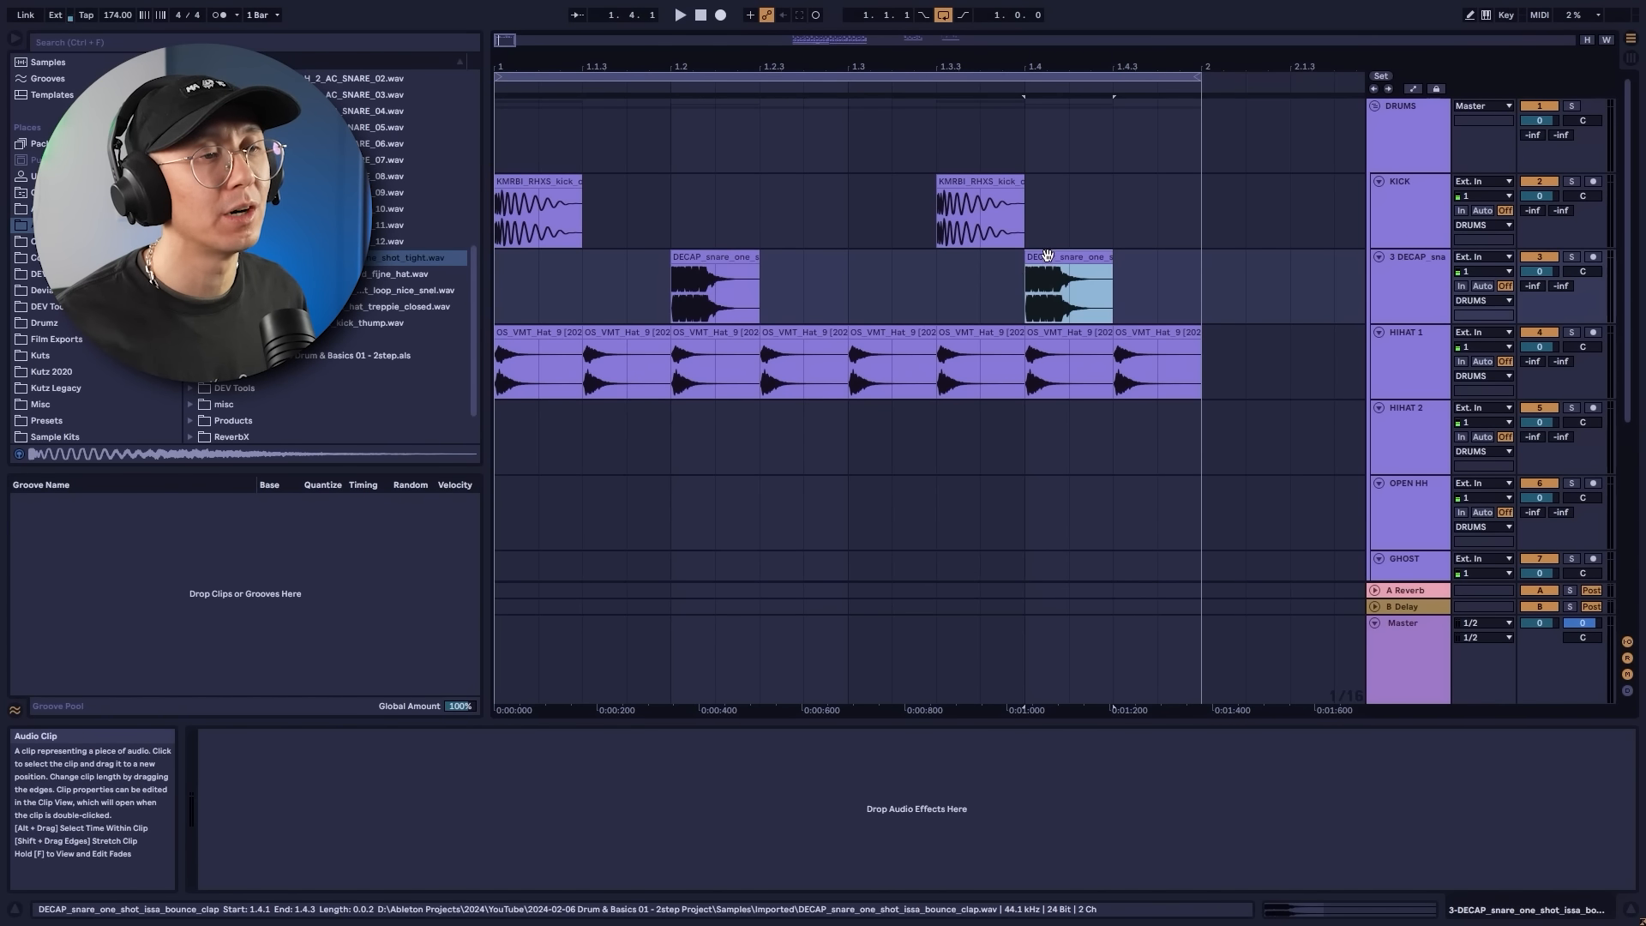
left_click(716, 256)
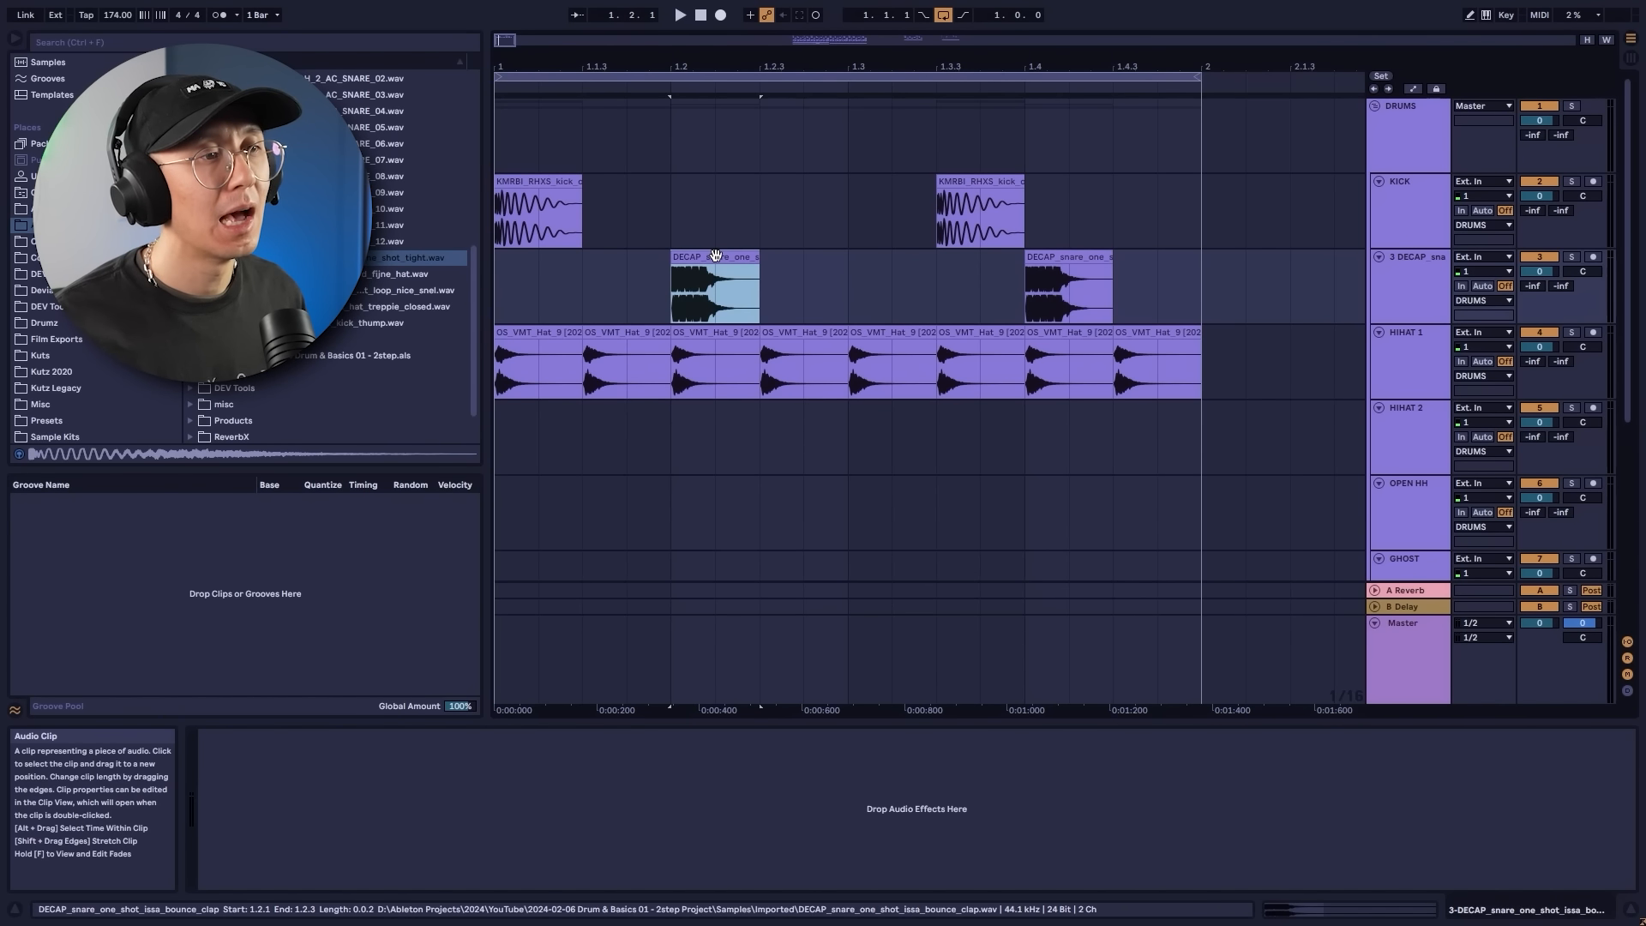
Copy the kick clip at 1.3.3 to 1.3.1 and play the loop from the start.
left_click(973, 181)
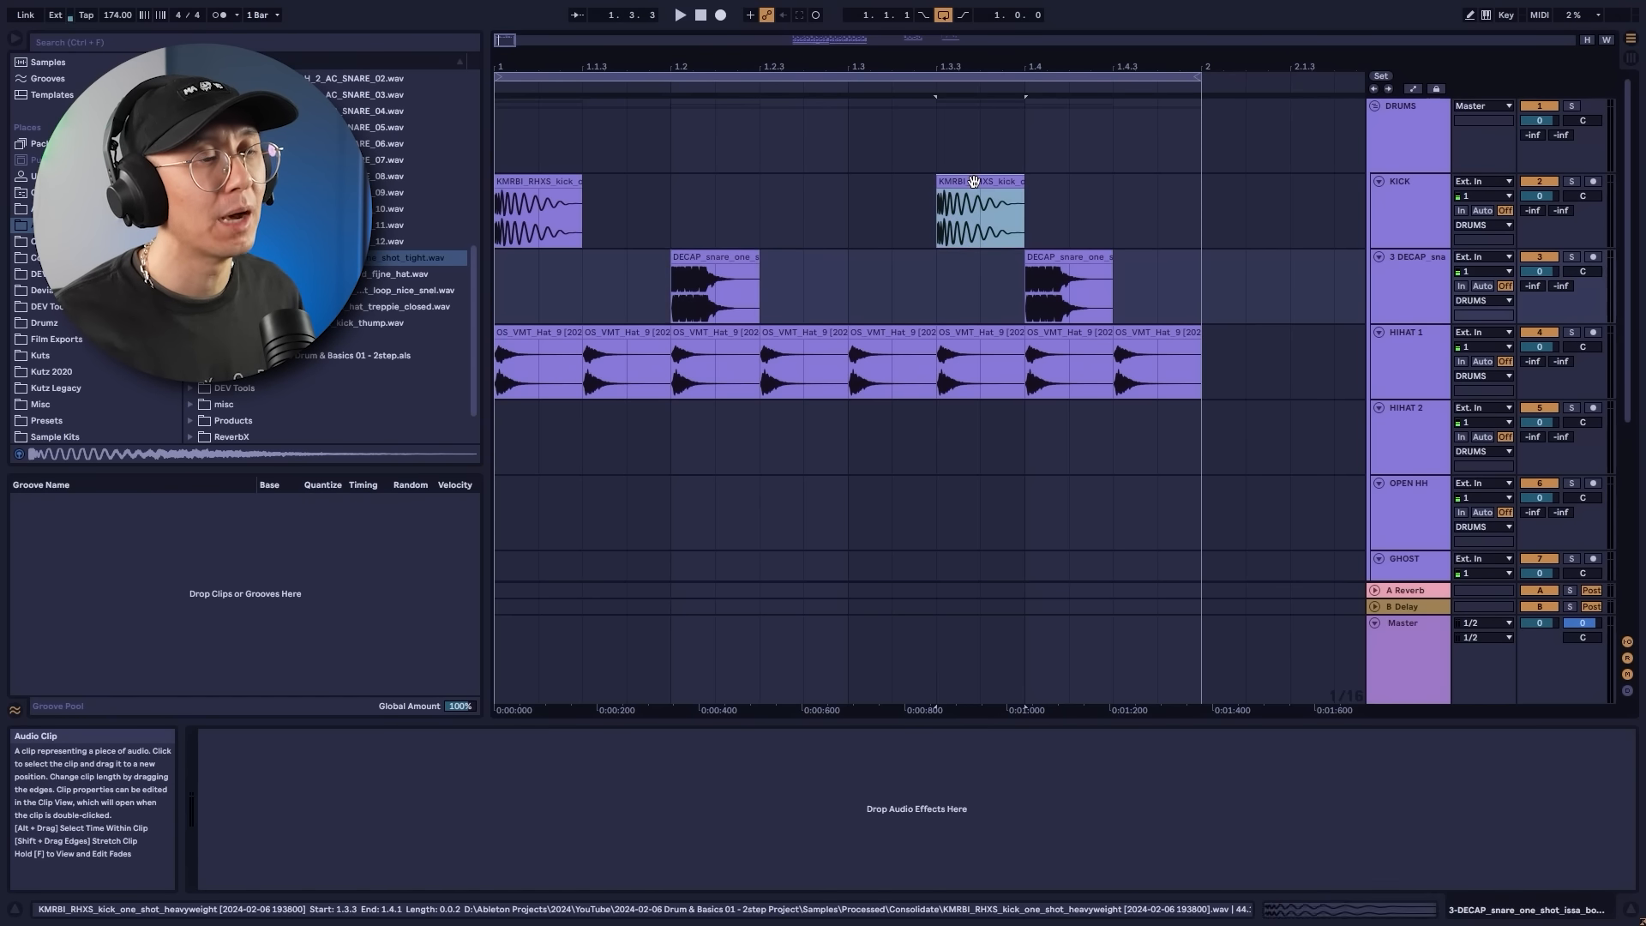
left_click_drag(974, 181, 887, 180)
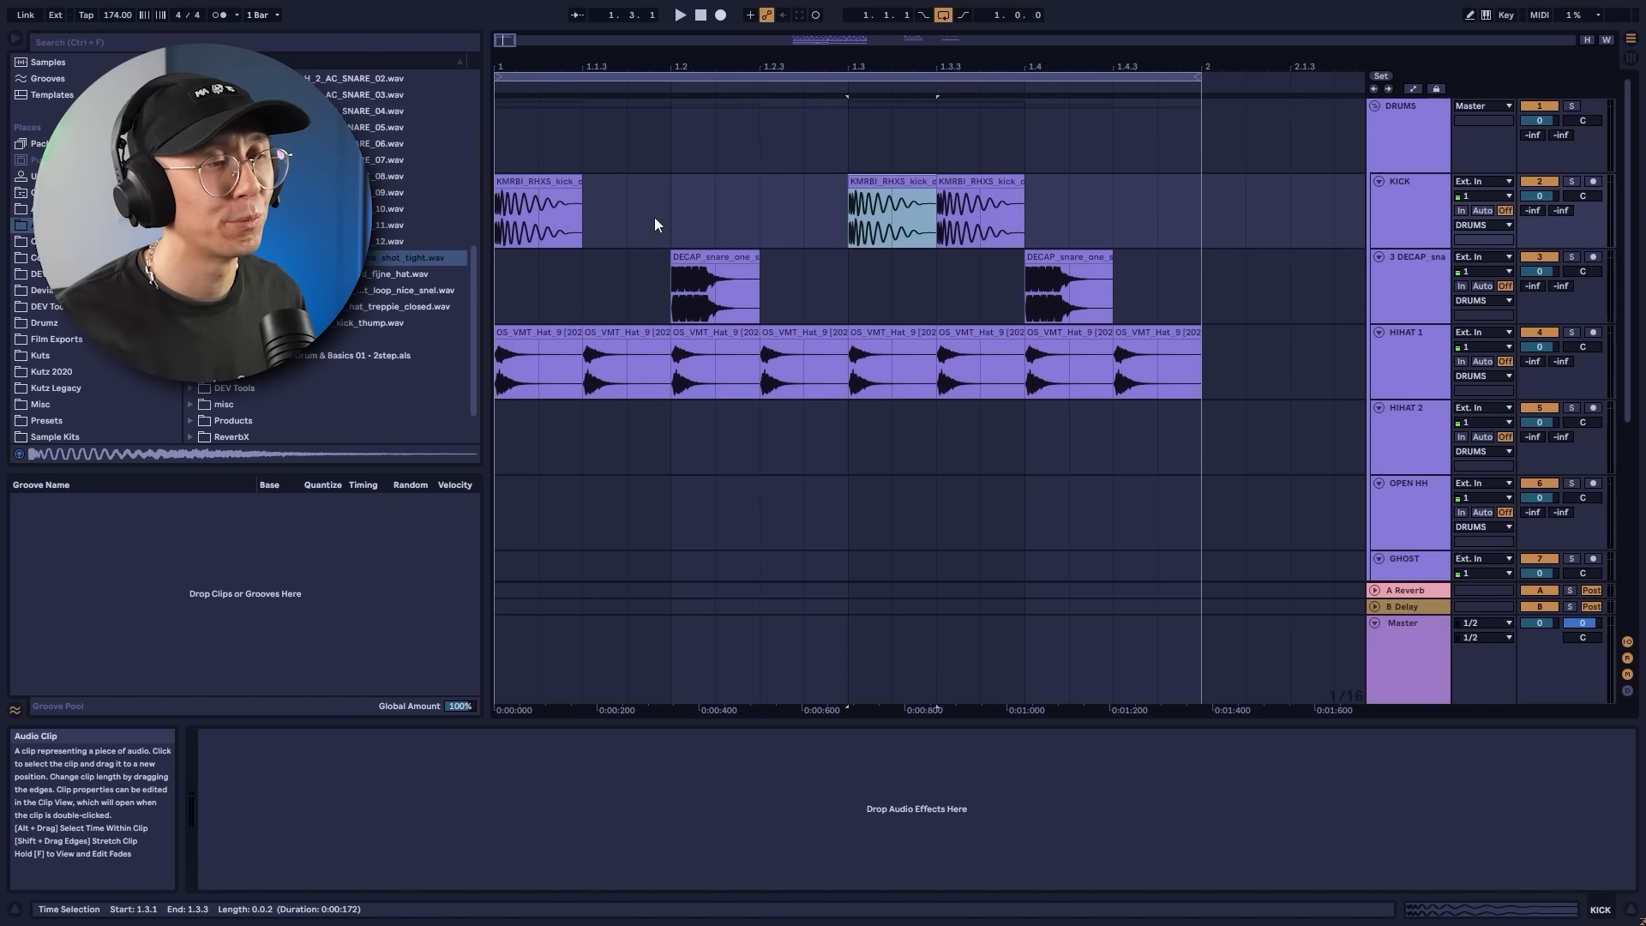
left_click(504, 282)
key("space")
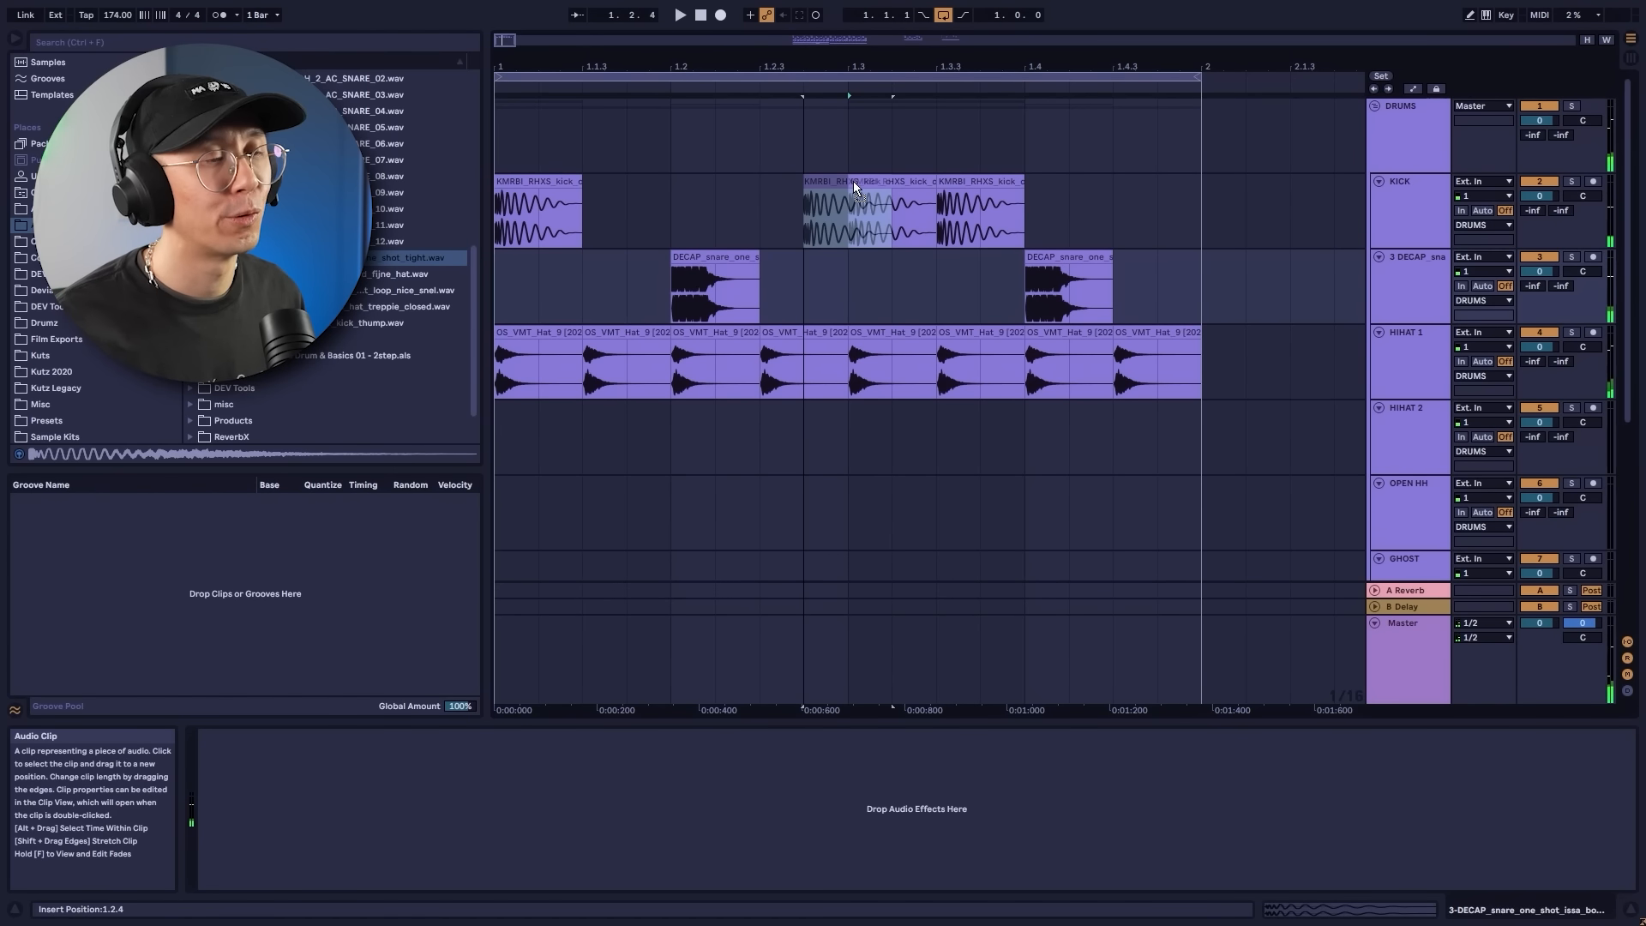
Move the middle kick clip earlier to 1.2.4 and on to 1.2.3, auditioning the loop.
left_click_drag(852, 181, 807, 182)
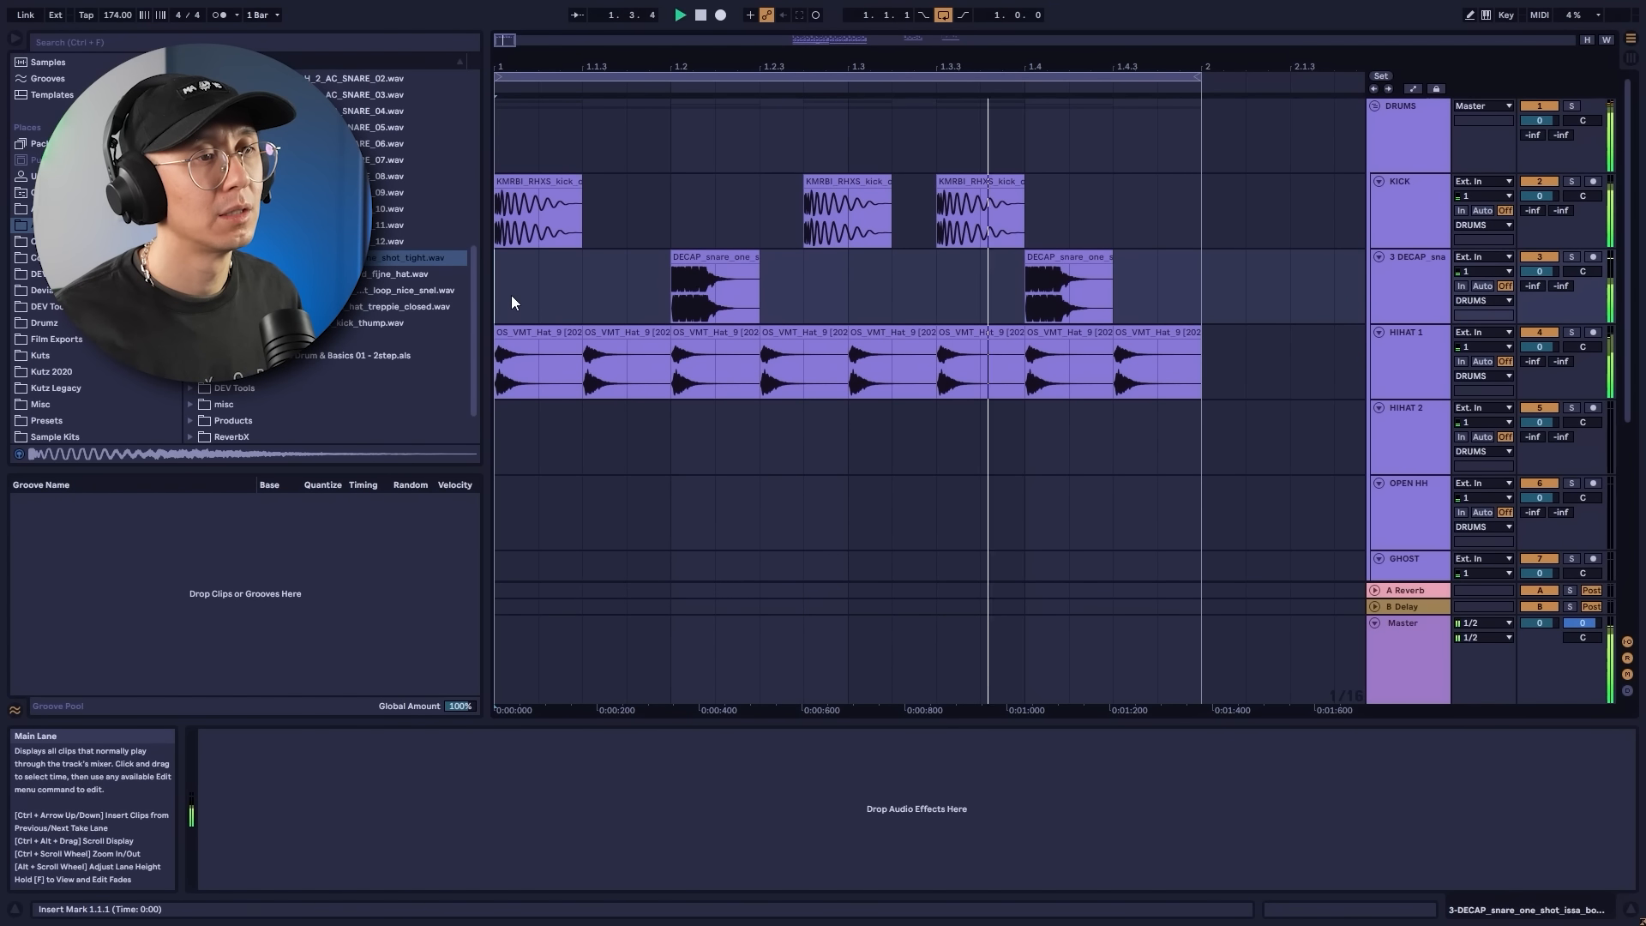
left_click(842, 178)
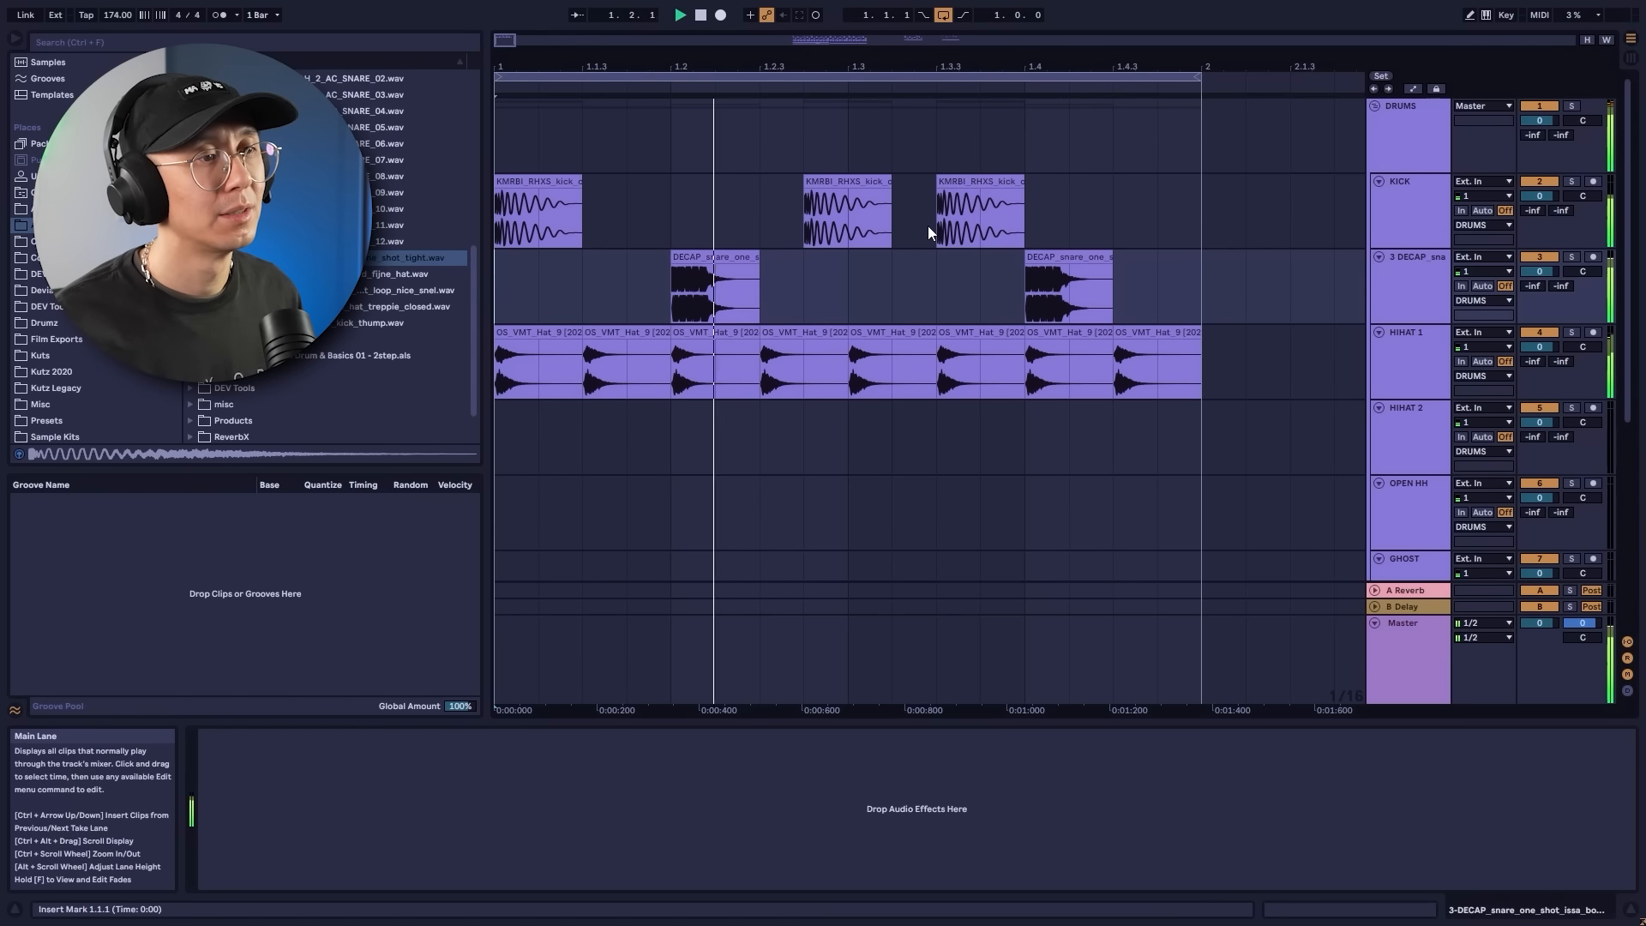
left_click_drag(837, 182, 816, 183)
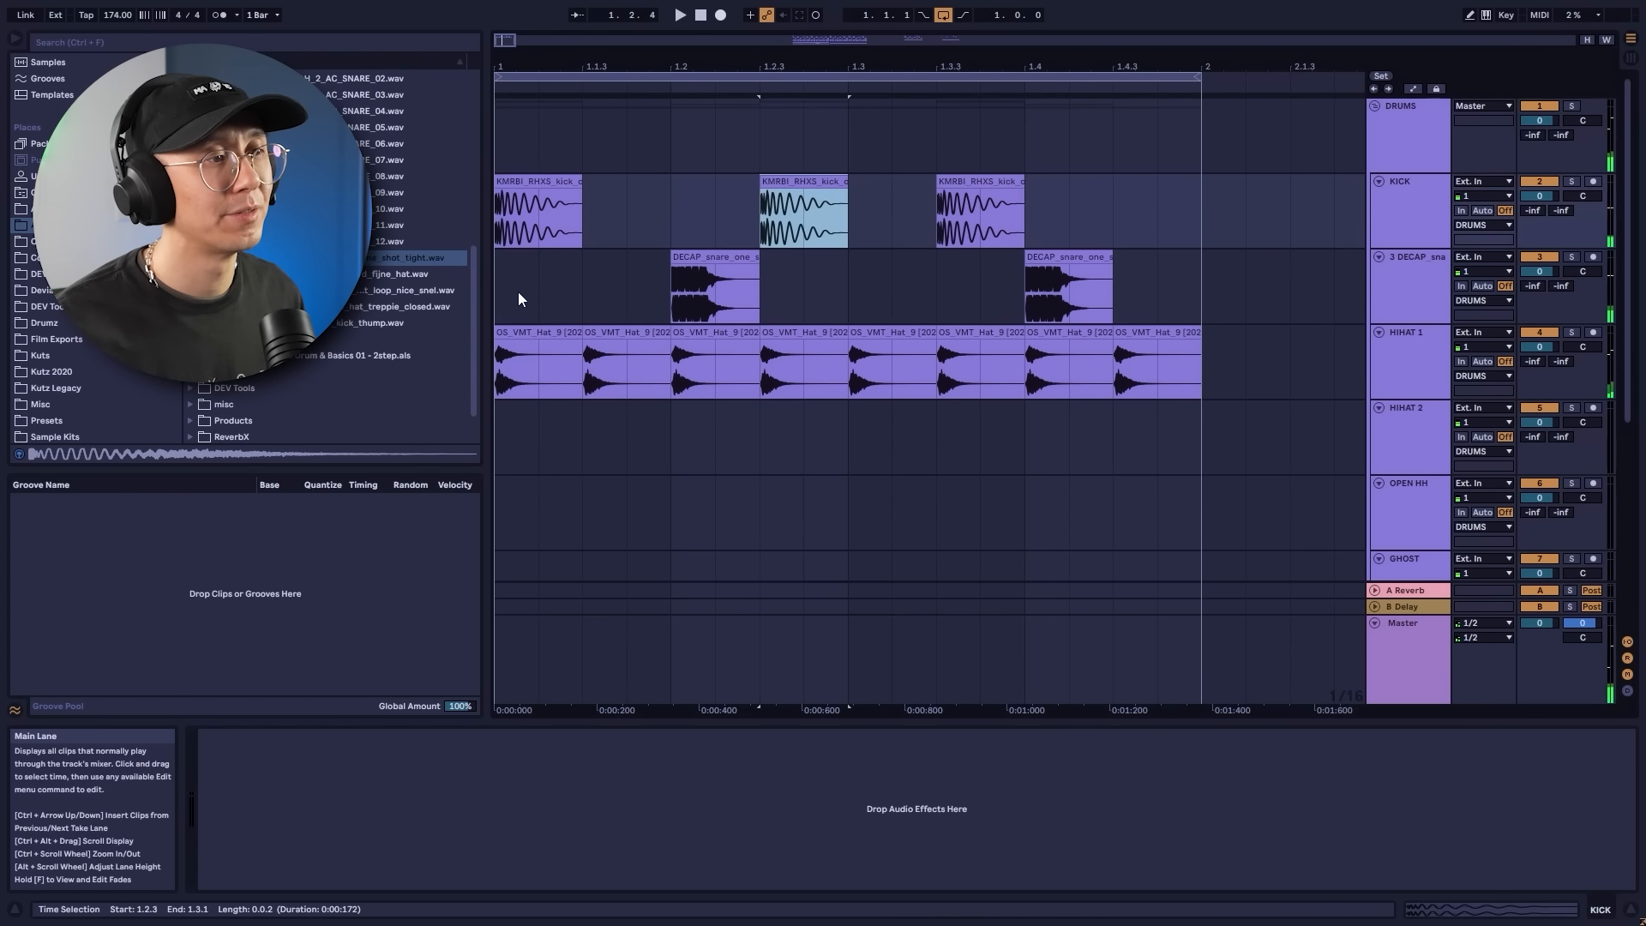
key("space")
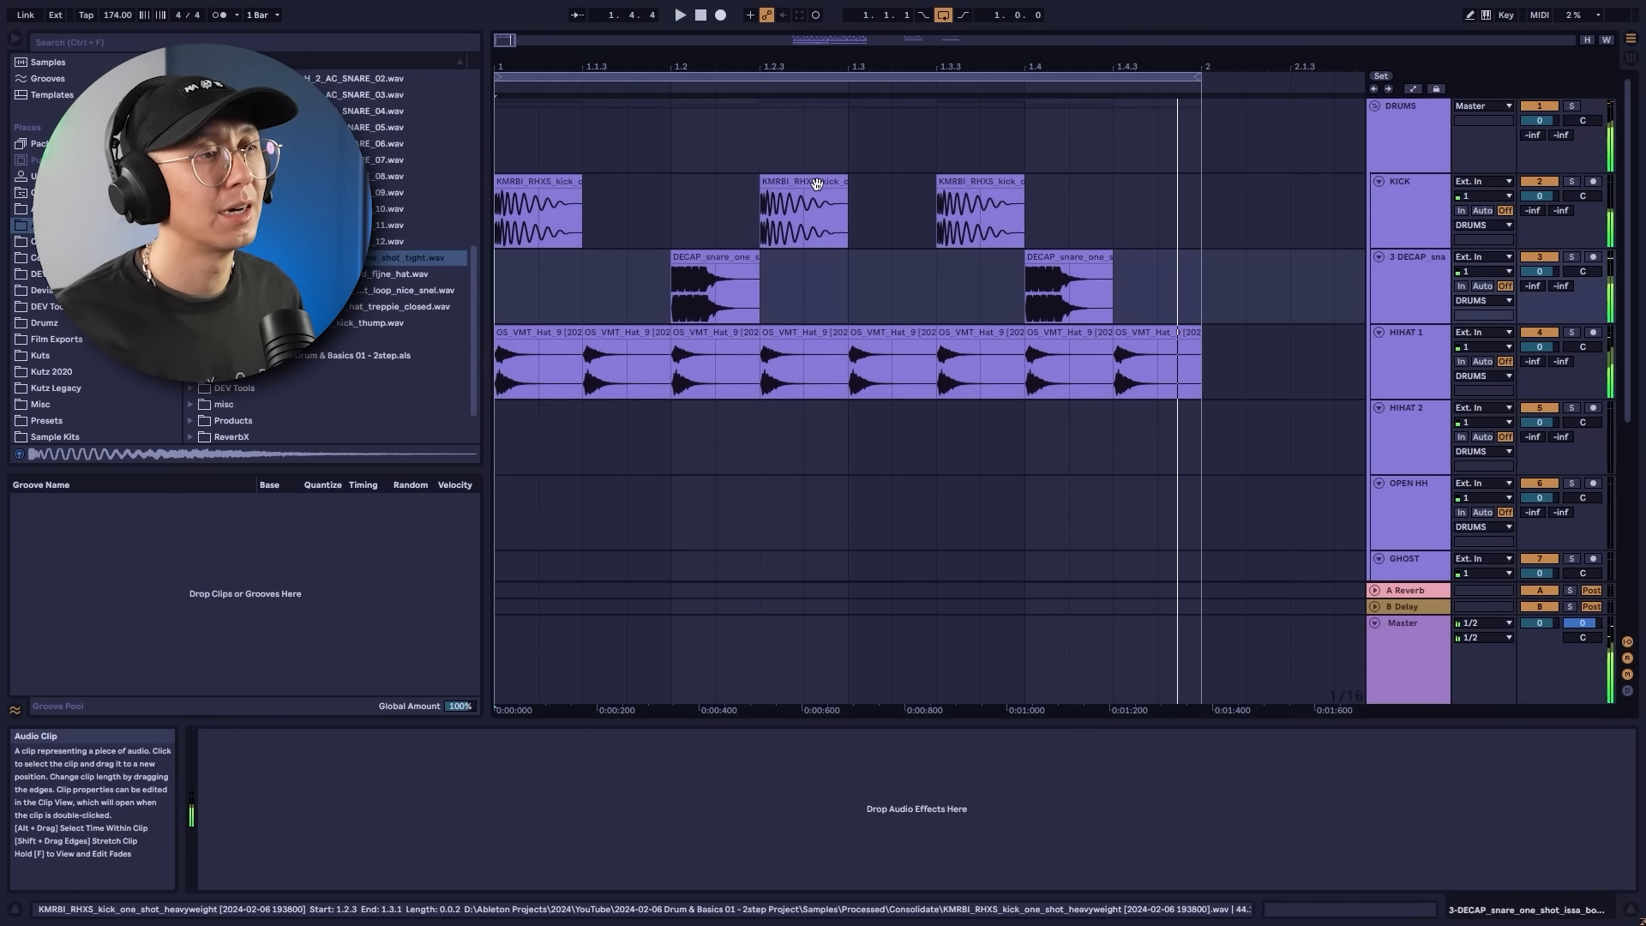
key("space")
Review the three kick clips and replay the loop from the start.
left_click(817, 183)
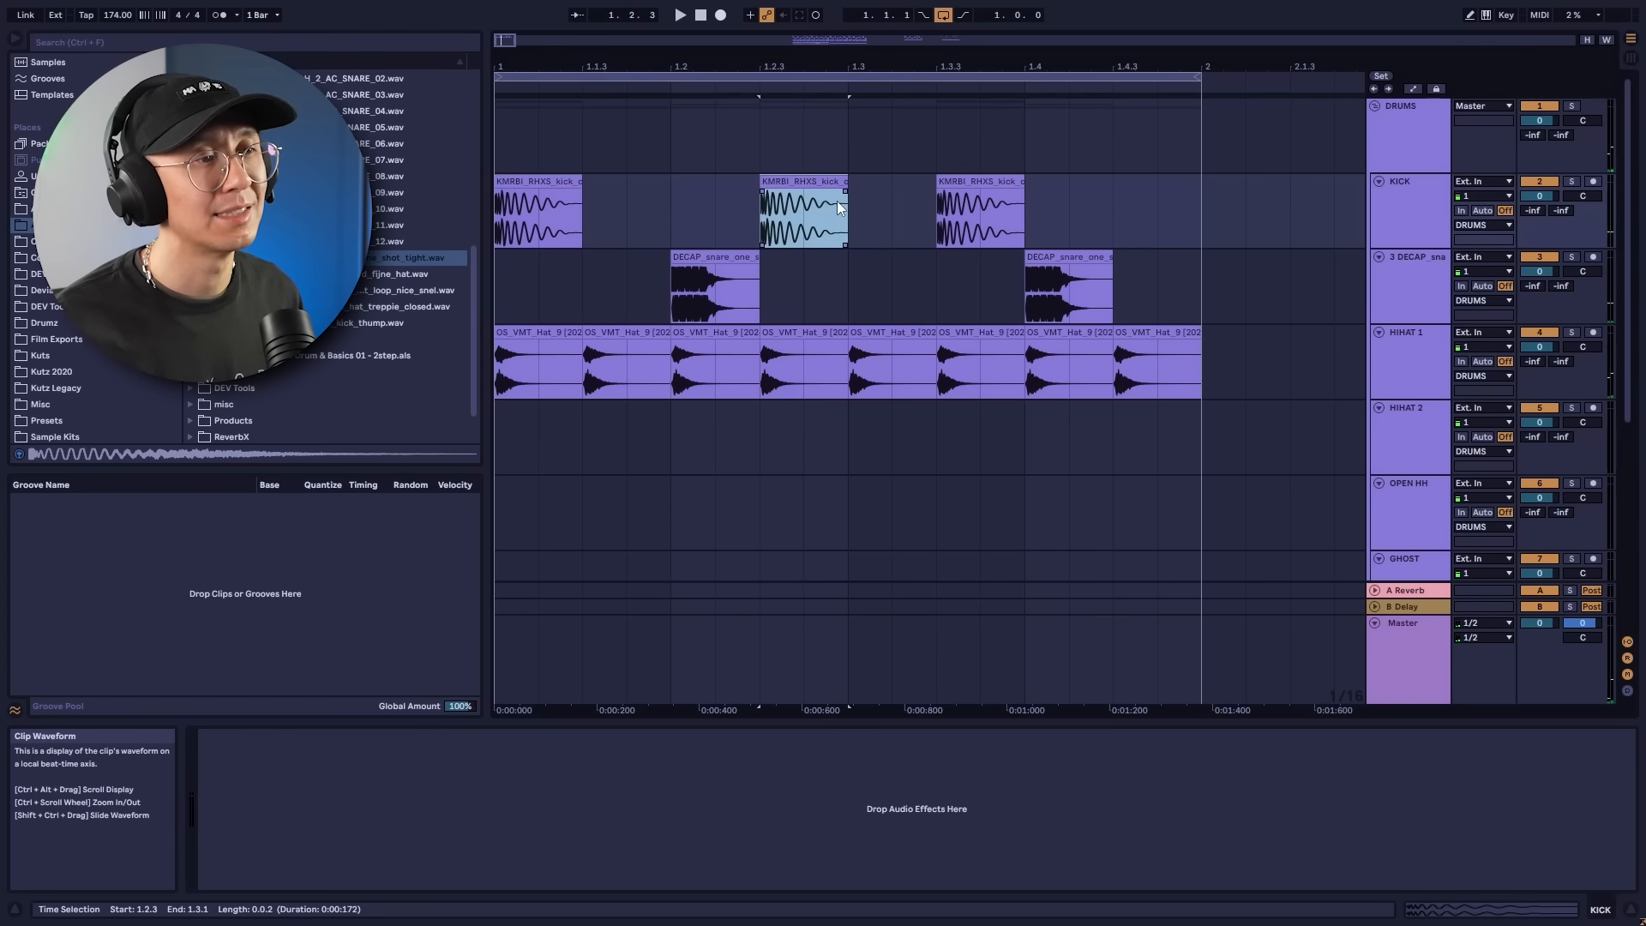
left_click(529, 181)
left_click(988, 181)
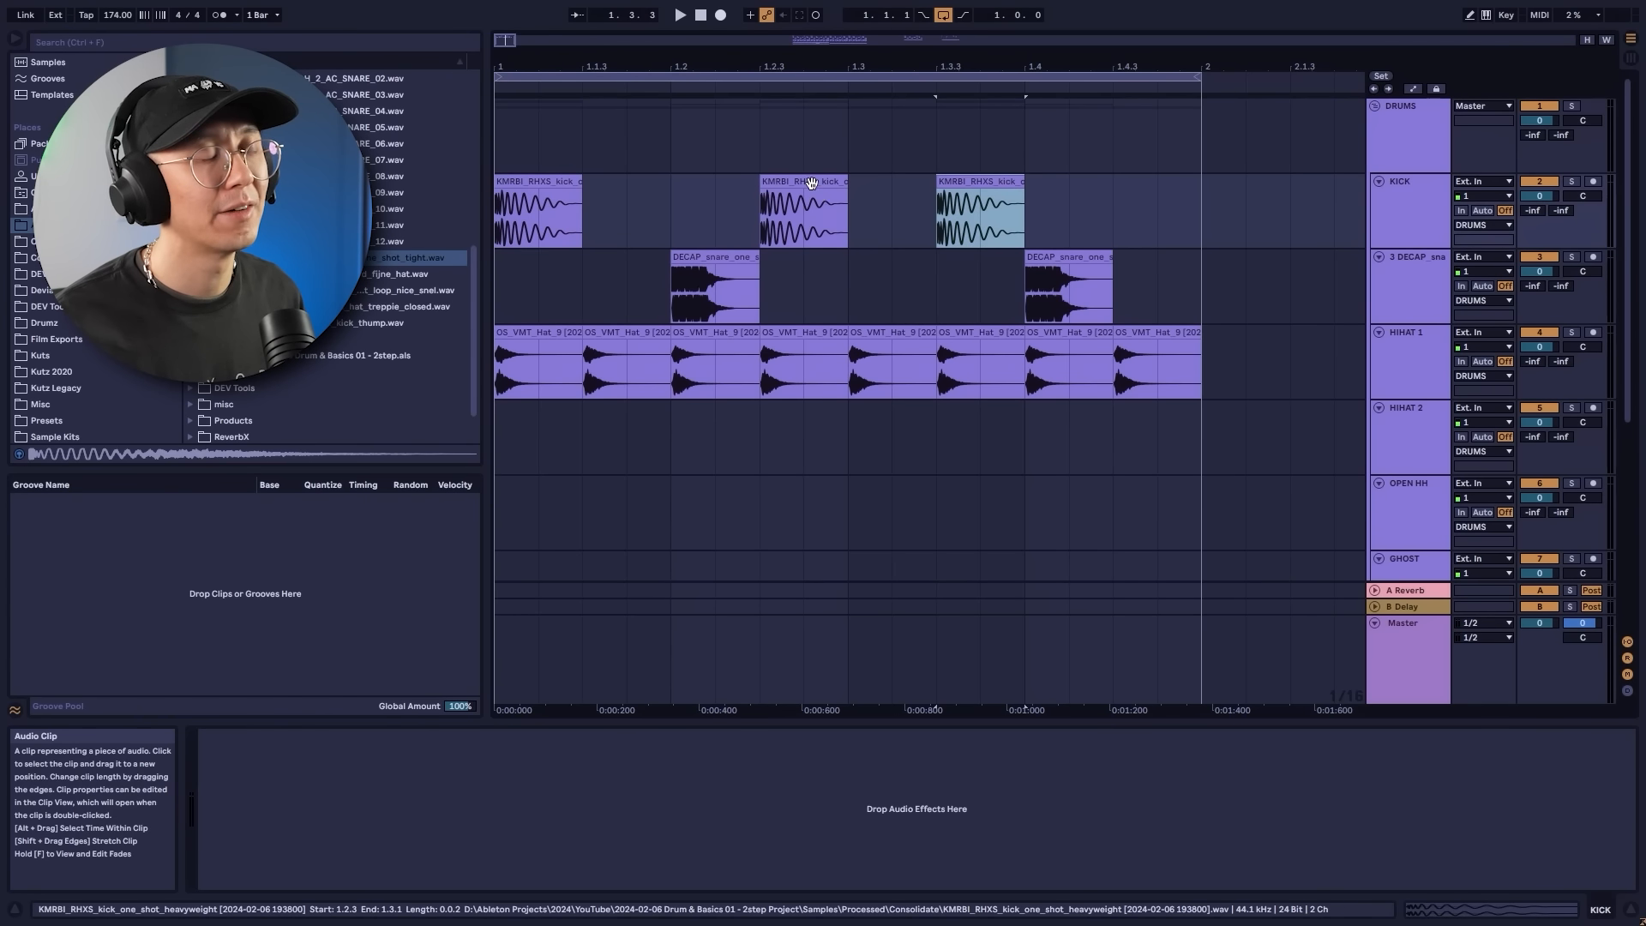
key("Left")
left_click(507, 286)
key("space")
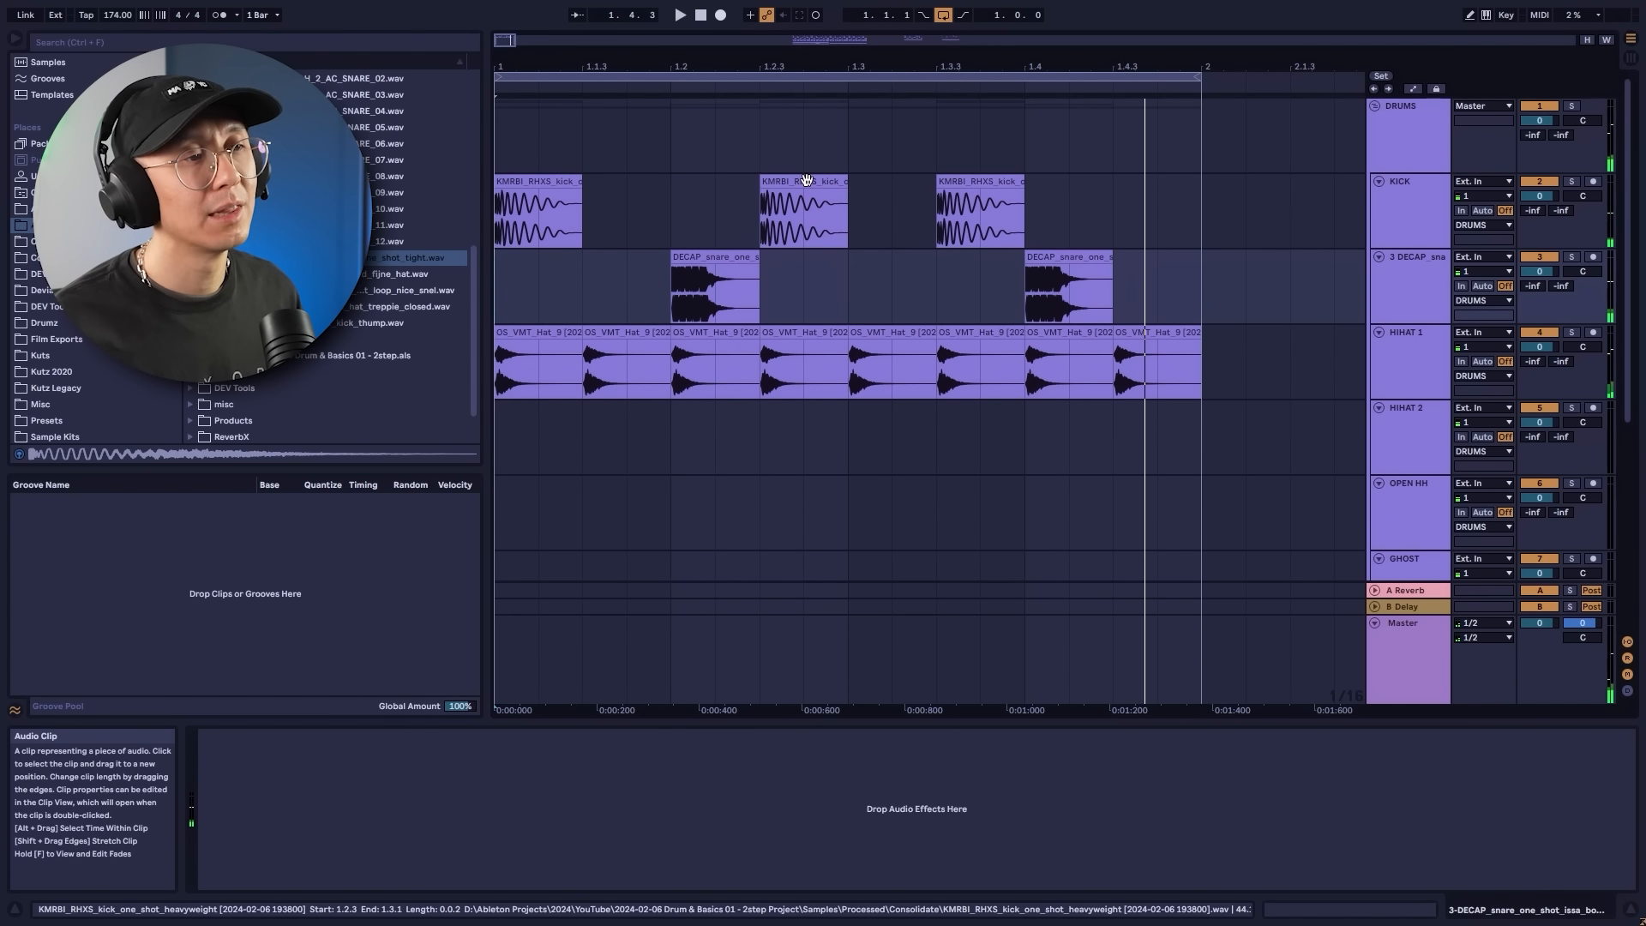
Move the last kick clip to 1.3.2 and audition the loop from the start.
left_click_drag(806, 181, 840, 183)
left_click(945, 181)
left_click_drag(944, 181, 799, 178)
left_click(501, 281)
key("space")
left_click(513, 302)
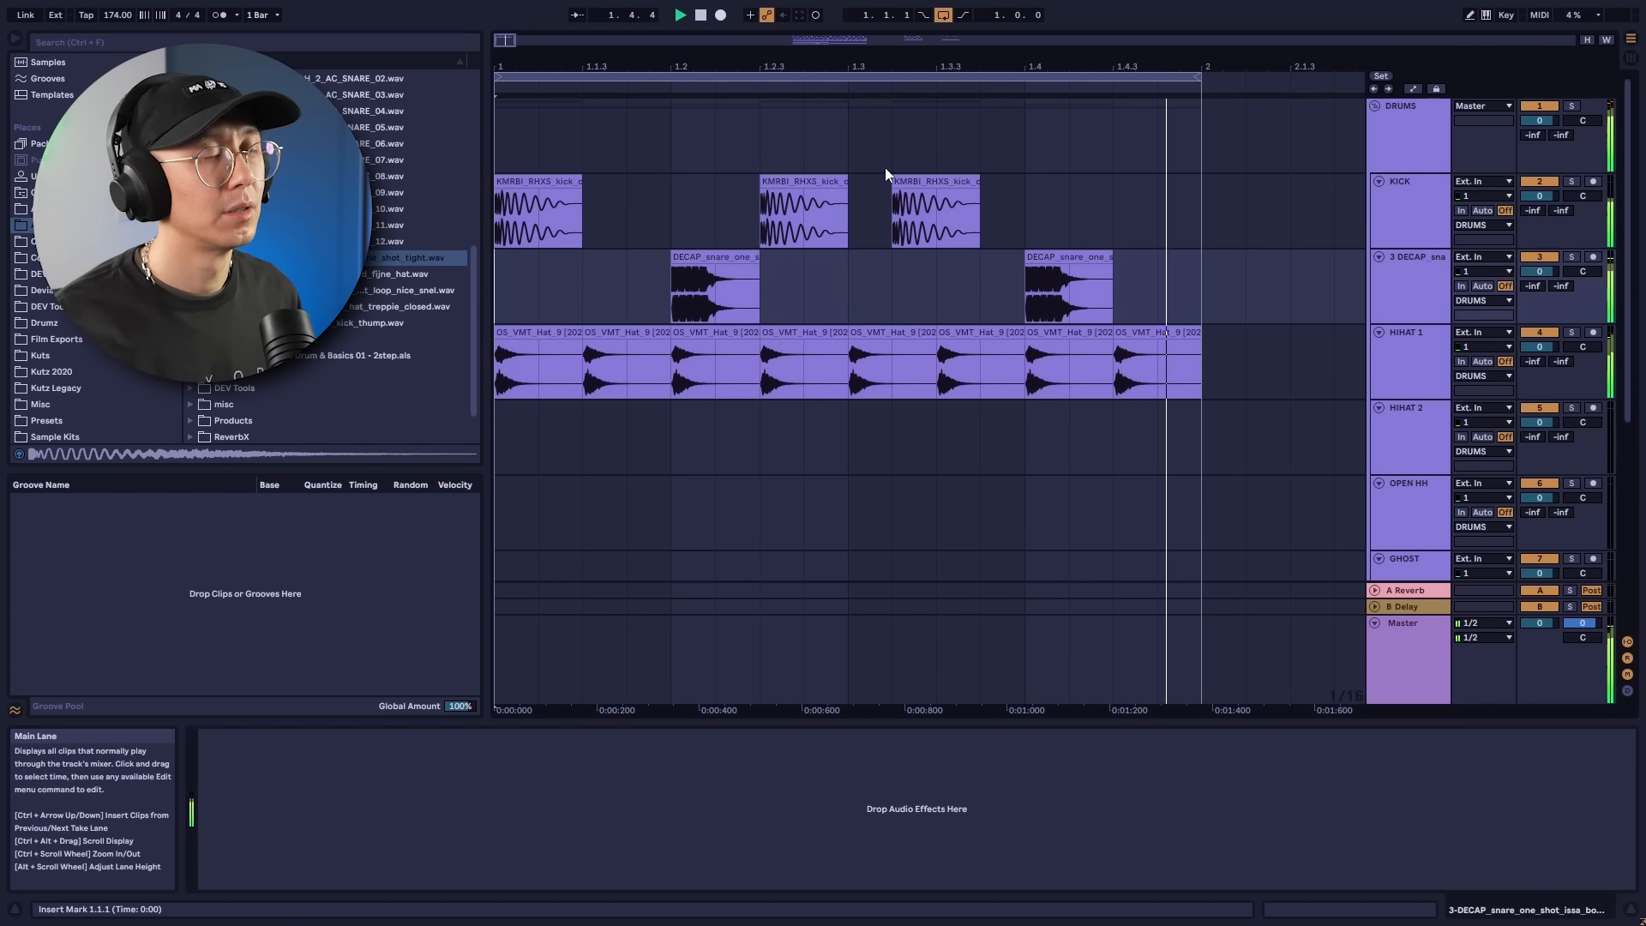
key("space")
Move the last kick clip back to 1.3.1 and audition the loop from the start.
left_click(833, 208)
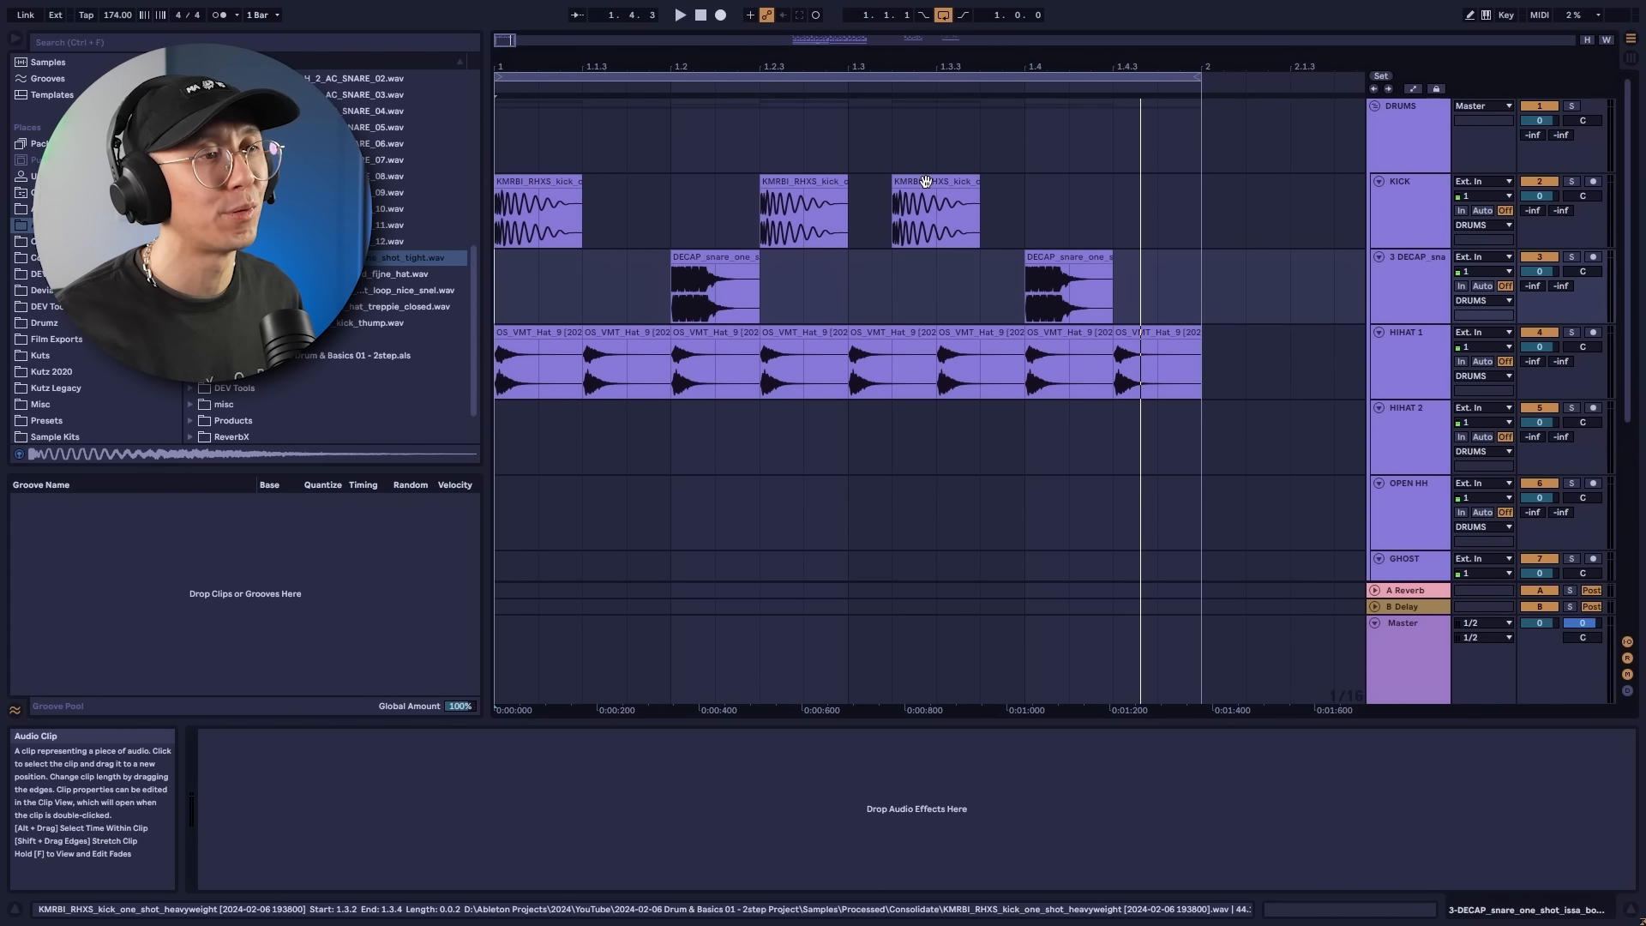
left_click_drag(925, 177, 902, 183)
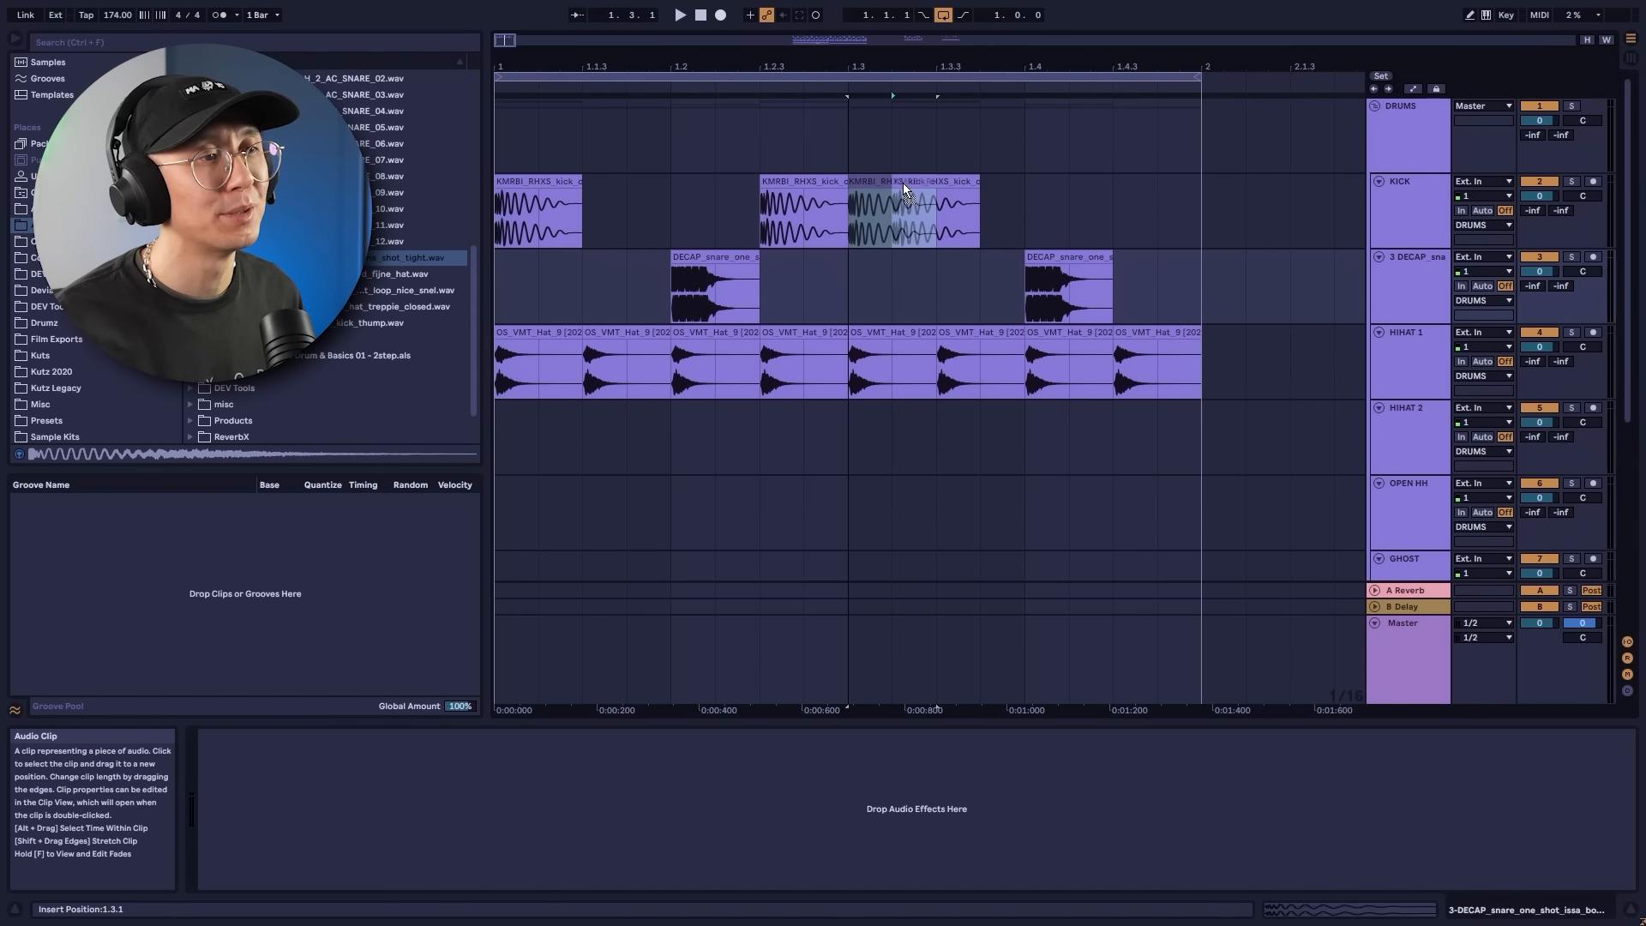
left_click(503, 287)
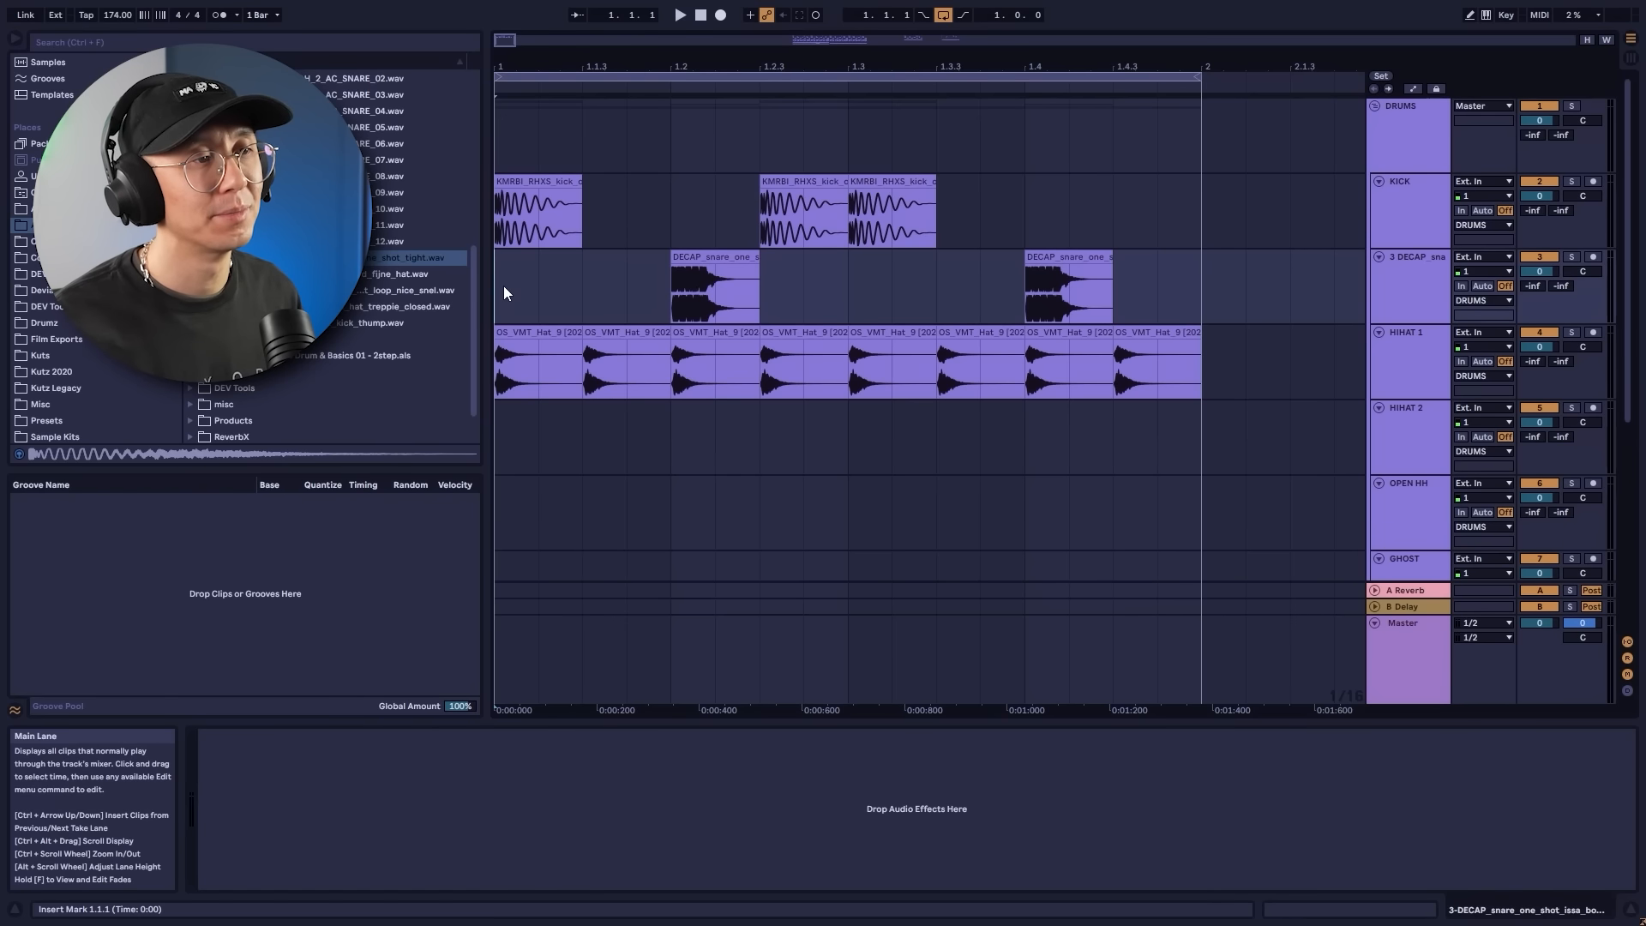
key("space")
key("space")
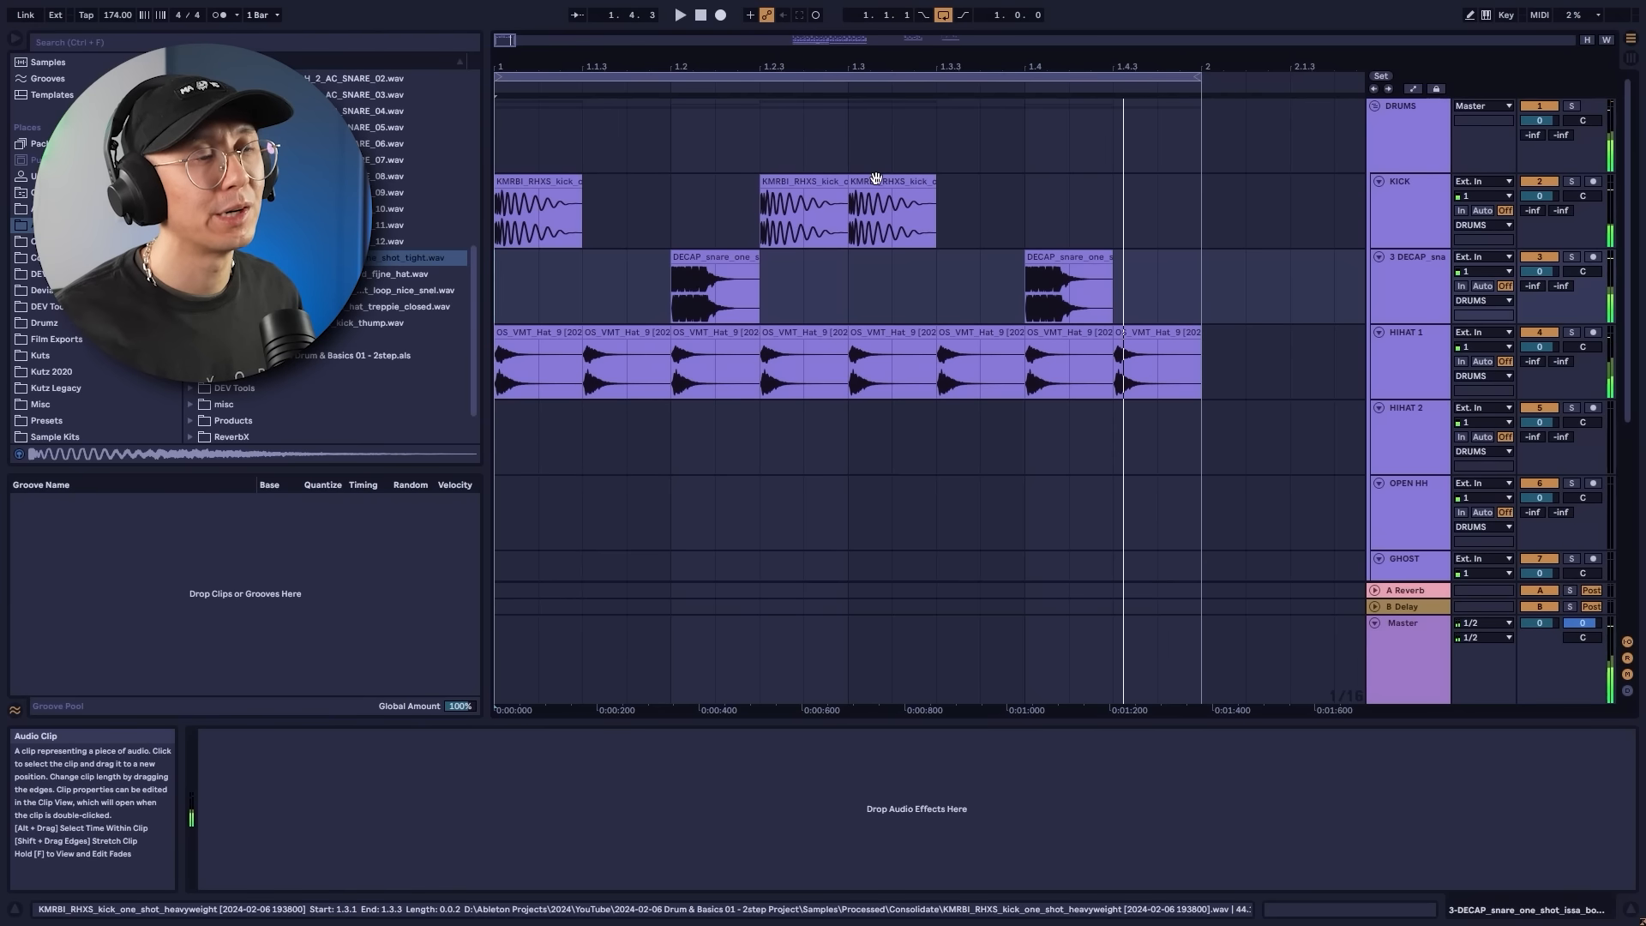
Move the last kick clip to 1.3.3, audition the loop, and delete the middle kick clip at 1.2.3.
left_click_drag(877, 180, 970, 189)
key("space")
key("space")
left_click(829, 181)
key("Delete")
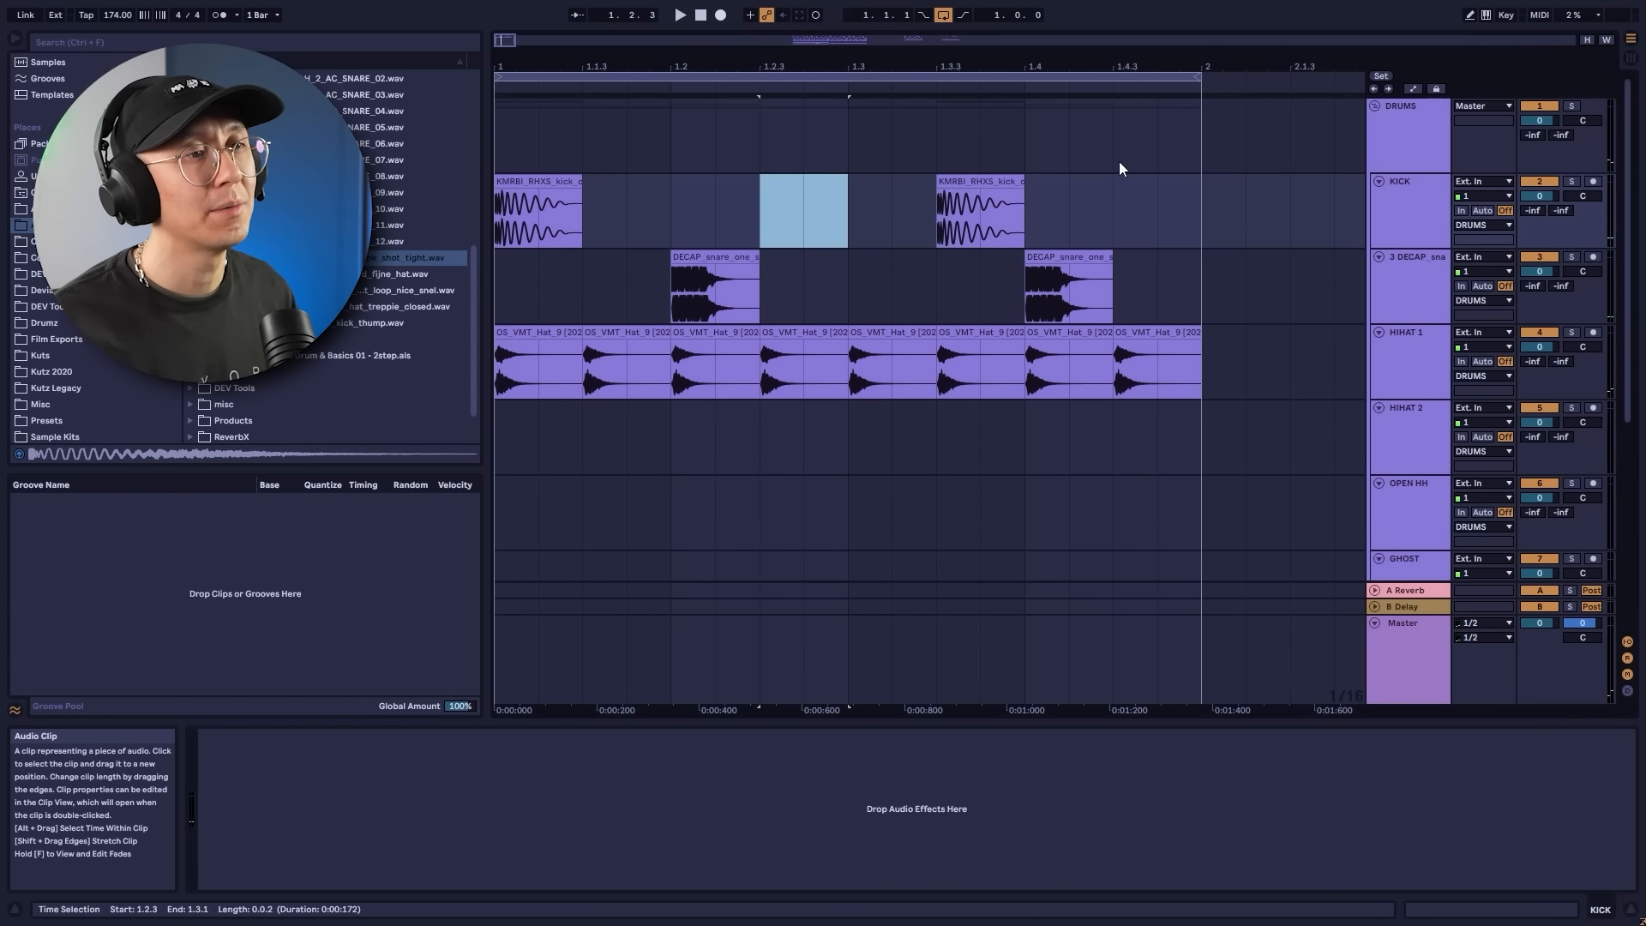
Try an extra kick copied from 1.3.3 to 1.2.3, audition the loop, and remove it again.
left_click_drag(1116, 160, 498, 214)
left_click(951, 183)
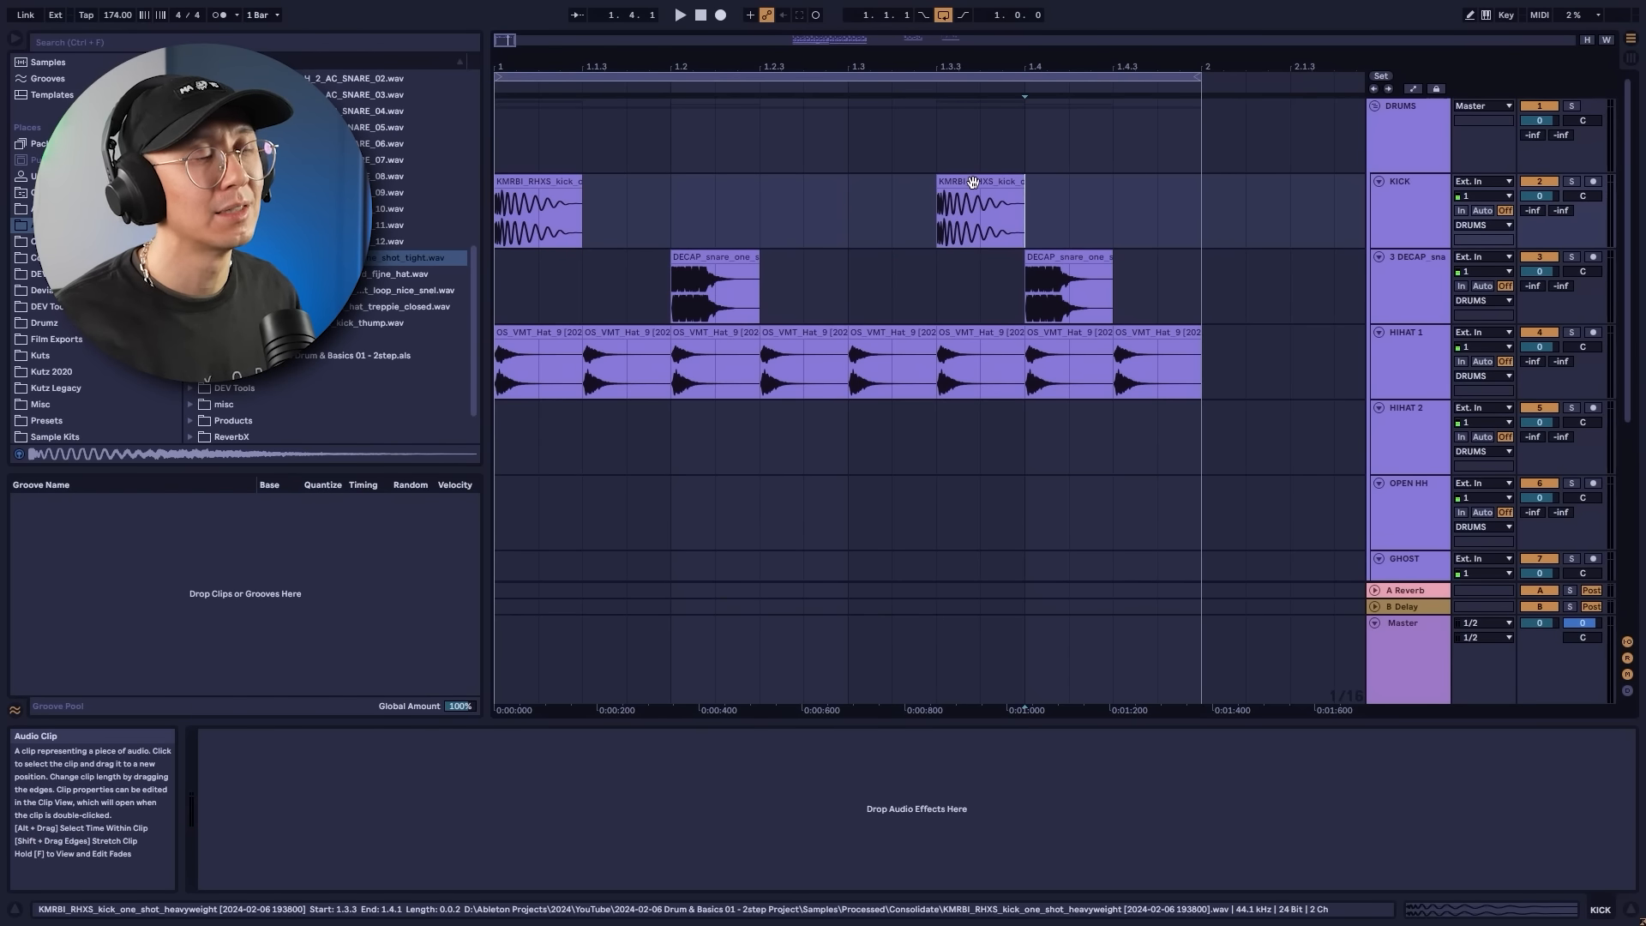
left_click_drag(952, 184, 795, 184)
left_click(516, 288)
key("space")
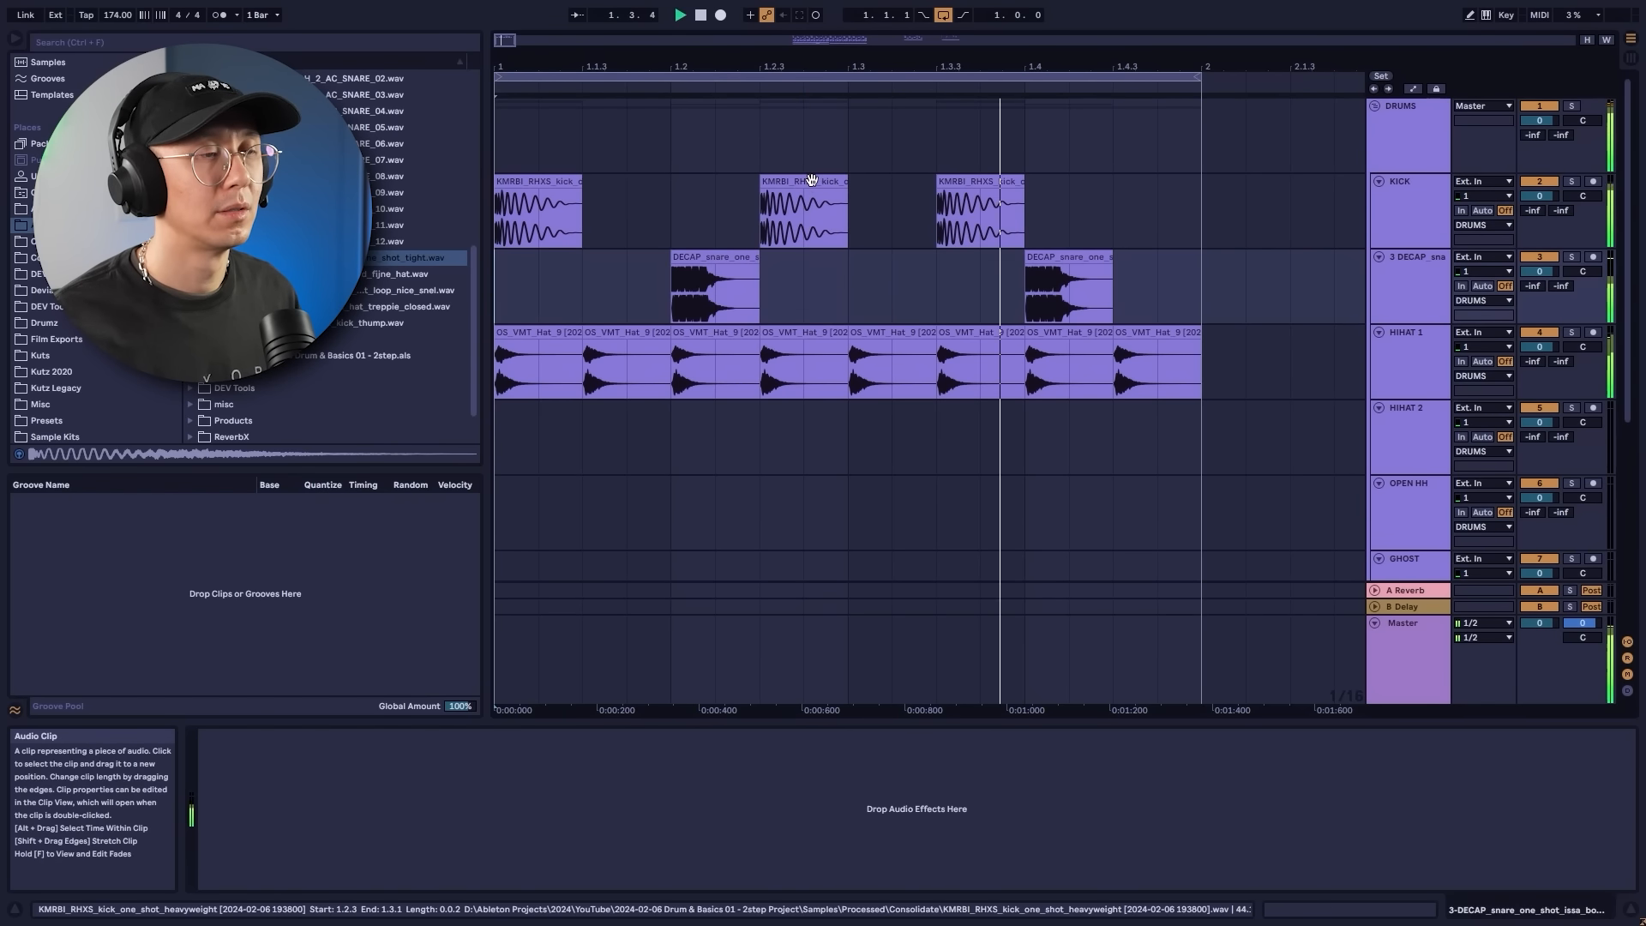
key("Delete")
key("space")
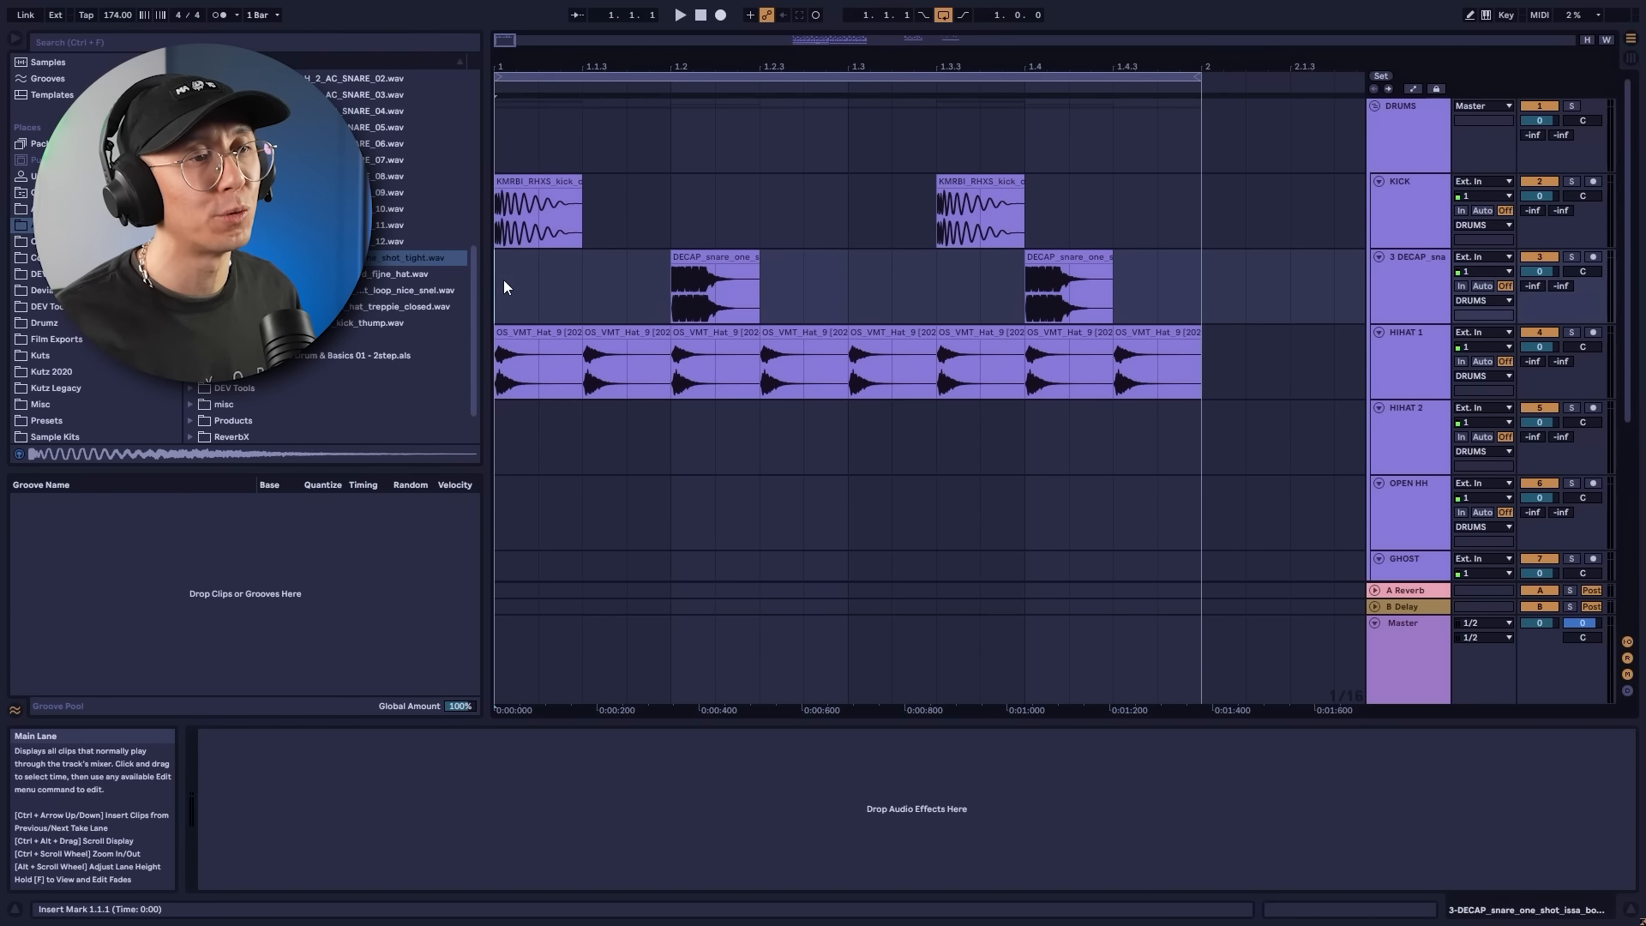
Insert an audio track below KICK, copy the first sixteenth of the opening kick onto it at 1.1.4, and audition the loop.
left_click(1399, 232)
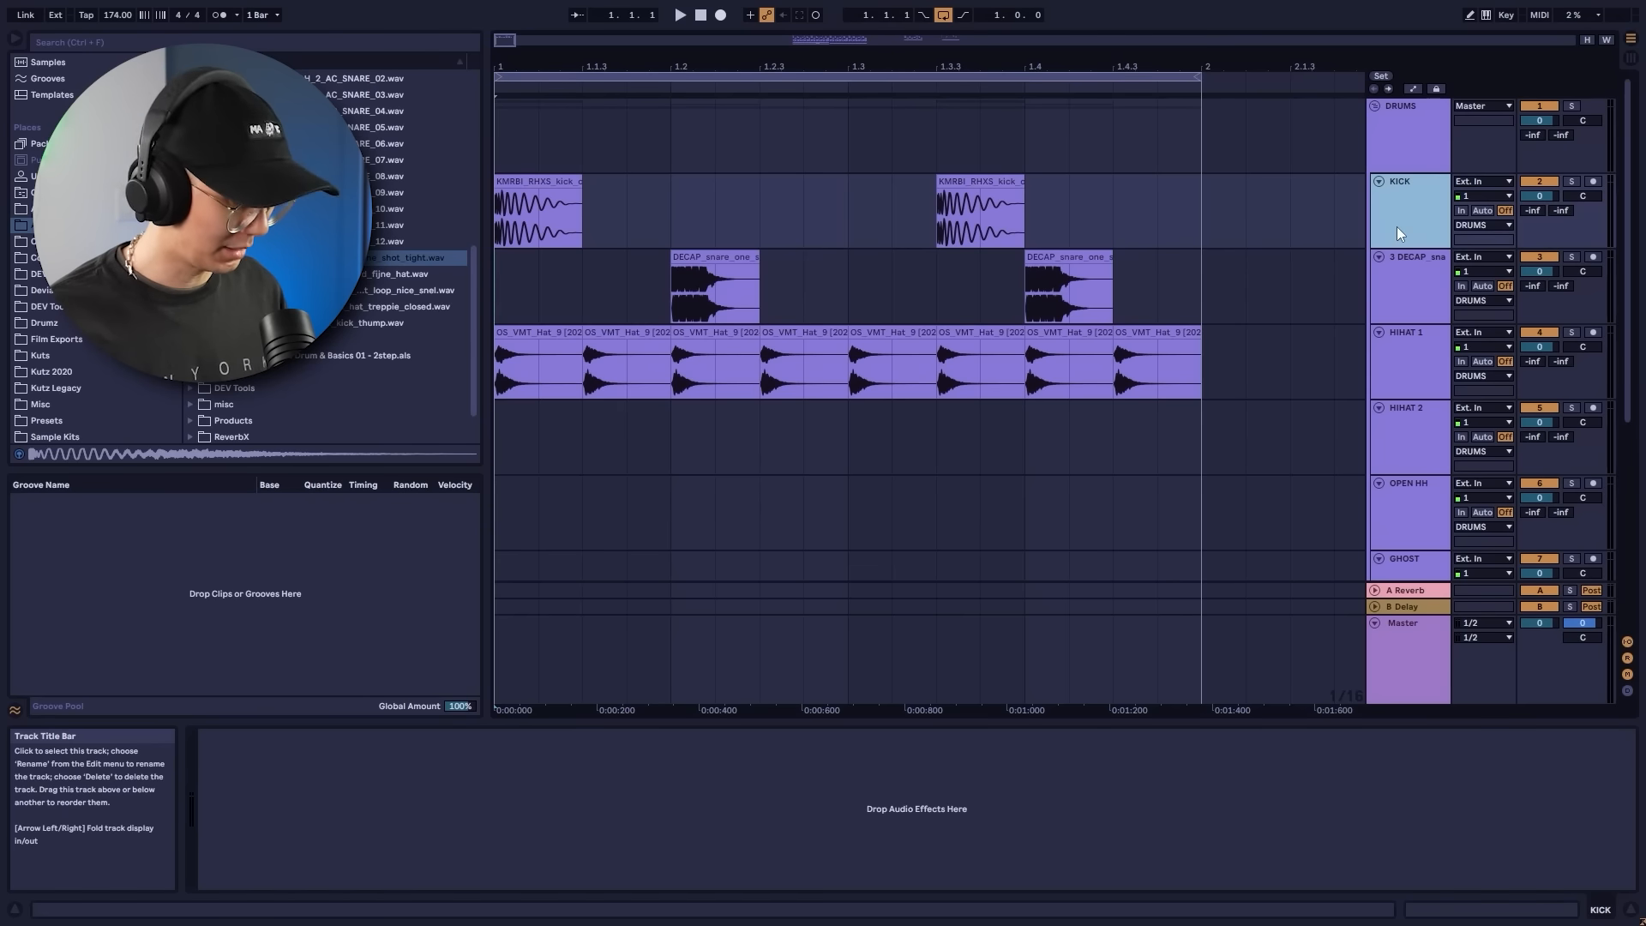
key("ctrl+t")
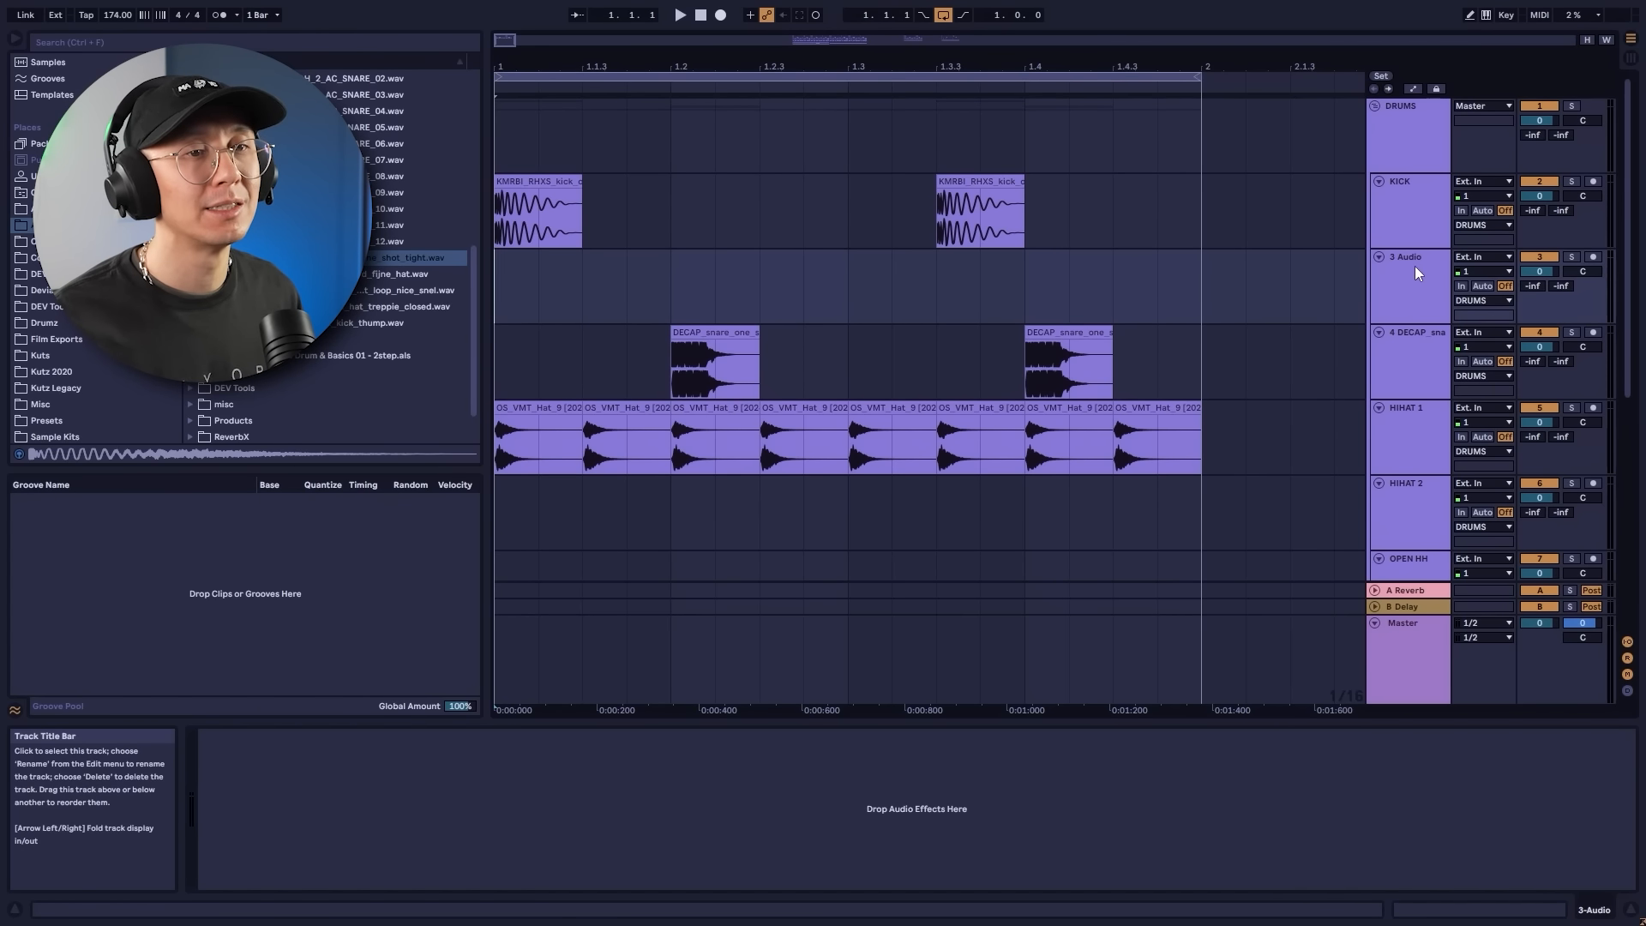
left_click(536, 212)
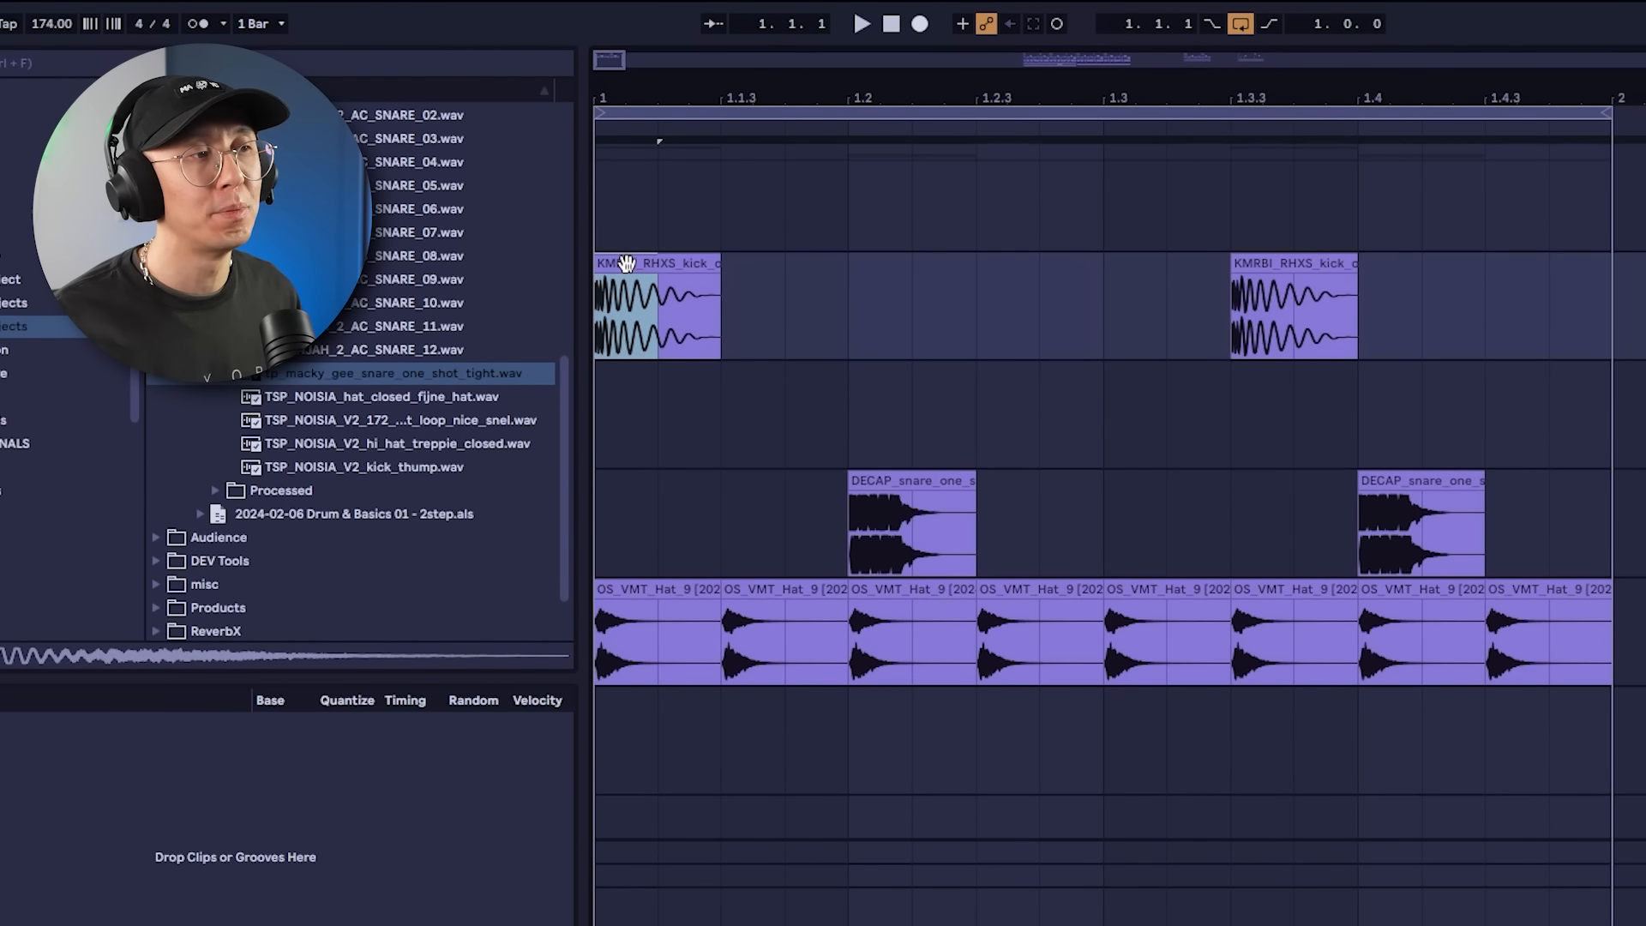
left_click_drag(624, 262, 848, 401)
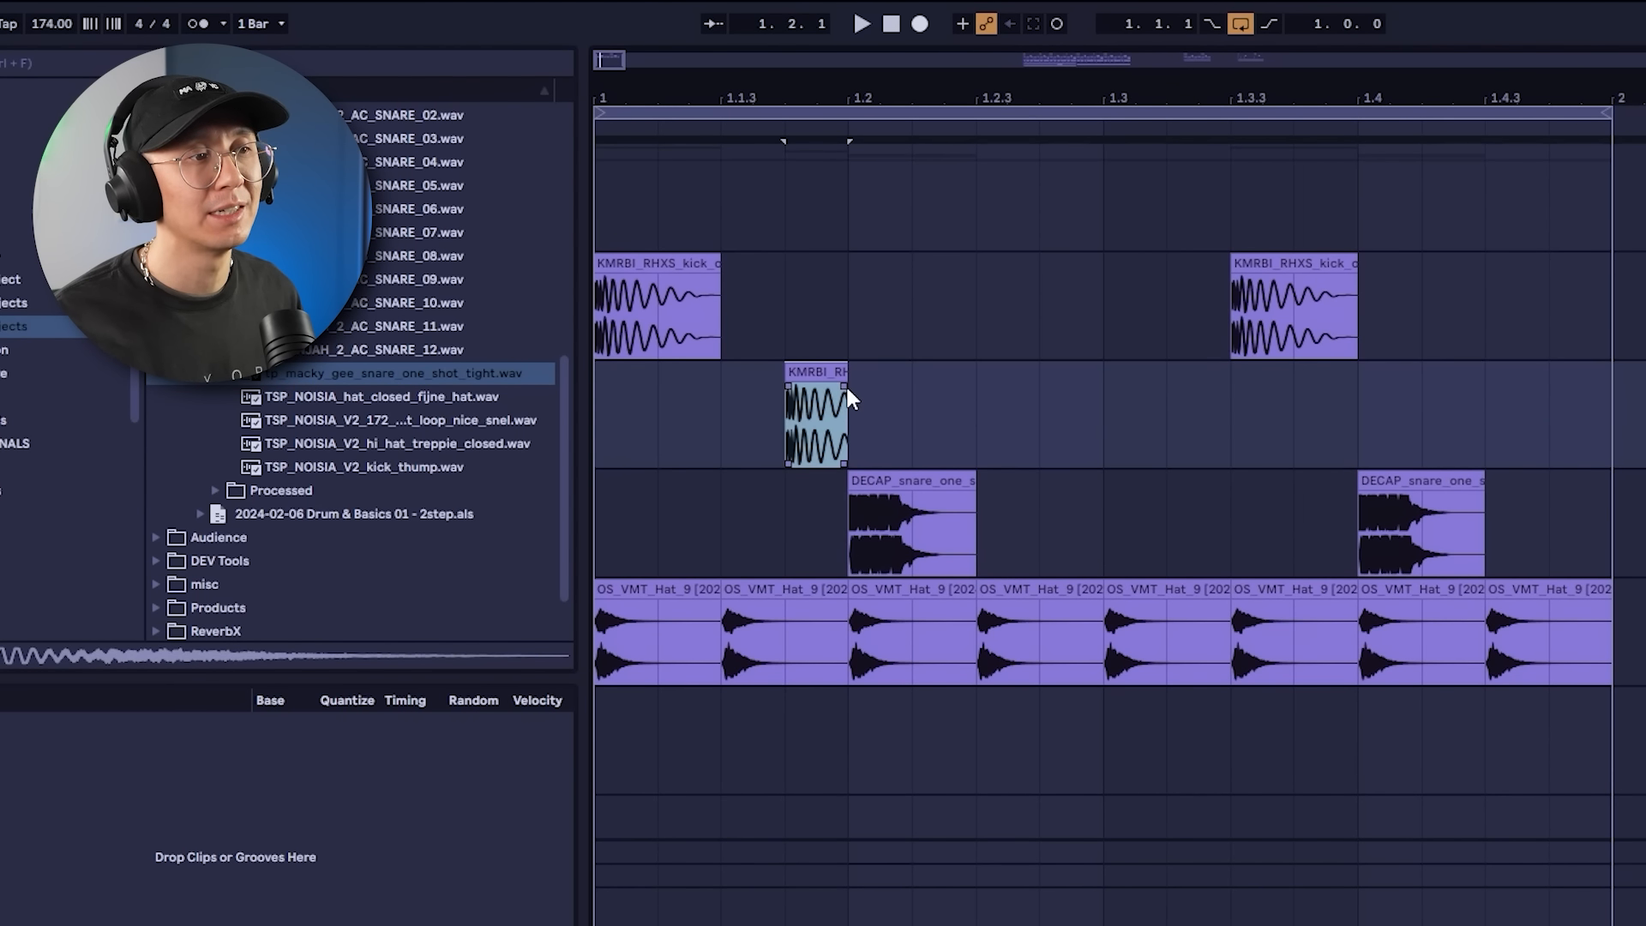
left_click(599, 387)
key("space")
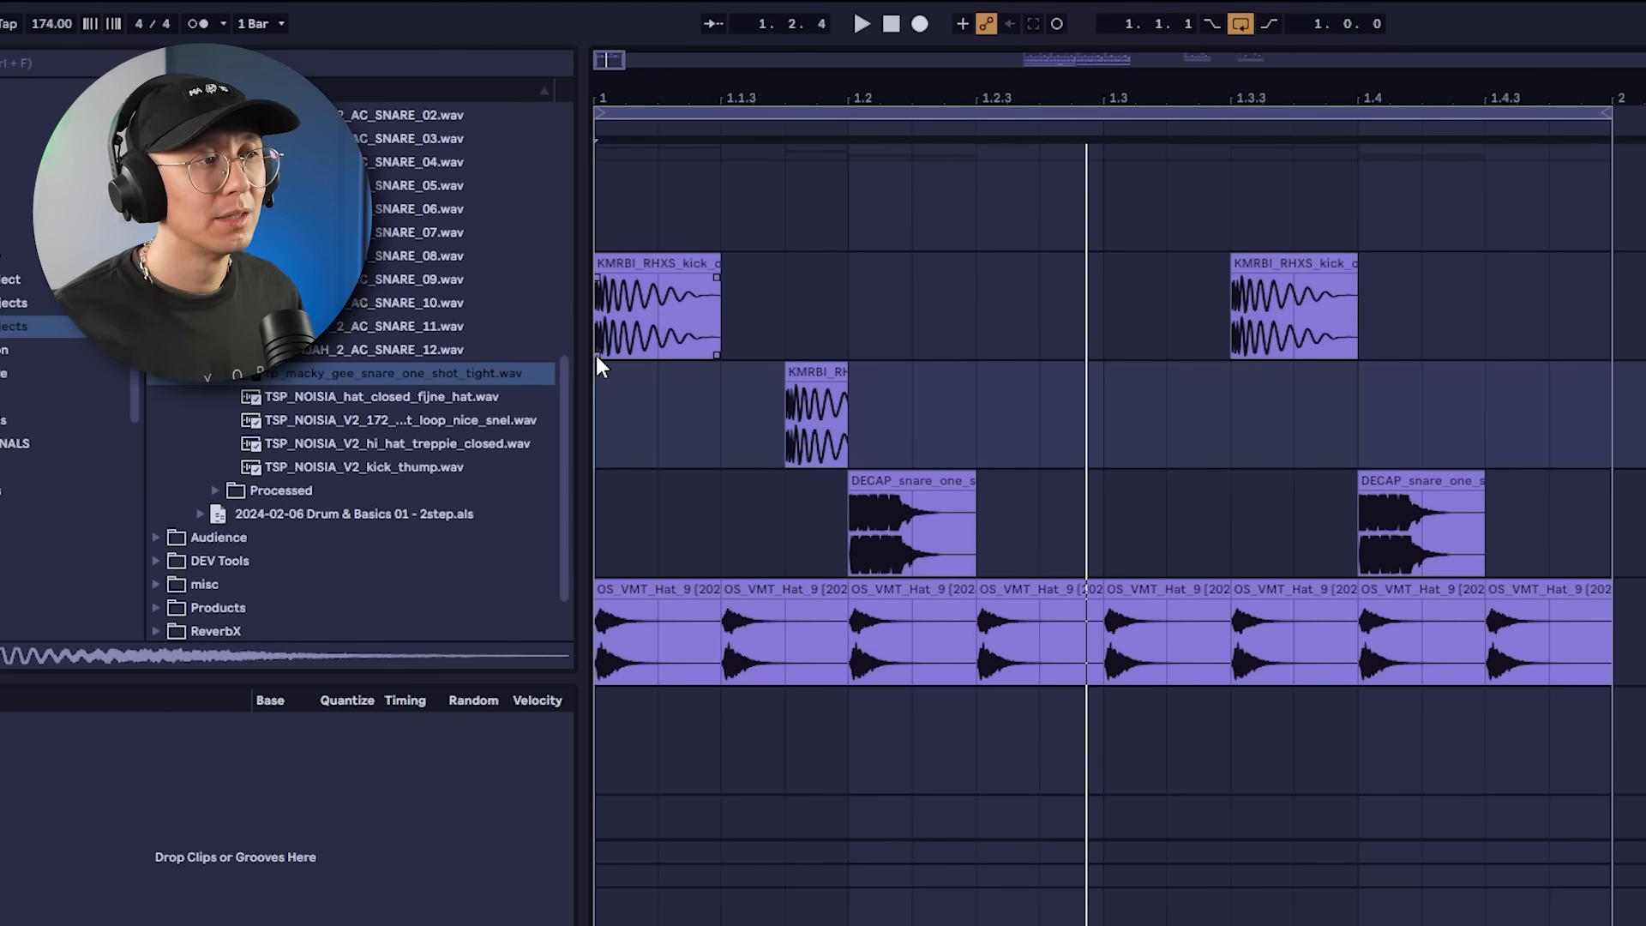
Fade out the short kick clip at 1.1.4, copy it to 1.3.2, and audition the loop from the start.
left_click_drag(844, 396, 1235, 415)
key("space")
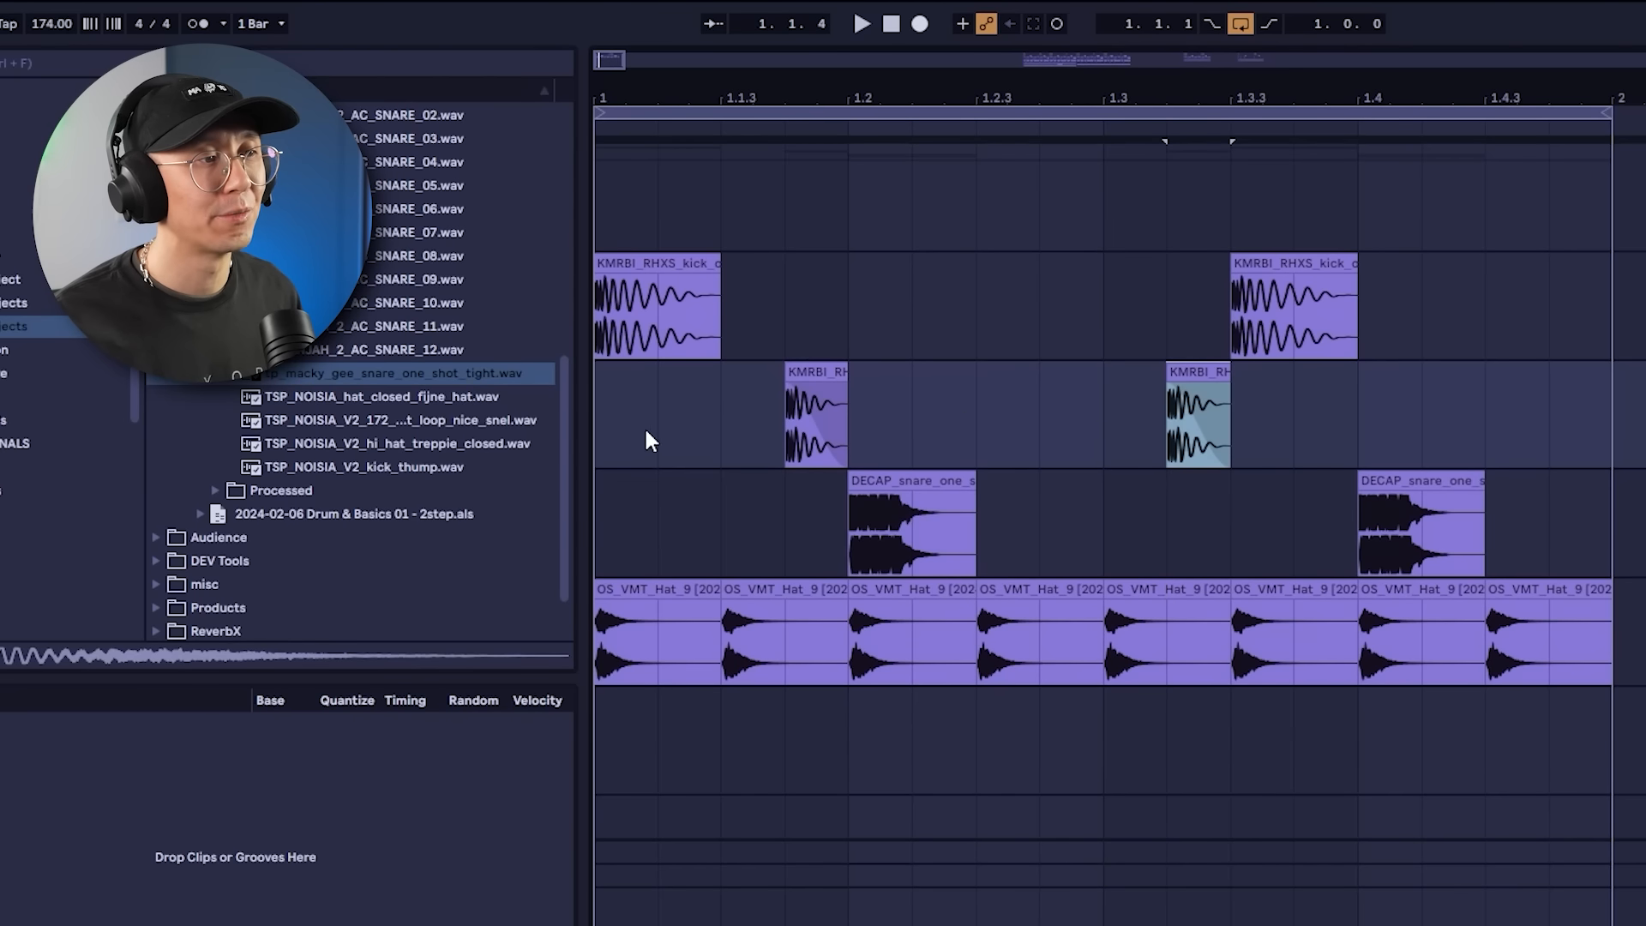
left_click(611, 433)
key("space")
key("space")
Copy the short kick clip at 1.1.4 to 1.2.4 and audition the loop from the start.
left_click_drag(809, 390, 1103, 380)
key("space")
left_click(1076, 370)
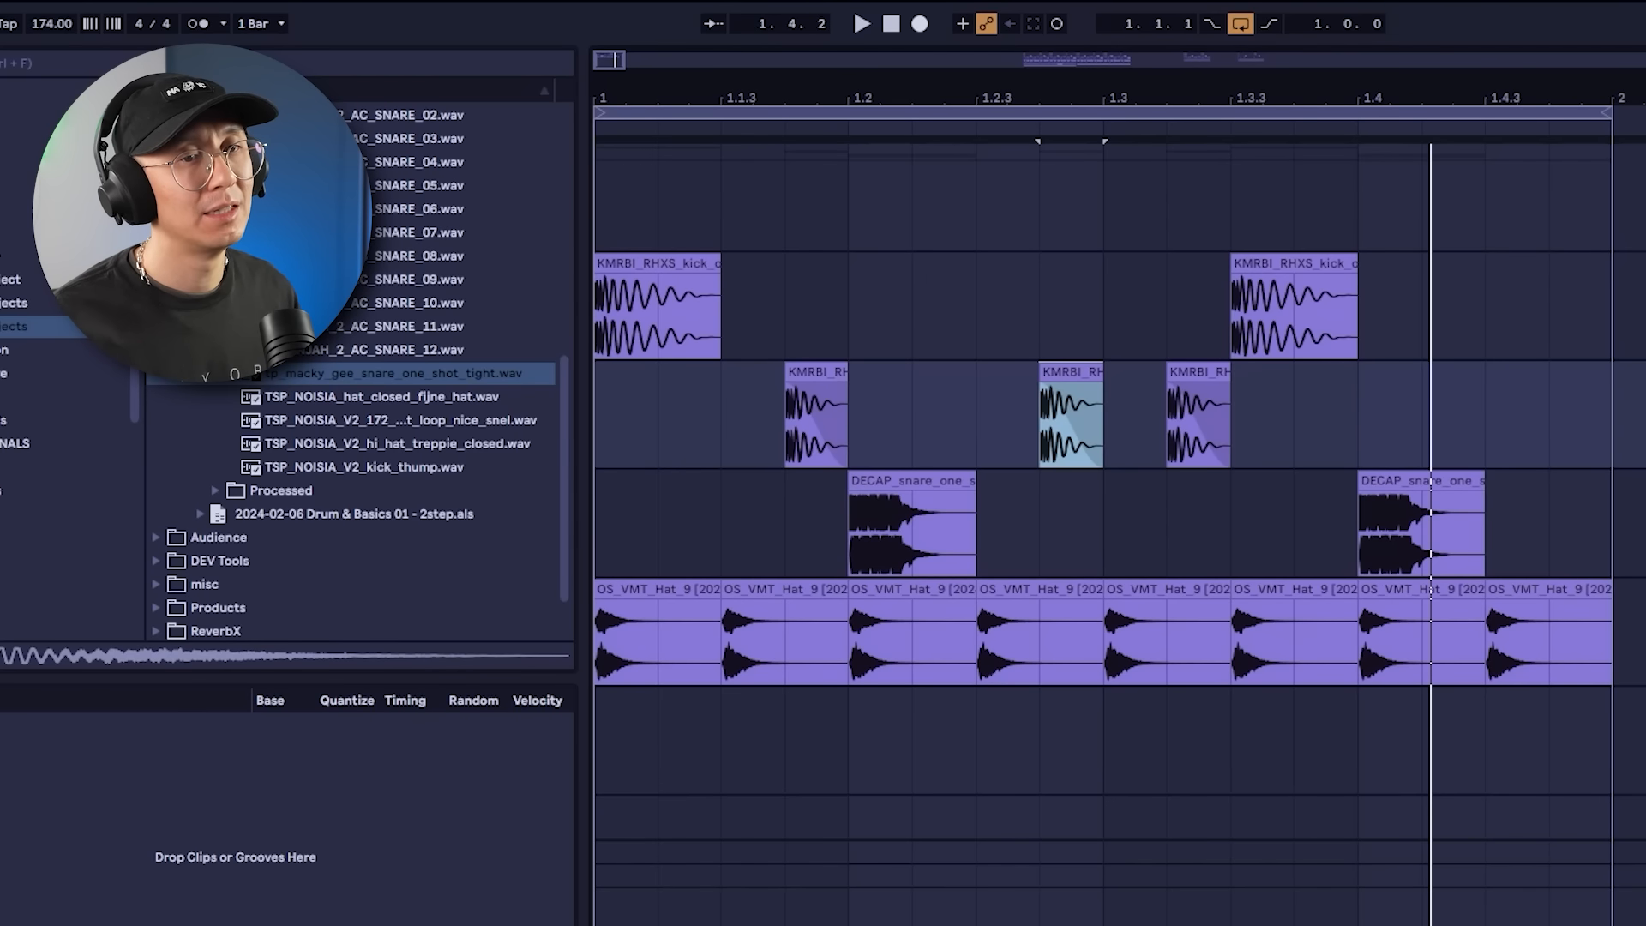
left_click(621, 439)
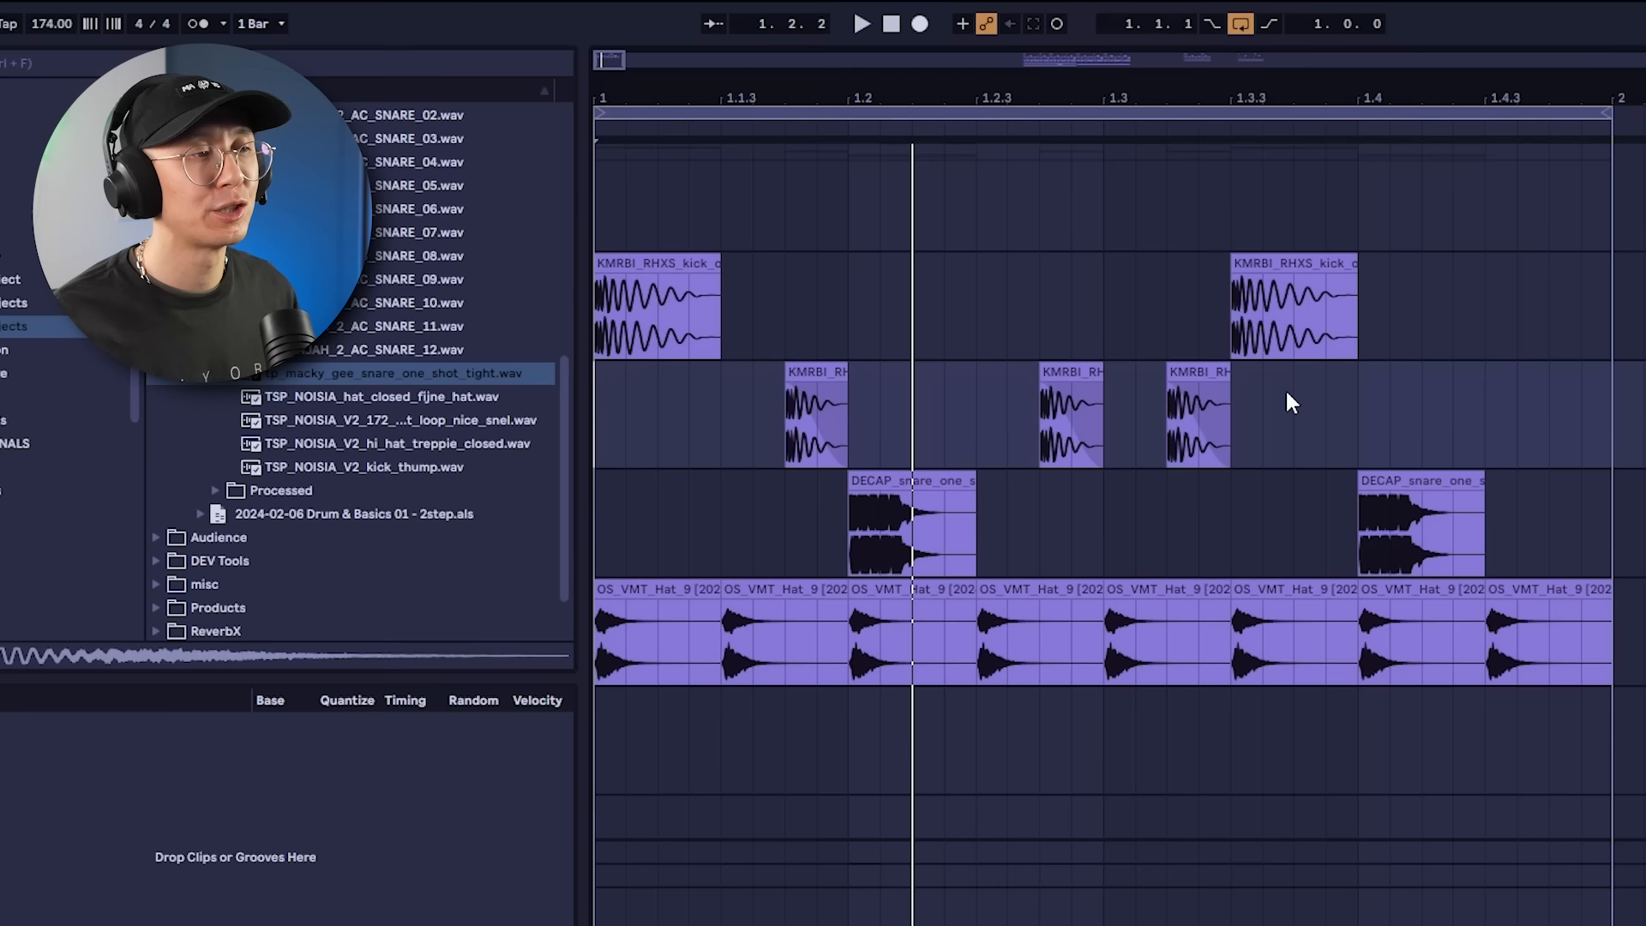
Trim the second half off each of the three short kick clips and audition the loop from the start.
left_click_drag(828, 399, 869, 399)
key("Delete")
left_click_drag(1079, 406, 1262, 409)
key("Delete")
key("Delete")
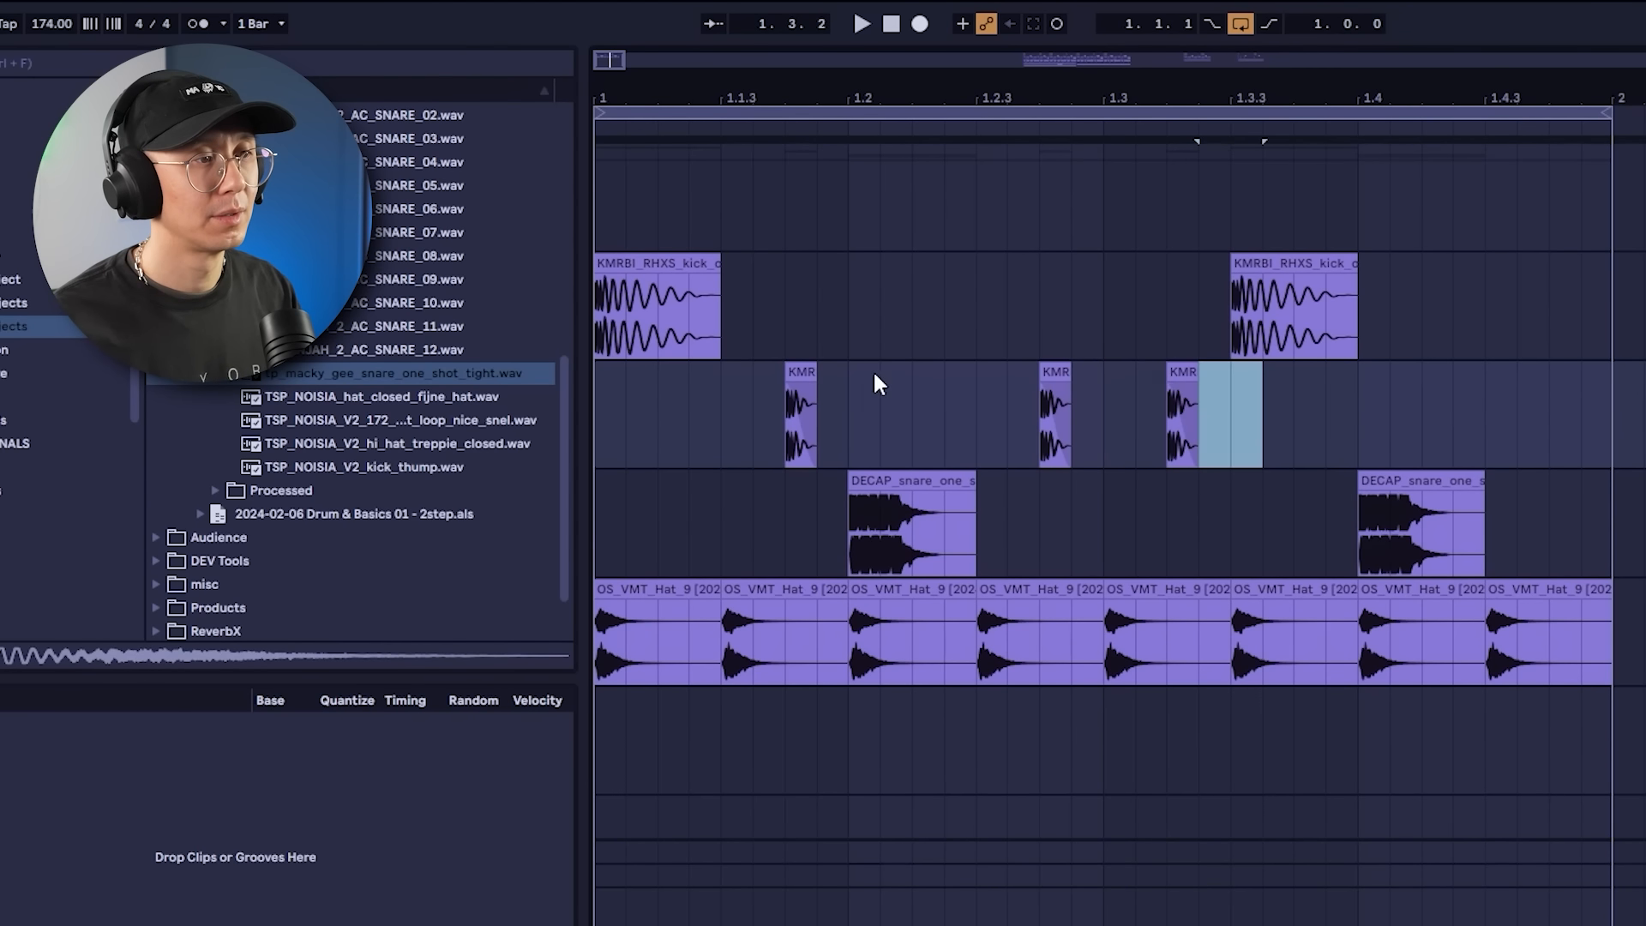
left_click(779, 409)
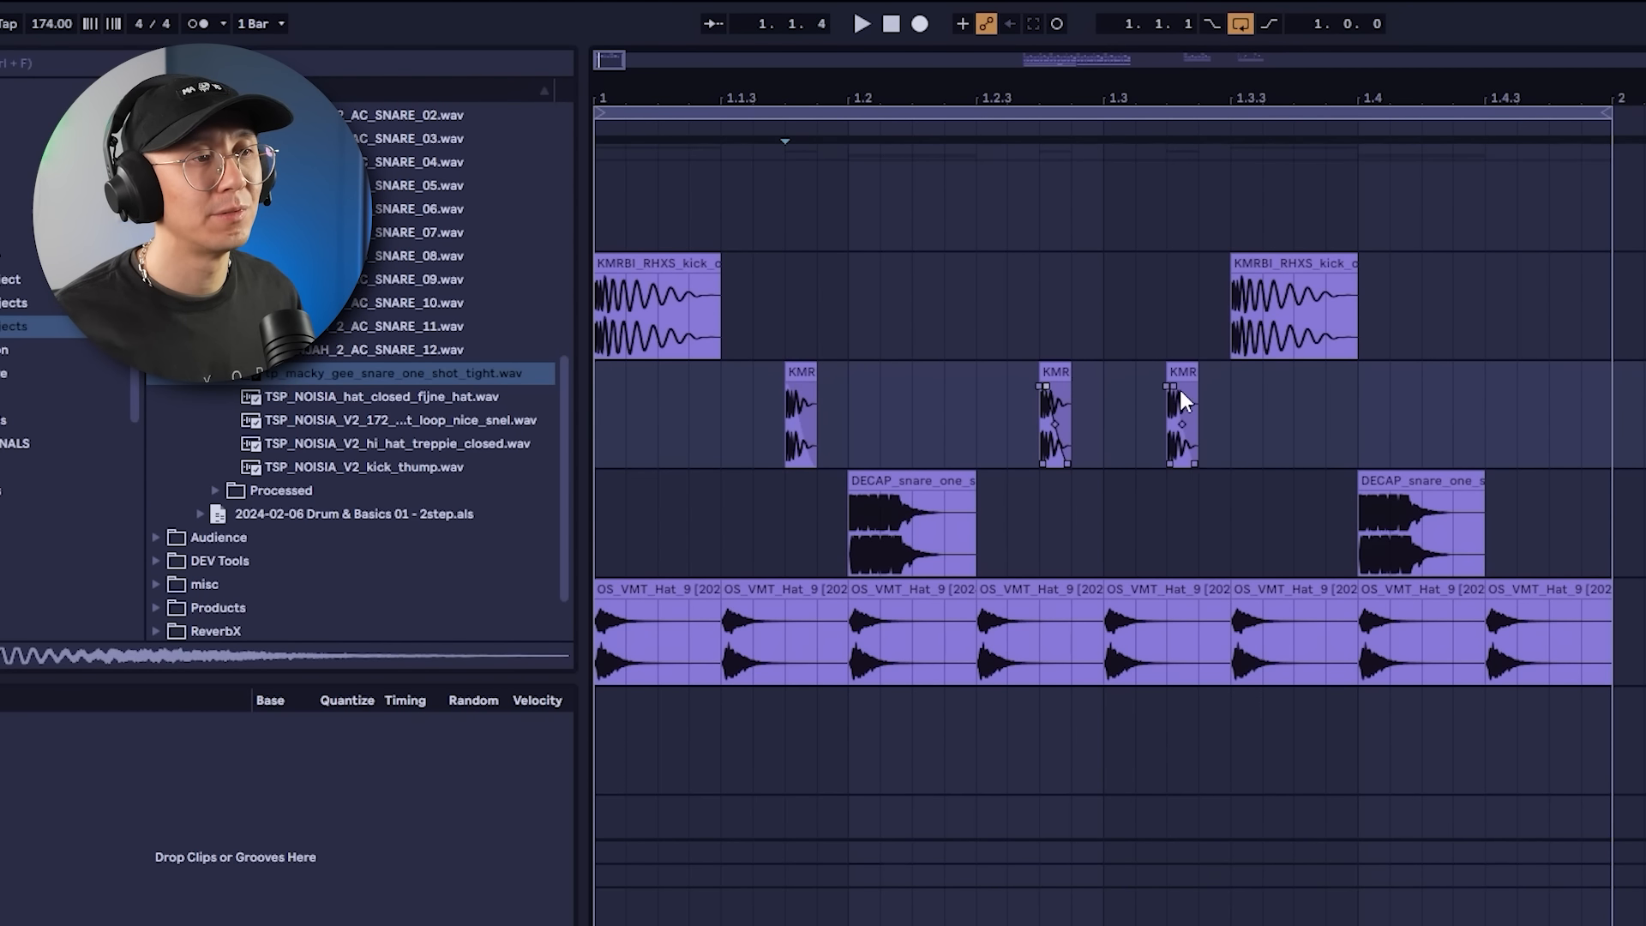
left_click(593, 429)
key("space")
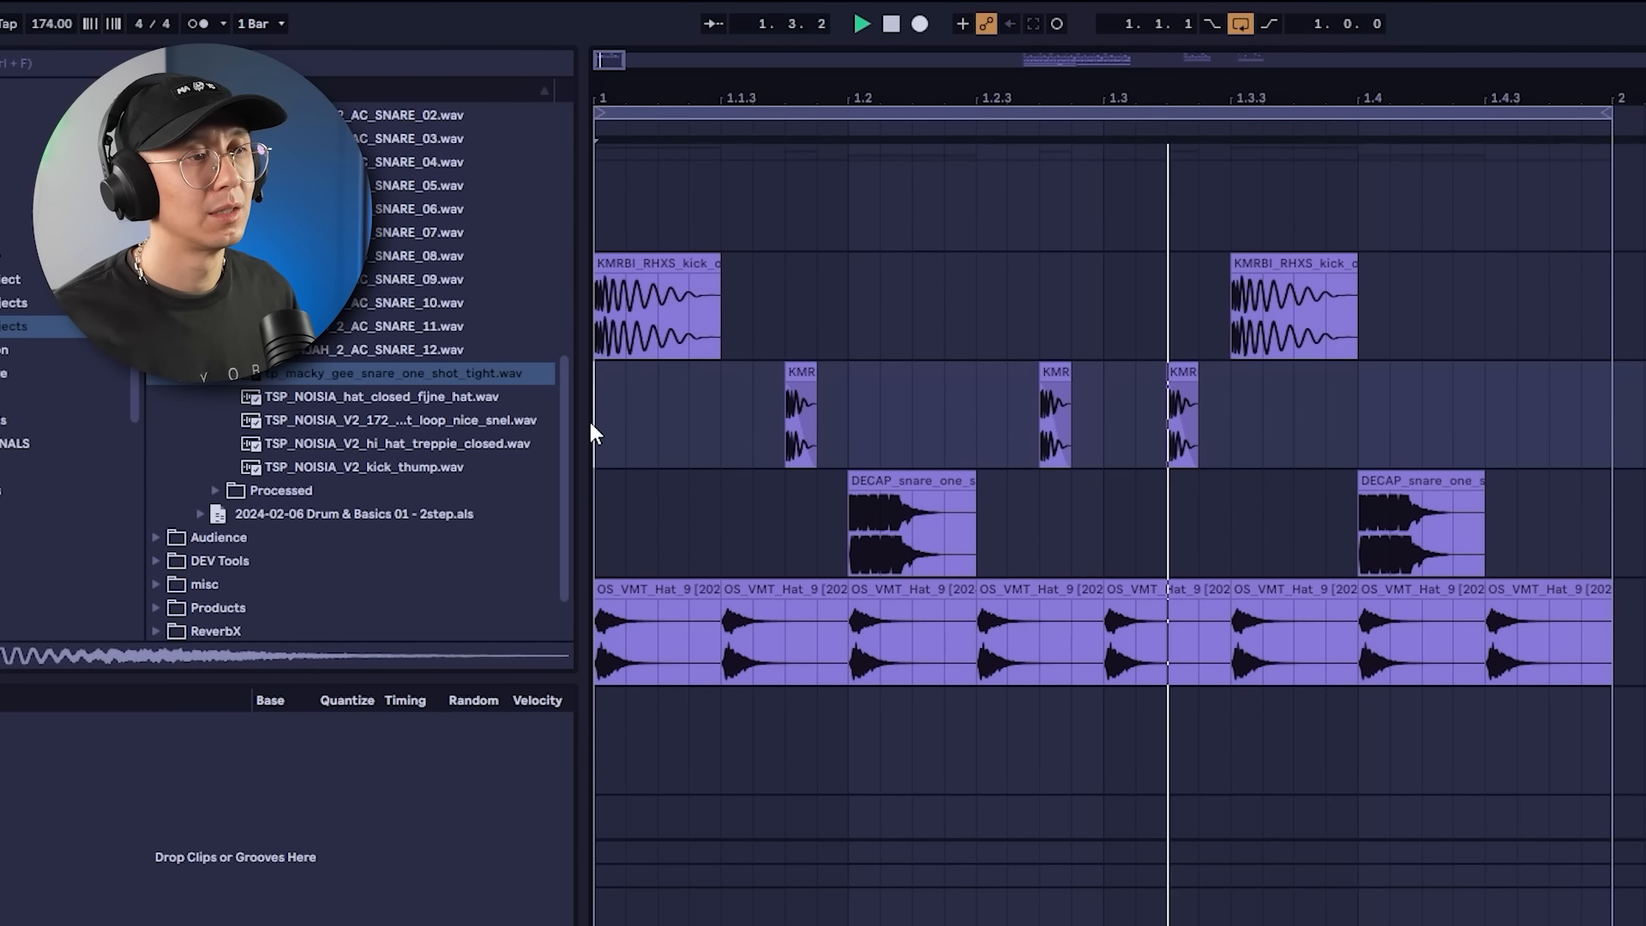
Restore the three trimmed short kick clips to a full sixteenth each and audition the loop.
left_click_drag(1197, 377, 1229, 377)
left_click_drag(1071, 377, 1103, 377)
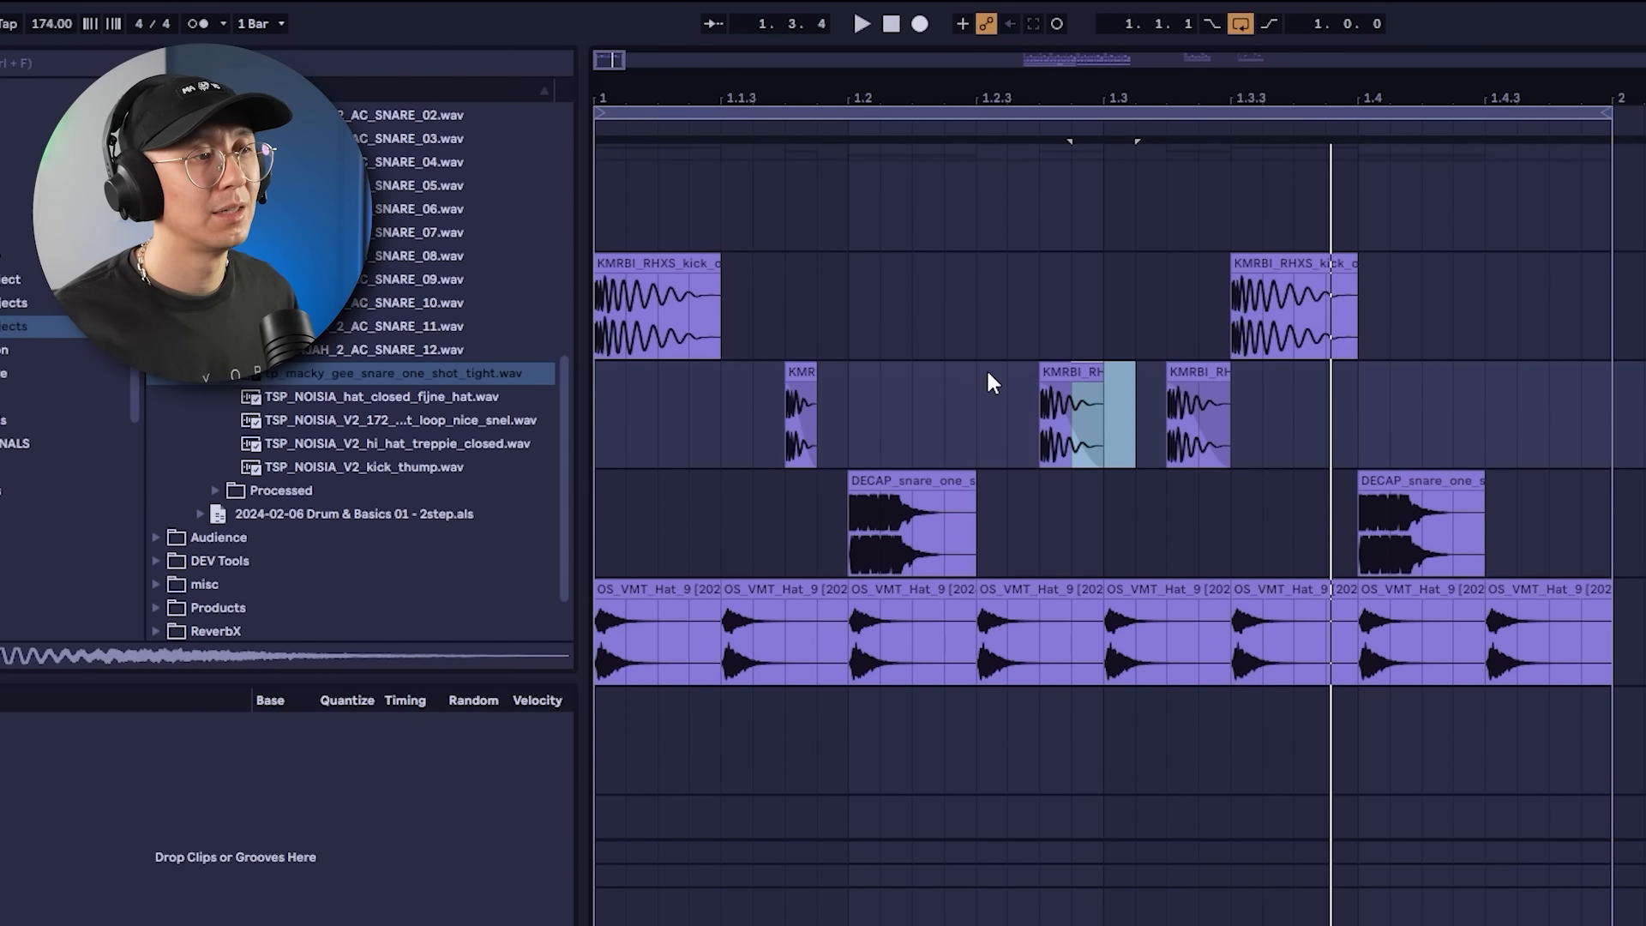
left_click_drag(816, 379, 847, 383)
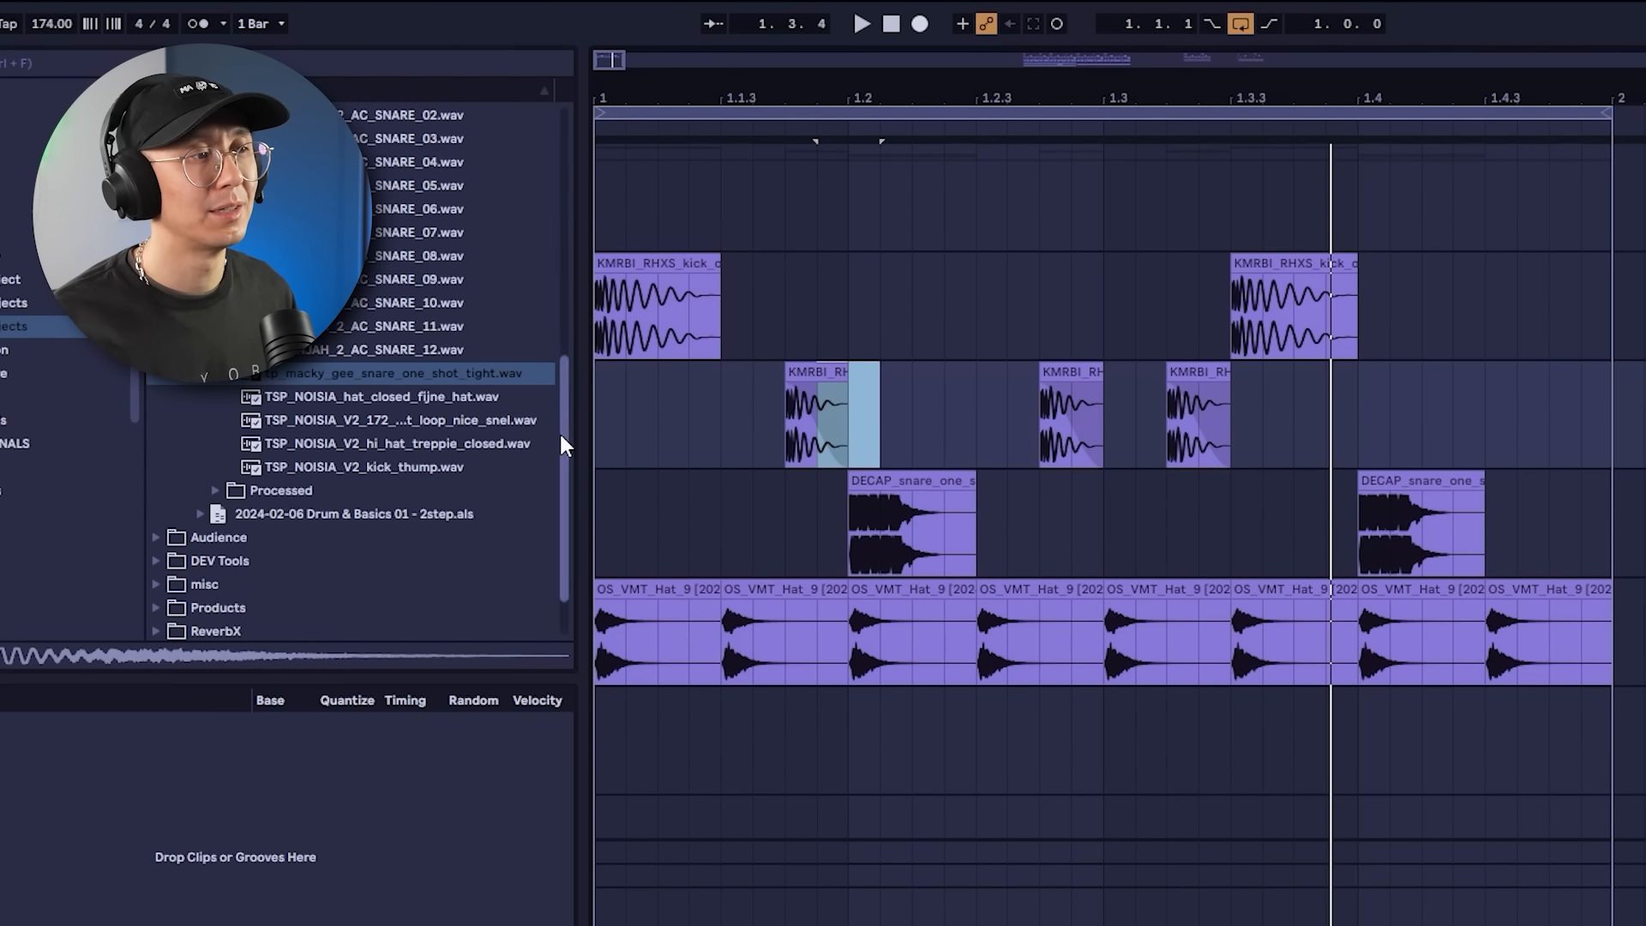
left_click(595, 436)
key("space")
key("space")
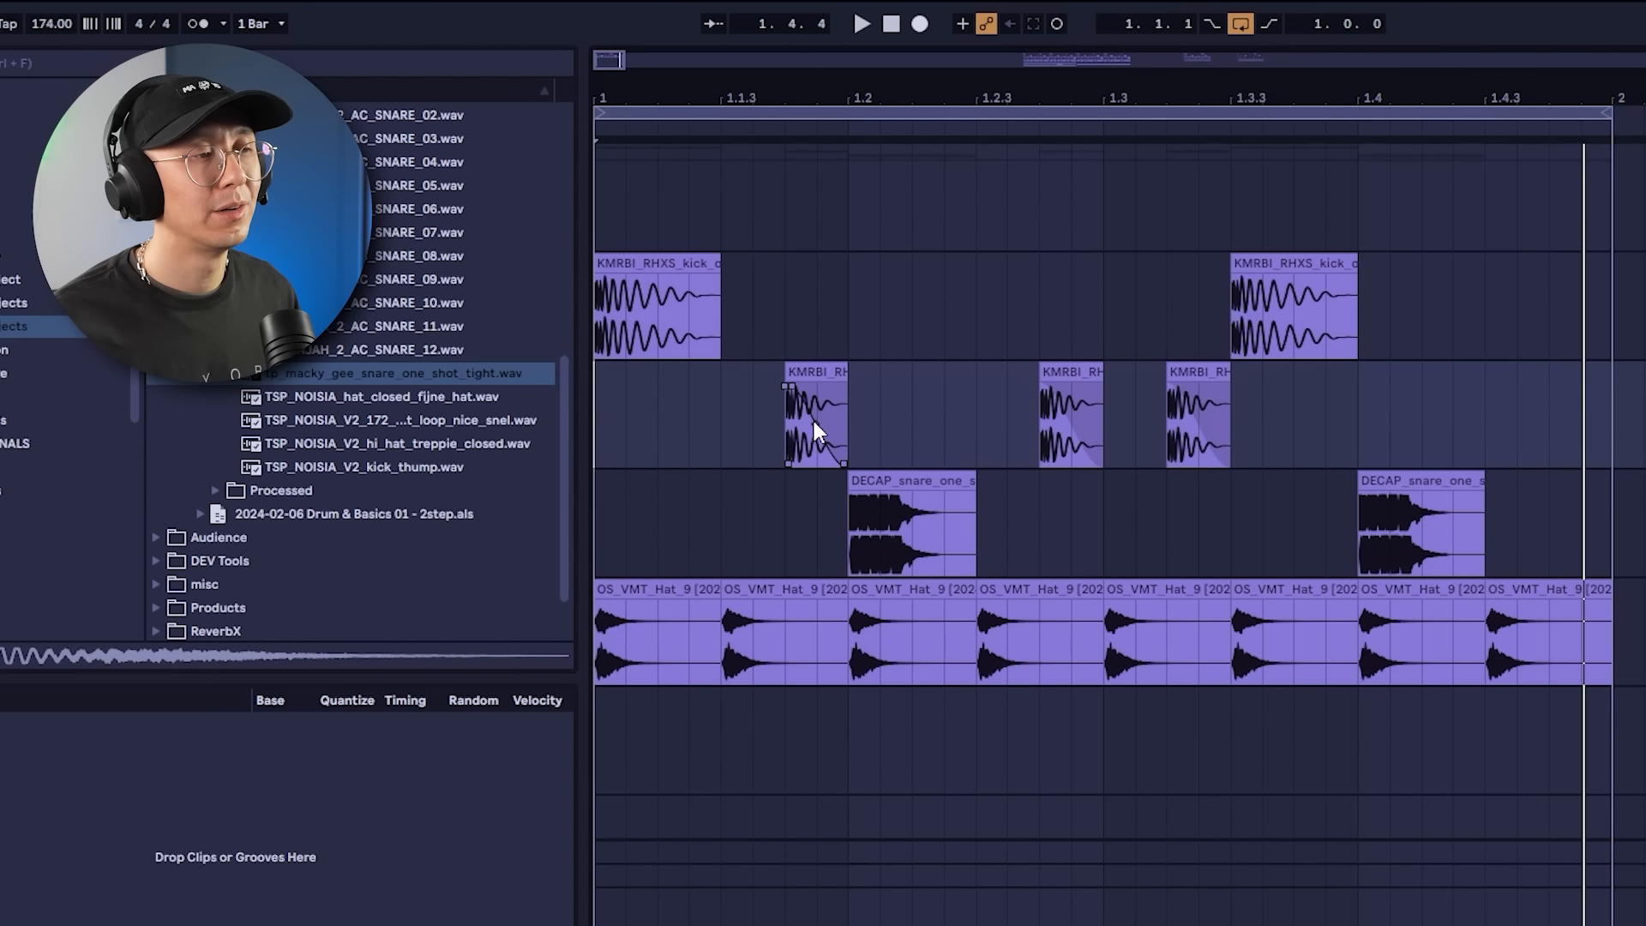
Bend the fade-out curves of the three short kick clips inward for a faster decay and audition the loop.
left_click_drag(813, 456, 821, 414)
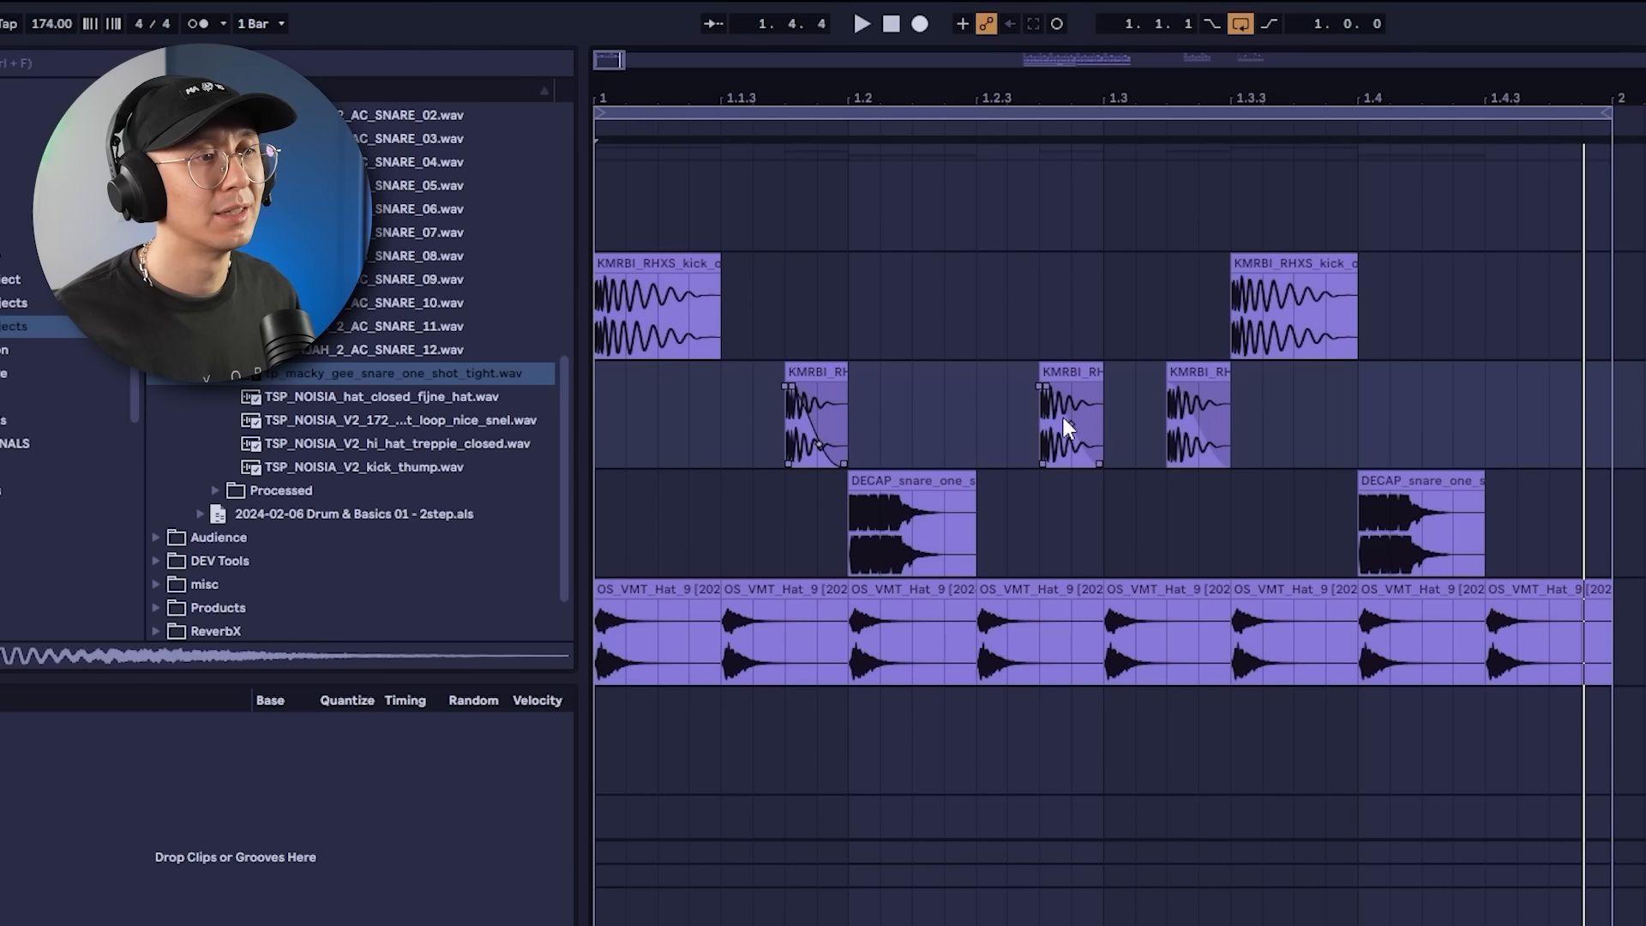
left_click_drag(1070, 424, 1076, 442)
left_click_drag(1201, 421, 1202, 455)
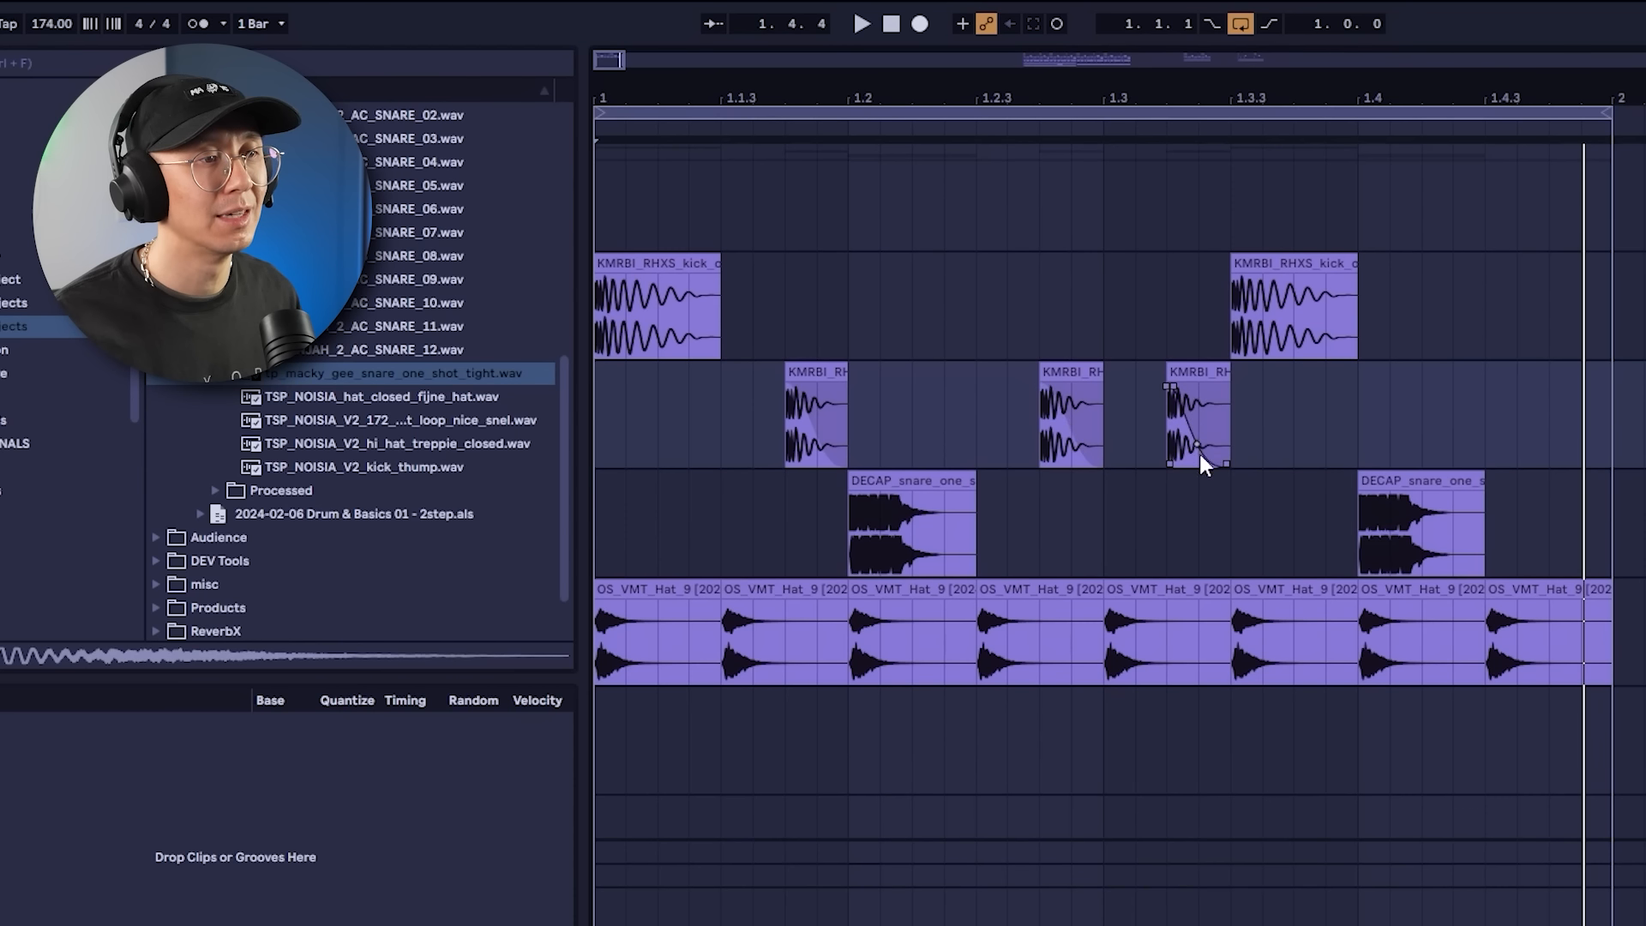
key("space")
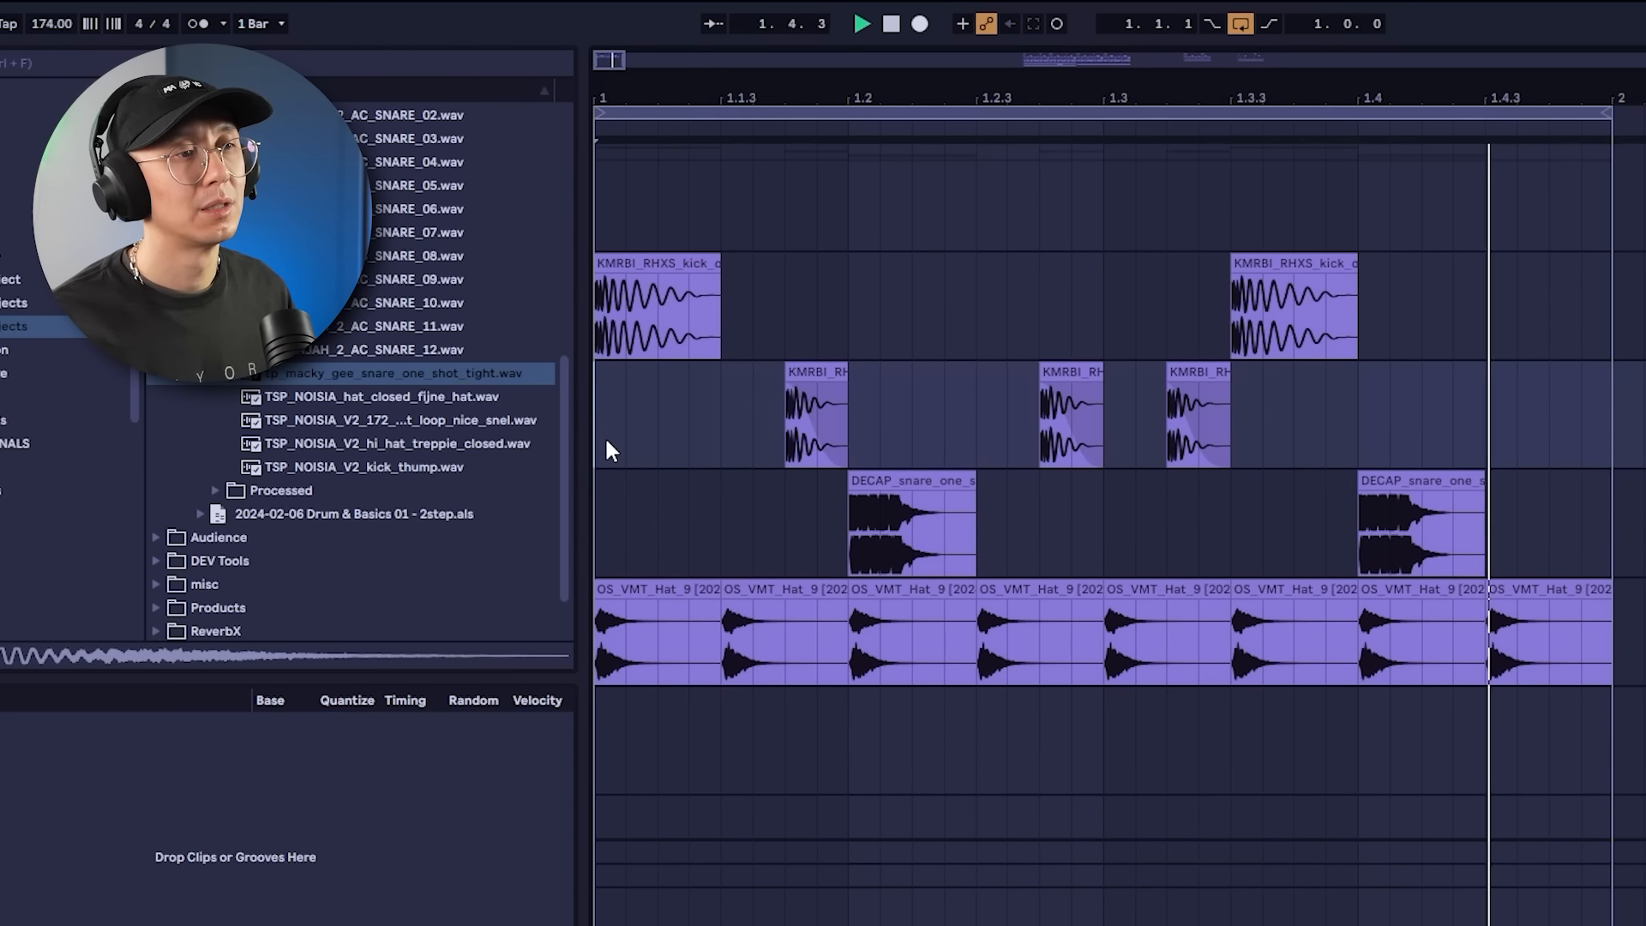
key("space")
Select the time range spanning the three short kick clips and adjust that track's volume.
left_click(1482, 410)
left_click_drag(1213, 320, 459, 293)
left_click(1349, 320)
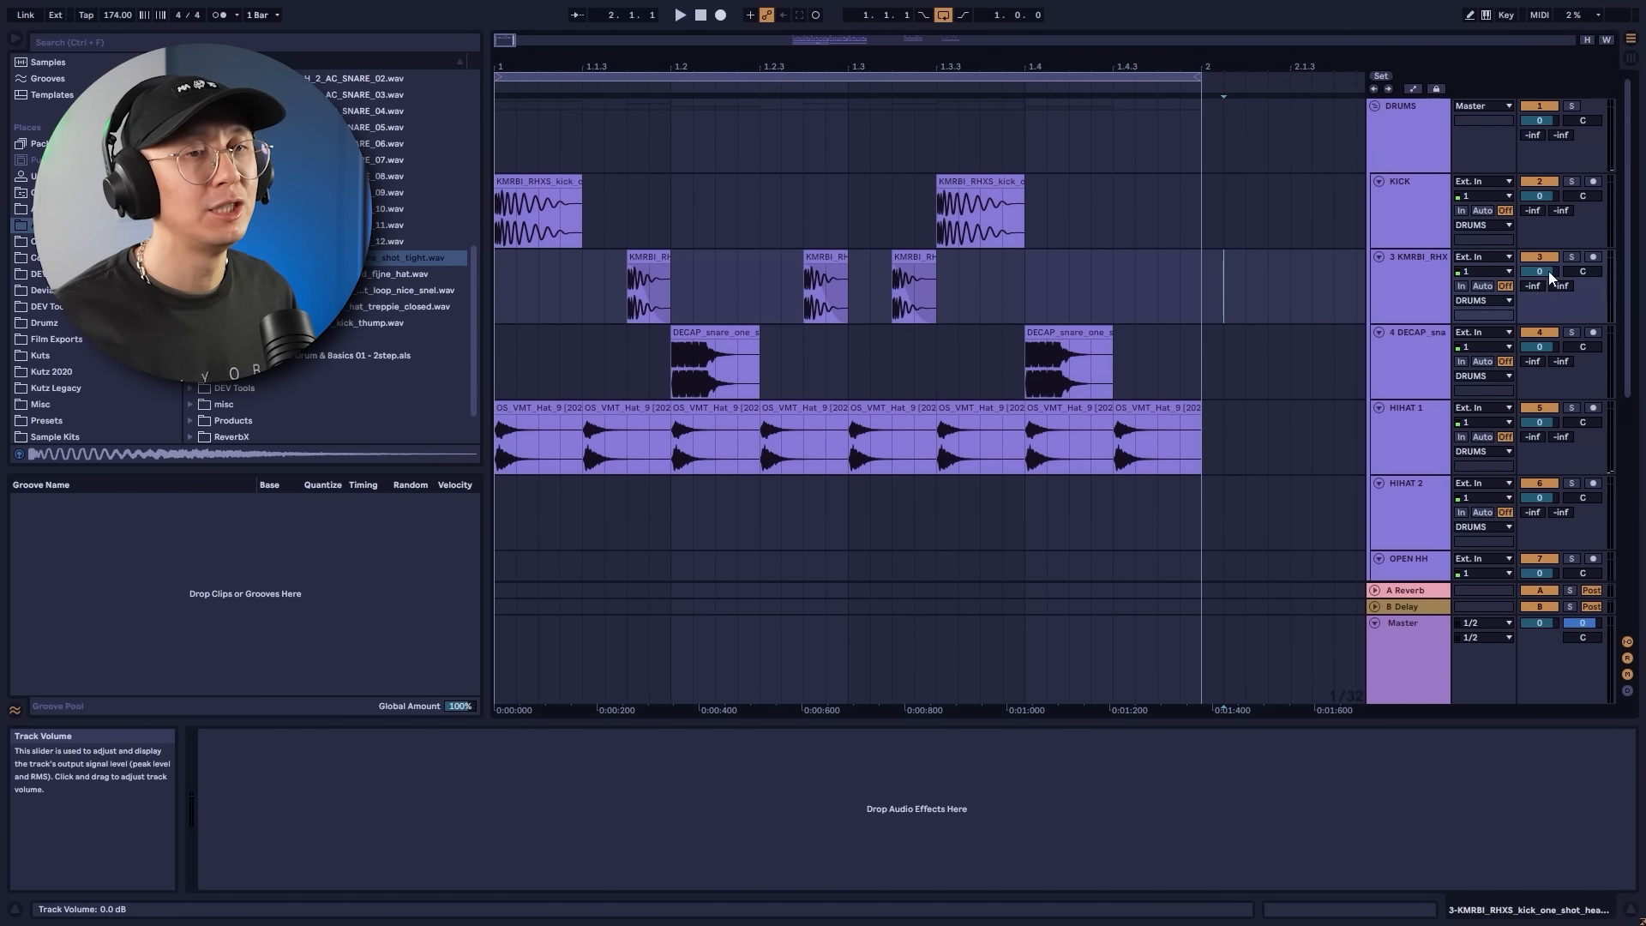
left_click_drag(1157, 288, 496, 283)
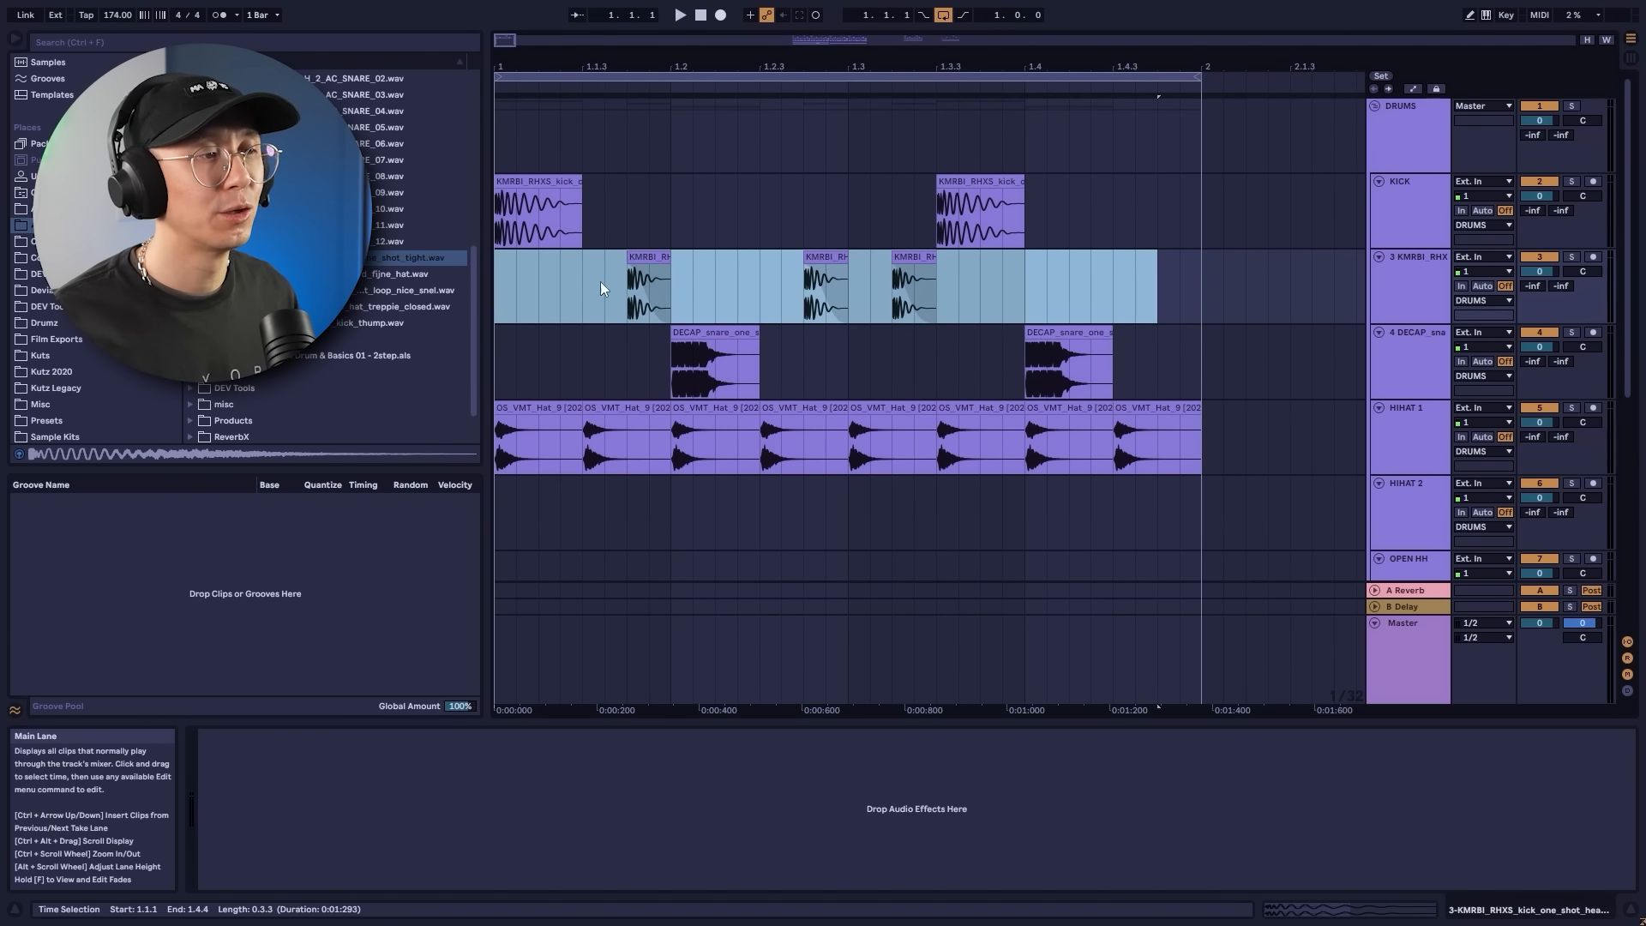
left_click_drag(1541, 271, 1540, 264)
key("space")
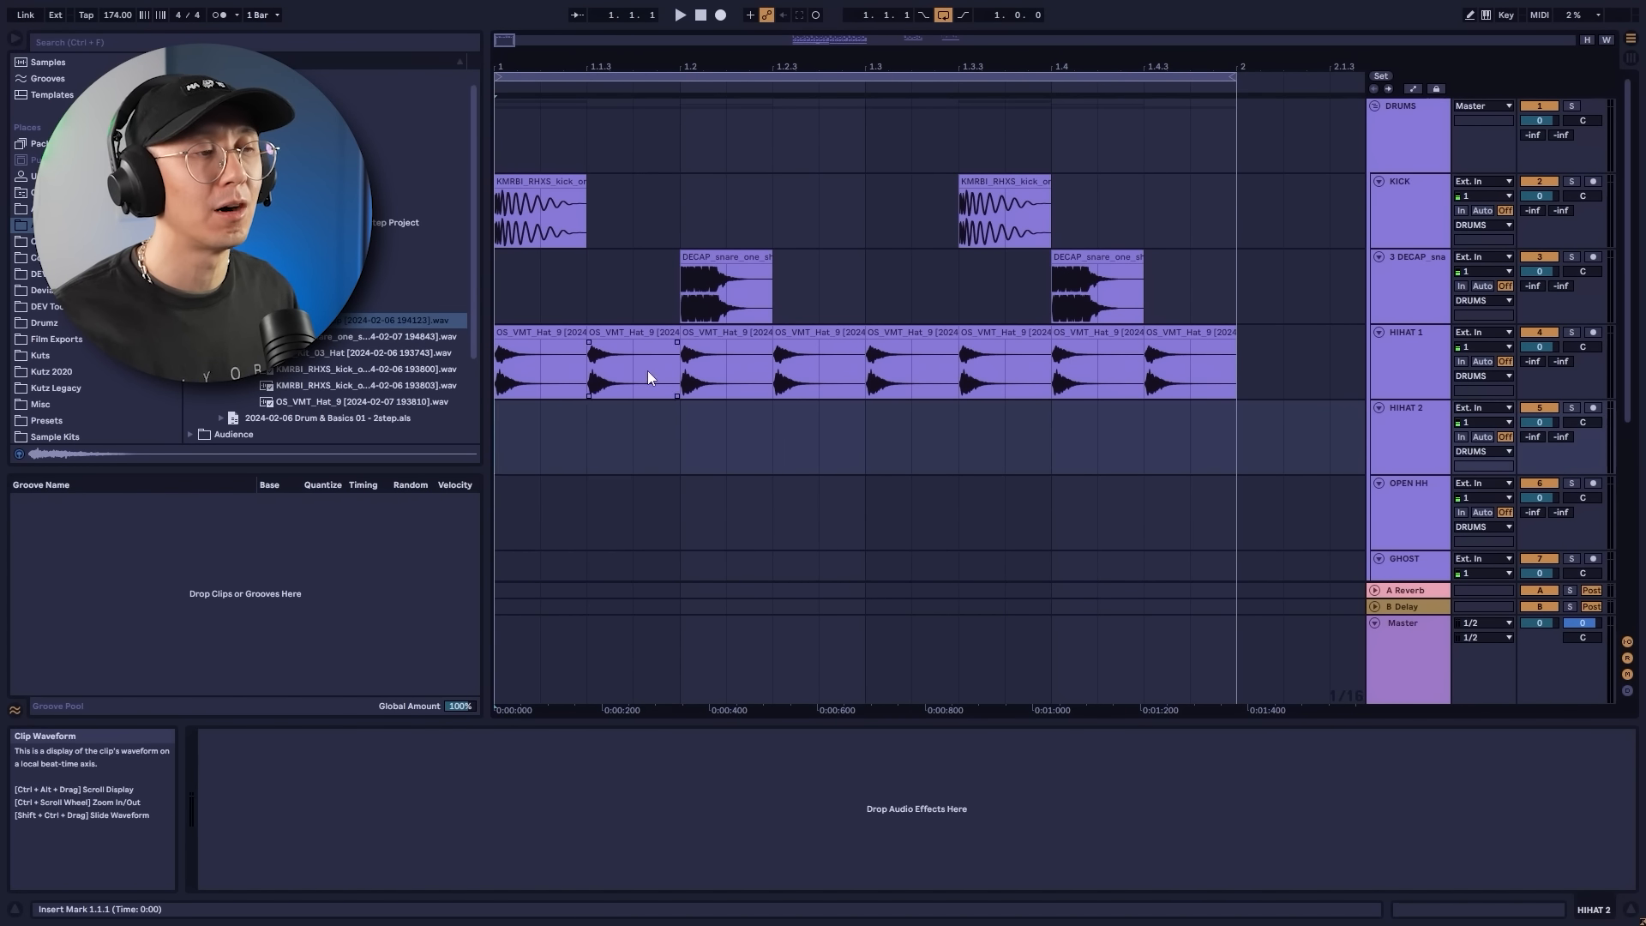
Delete the off-beat HIHAT 1 clips at 1.1.3, 1.2.3, 1.3.3 and 1.4.3, and play the loop from the start.
left_click(661, 336)
key("Delete")
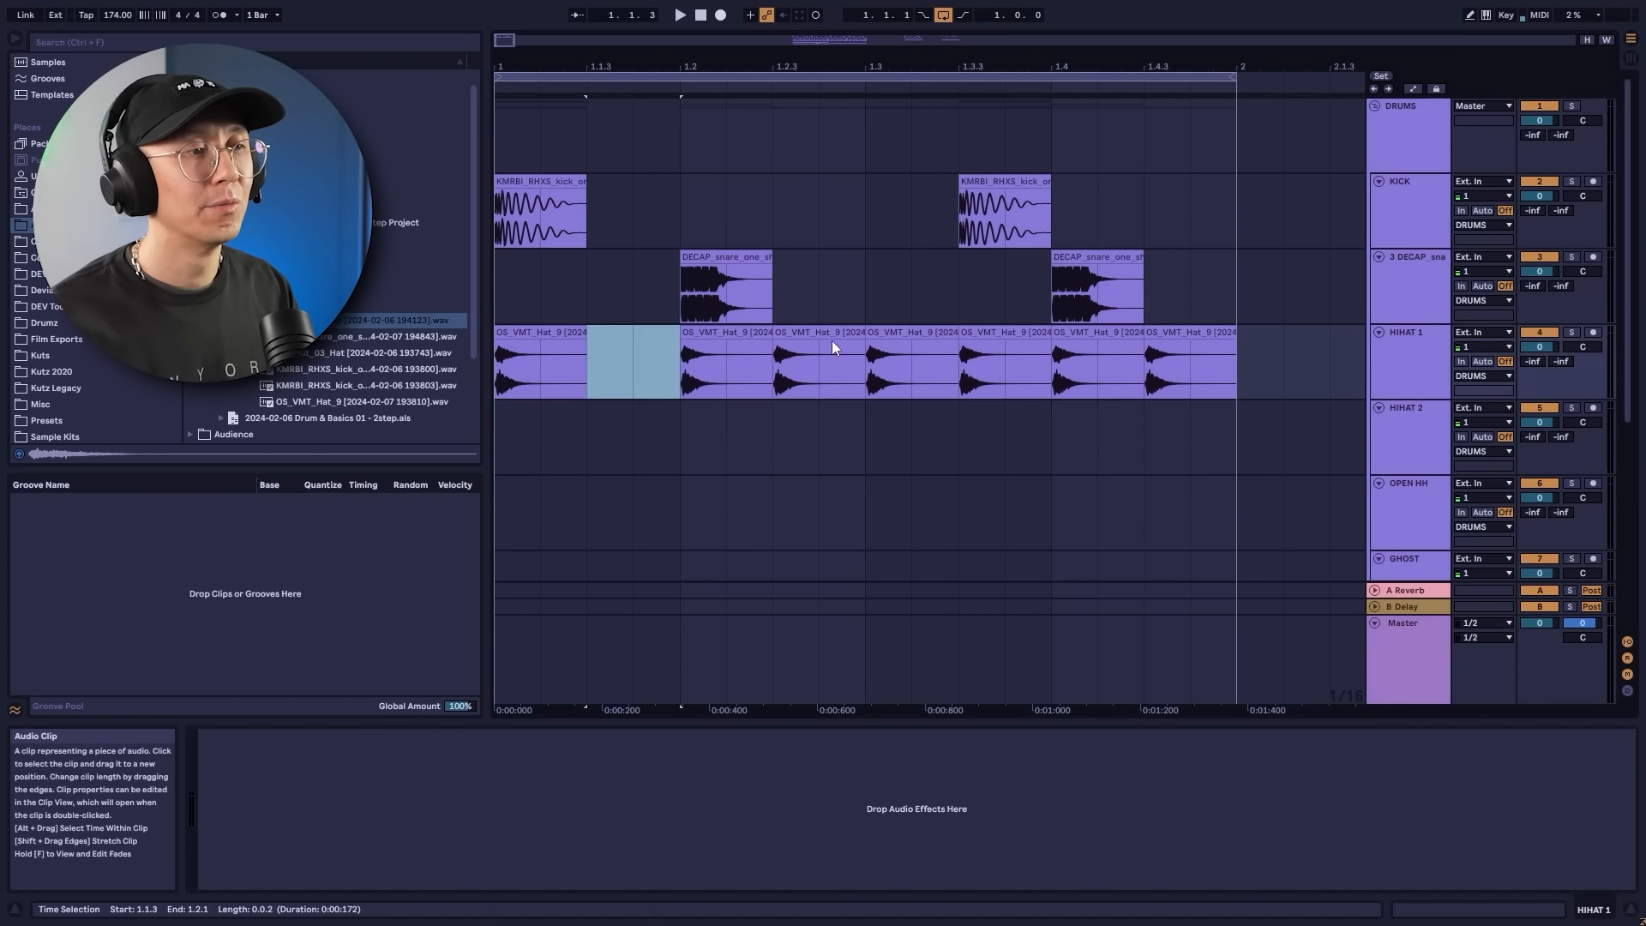
left_click(832, 342)
key("Delete")
left_click(993, 328)
key("Delete")
left_click(1197, 335)
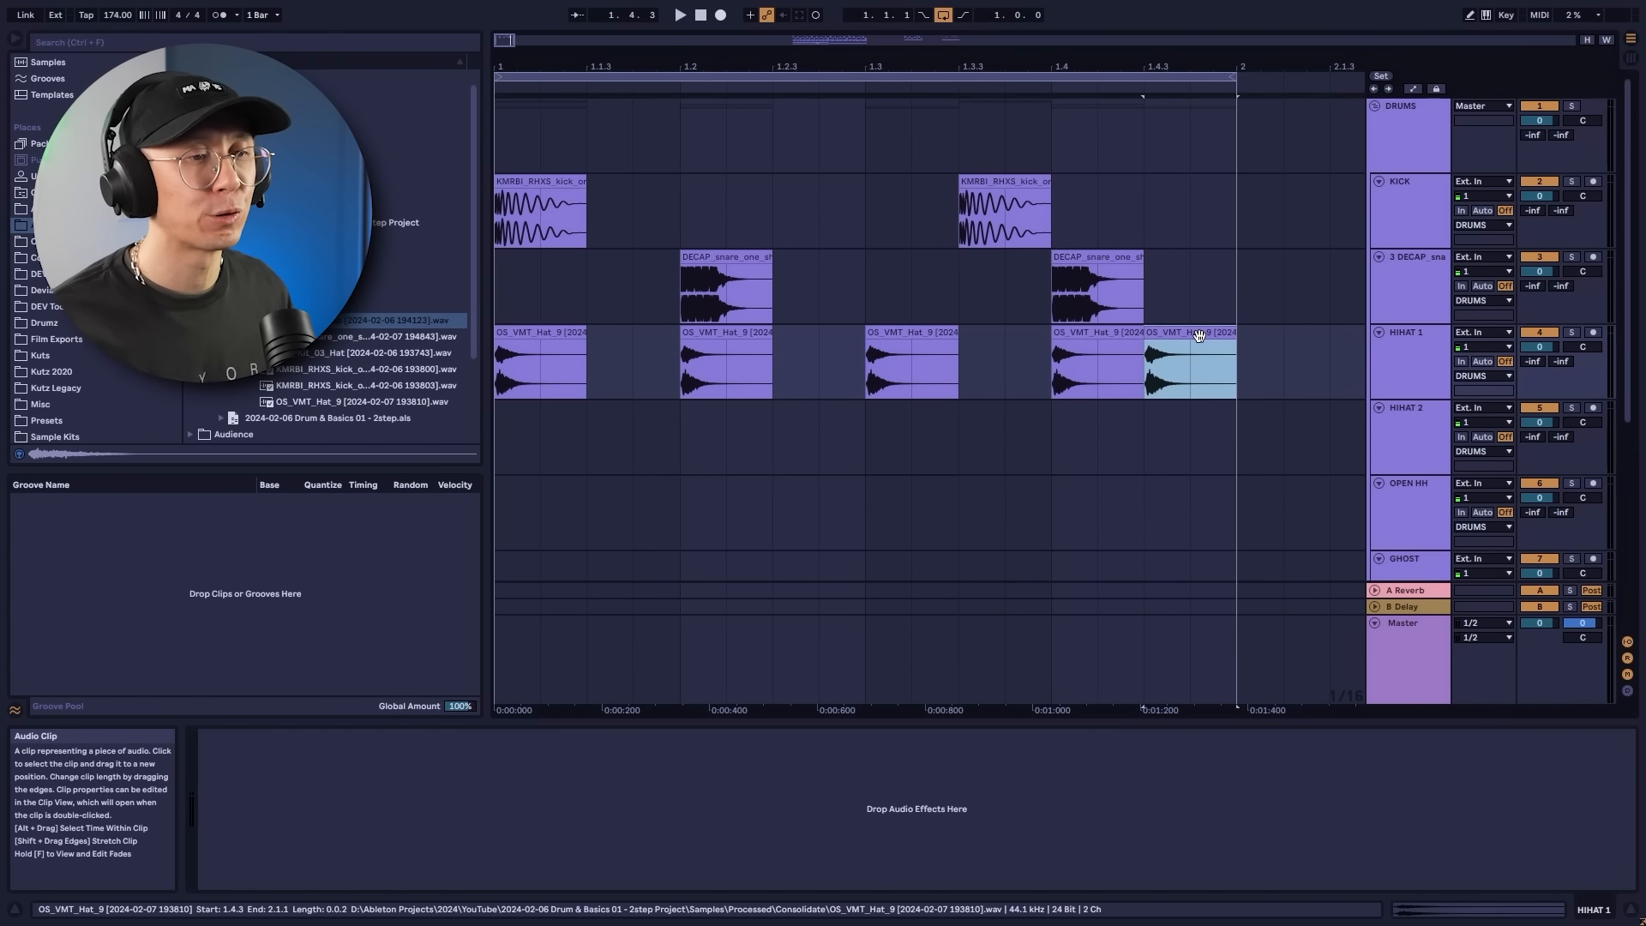
key("Delete")
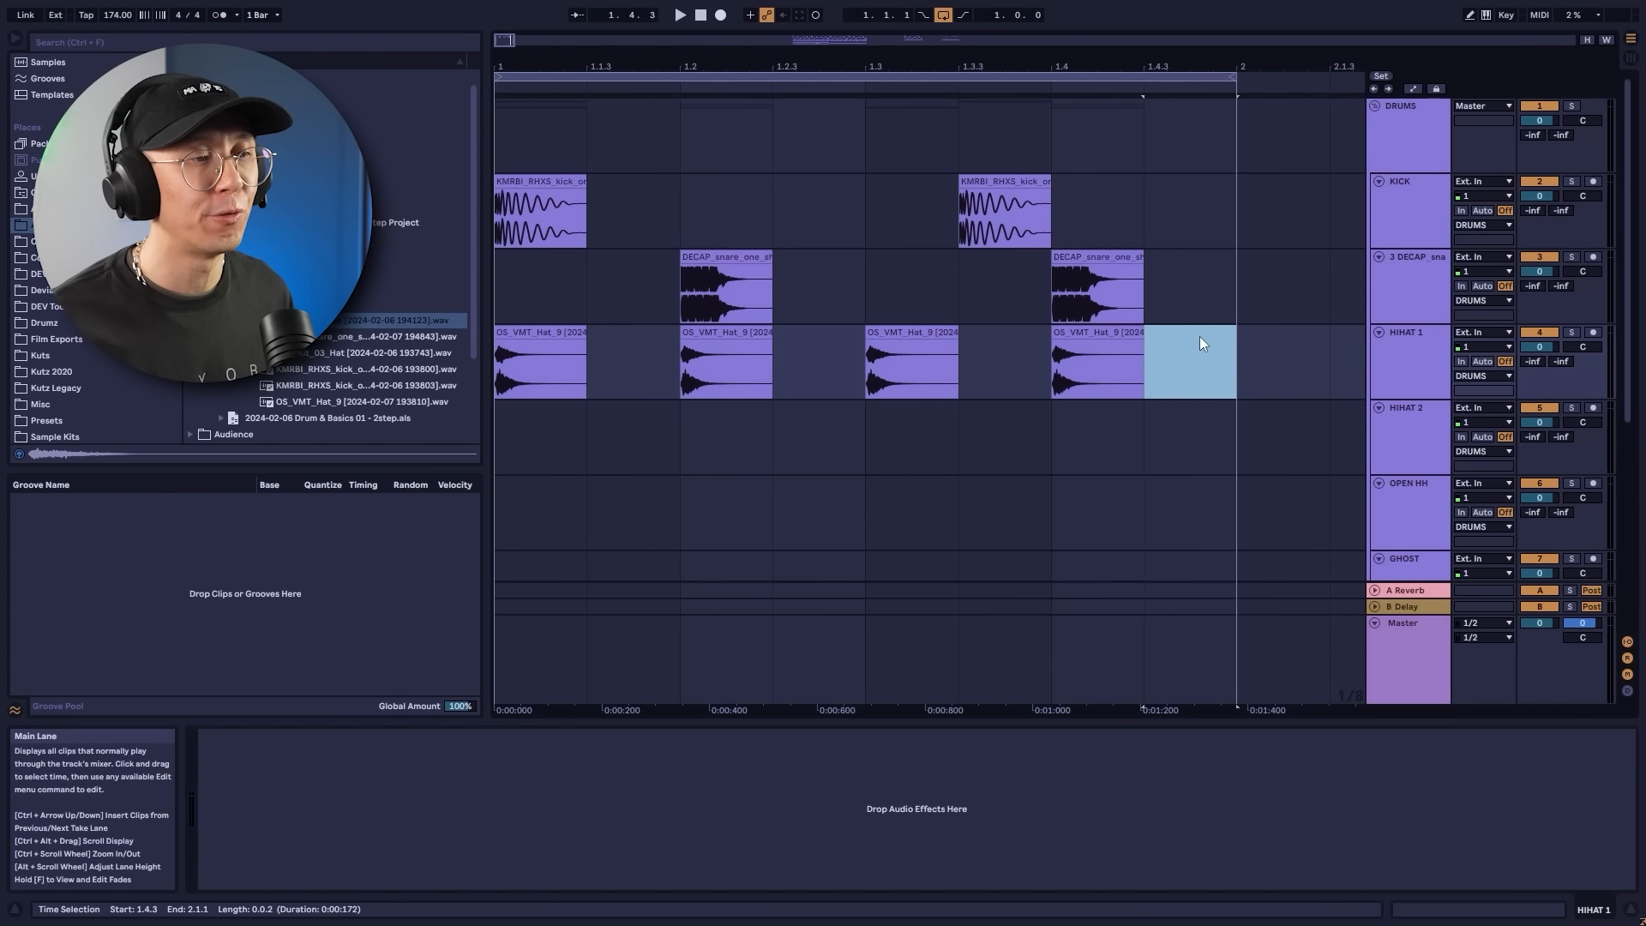
left_click(506, 447)
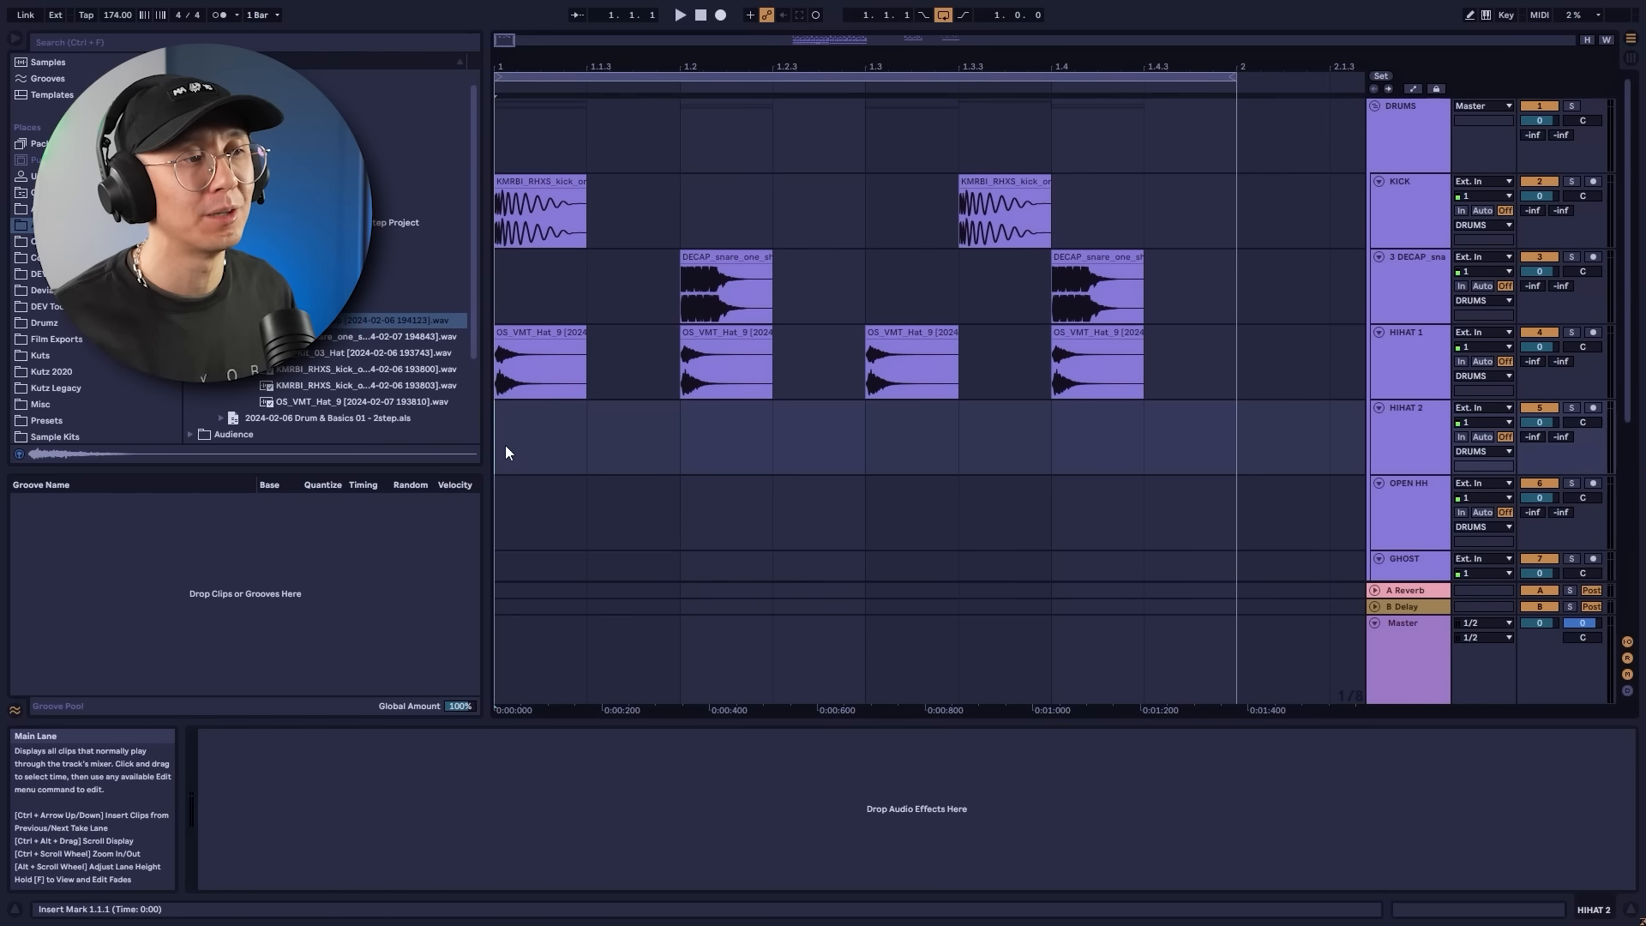
key("space")
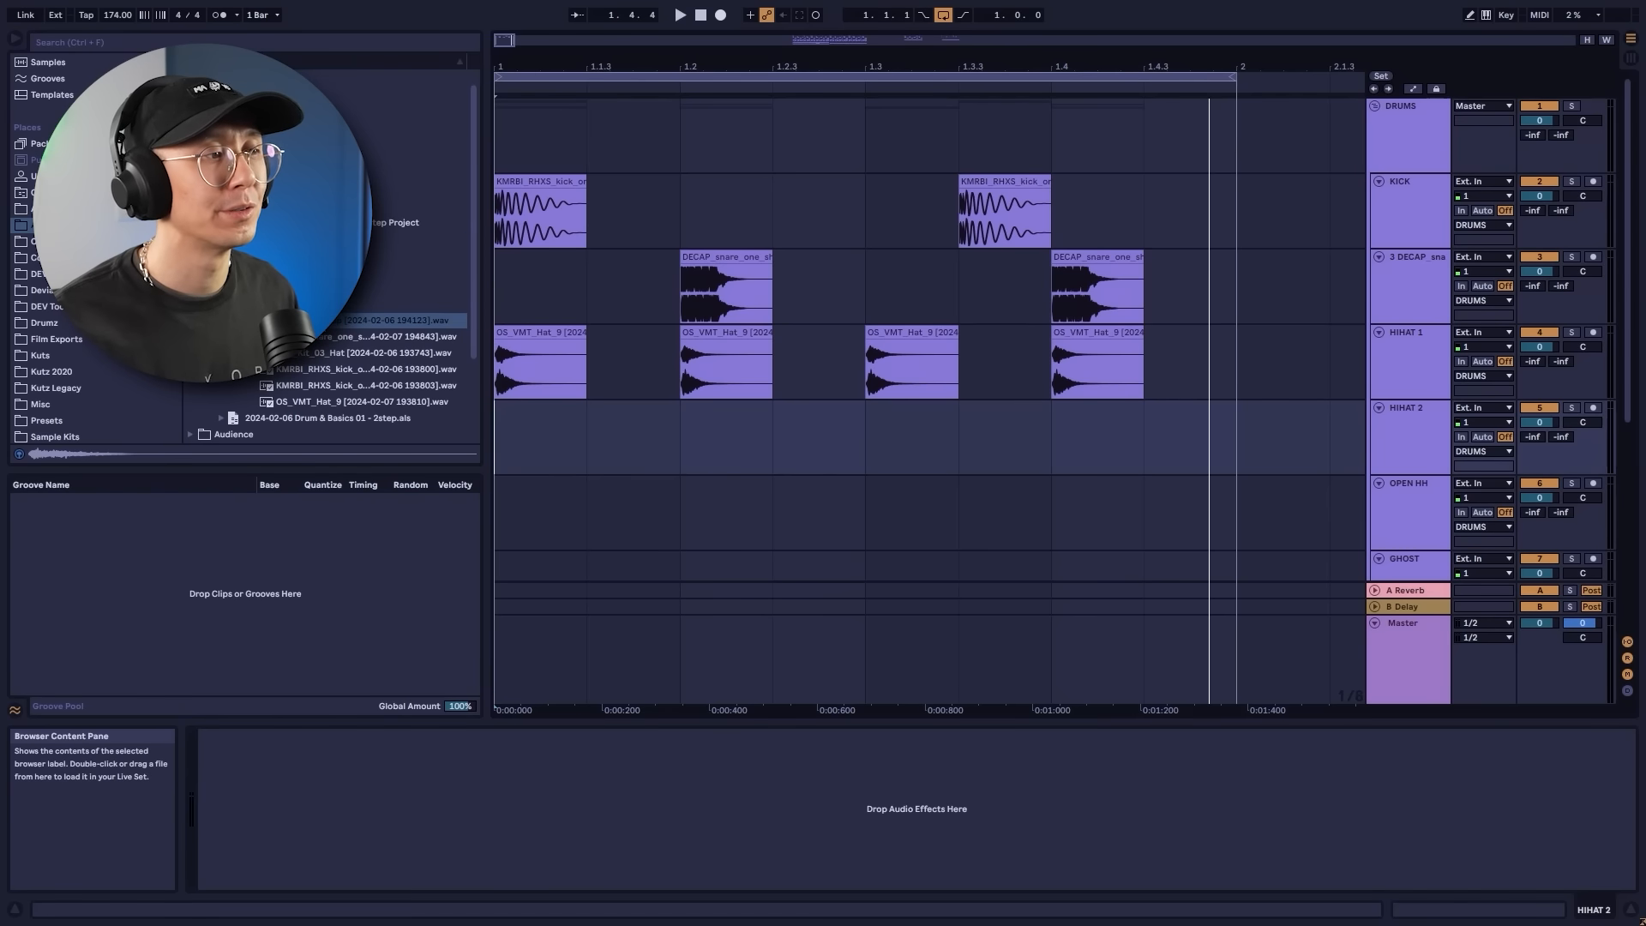
Repeat the 2sg_ch_wassup hat from 1.1.3 on HIHAT 2 at 1.2.3, 1.3.3 and 1.4.3, and audition the loop.
left_click_drag(590, 394, 469, 437)
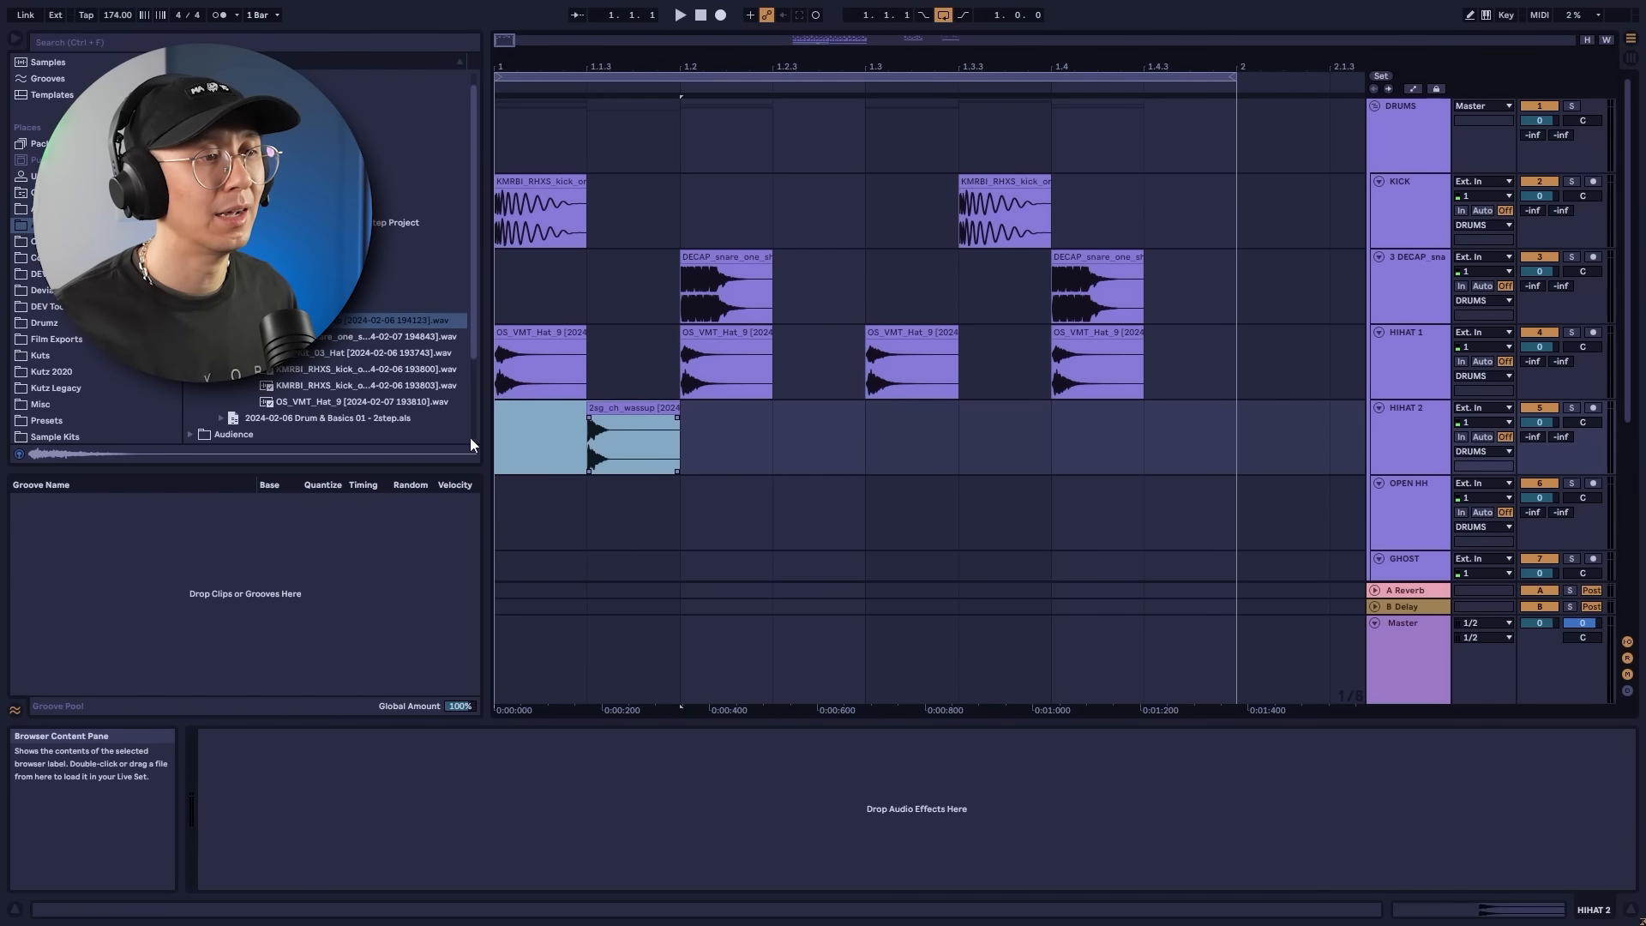
key("ctrl+d")
key("ctrl+d")
key("ctrl+d")
left_click(502, 437)
key("space")
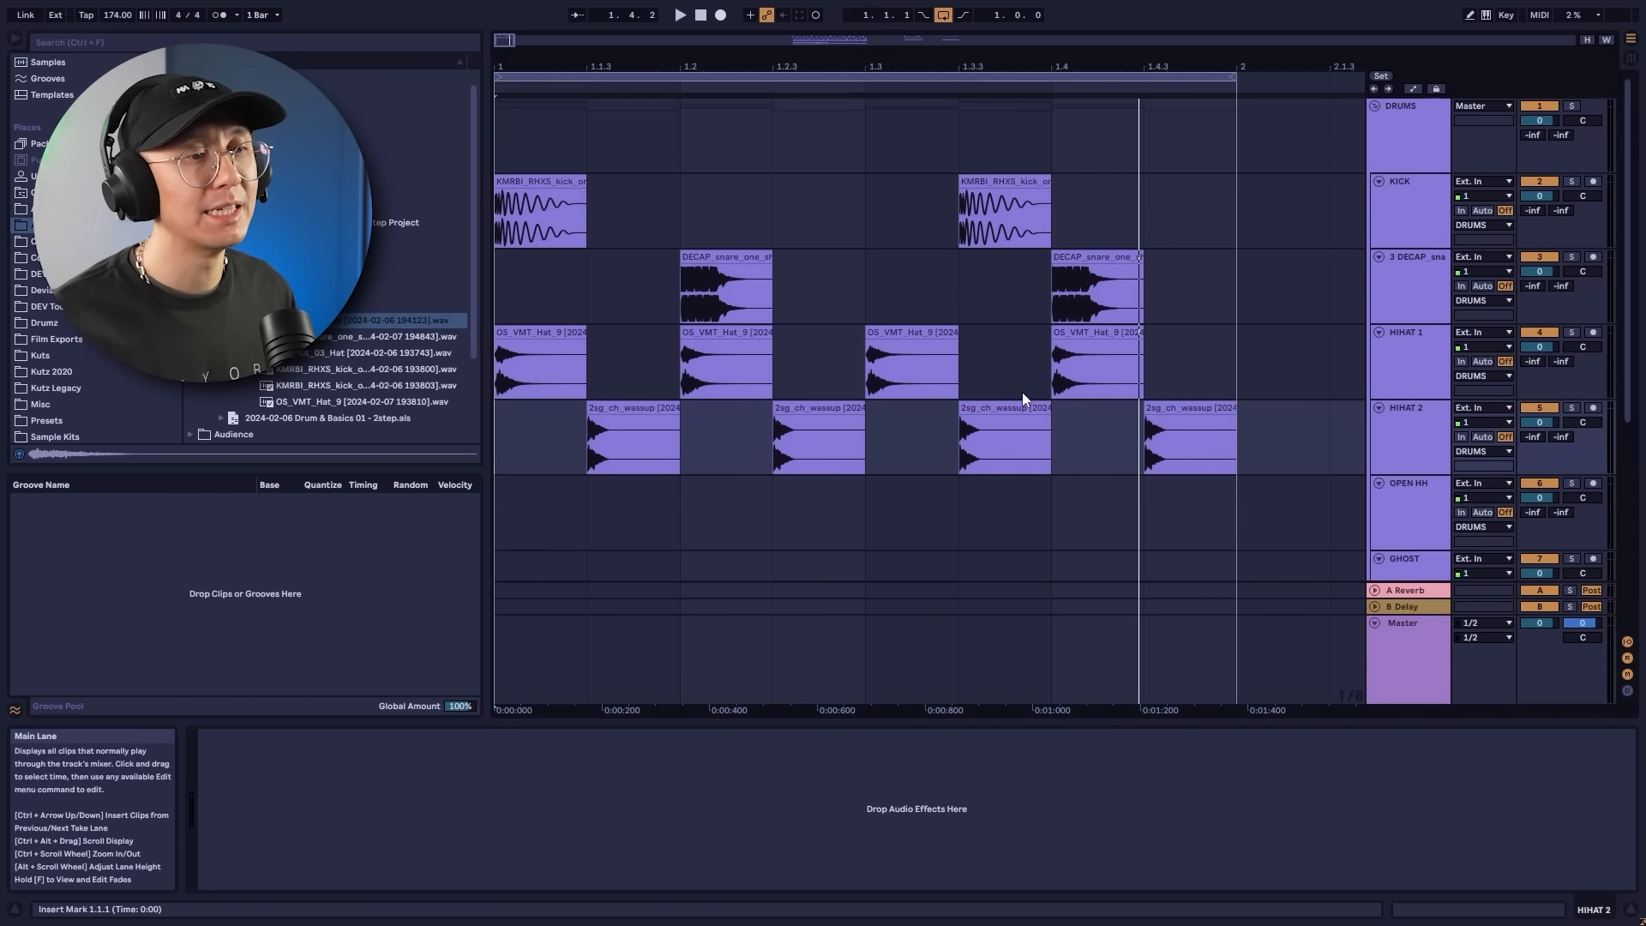
Select the one-bar range on HIHAT 2 and lower that track's volume to -5.5 dB while auditioning the loop.
key("space")
left_click_drag(499, 429, 1257, 444)
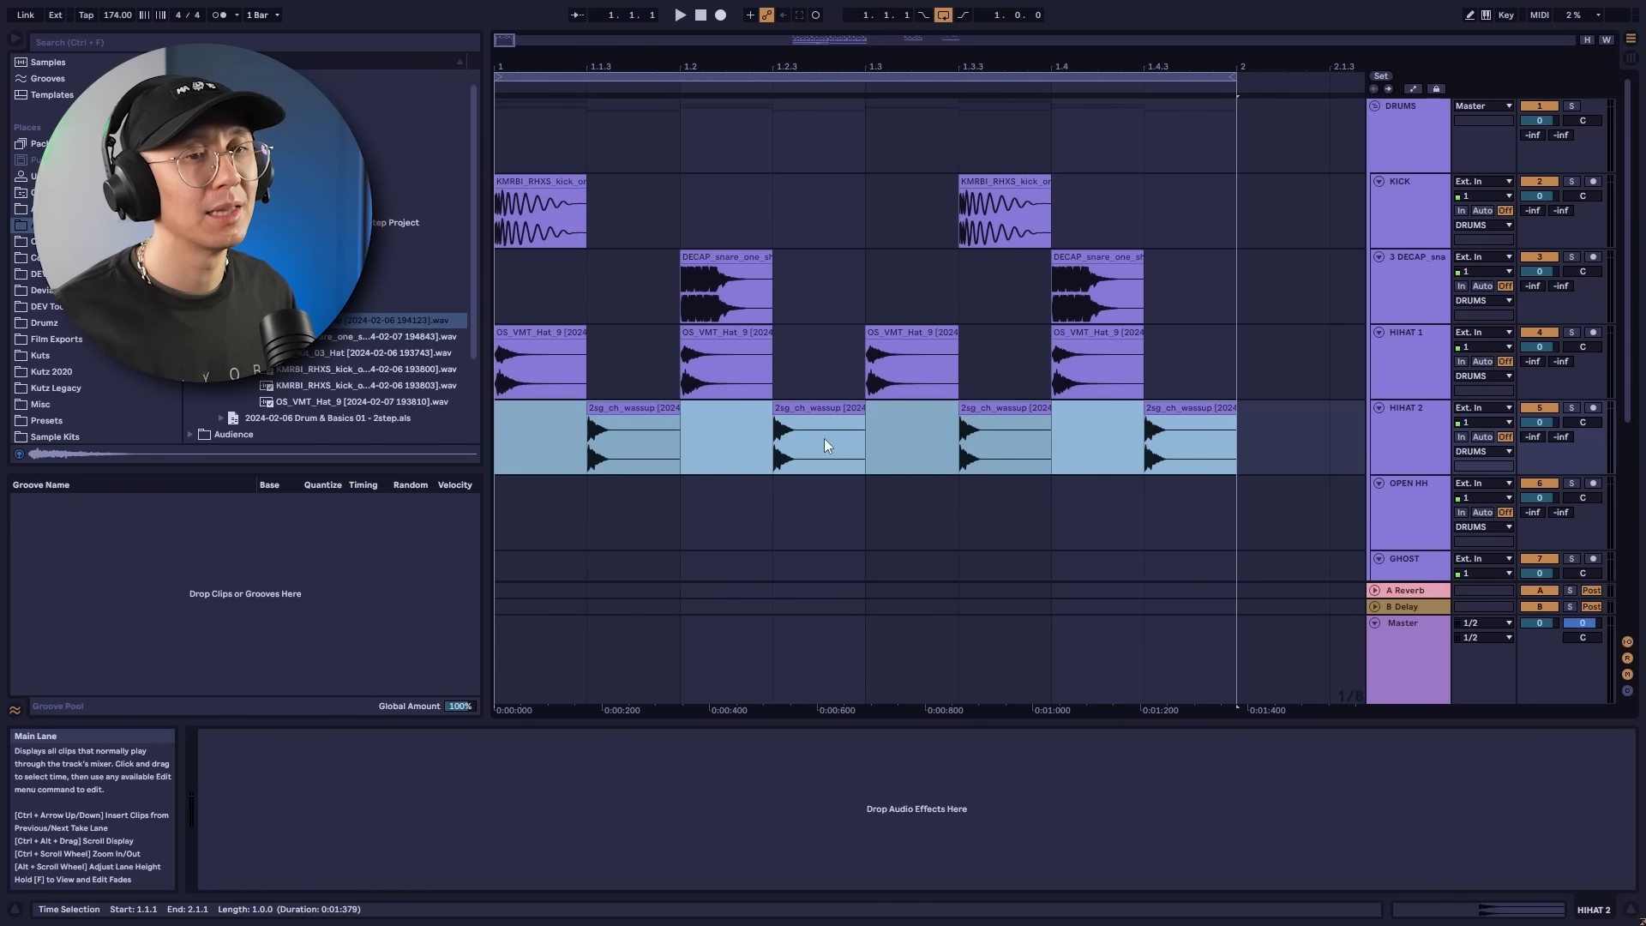
left_click(1289, 444)
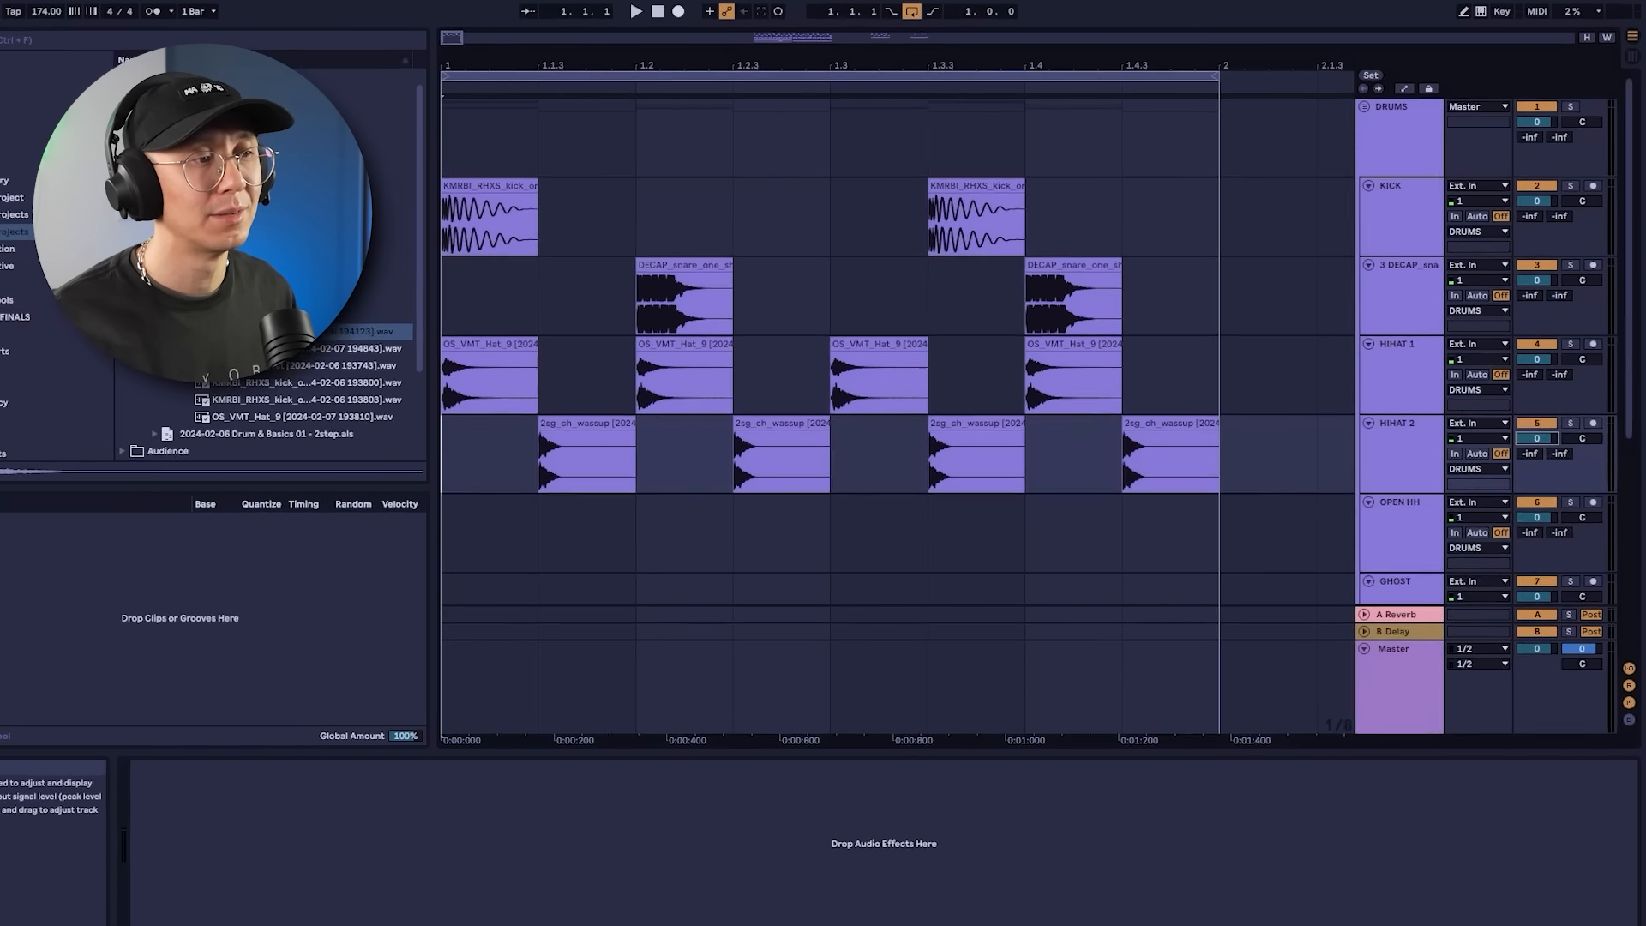
key("space")
left_click_drag(1540, 422, 1540, 438)
left_click_drag(1514, 568, 1514, 571)
key("space")
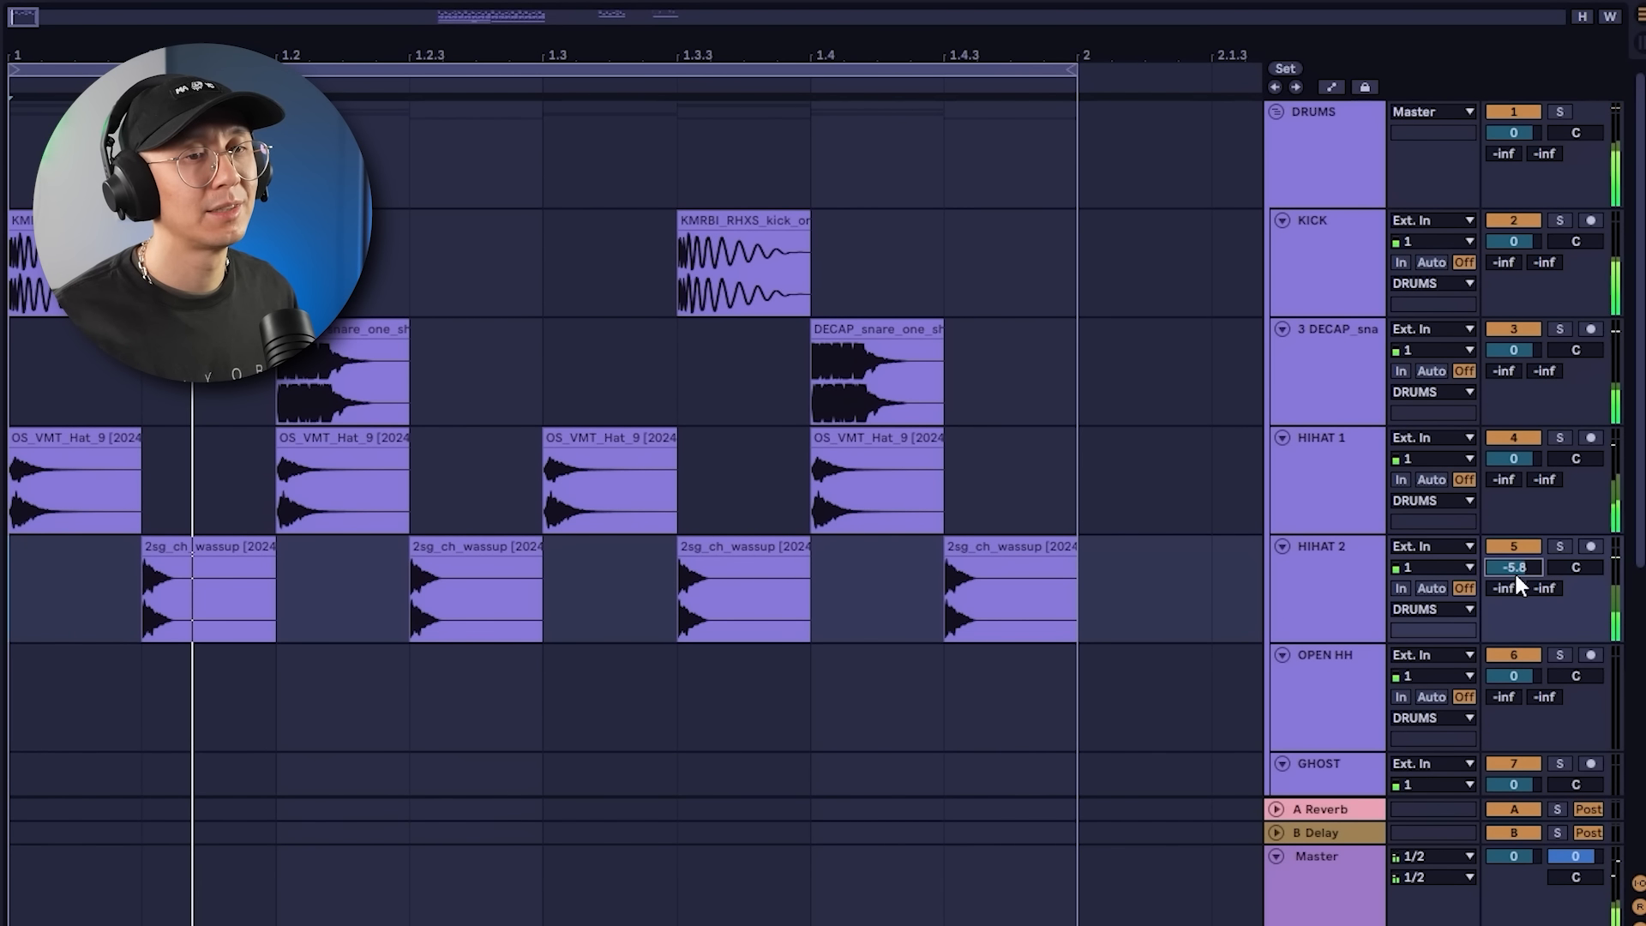
left_click_drag(1513, 570, 1514, 573)
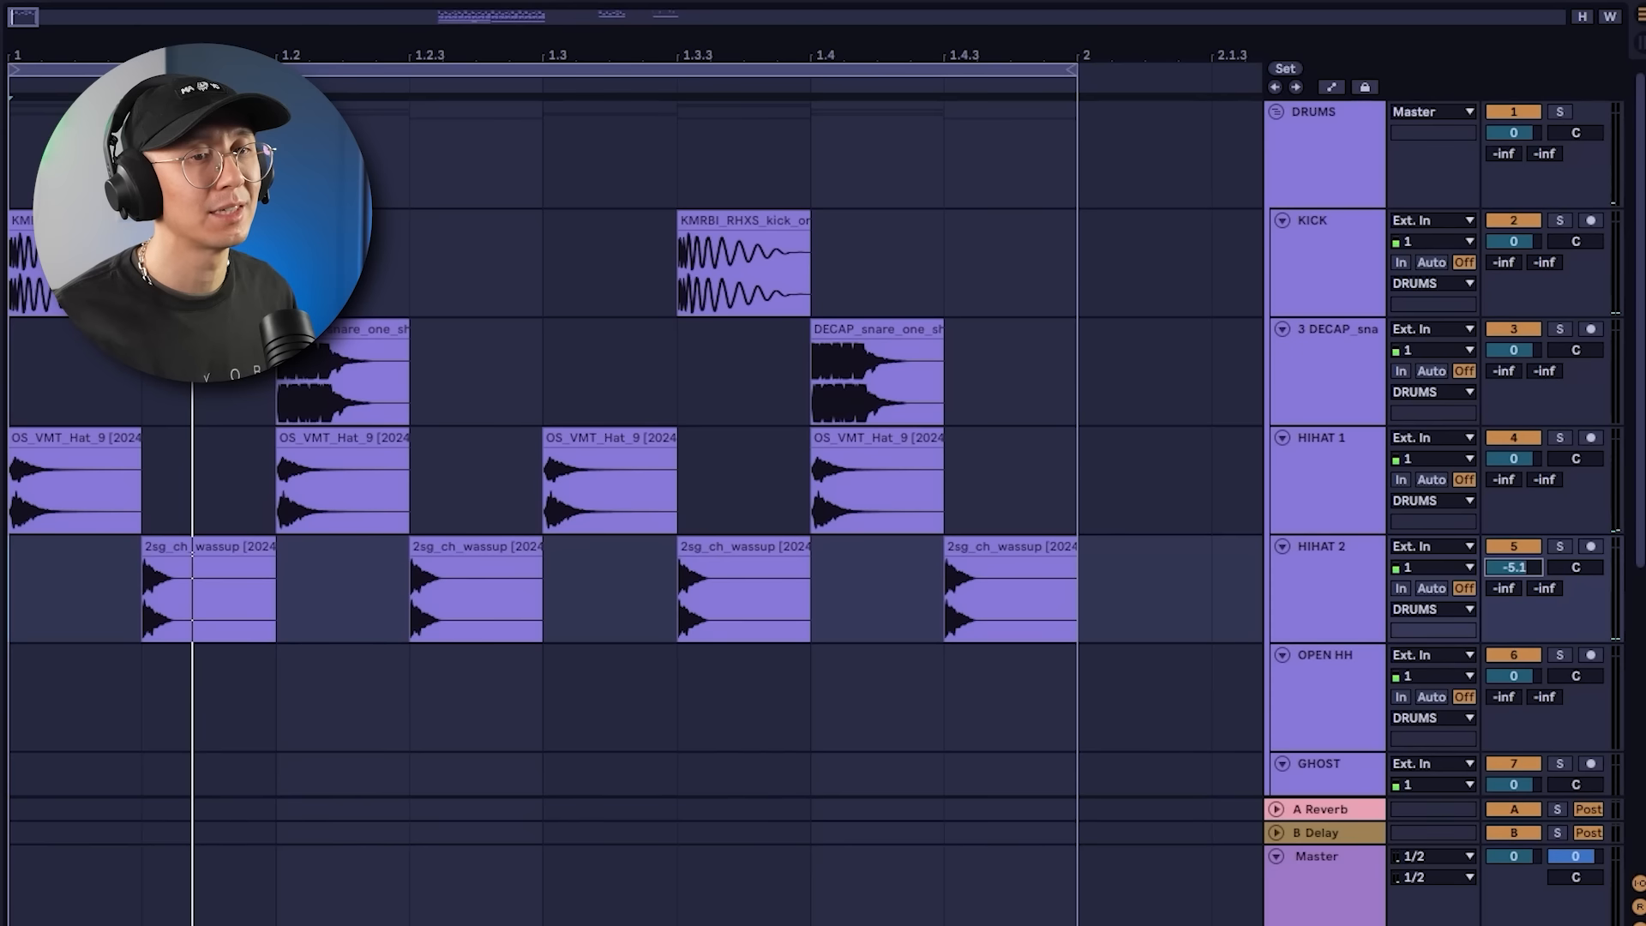
key("space")
left_click_drag(1516, 569, 1517, 573)
key("space")
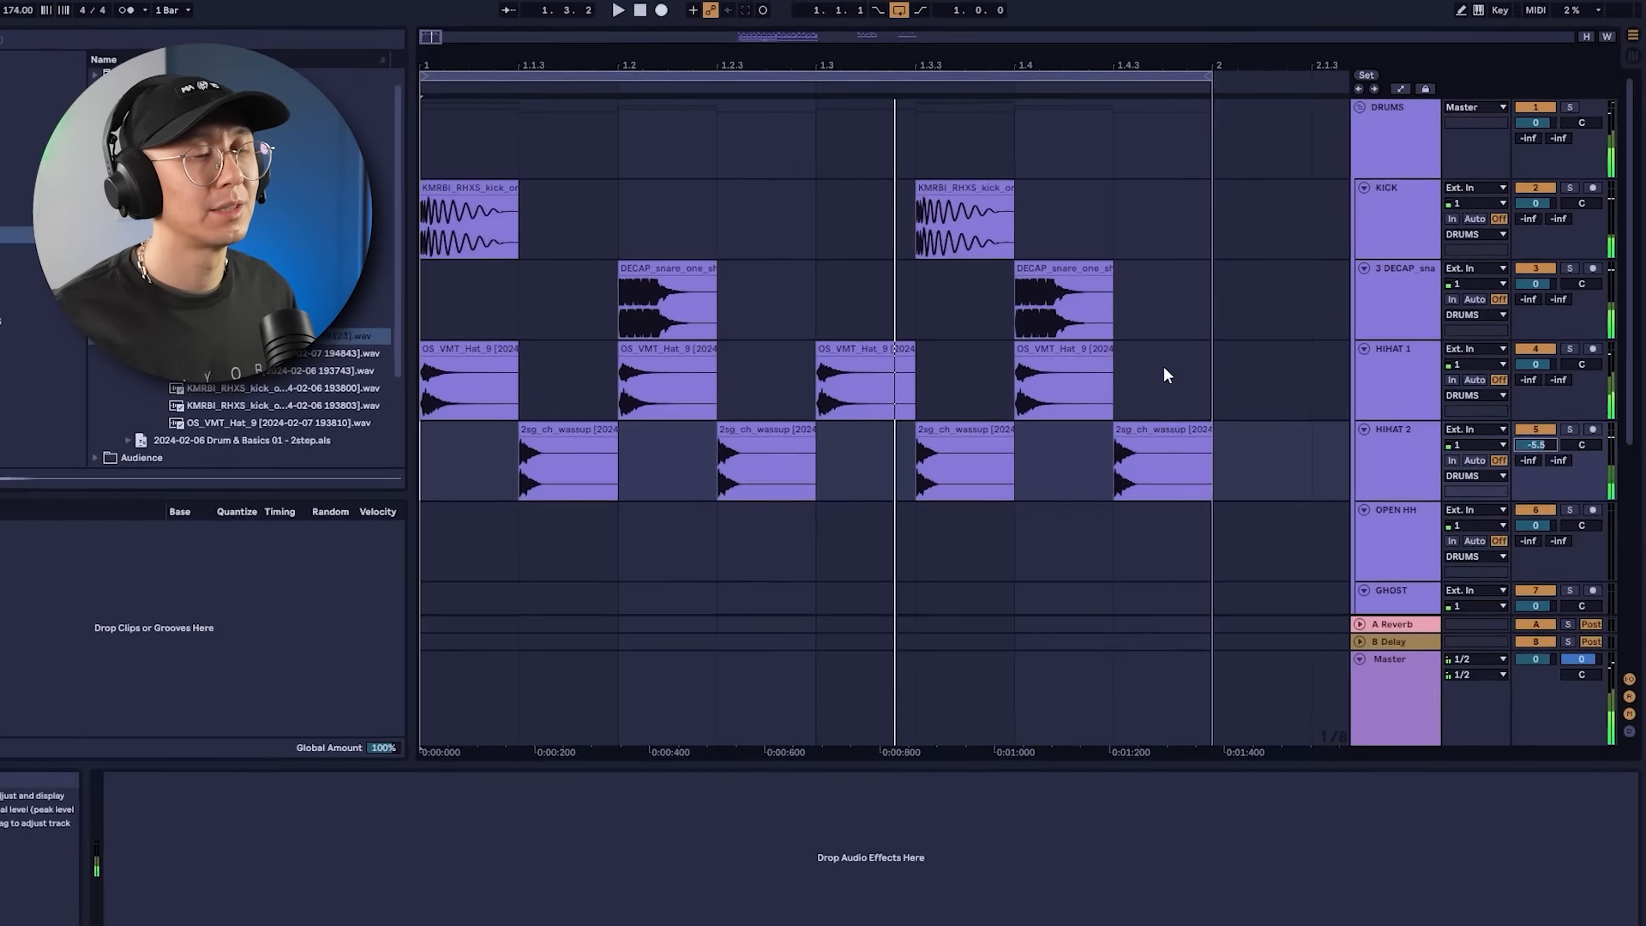
left_click(1159, 443)
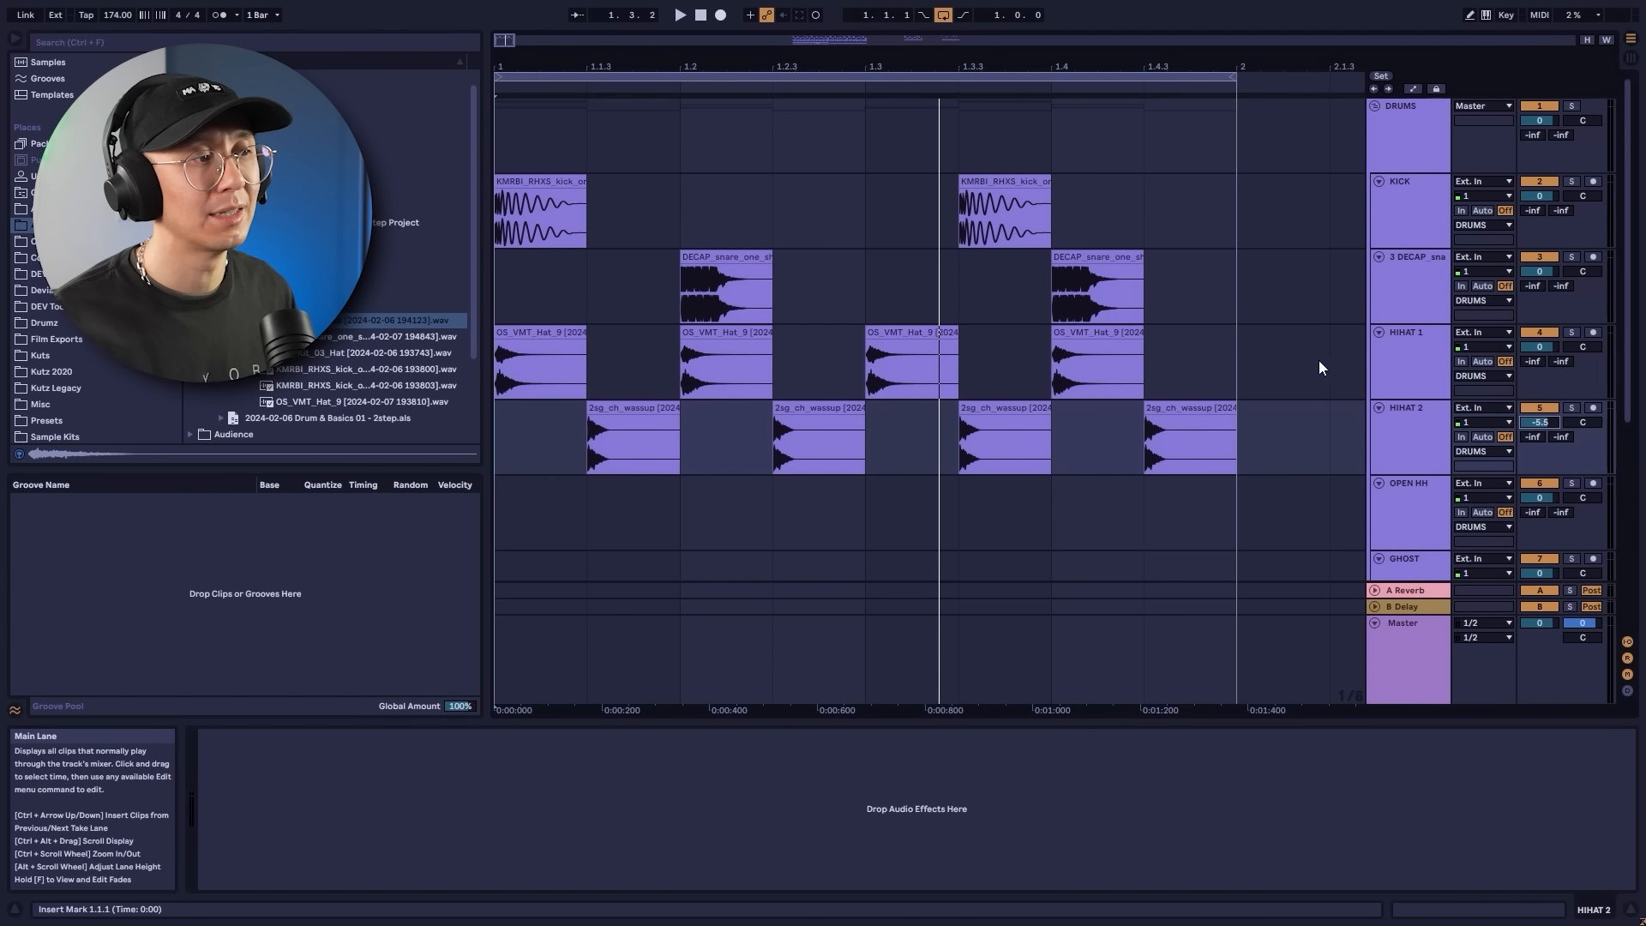
Place the FTH_Kit_03_Hat sample on OPEN HH at 1.4.3, delete the HIHAT 2 clip there, and play the loop from the start.
left_click(360, 353)
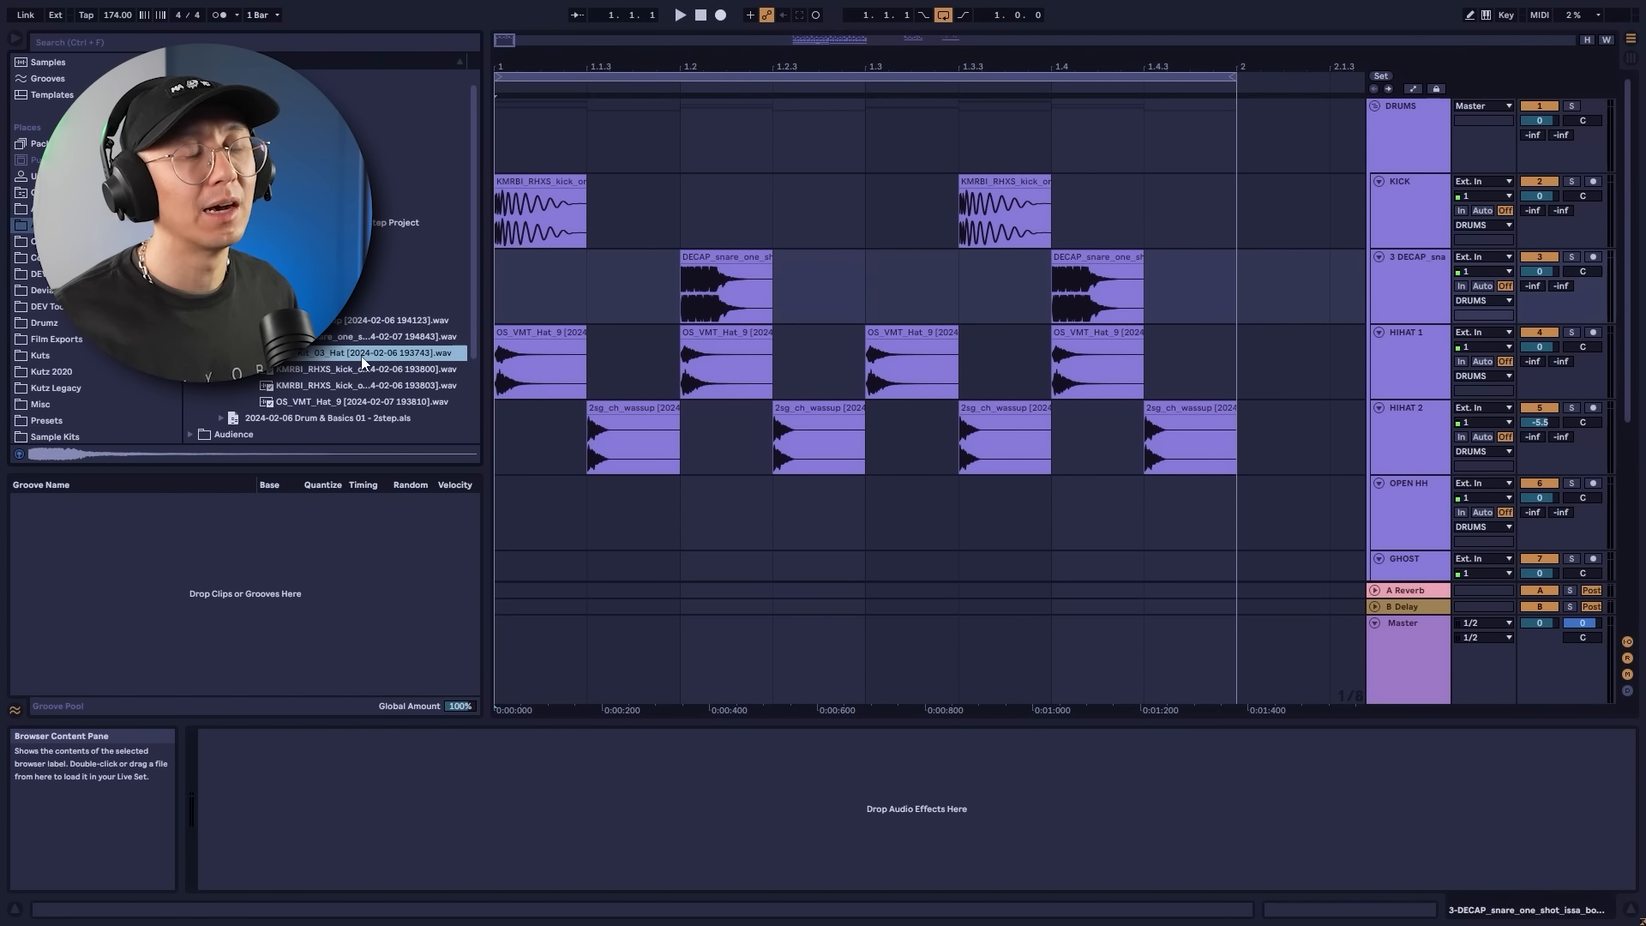
left_click_drag(358, 360, 1186, 502)
left_click(1169, 405)
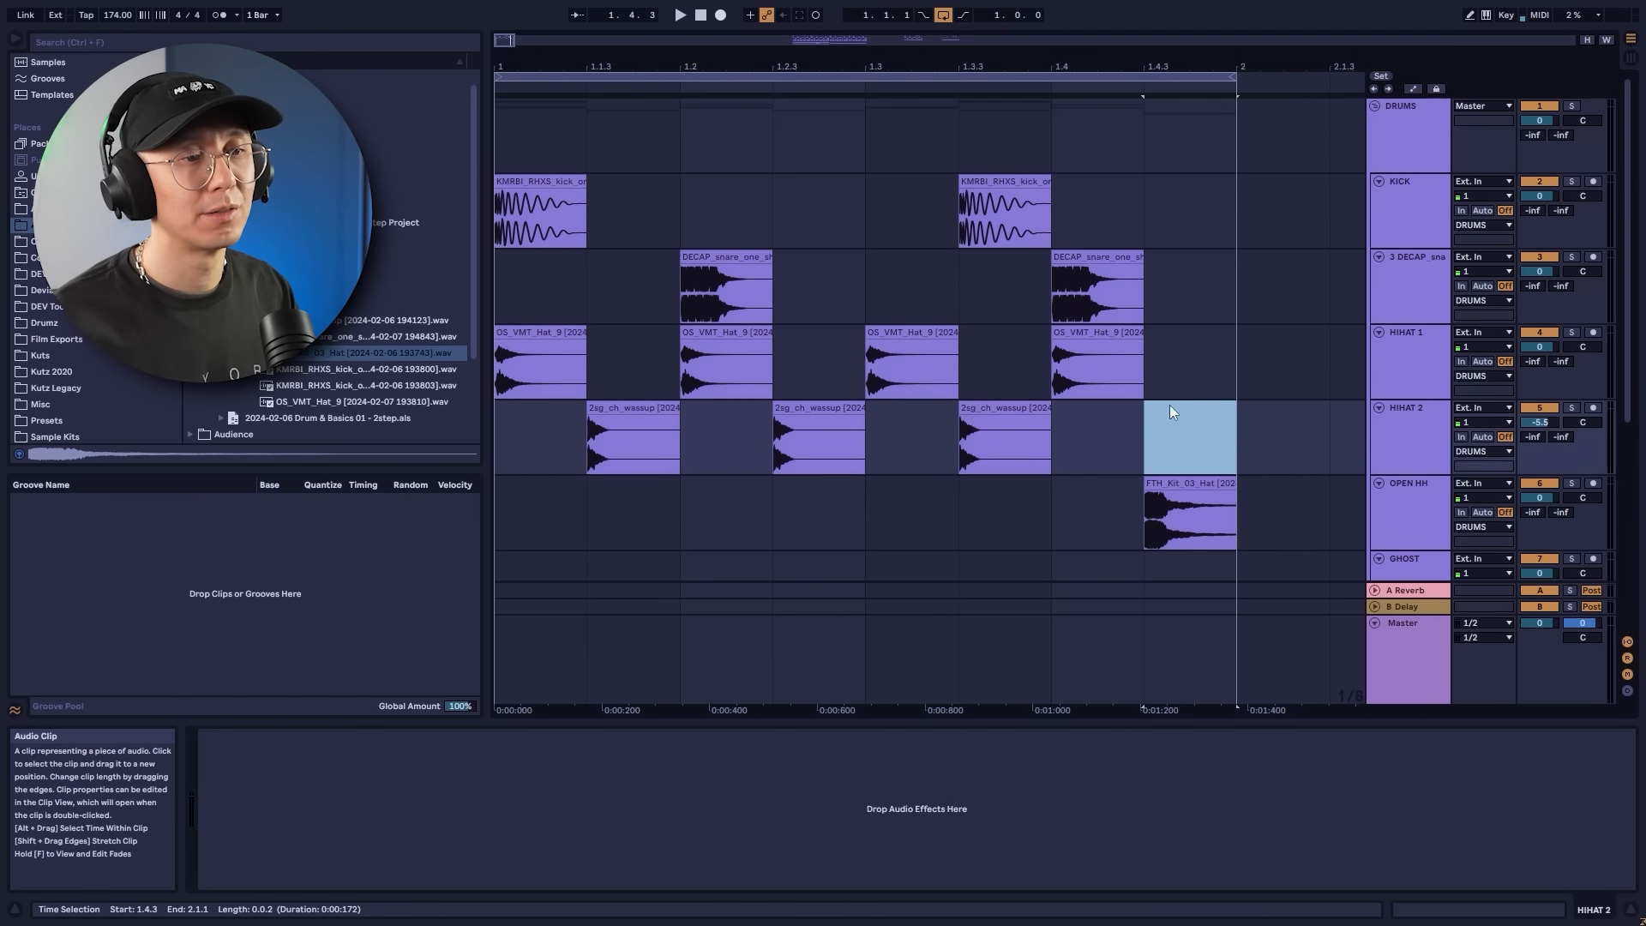
key("Delete")
left_click(523, 512)
key("space")
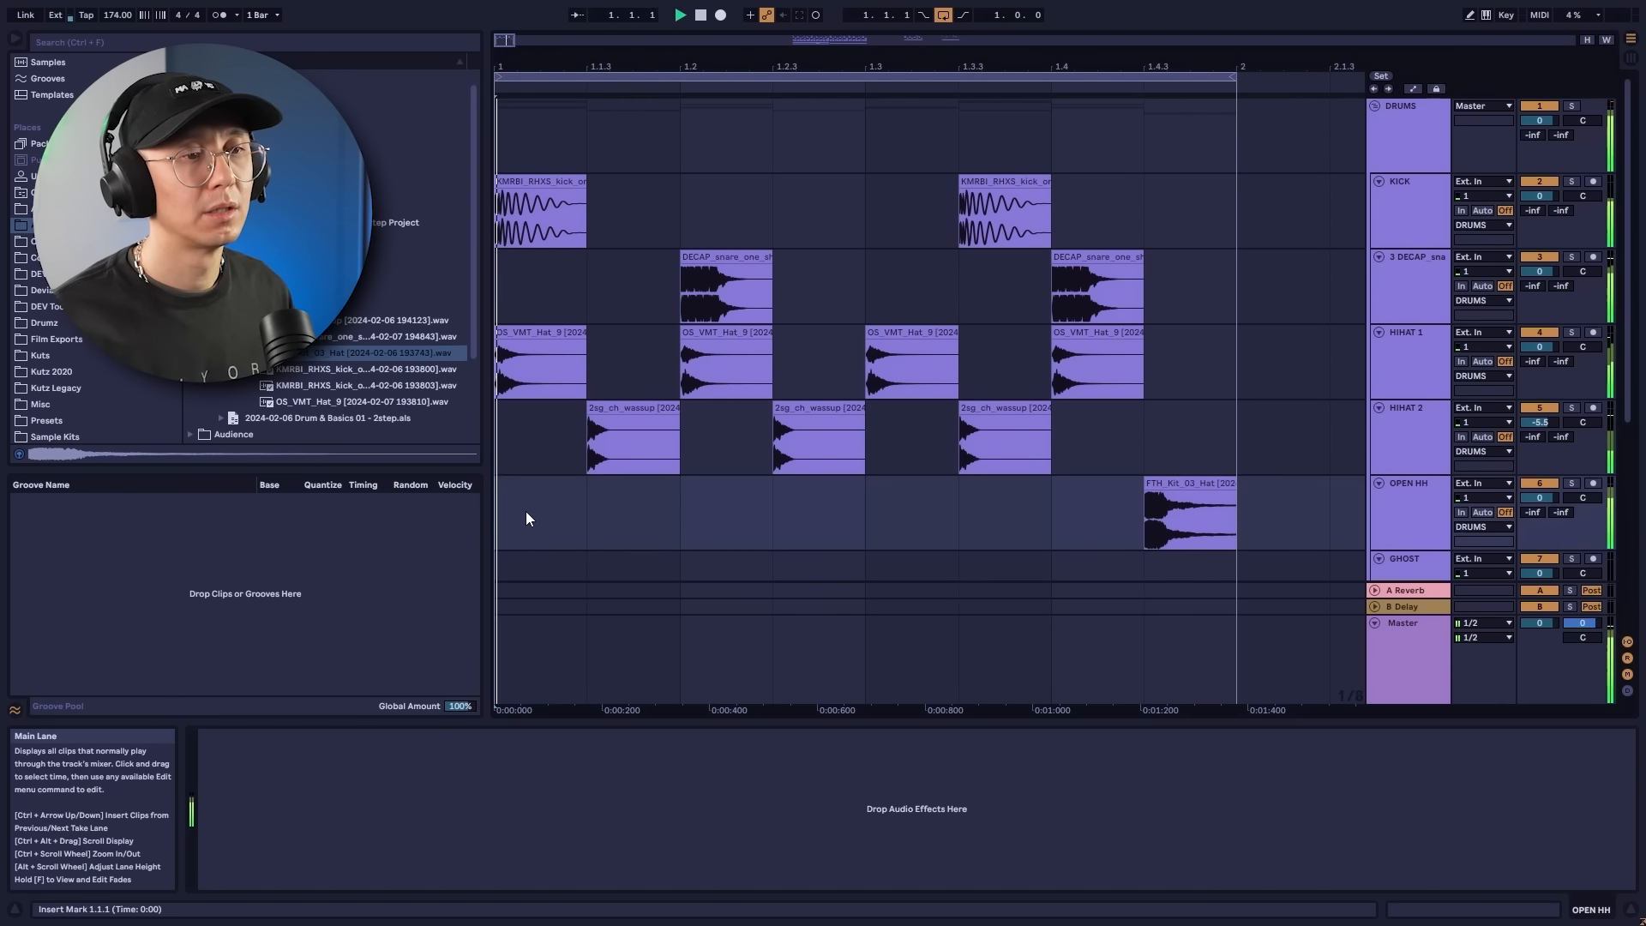
Lower the OPEN HH track's volume to -13.2 dB and audition the loop.
key("space")
left_click_drag(1540, 497, 1539, 514)
key("space")
key("space")
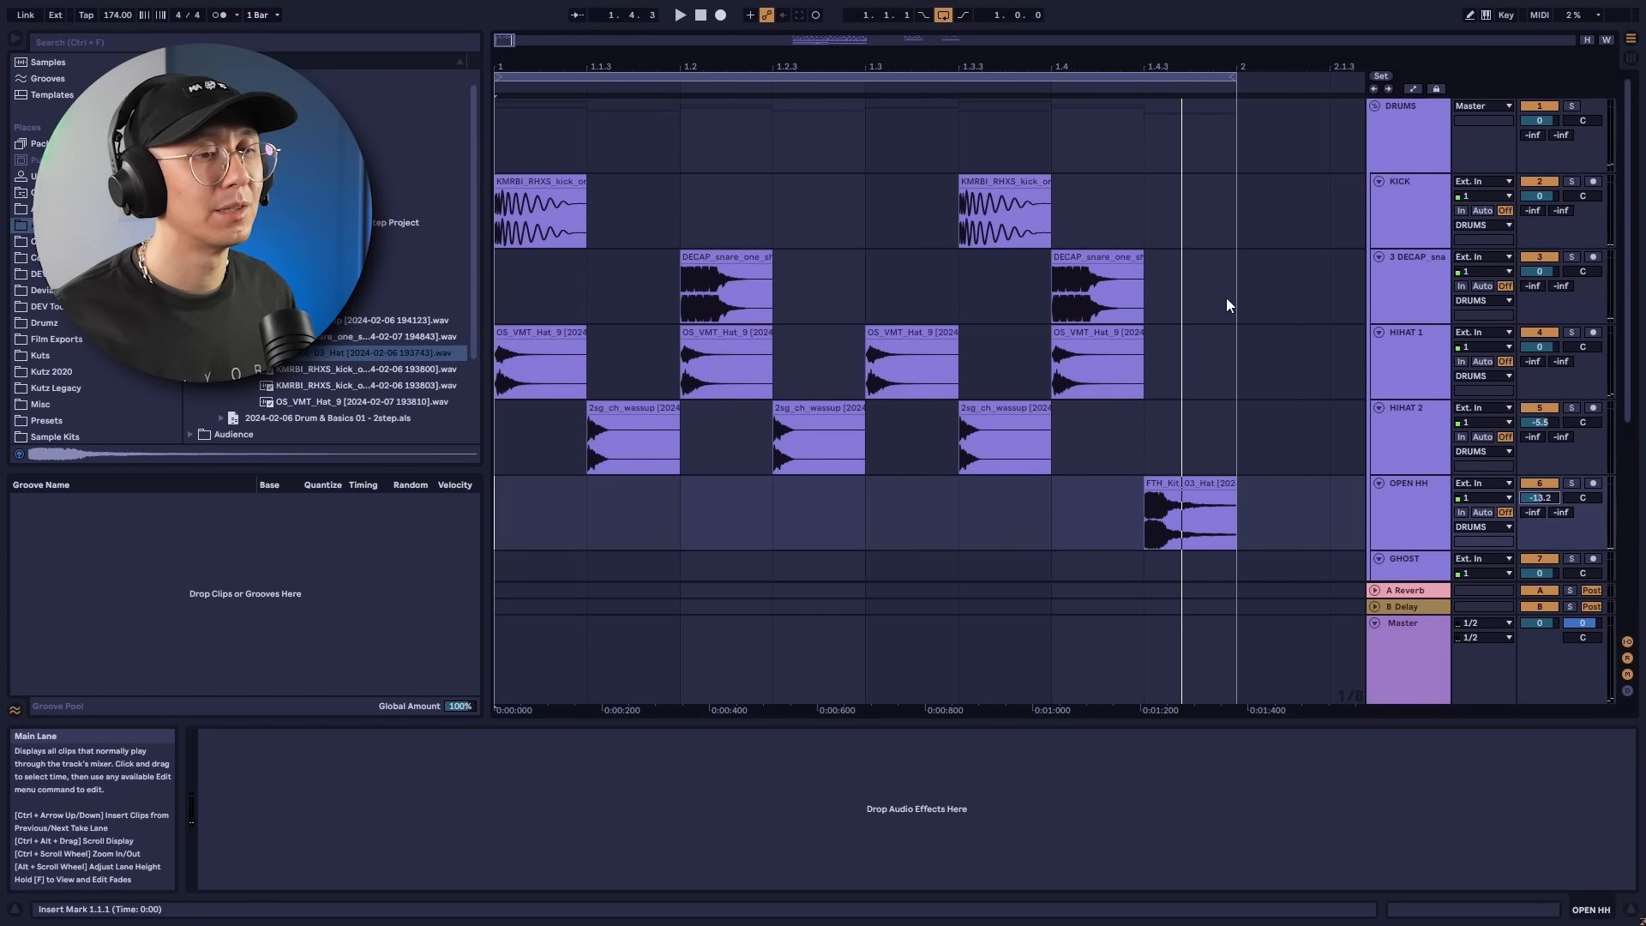
Try the open hat at 1.2.3 in place of the HIHAT 2 clip, restoring the closed hat at 1.4.3, and audition the loop.
left_click(1171, 483)
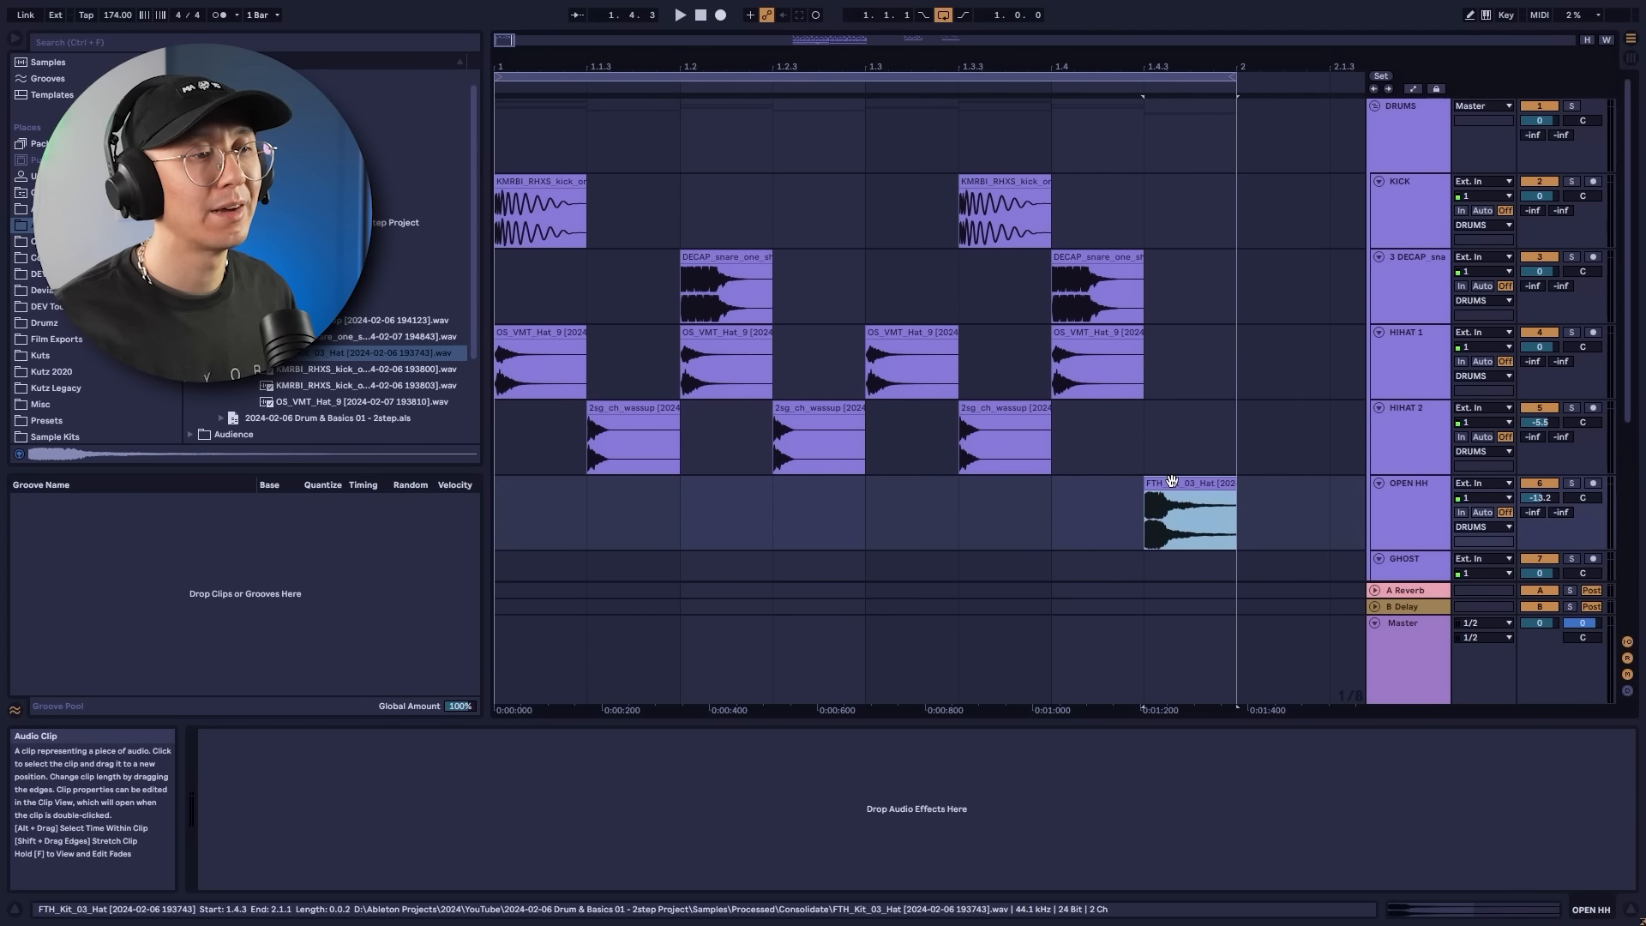
left_click_drag(1172, 481, 1206, 437)
key("space")
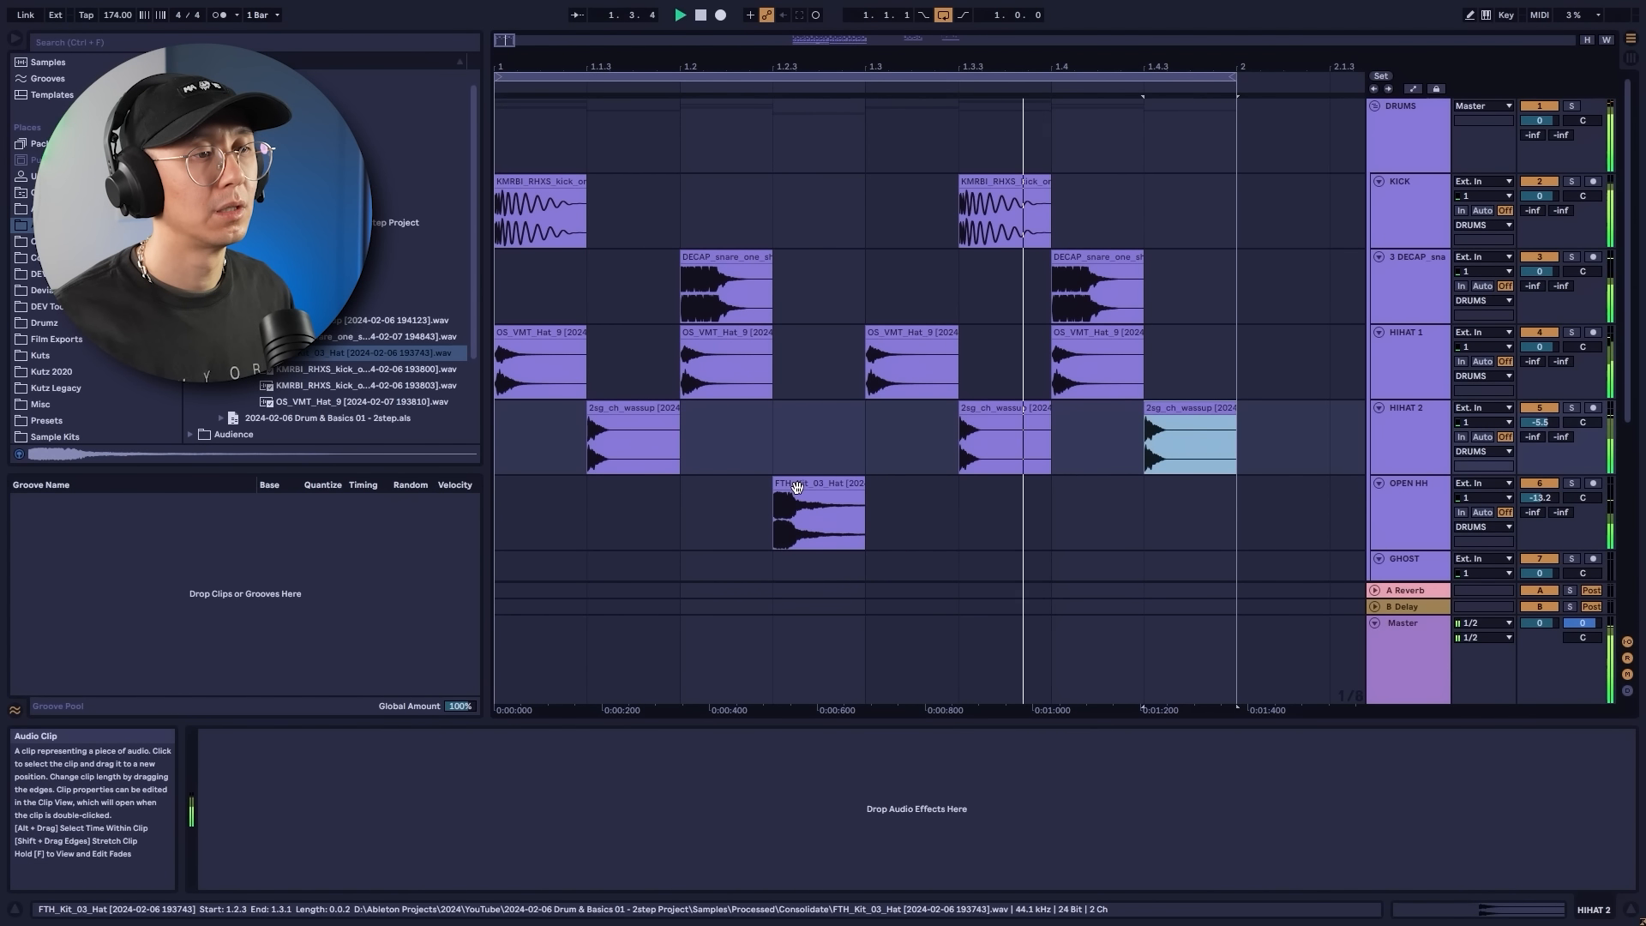
key("space")
Try the open hat at 1.3 in place of the HIHAT 1 clip, restoring the HIHAT 2 clip at 1.2.3, and audition the loop.
left_click_drag(797, 487, 890, 494)
left_click_drag(970, 410, 784, 413)
left_click(930, 330)
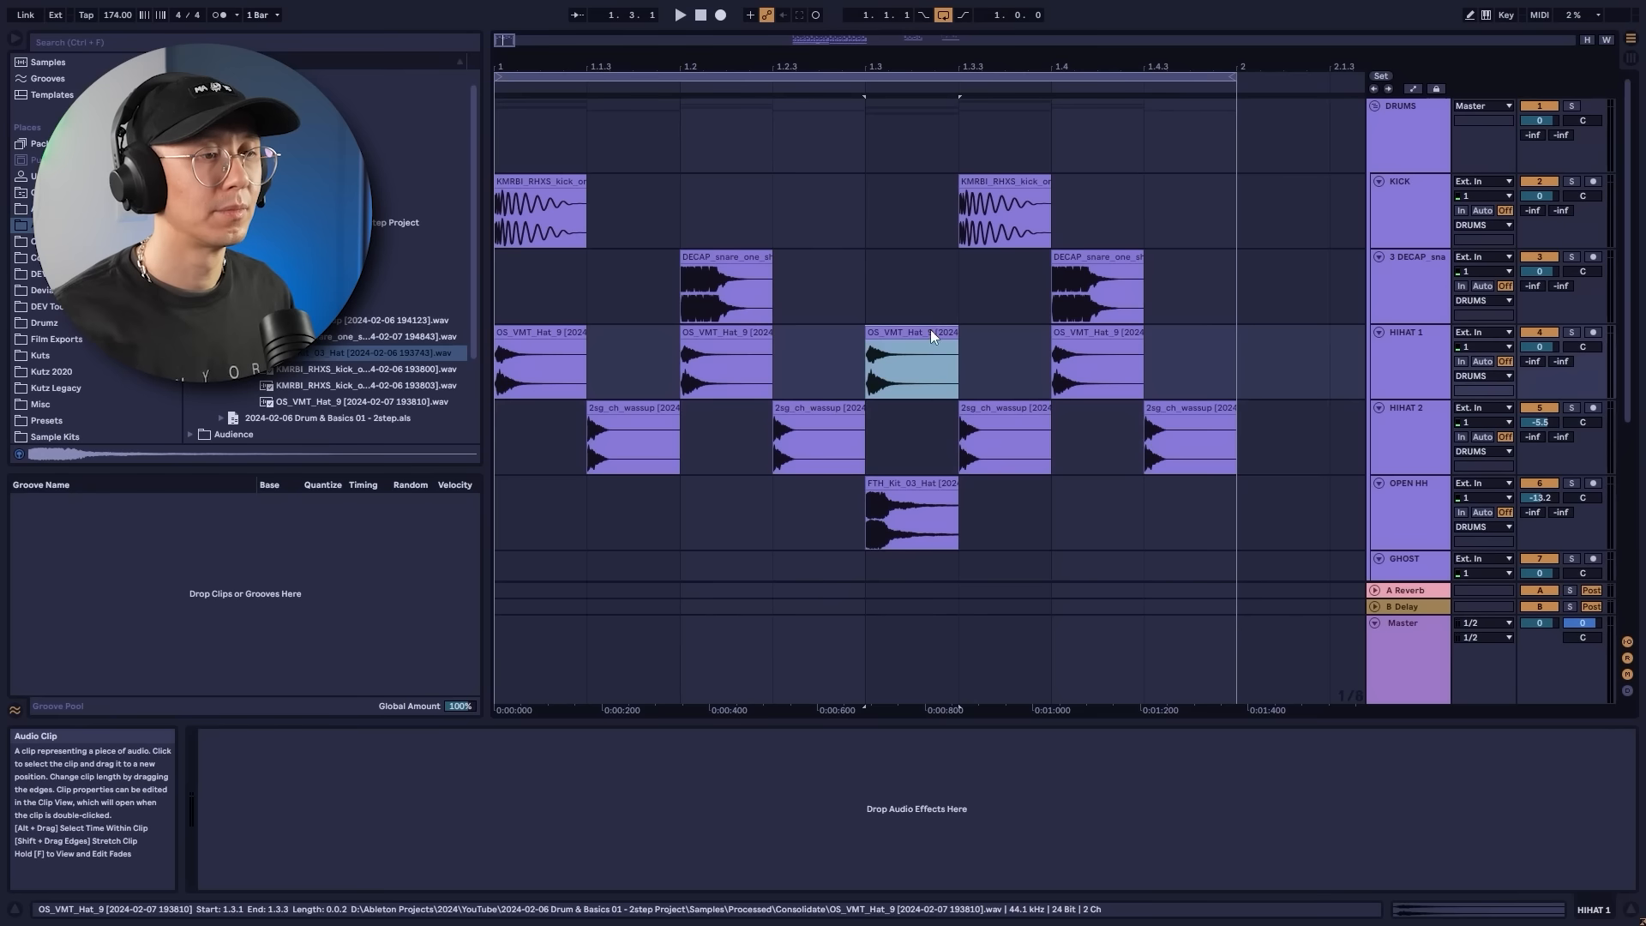
key("Delete")
left_click(525, 526)
key("space")
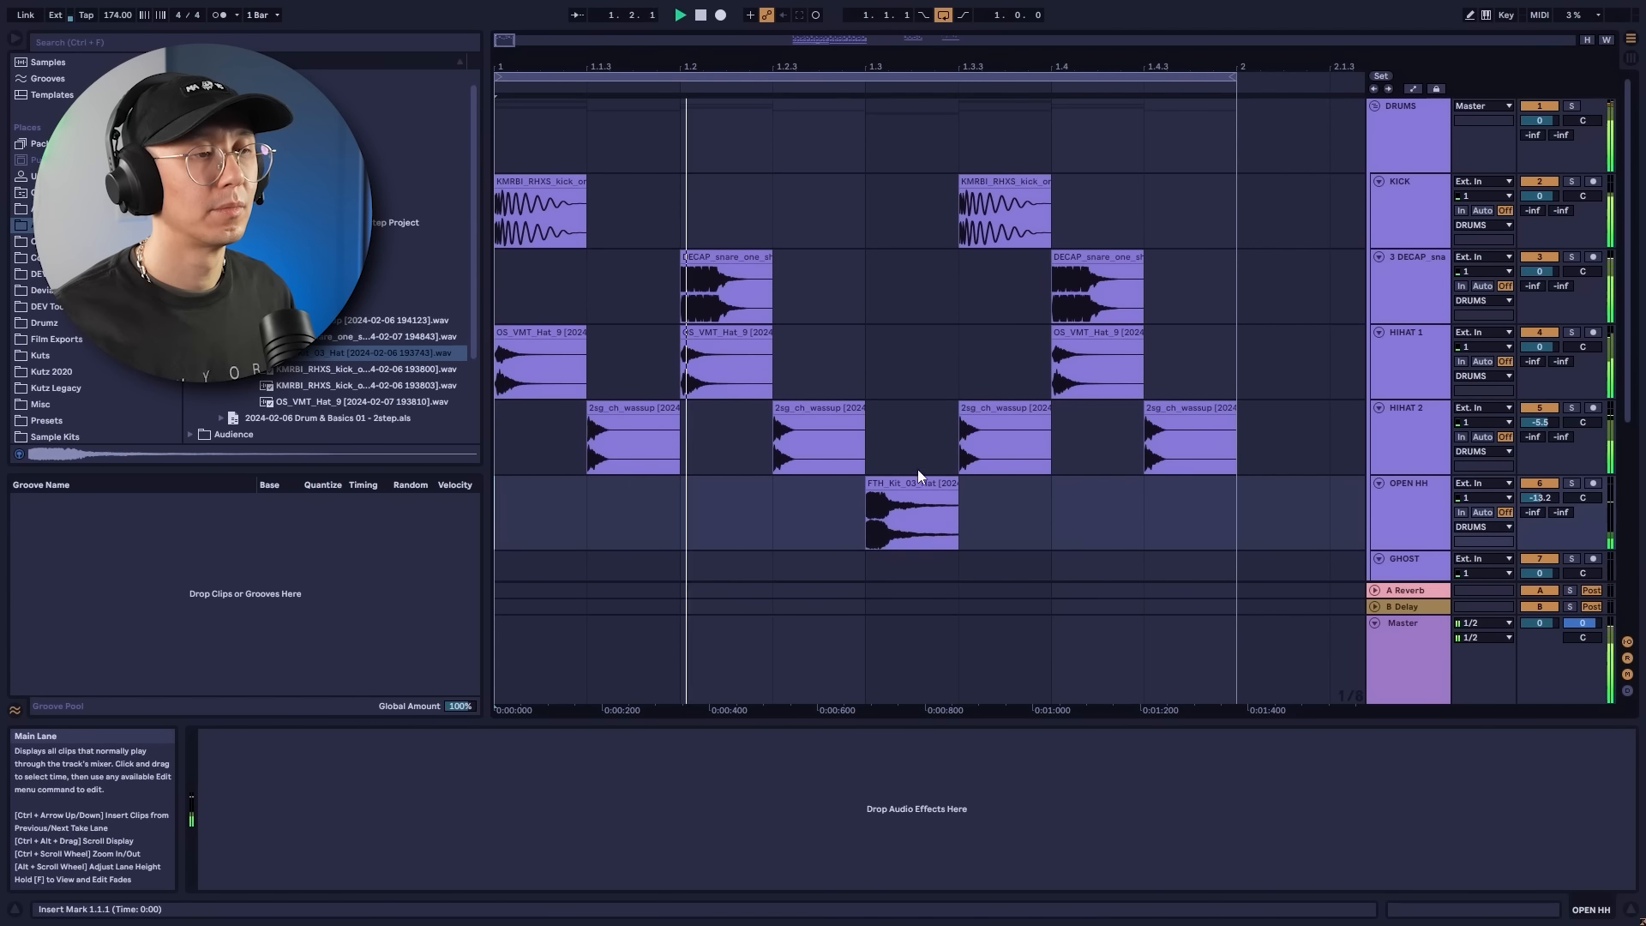
Try the open hat at 1.3.3 in place of the HIHAT 2 clip, restoring the HIHAT 1 clip at 1.3, and audition the loop.
left_click_drag(900, 483, 990, 484)
key("space")
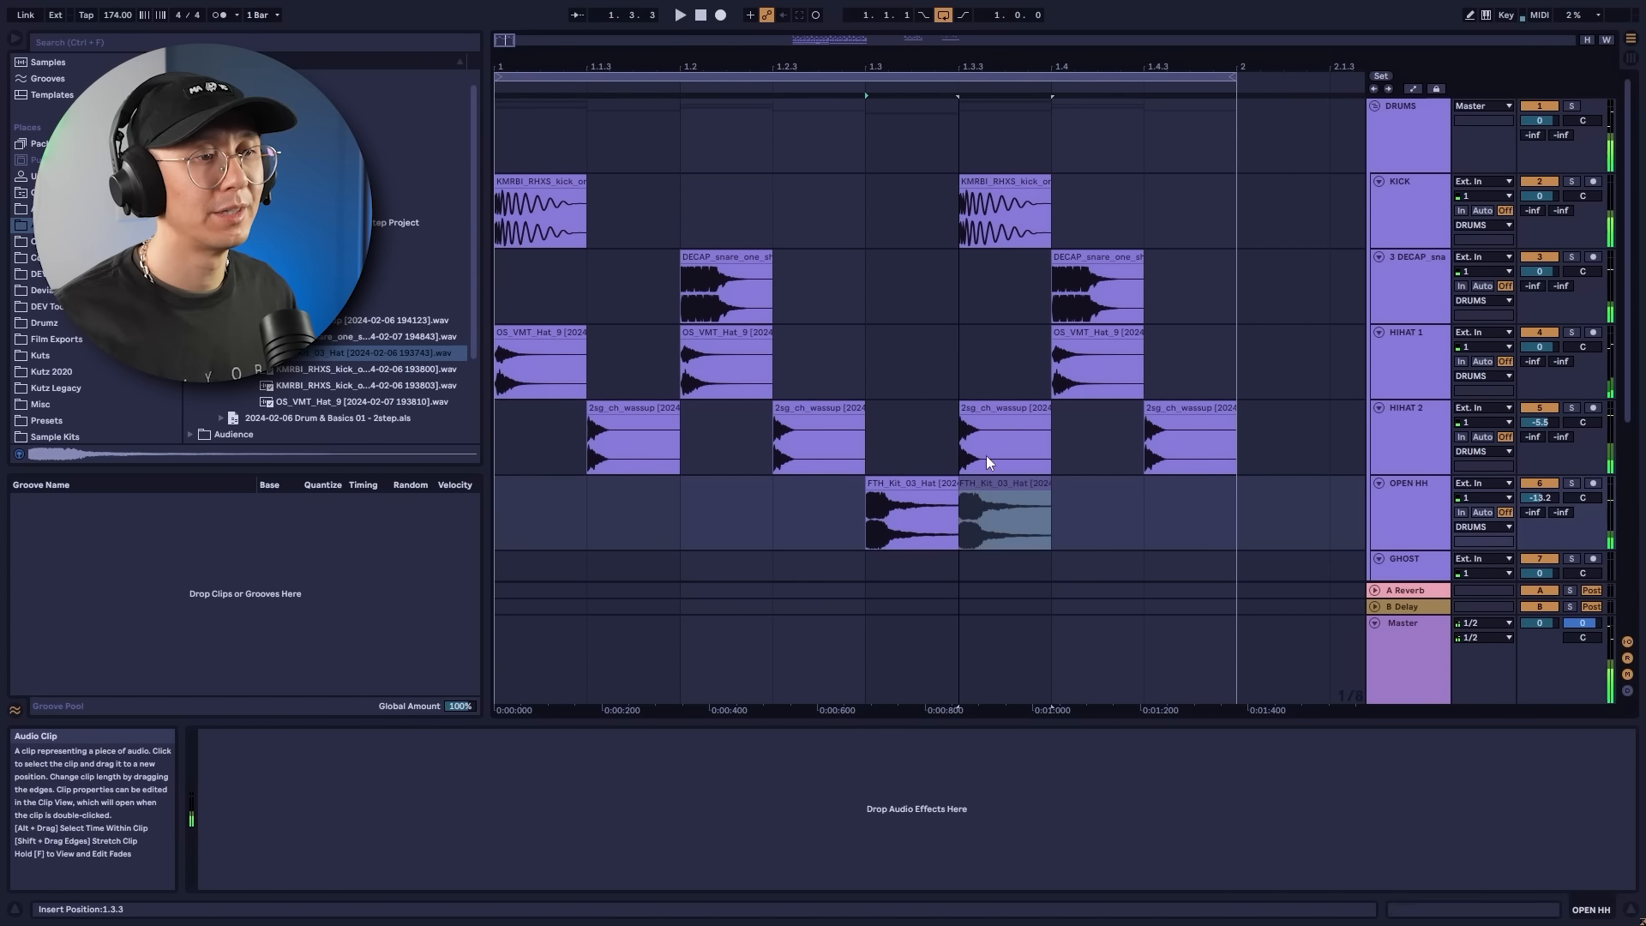
left_click(998, 409)
key("Delete")
left_click_drag(1068, 348, 882, 348, "ctrl")
left_click(516, 511)
key("space")
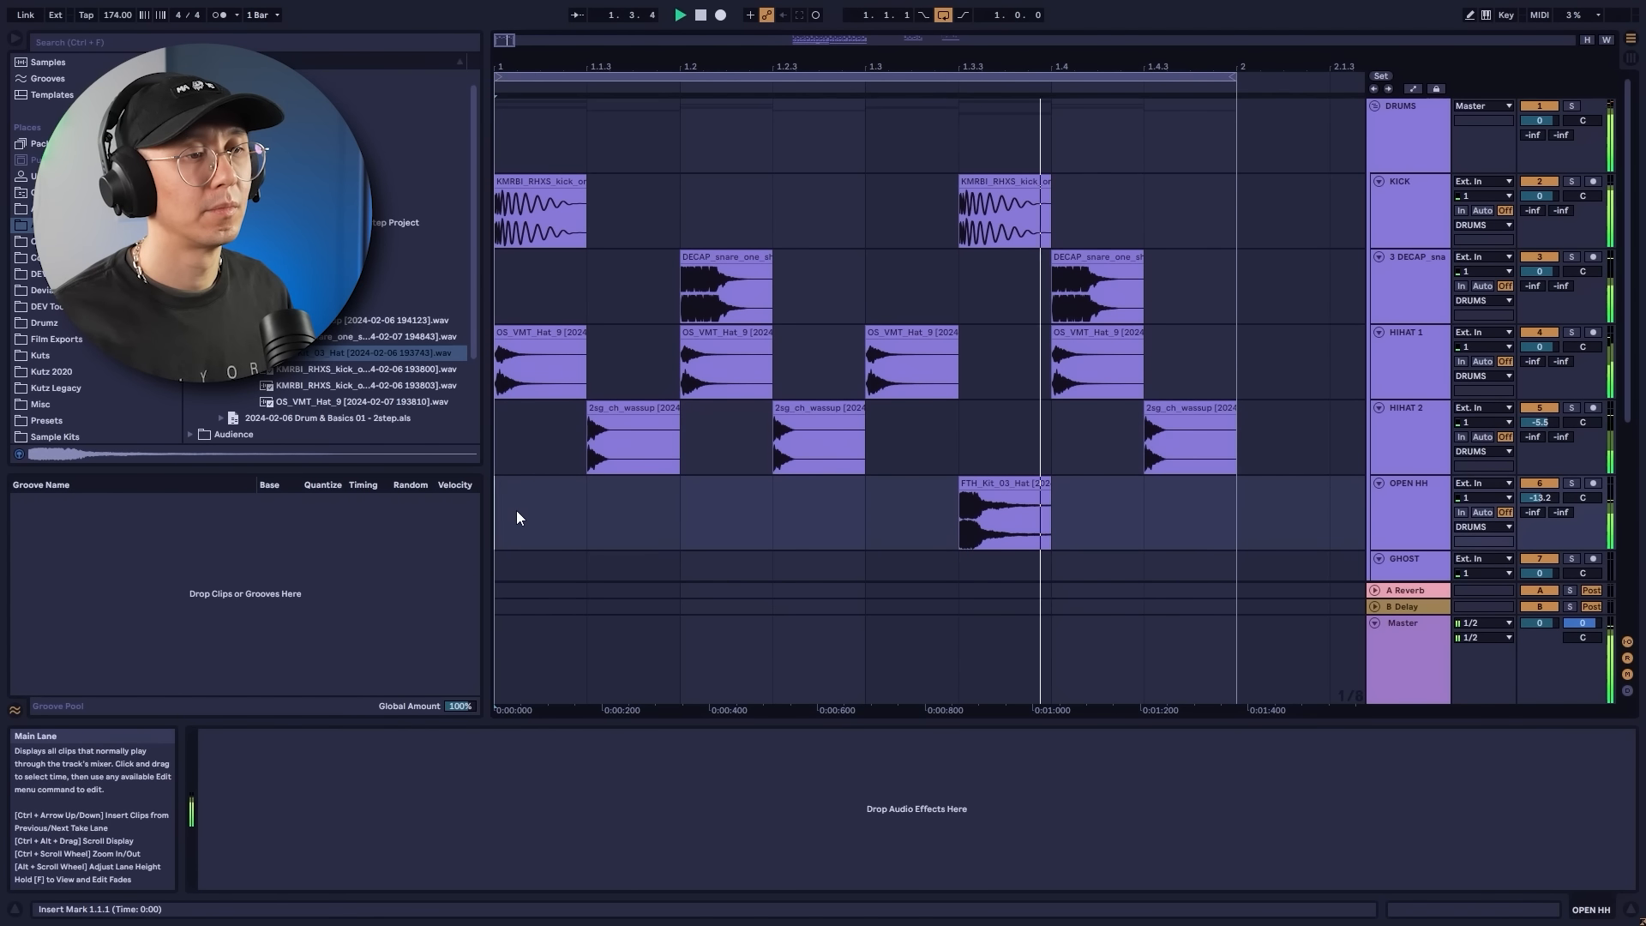
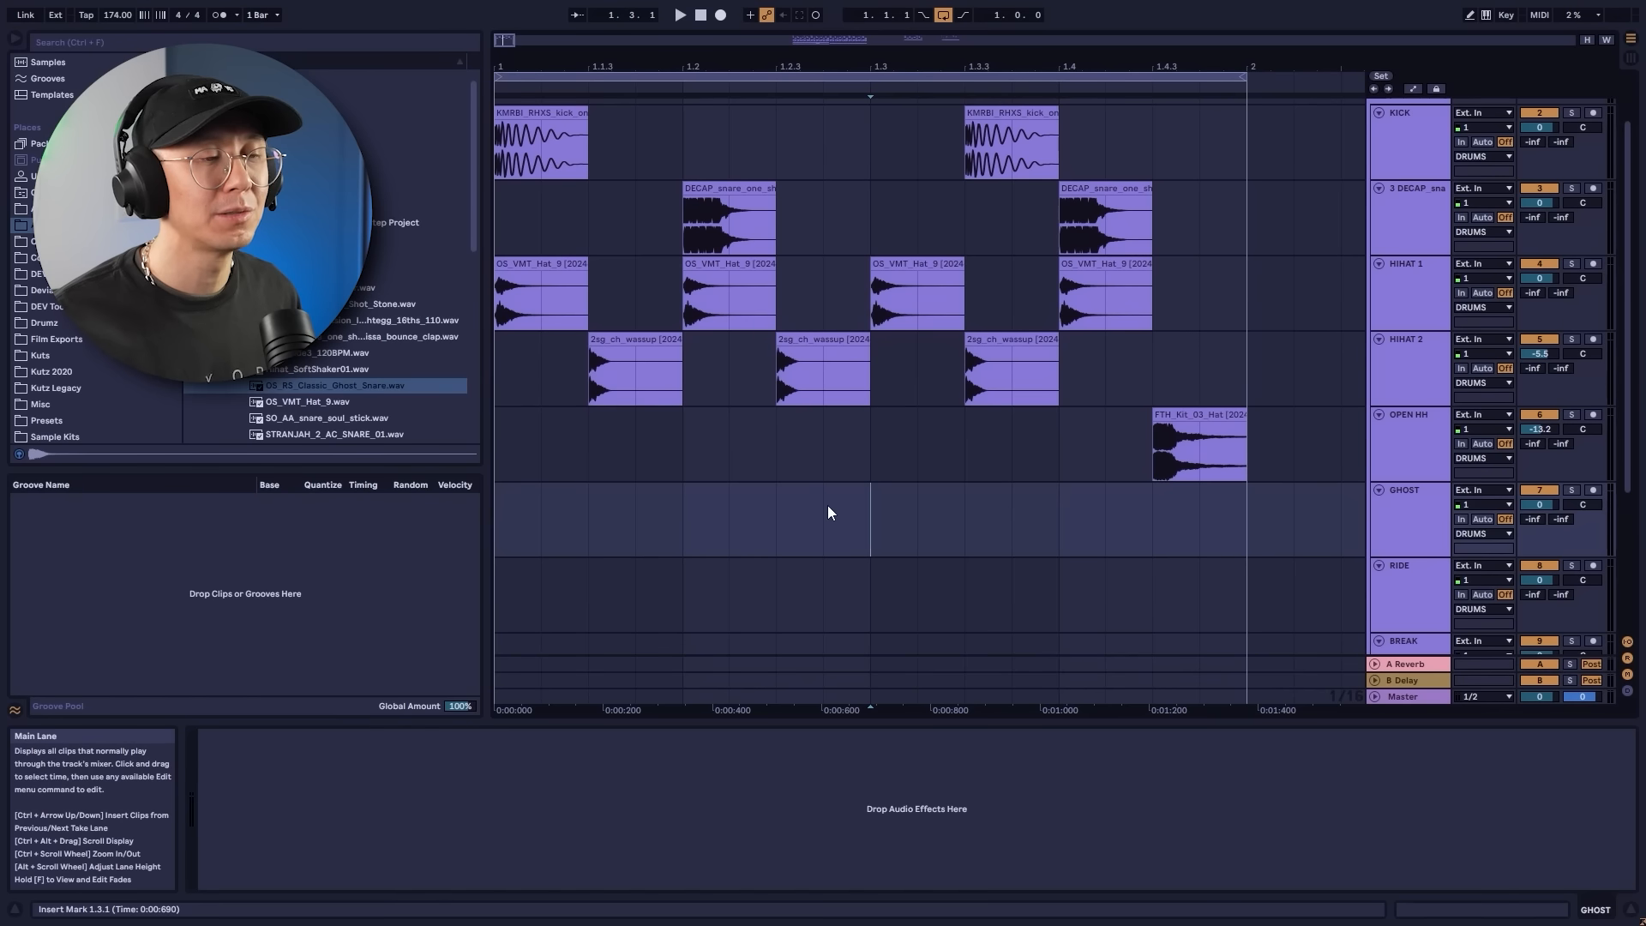
Place the DECAP_snare_one_shot_issa_bounce_clap sample on GHOST at 1.2.4, trim it to end at 1.3.1 with a fade-out, and audition the loop.
left_click_drag(827, 506, 1067, 523)
left_click(1025, 522)
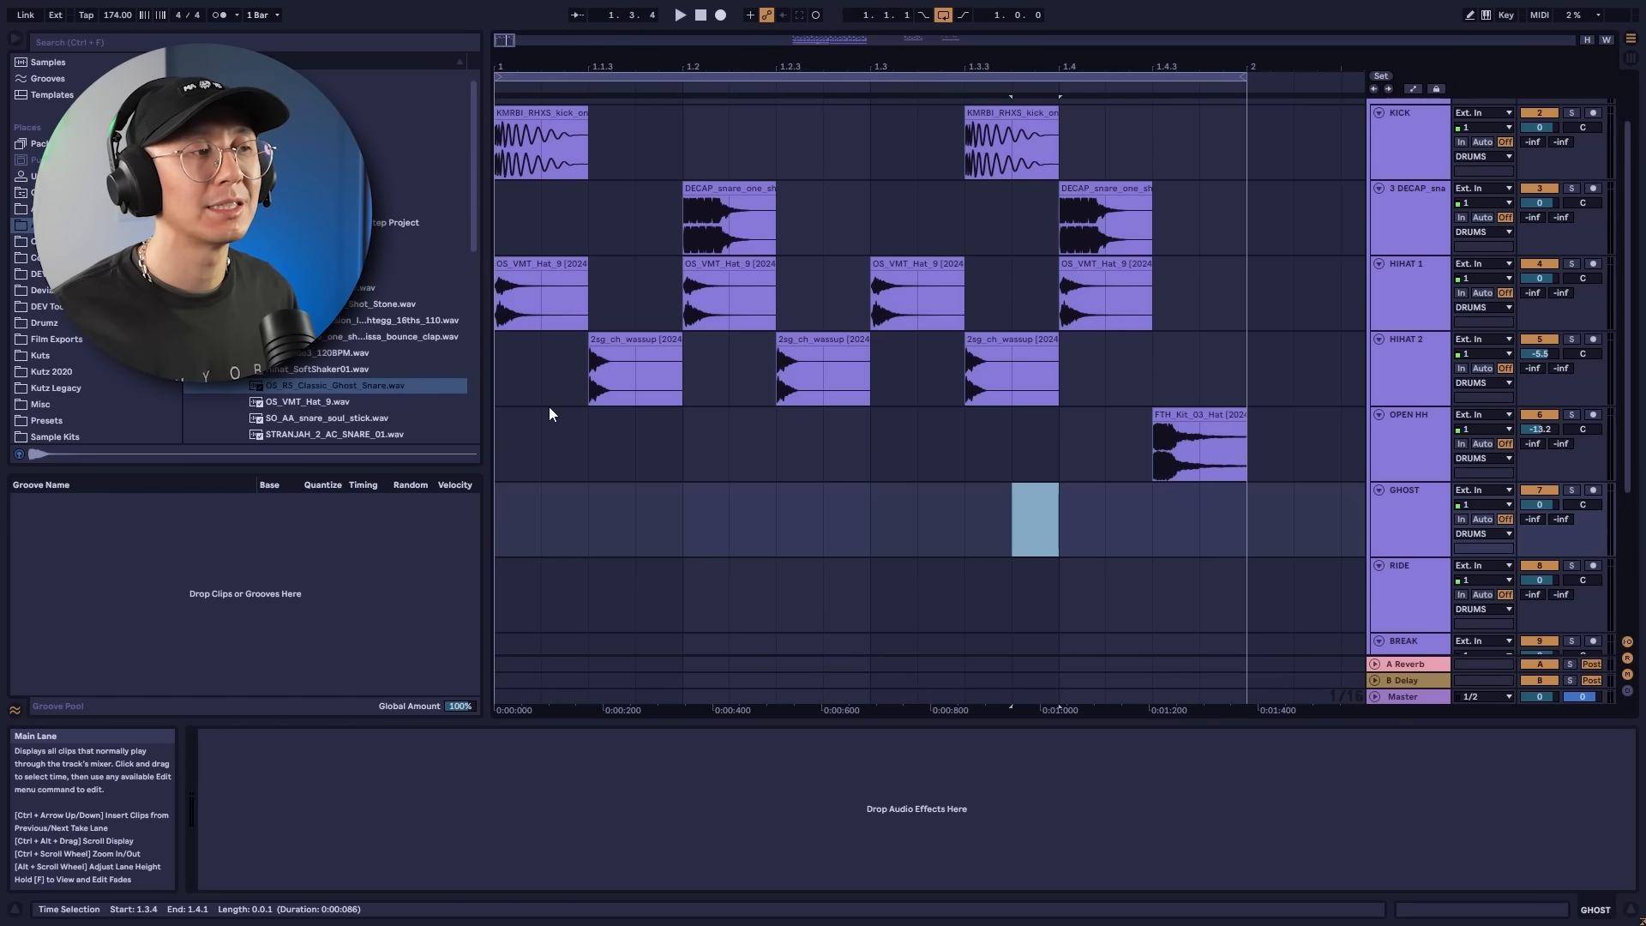
left_click(355, 336)
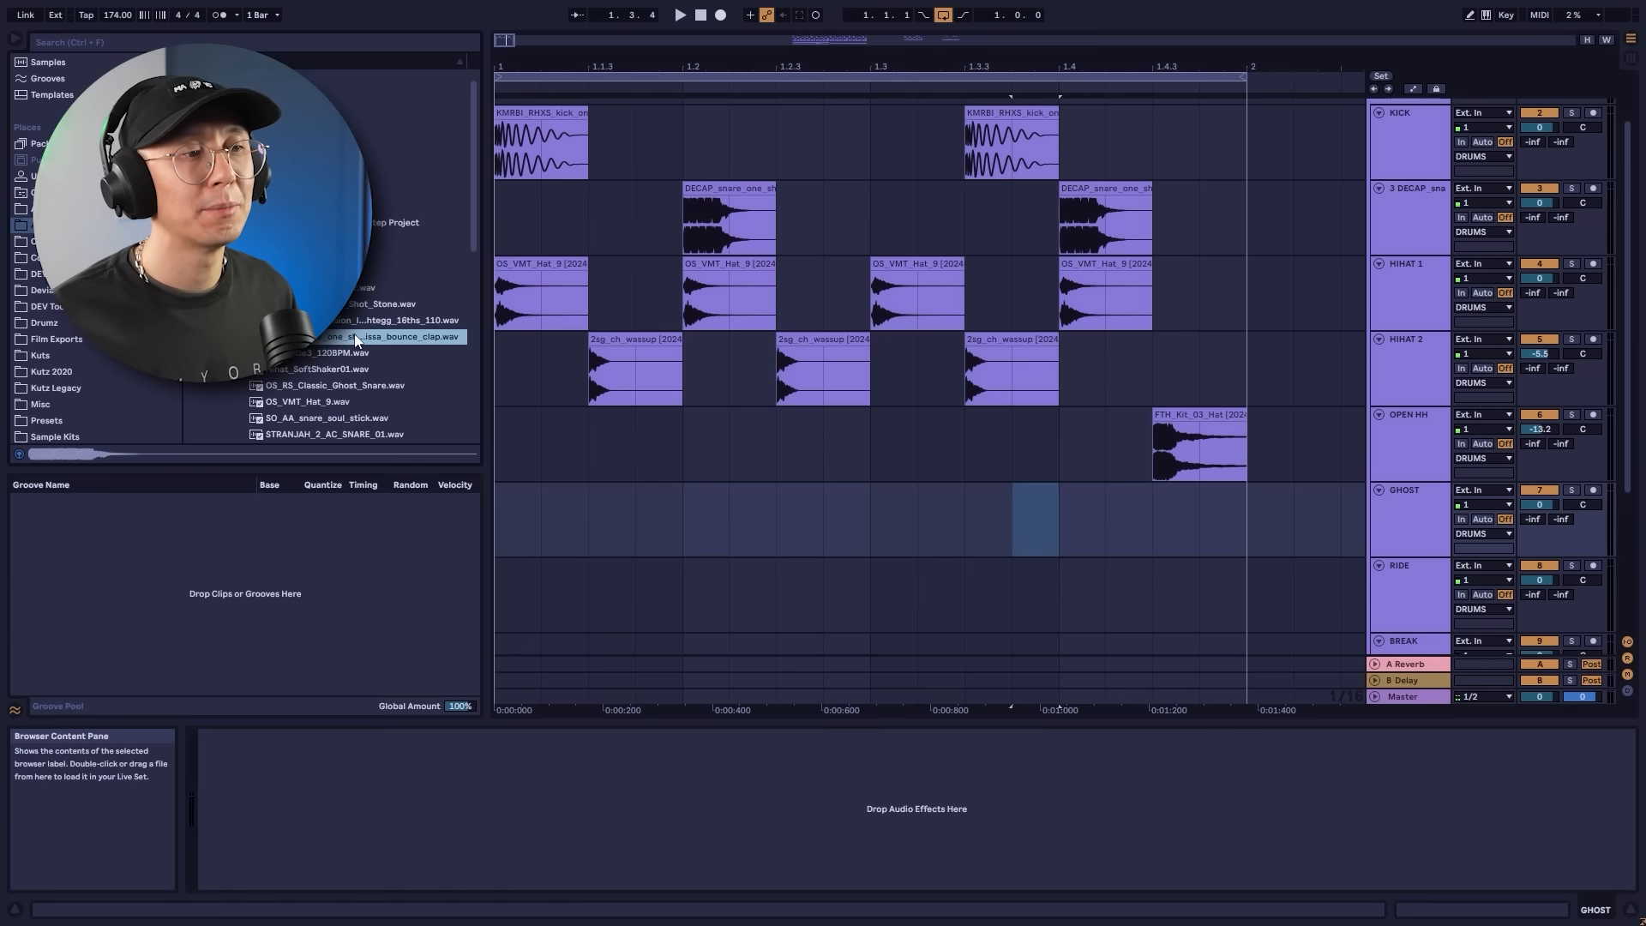
left_click_drag(355, 336, 822, 513)
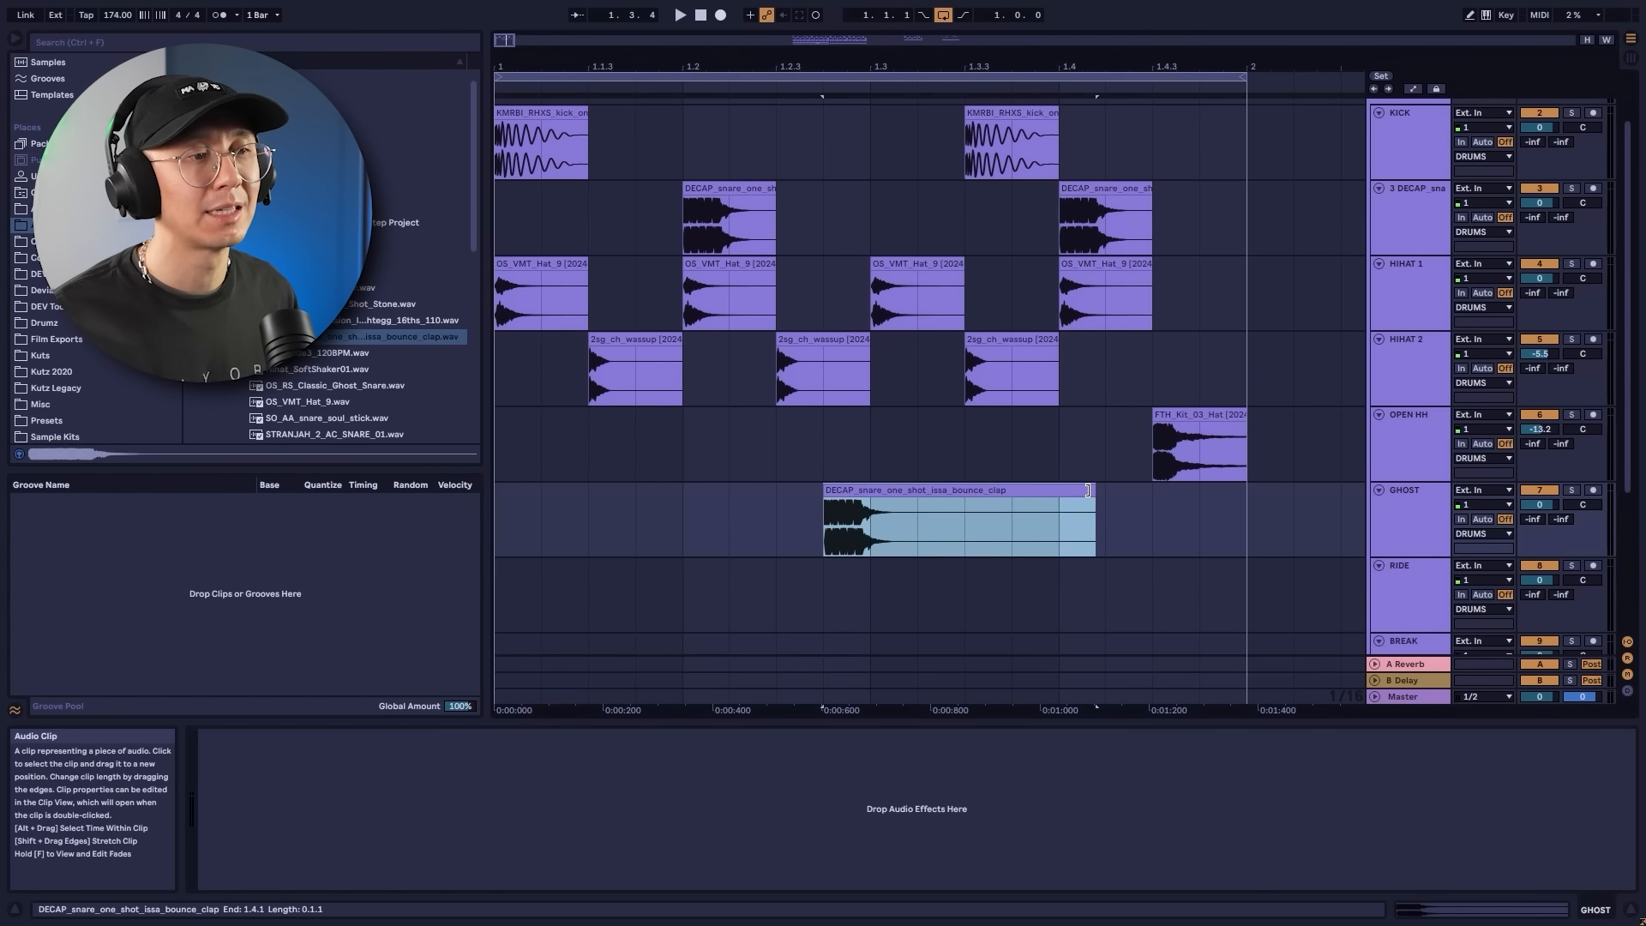
left_click_drag(1088, 490, 829, 500)
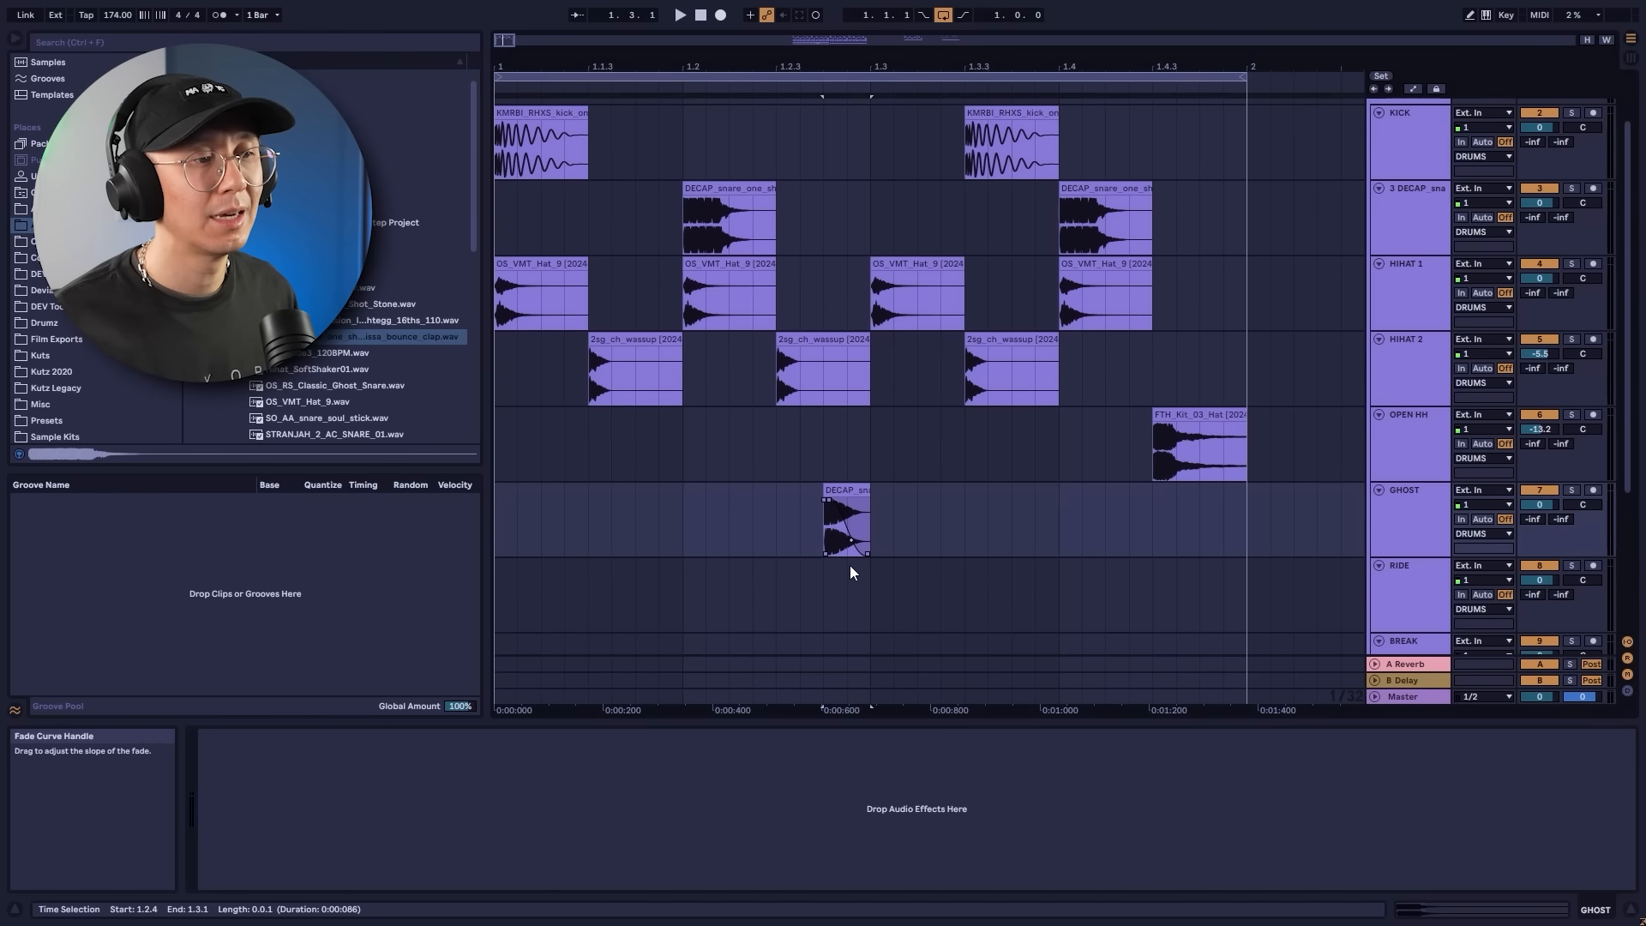
left_click(496, 525)
key("space")
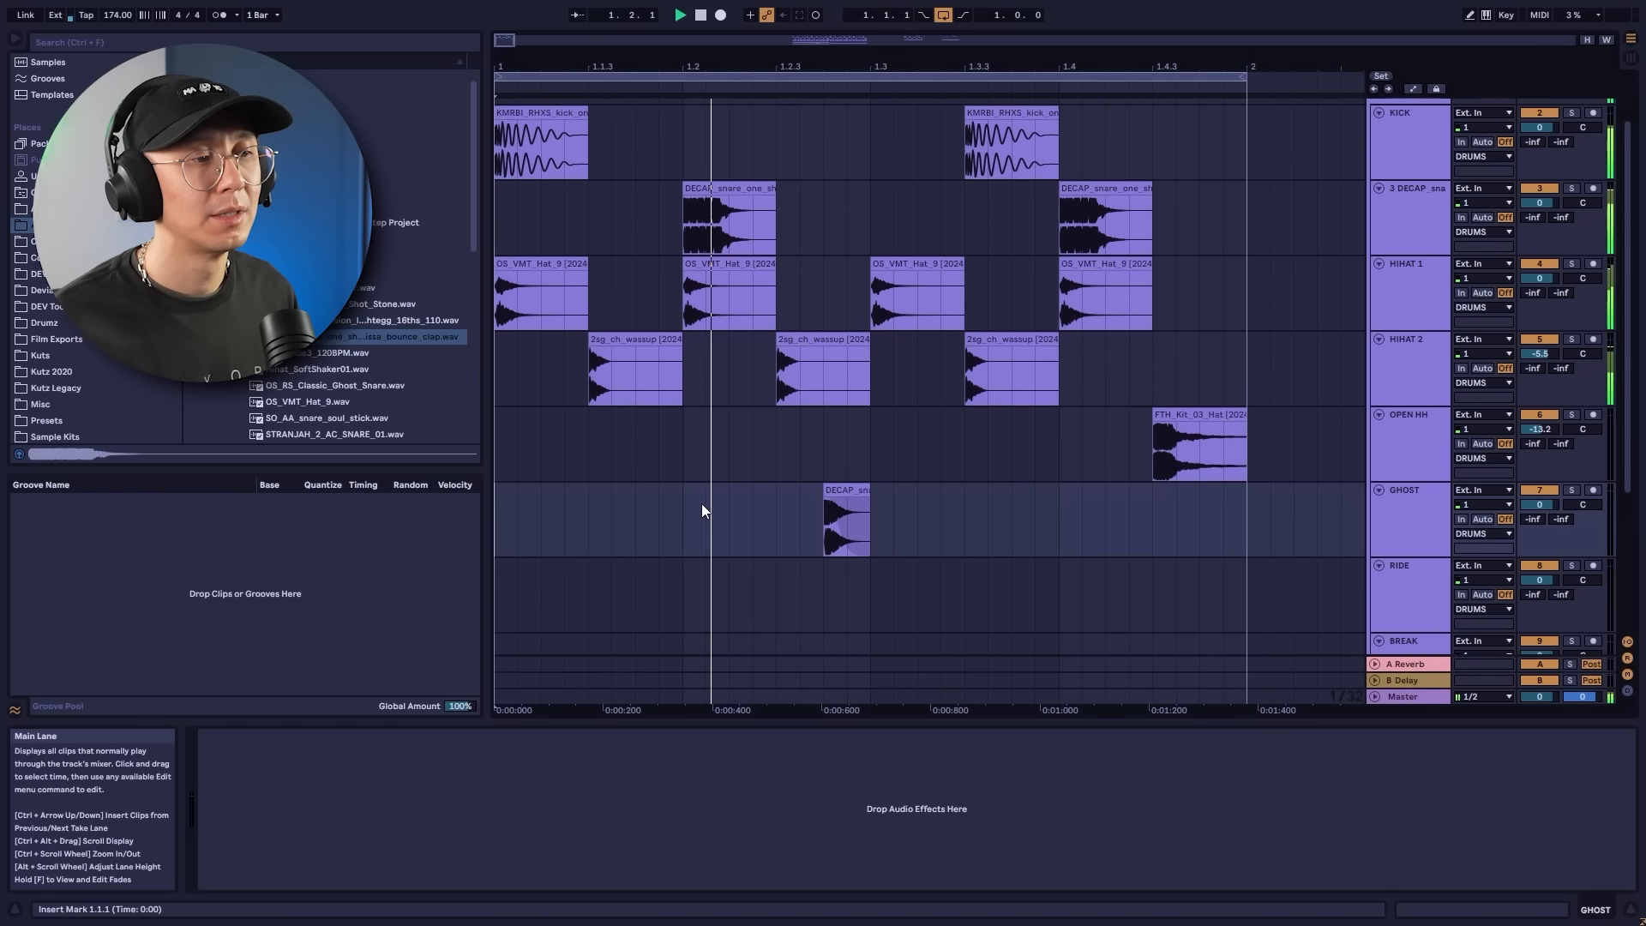
key("space")
Duplicate the ghost snare clip to 1.3.2 on GHOST and play the loop from the start.
key("ctrl+2")
left_click_drag(849, 490, 942, 491)
left_click_drag(730, 509, 931, 507)
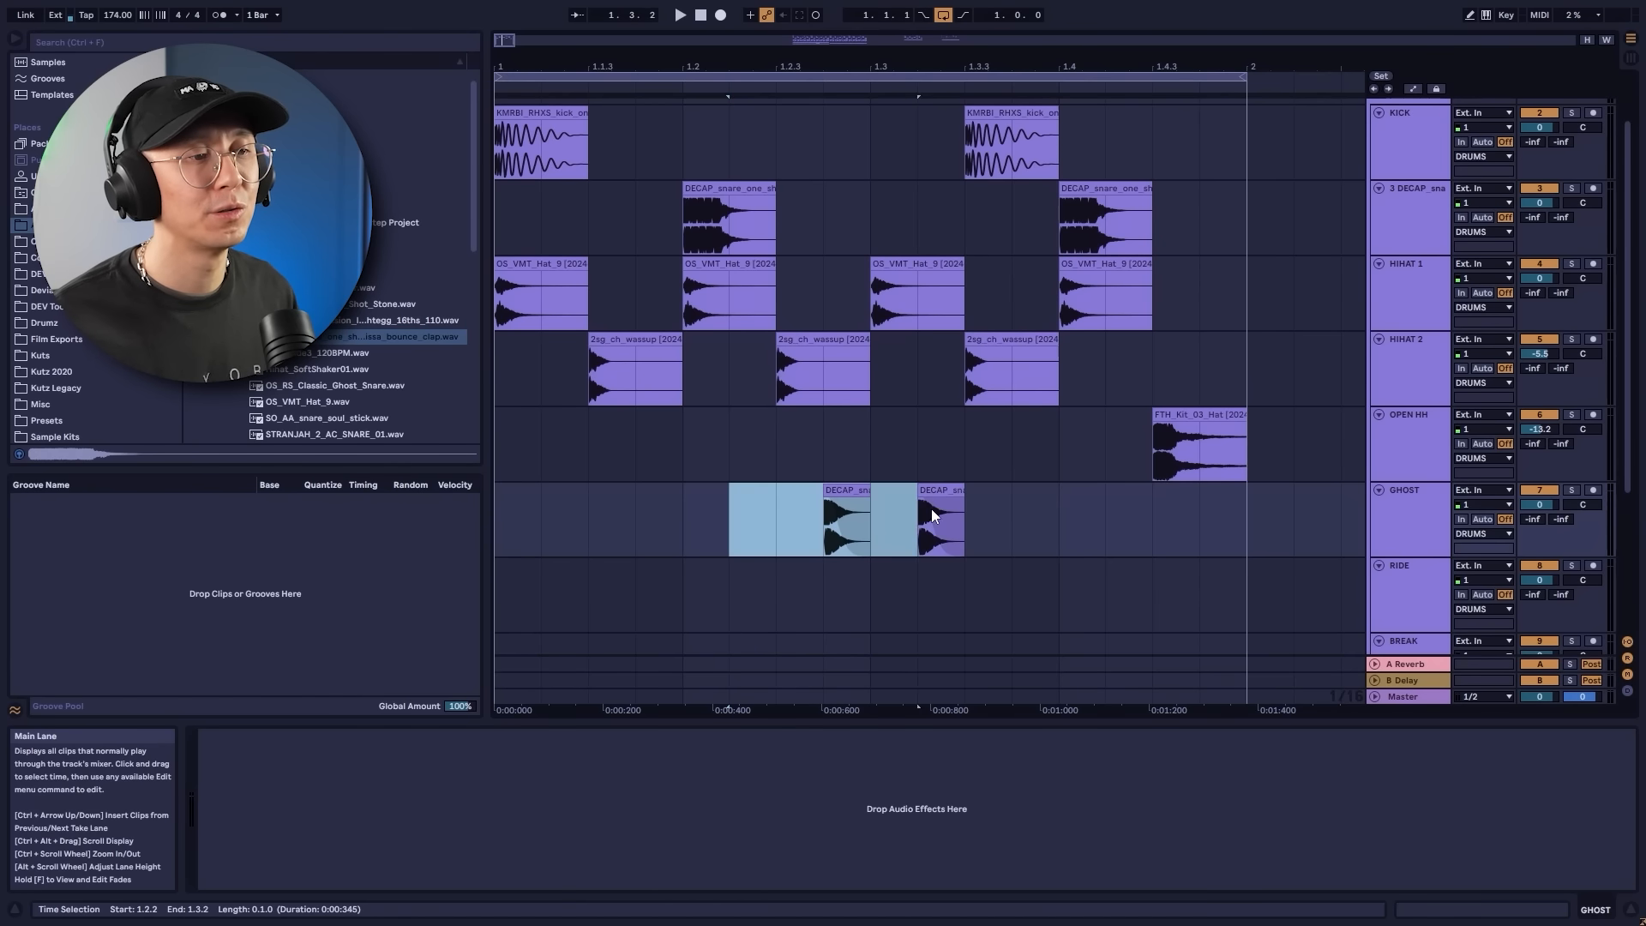
left_click_drag(781, 523, 953, 524)
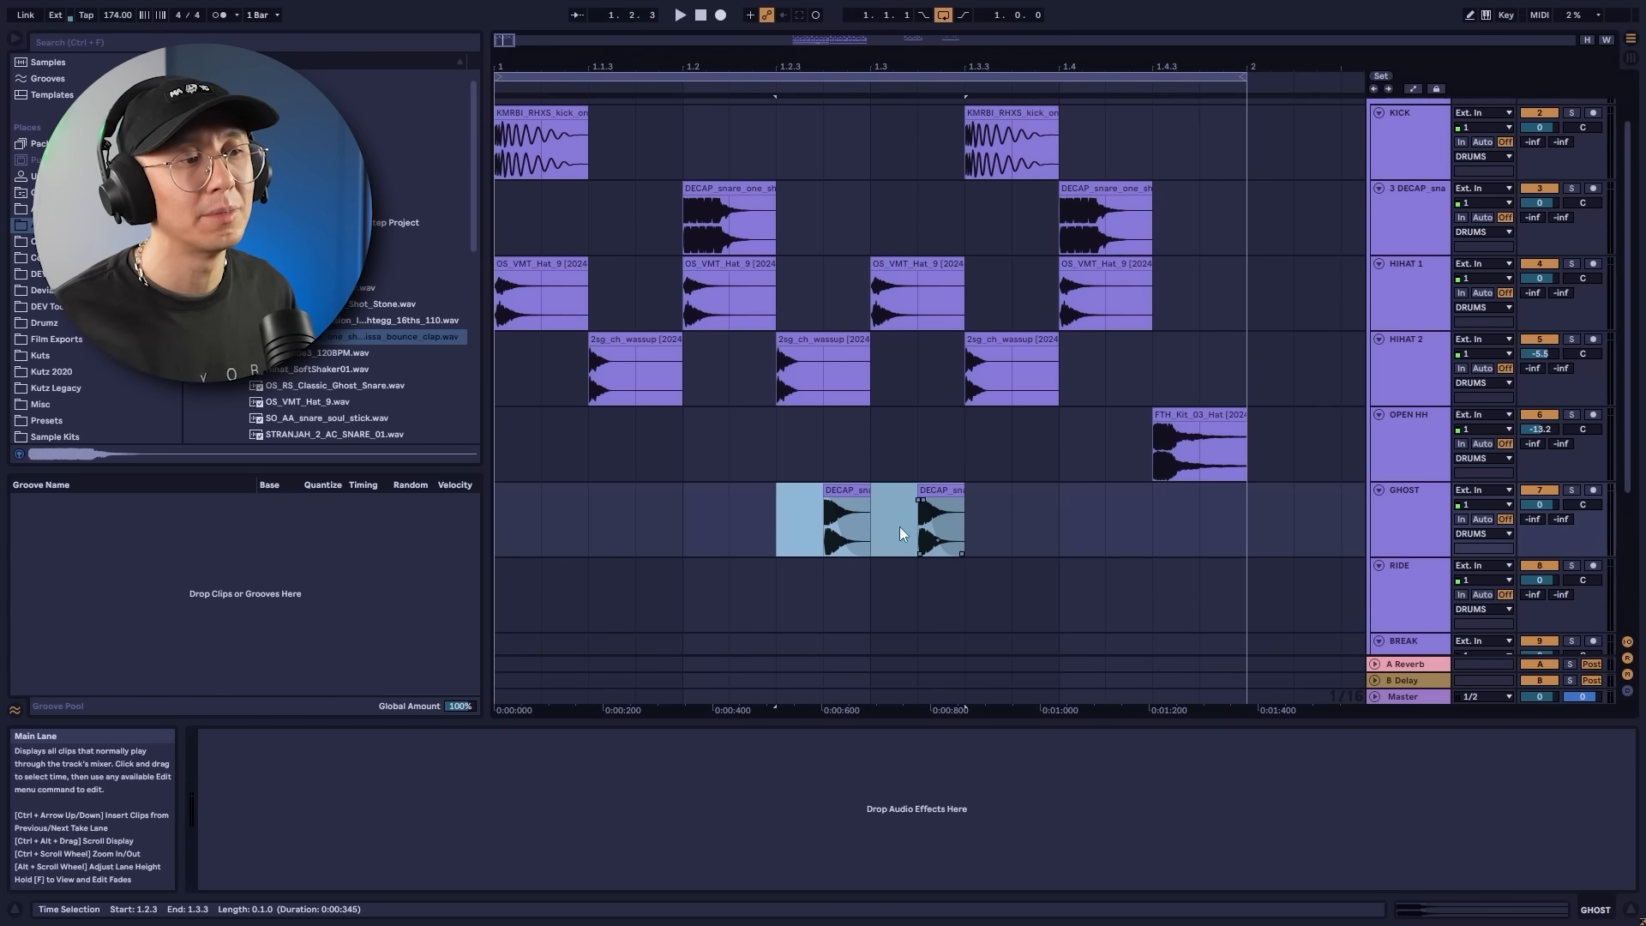
left_click(512, 525)
key("space")
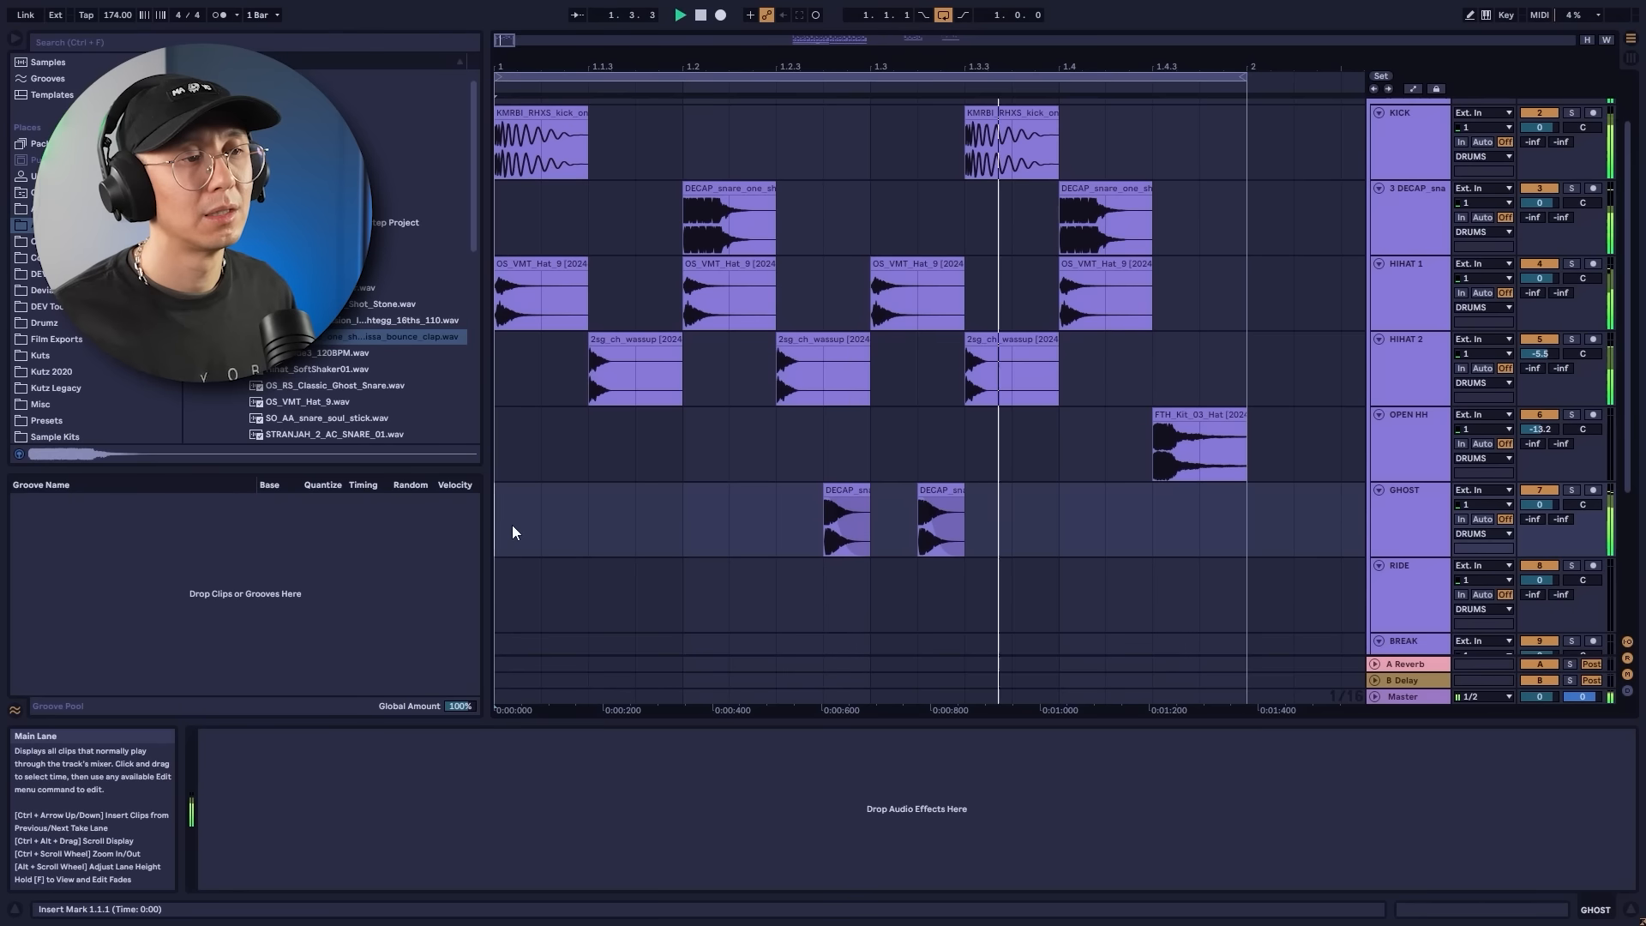
key("space")
Shorten both ghost snare clips to about 65 ms using finer grid divisions, auditioning the loop in between.
key("ctrl+1")
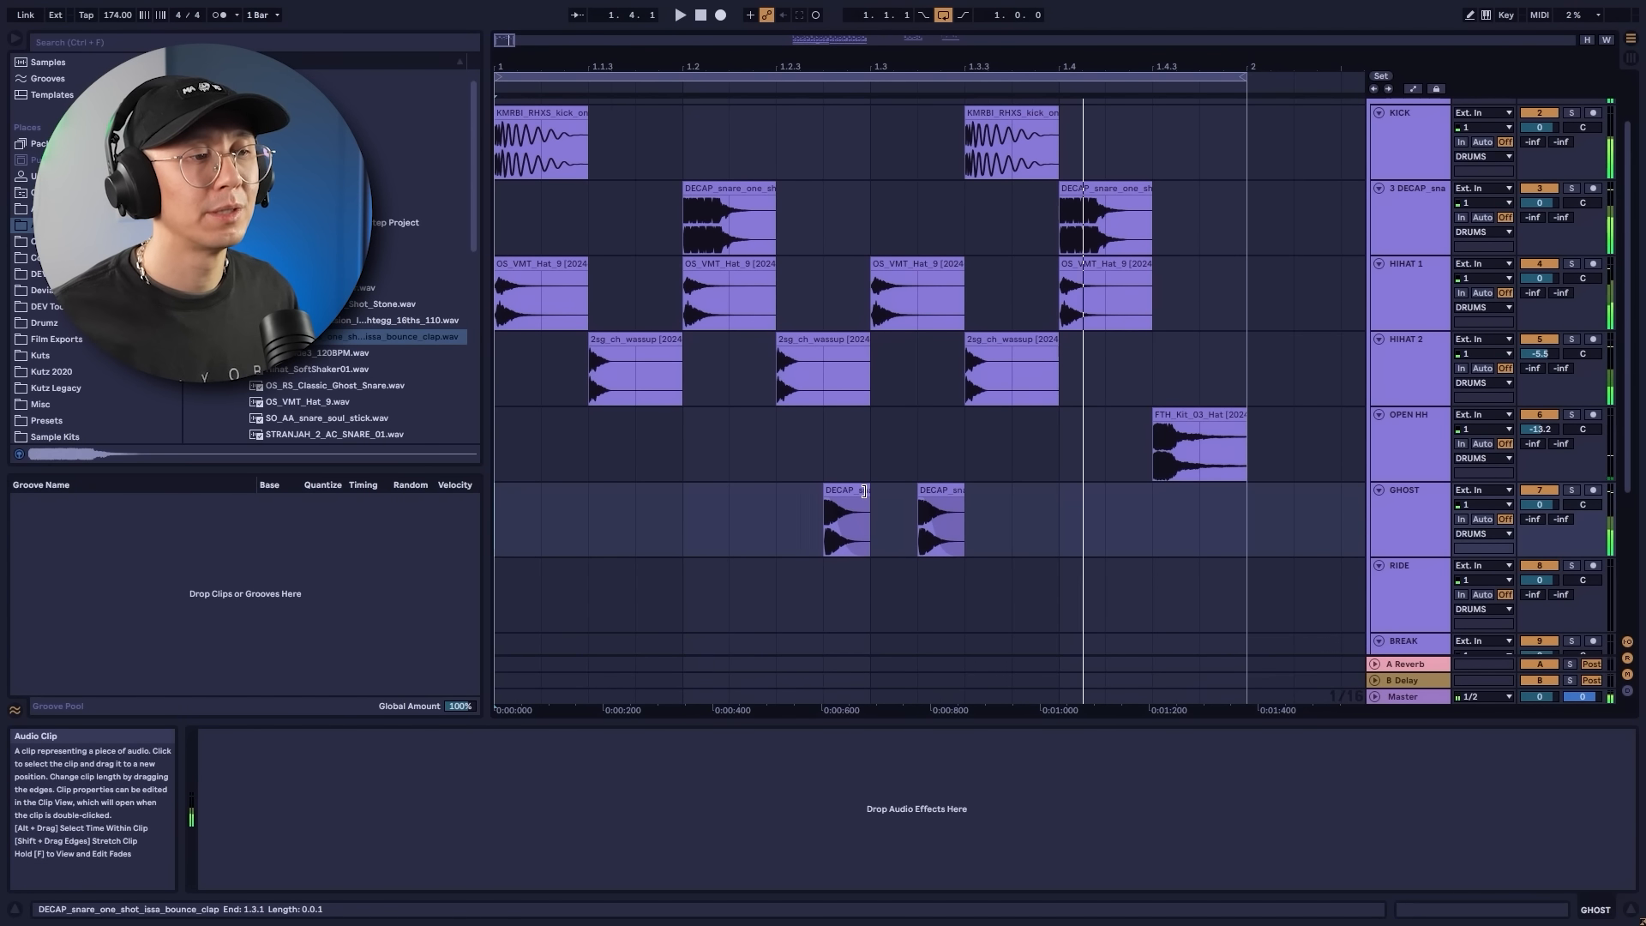
left_click_drag(864, 491, 846, 491)
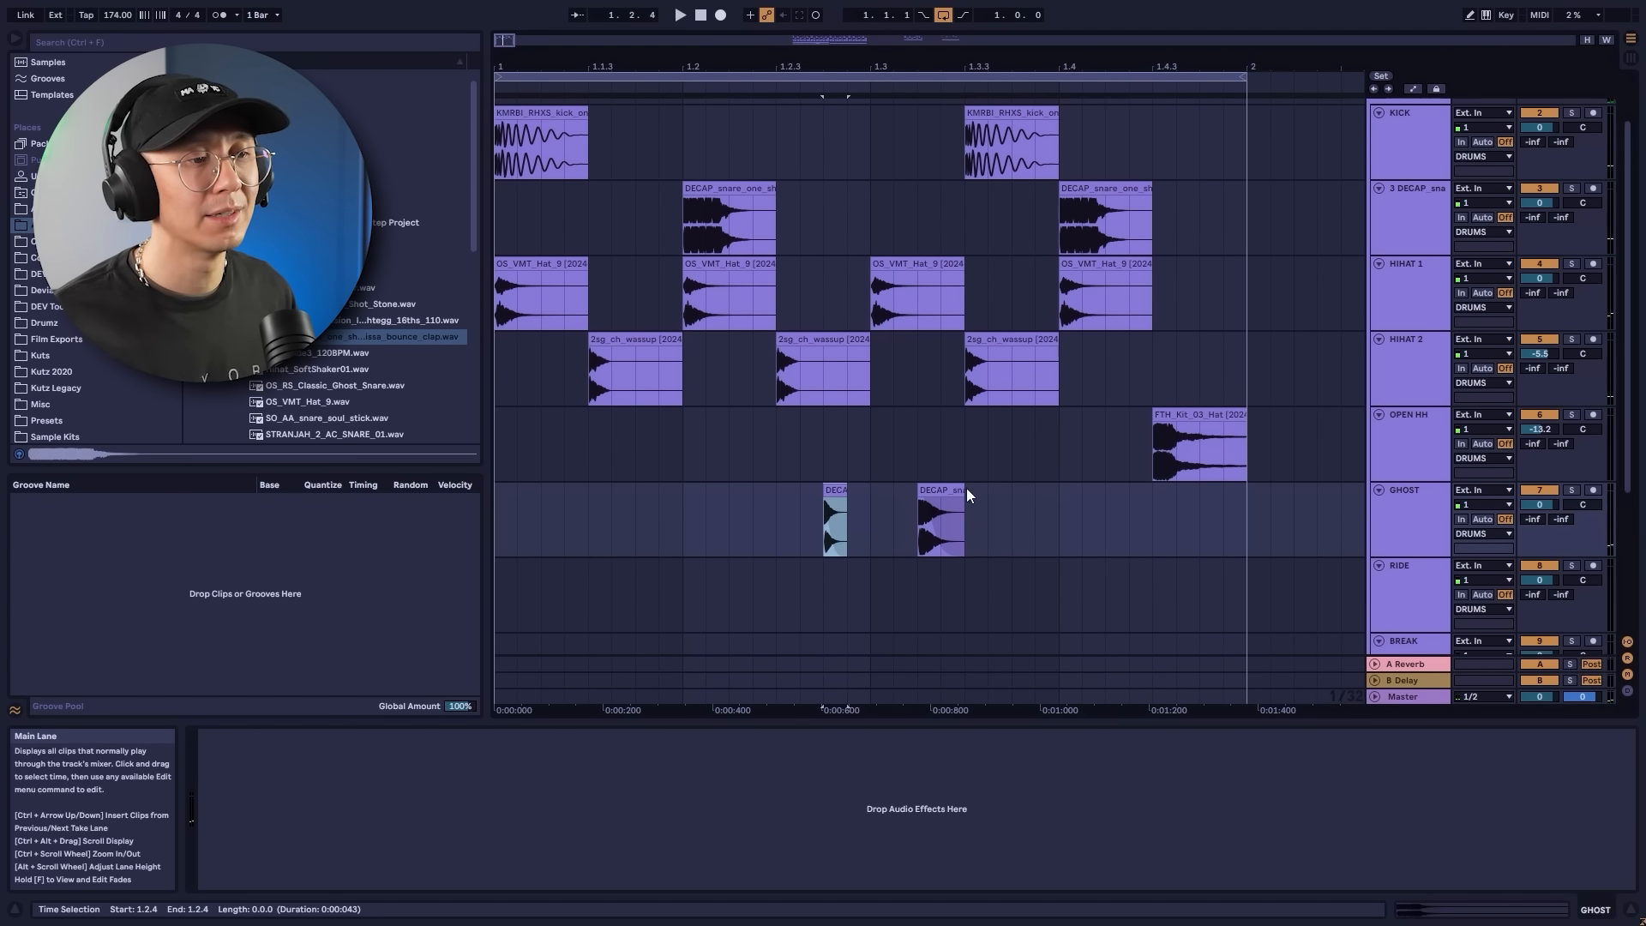
key("space")
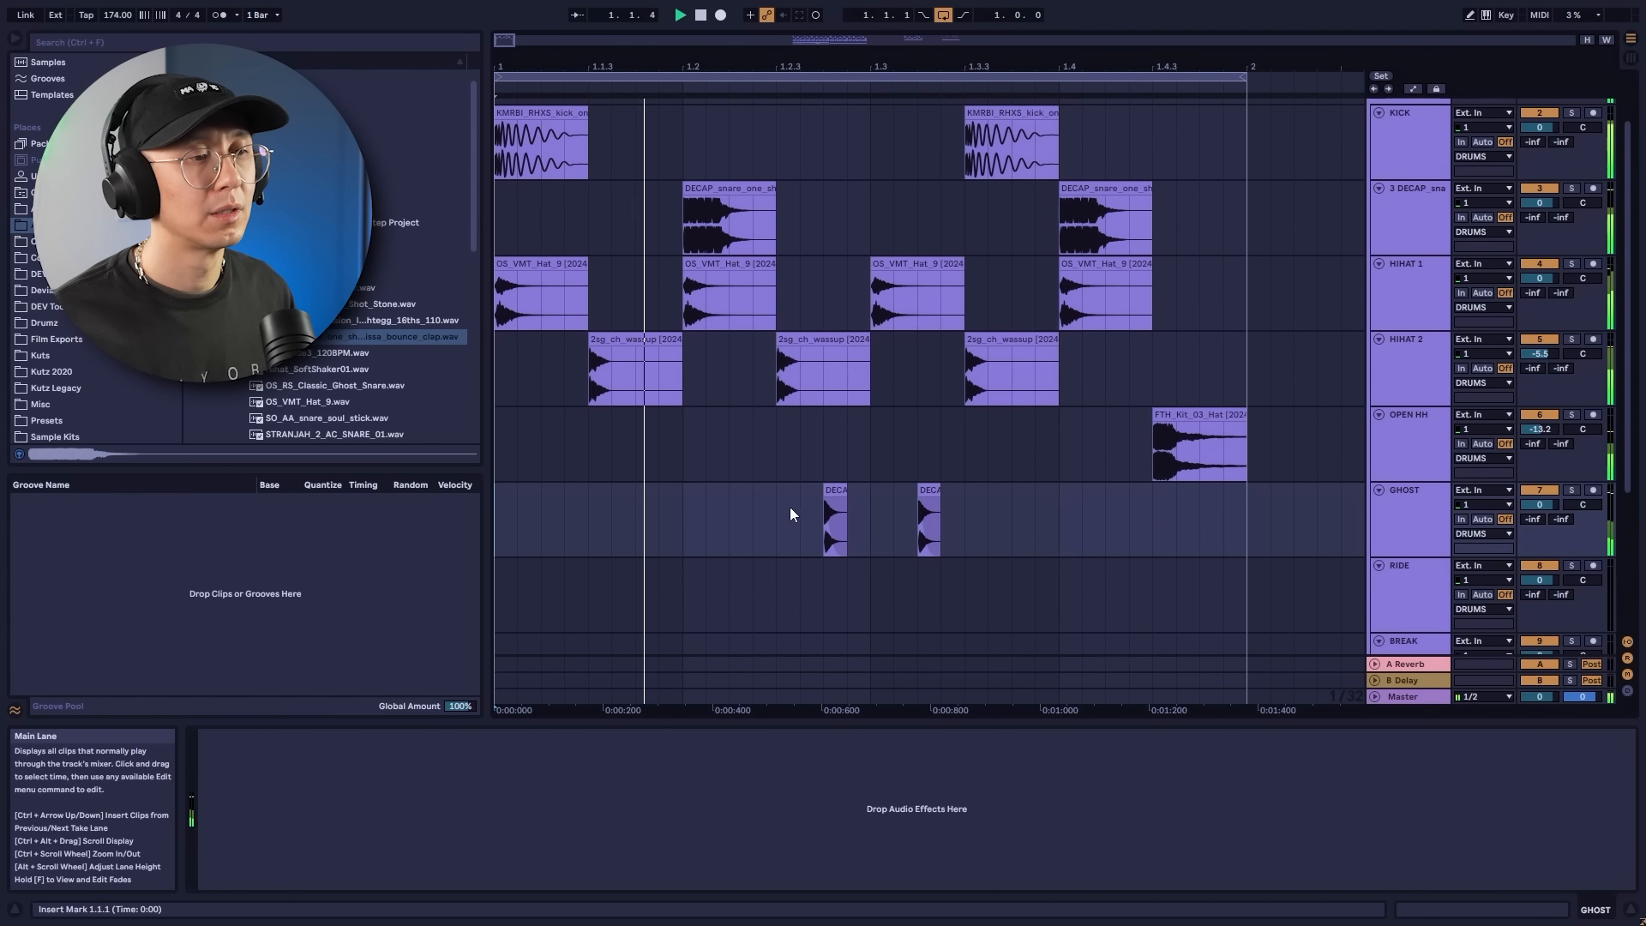
key("space")
key("ctrl+1")
left_click_drag(847, 507, 952, 515)
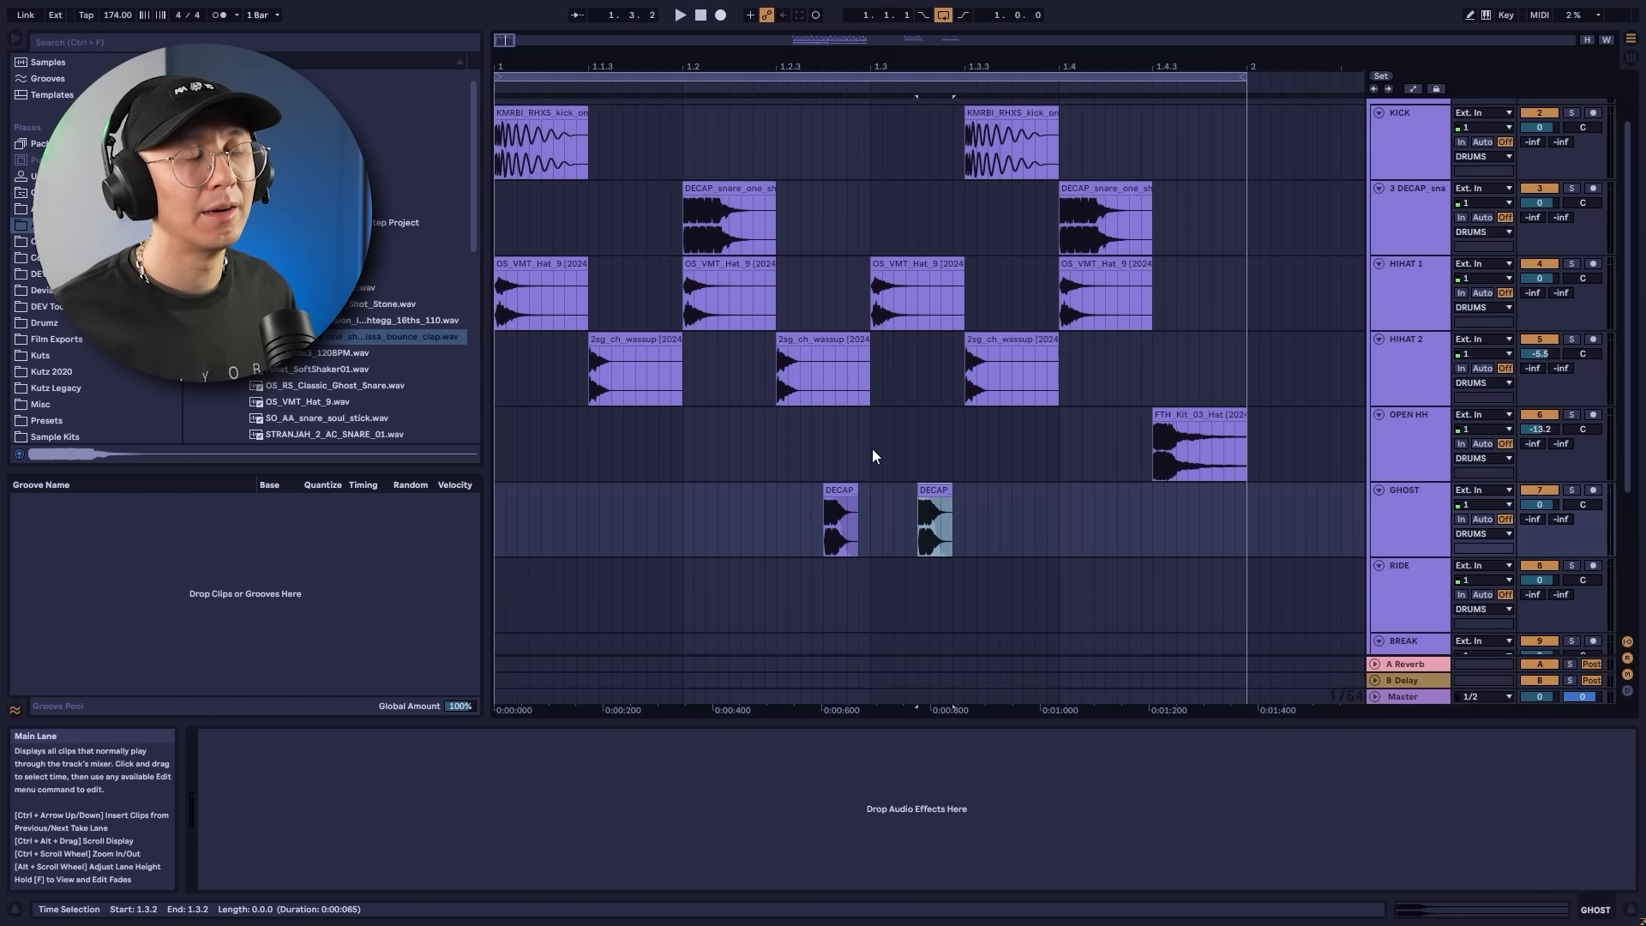
Compare coarser and finer grid divisions behind the ghost snares and play the loop from the start.
key("ctrl+2")
key("ctrl+2")
key("ctrl+2")
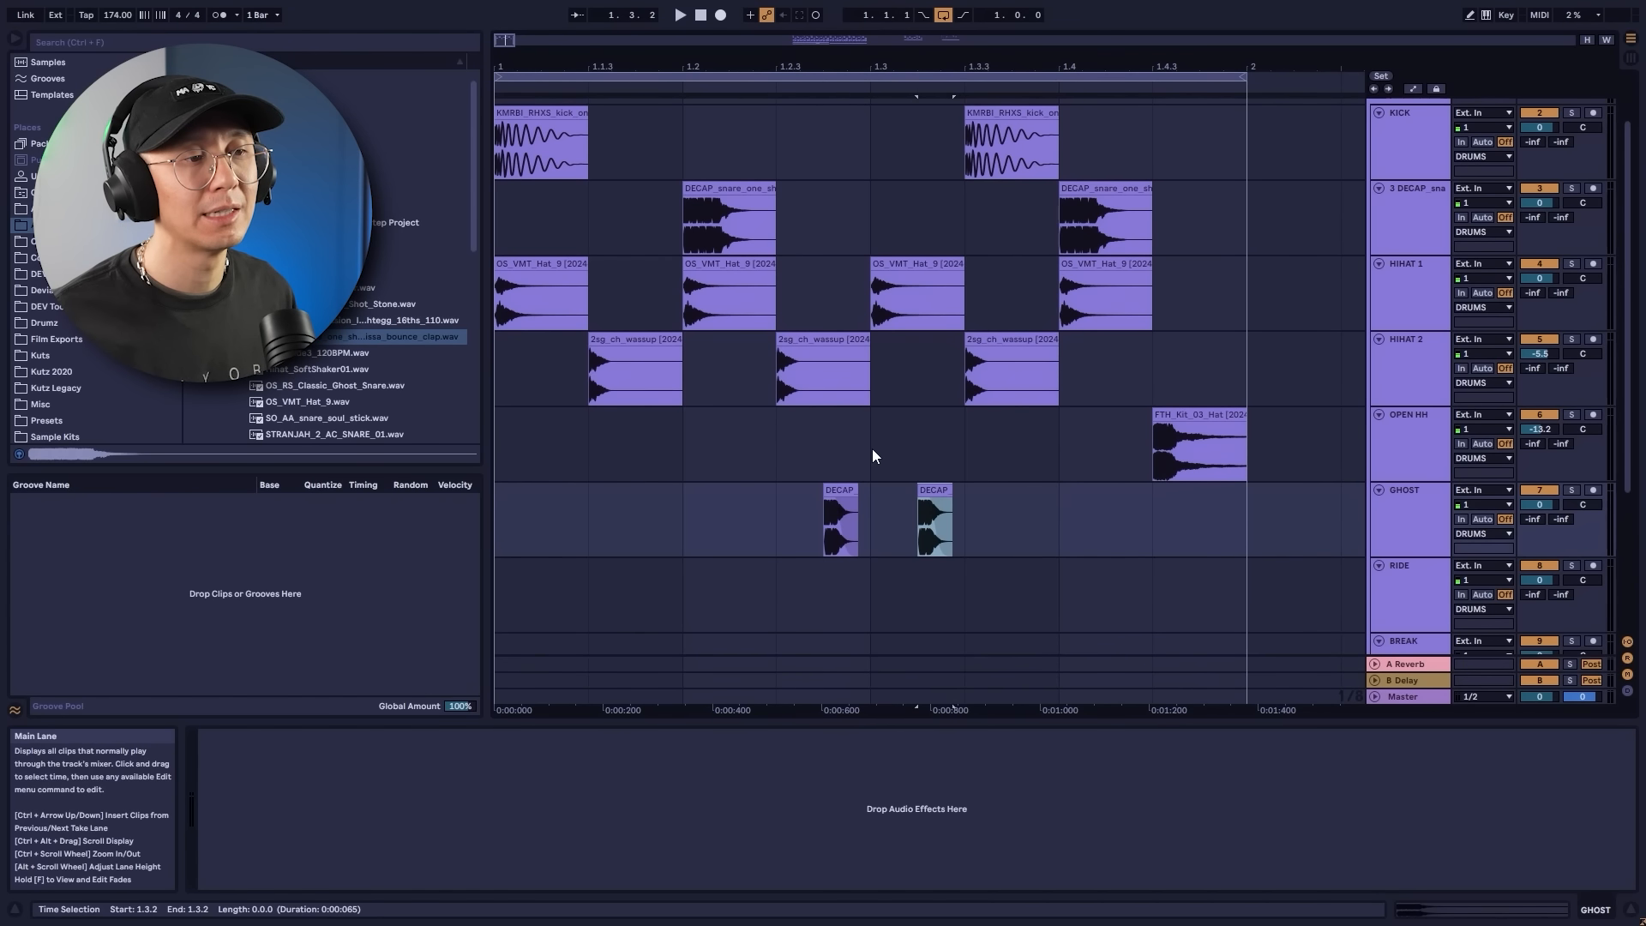
key("ctrl+1")
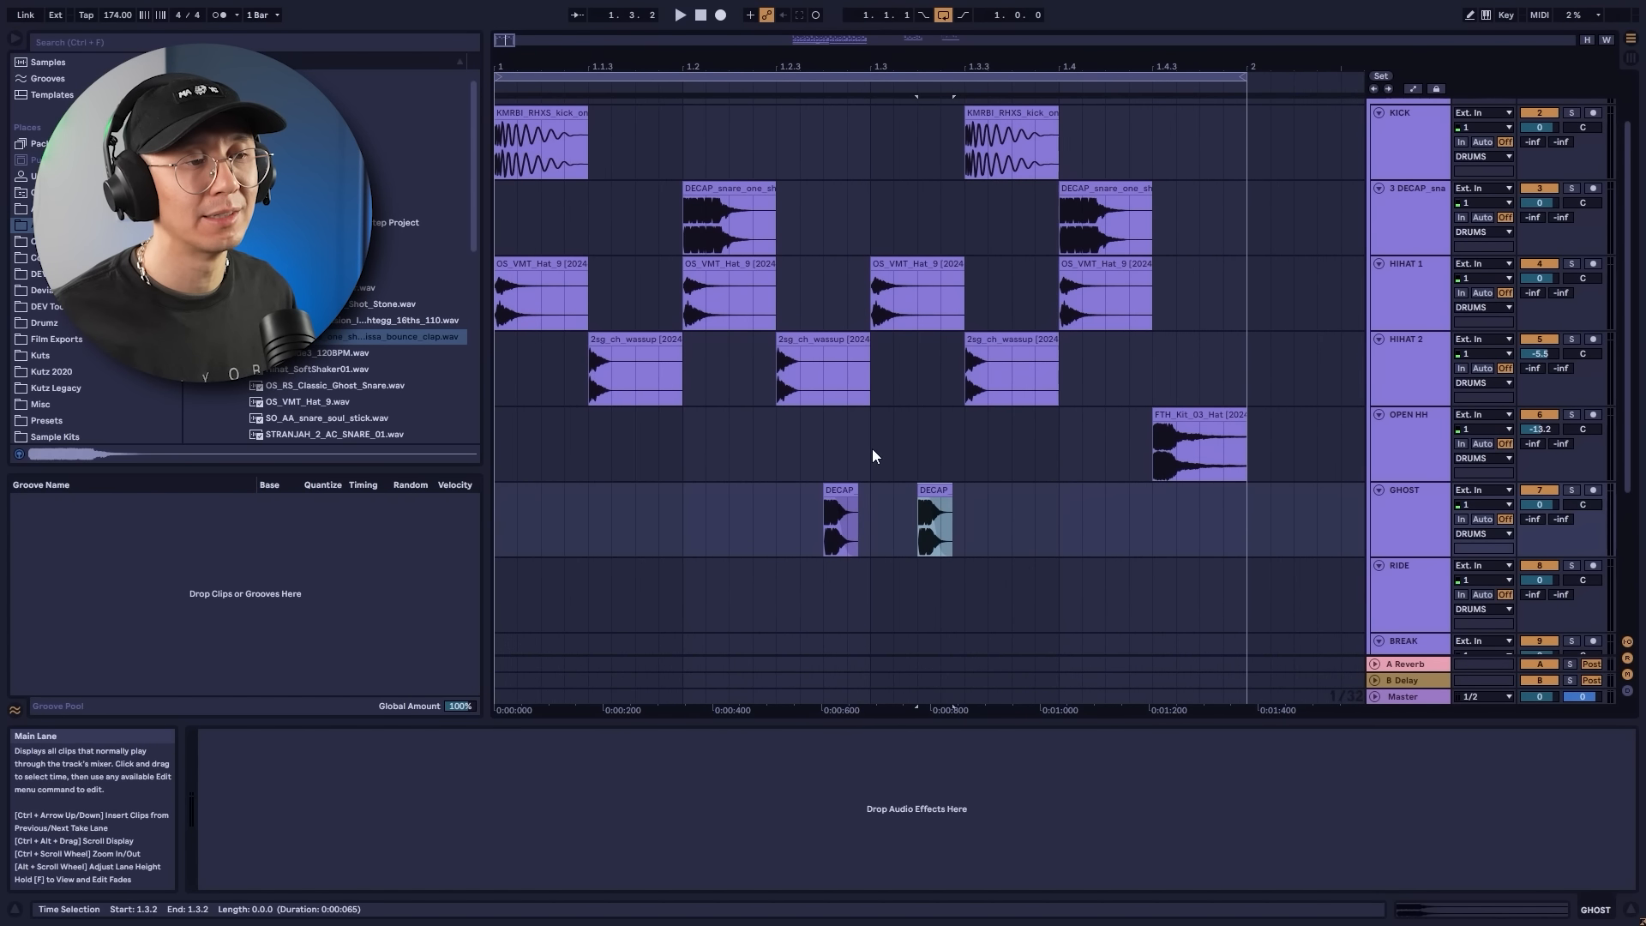
left_click(497, 526)
key("space")
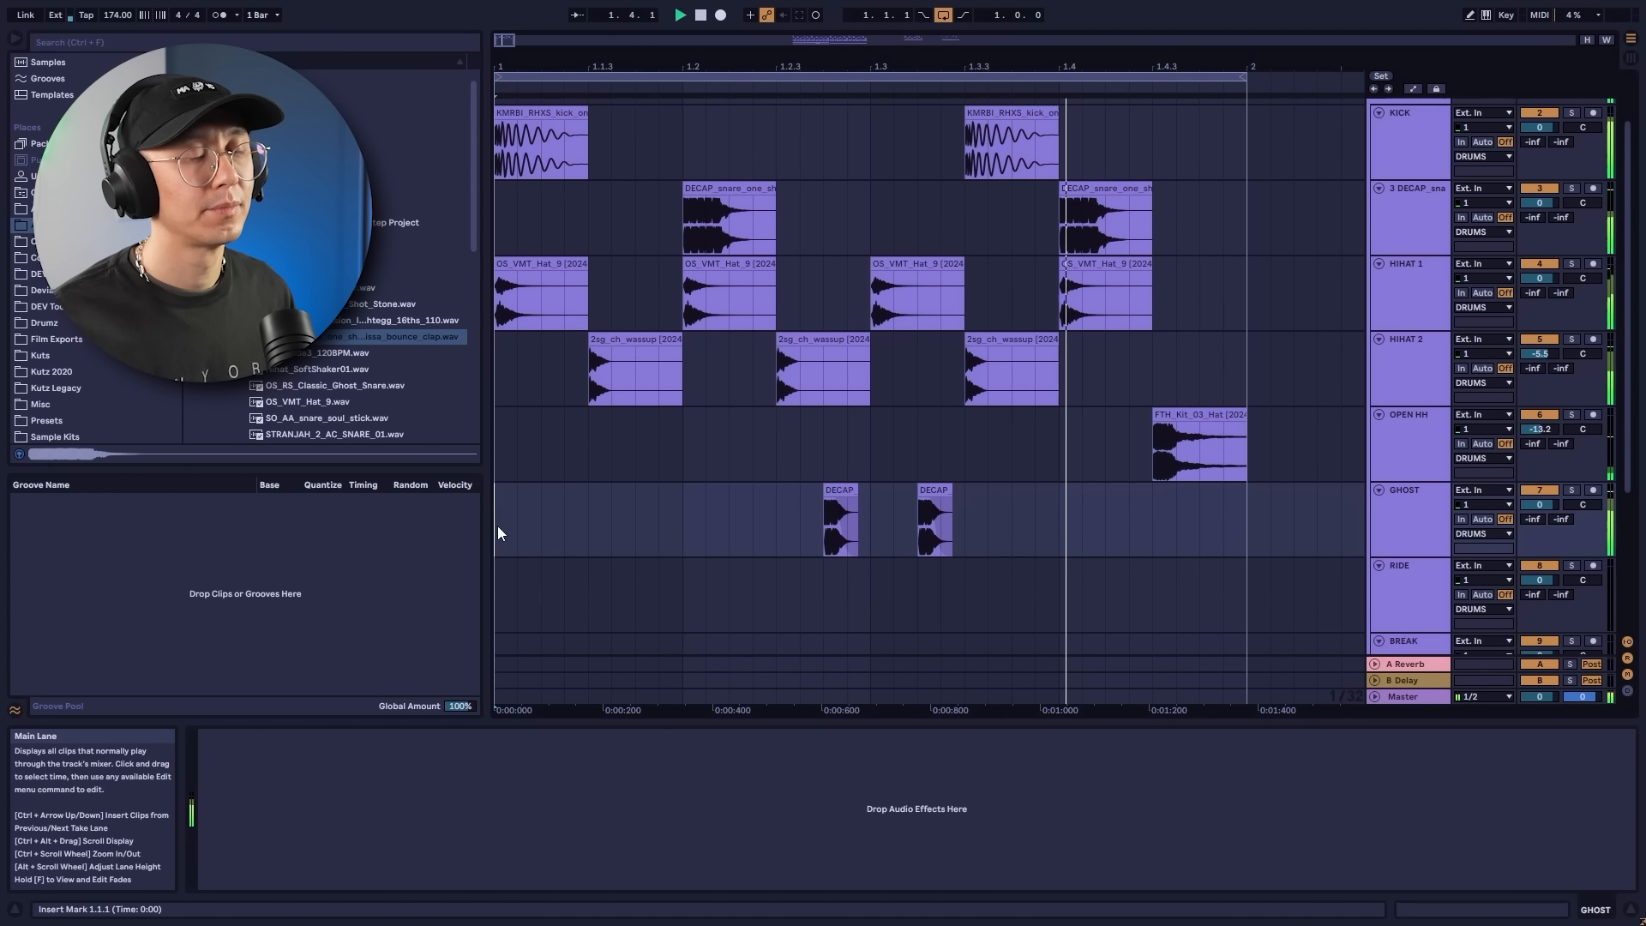
key("space")
Select the ghost snare at 1.2.4 and the main snares at 1.2 and 1.4 in turn to compare them.
left_click(833, 490)
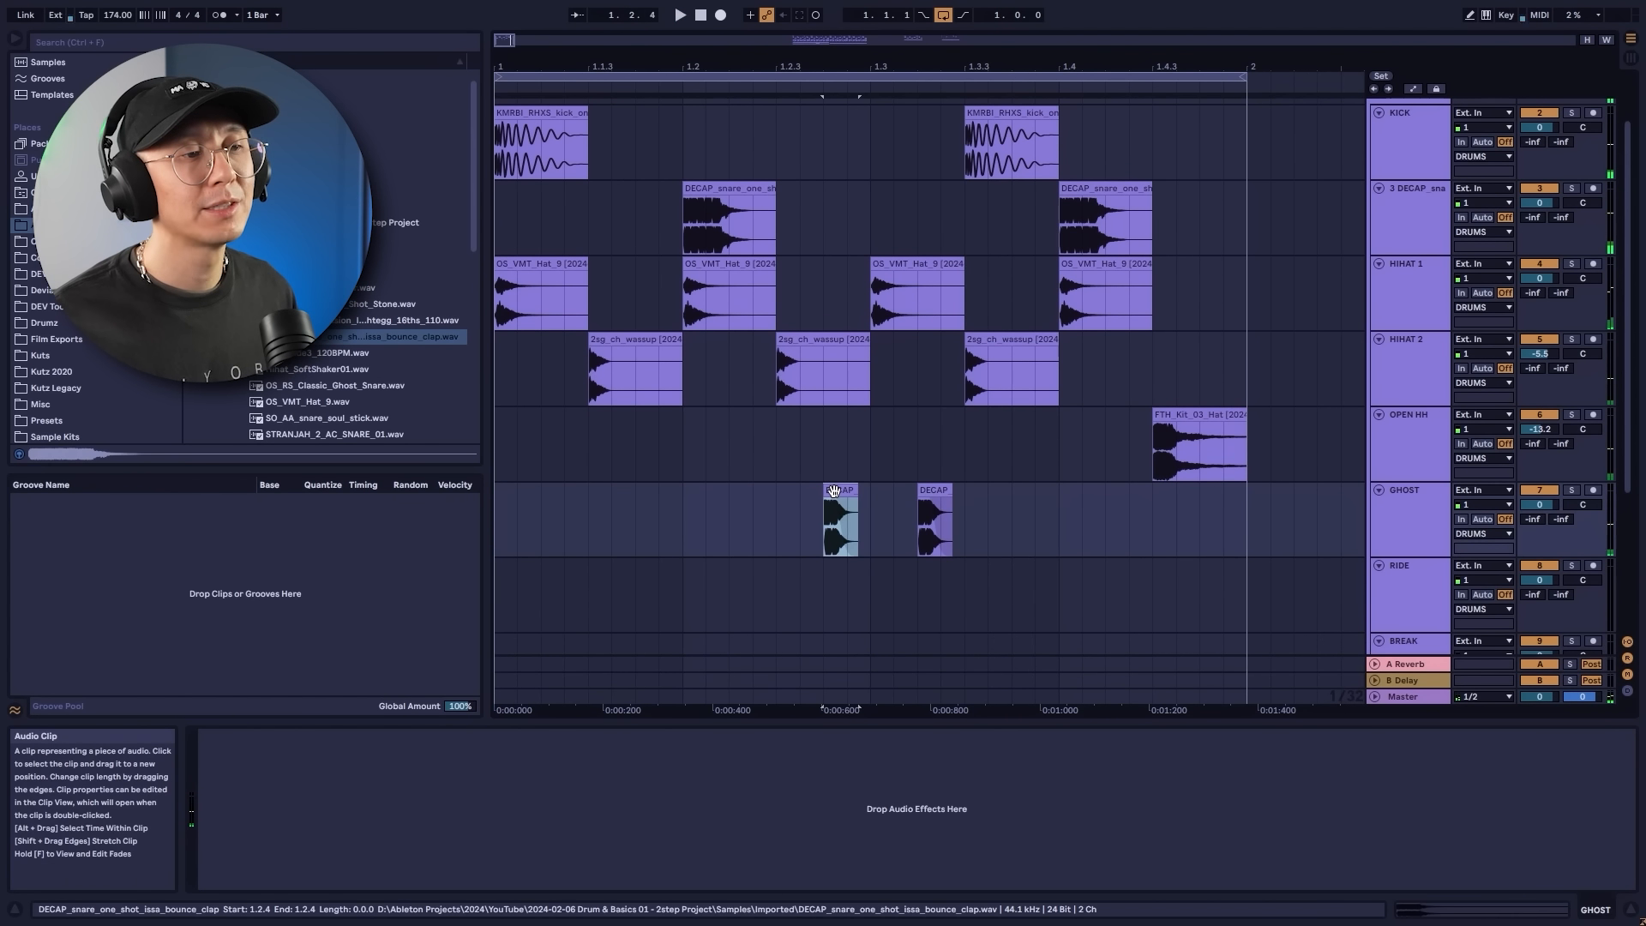
left_click(728, 186)
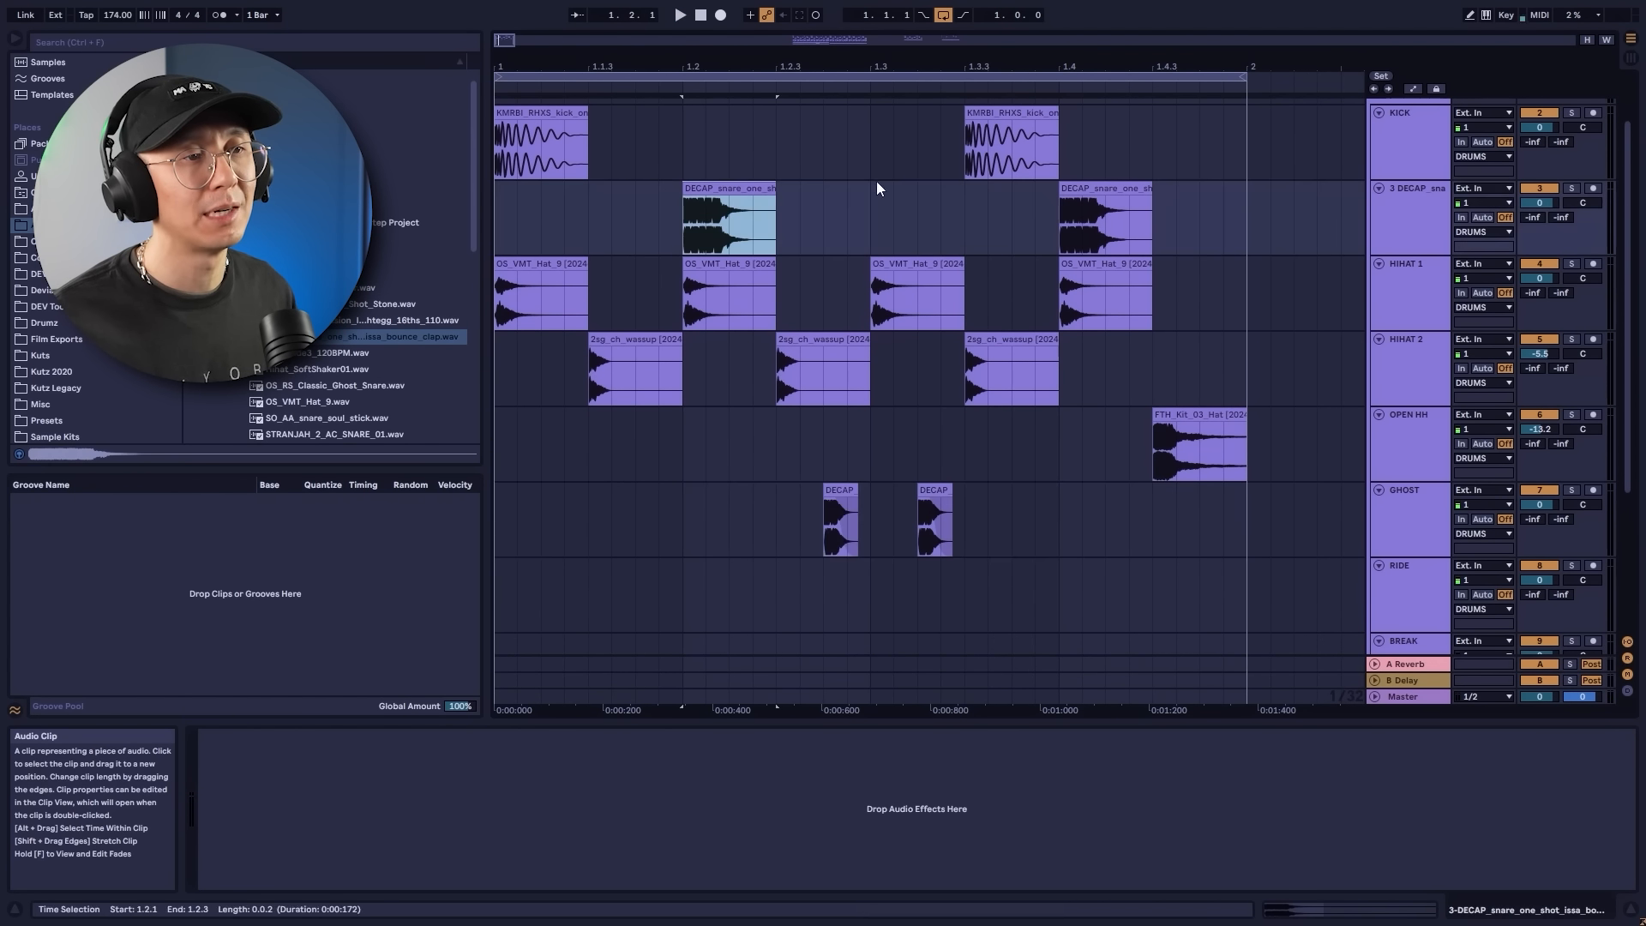
left_click(1091, 186)
left_click(841, 488)
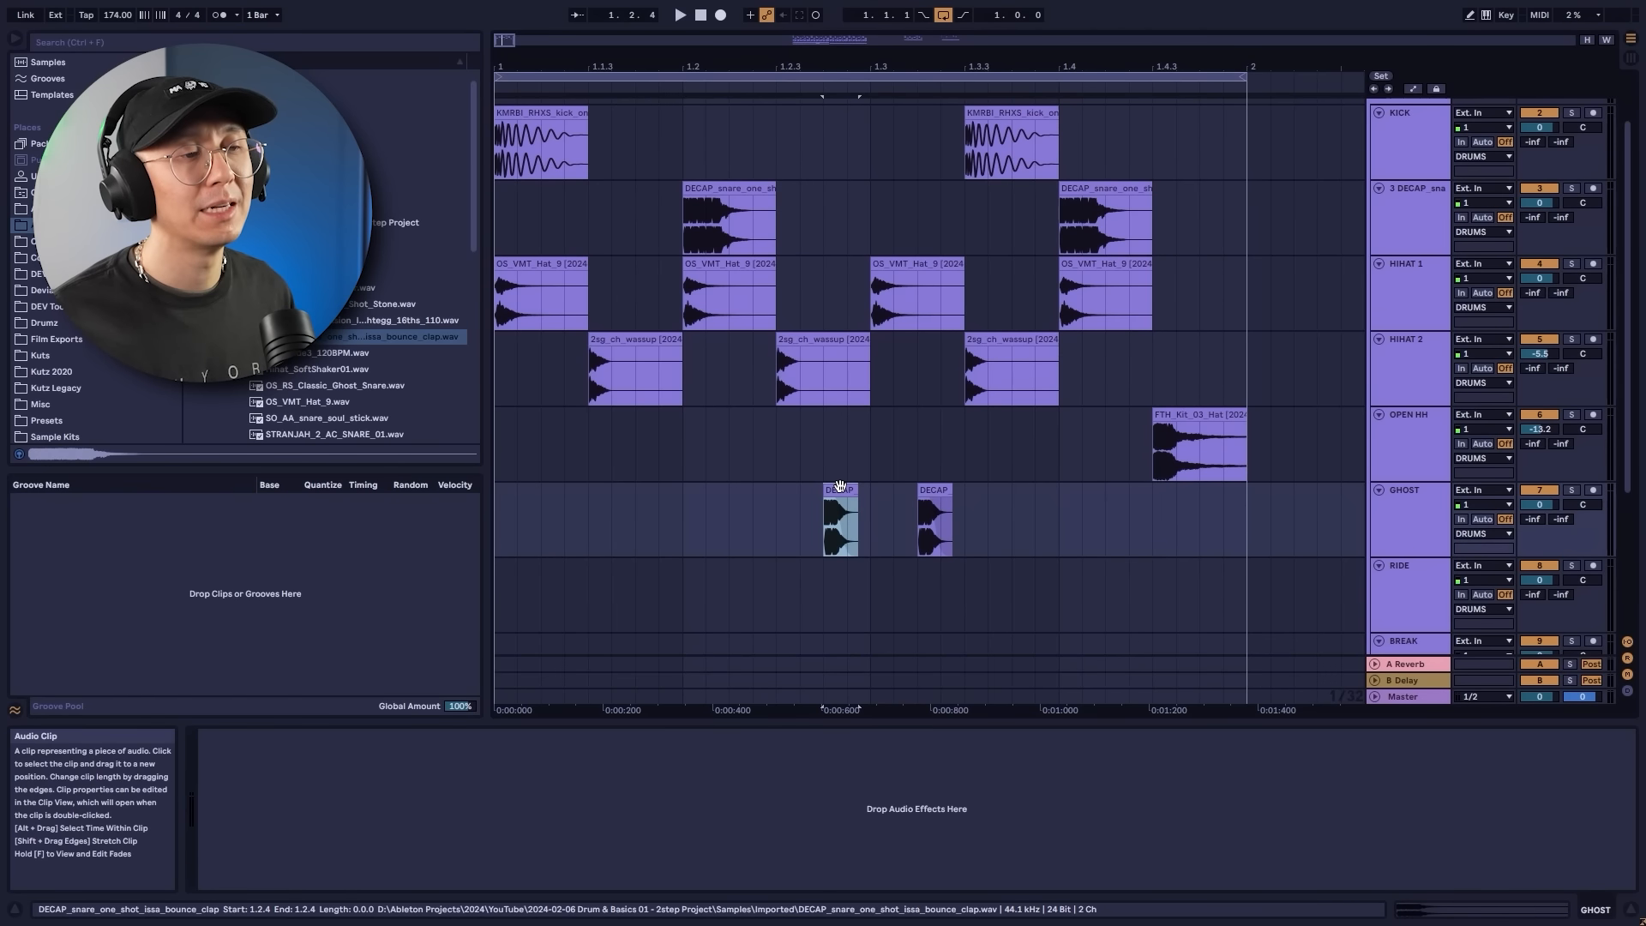
Turn off warping for both ghost snare clips on GHOST and raise their pitch by 3 semitones.
left_click(940, 488, "shift")
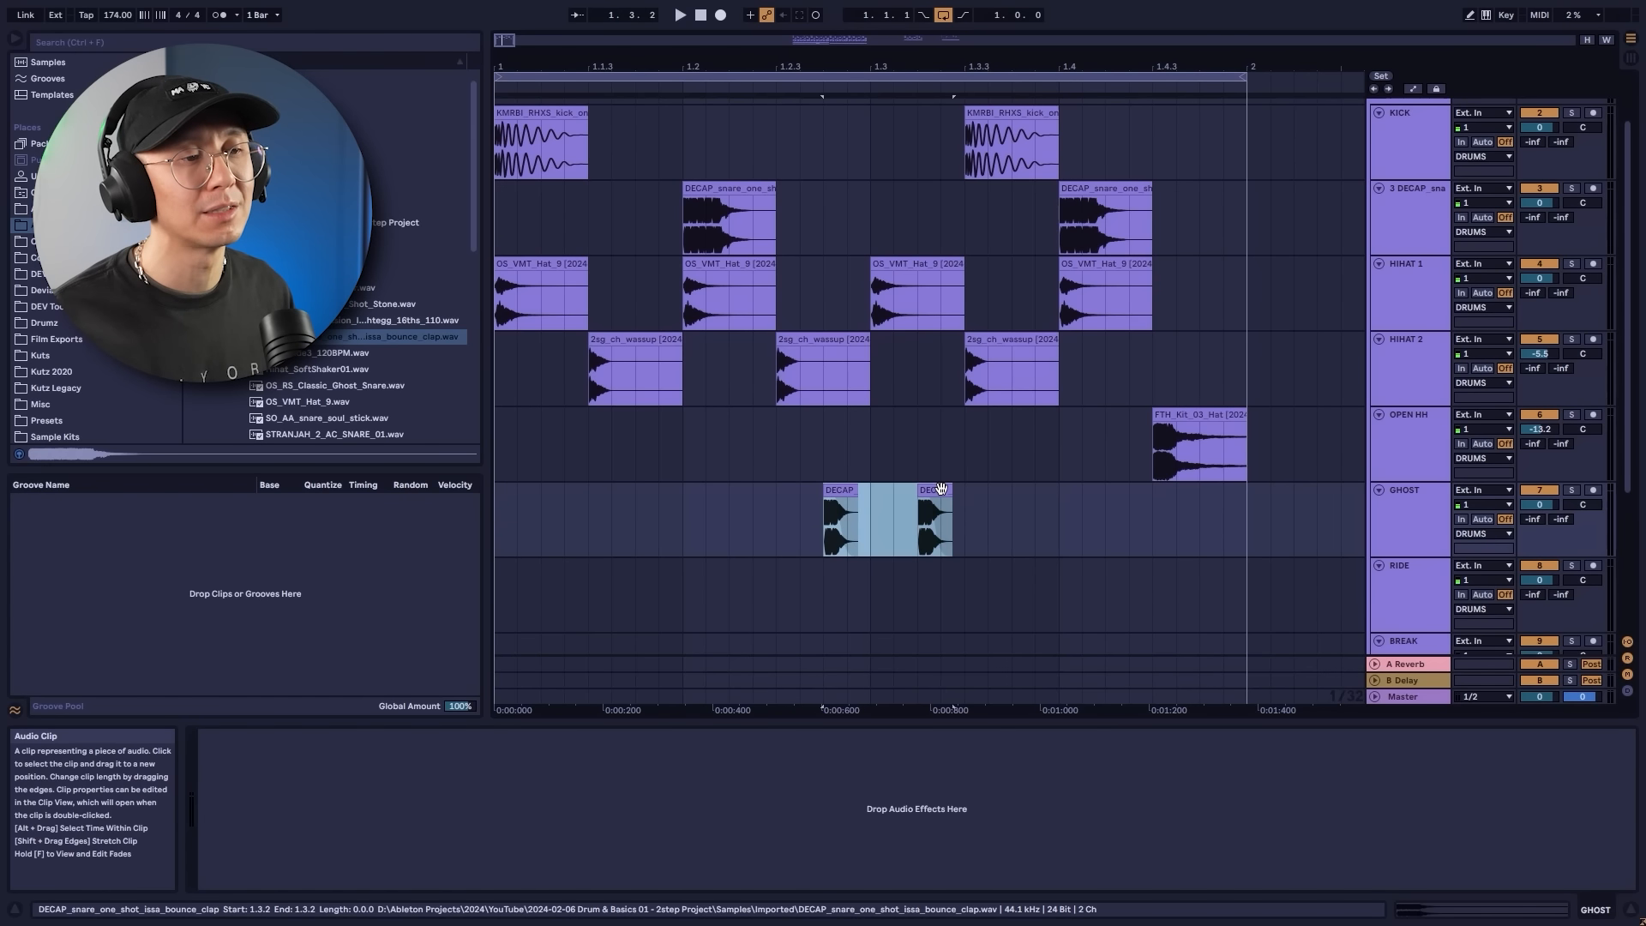
left_click_drag(1034, 511, 797, 505)
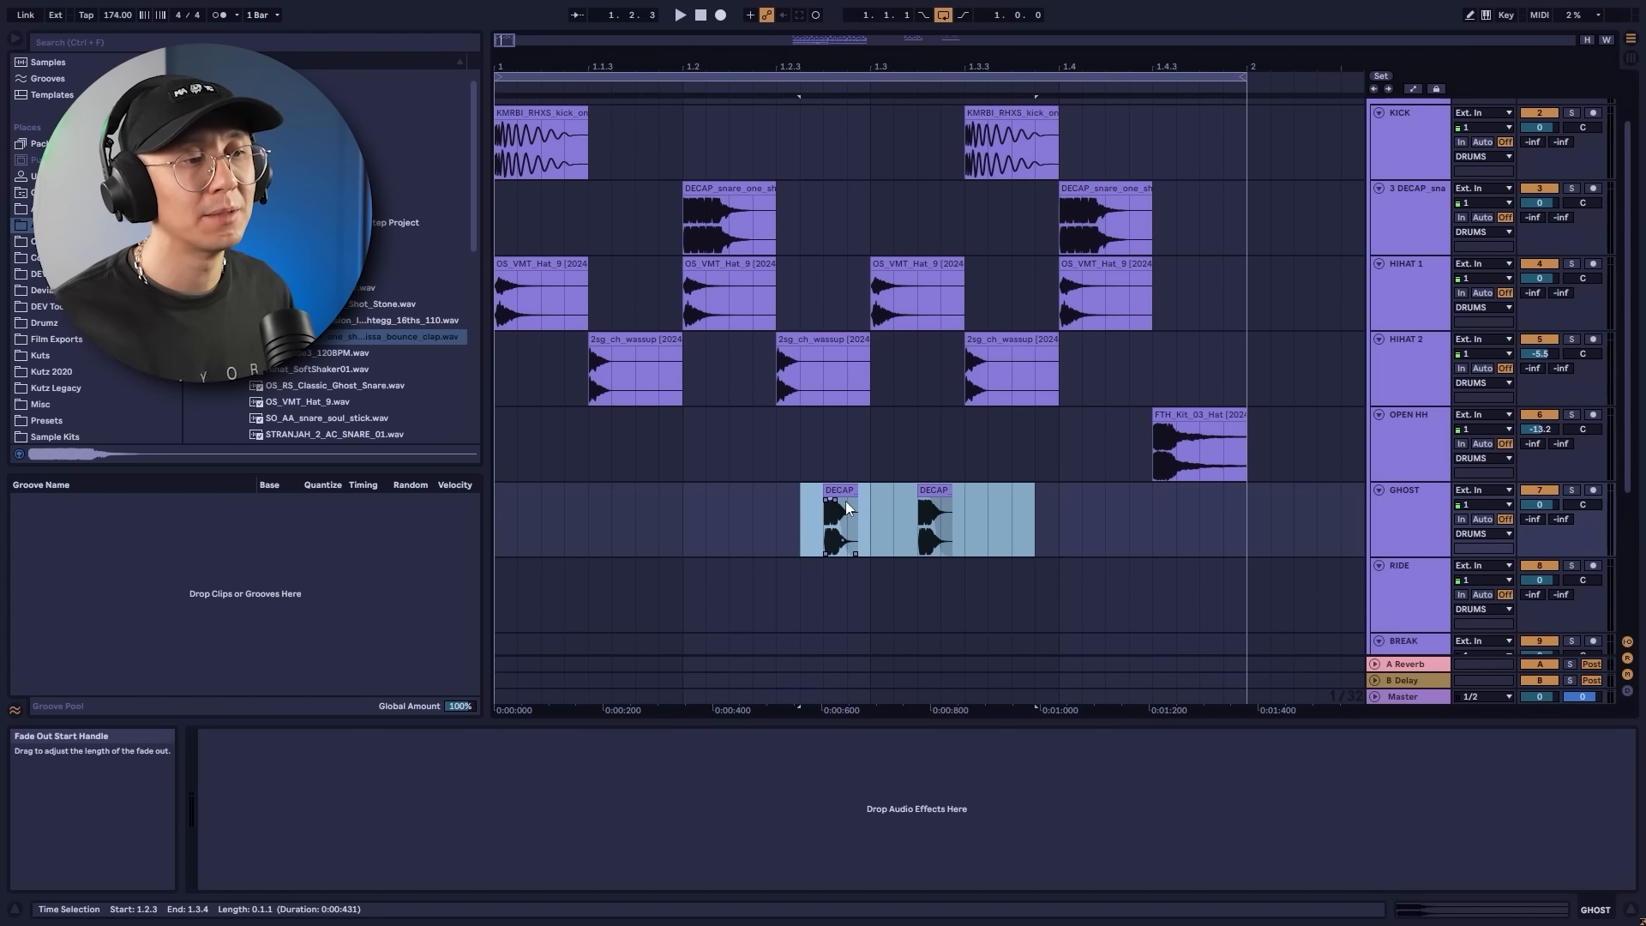
key("shift+Tab")
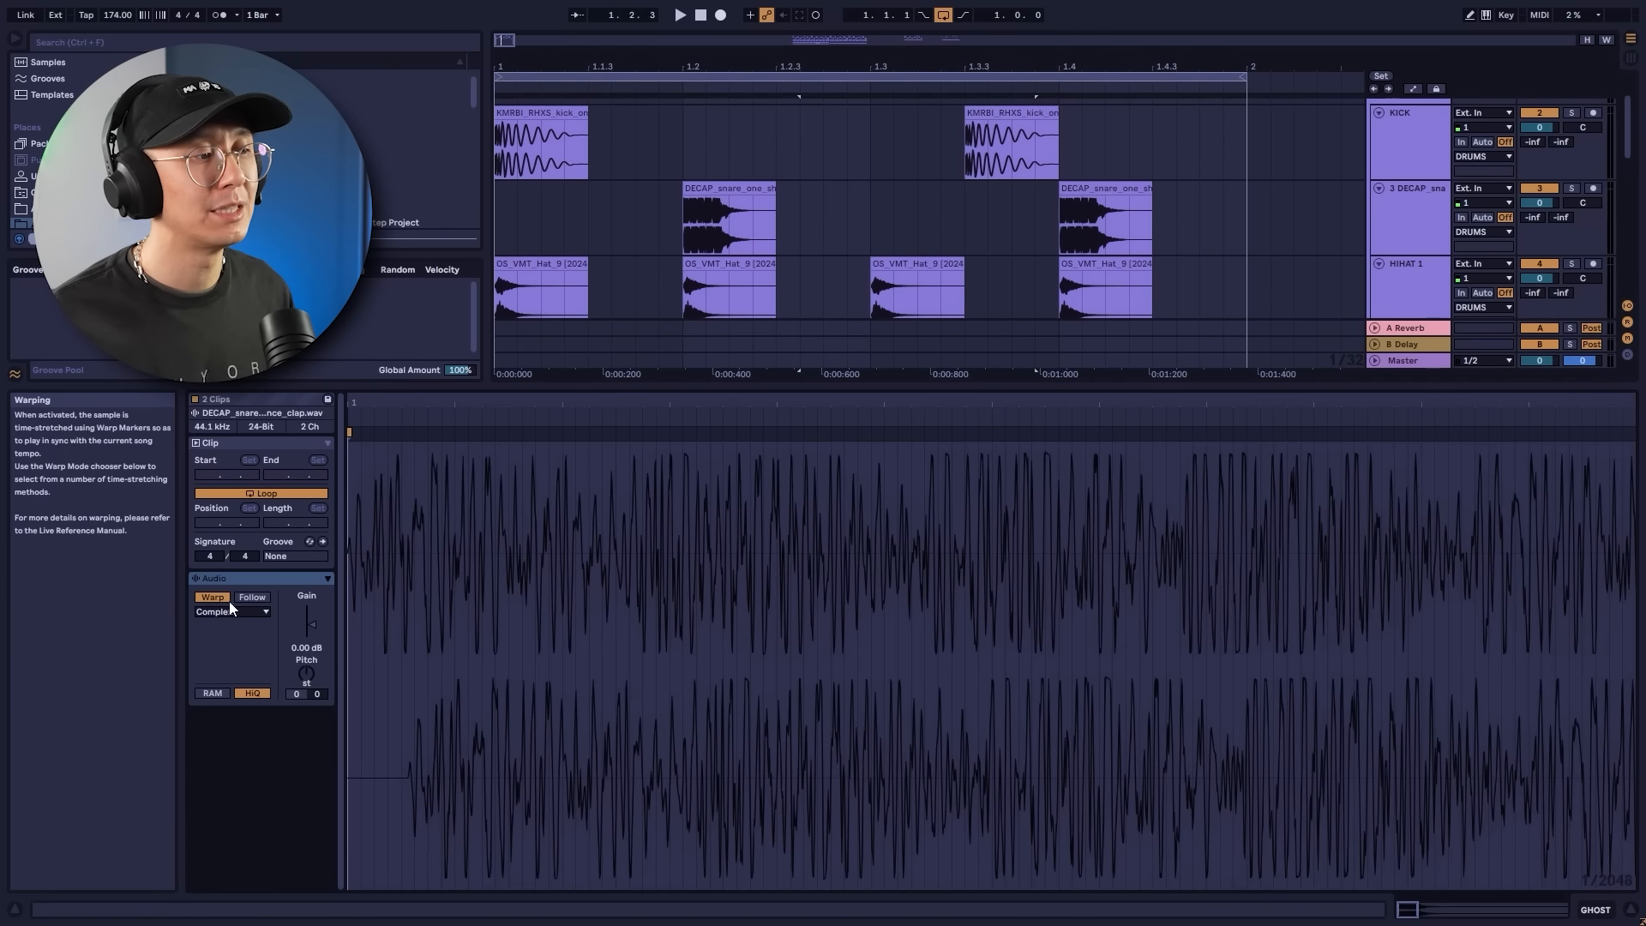
scroll(825, 235, "down", 6)
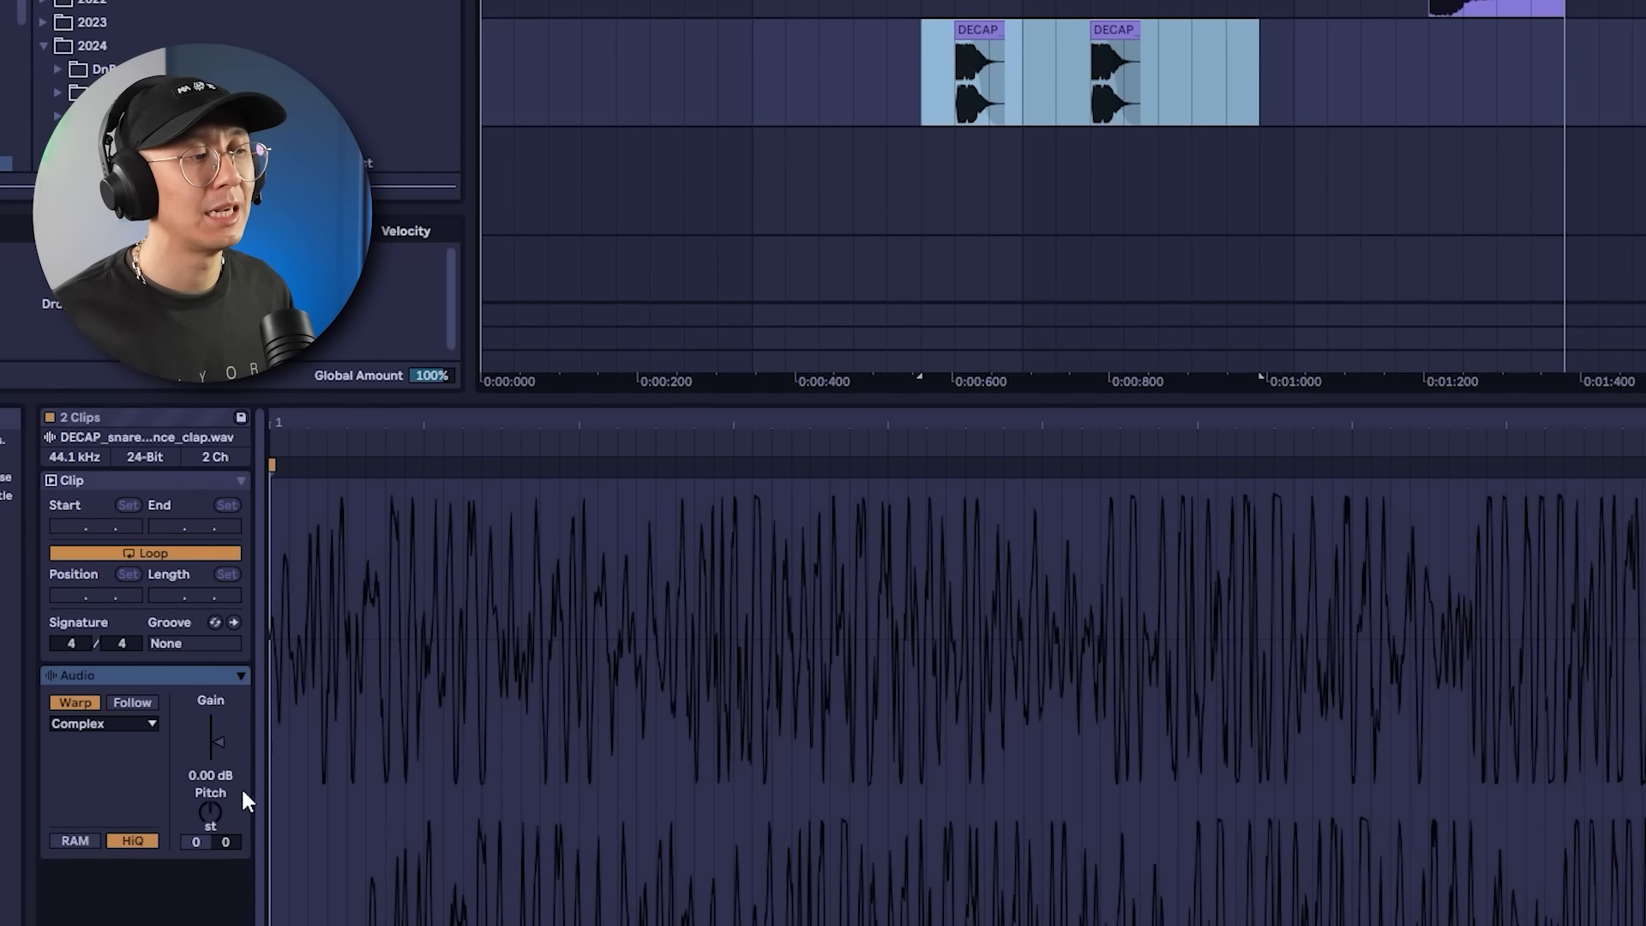
left_click(76, 702)
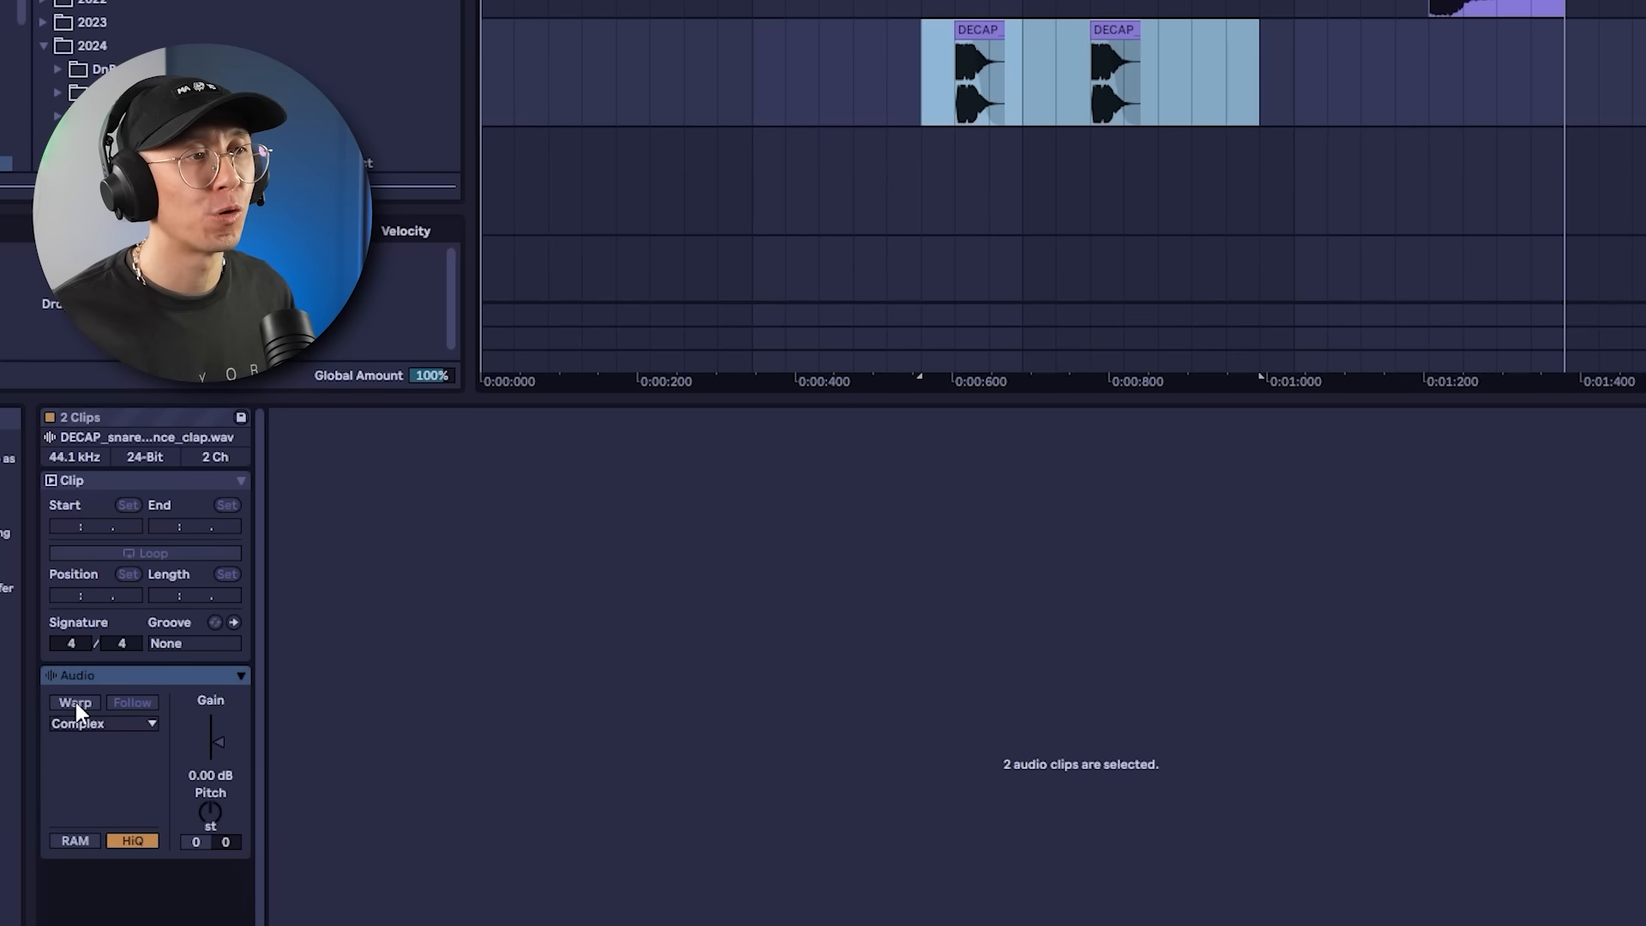
left_click(209, 811)
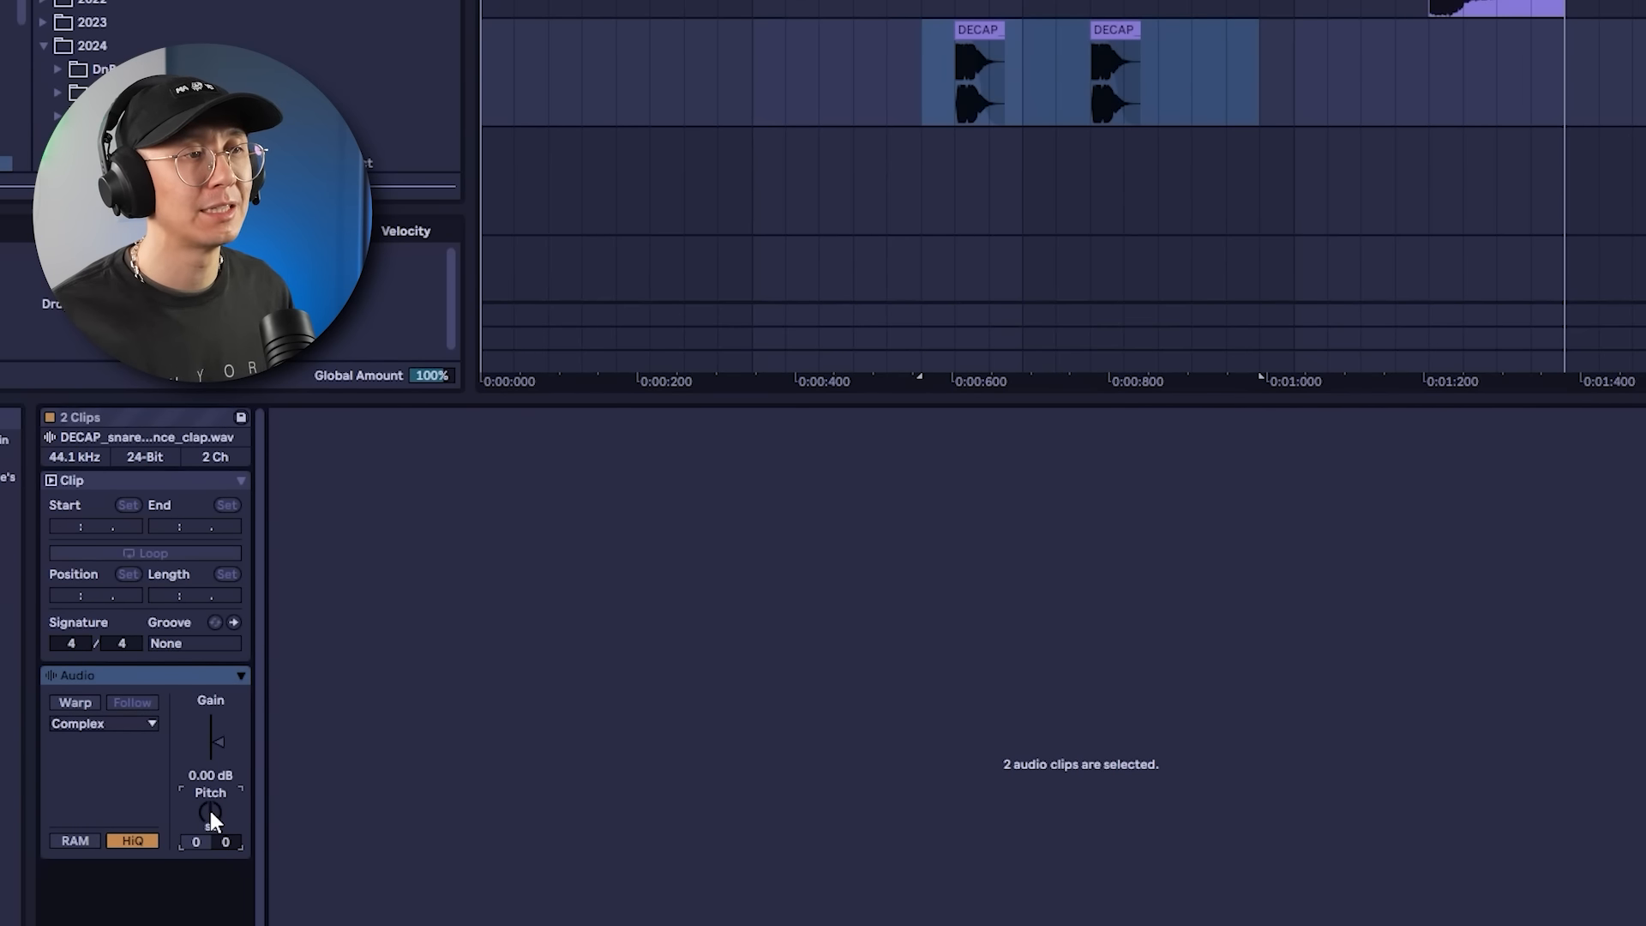
left_click_drag(210, 811, 210, 802)
key("Down")
key("Down")
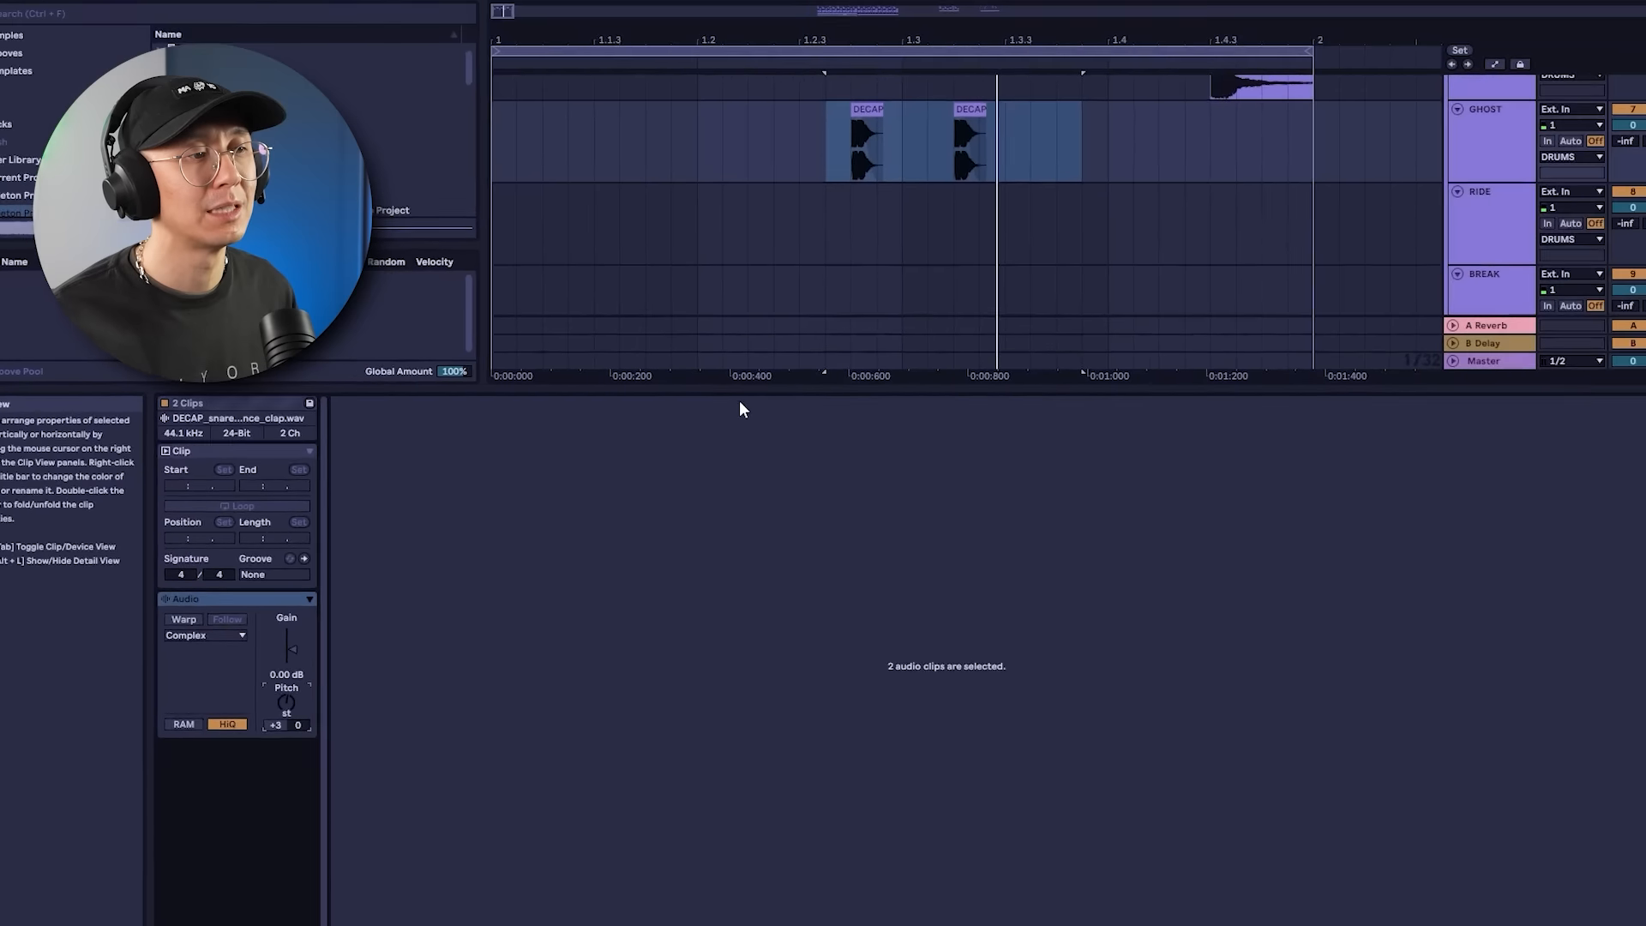
Play the loop from the start to hear the repitched ghost snares.
scroll(673, 476, "up", 5)
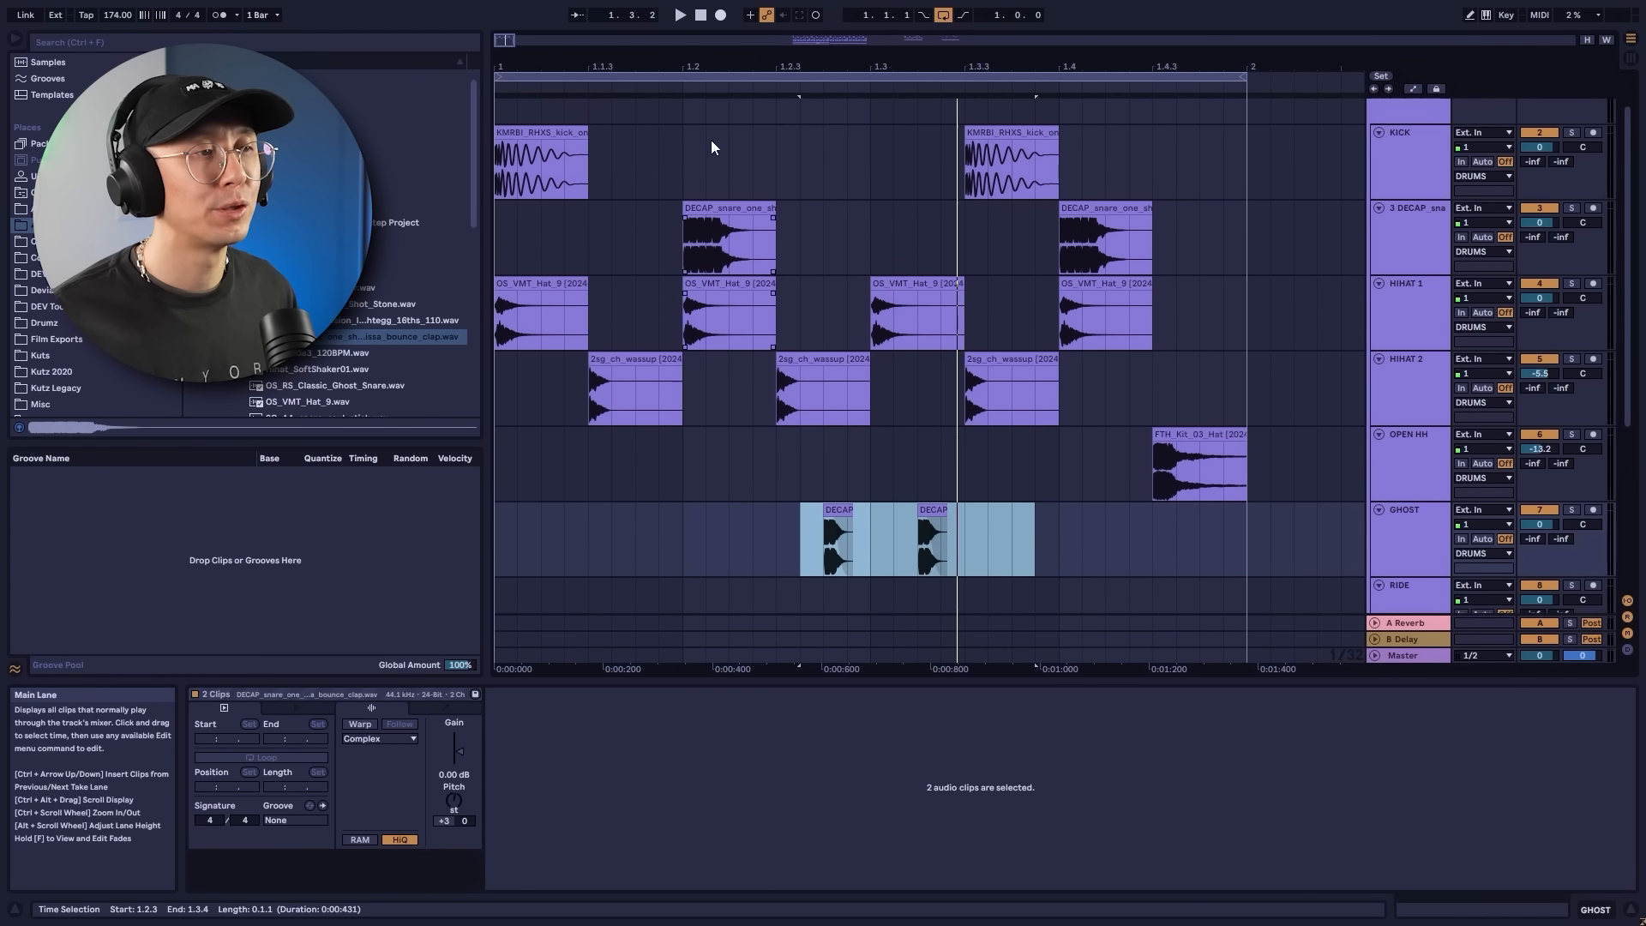
left_click(711, 225)
left_click(497, 565)
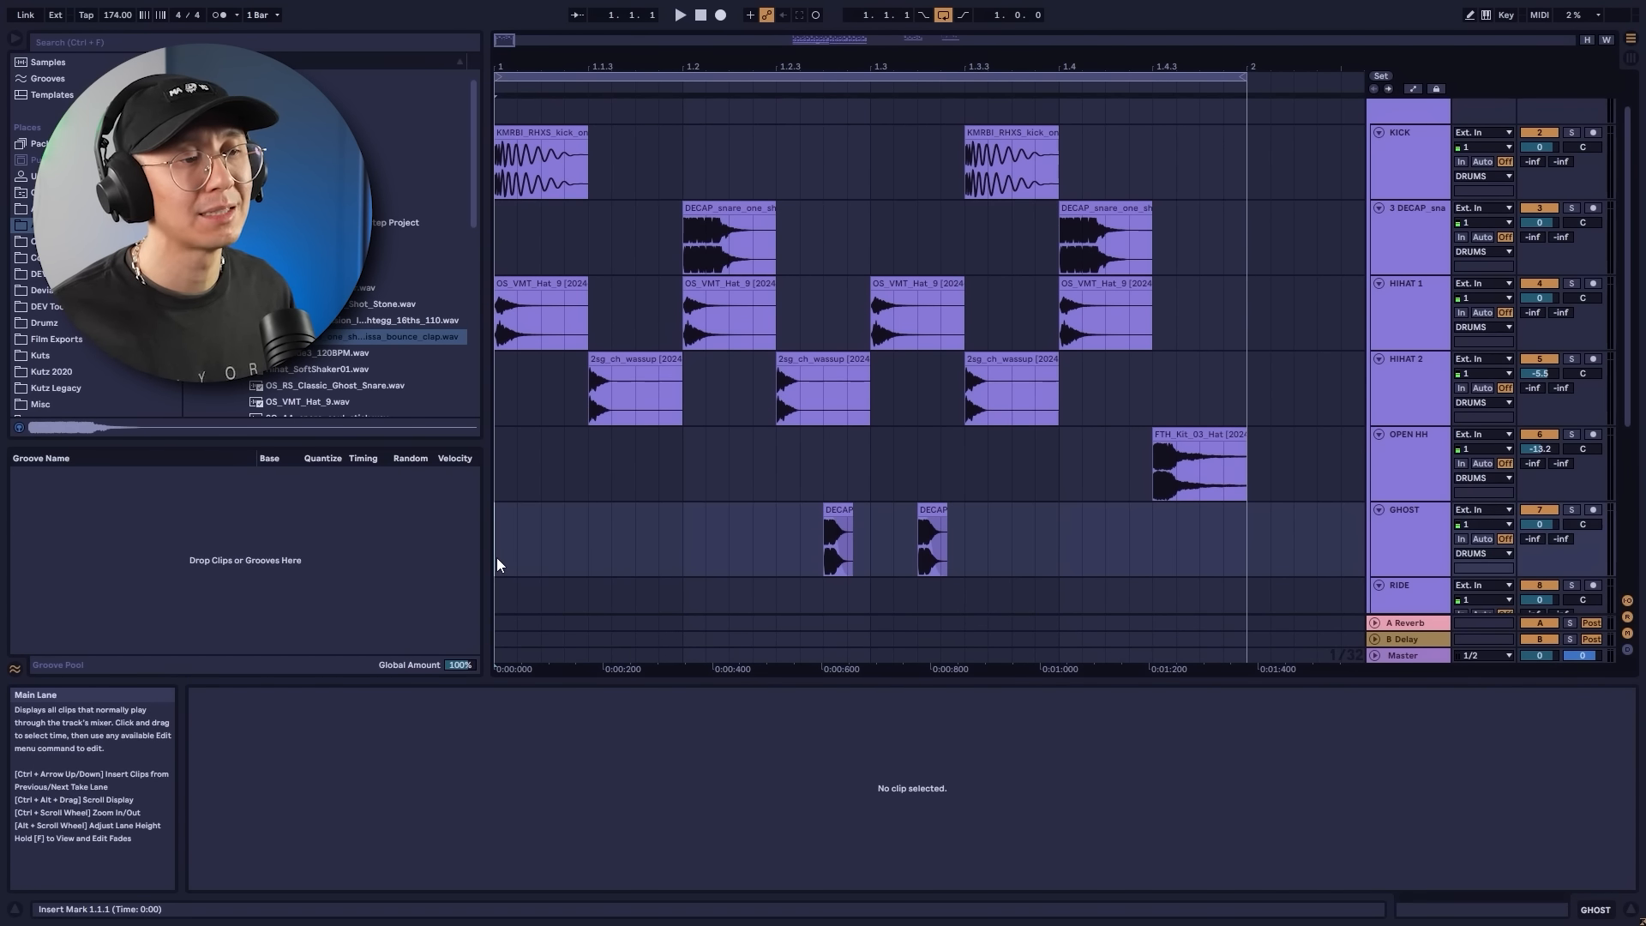
key("space")
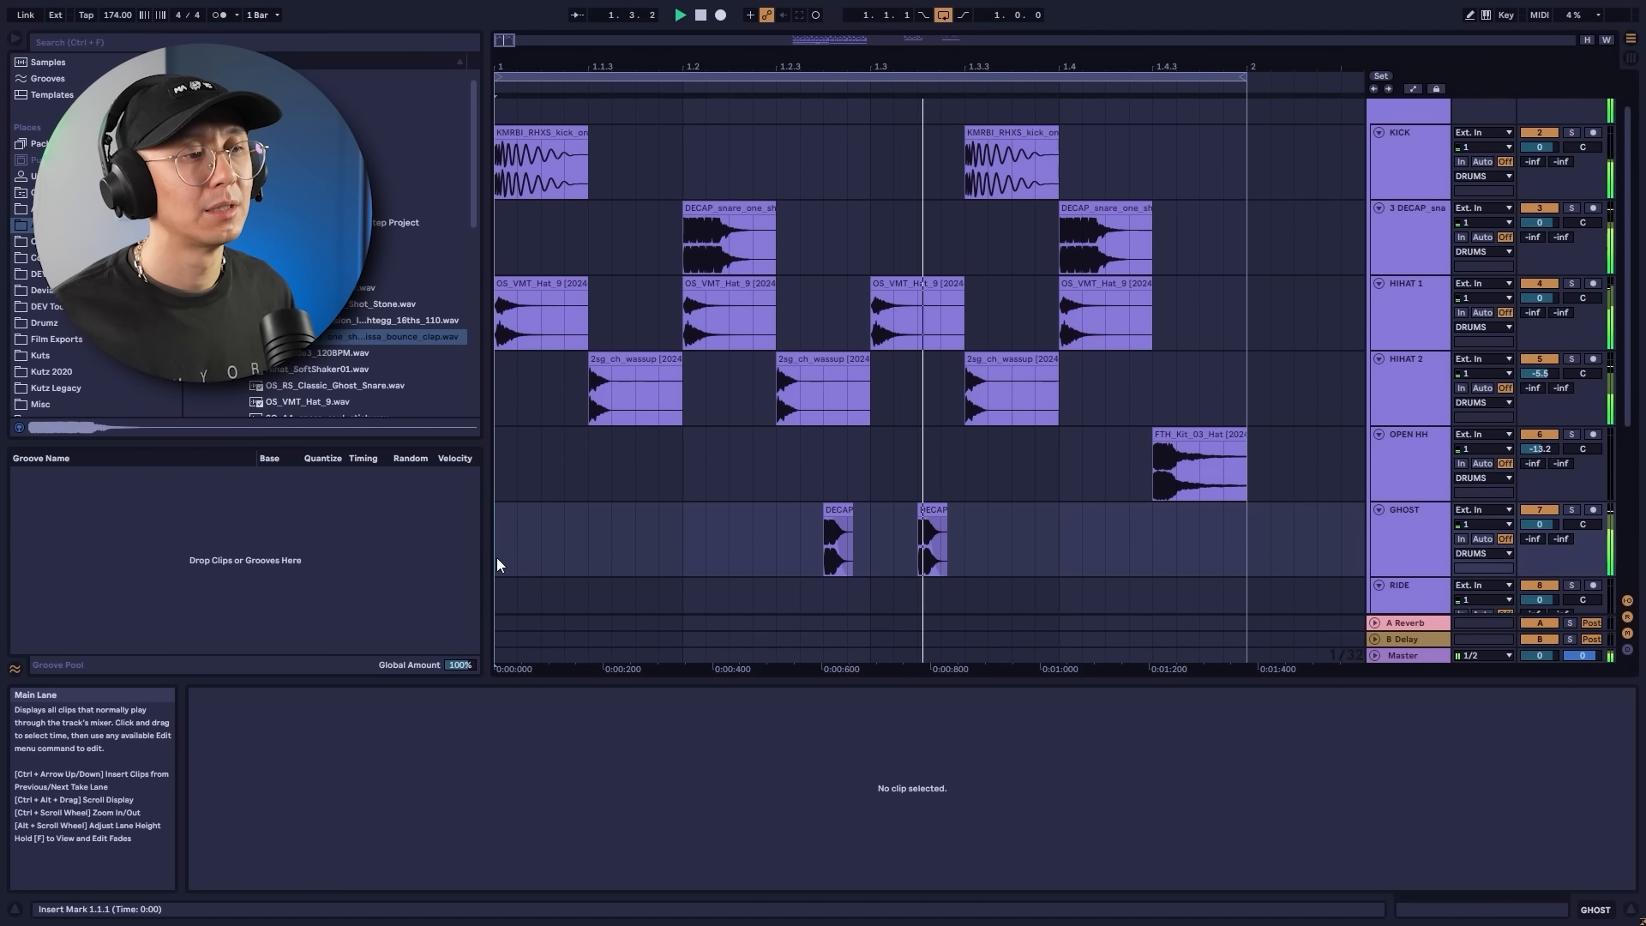
key("space")
Lower the clip gain of both ghost snares to -6 dB and play the loop from the start.
left_click_drag(729, 540, 1032, 543)
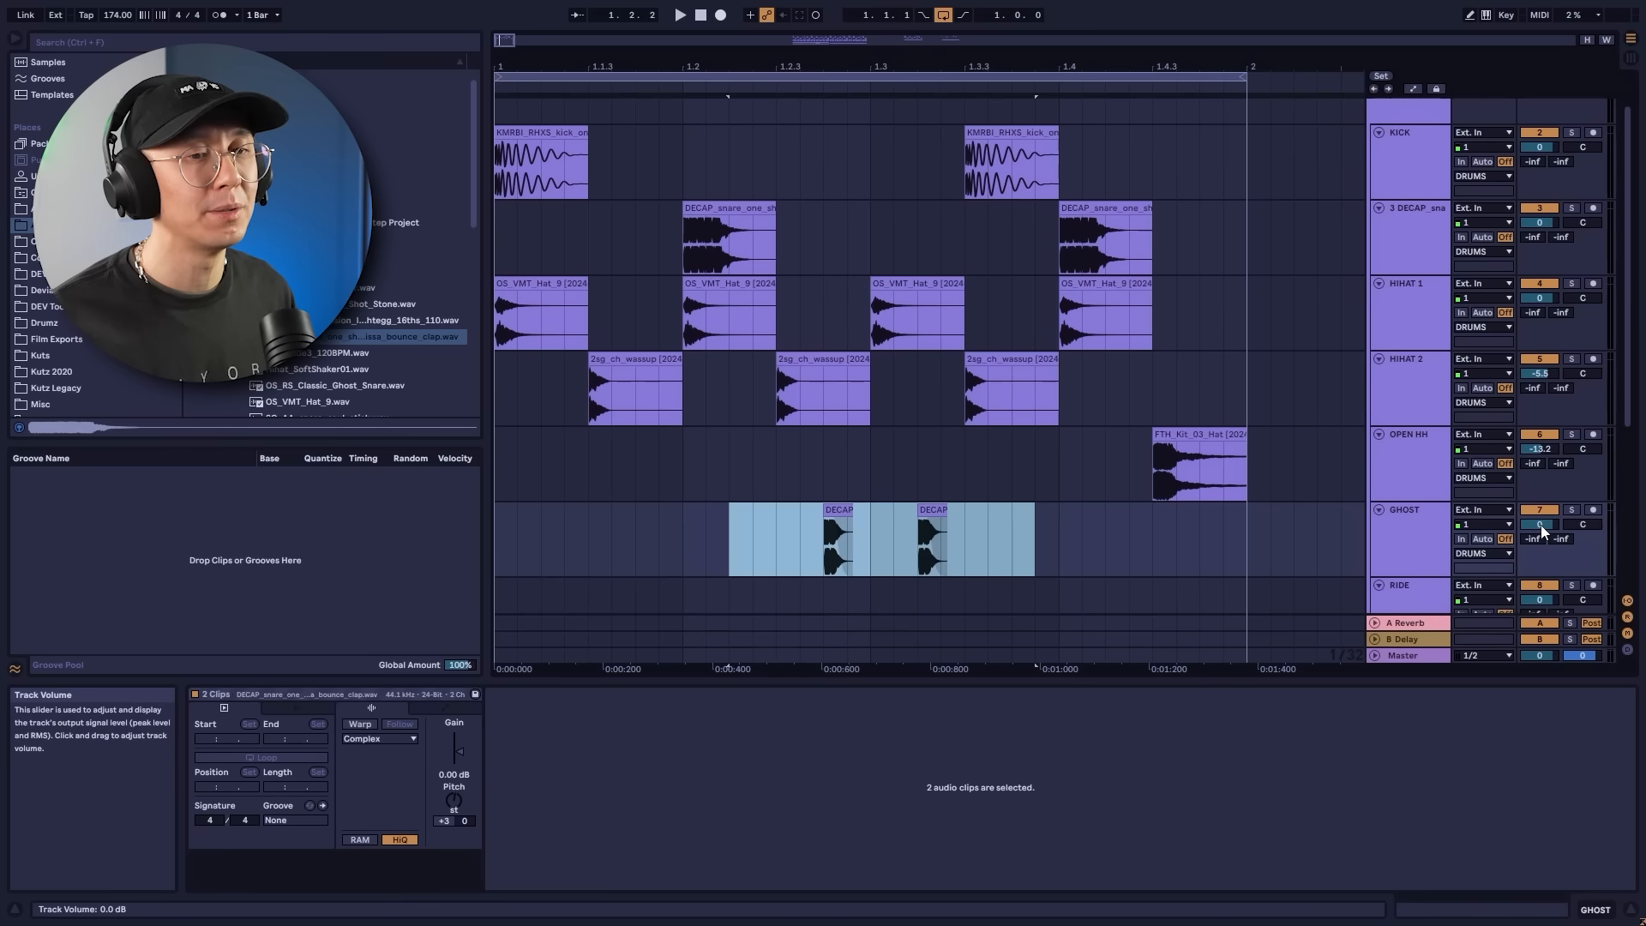
key("shift+Tab")
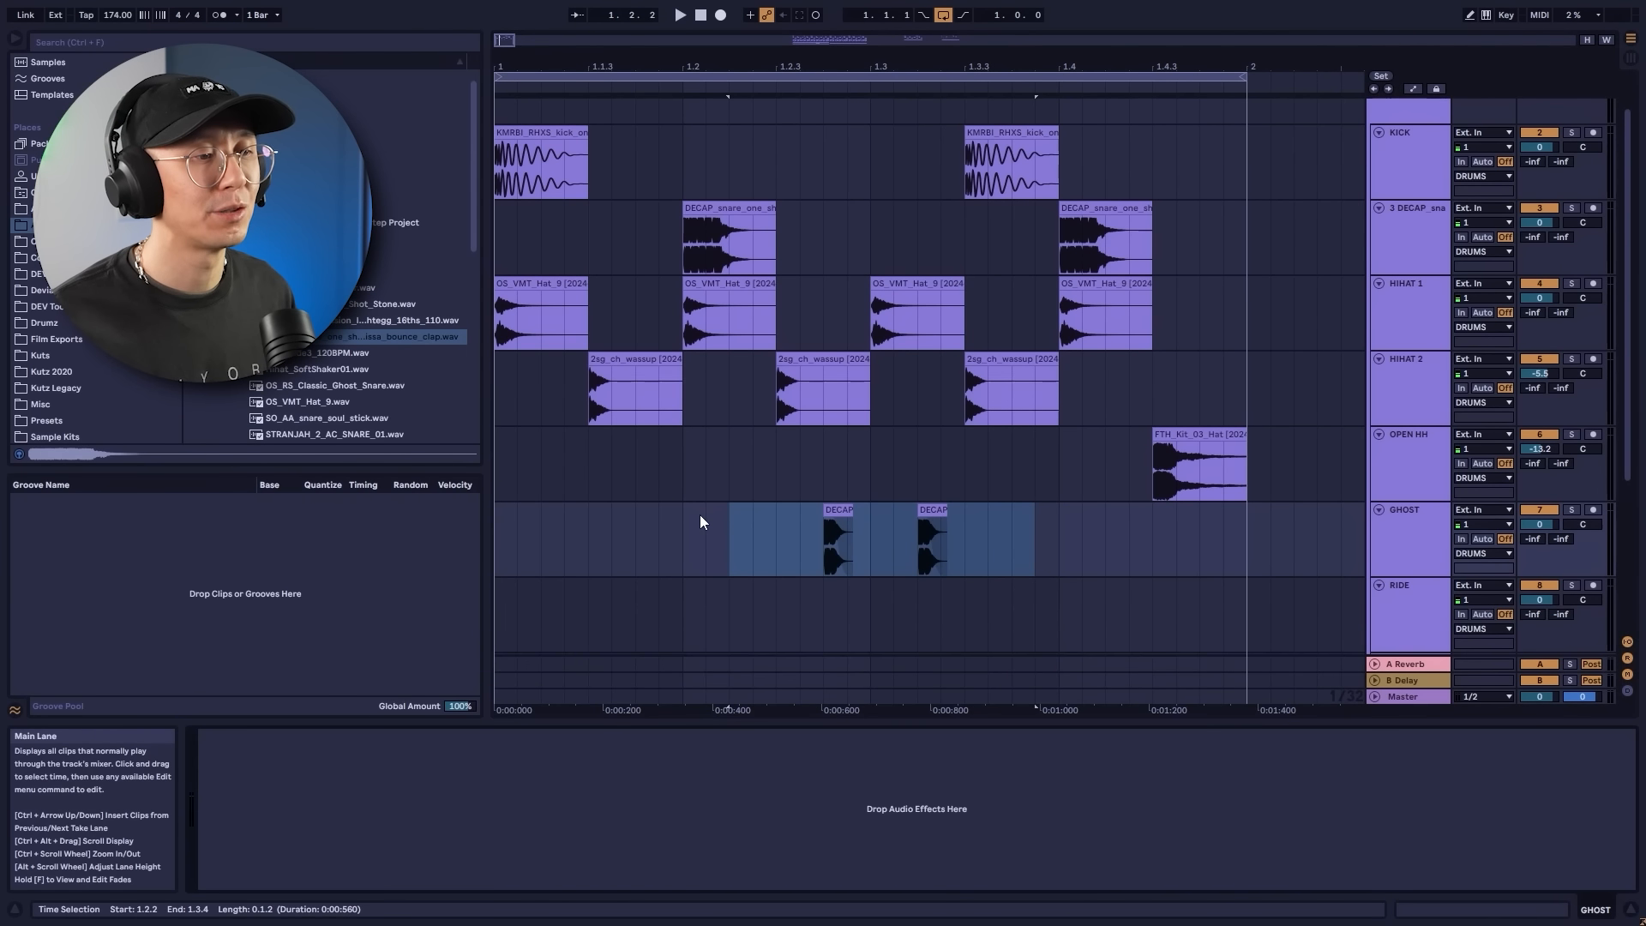
key("shift+Tab")
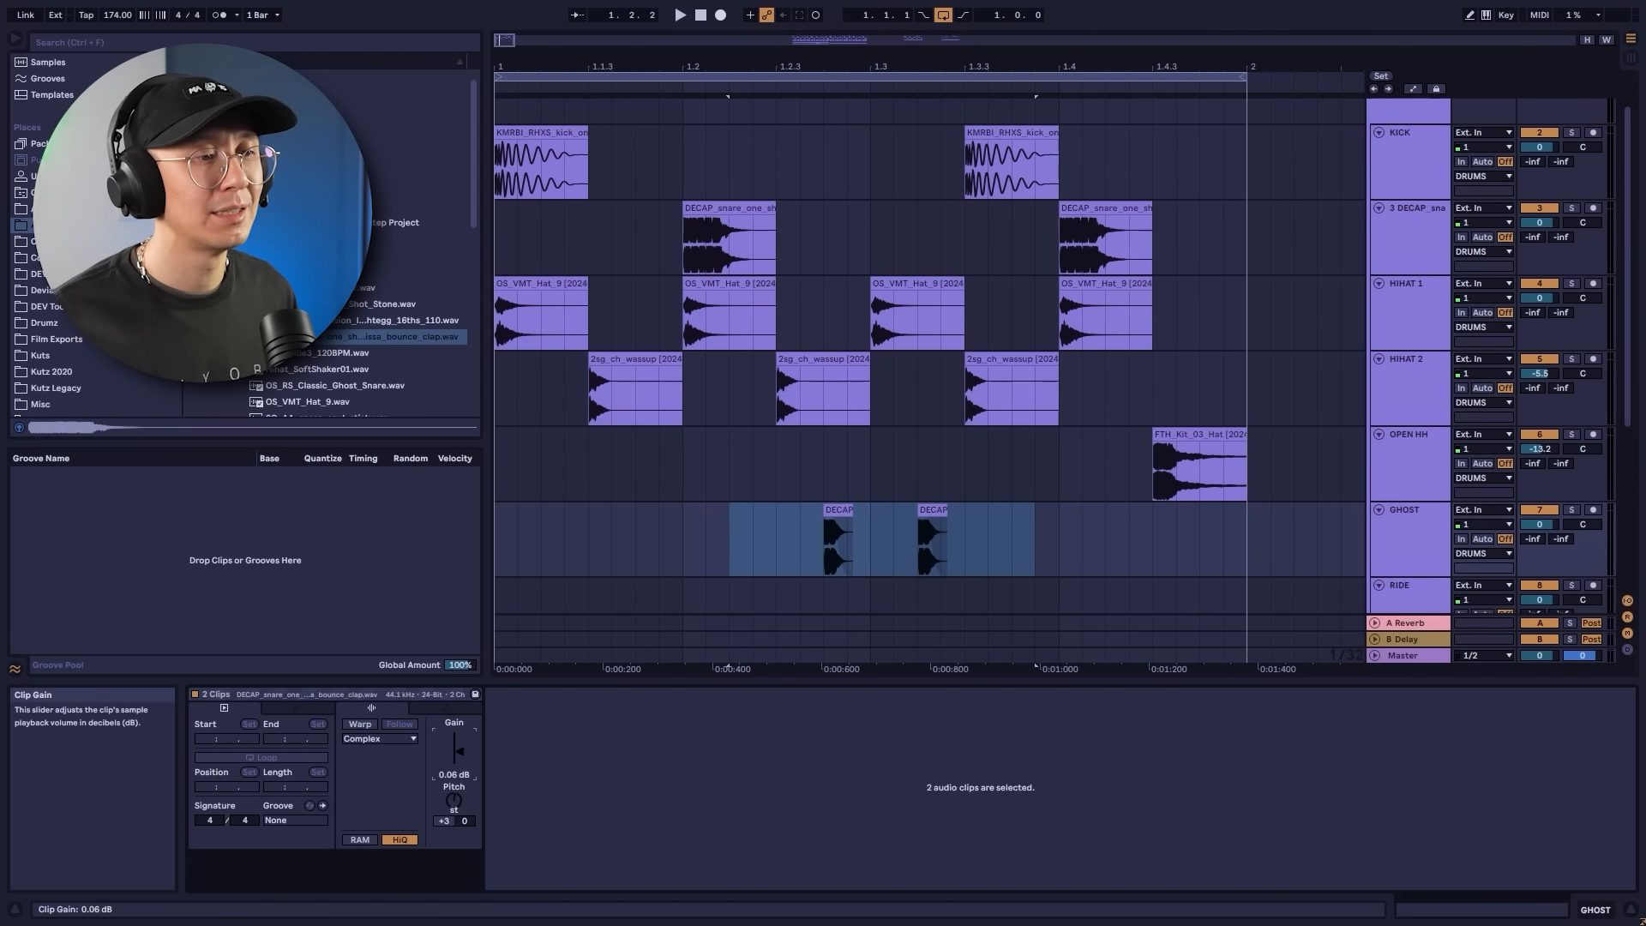
left_click_drag(460, 751, 459, 756)
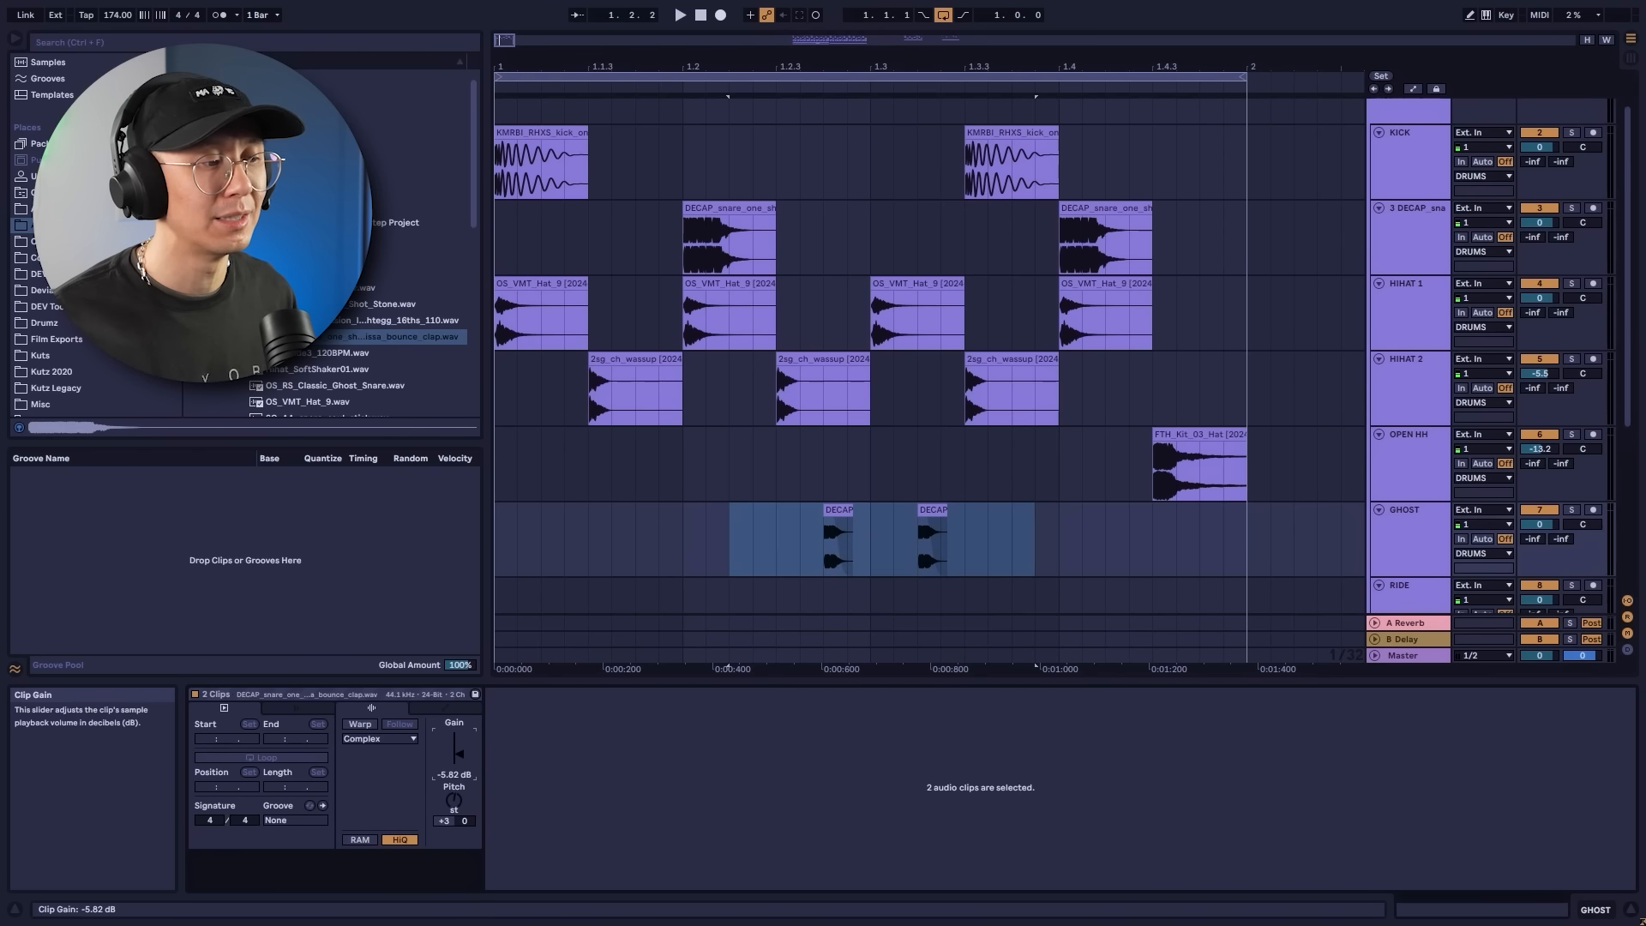
left_click_drag(452, 776, 452, 781)
left_click(501, 548)
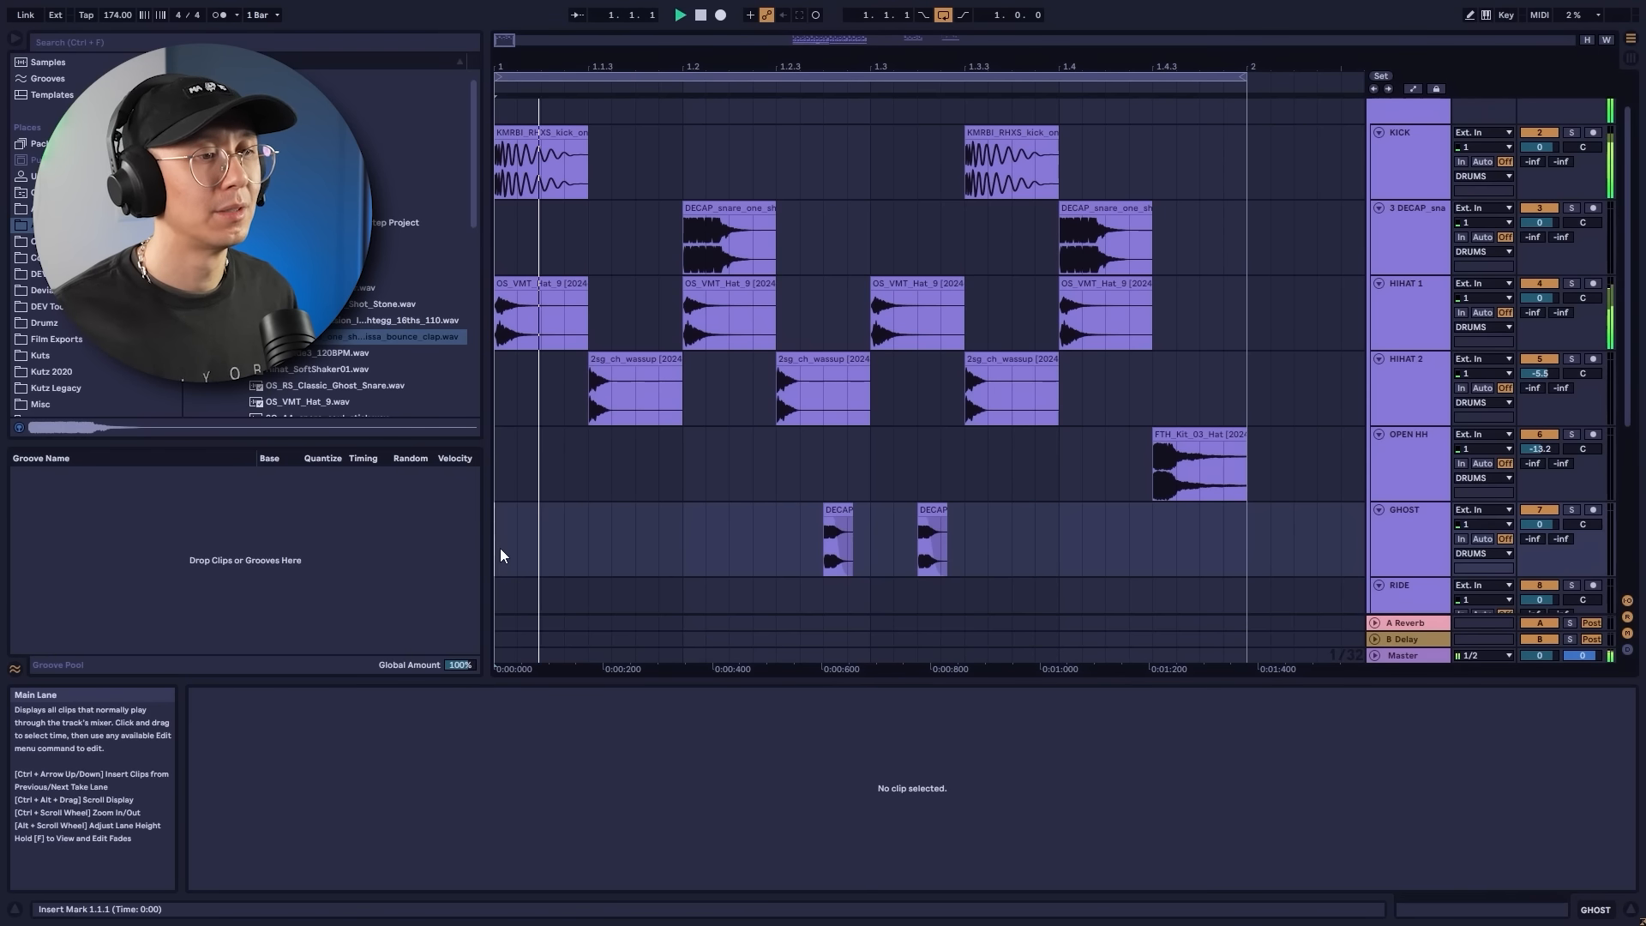
key("space")
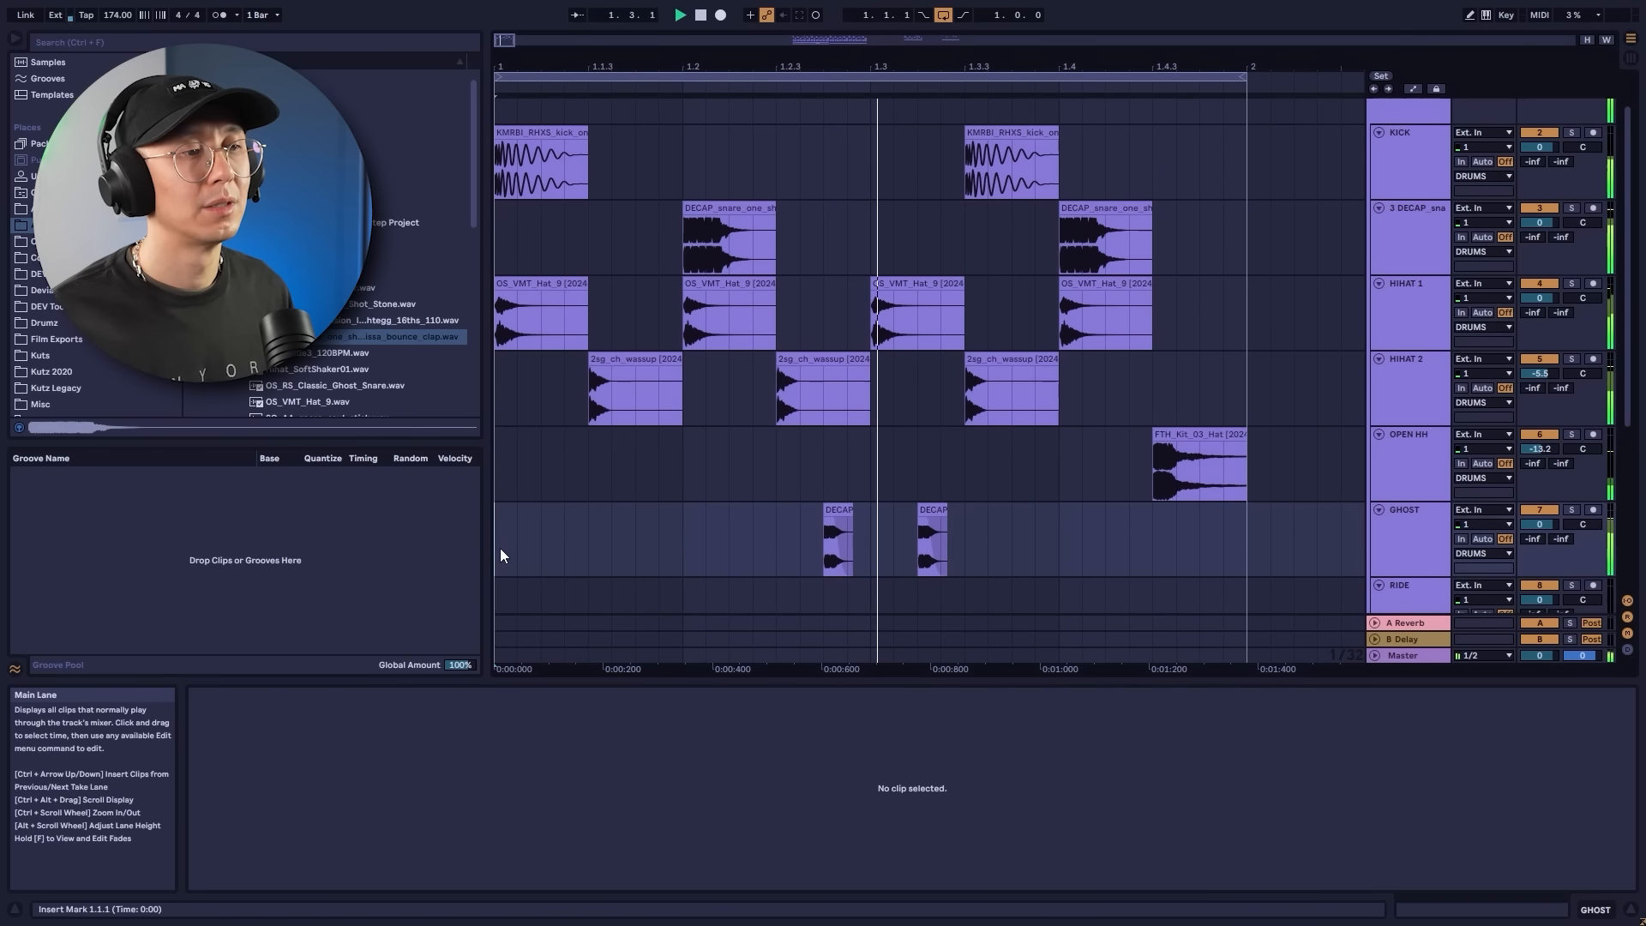
key("space")
Replace both ghost snares with the OS_RS_Classic_Ghost_Snare sample at 1.2.4 on GHOST, cut to end at 1.3.1.
left_click_drag(706, 540, 1003, 557)
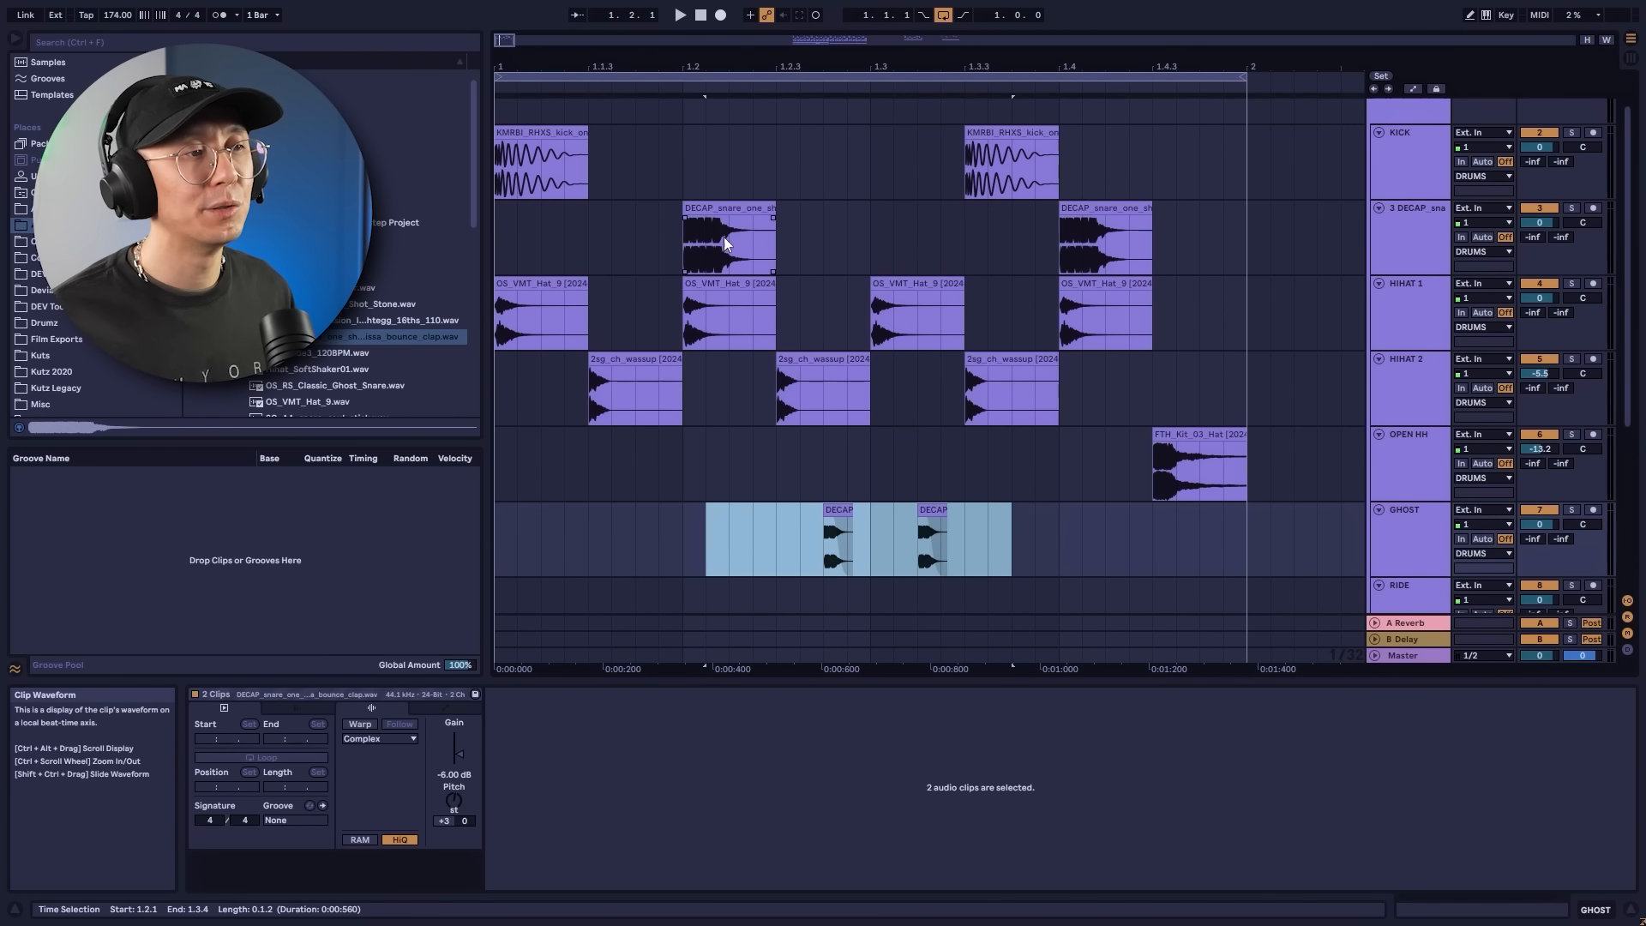
left_click_drag(1036, 528, 776, 504)
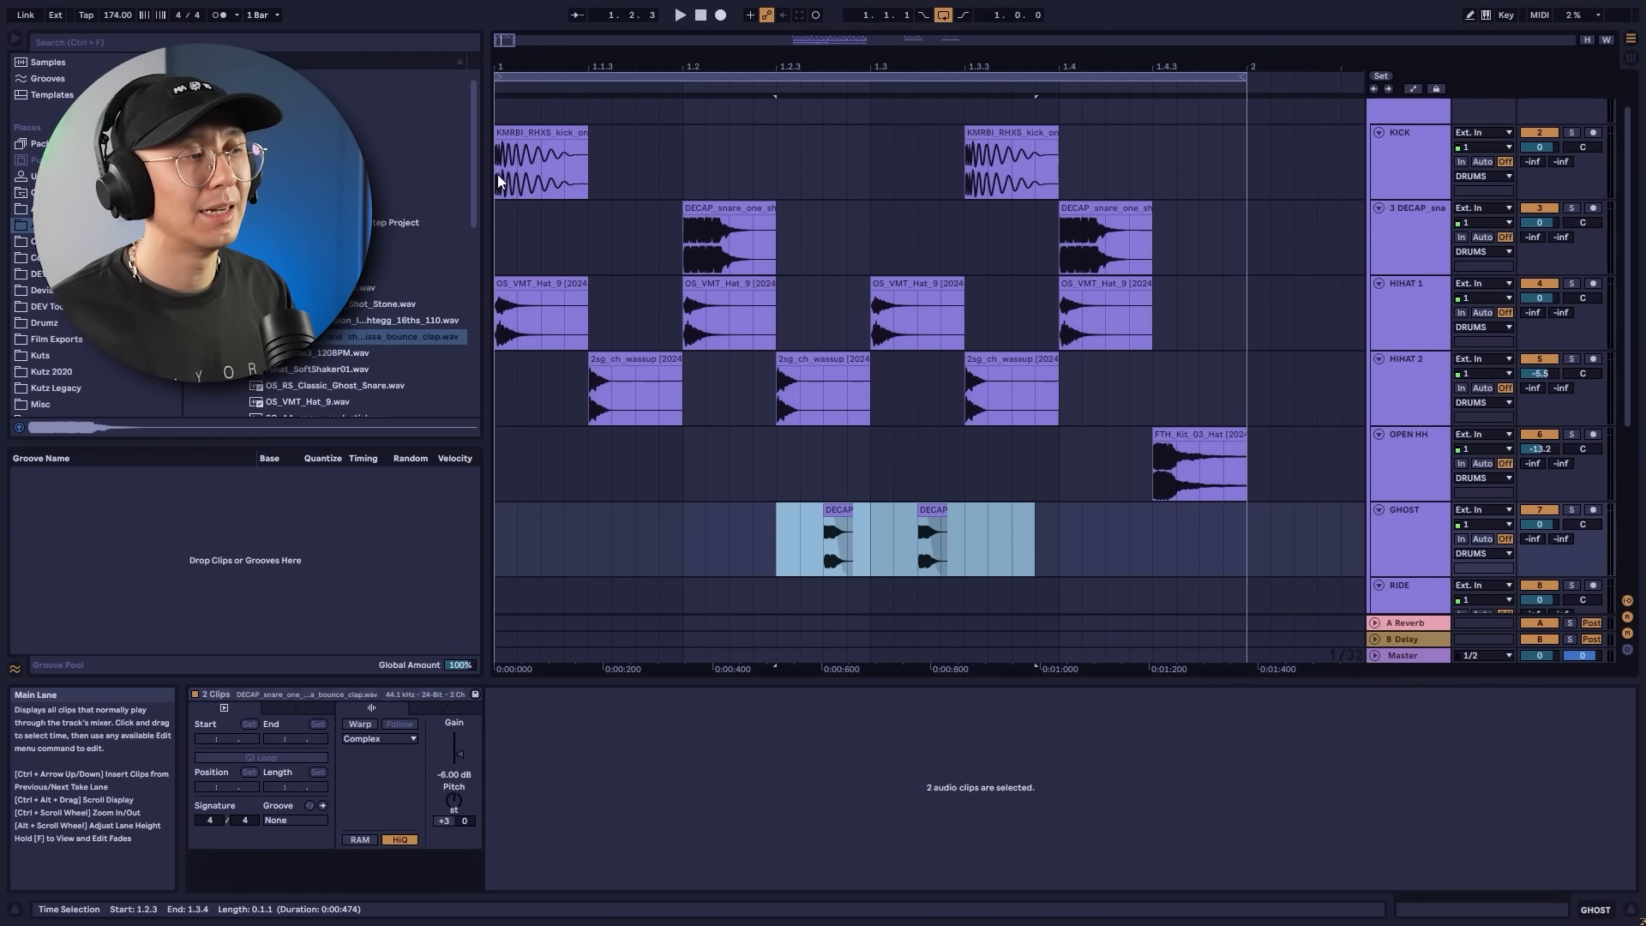
scroll(477, 163, "down", 3)
key("Delete")
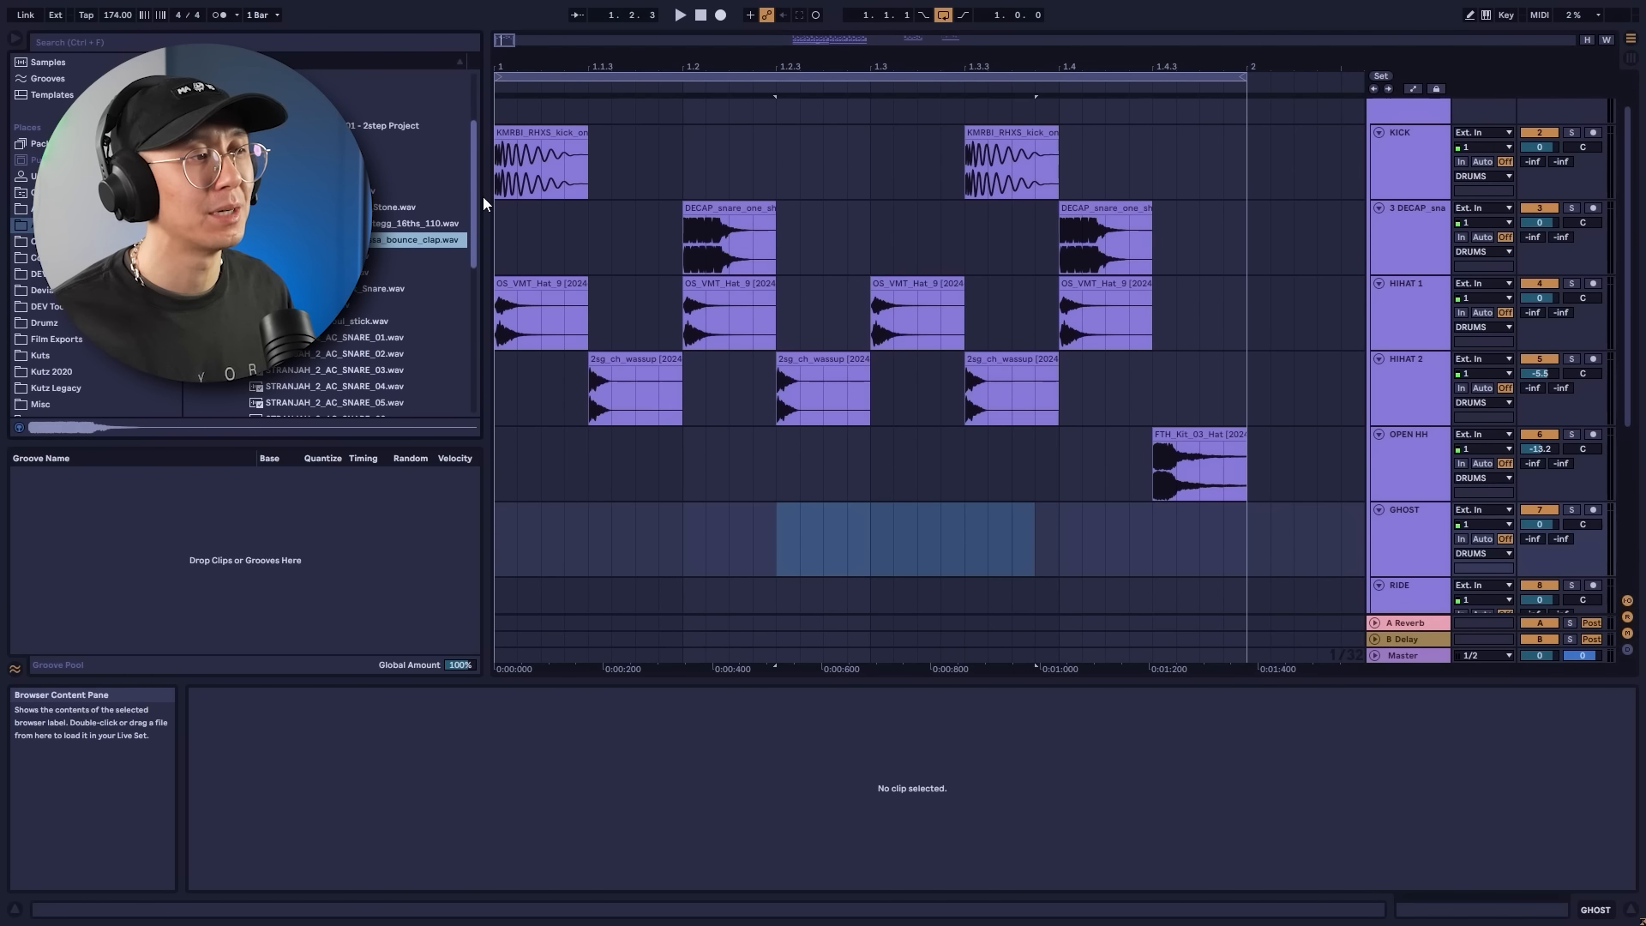
left_click_drag(377, 289, 826, 540)
left_click_drag(991, 541, 1243, 545)
key("Delete")
left_click_drag(864, 548, 779, 548)
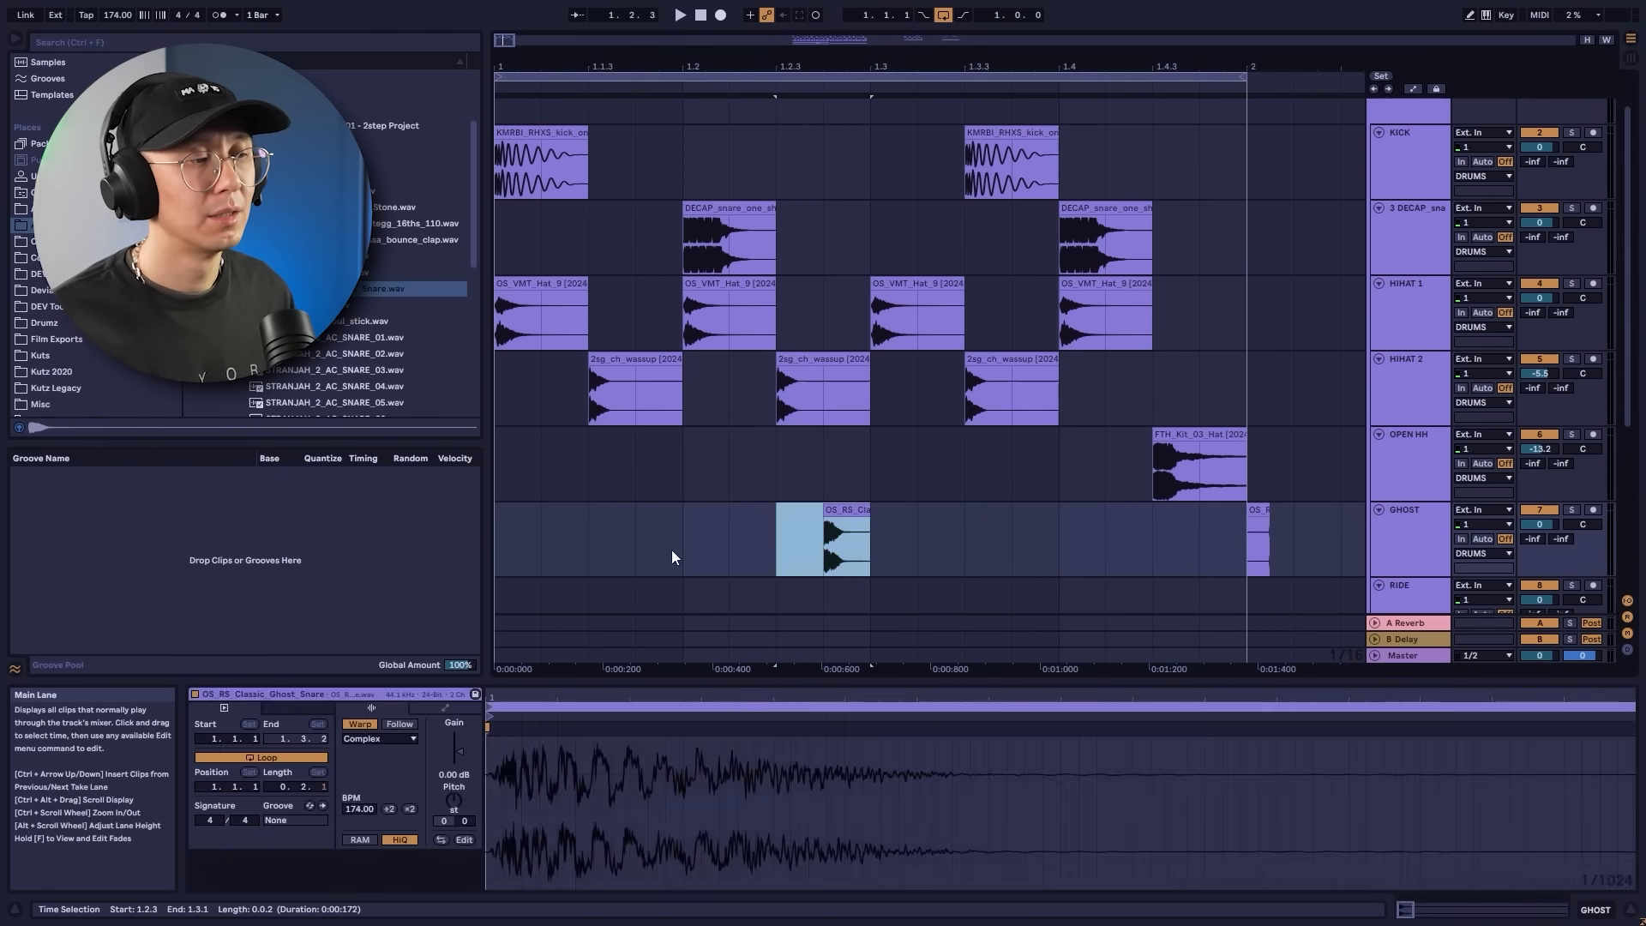
Play the loop from the start with the single ghost snare at 1.2.4.
left_click(509, 544)
key("space")
key("space")
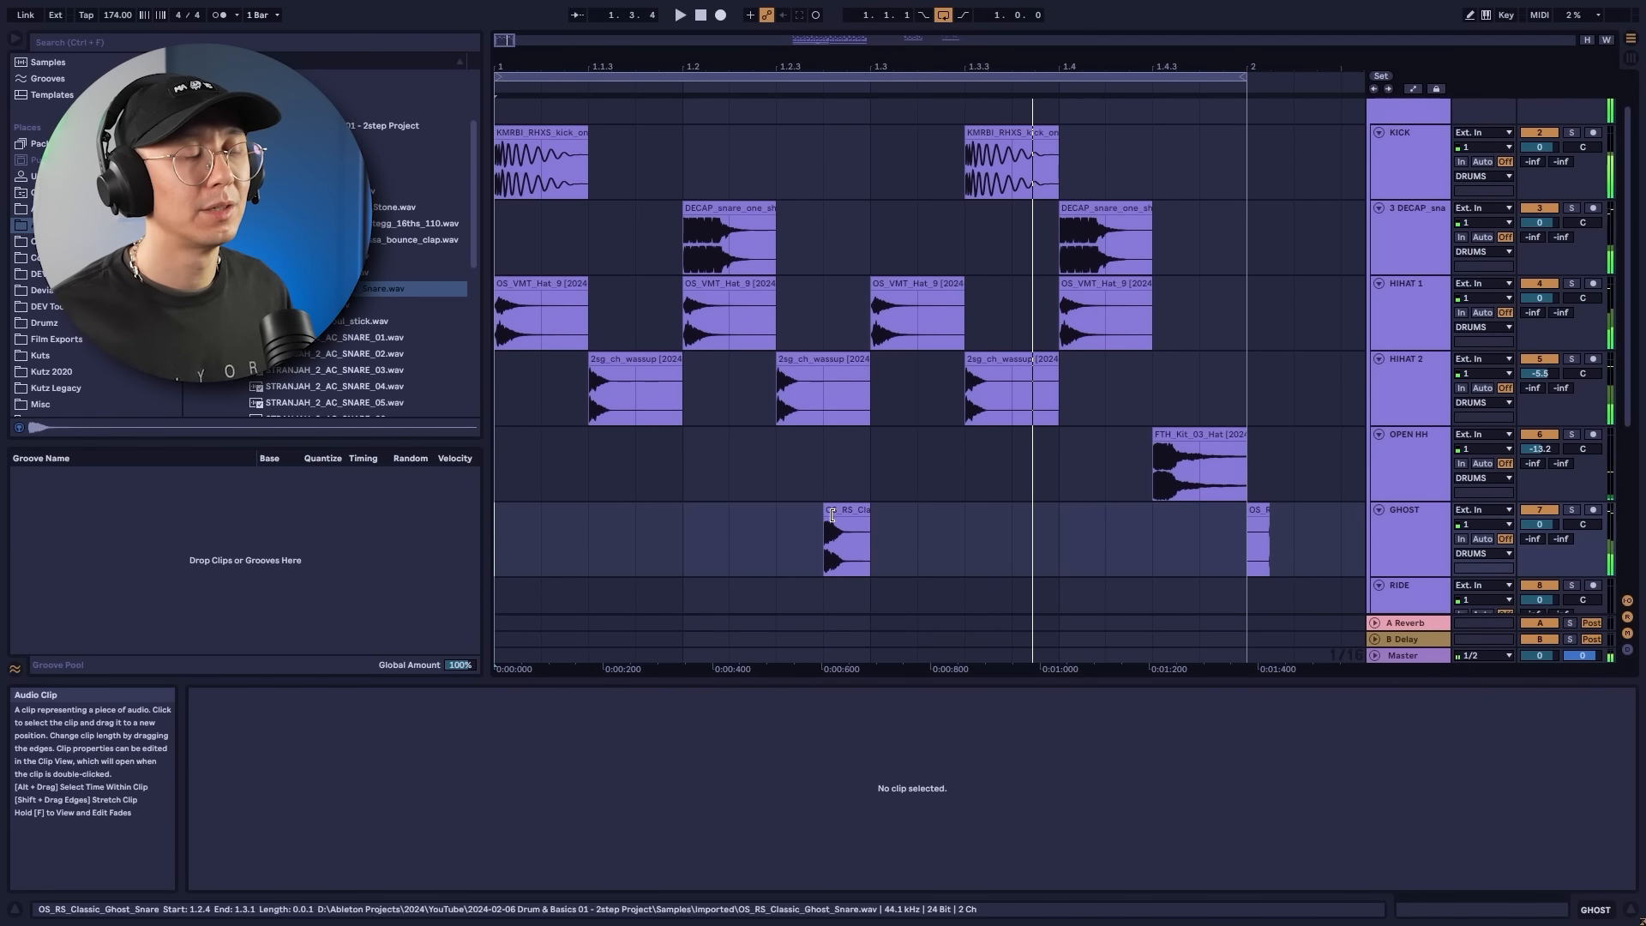
left_click(836, 510)
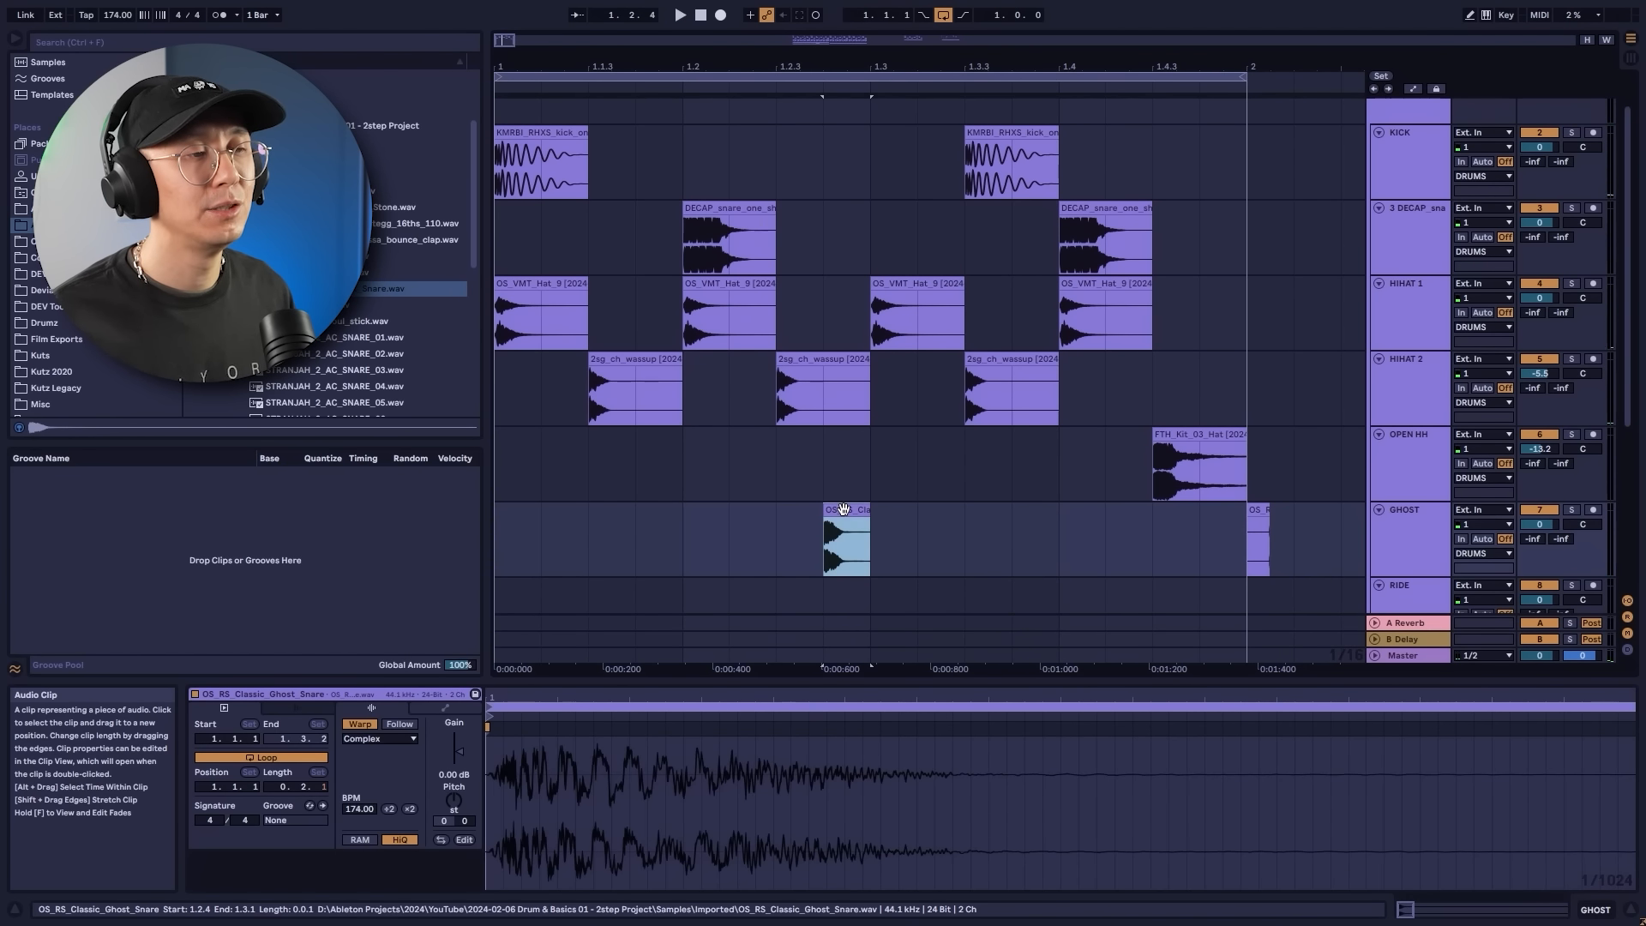
key("space")
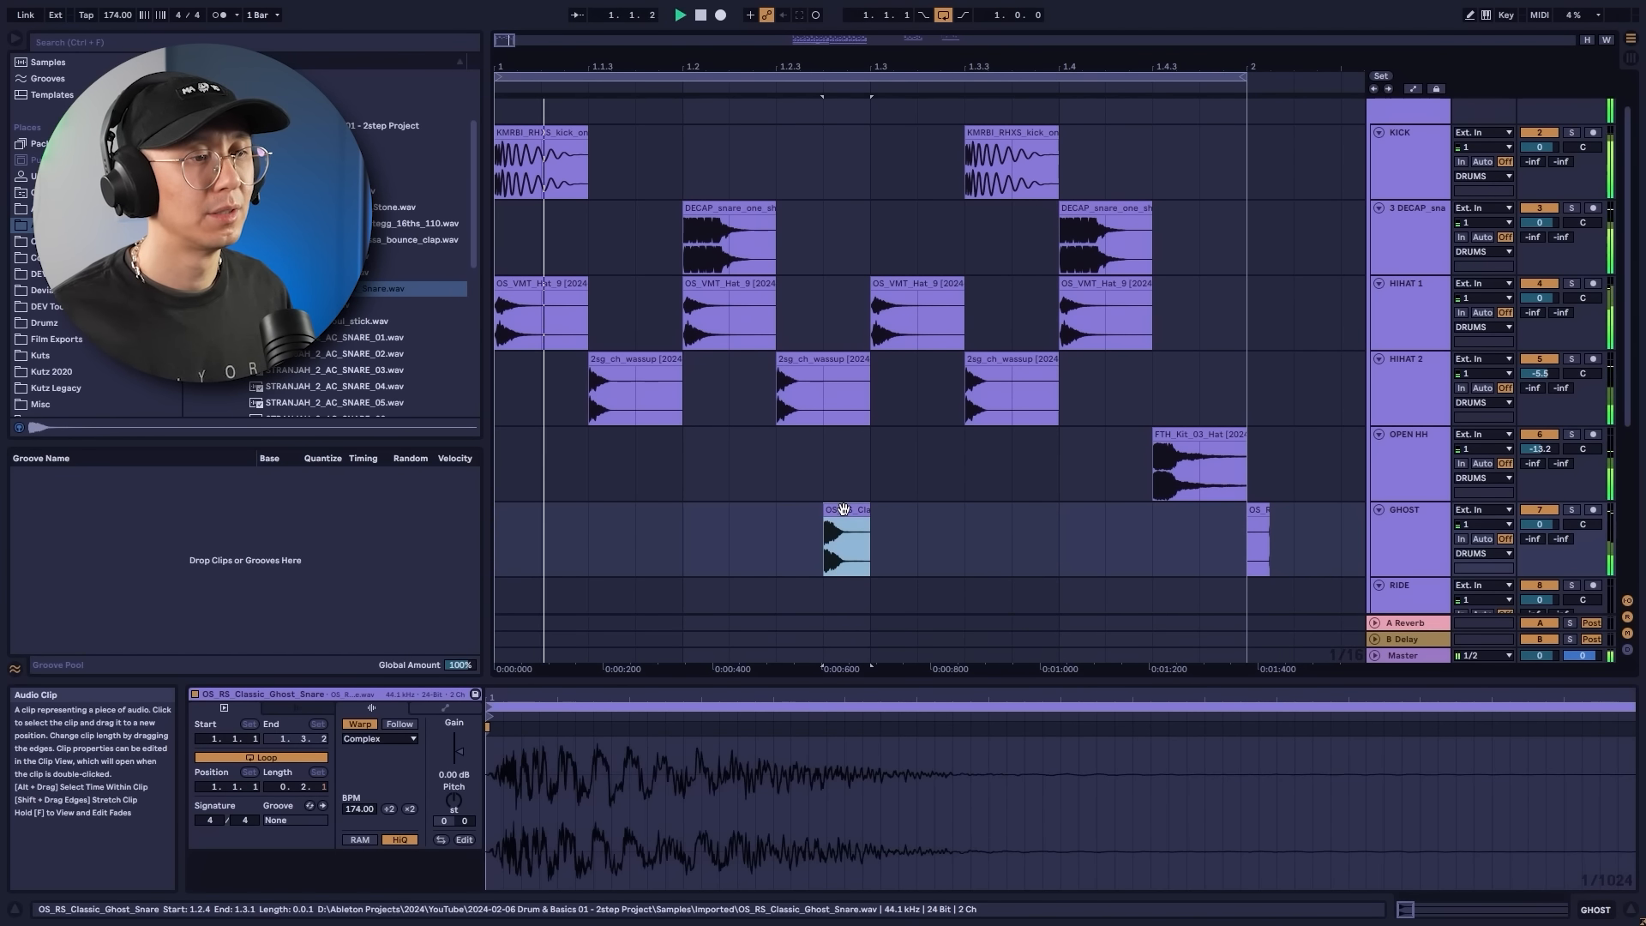
Move the ghost snare to 1.4.4, removing the leftover clip past the bar's end, and play the loop.
left_click_drag(844, 510, 1231, 518)
left_click(495, 543)
key("space")
left_click(935, 509)
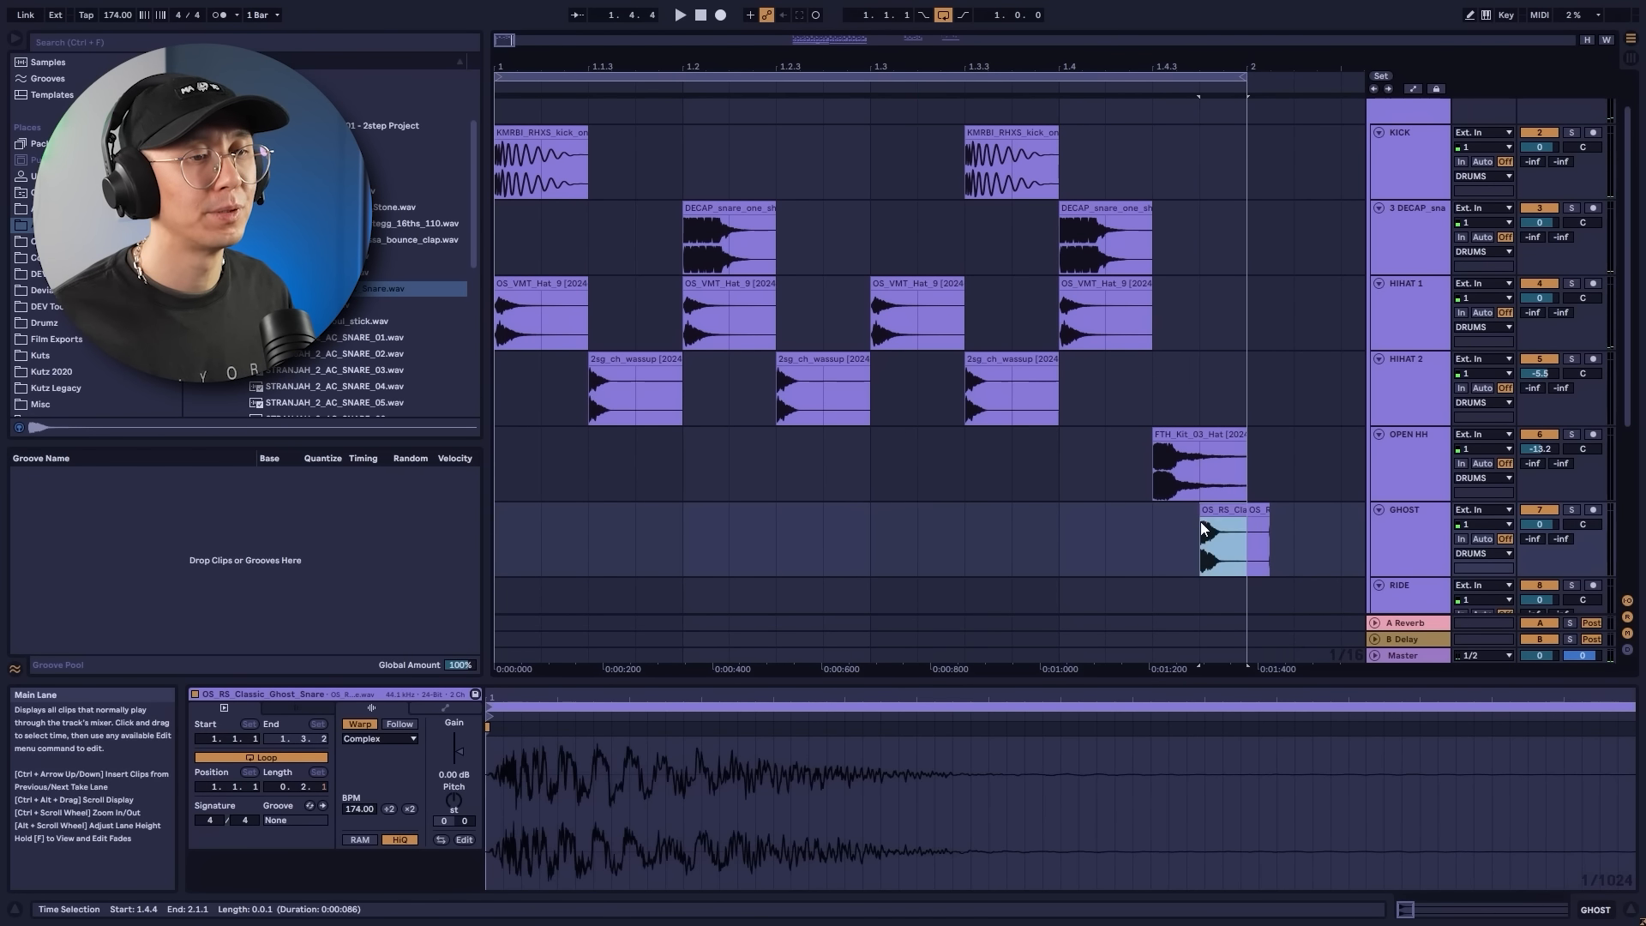
left_click(1179, 506)
key("space")
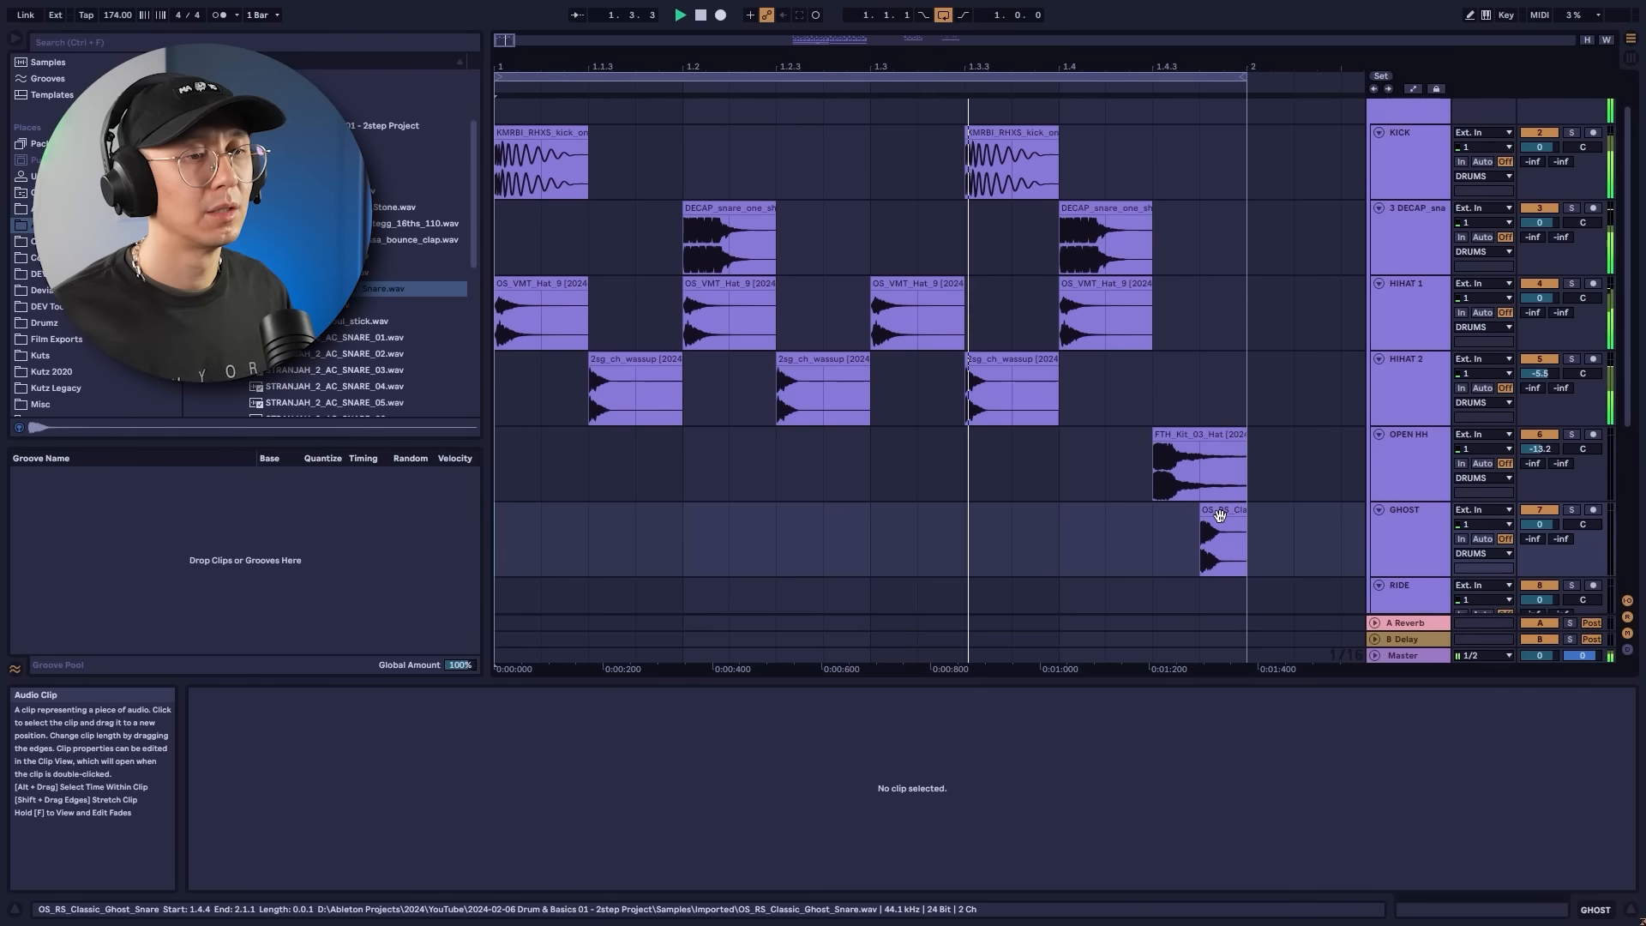
key("space")
Move the ghost snare from 1.4.4 to 1.3.2 on GHOST and play the loop.
left_click_drag(1223, 514, 941, 511)
key("space")
key("space")
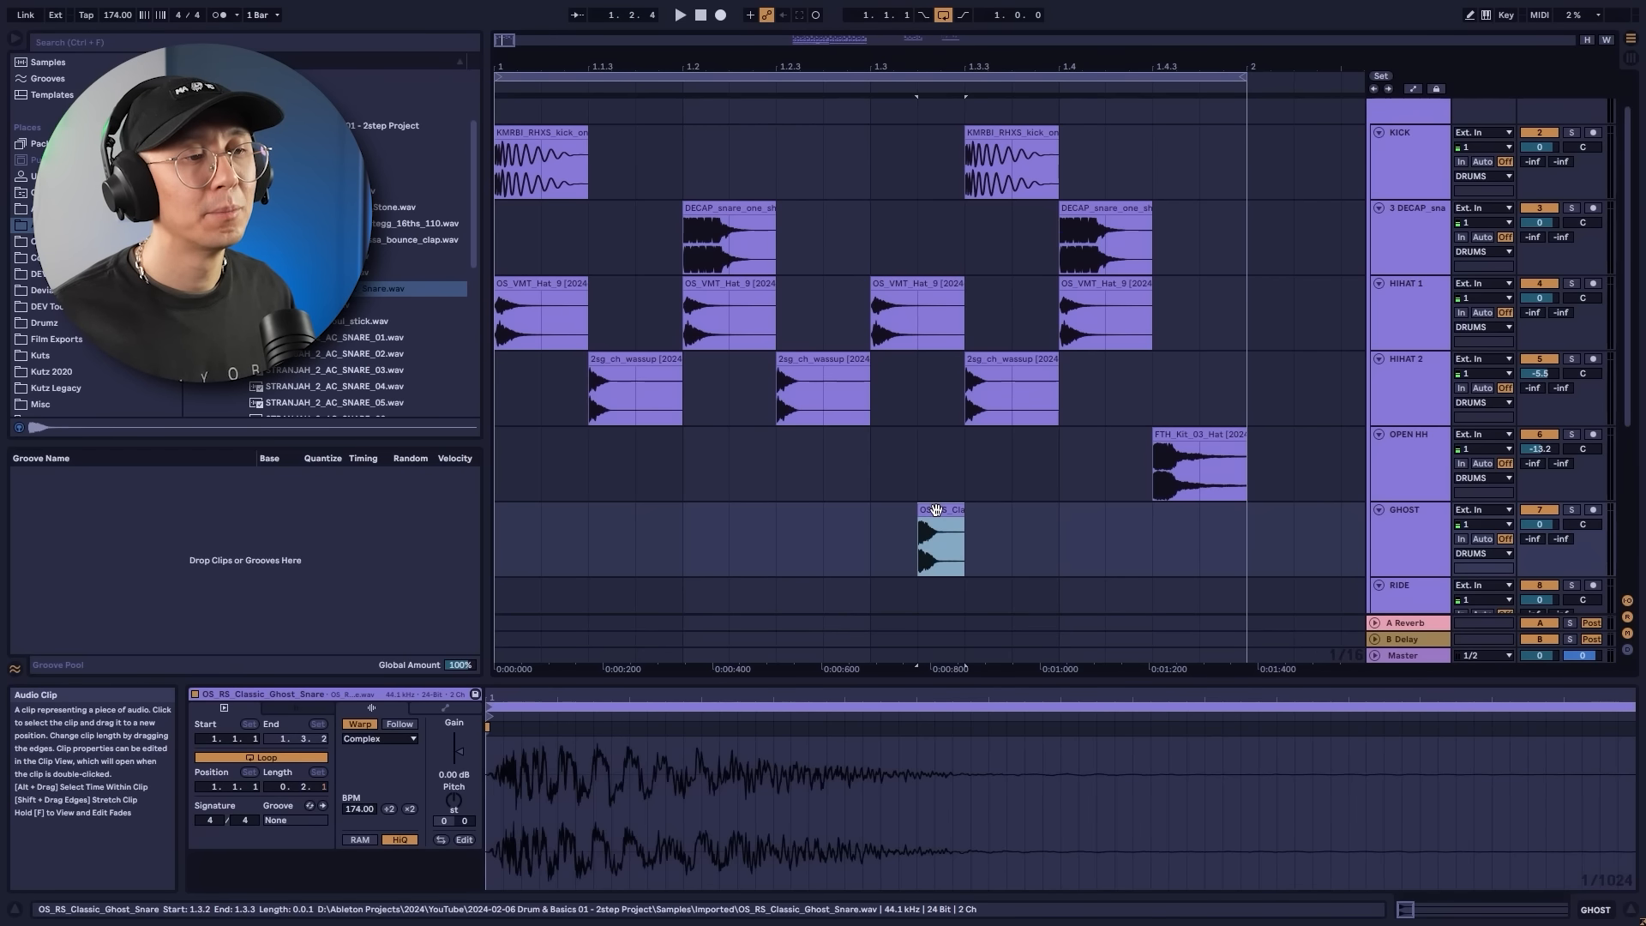
Duplicate the ghost snare from 1.3.2 to 1.2.4 on GHOST and play the loop from the start.
left_click_drag(935, 510, 842, 509)
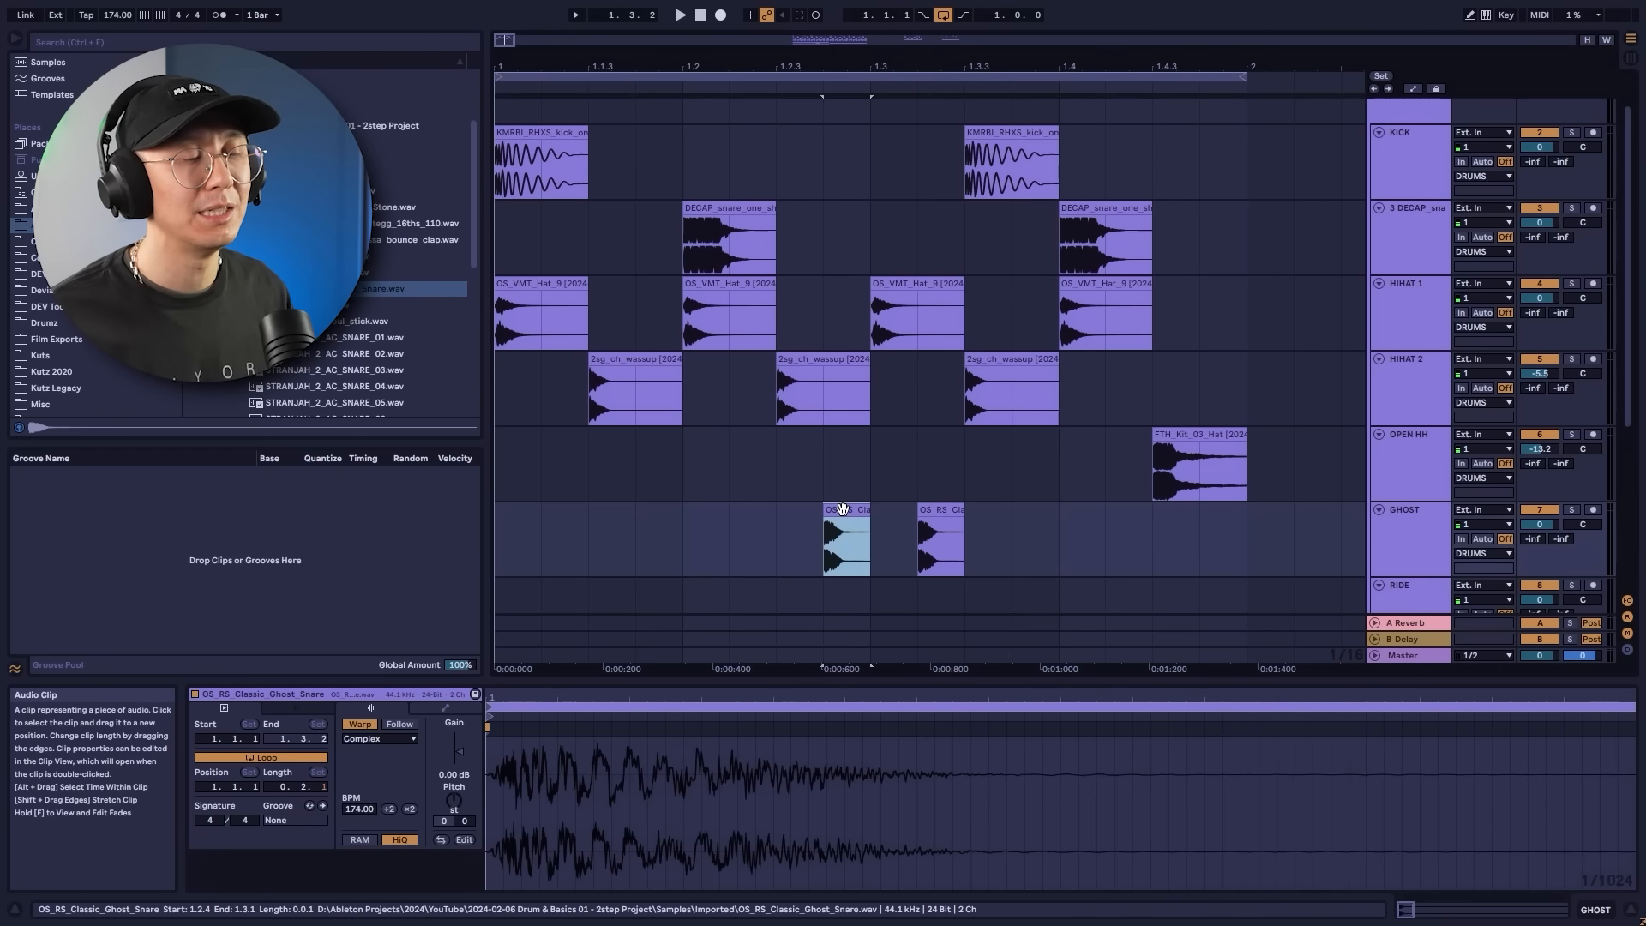
left_click(499, 535)
key("space")
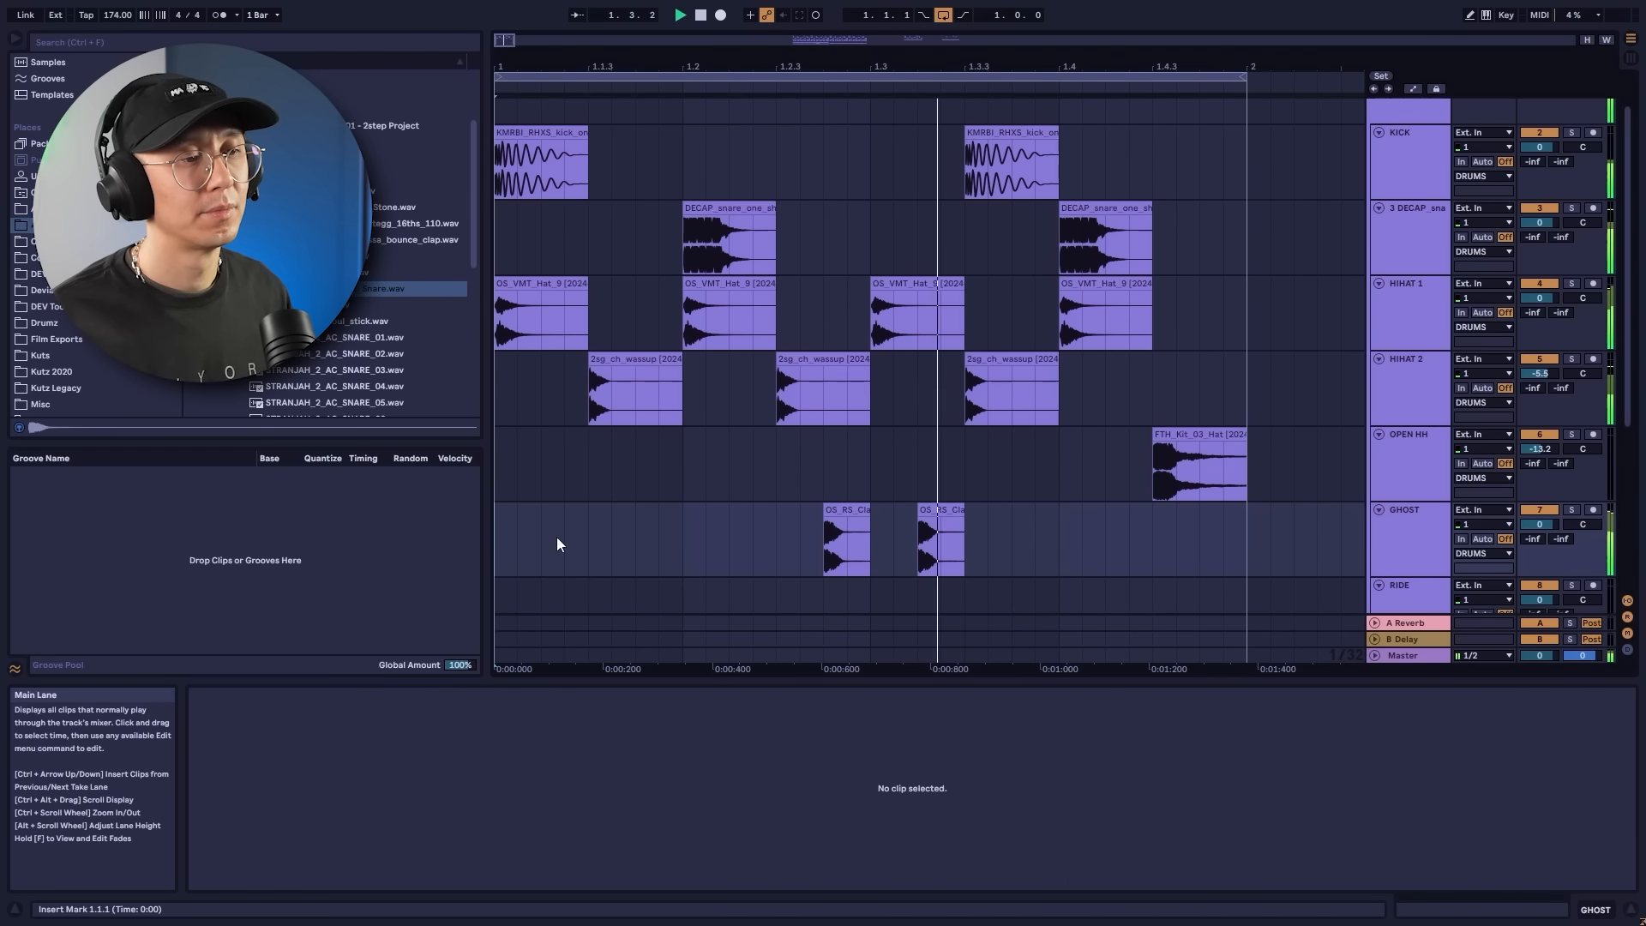
key("space")
Trim the tails of both ghost snares so each clip is a 1/32 note long.
left_click_drag(846, 537, 978, 532)
key("Delete")
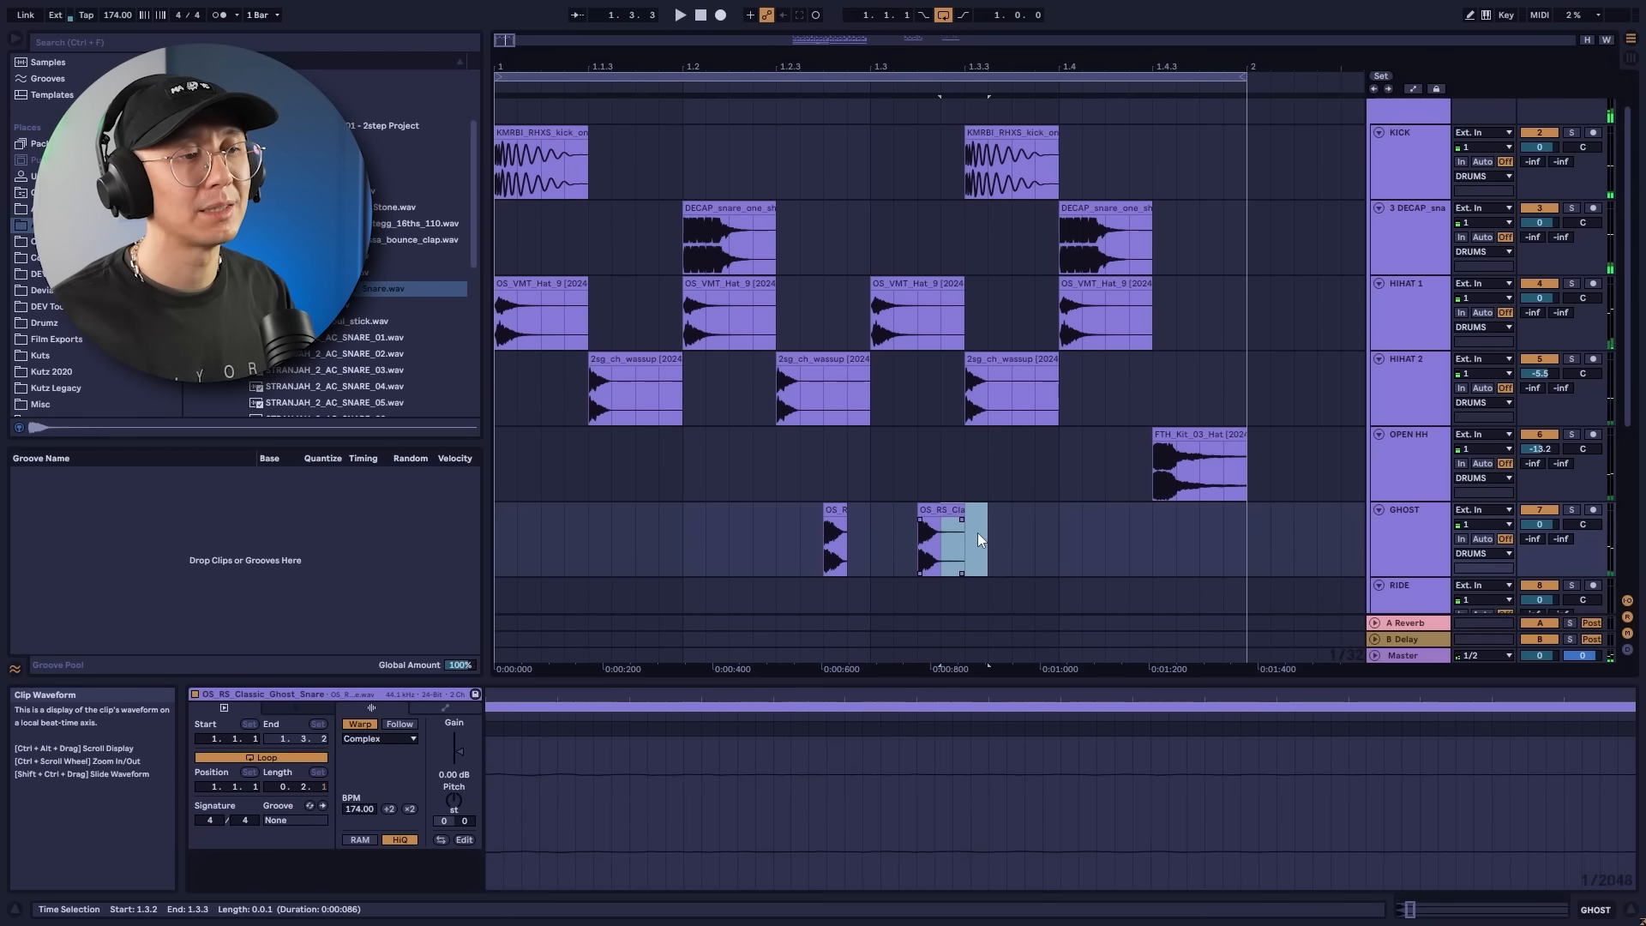
key("Delete")
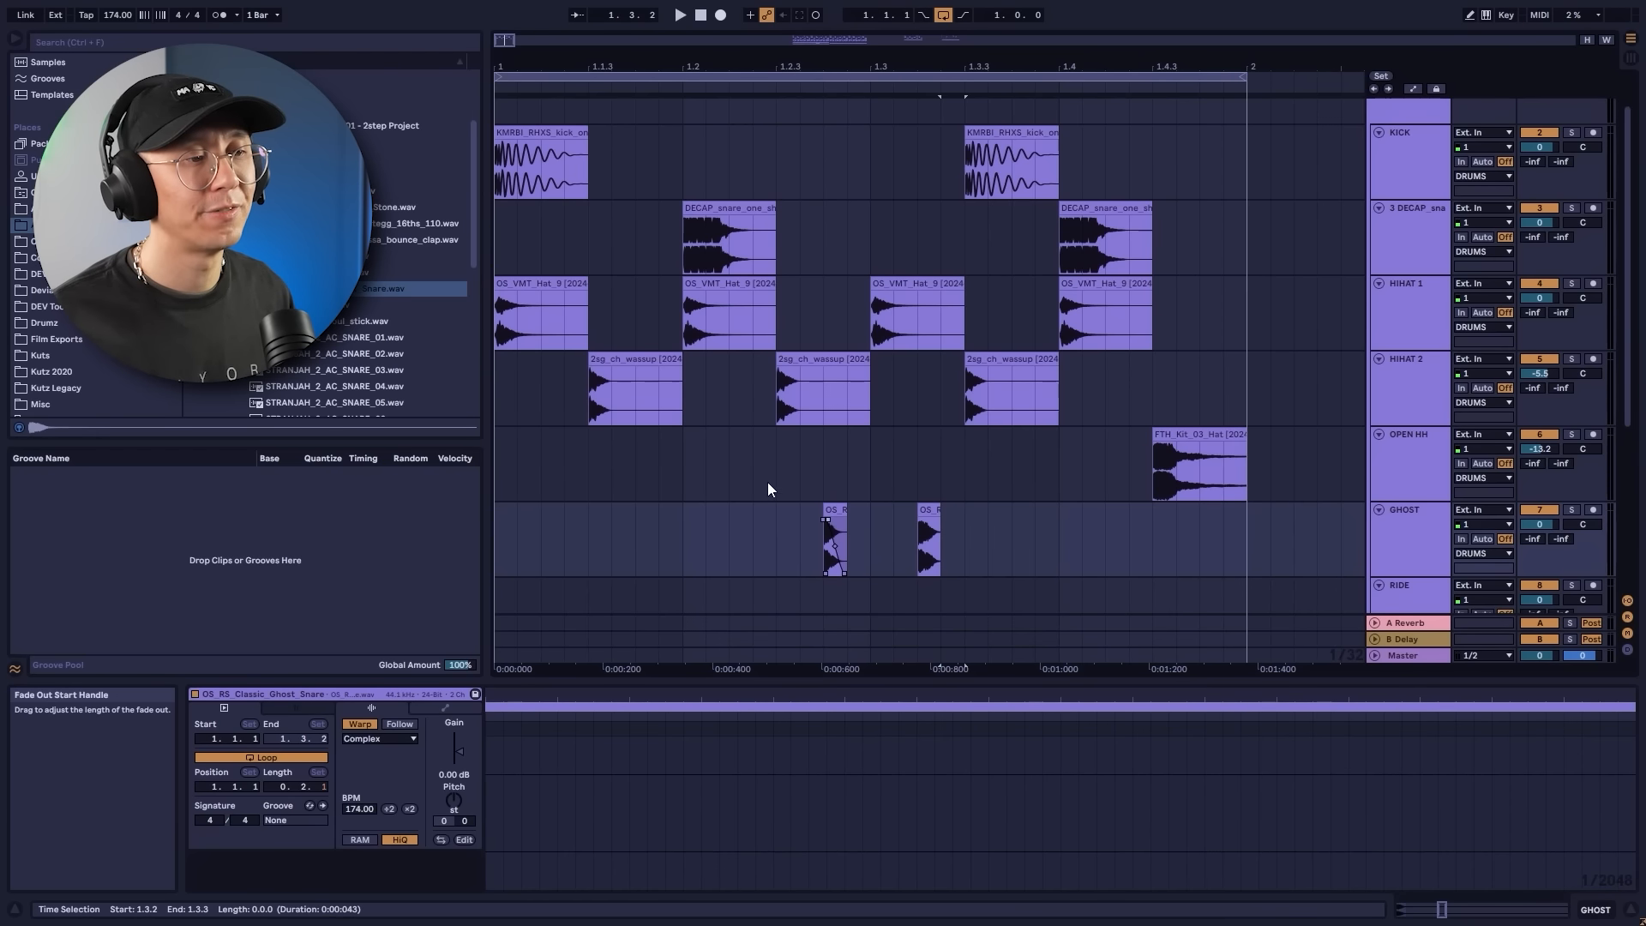
Lower the GHOST track volume to -3.5 dB while playing the loop from the start.
left_click(499, 543)
key("space")
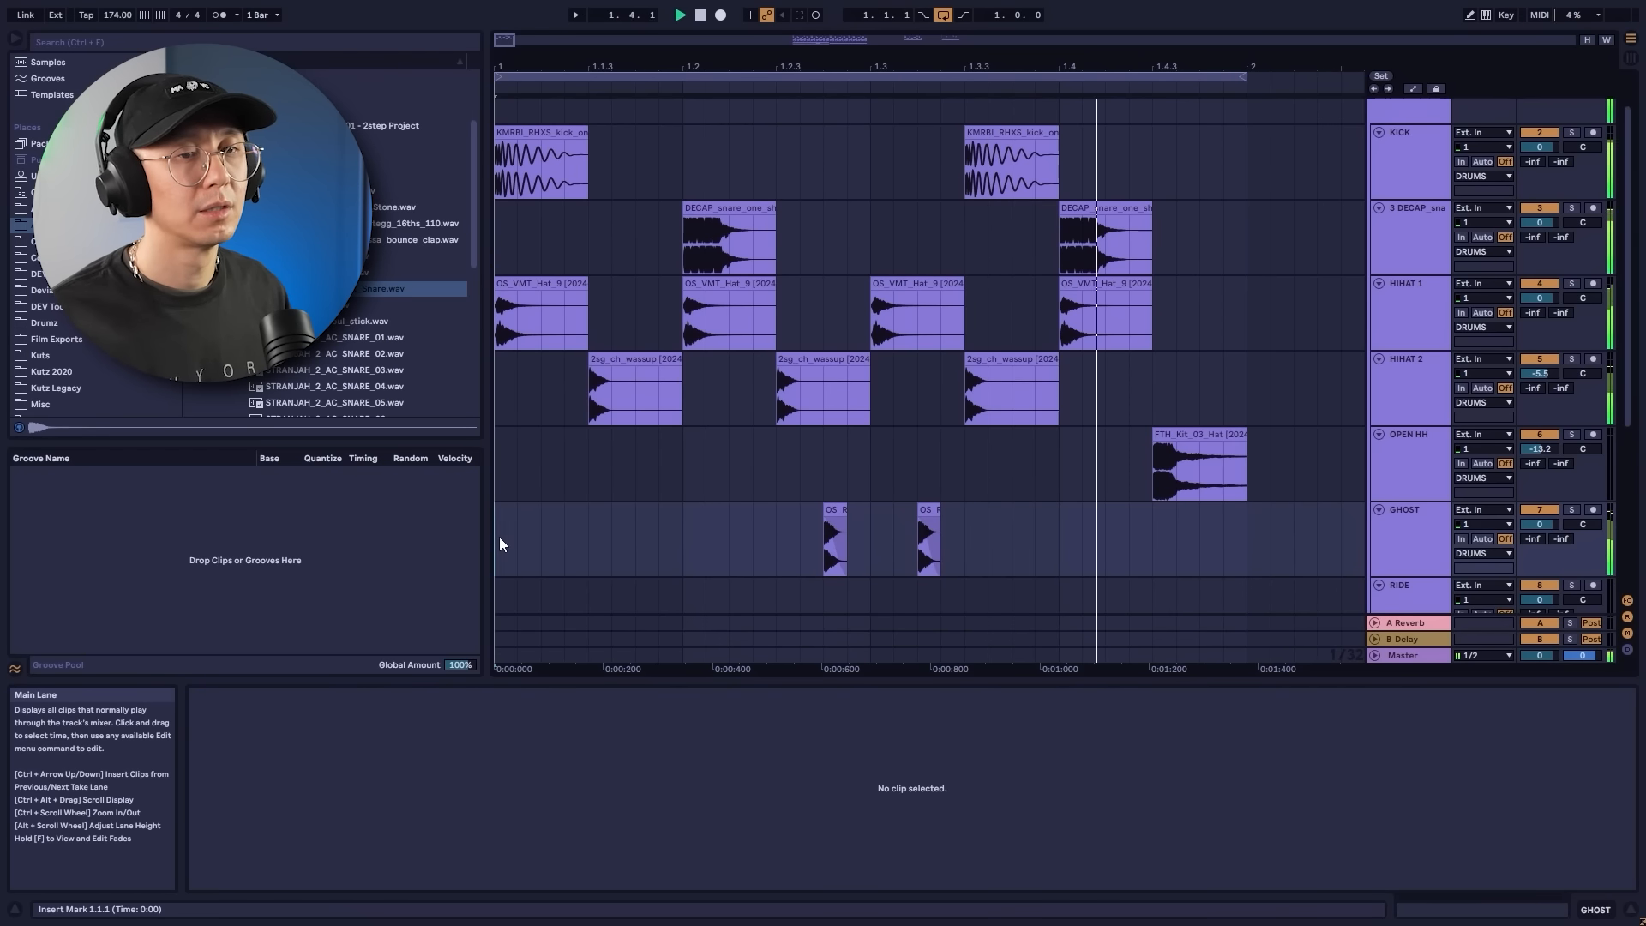
left_click_drag(1539, 523, 1540, 518)
key("space")
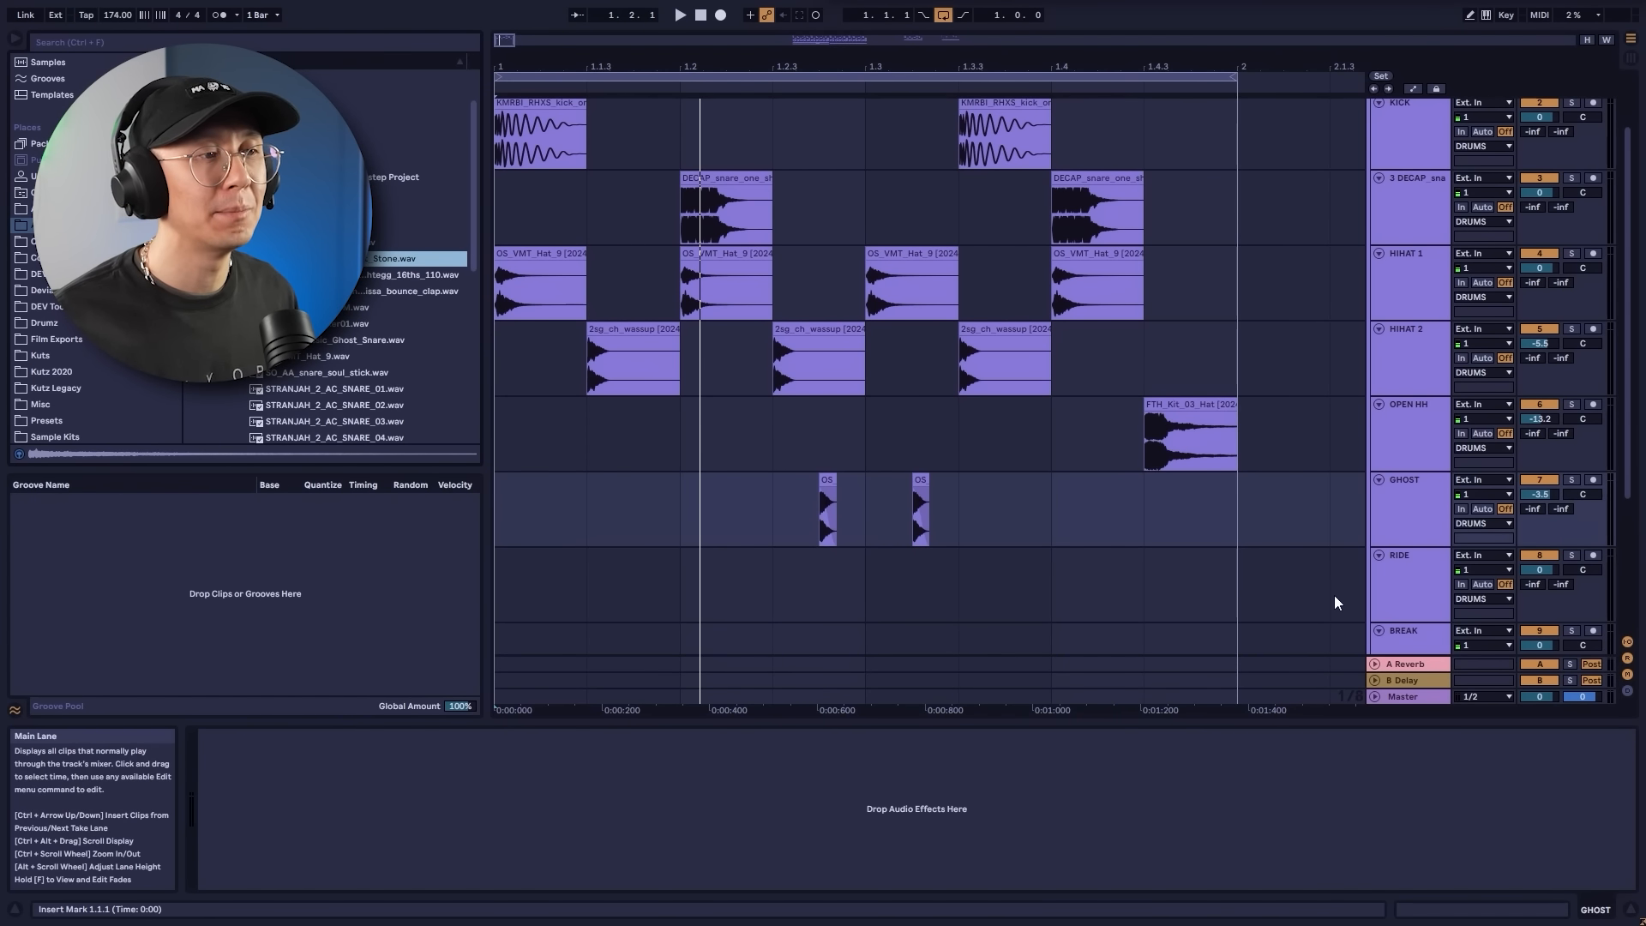
Place the BOS_TB_Ride_One_Shot_Stone sample at 1.1.1 on RIDE and shorten it to end at 1.2.1.
left_click(512, 594)
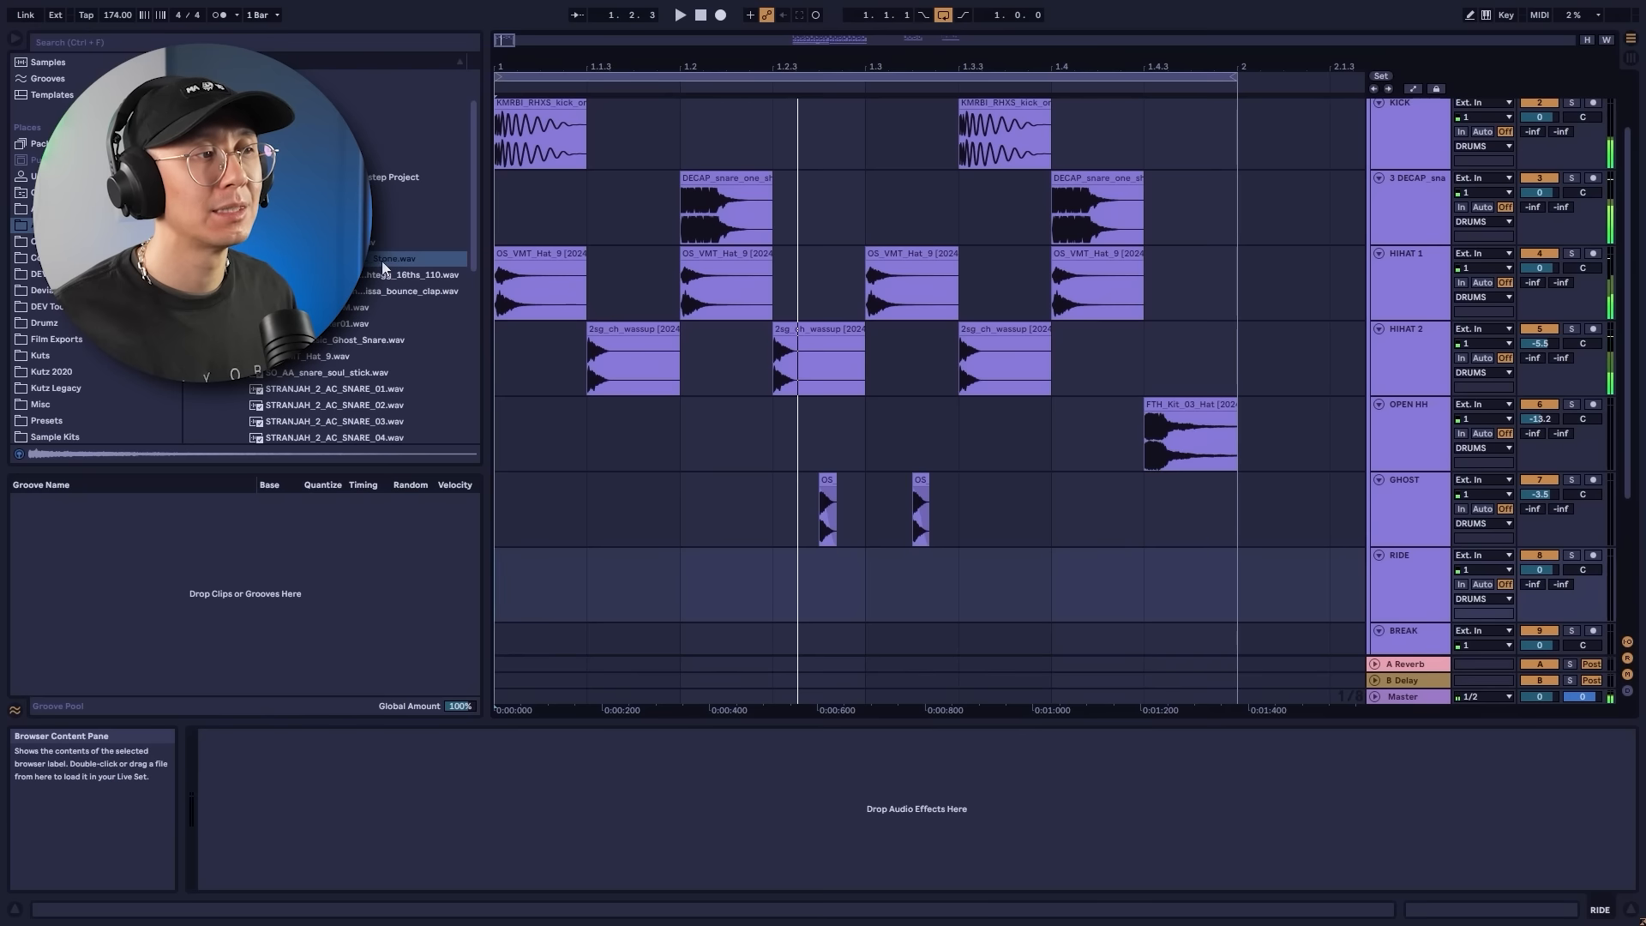
left_click_drag(420, 258, 522, 595)
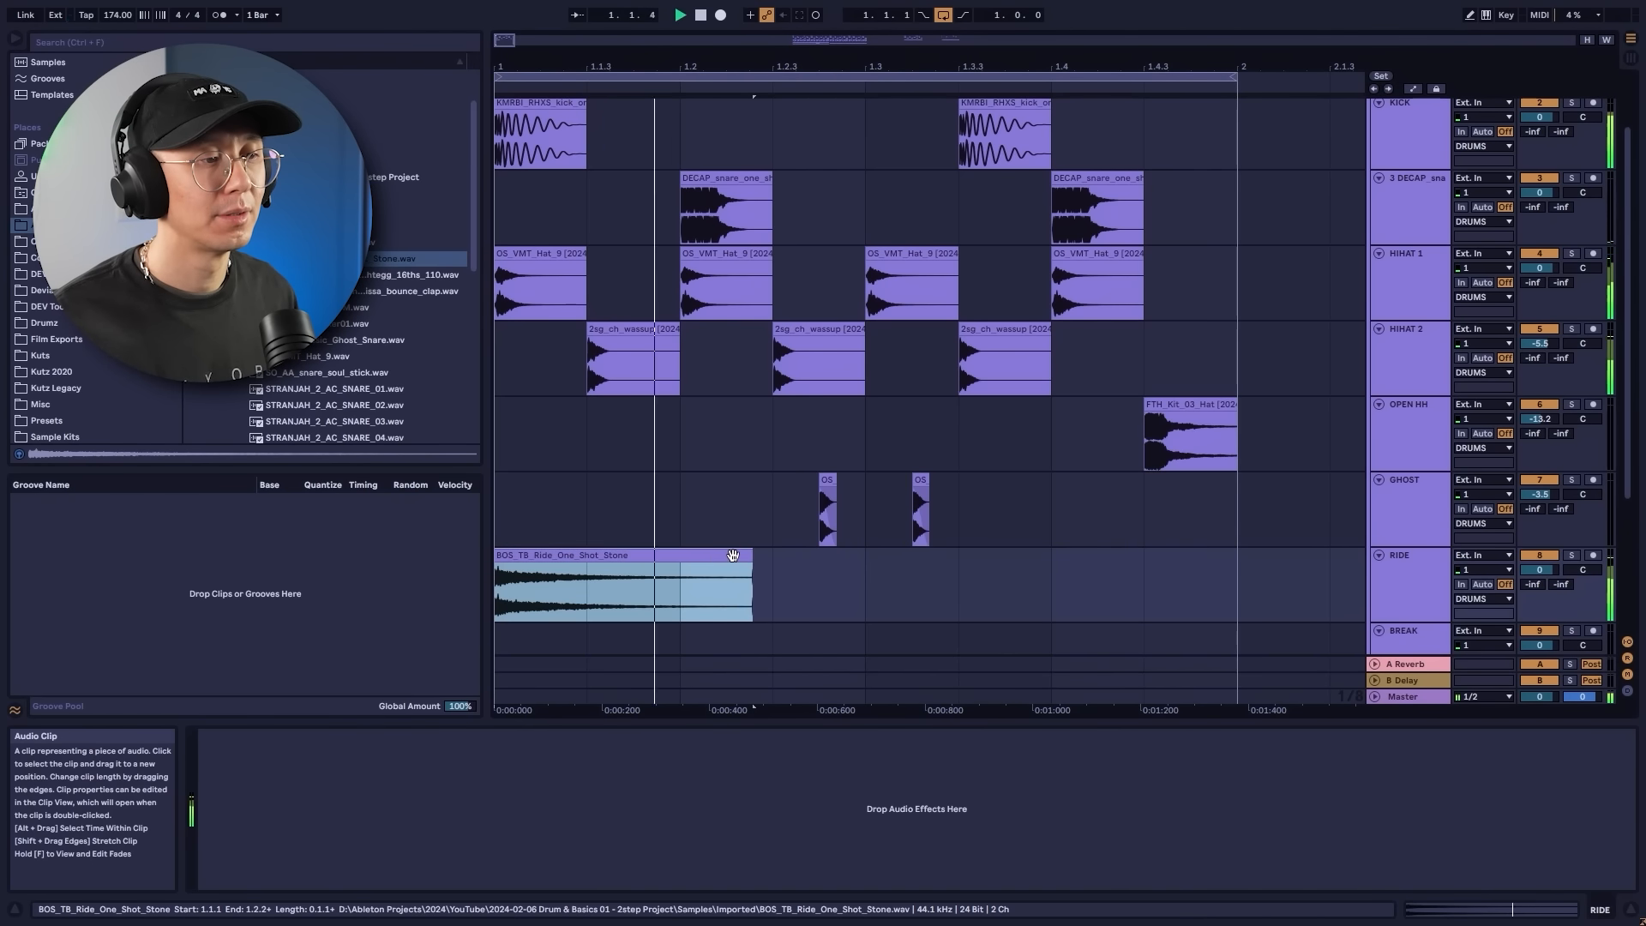
left_click_drag(751, 555, 665, 556)
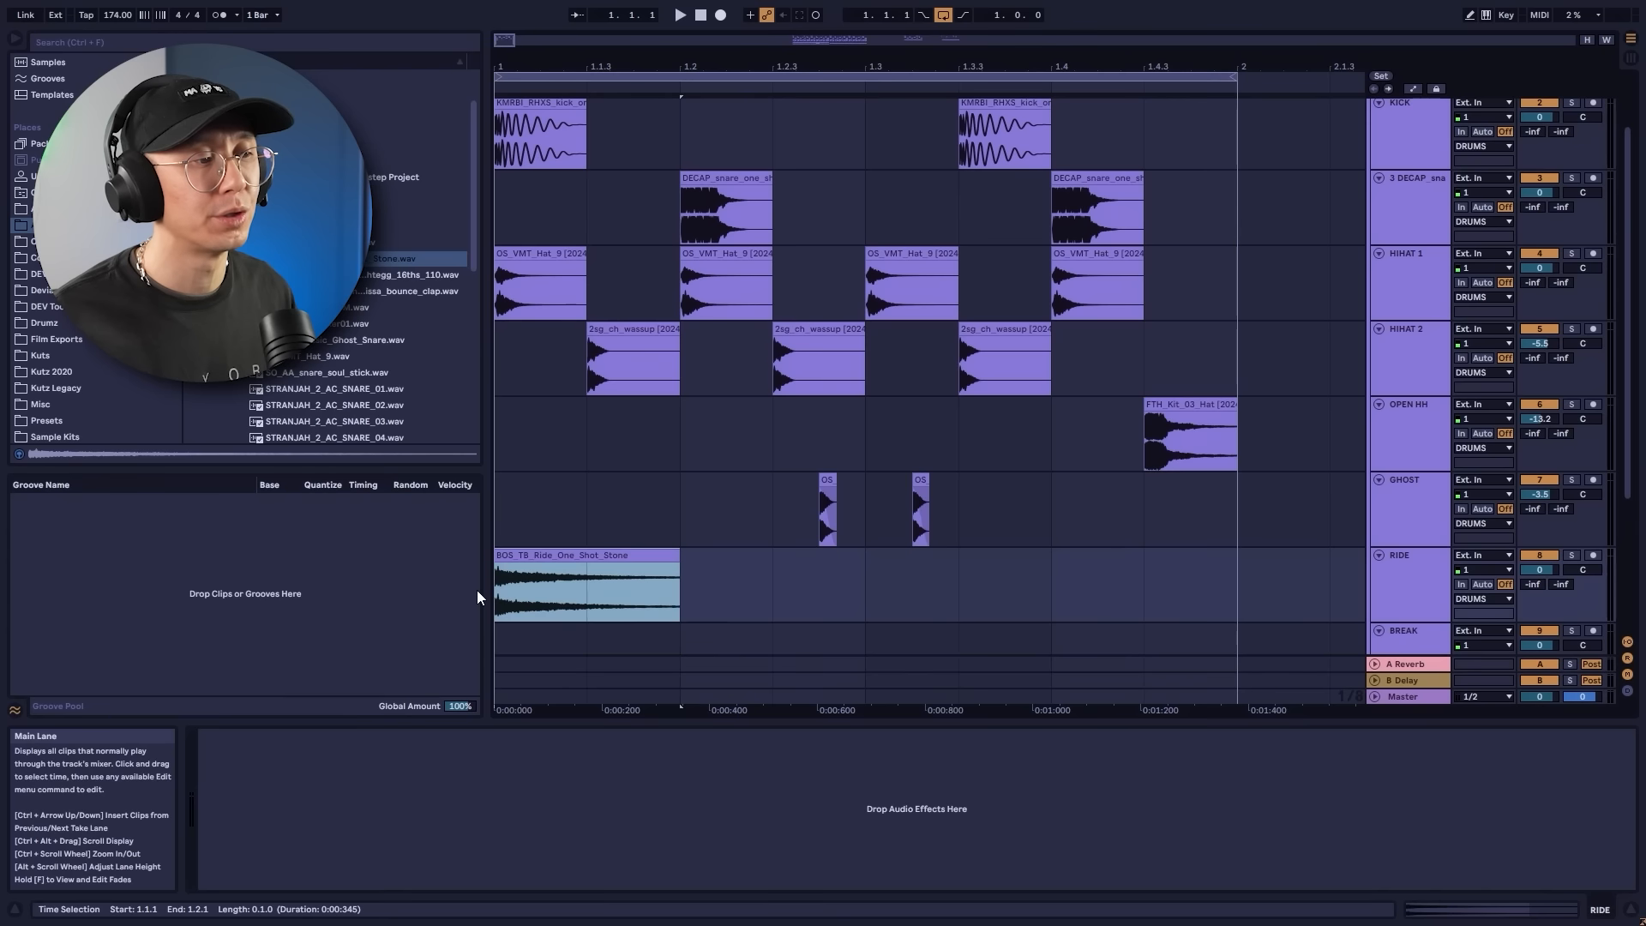
Duplicate the ride clip onto beats 1.2.1, 1.3.1 and 1.4.1 to fill the bar and play the loop.
key("ctrl+d")
key("ctrl+d")
key("ctrl+d")
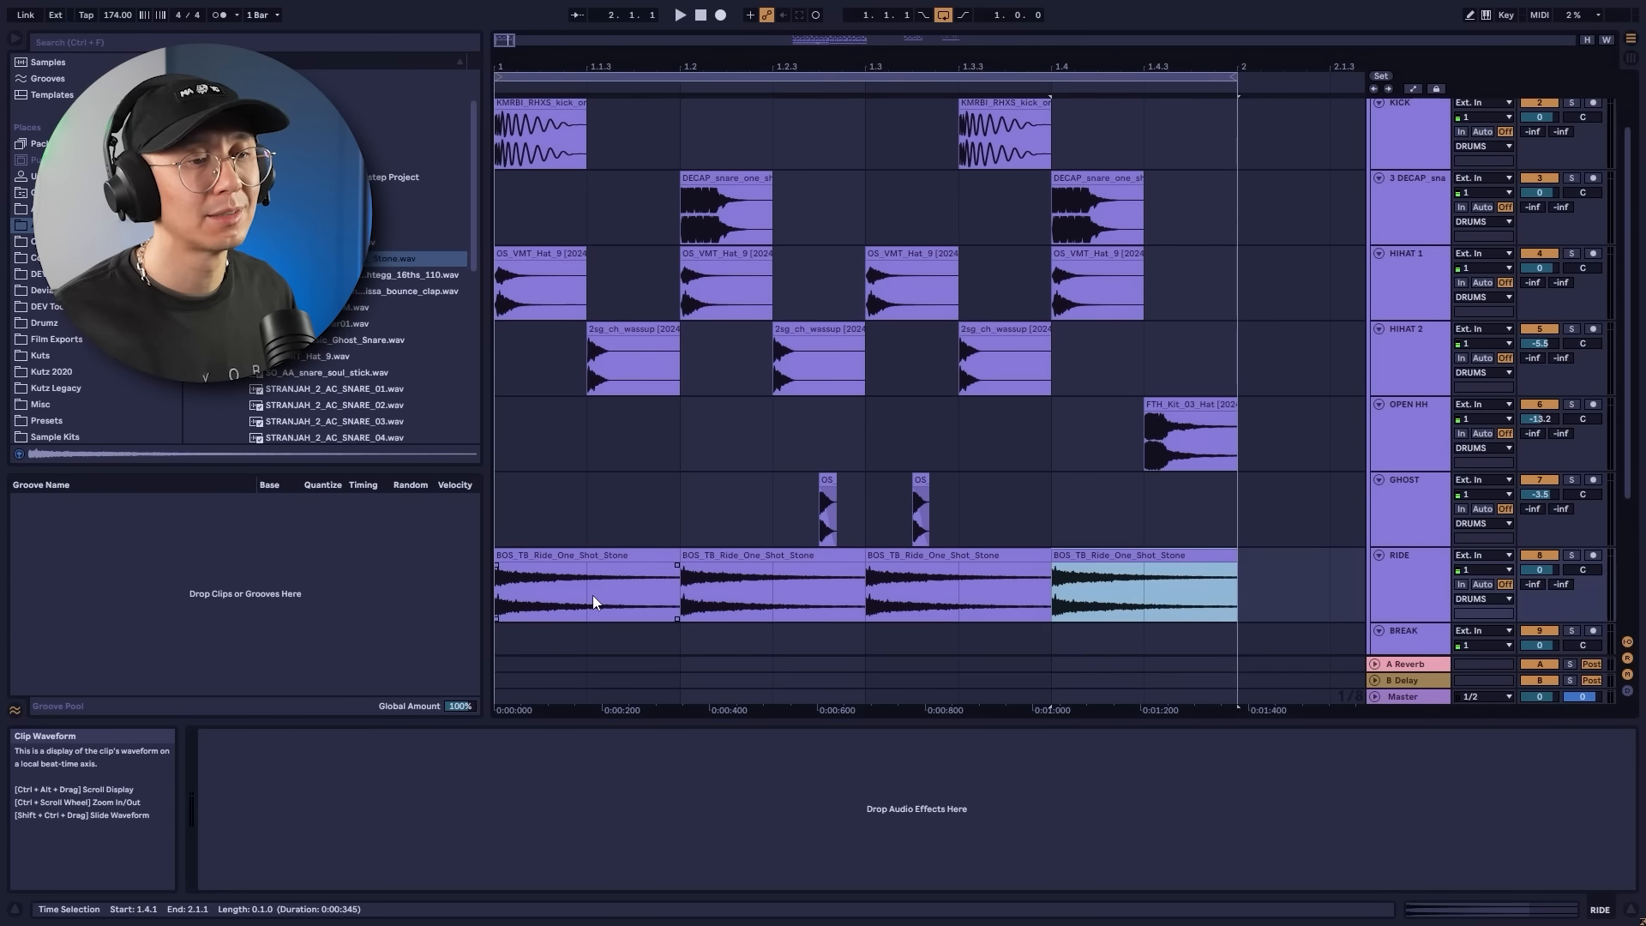
left_click(495, 588)
key("space")
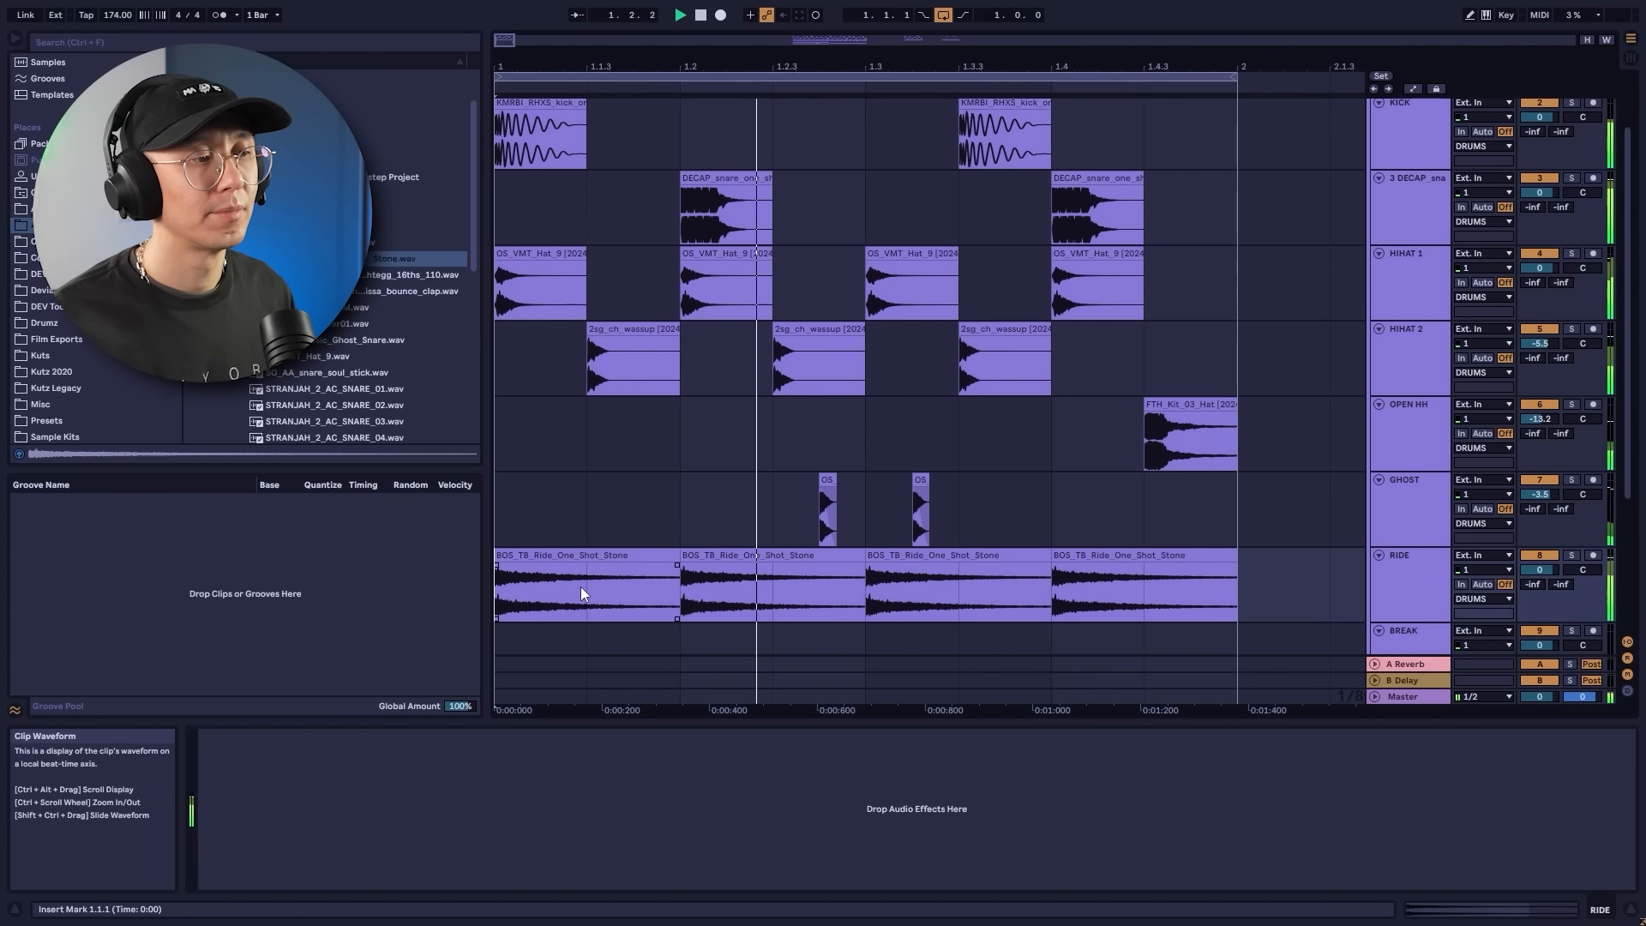
key("space")
Try an eighth-note ride by repeating the first half of the opening ride clip through the bar and play it.
left_click_drag(585, 590, 495, 597)
key("ctrl+d")
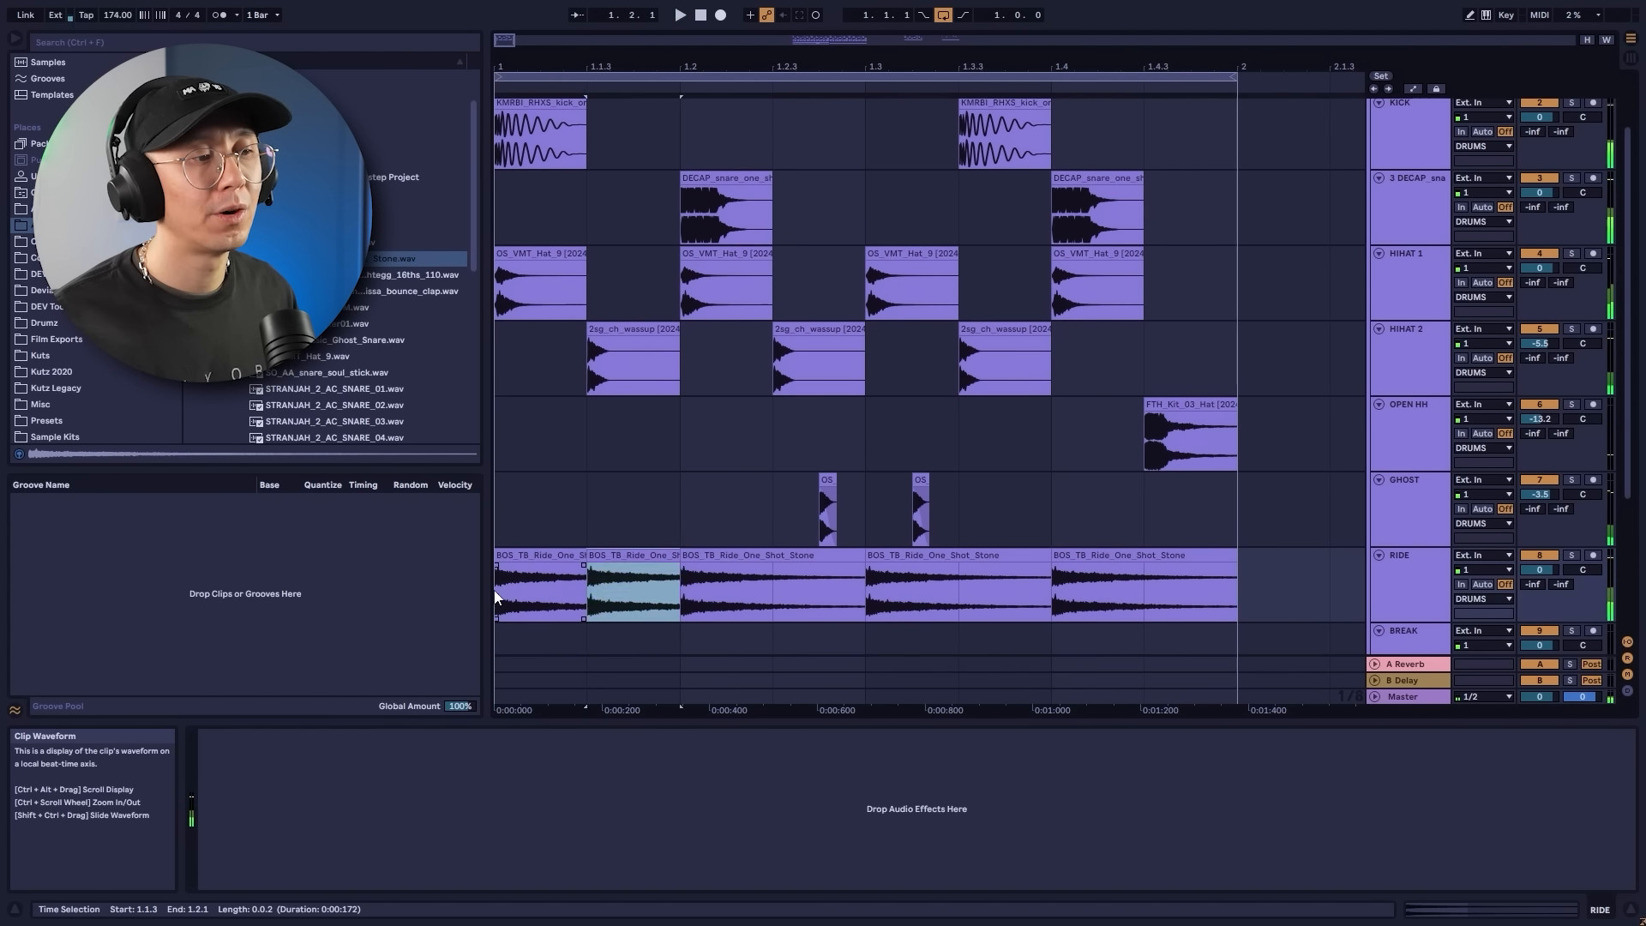
key("ctrl+d")
key("ctrl+d")
key("ctrl+d")
key("ctrl+d")
key("ctrl+d")
key("ctrl+d")
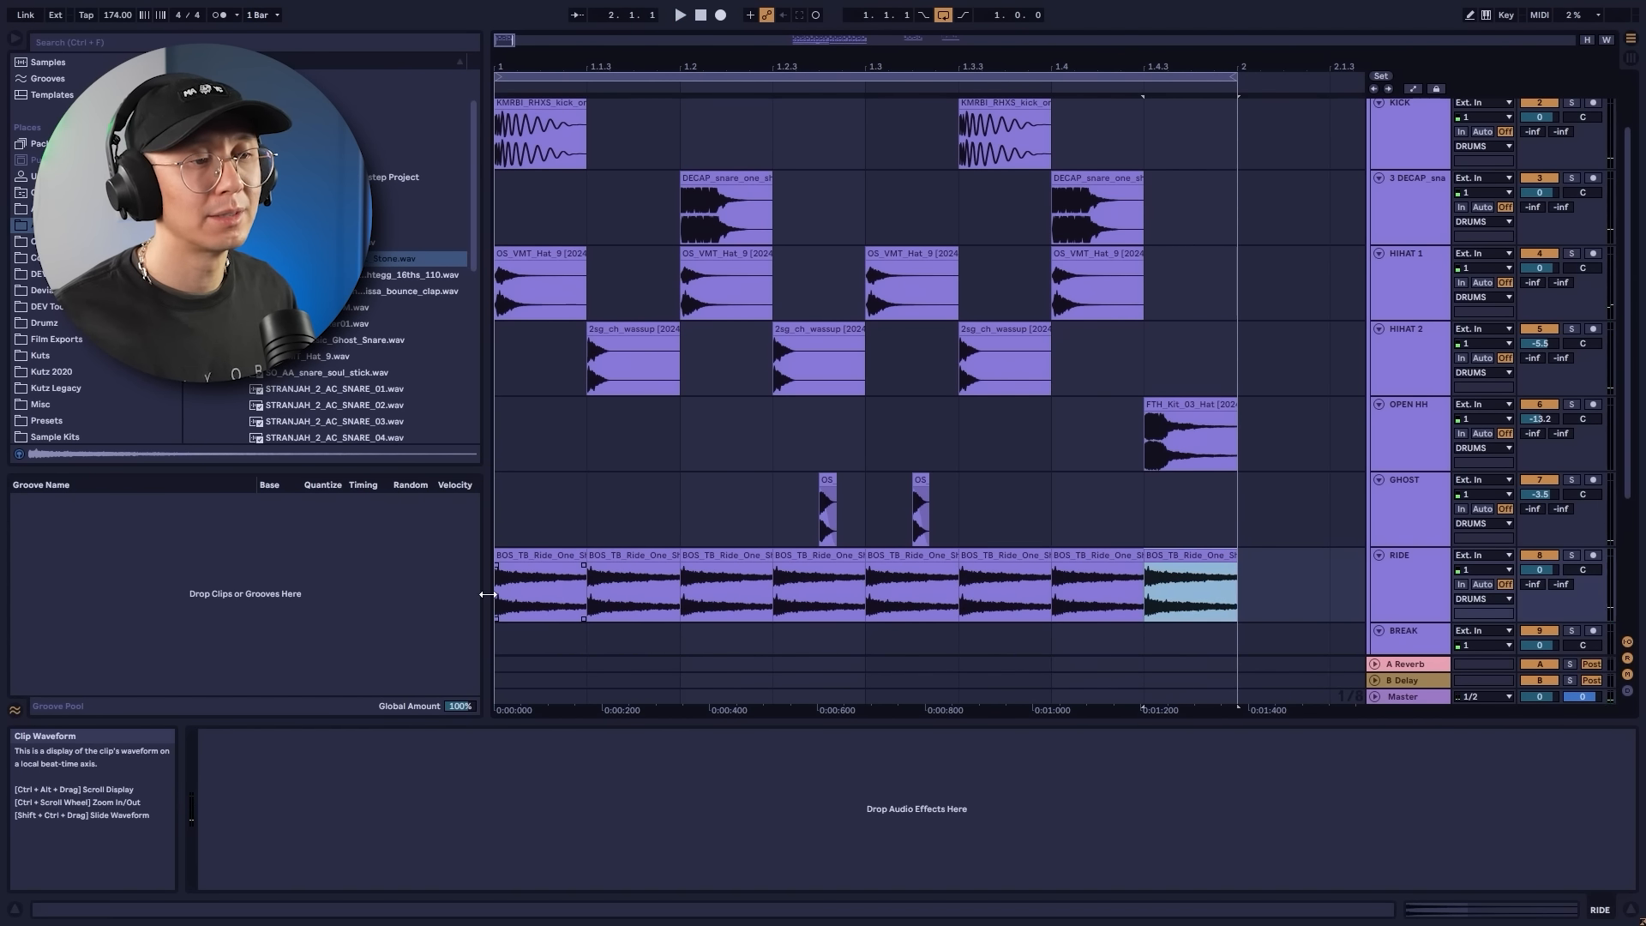
key("space")
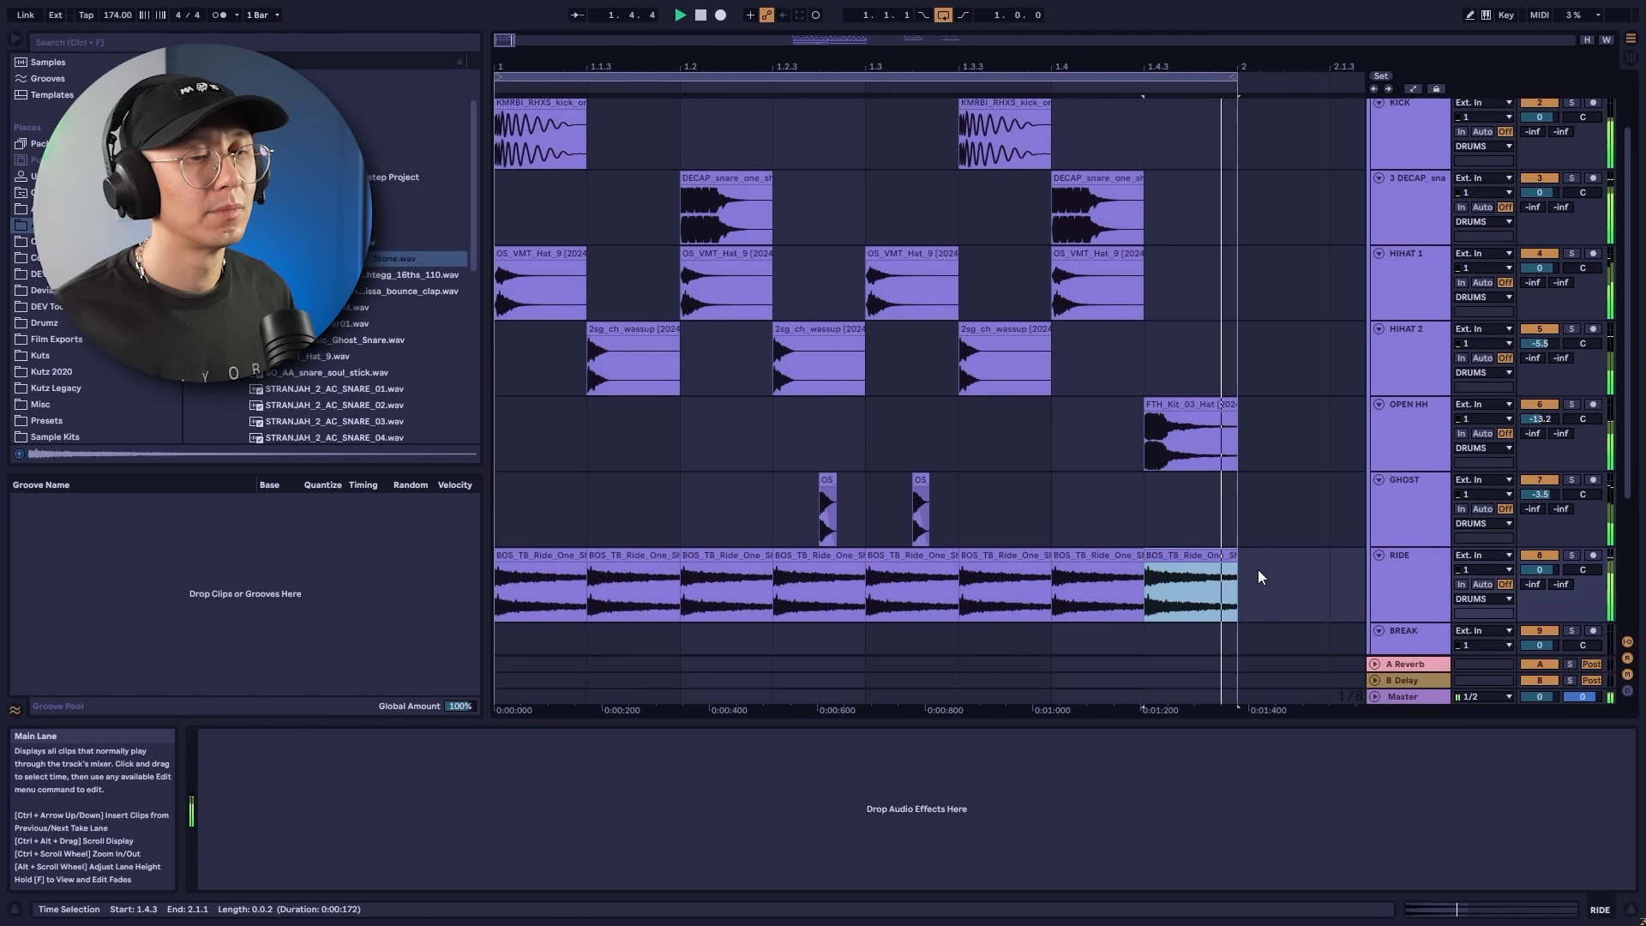
Lower the RIDE track volume to -15.3 dB and audition the loop.
left_click(1525, 571)
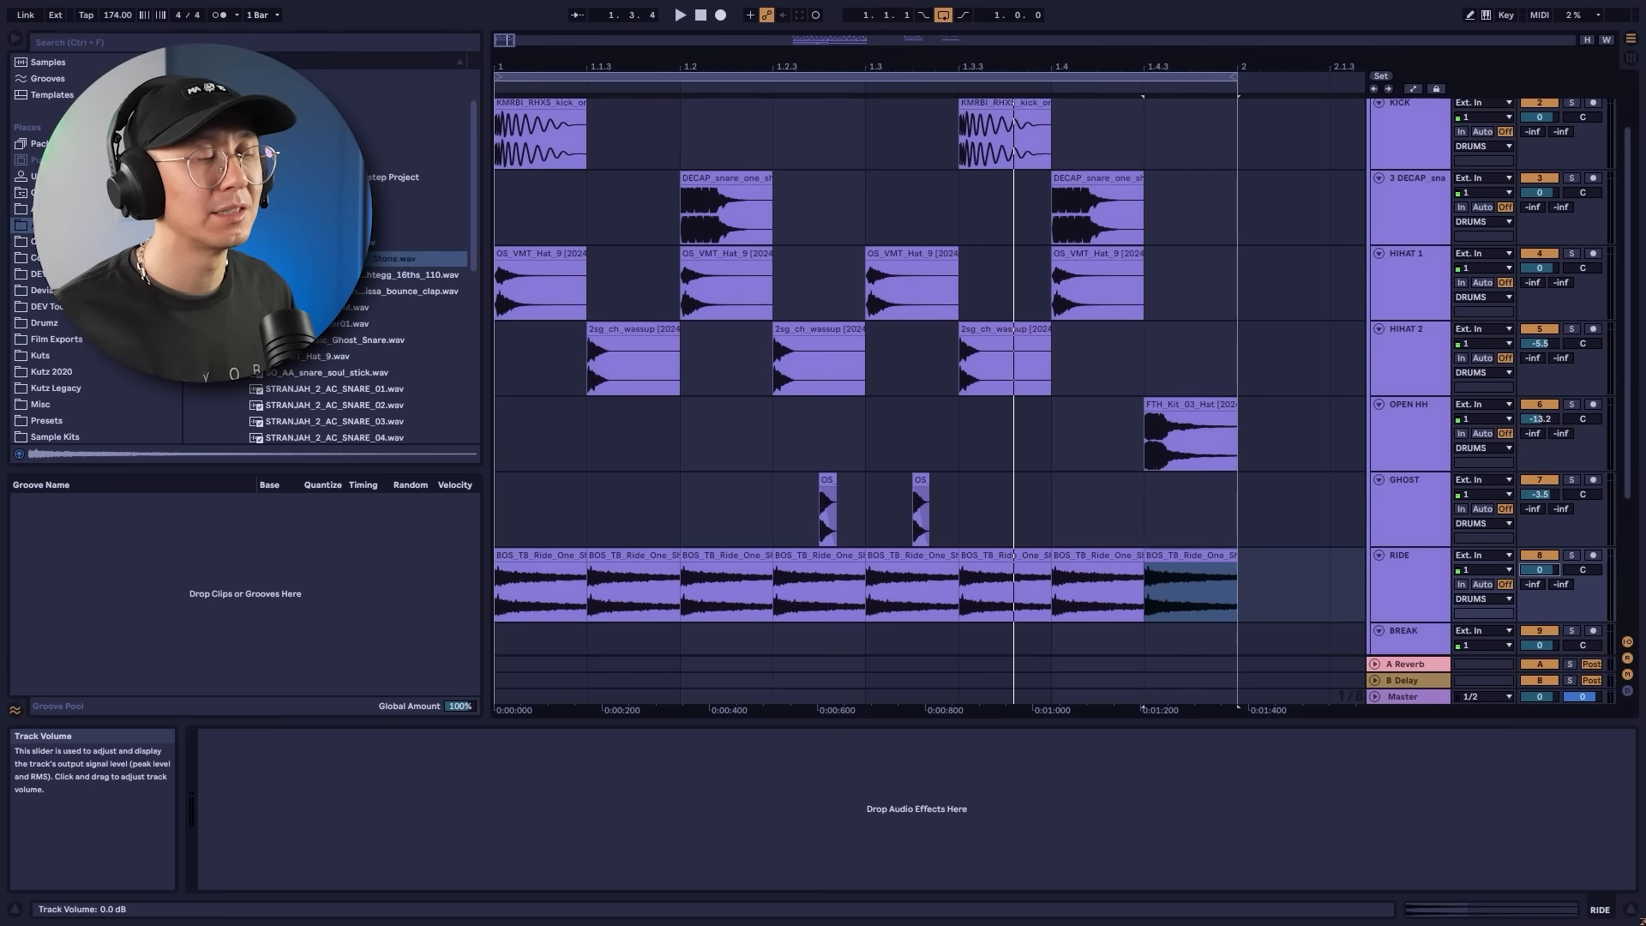
left_click_drag(1525, 571, 1525, 619)
key("space")
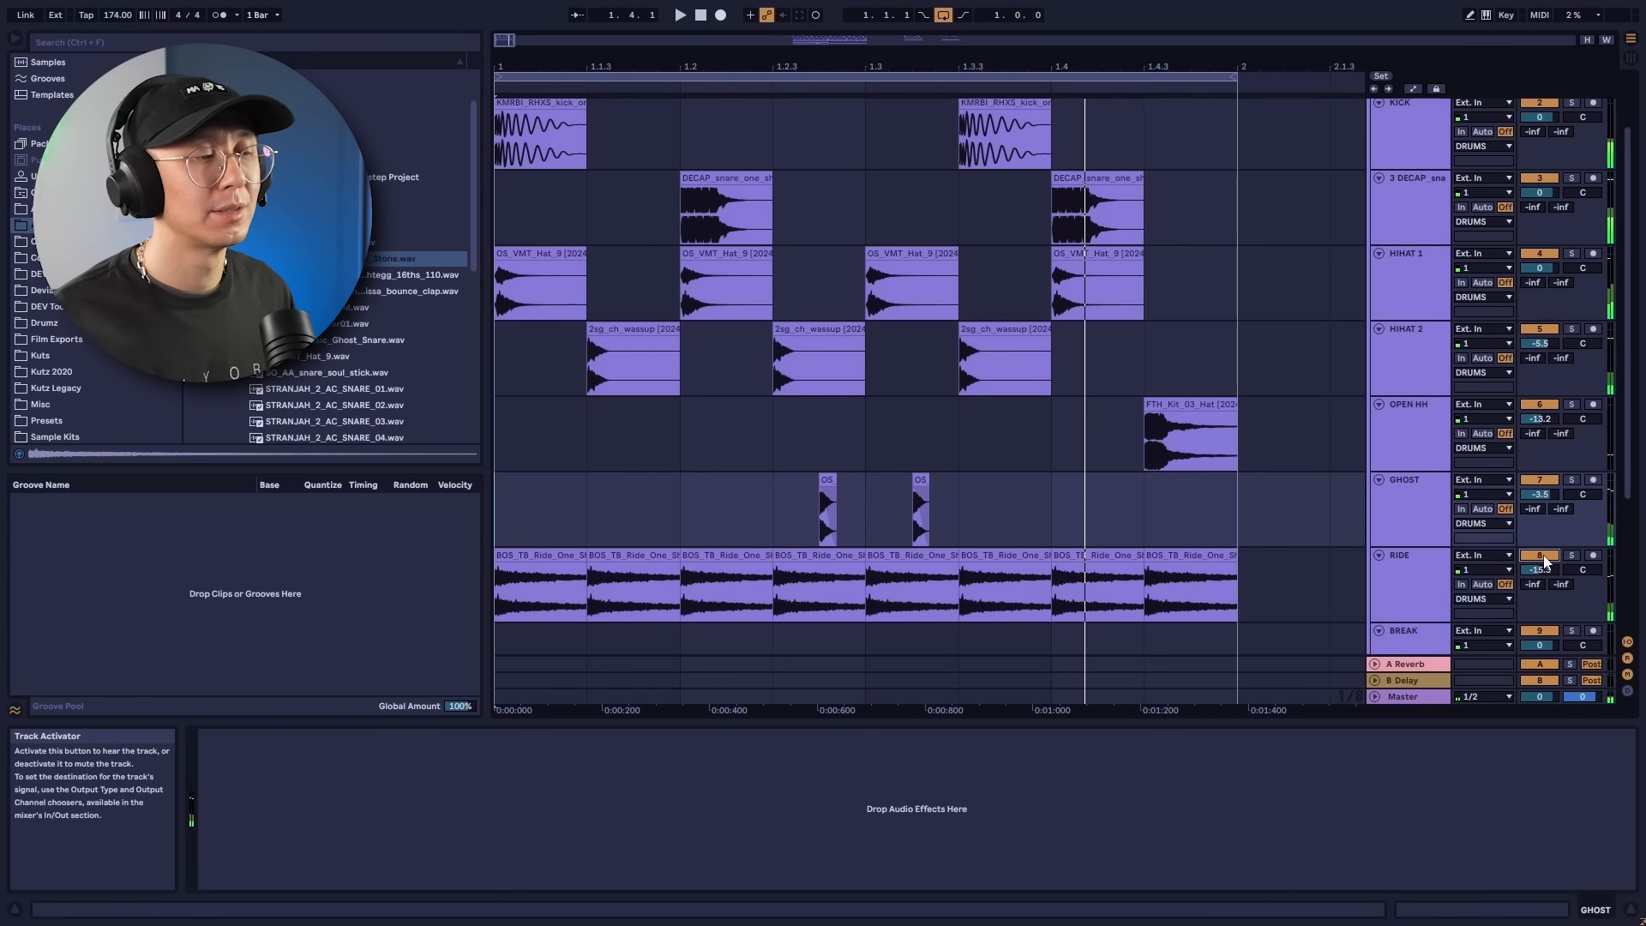
key("space")
key("space")
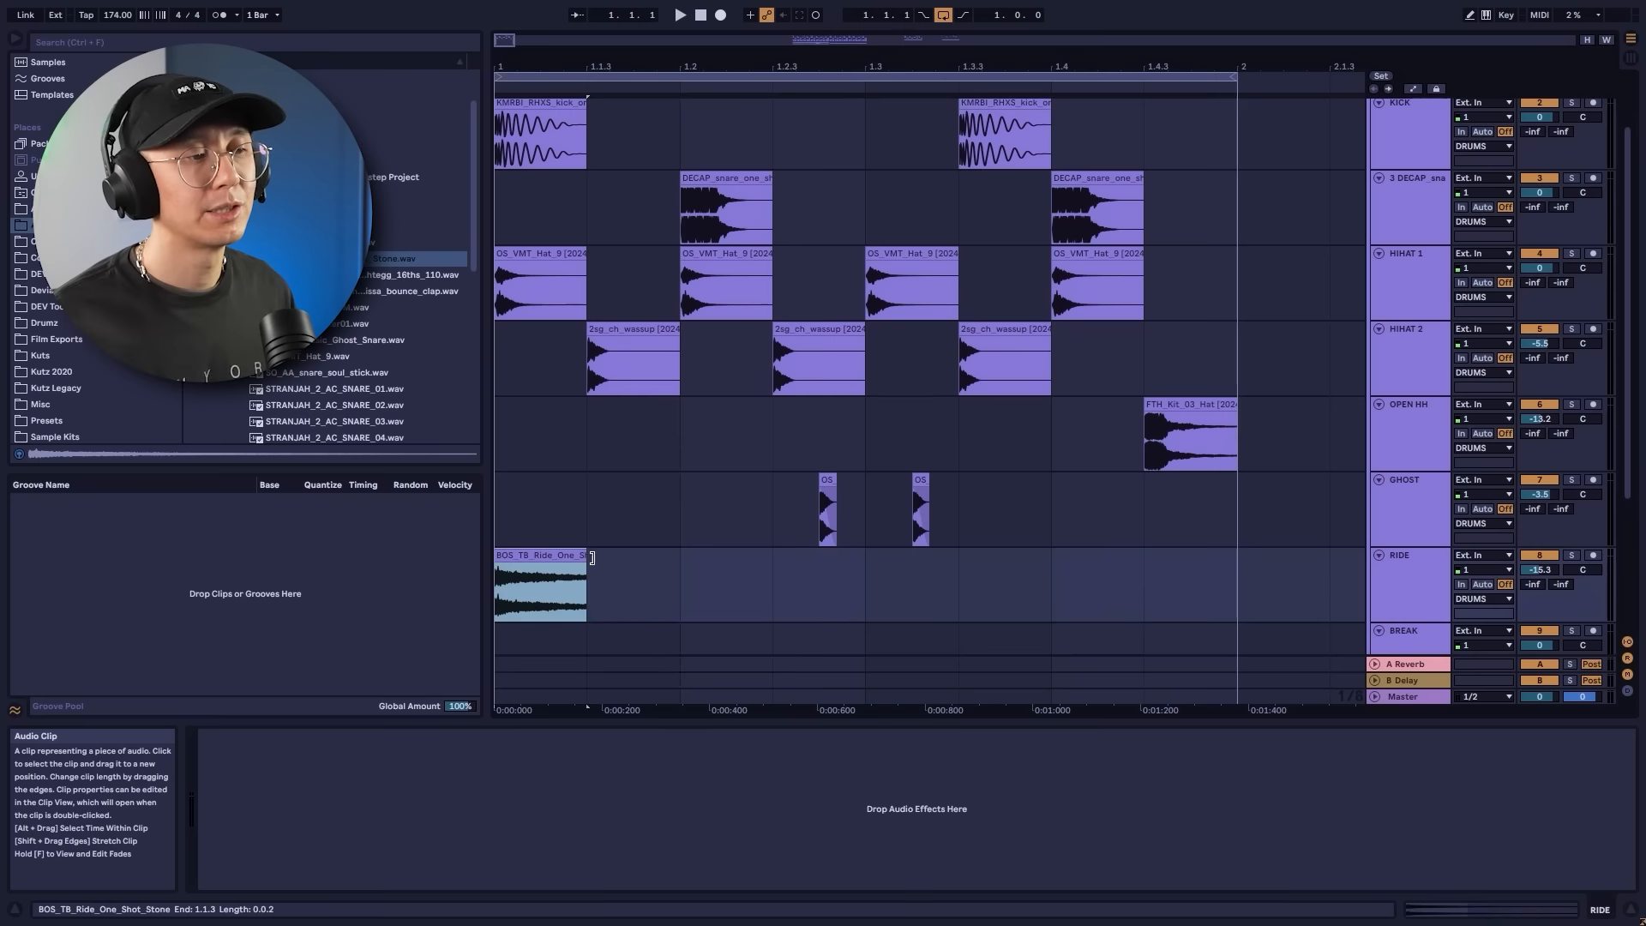
Extend the first ride clip to 1.2.1, duplicate it onto every remaining beat of the bar and play the loop.
left_click_drag(587, 583, 680, 583)
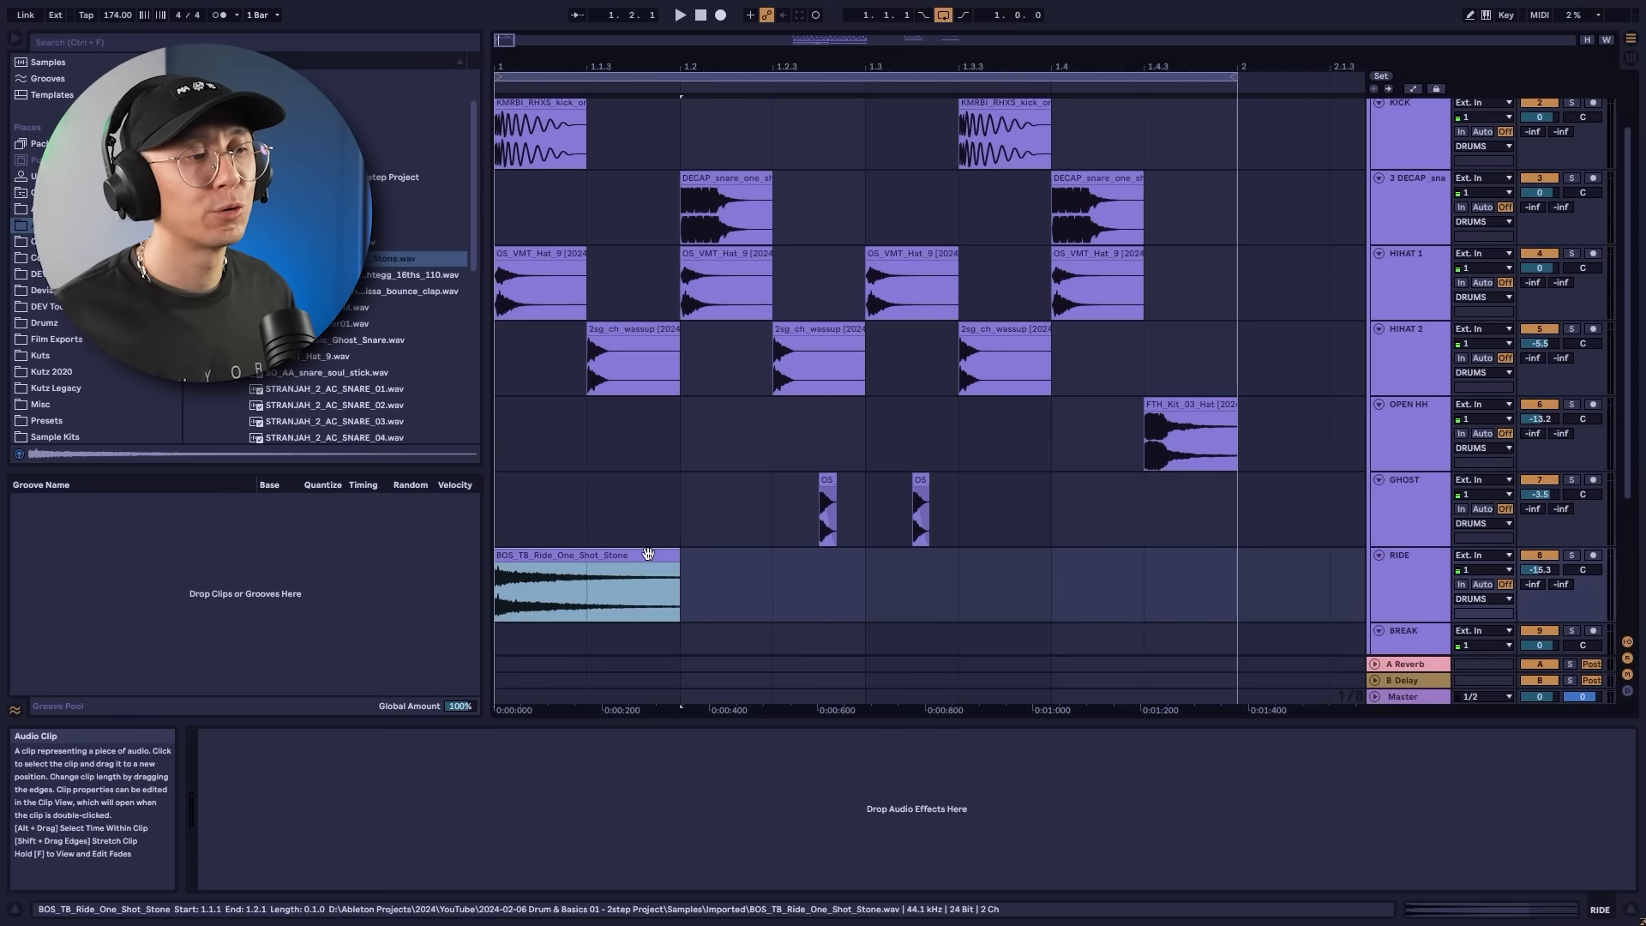
key("ctrl+d")
key("ctrl+d")
key("ctrl+d")
key("space")
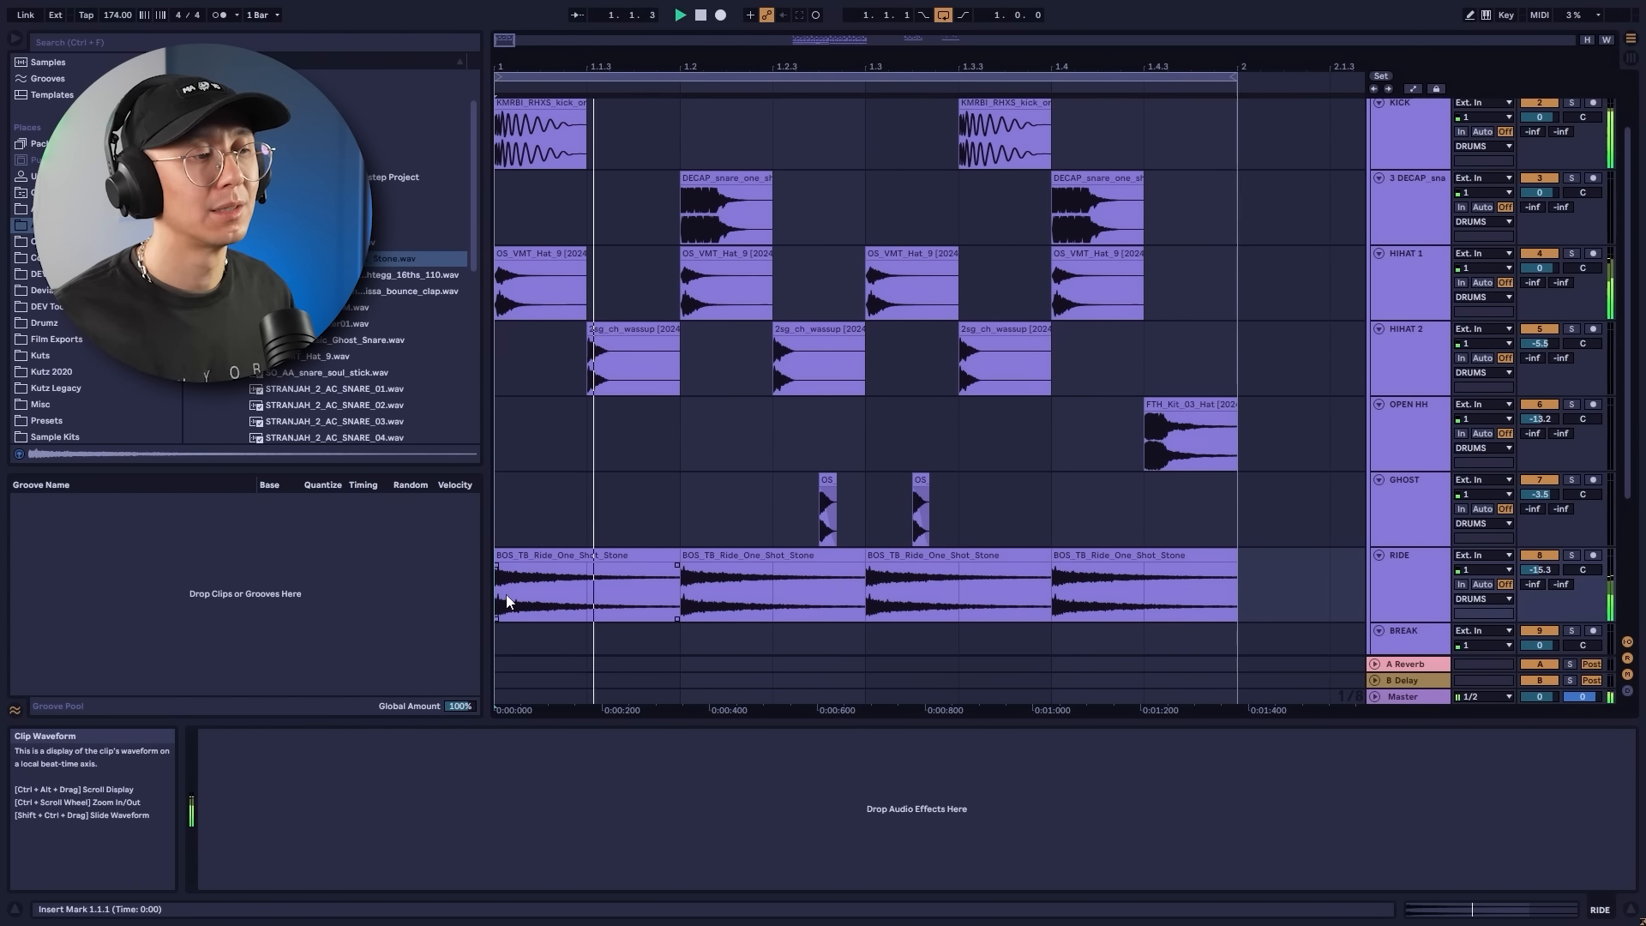
Try a sparser ride by deleting the clips at 1.2.1 and 1.4.1 and play the loop from the start.
key("space")
left_click(810, 555)
key("Delete")
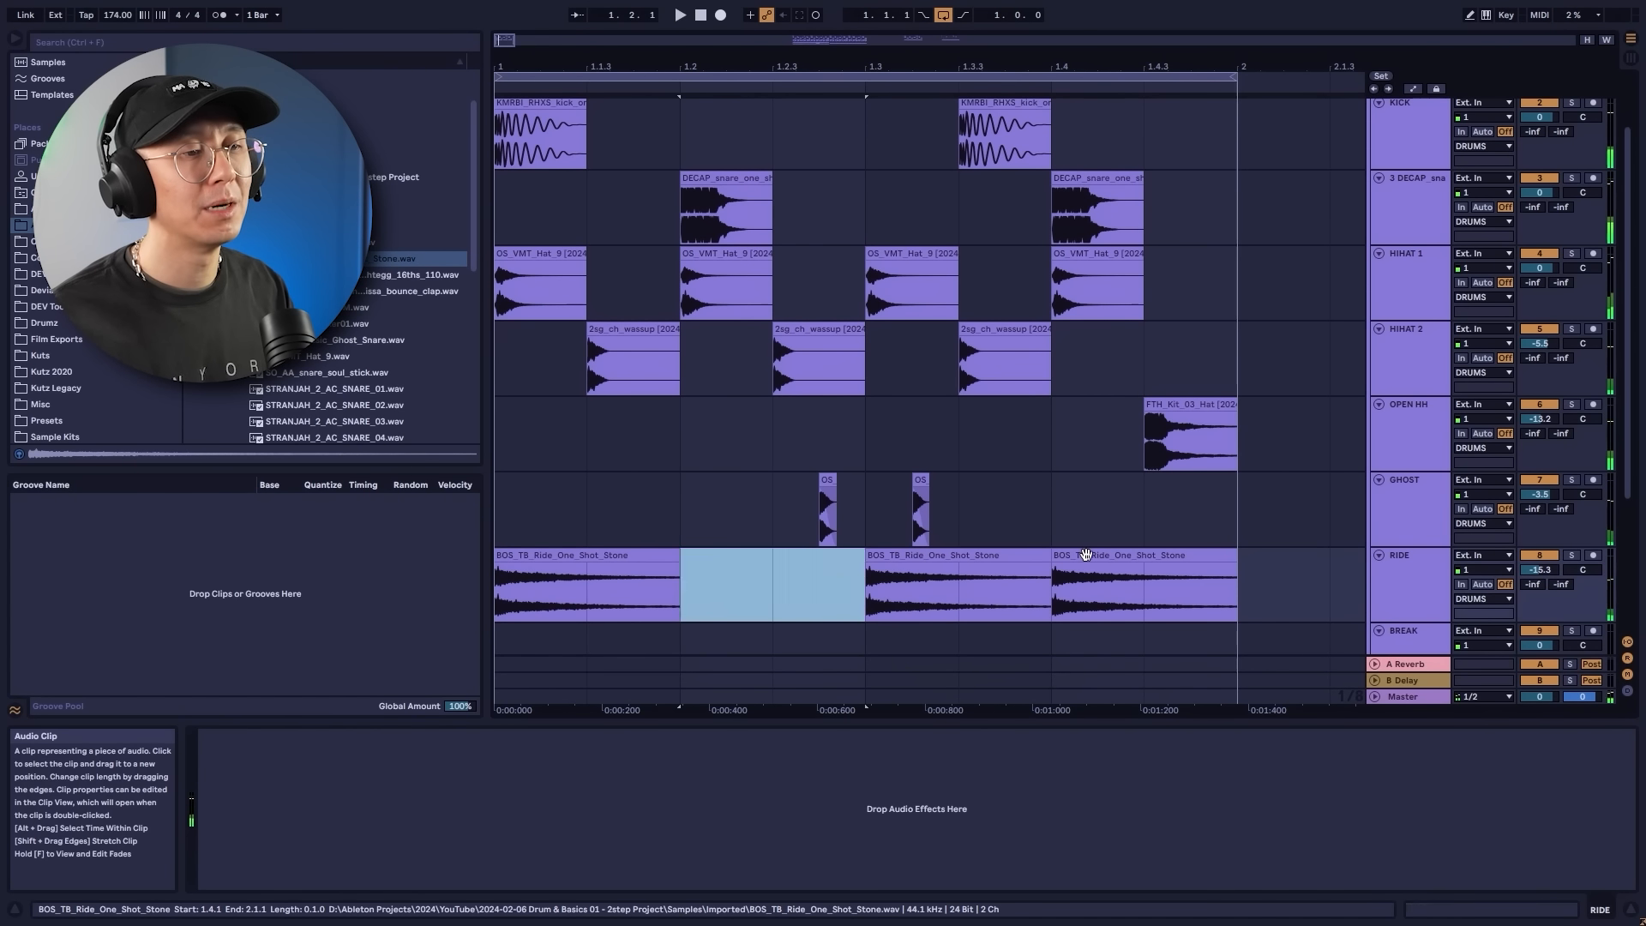
left_click(1086, 556)
key("Delete")
left_click_drag(680, 555, 861, 557)
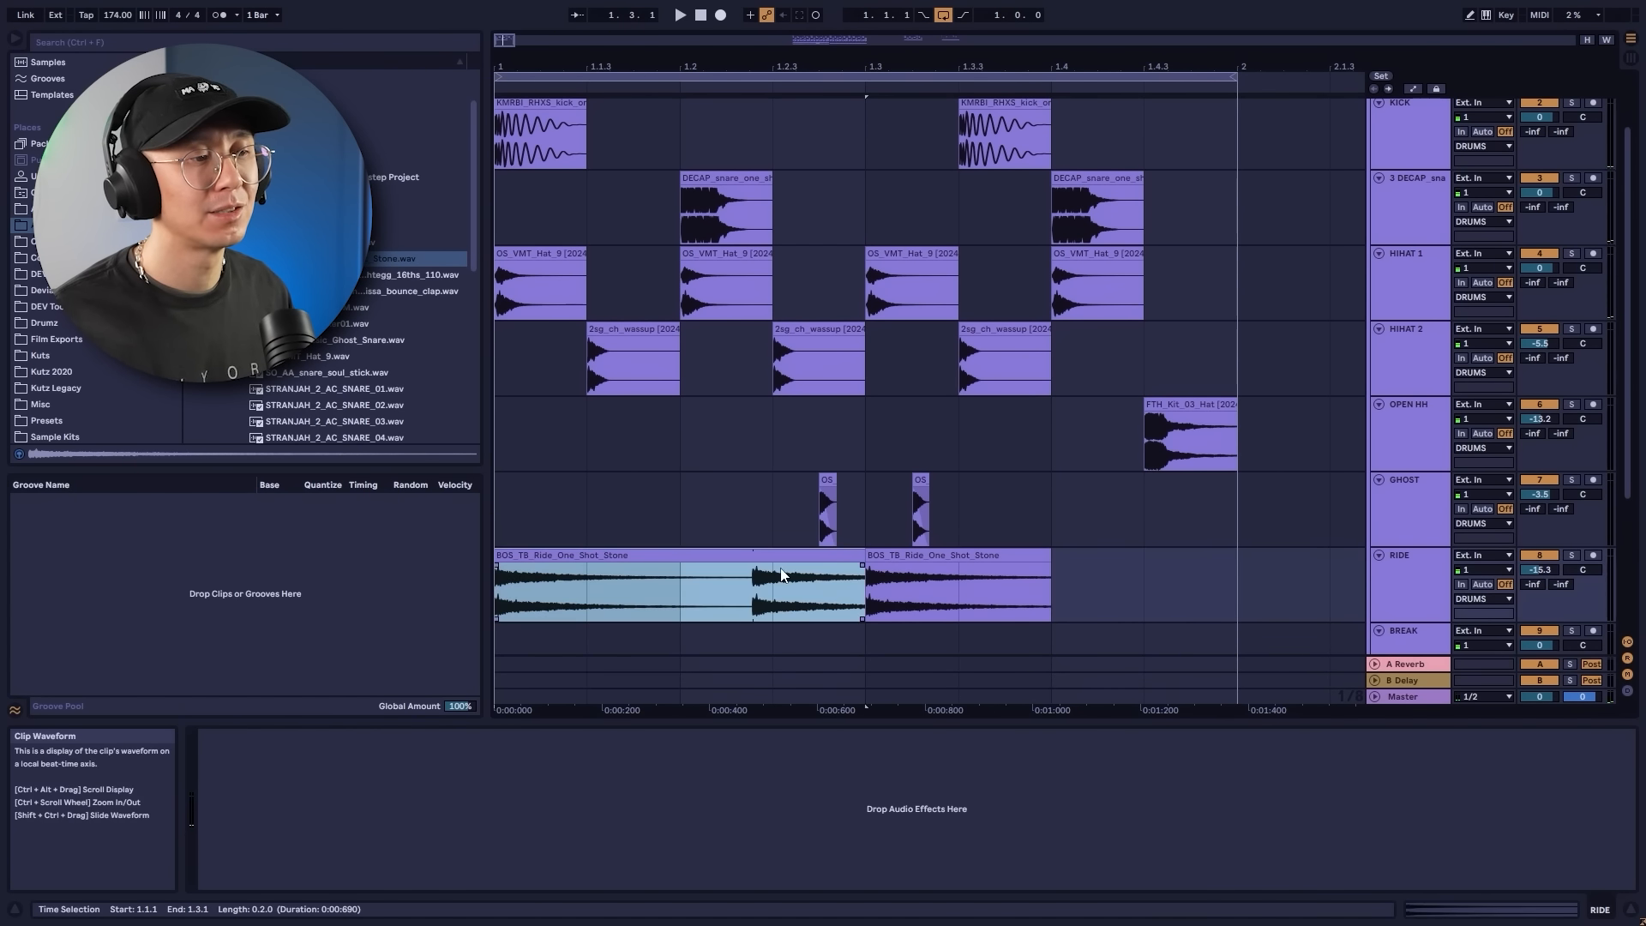
key("ctrl+z")
left_click(501, 591)
key("space")
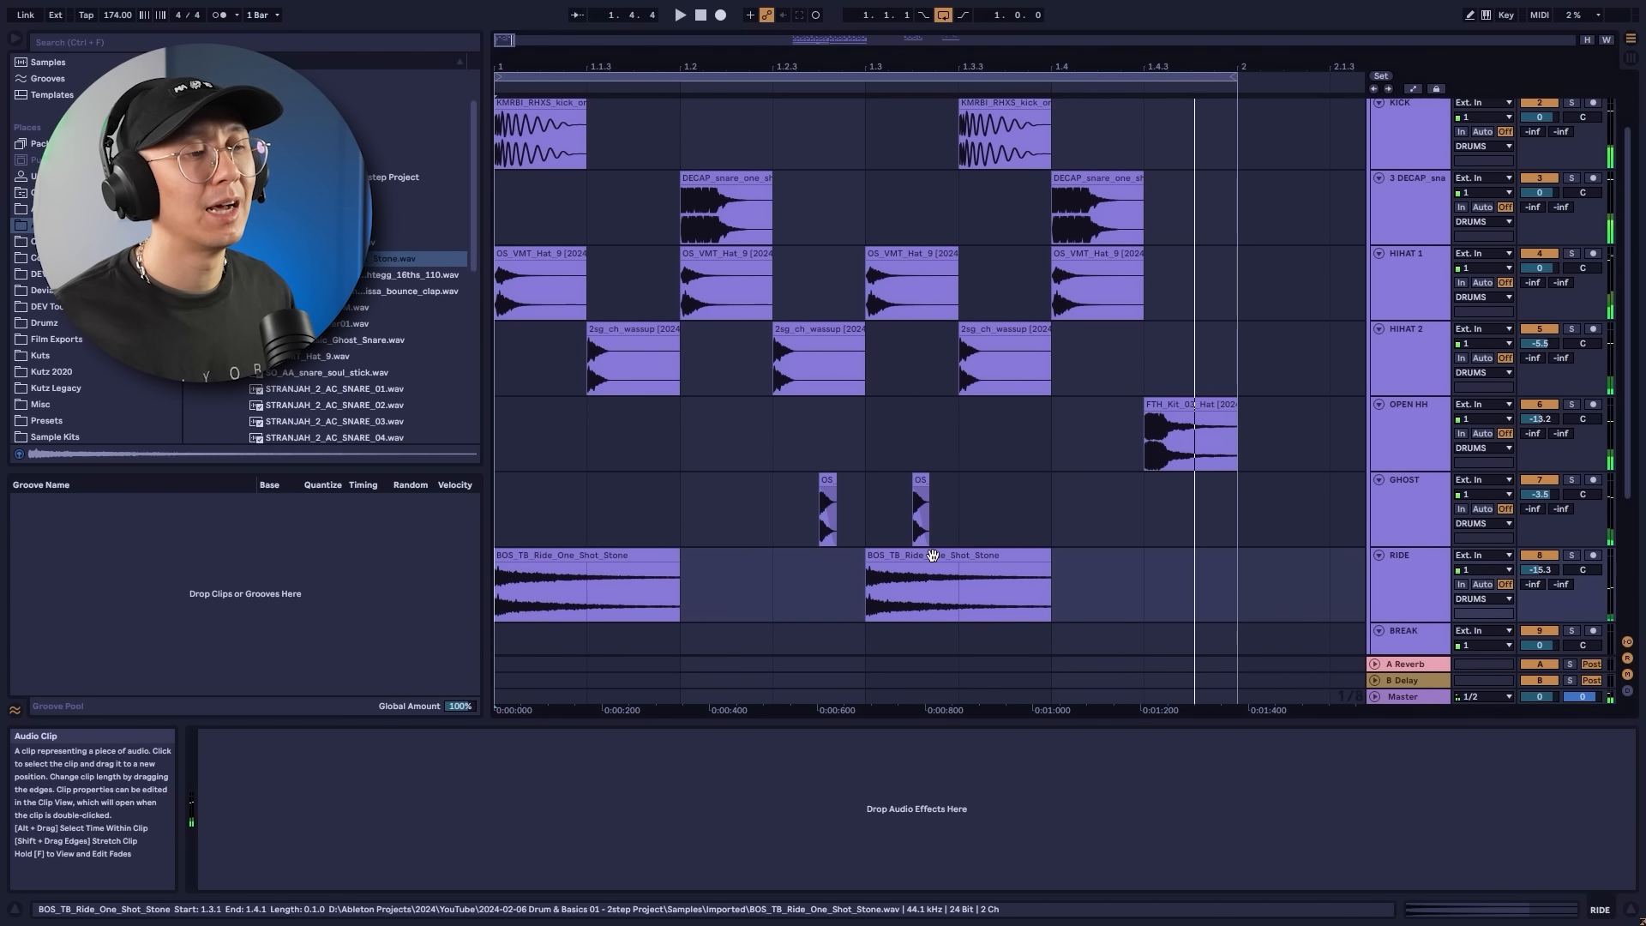
key("space")
Try the second ride hit at 1.3.3 and play the loop.
left_click_drag(932, 555, 1026, 556)
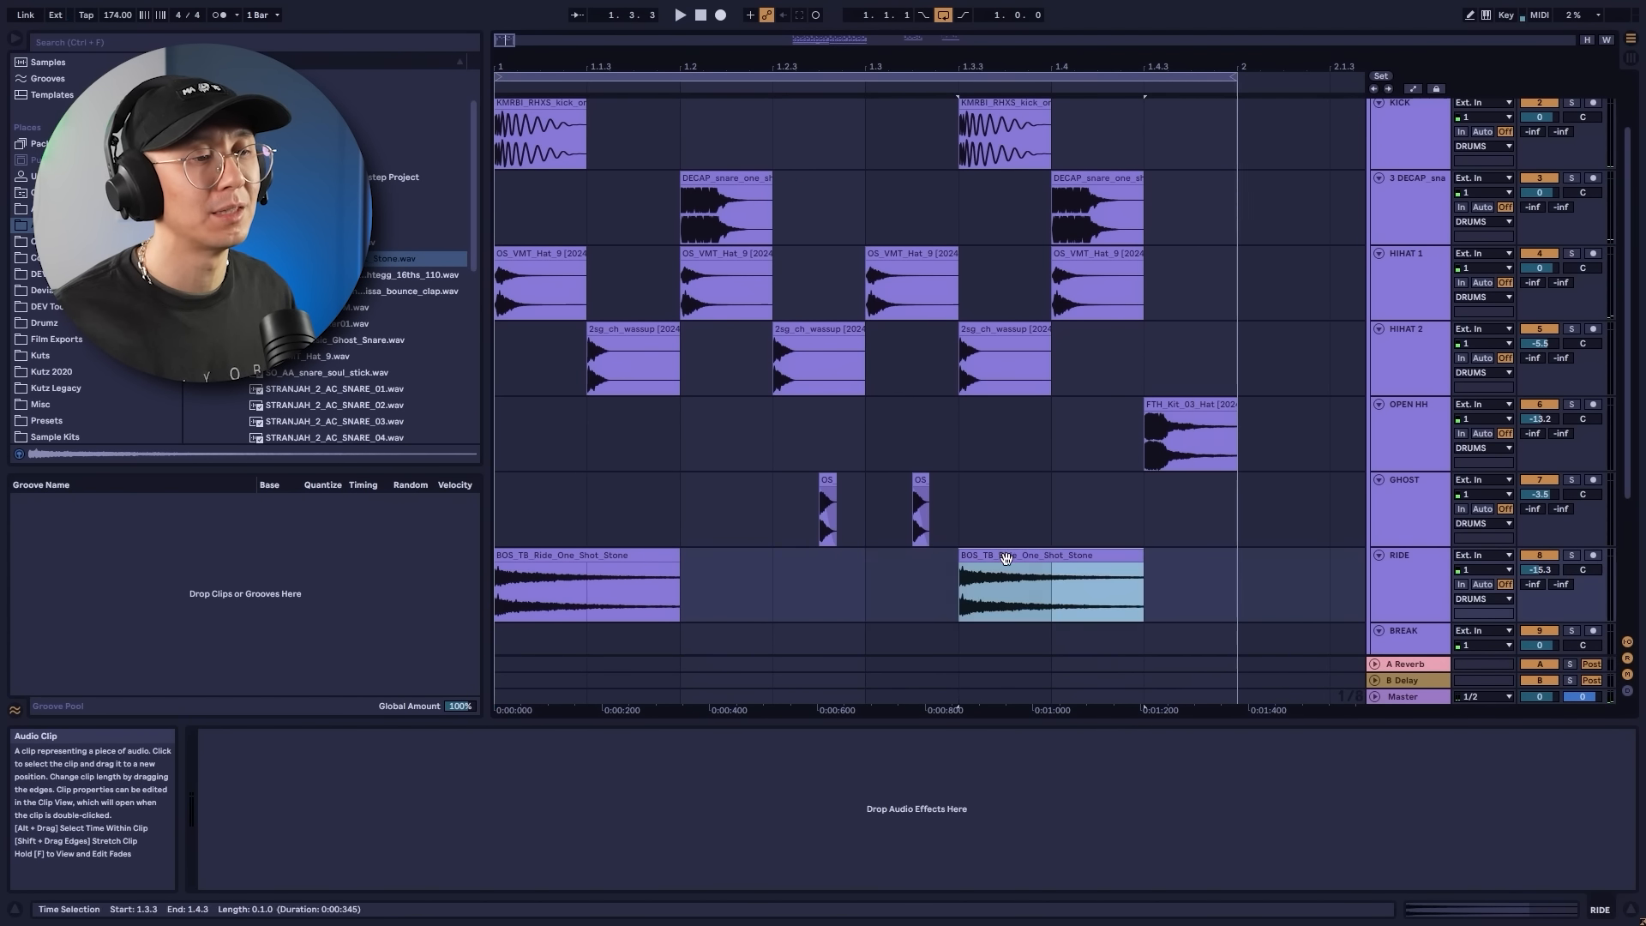
left_click(508, 599)
key("space")
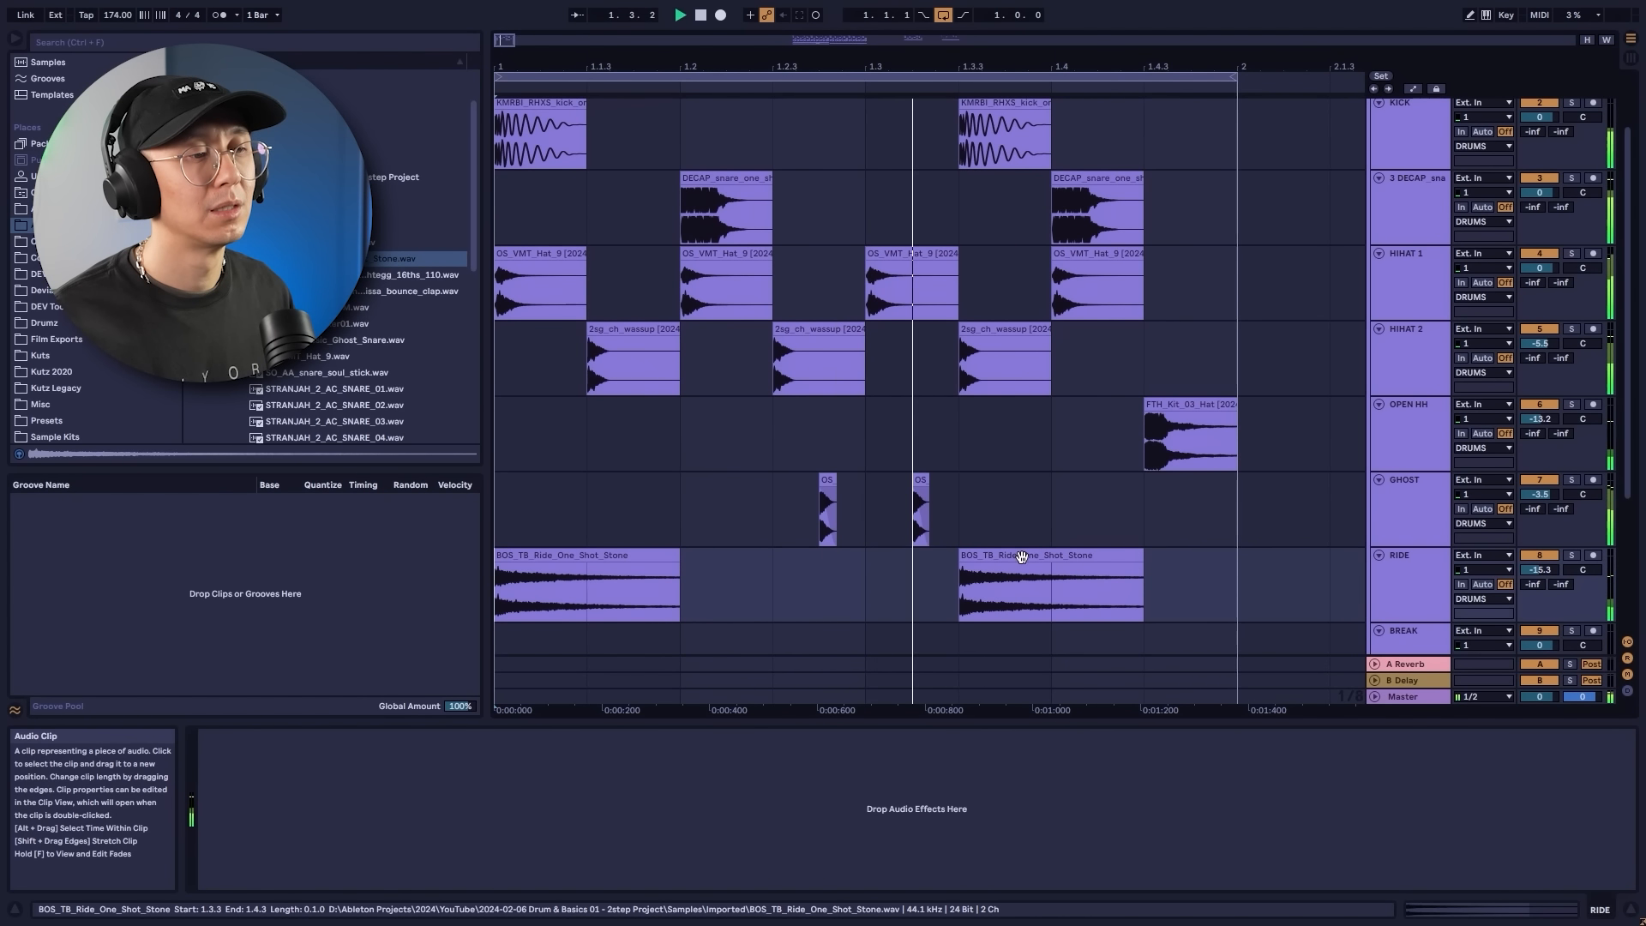
key("space")
Try the second ride hit at 1.2.3 and play the loop.
left_click_drag(1022, 557, 835, 557)
left_click(504, 590)
key("space")
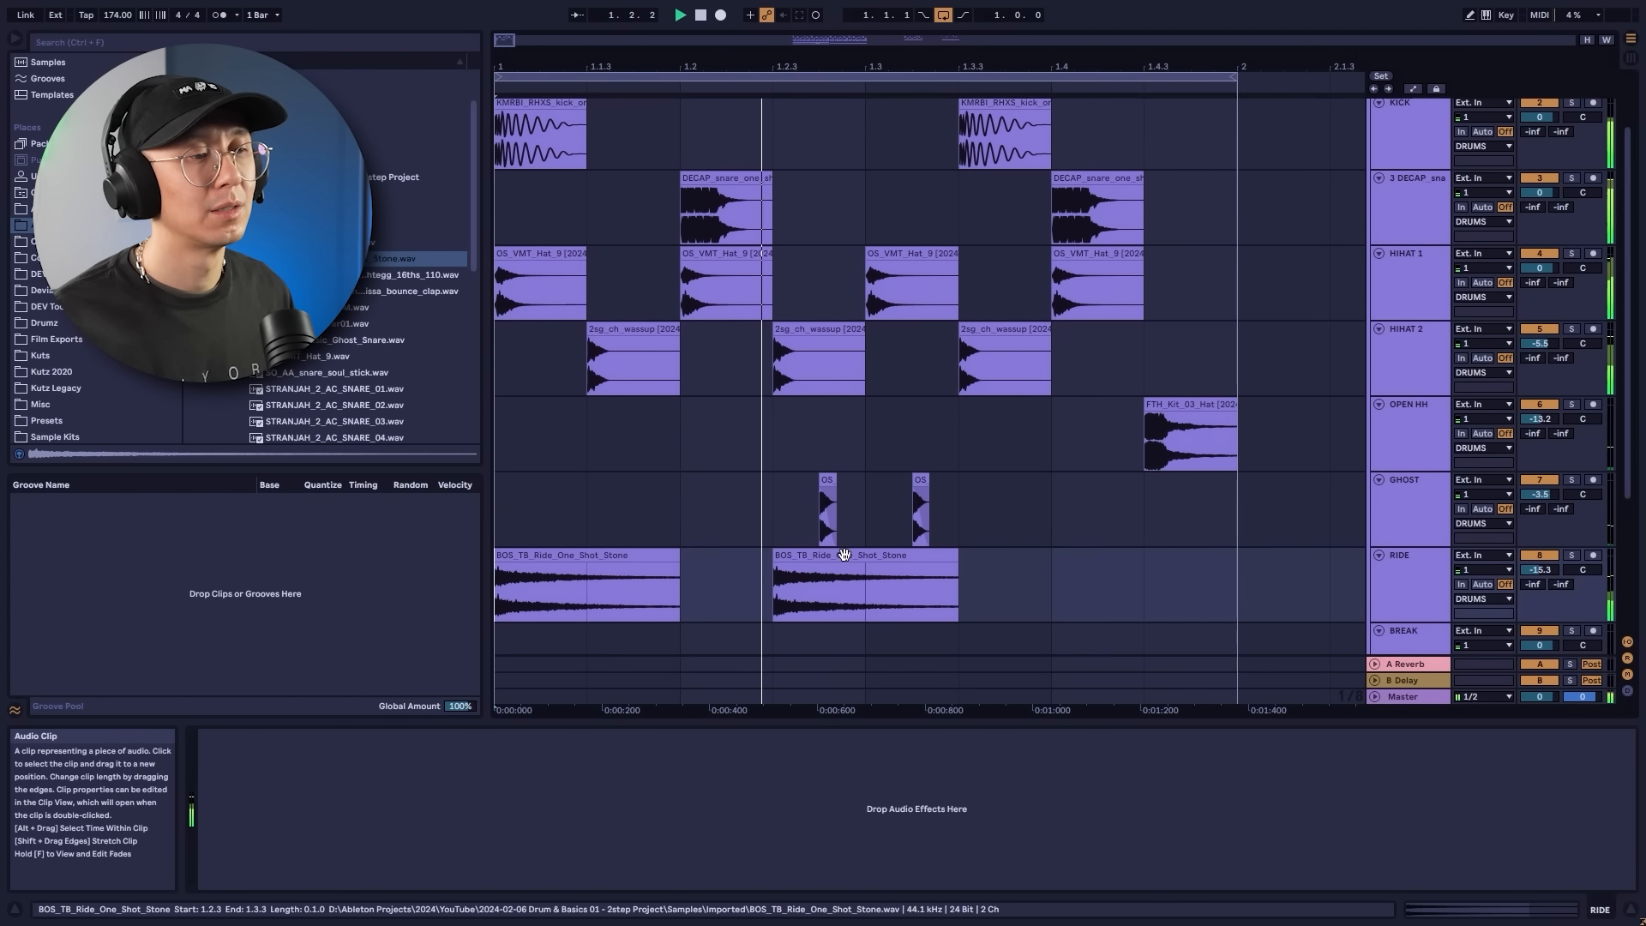
key("space")
Try a third ride hit copied from 1.2.3 to 1.4.1, play the loop, and shift the middle ride clip earlier.
left_click_drag(846, 556, 1125, 556)
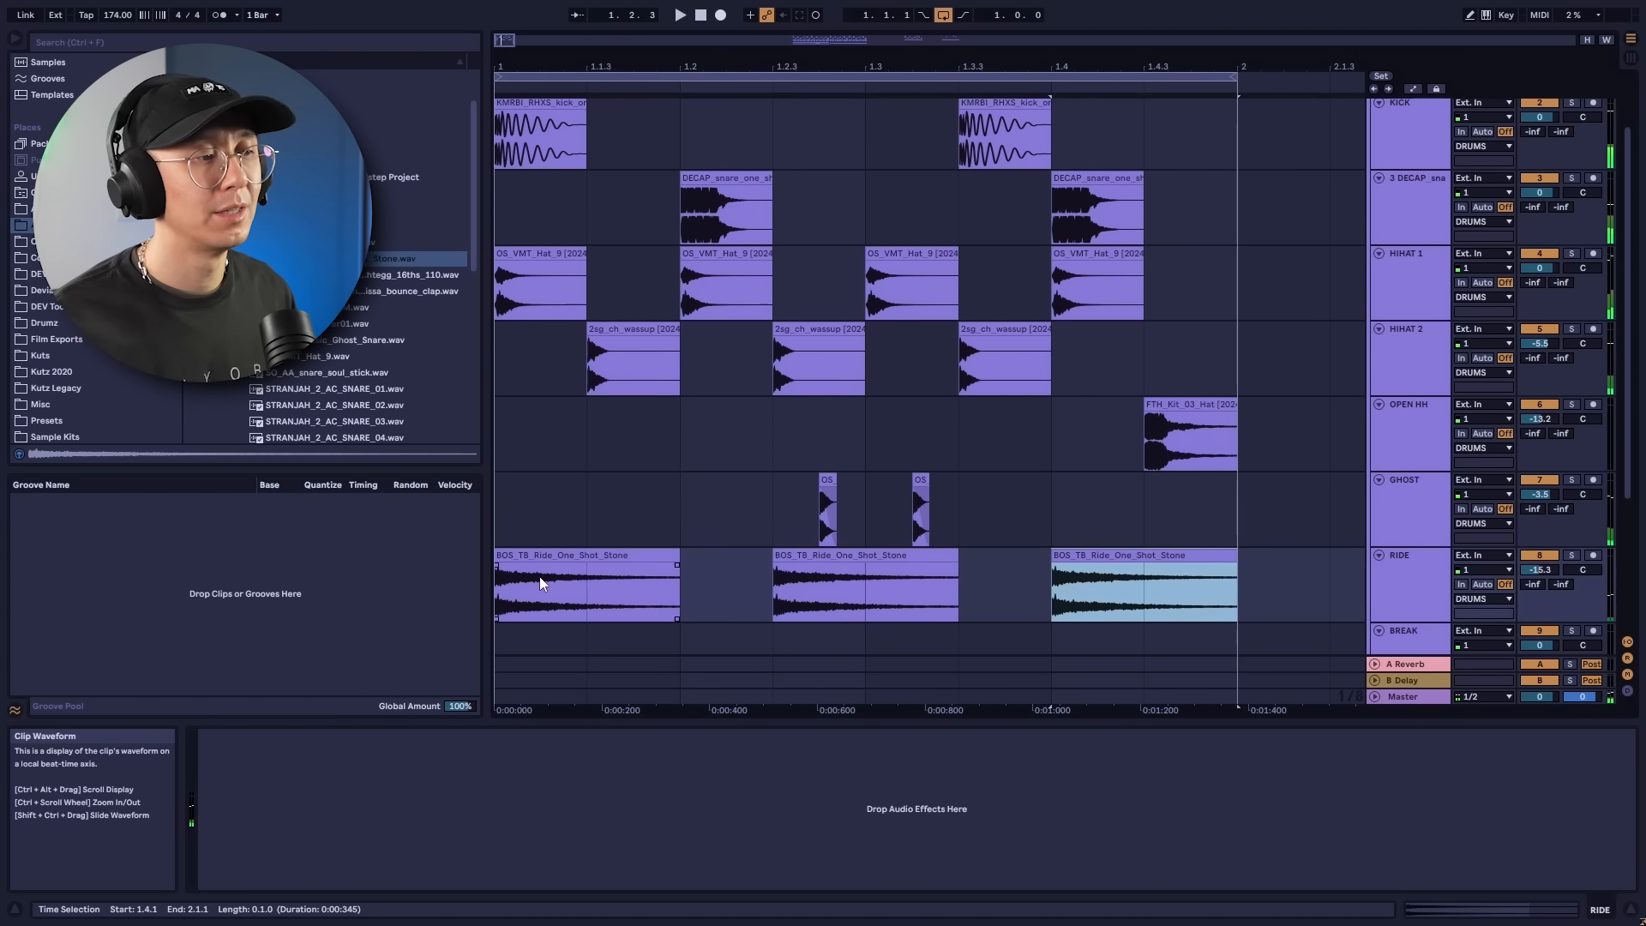
left_click(539, 576)
key("space")
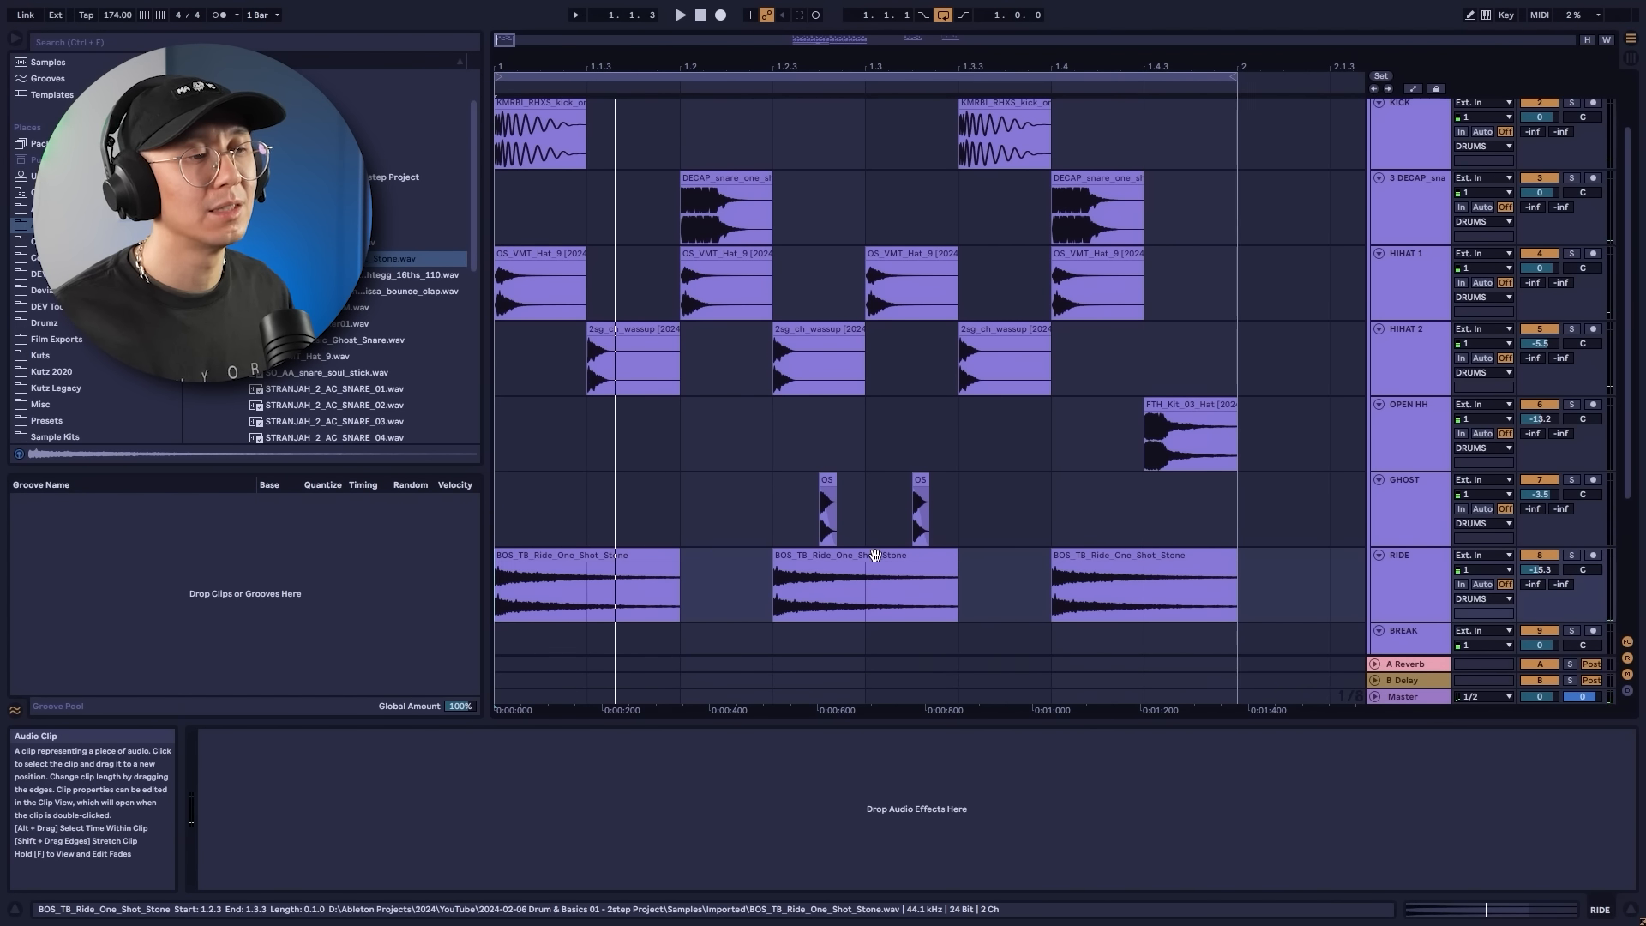
left_click_drag(875, 556, 817, 554)
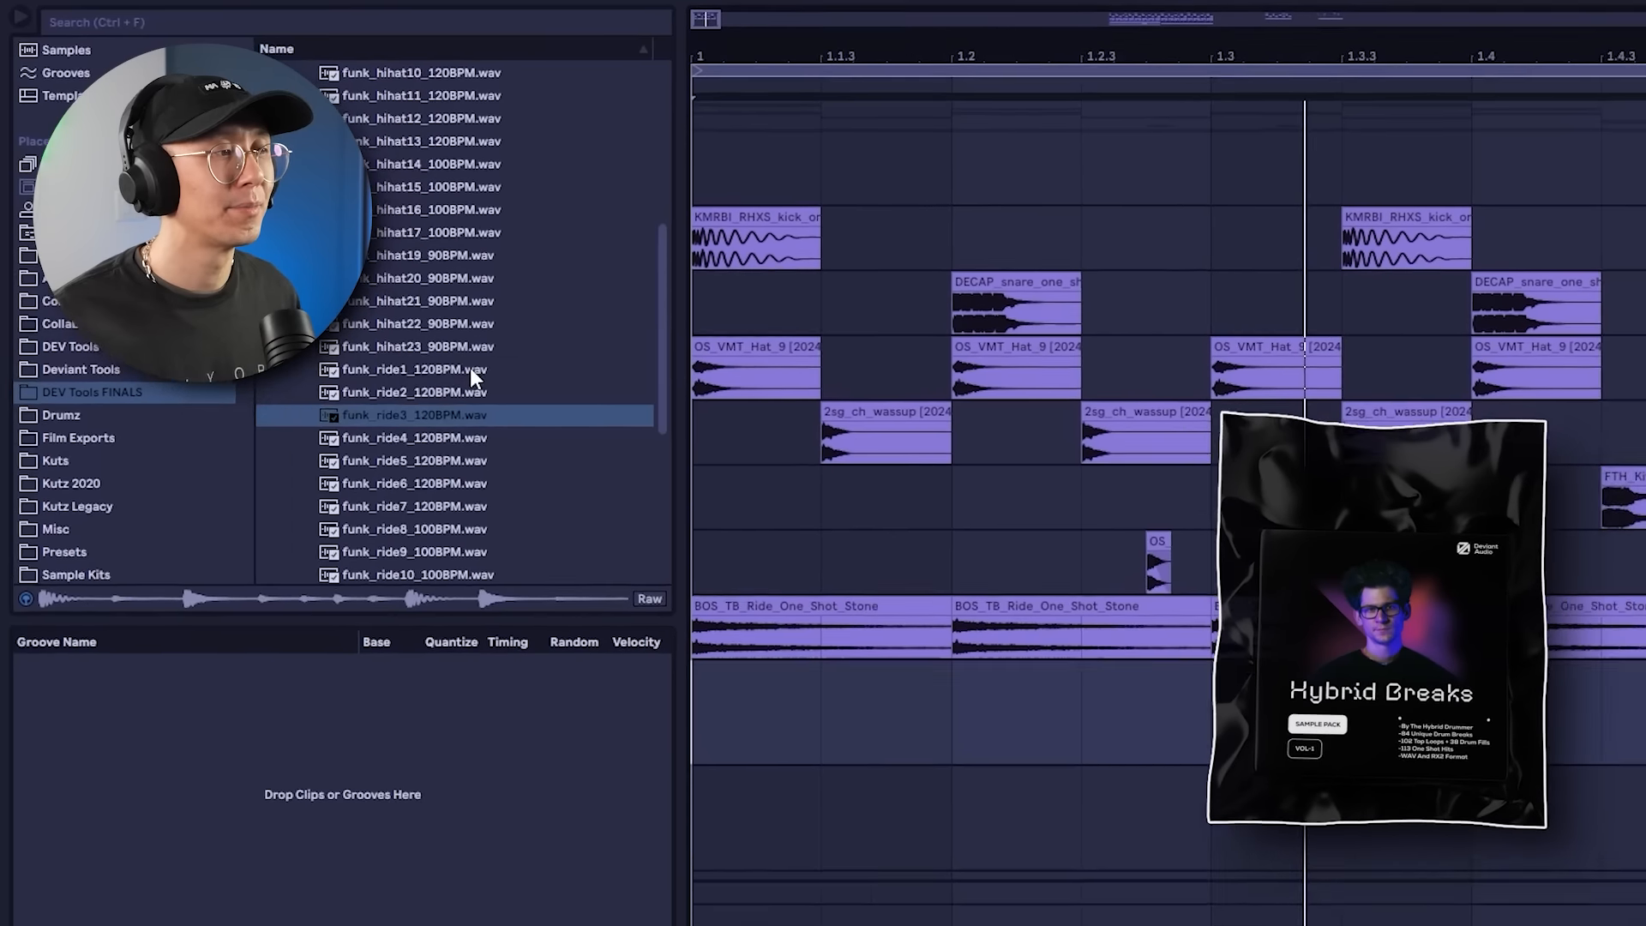
Preview the funk_ride break loops in DEV Tools FINALS one after another, through funk_ride6_120BPM.wav.
left_click(336, 290)
key("Down")
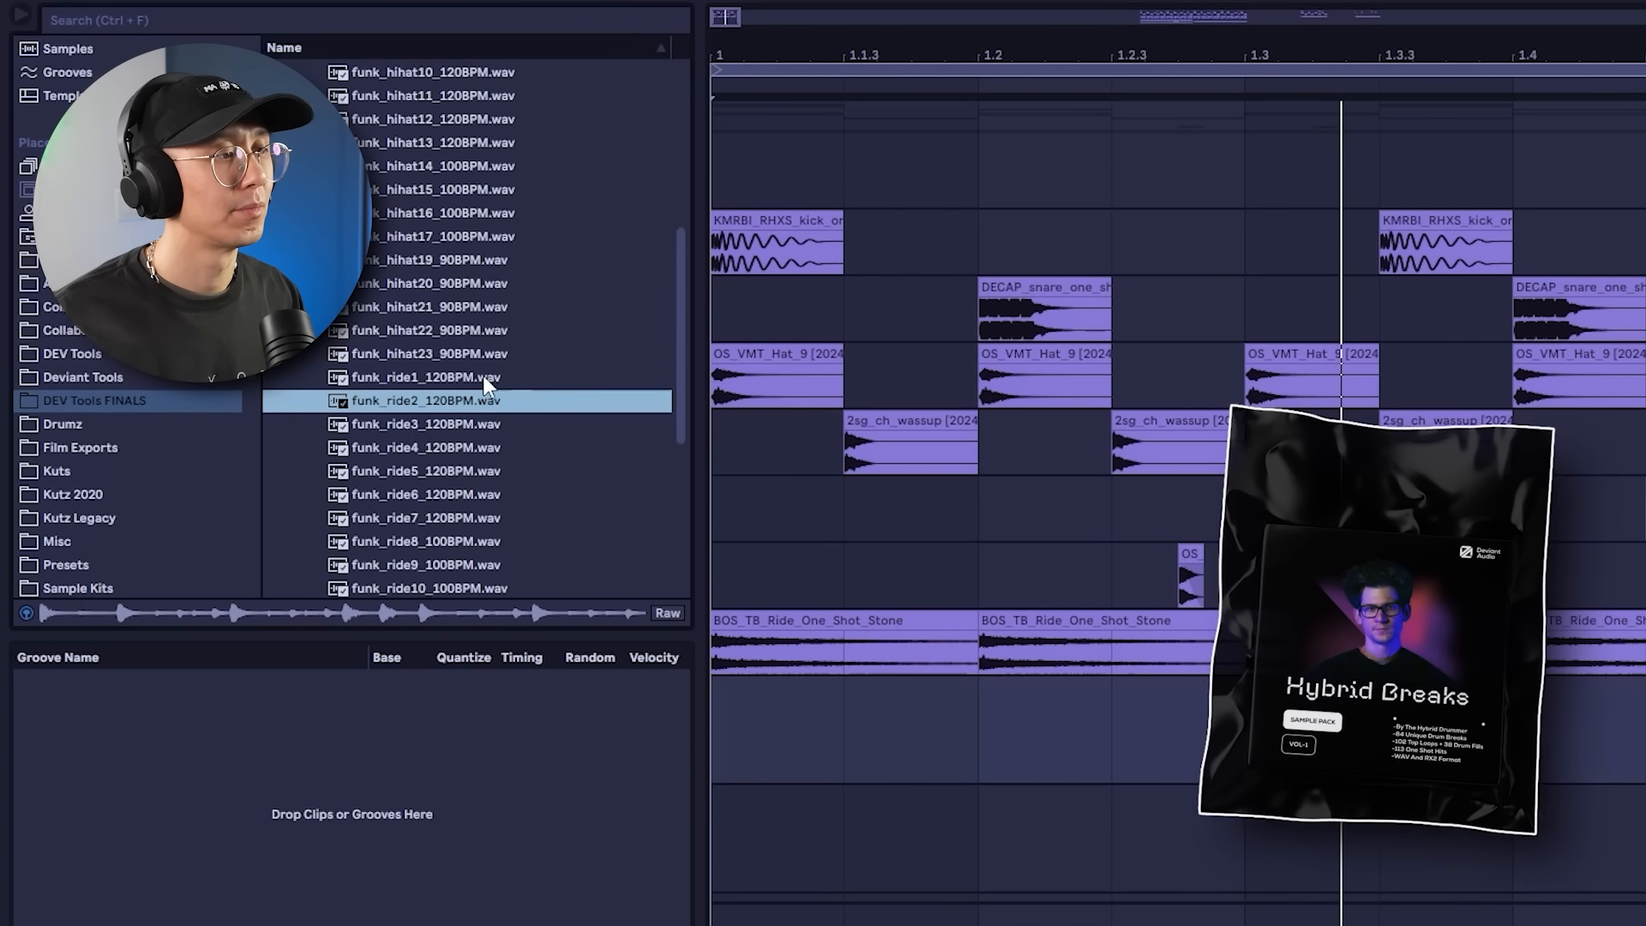
key("Down")
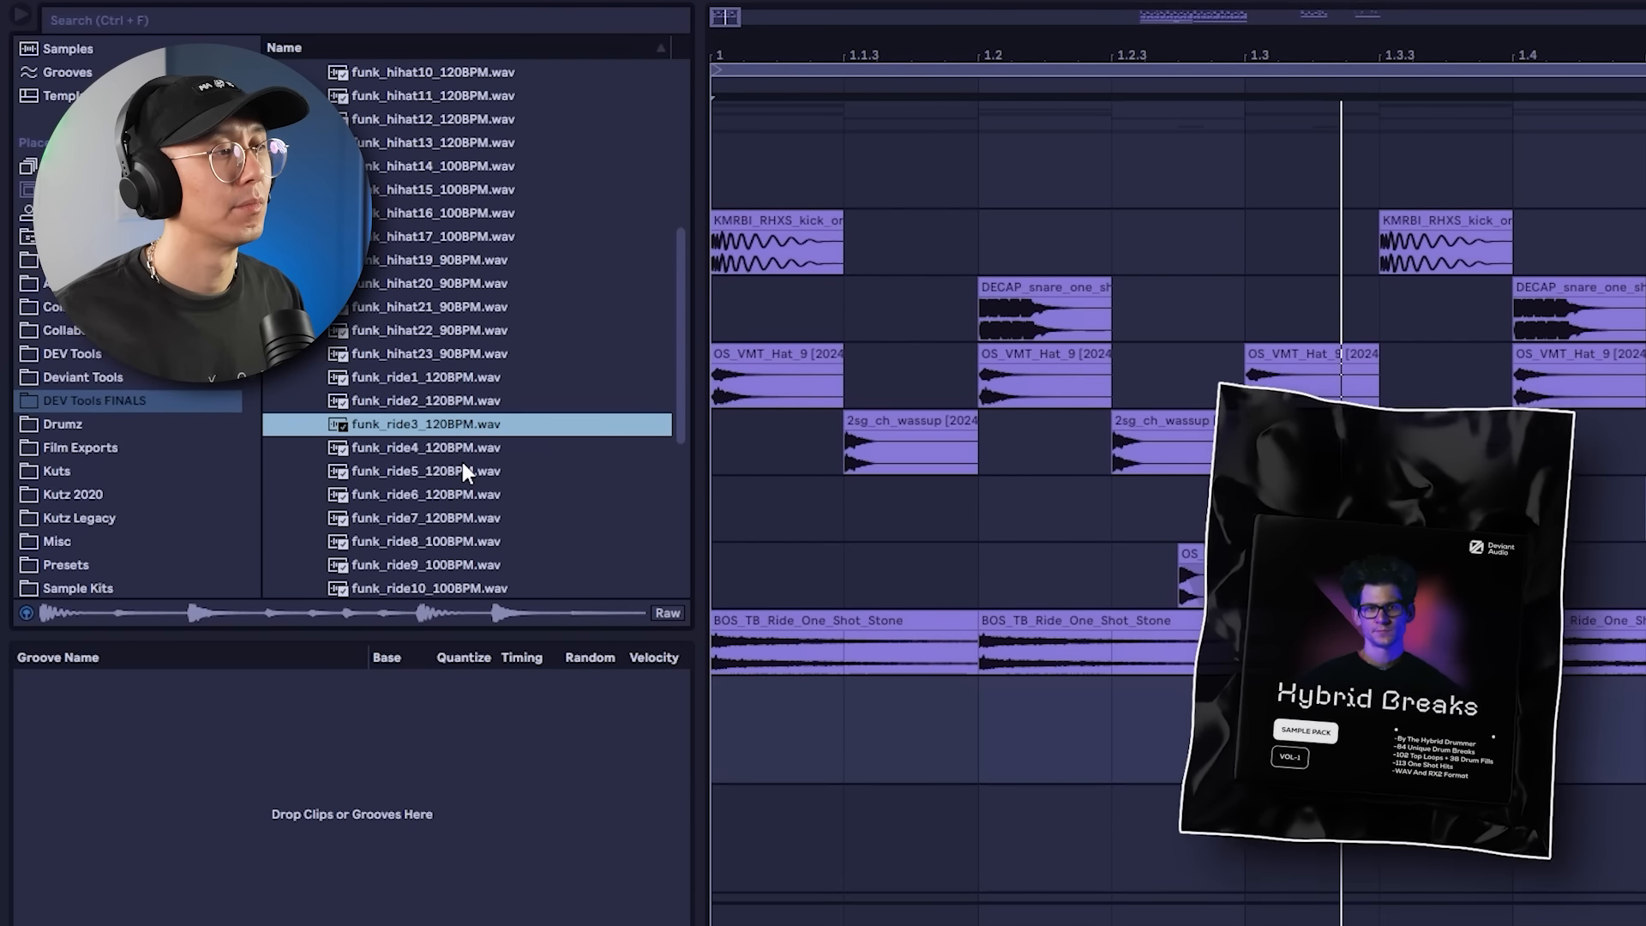
key("Down")
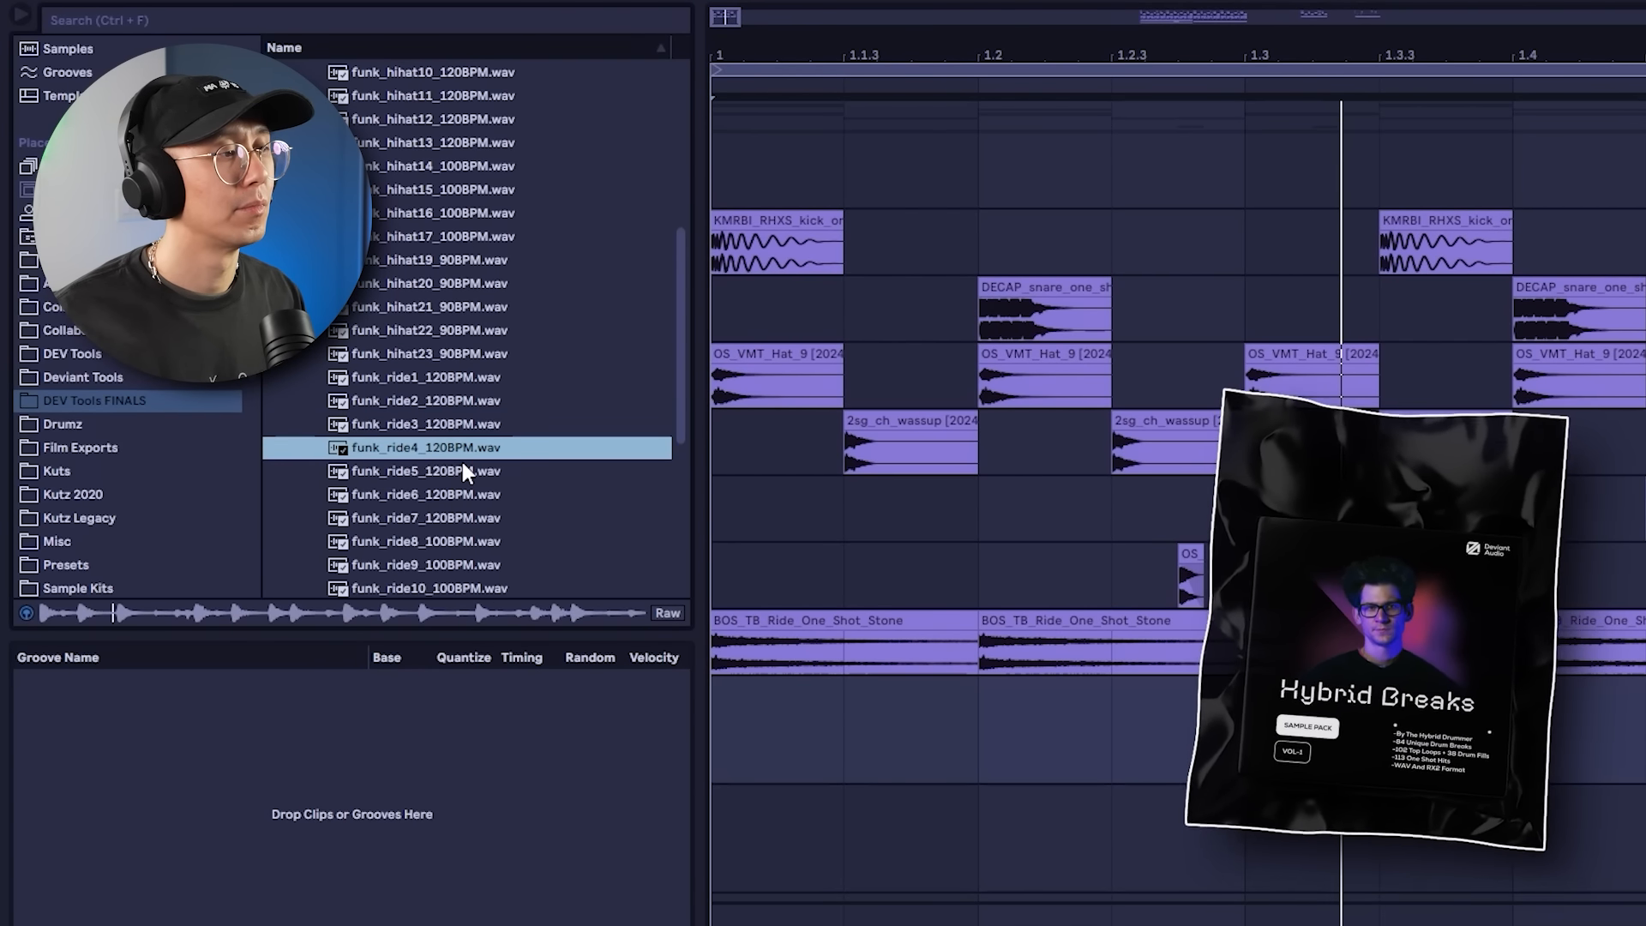
key("Down")
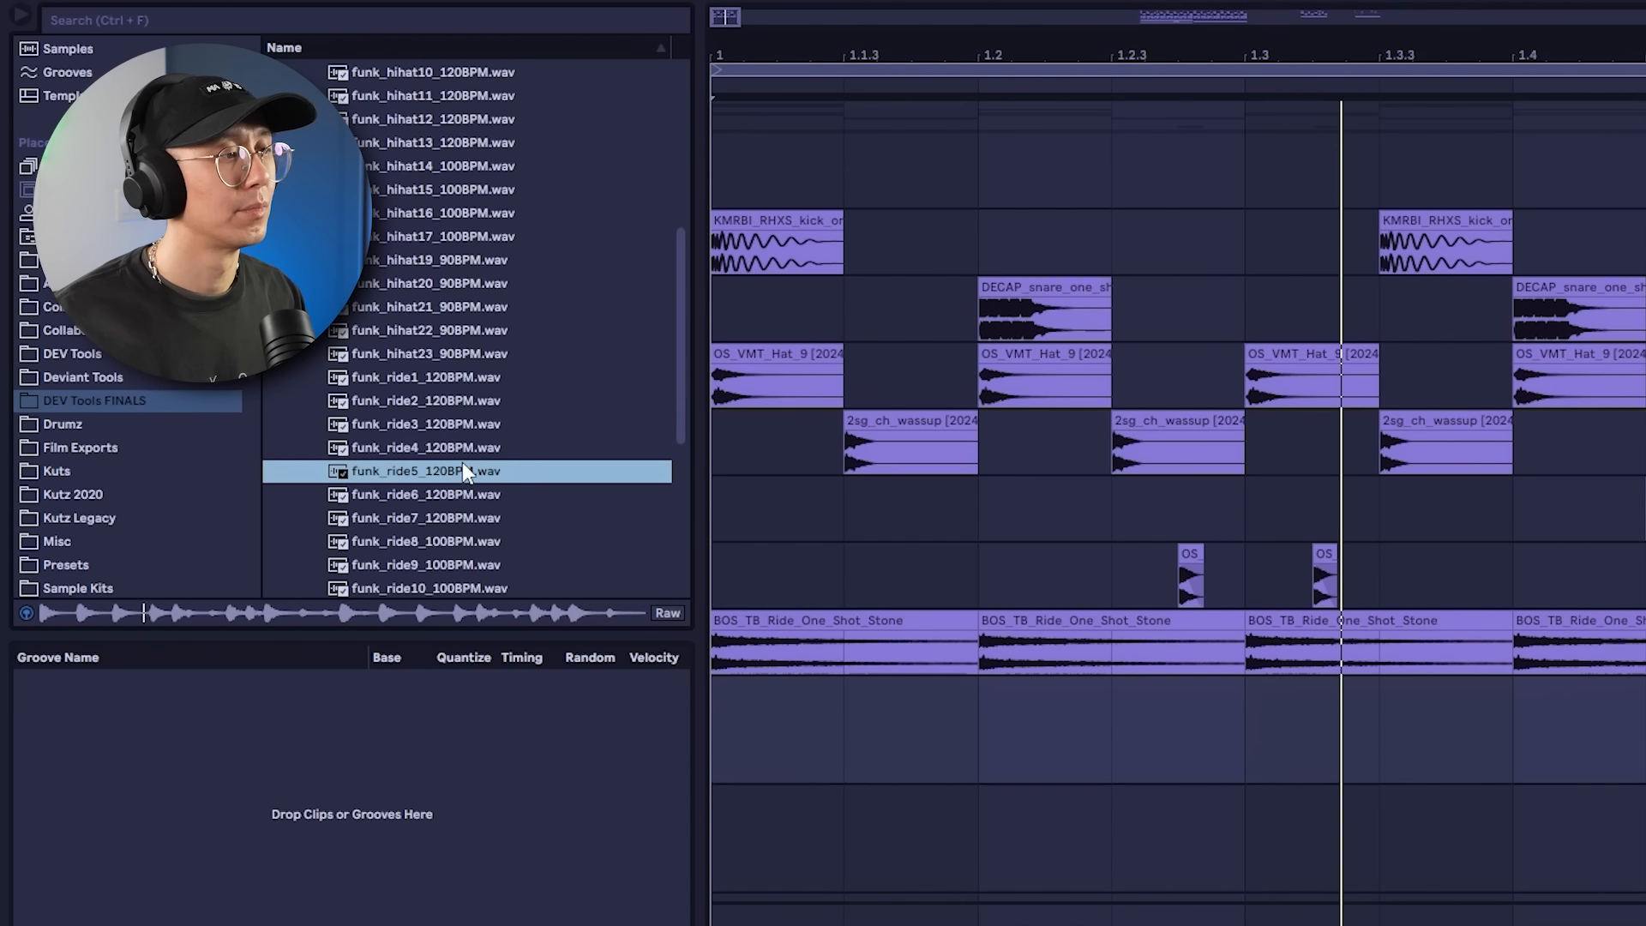
key("Down")
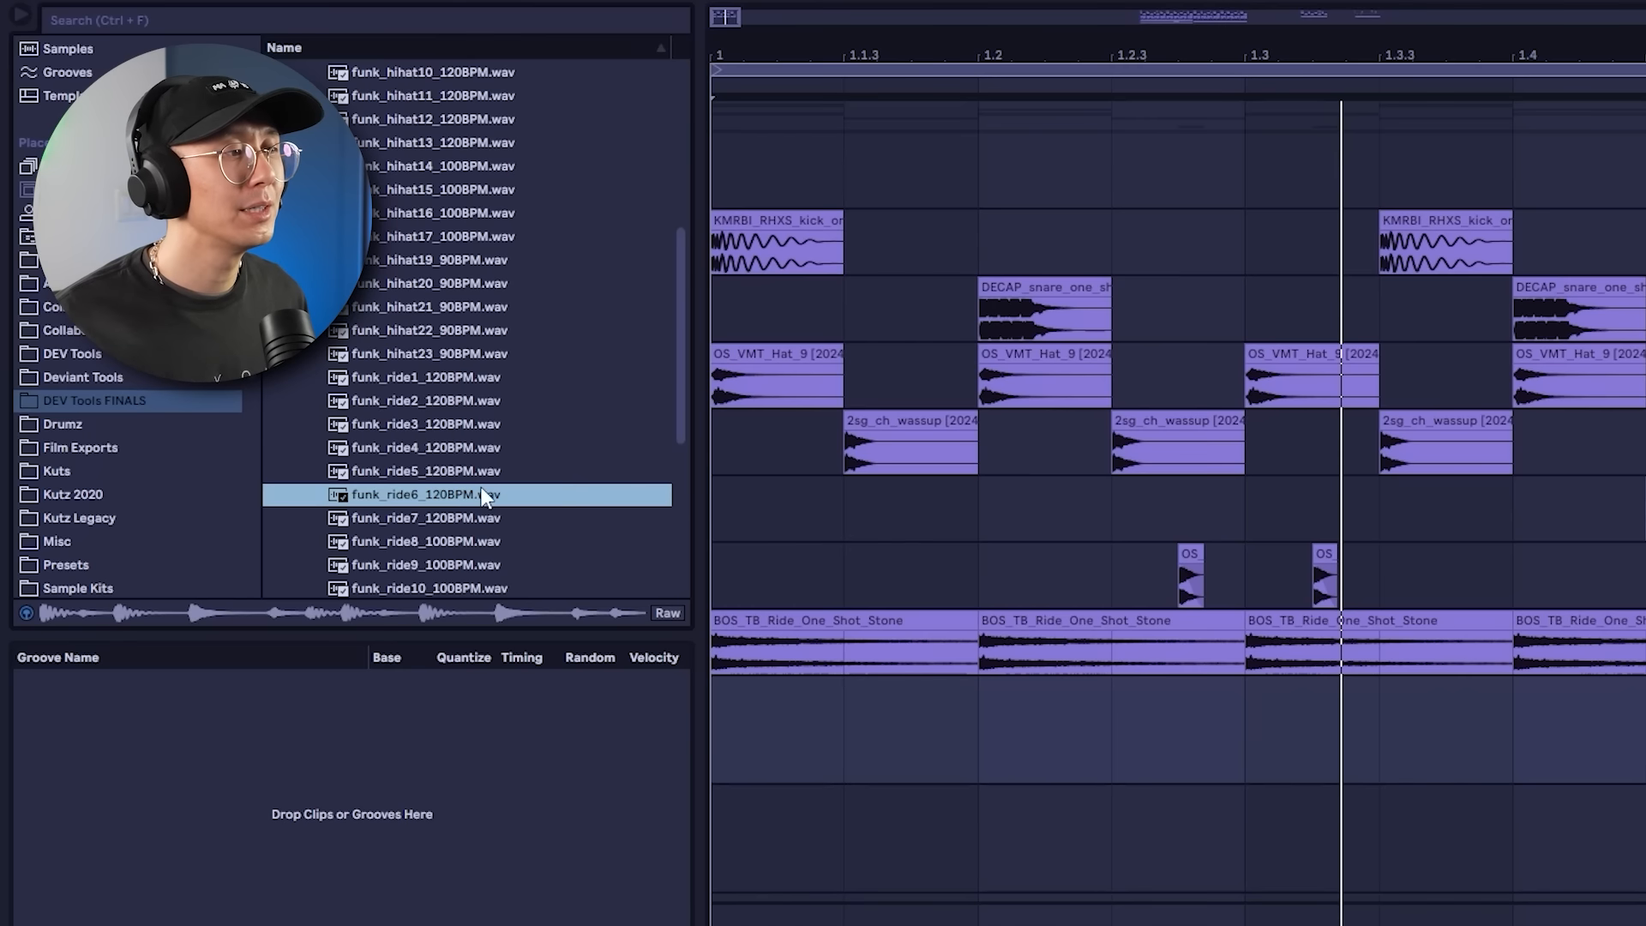
Place the funk_ride3_120BPM.wav loop at 1.1.1 on the BREAK track.
left_click(432, 429)
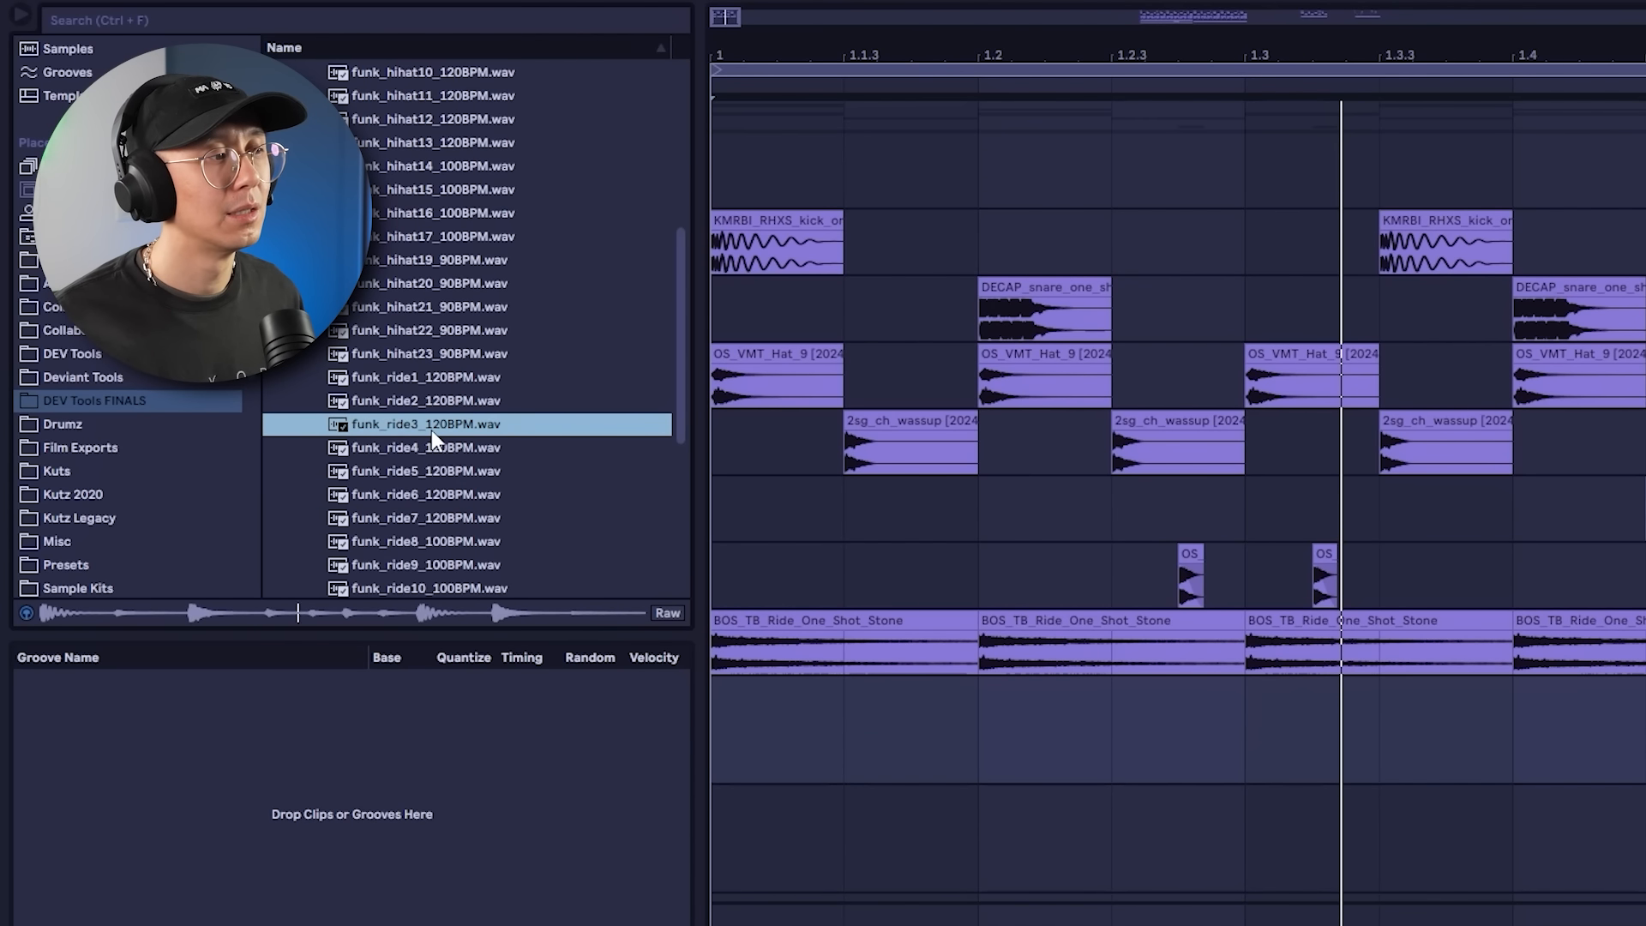
left_click_drag(430, 430, 764, 736)
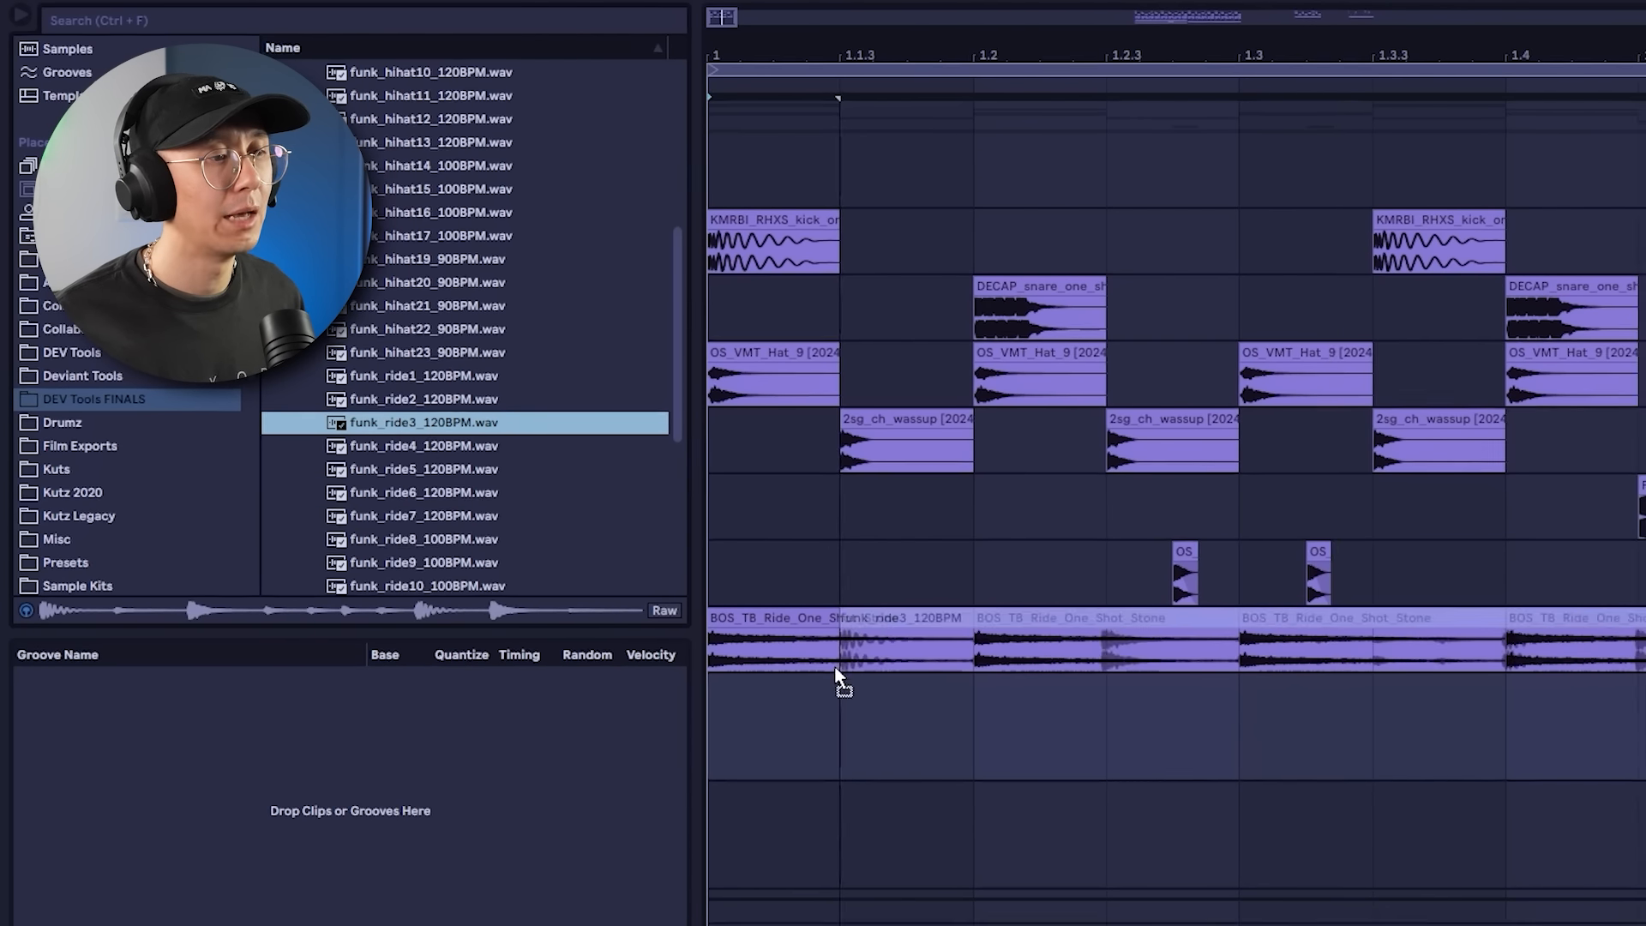
left_click_drag(531, 545, 497, 536)
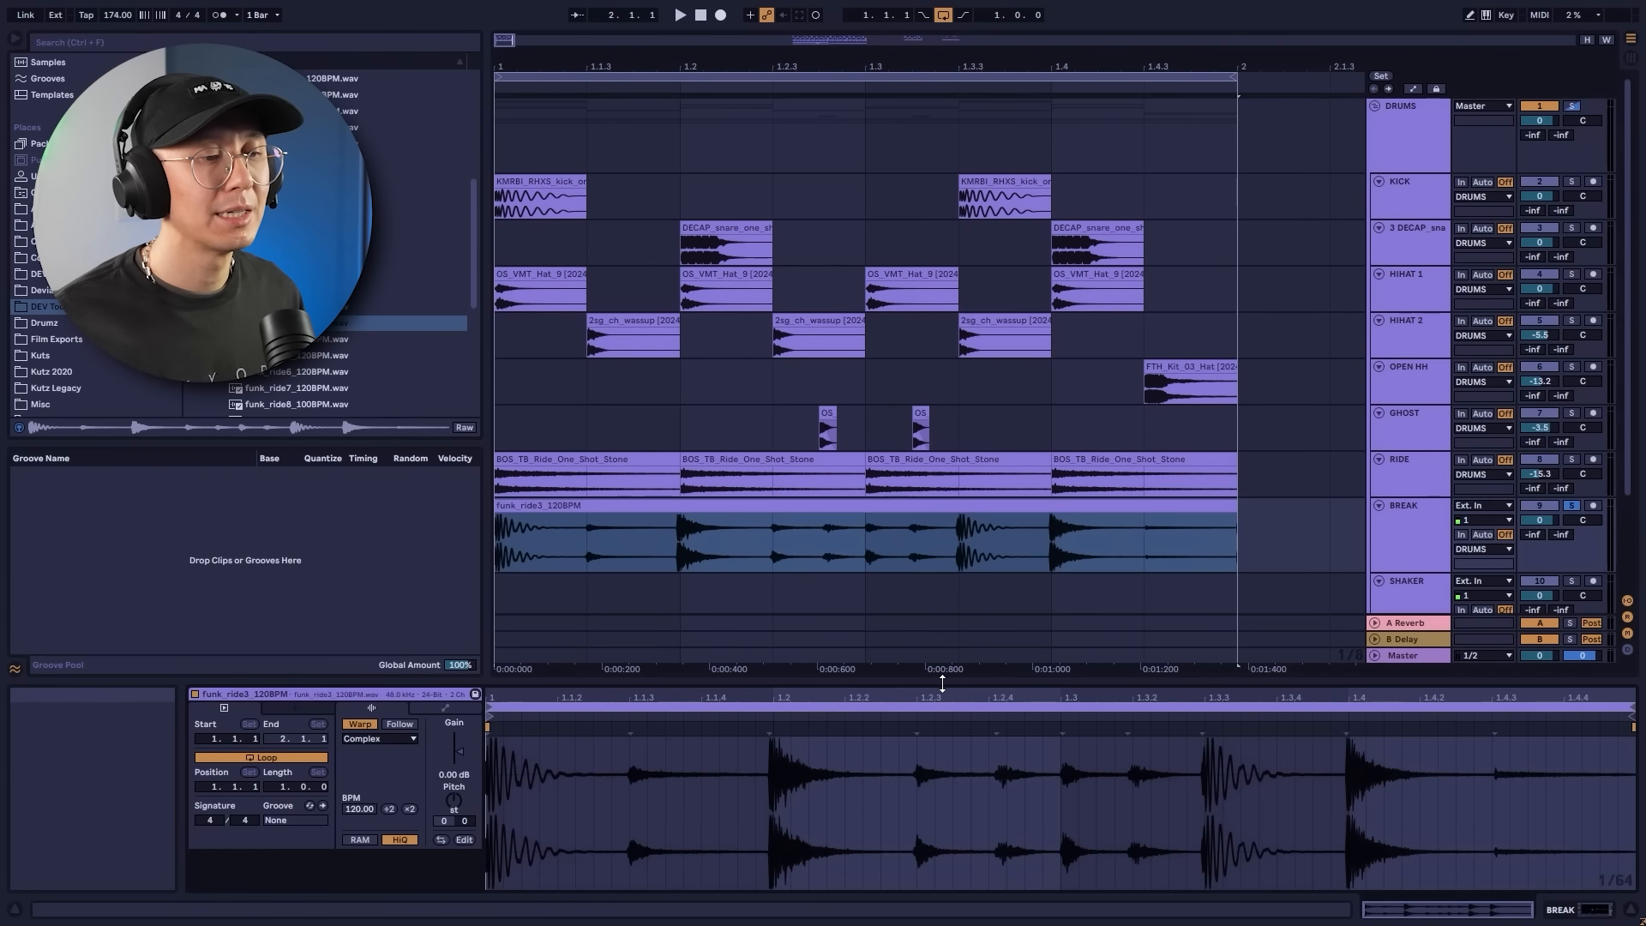
Enlarge the break's waveform display and warp the transient near 1.1.3 onto the 1.1.3 grid line.
left_click_drag(942, 683, 948, 283)
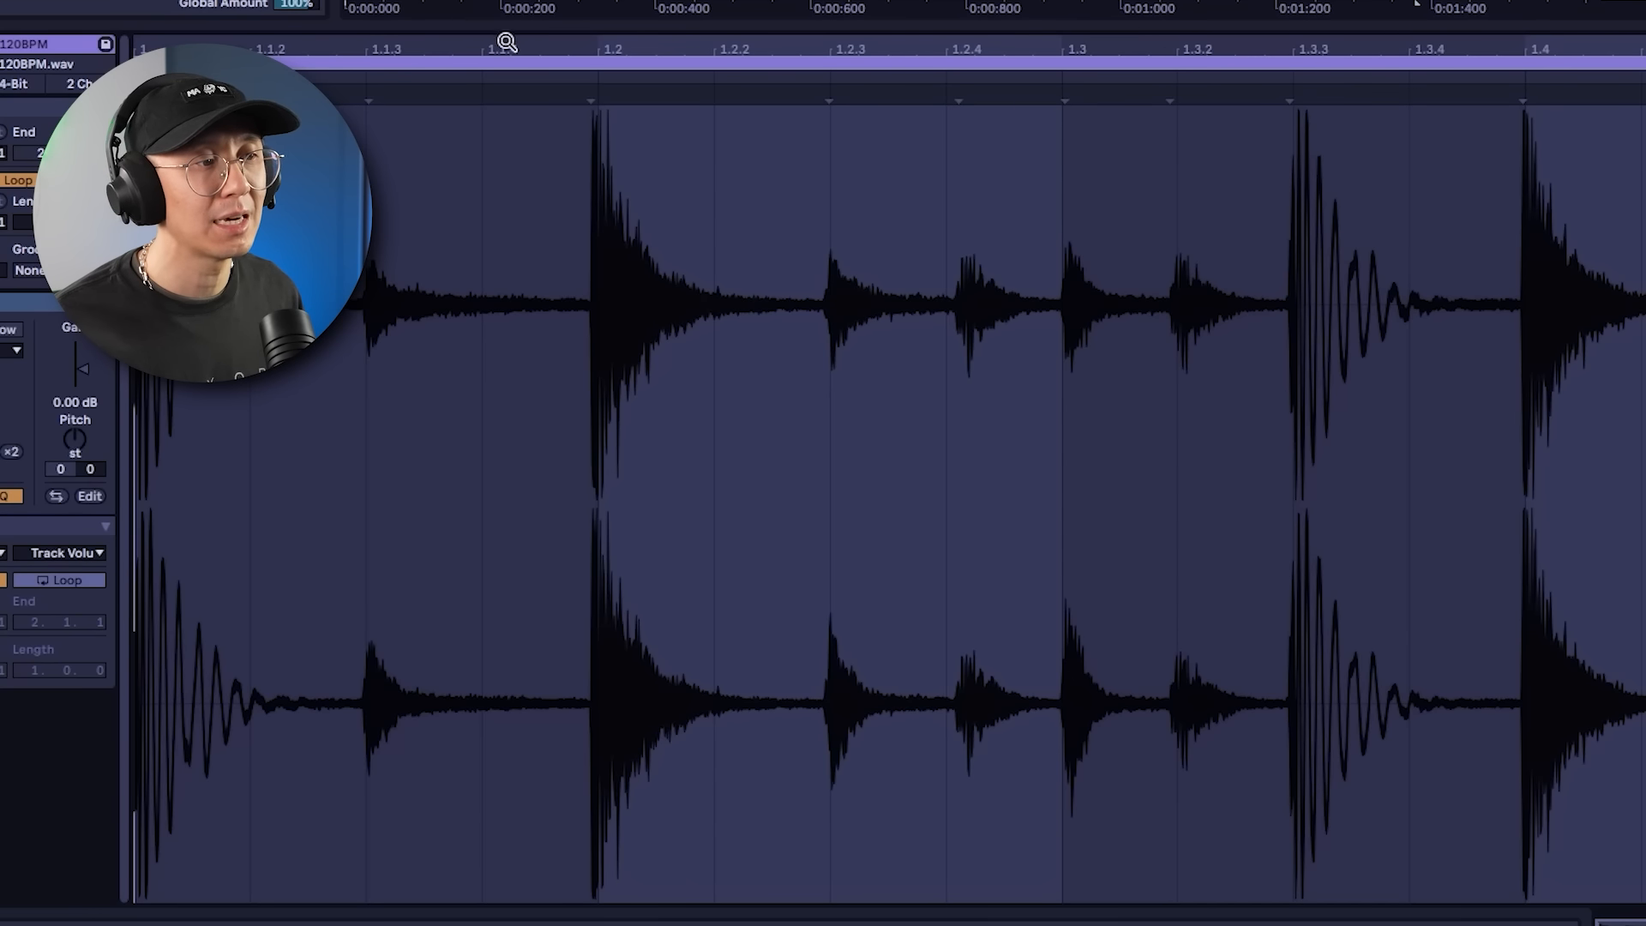
left_click_drag(352, 41, 374, 55)
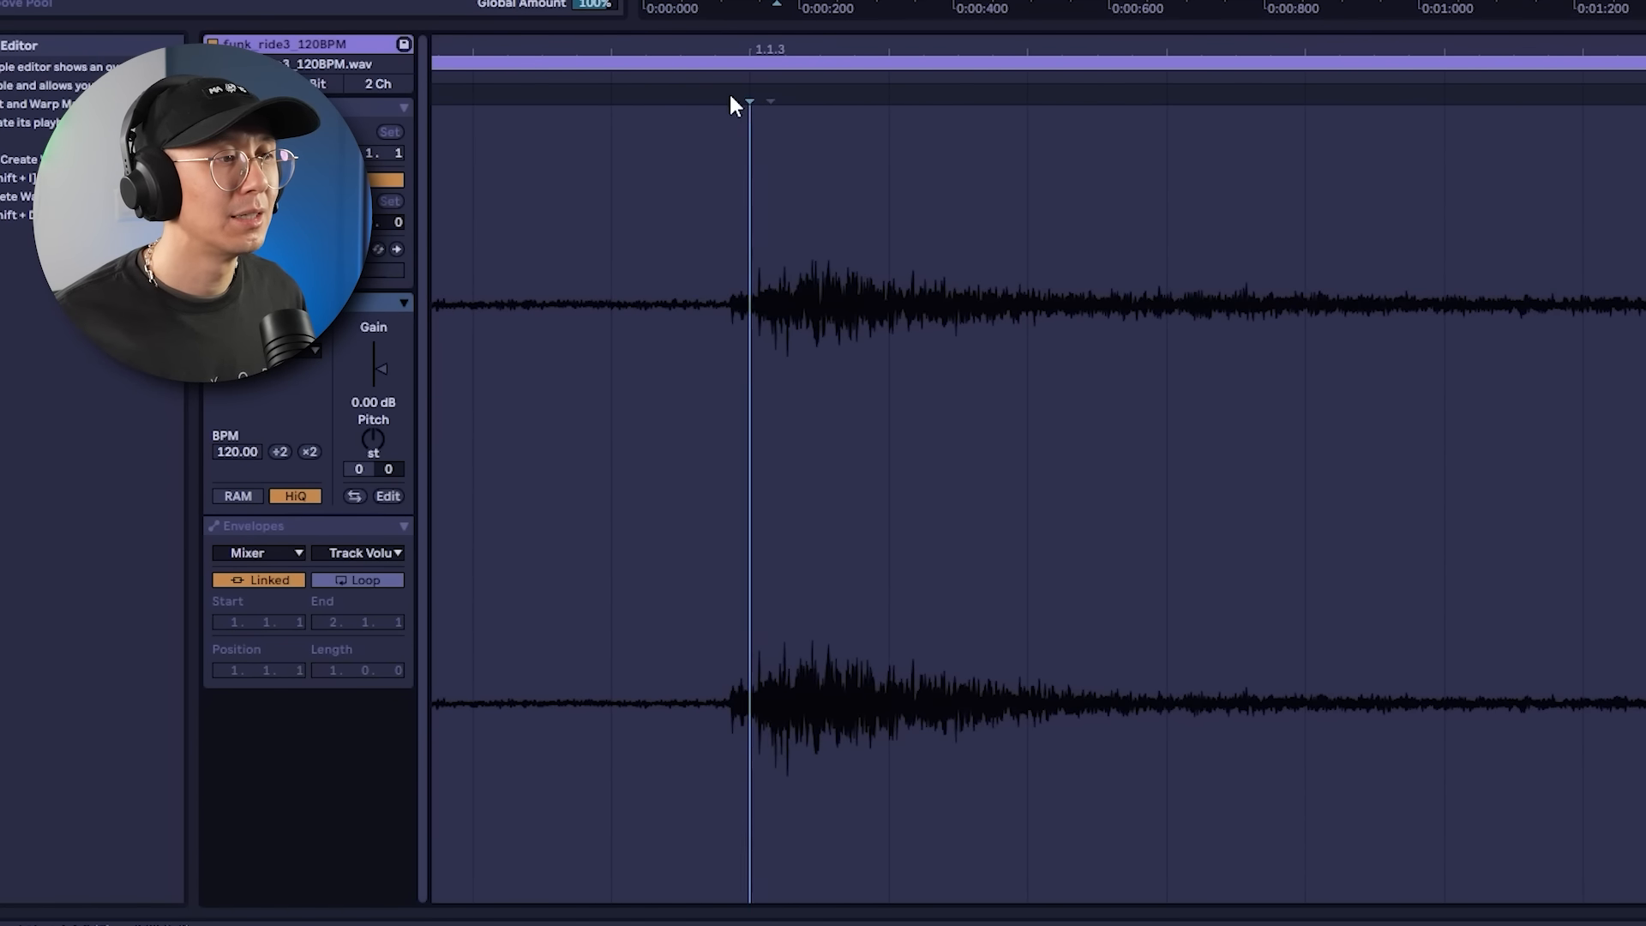
mouse_move(731, 90)
left_mouse_down()
mouse_move(754, 90)
mouse_move(778, 19)
left_mouse_up()
Add warp markers to the break's first snare and second kick, aligning them to 1.2 and 1.3.3.
left_click_drag(1185, 49, 1185, 93)
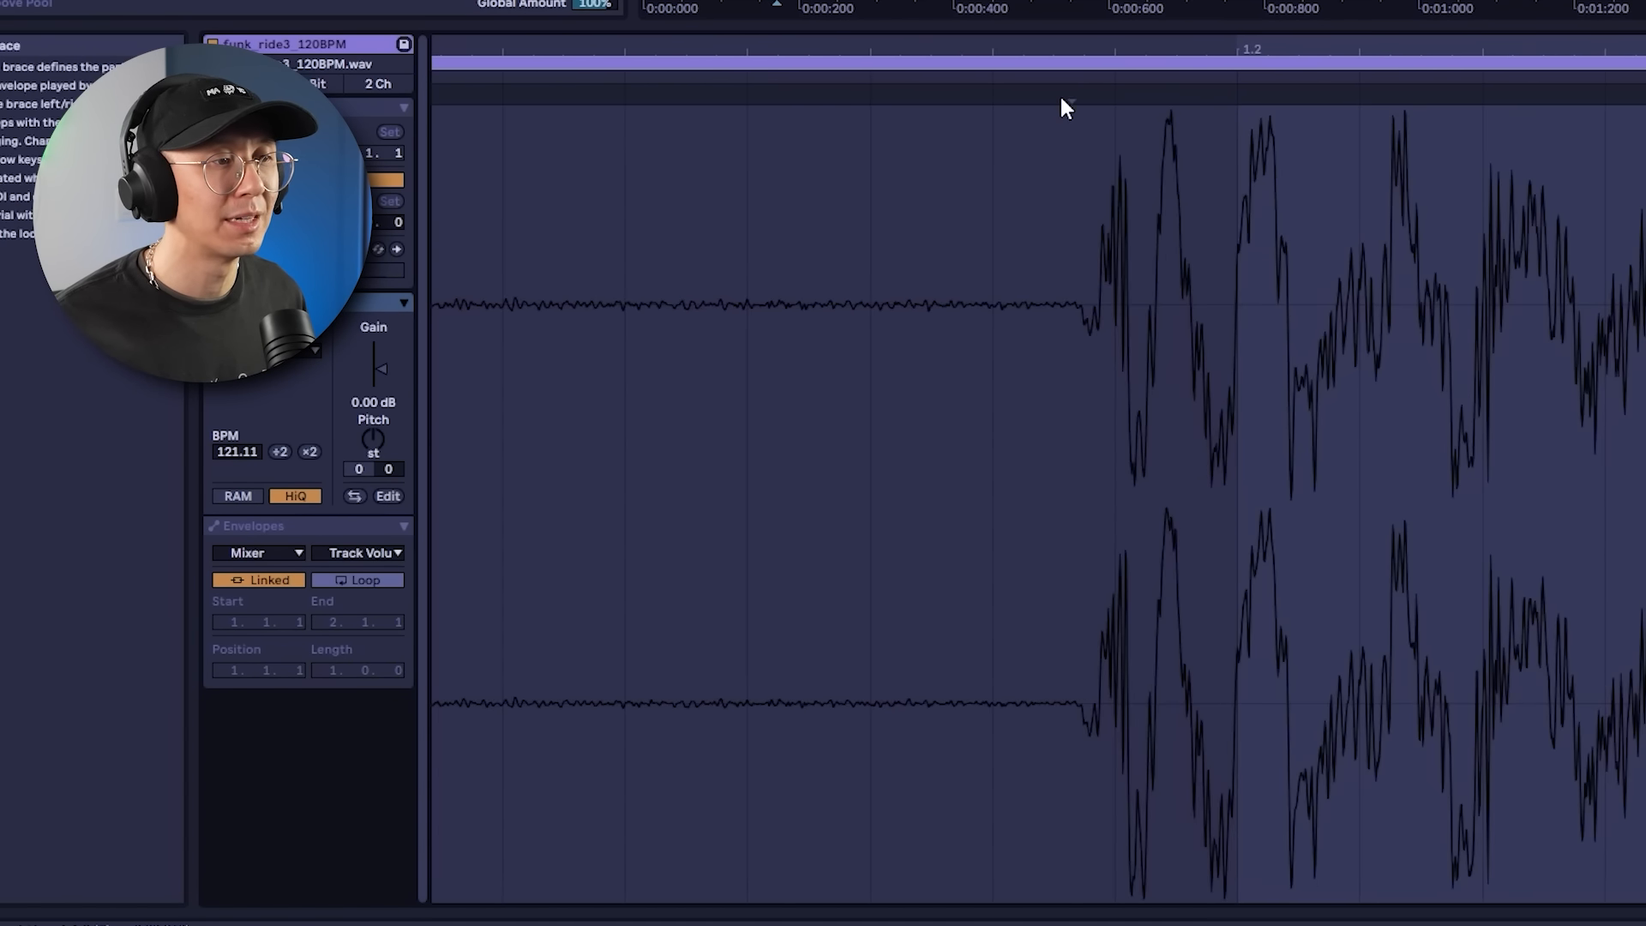
double_click(1070, 93)
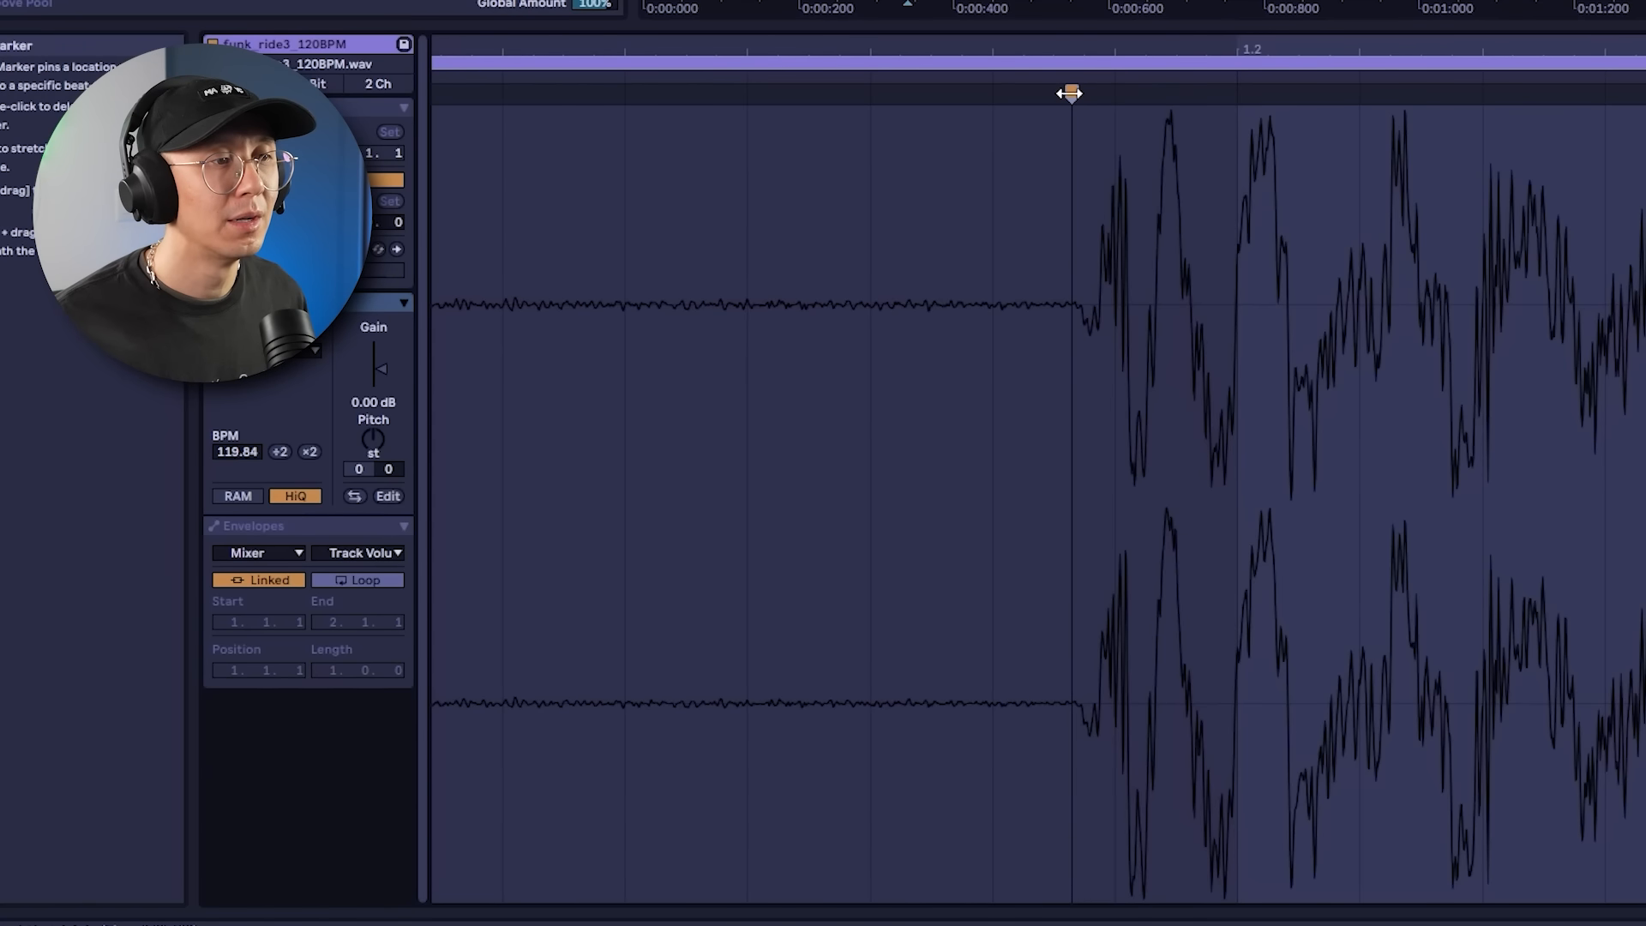
mouse_move(1069, 93)
left_mouse_down()
mouse_move(1237, 93)
mouse_move(1242, 34)
mouse_move(874, 9)
left_mouse_up()
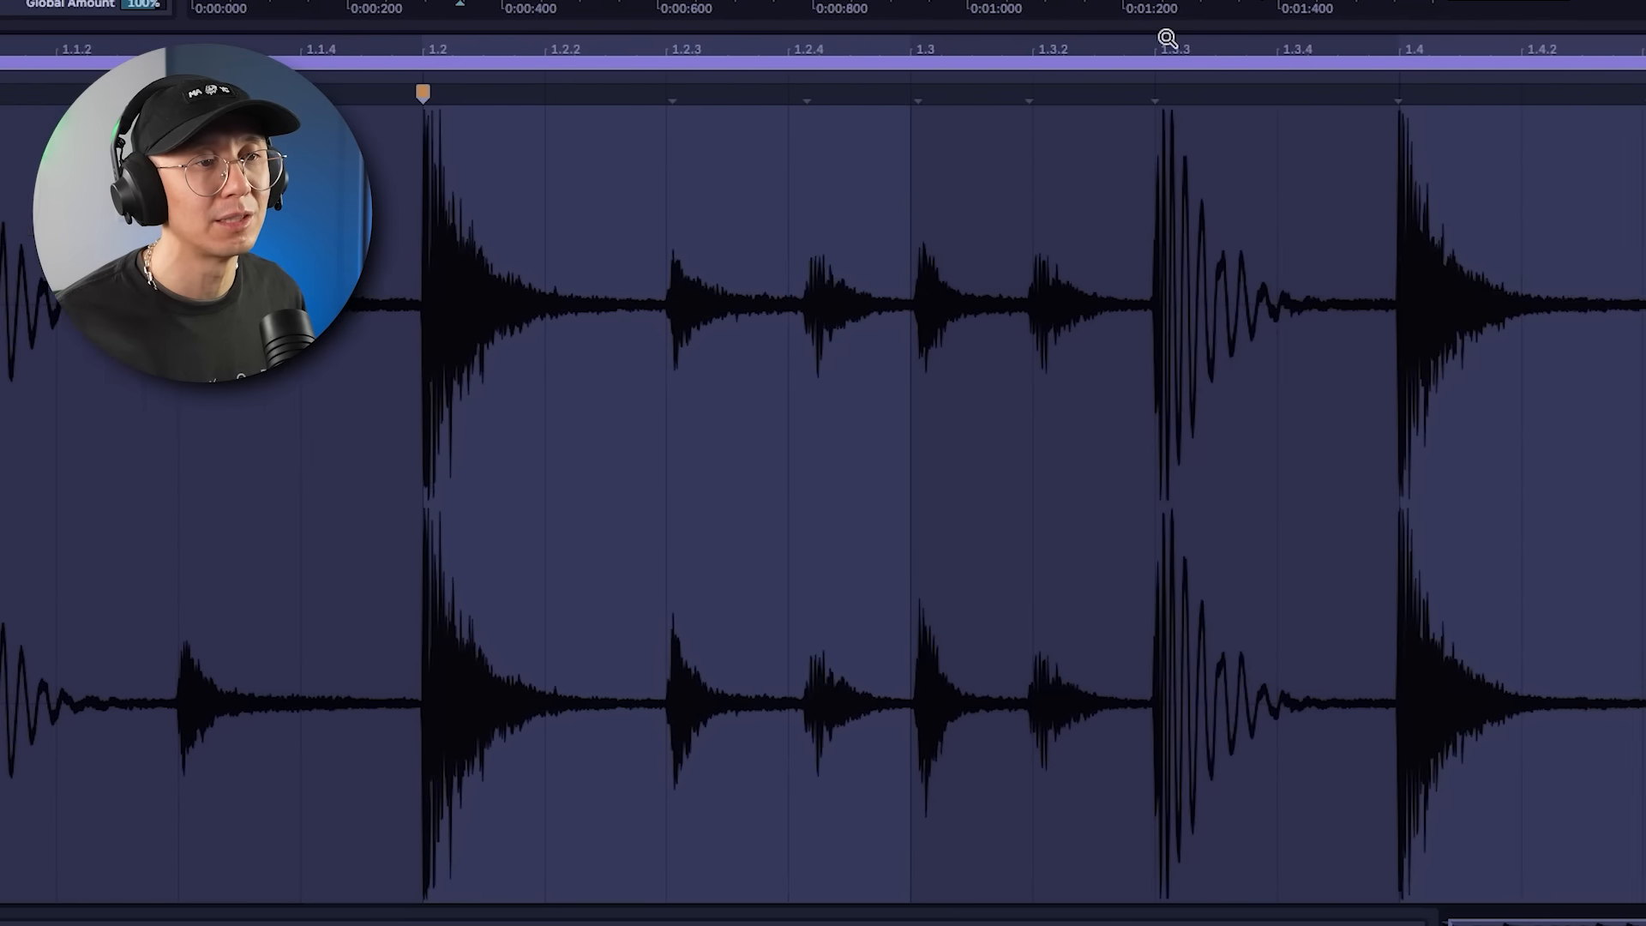
left_click_drag(1615, 40, 1612, 90)
mouse_move(1072, 51)
left_mouse_down()
mouse_move(1088, 120)
mouse_move(1090, 57)
mouse_move(1009, 103)
mouse_move(974, 91)
mouse_move(1011, 91)
mouse_move(1021, 4)
left_mouse_up()
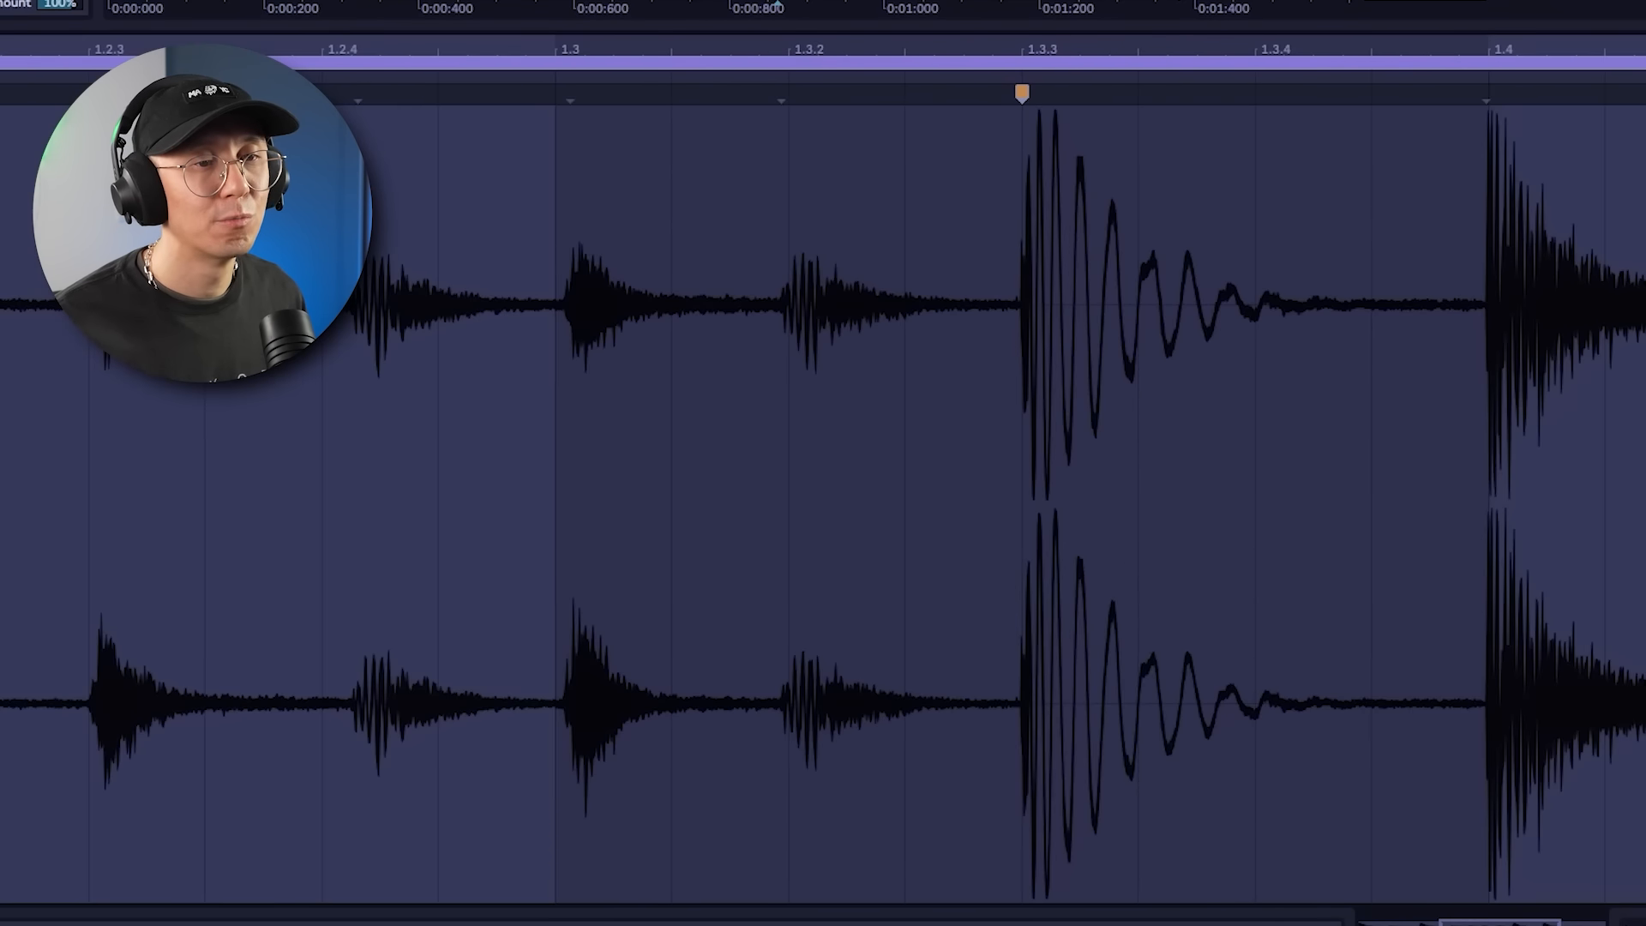
Add a warp marker just before the break's second snare and align the hit's start to 1.4.
left_click_drag(1505, 50, 1277, 99)
left_click_drag(1516, 77, 1506, 120)
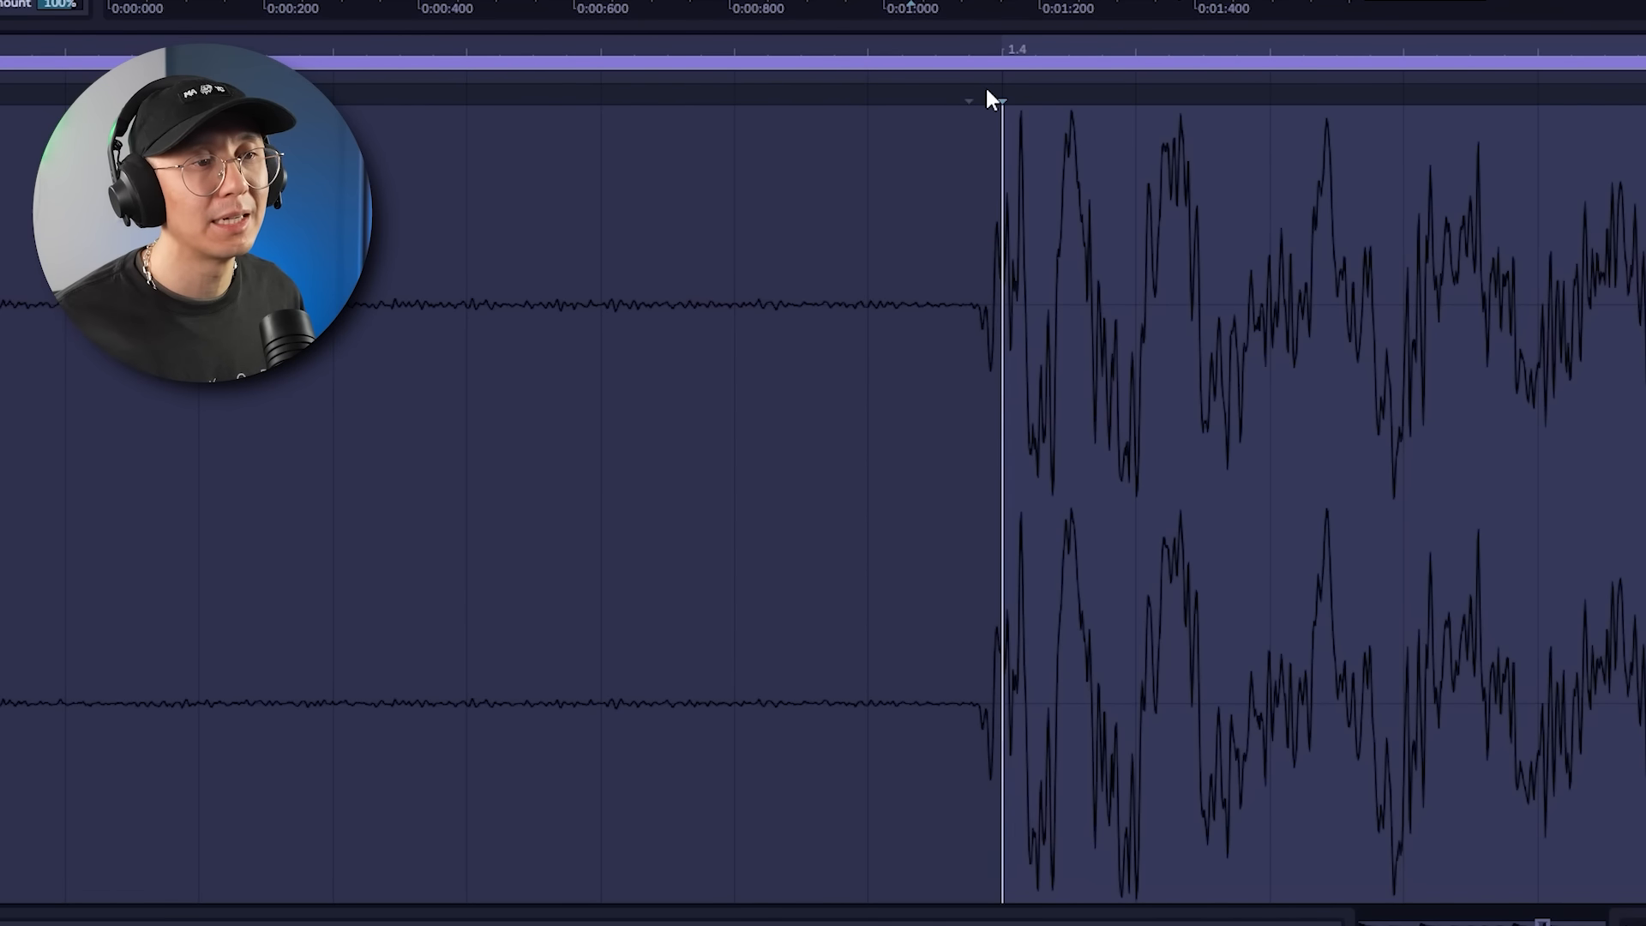
left_click_drag(1018, 44, 1015, 48)
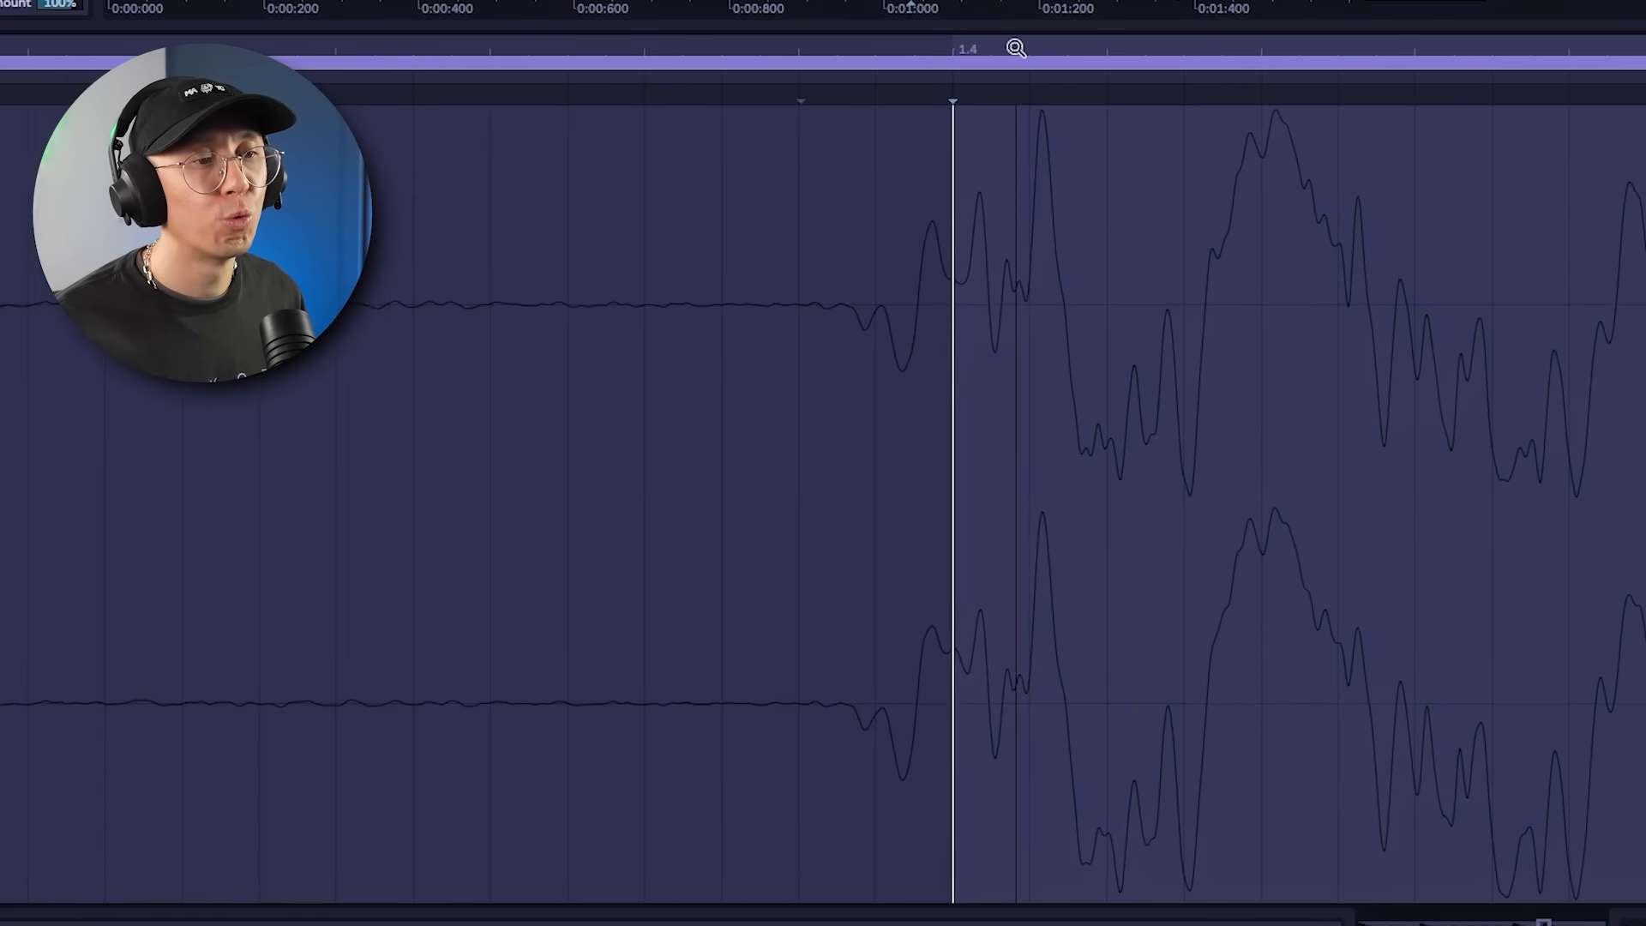
double_click(813, 86)
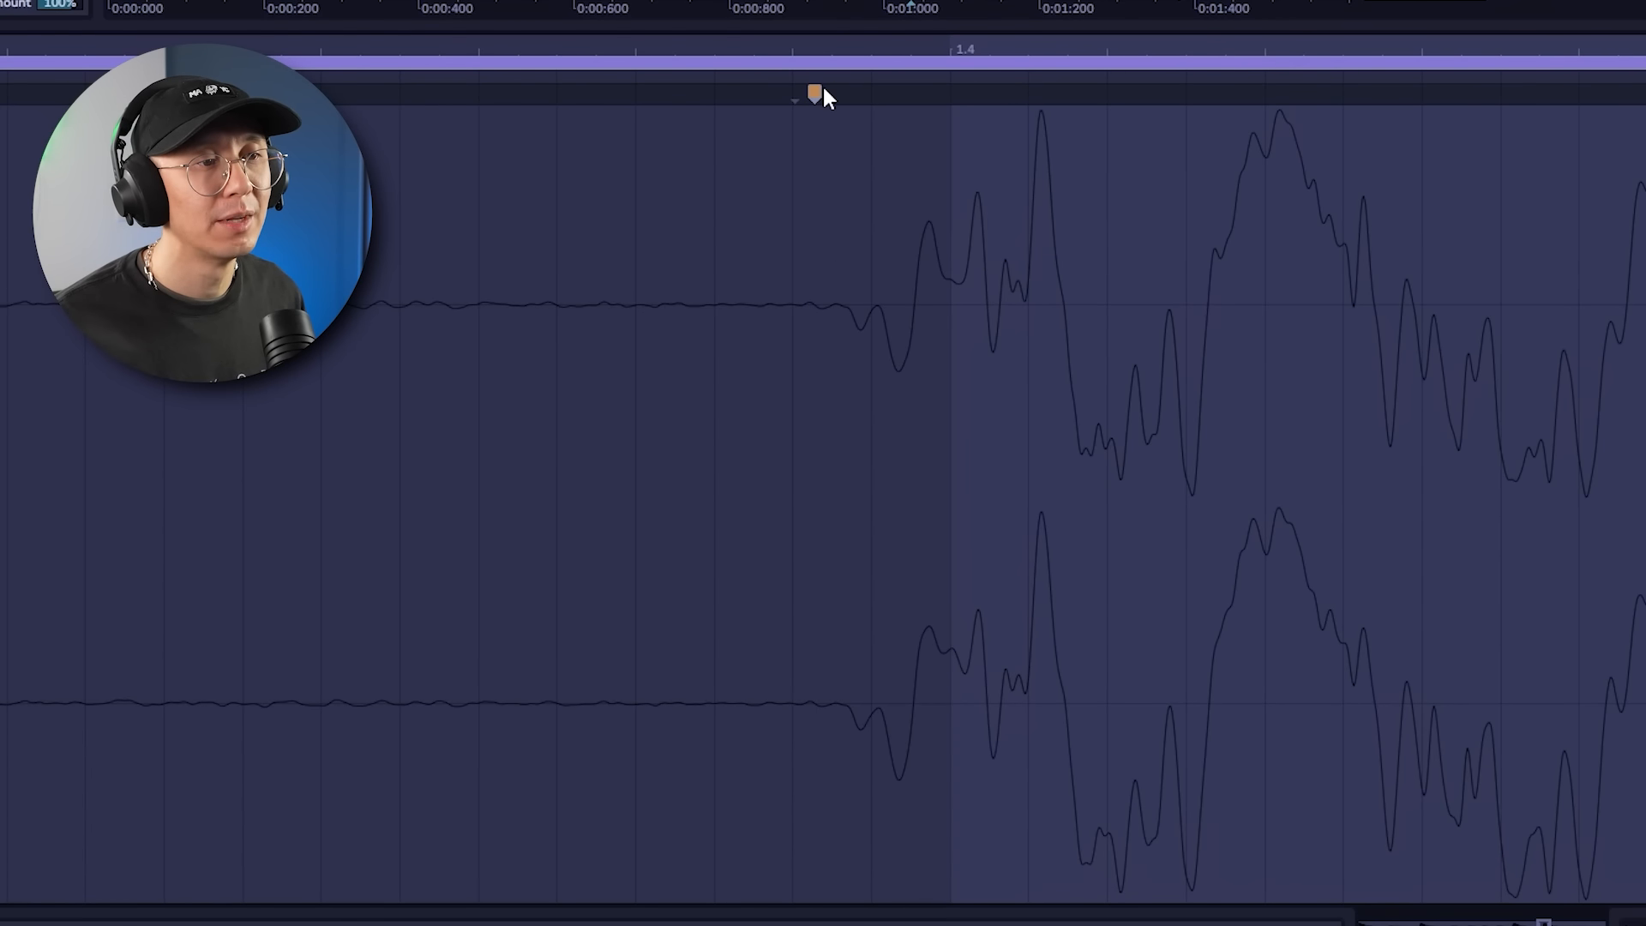
mouse_move(814, 91)
left_mouse_down()
mouse_move(932, 89)
mouse_move(942, 46)
mouse_move(938, 112)
mouse_move(938, 43)
mouse_move(938, 71)
mouse_move(832, 140)
left_mouse_up()
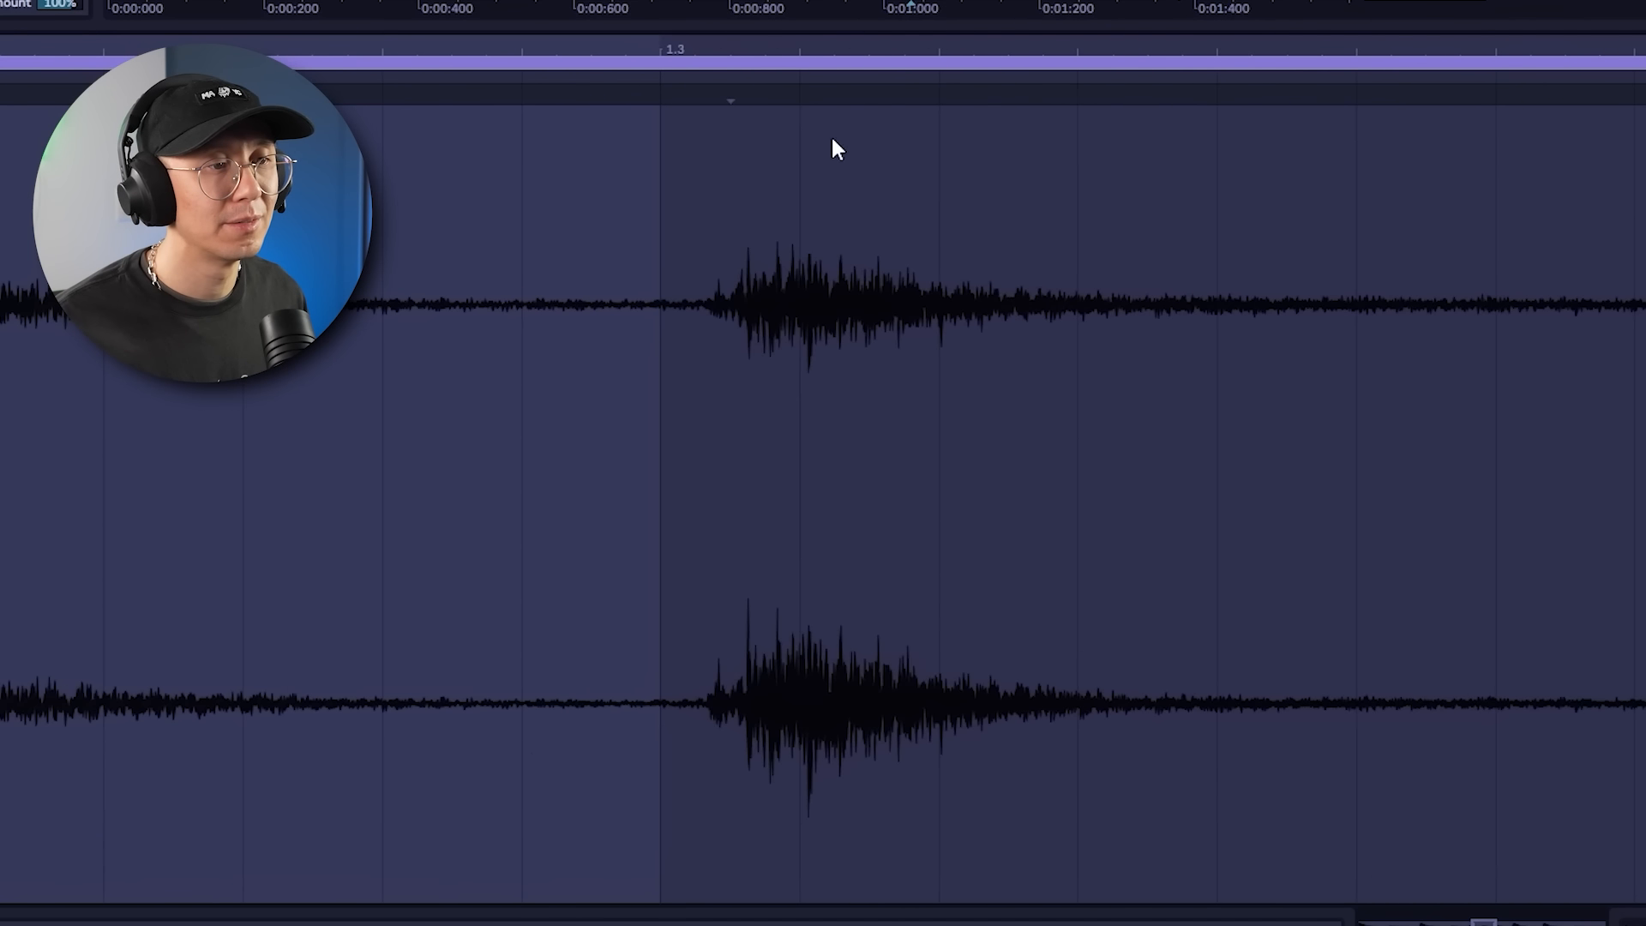
Add warp markers to the break's hits near 1.3 and 1.2.3, aligning them to those grid lines.
mouse_move(730, 96)
left_mouse_down()
mouse_move(686, 95)
mouse_move(673, 6)
left_mouse_up()
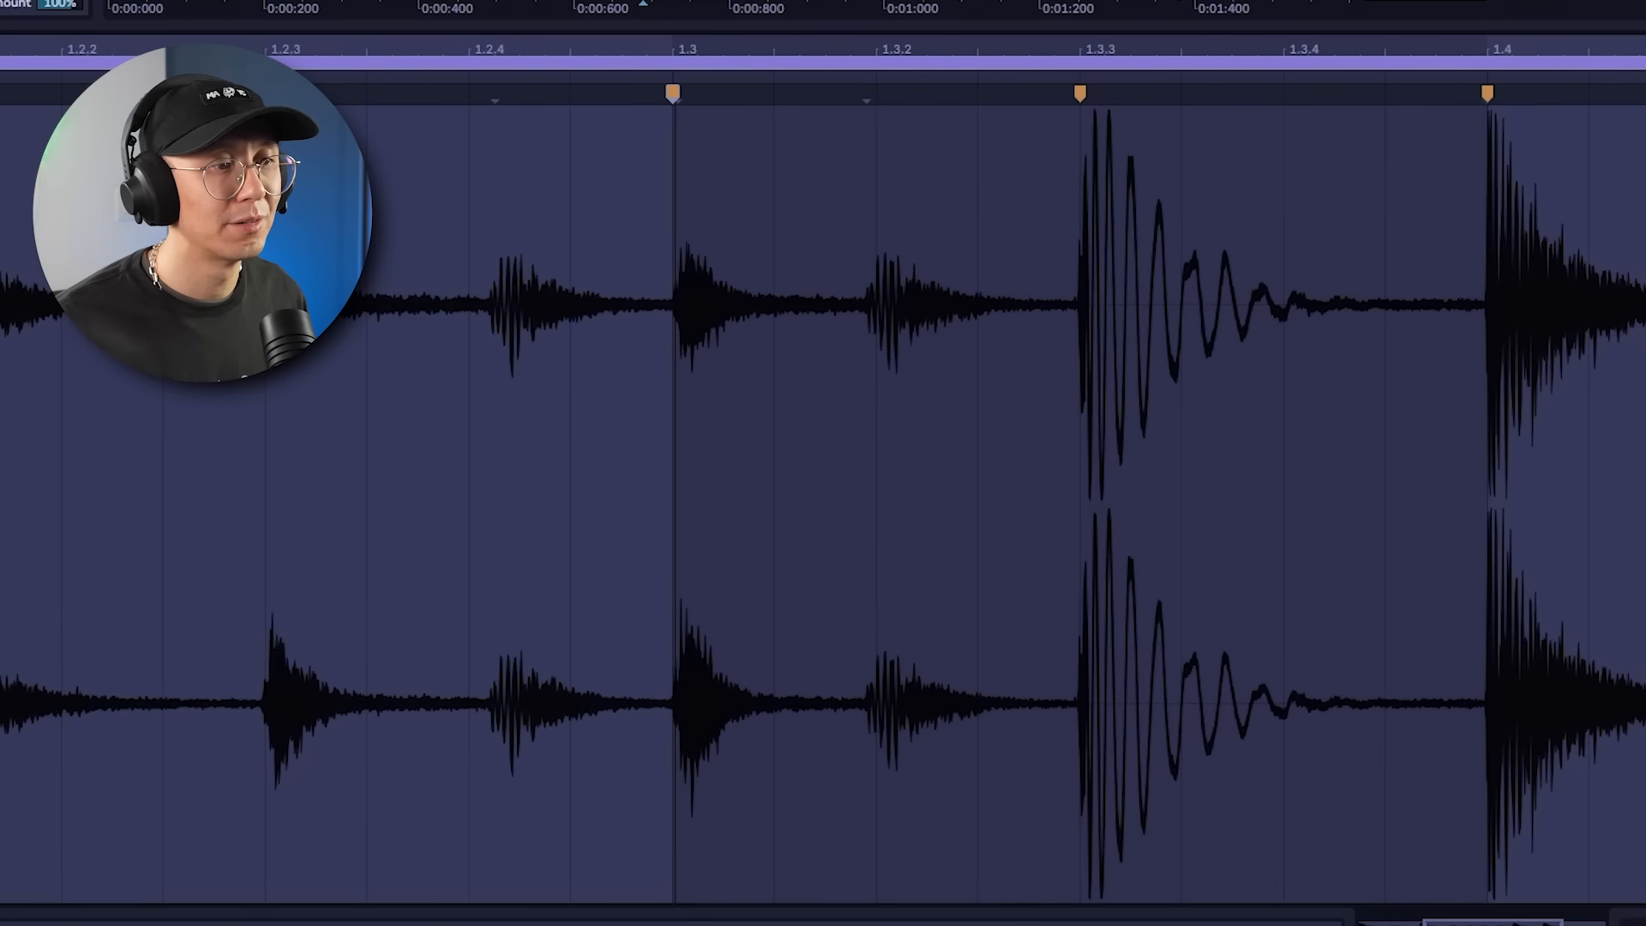
left_click_drag(447, 48, 447, 121)
double_click(598, 91)
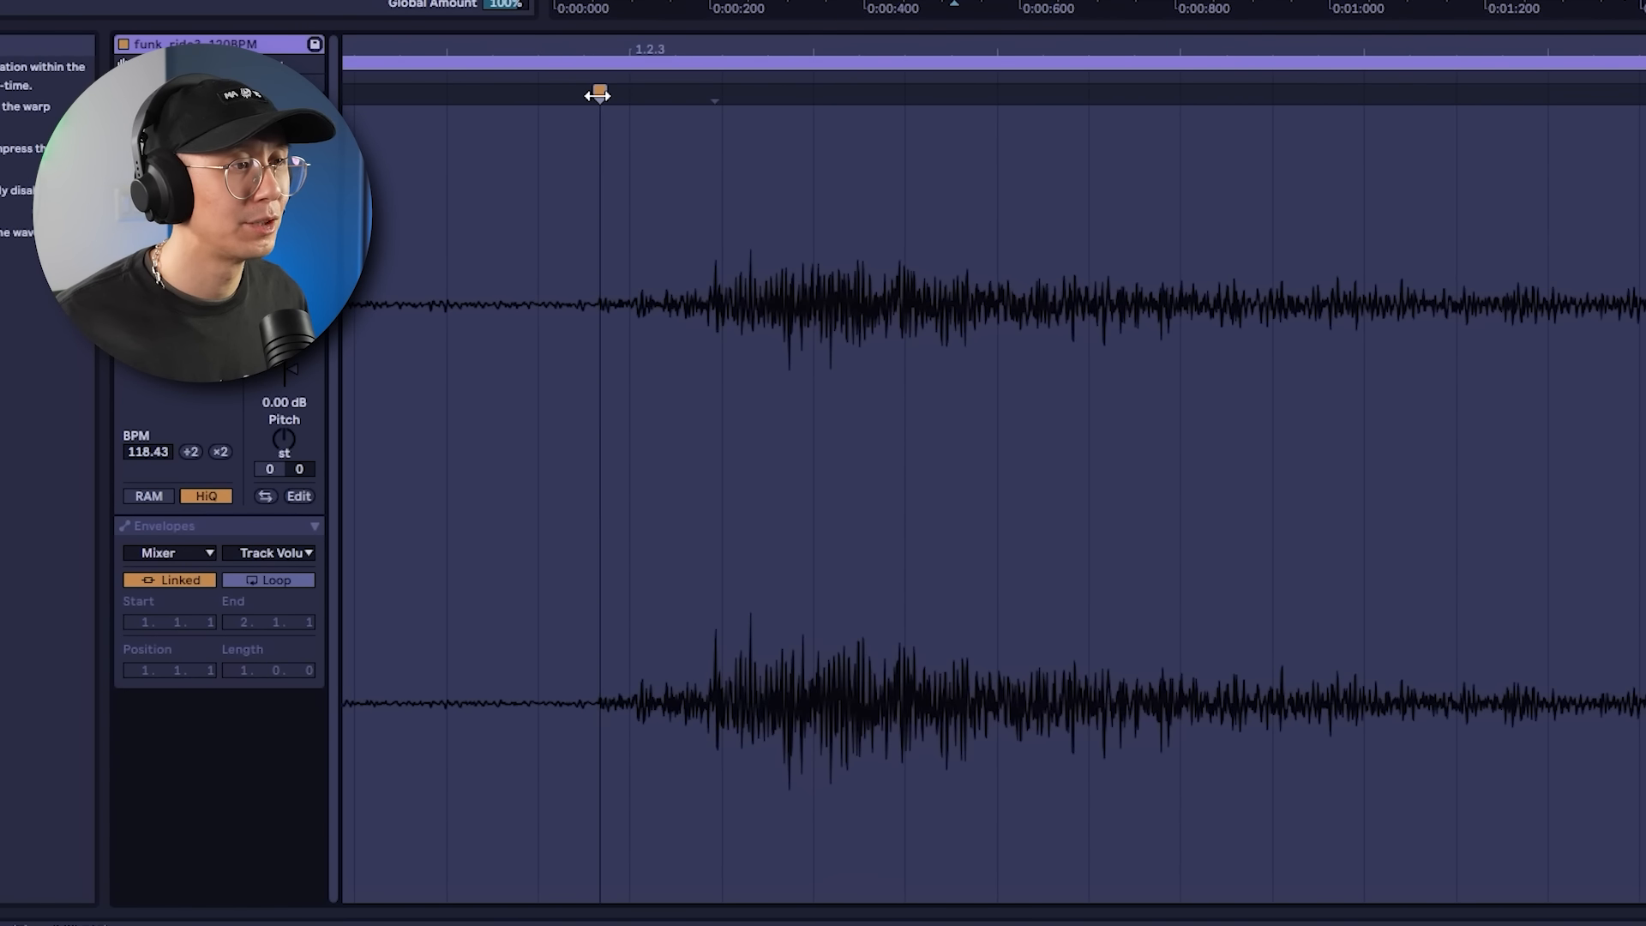
mouse_move(598, 94)
left_mouse_down()
mouse_move(629, 95)
mouse_move(643, 7)
left_mouse_up()
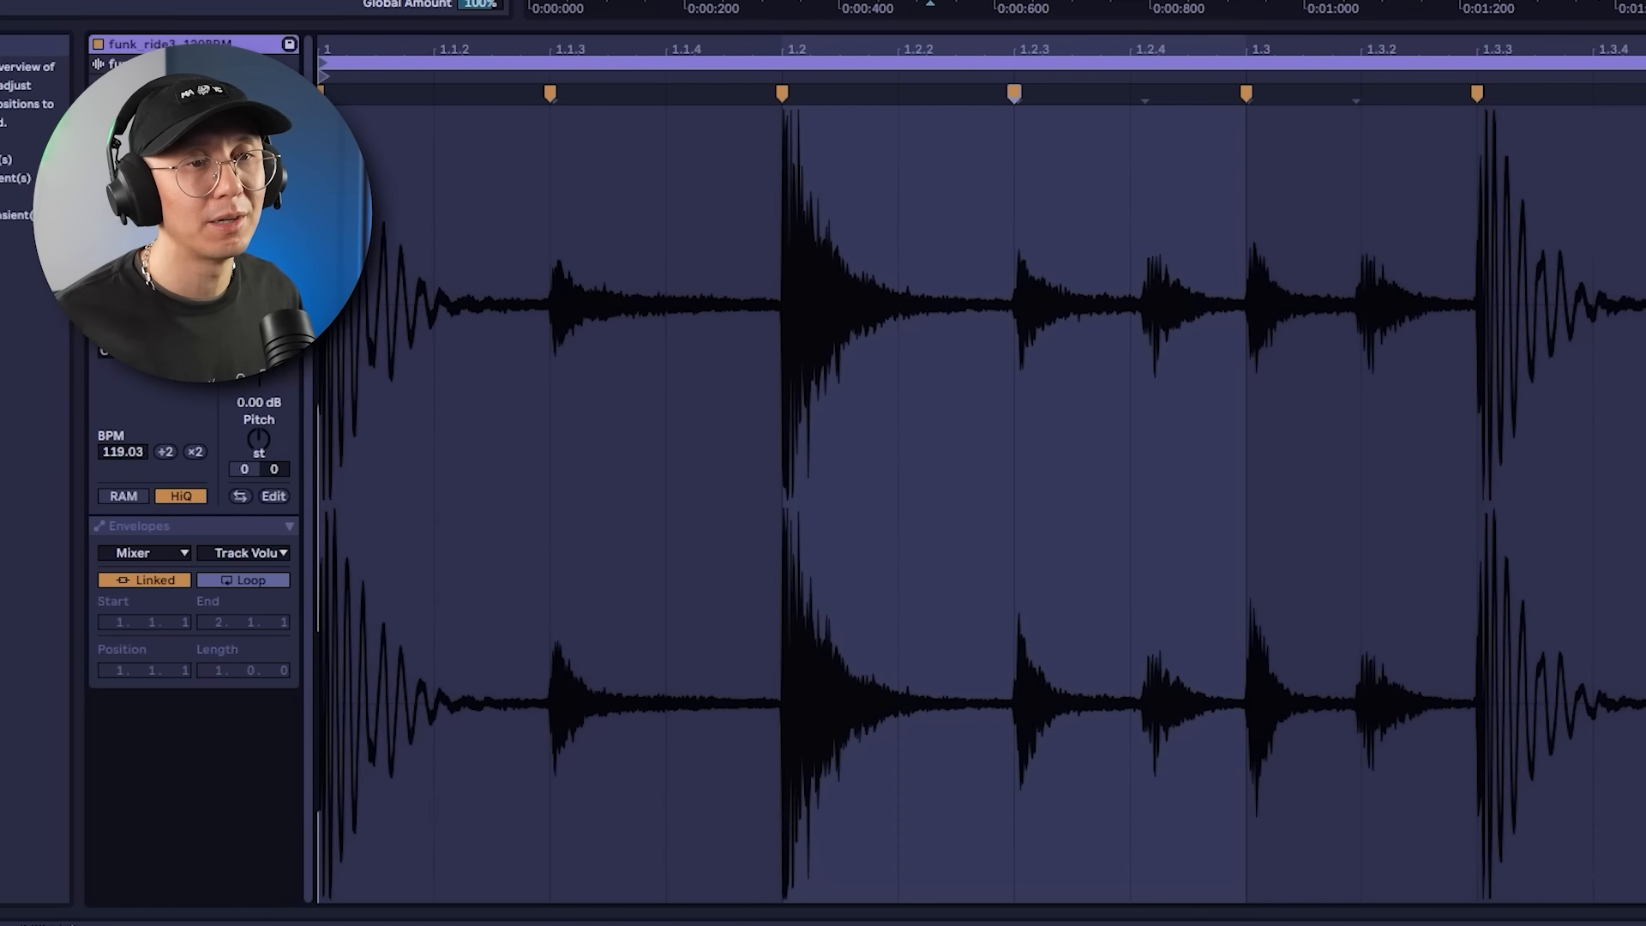
left_click_drag(1596, 45, 1596, 129)
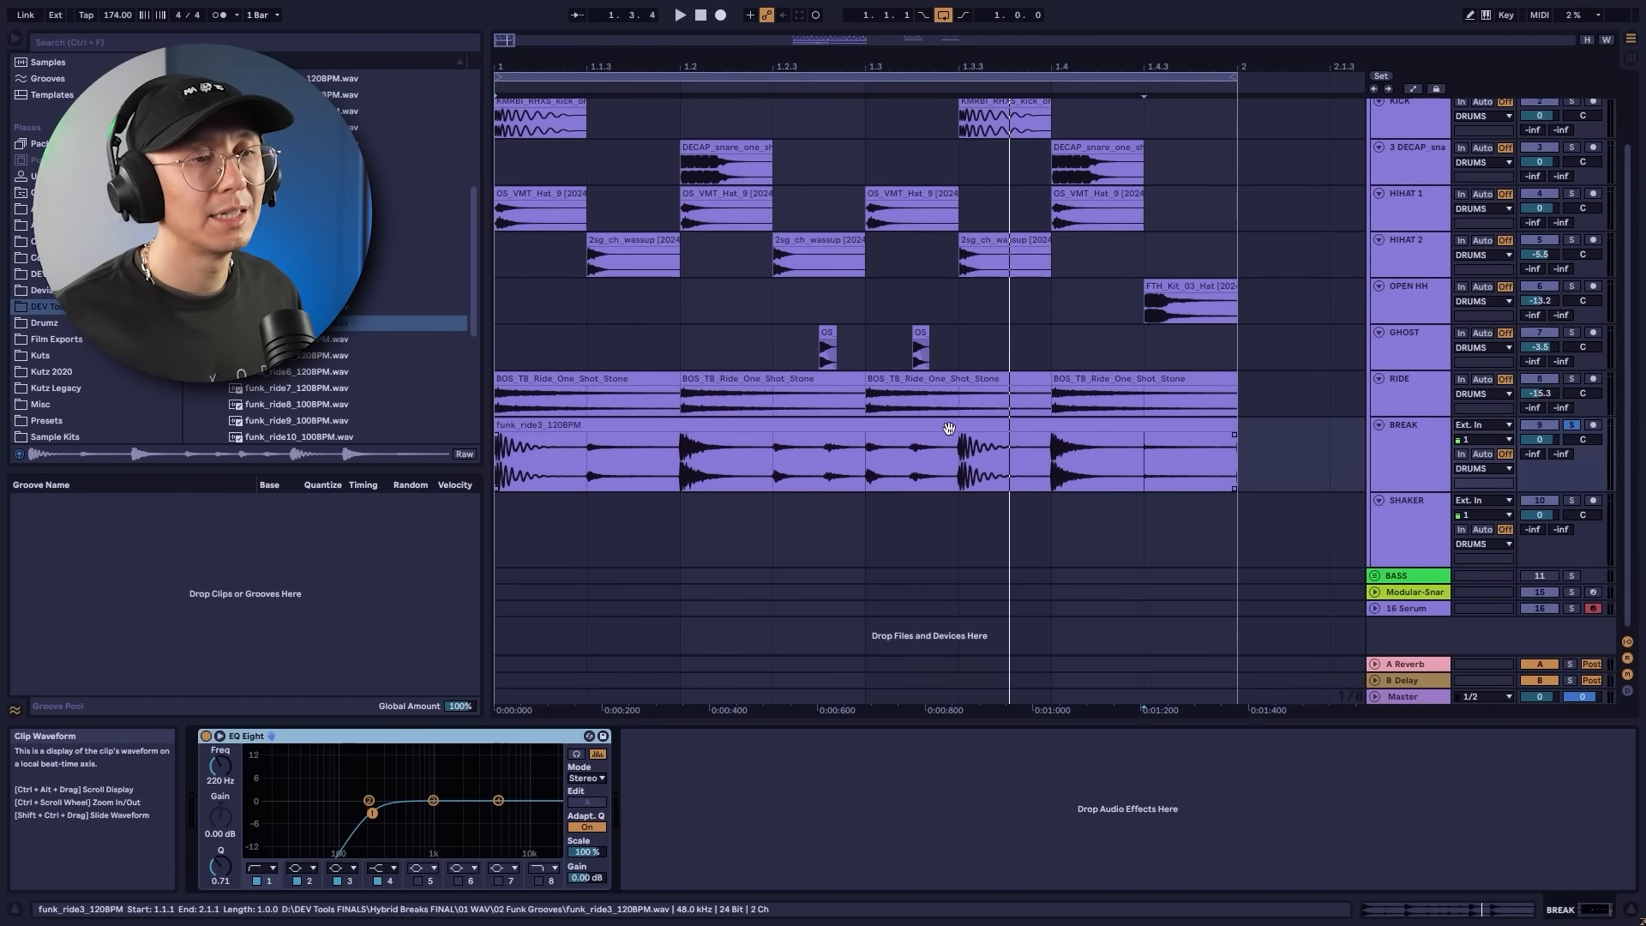
Listen to the beat with the BREAK track muted and unsoloed, ending with BREAK soloed again.
left_click(1571, 424)
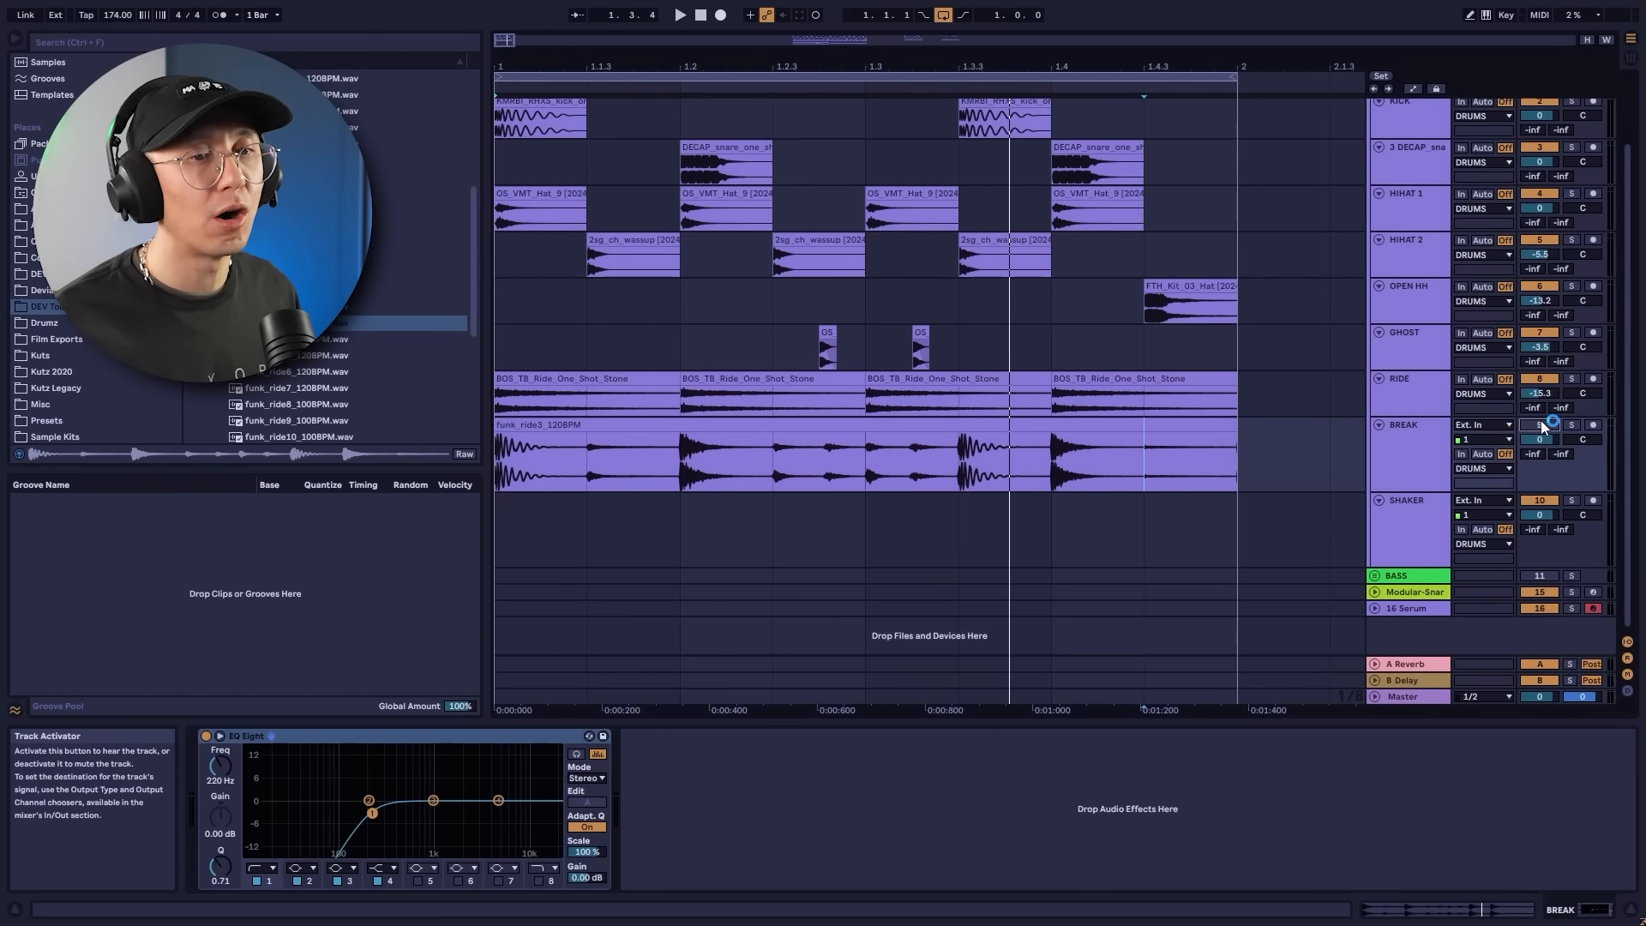
key("space")
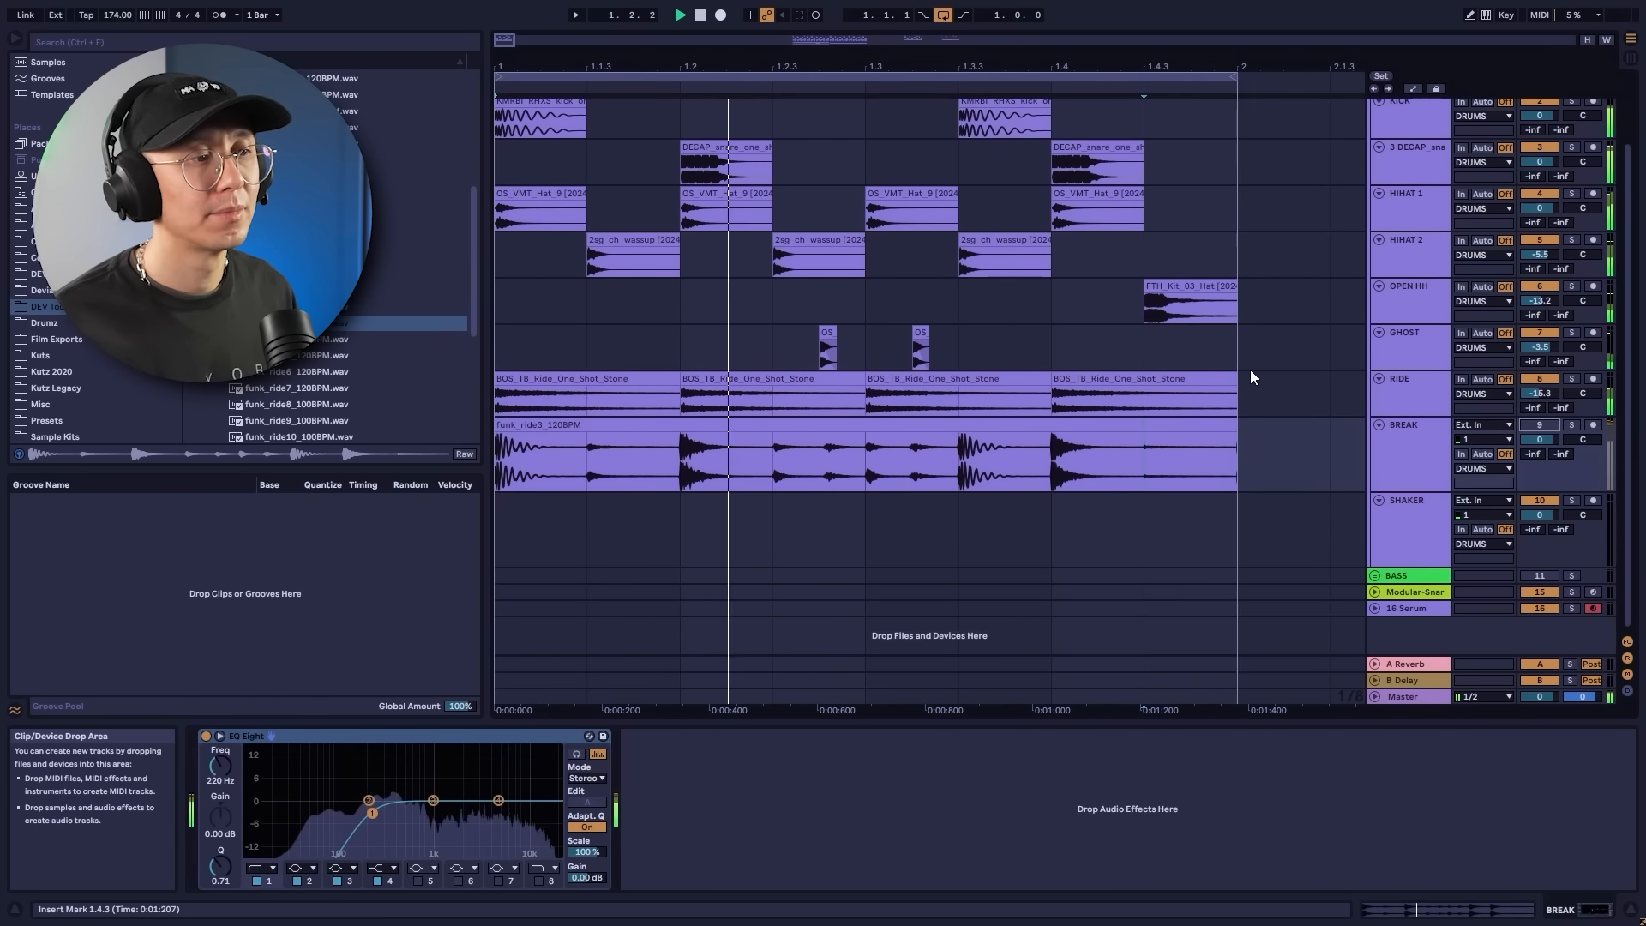
left_click(1572, 425)
left_click(1412, 442)
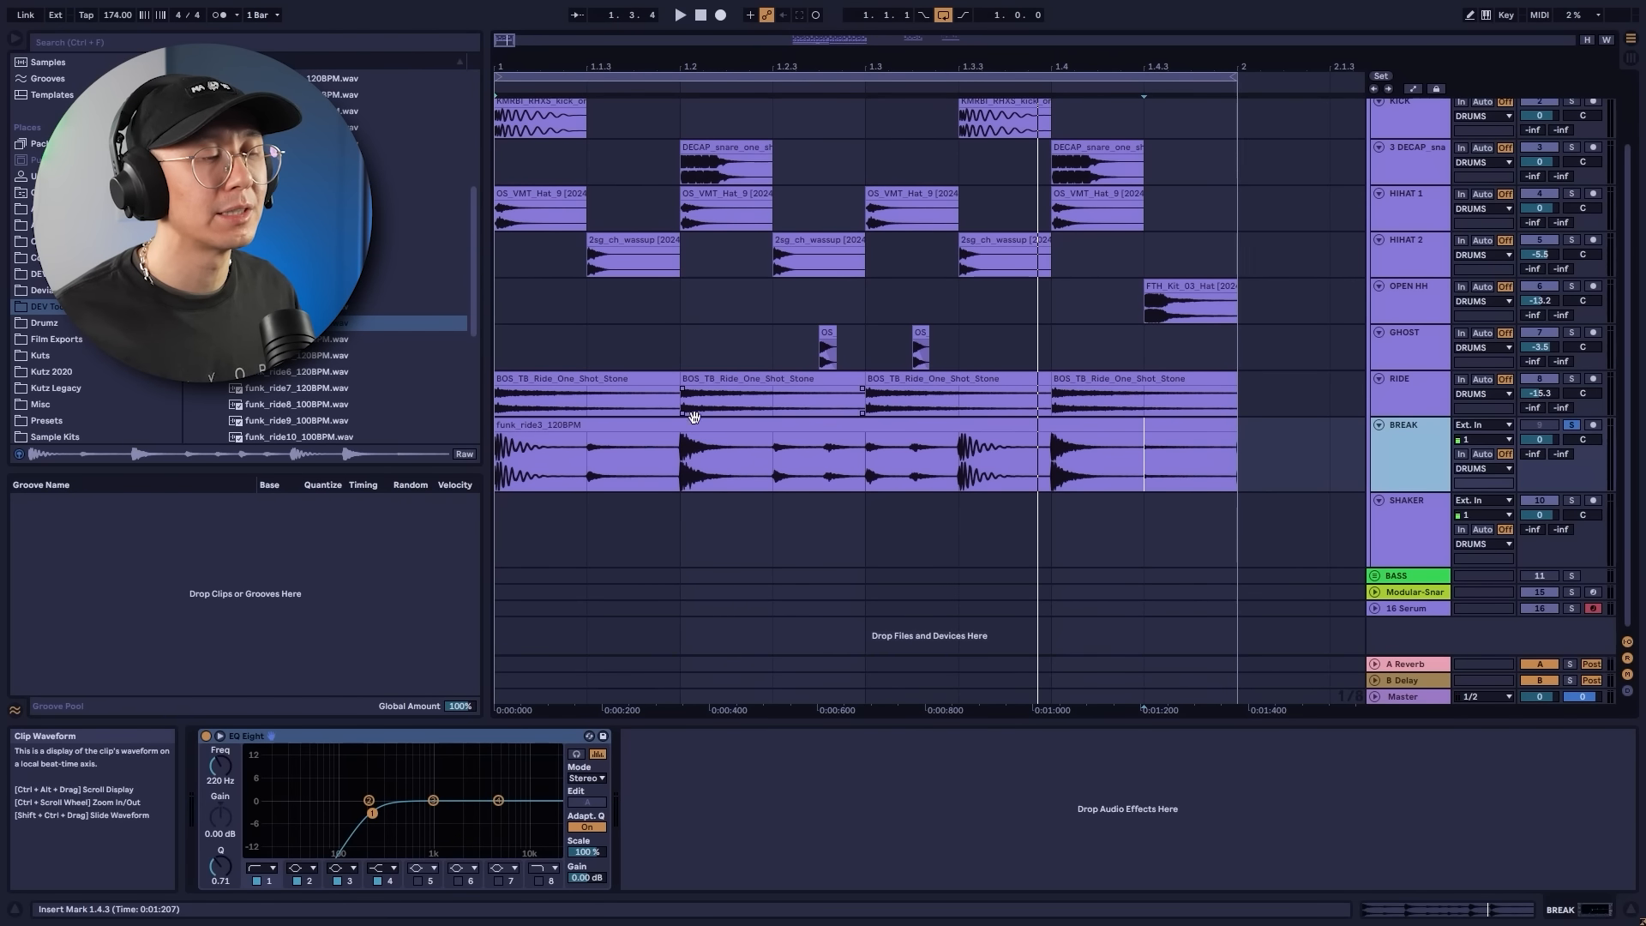
Play the soloed break from its first kick and make the BREAK track's lane taller.
left_click_drag(552, 463, 475, 454)
key("space")
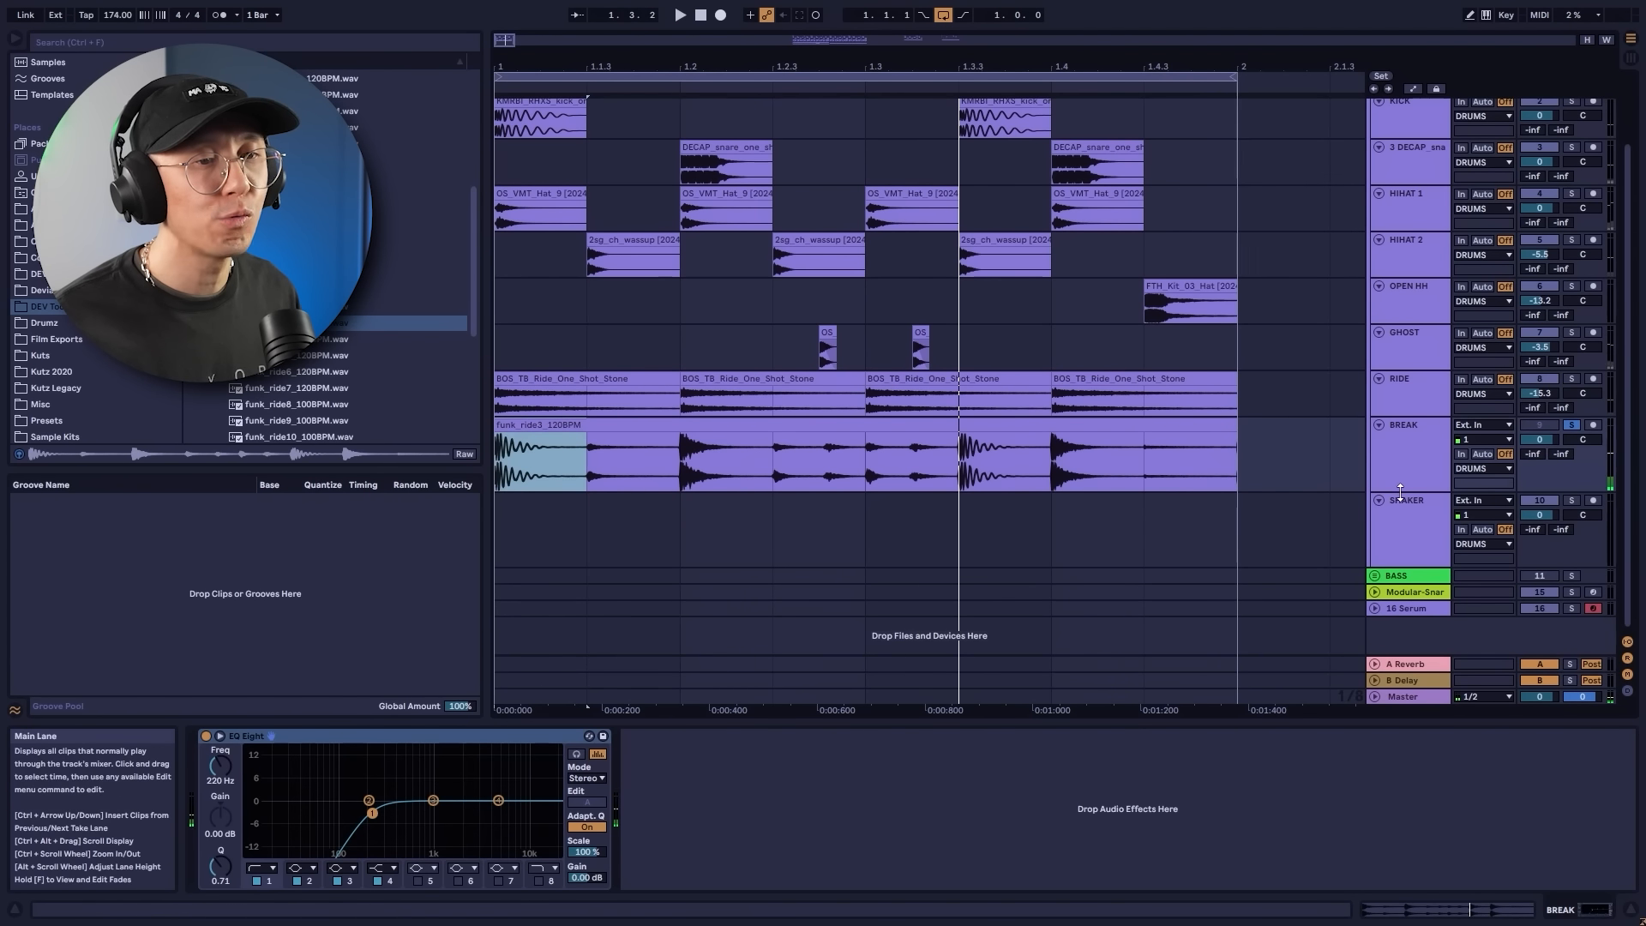
left_click_drag(1408, 490, 1408, 534)
scroll(901, 439, "down", 1)
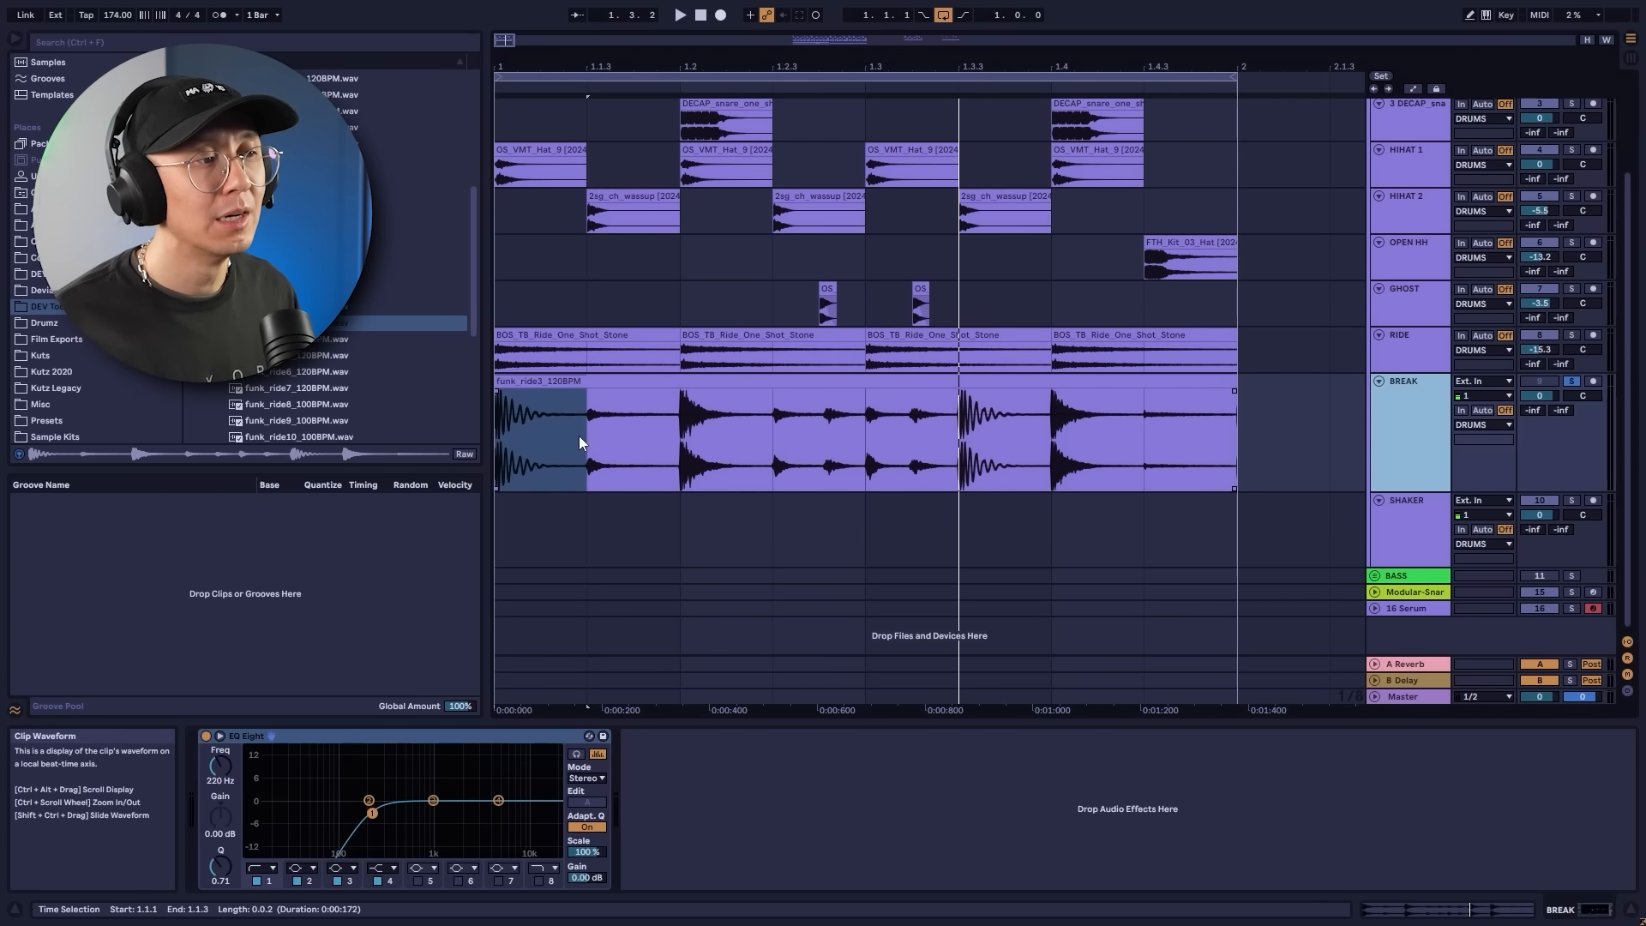
Examine the break's snare at 1.2 and its kick and snare between 1.3.3 and 1.4.3, and play the loop from 1.1.1.
left_click_drag(673, 439, 749, 434)
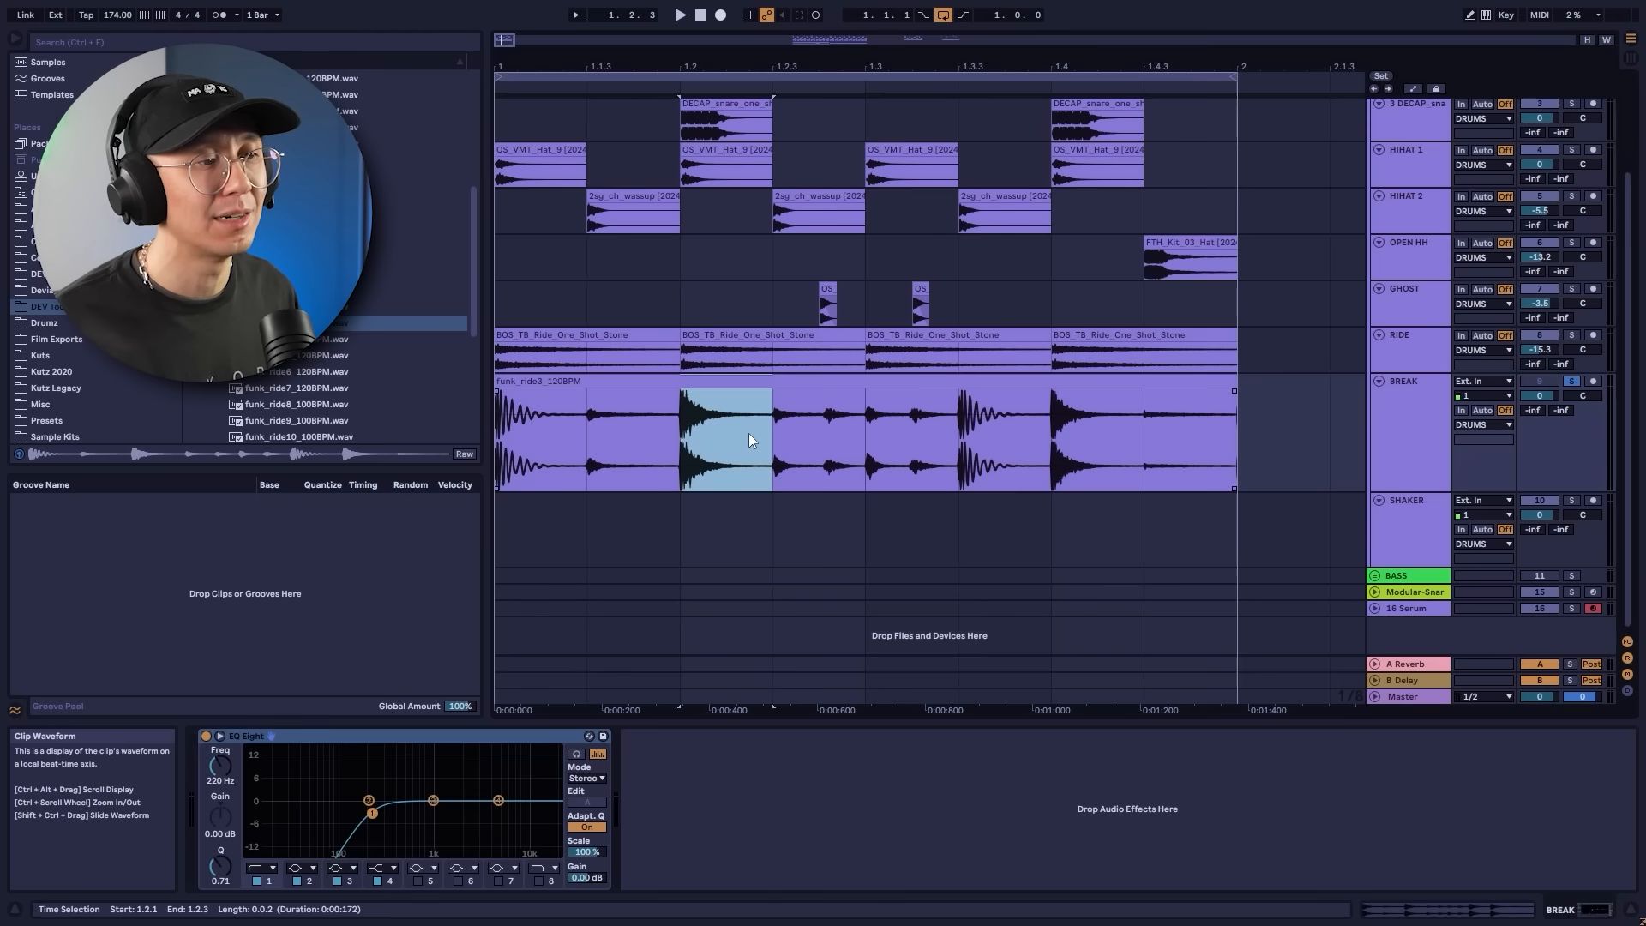
left_click_drag(961, 460, 1126, 463)
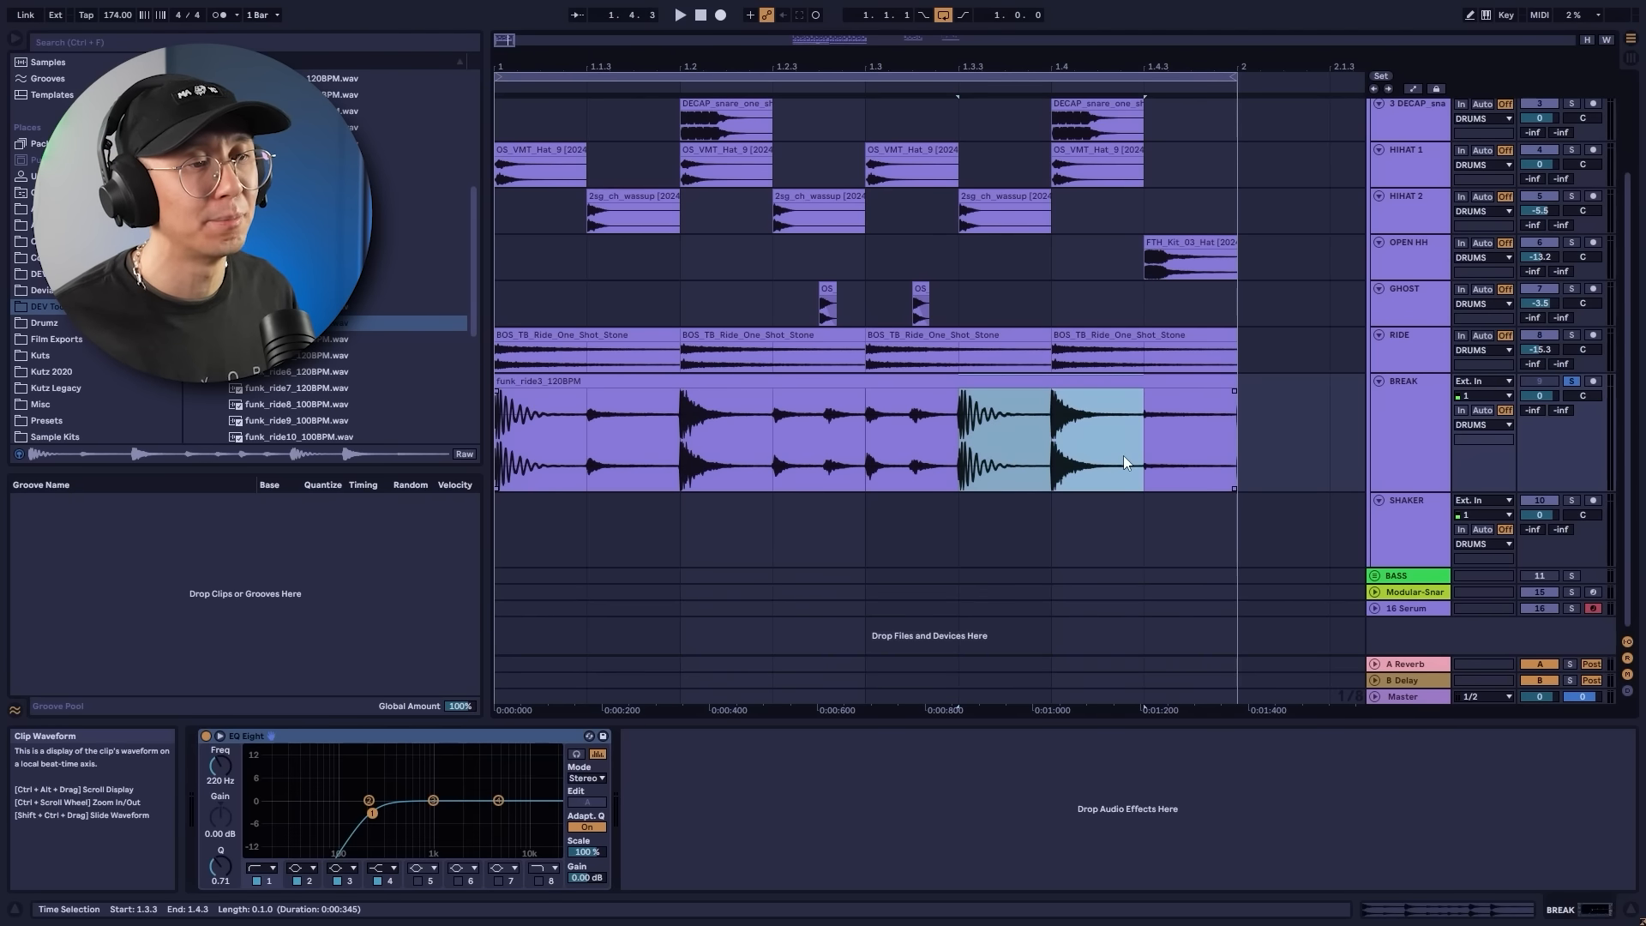
left_click(578, 423)
key("space")
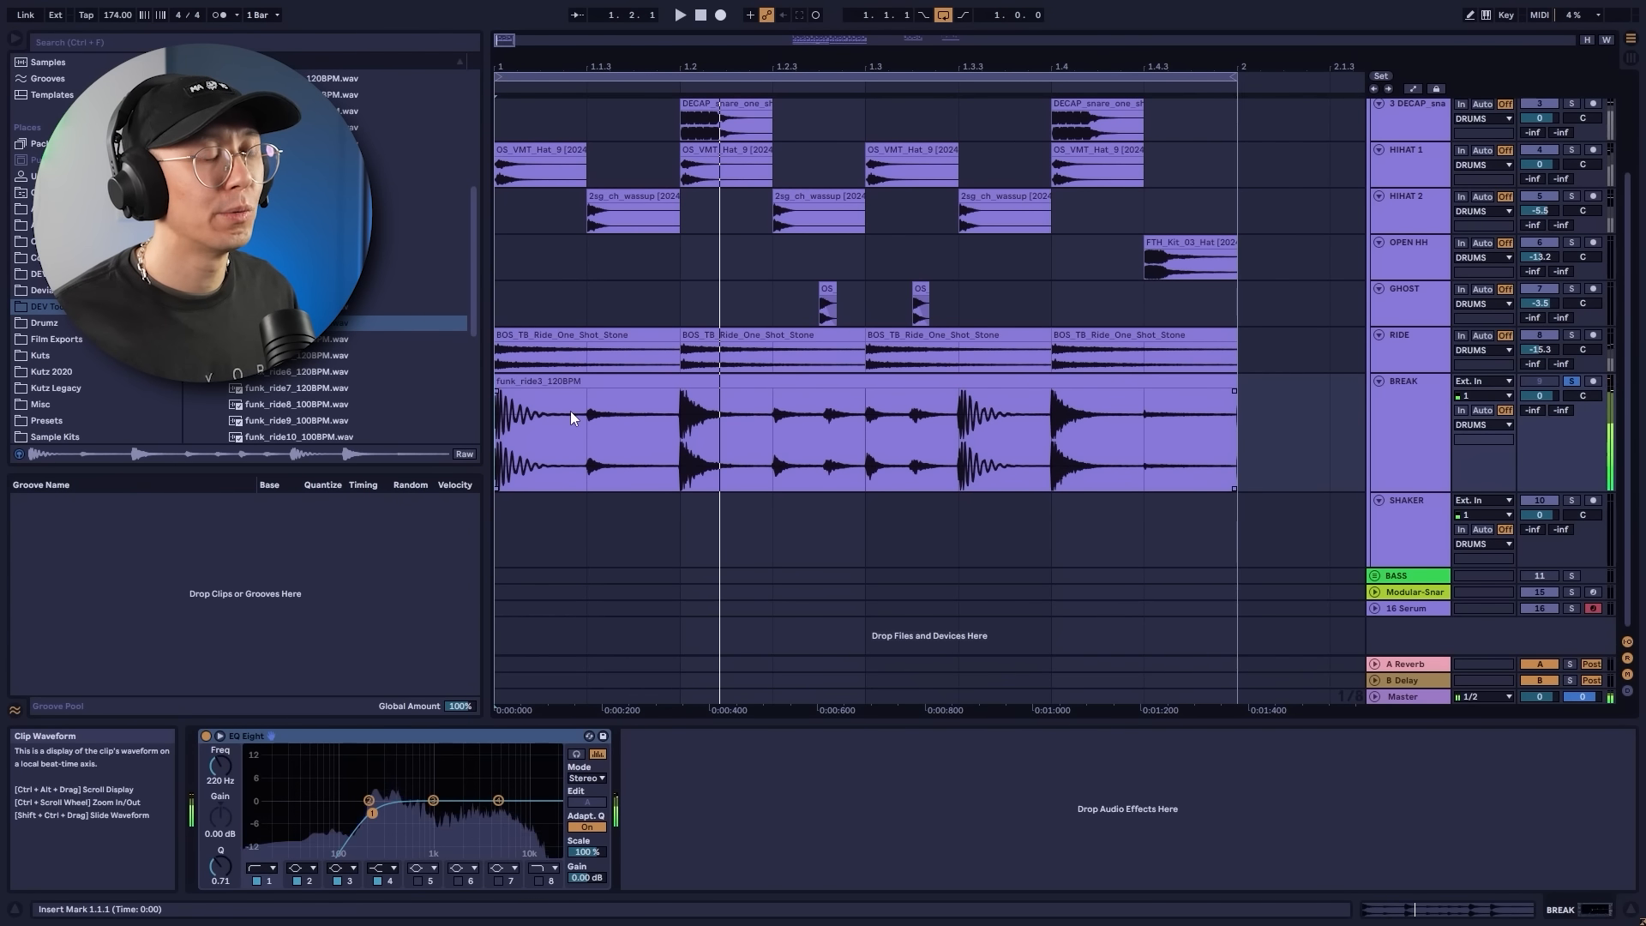
key("space")
Replace the break's kick at 1.1.1 with a copy of the 1.1.3 to 1.2 slice and play the result.
left_click_drag(583, 413, 501, 420)
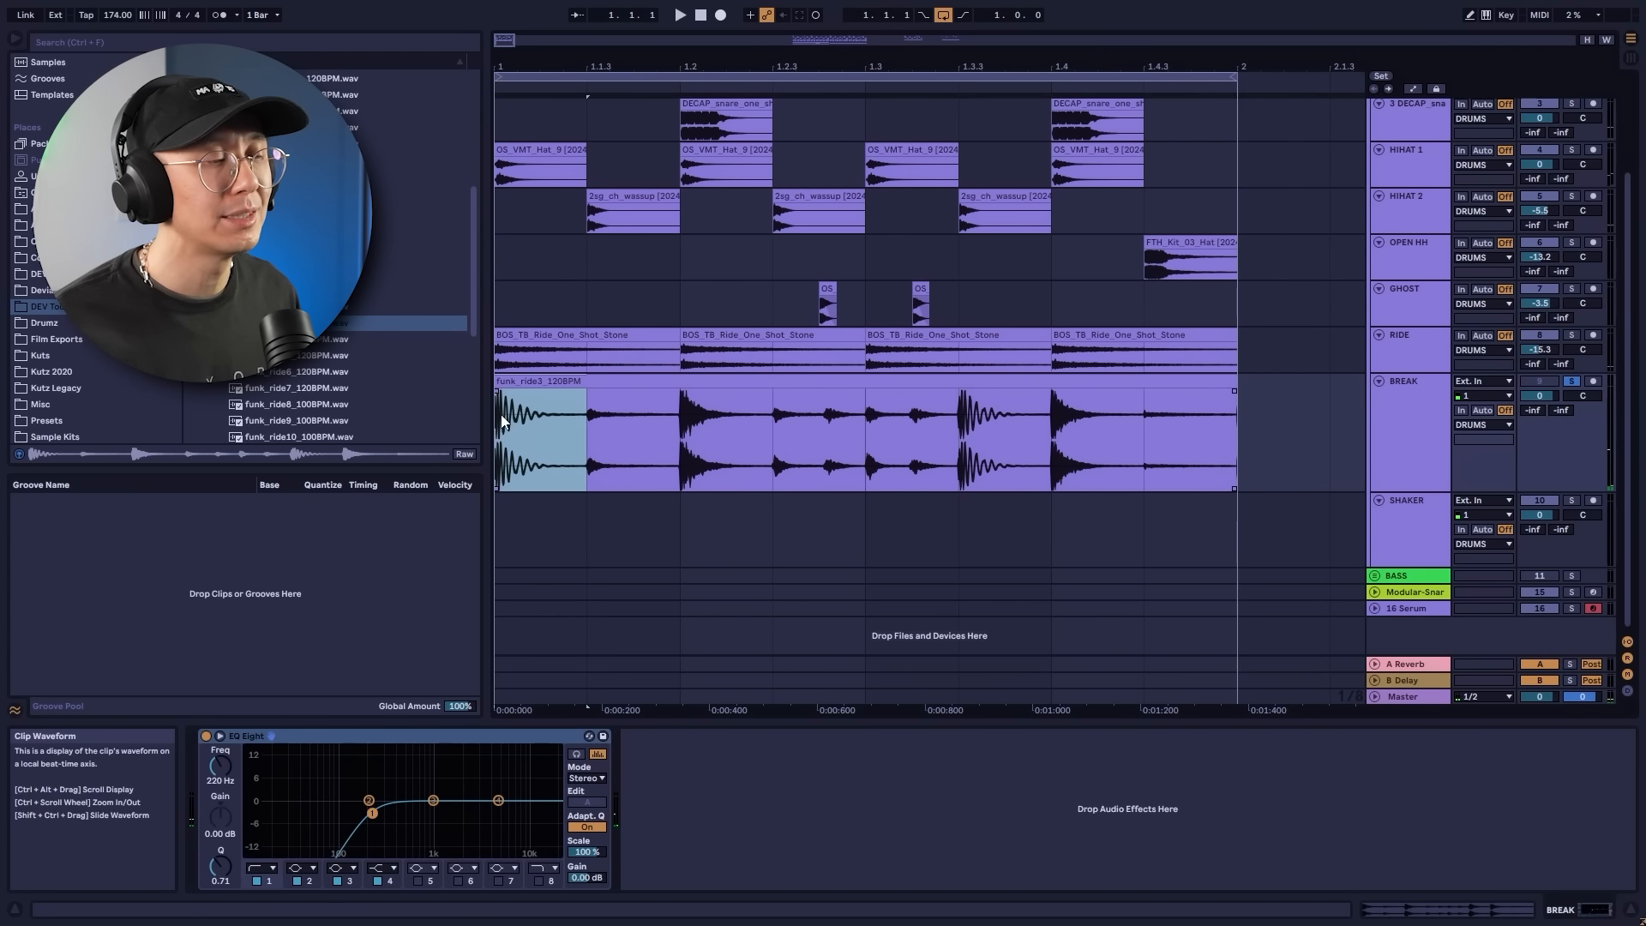
left_click_drag(662, 421, 599, 427)
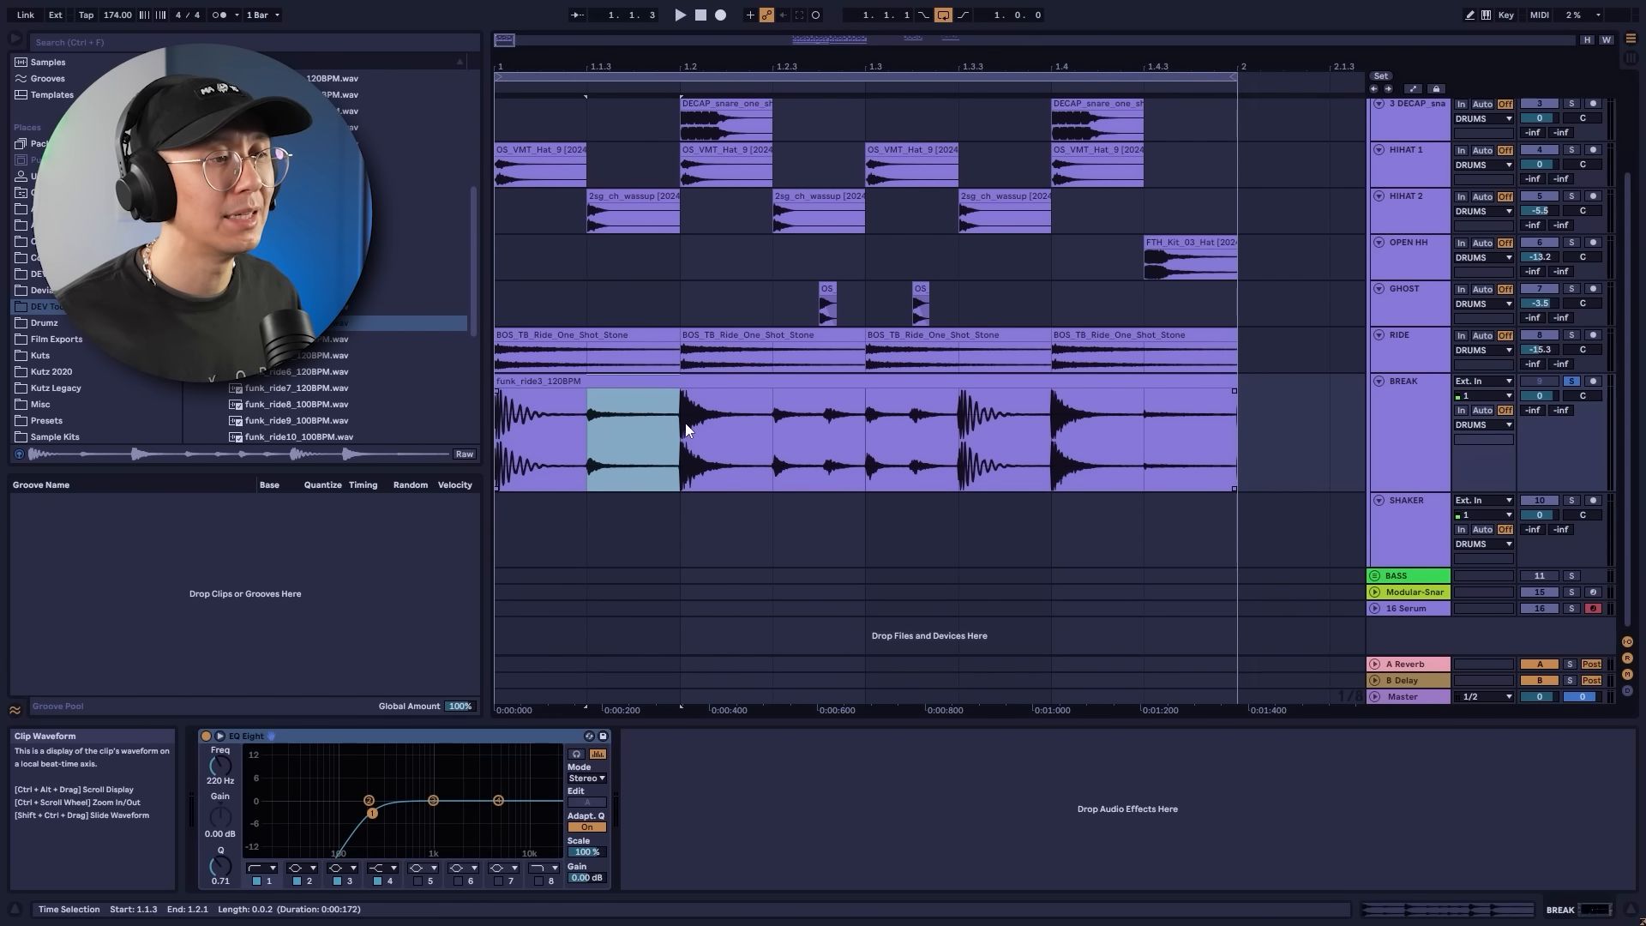
left_click(670, 447)
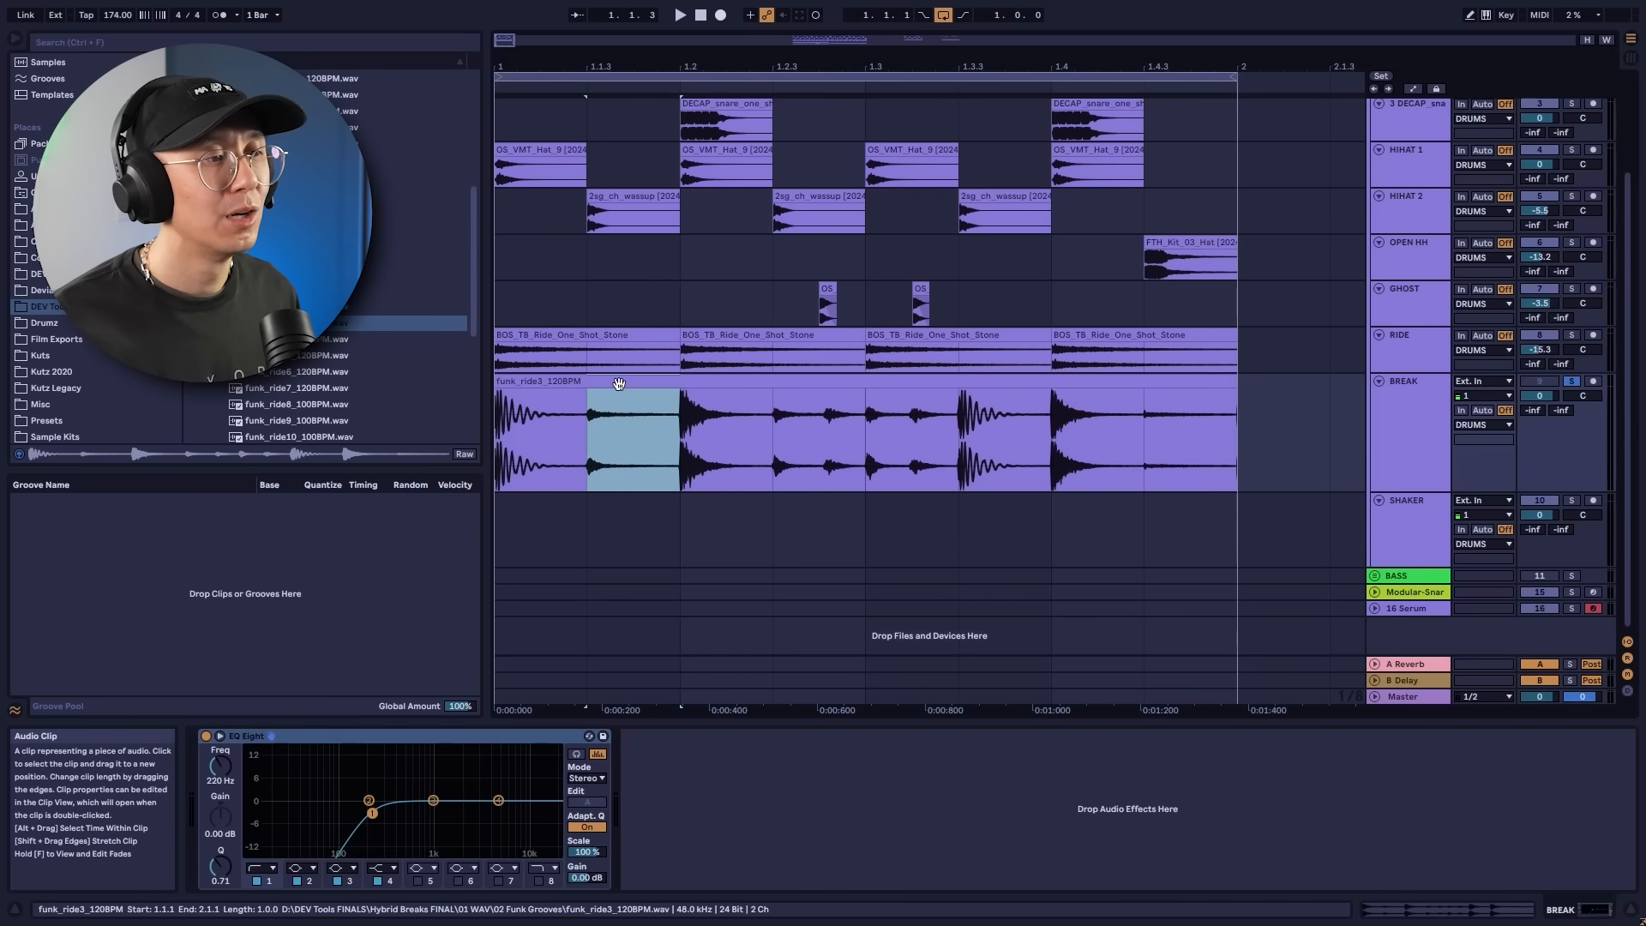
left_click_drag(619, 381, 537, 388)
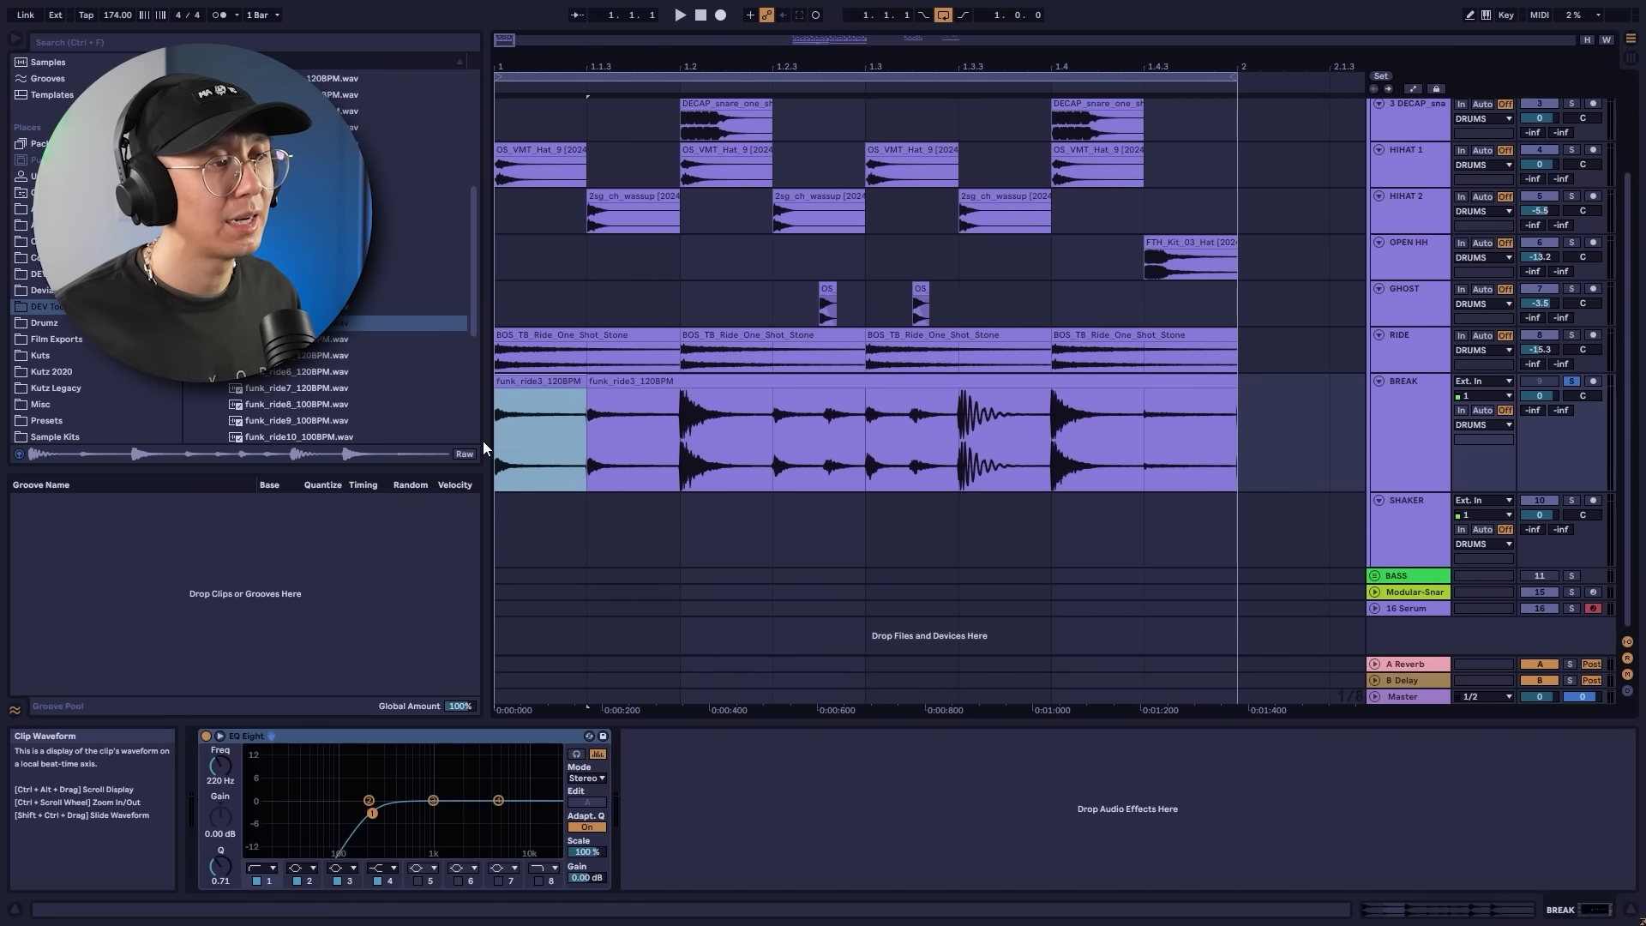
left_click(501, 445)
key("space")
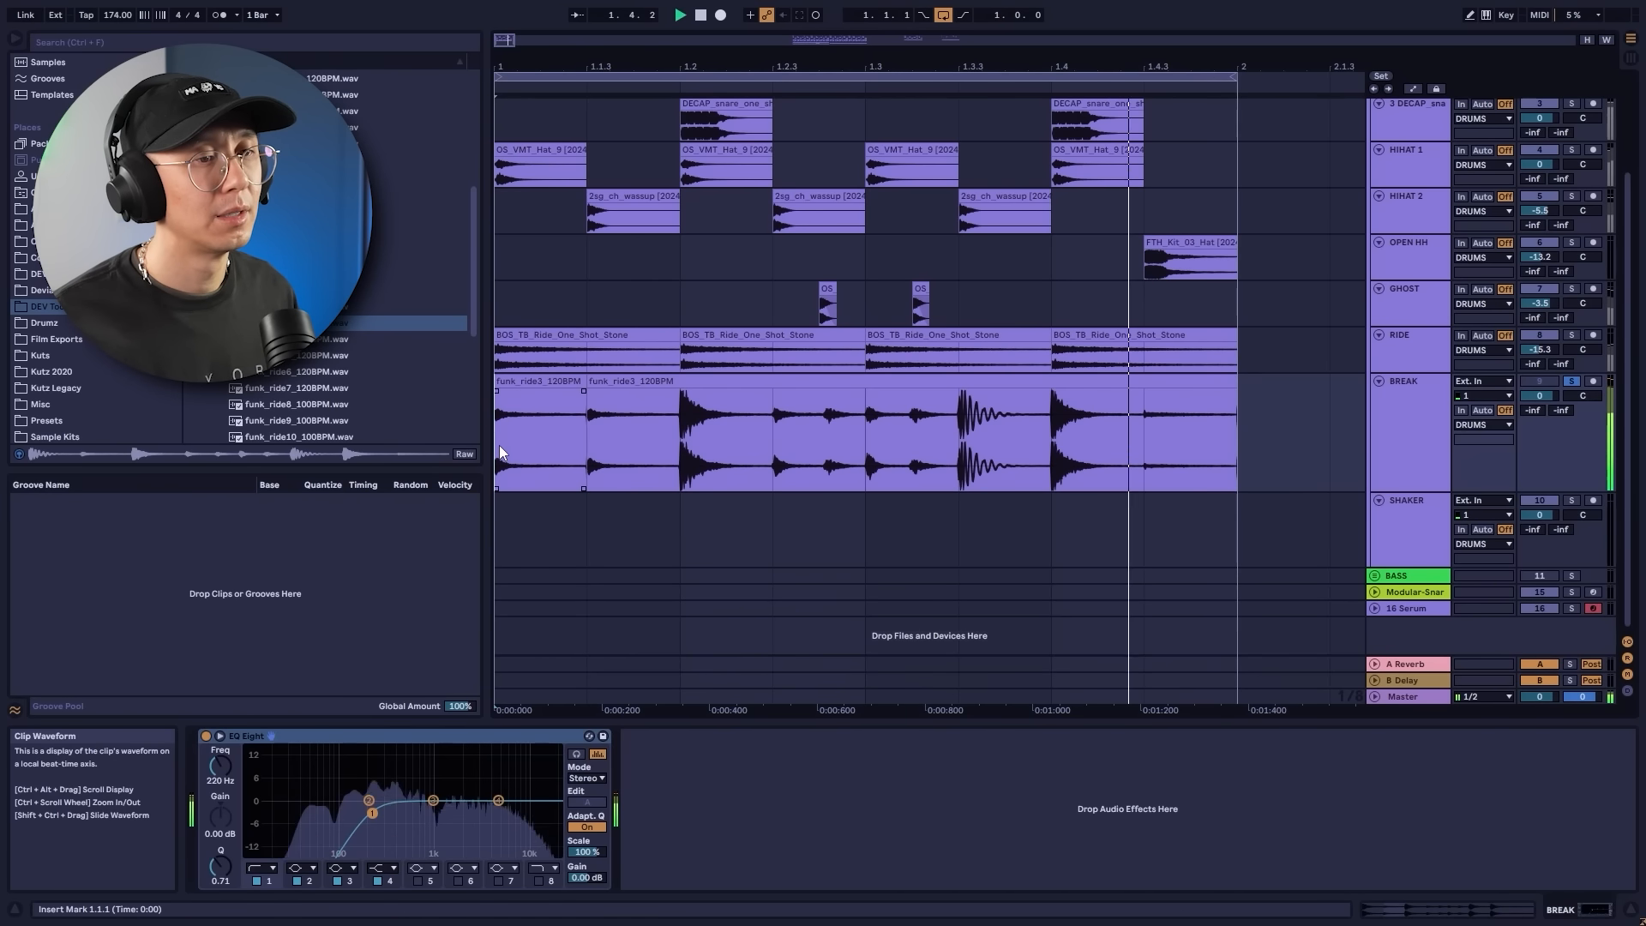
key("space")
Copy the slice at 1.1.1 over the break's second kick at 1.3.3 and play the loop from 1.1.1.
left_click_drag(536, 381, 996, 396)
left_click(496, 428)
key("space")
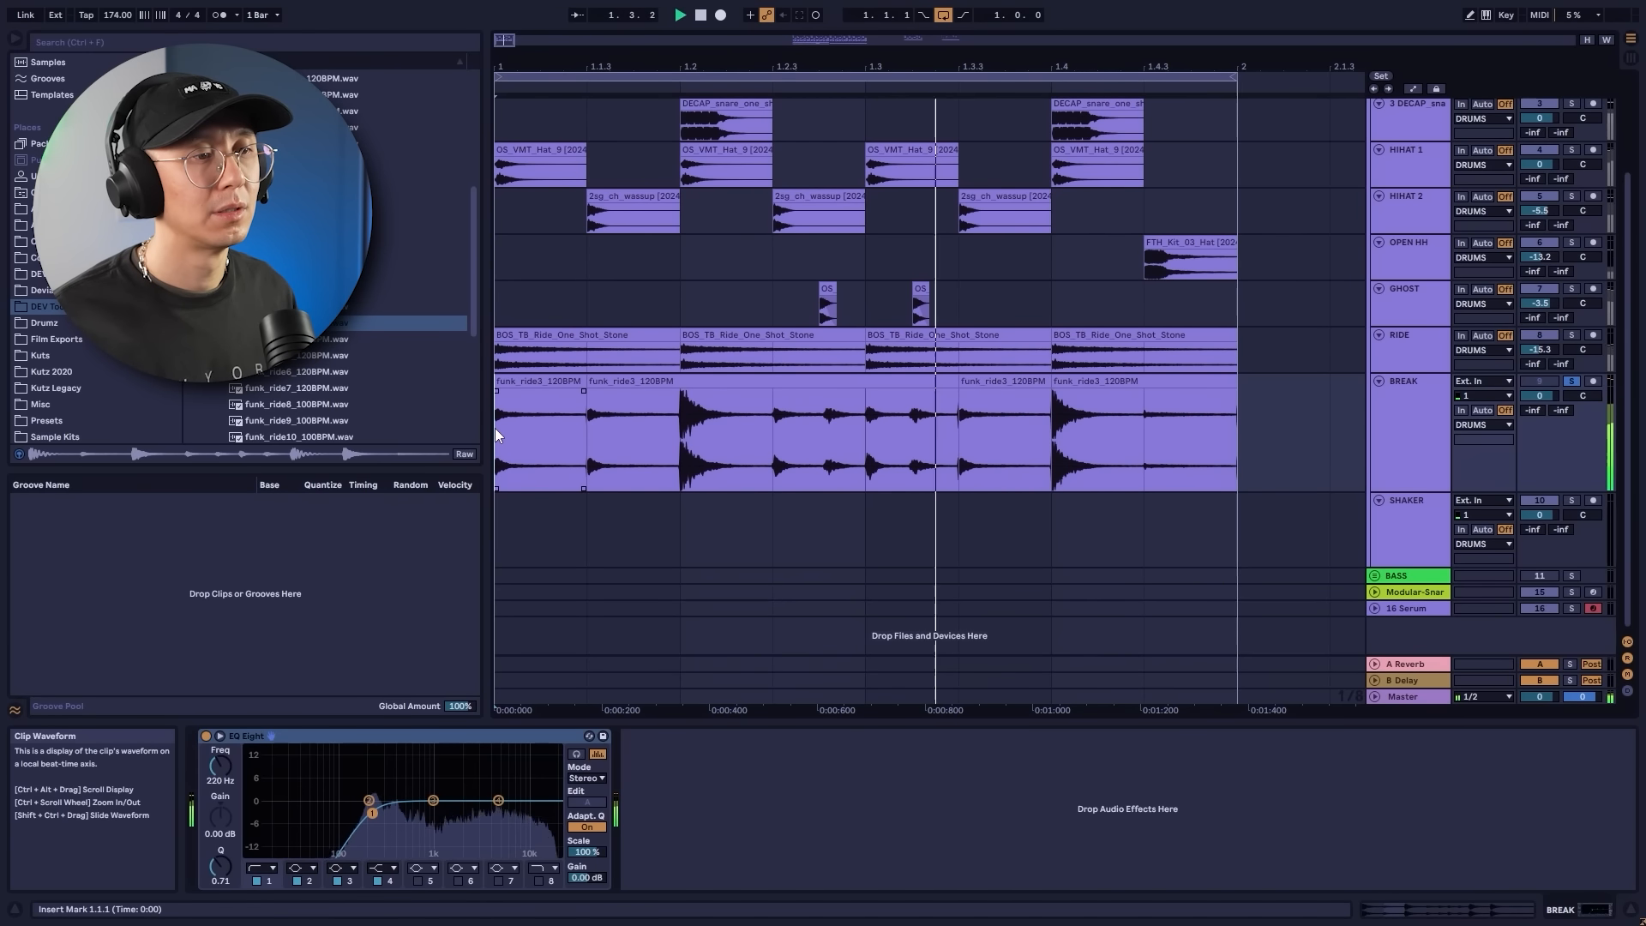
Add a short fade-out to the break clip ending at 1.3.3 and play the loop.
left_click_drag(968, 66, 967, 204)
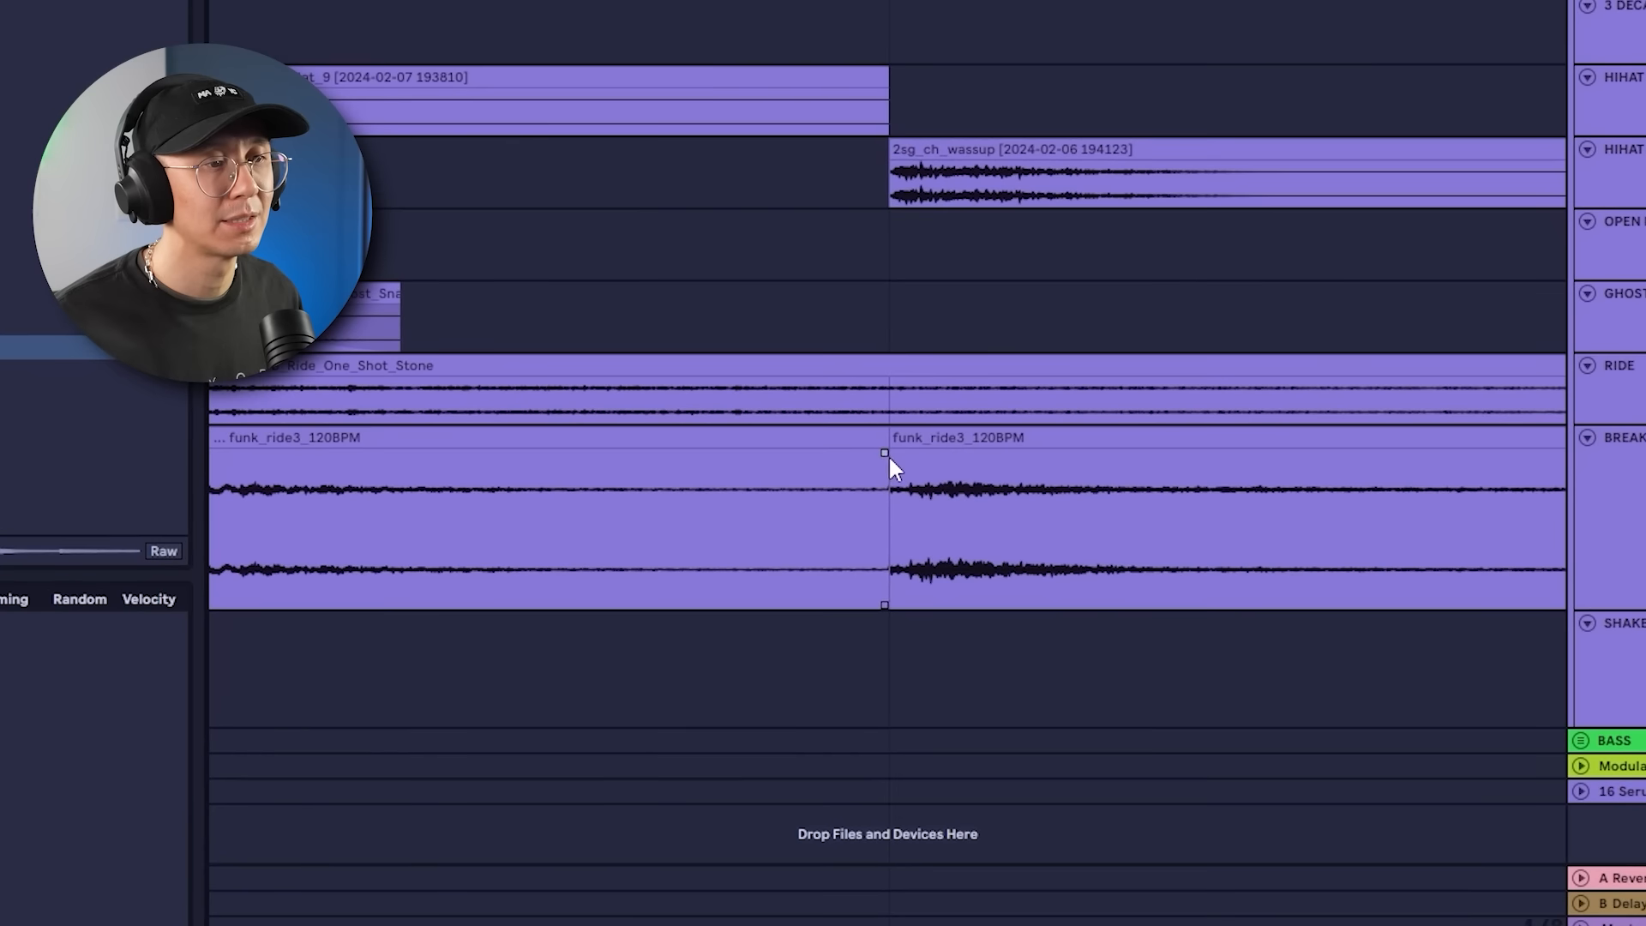
left_click_drag(930, 391, 923, 392)
left_click_drag(877, 452, 862, 451)
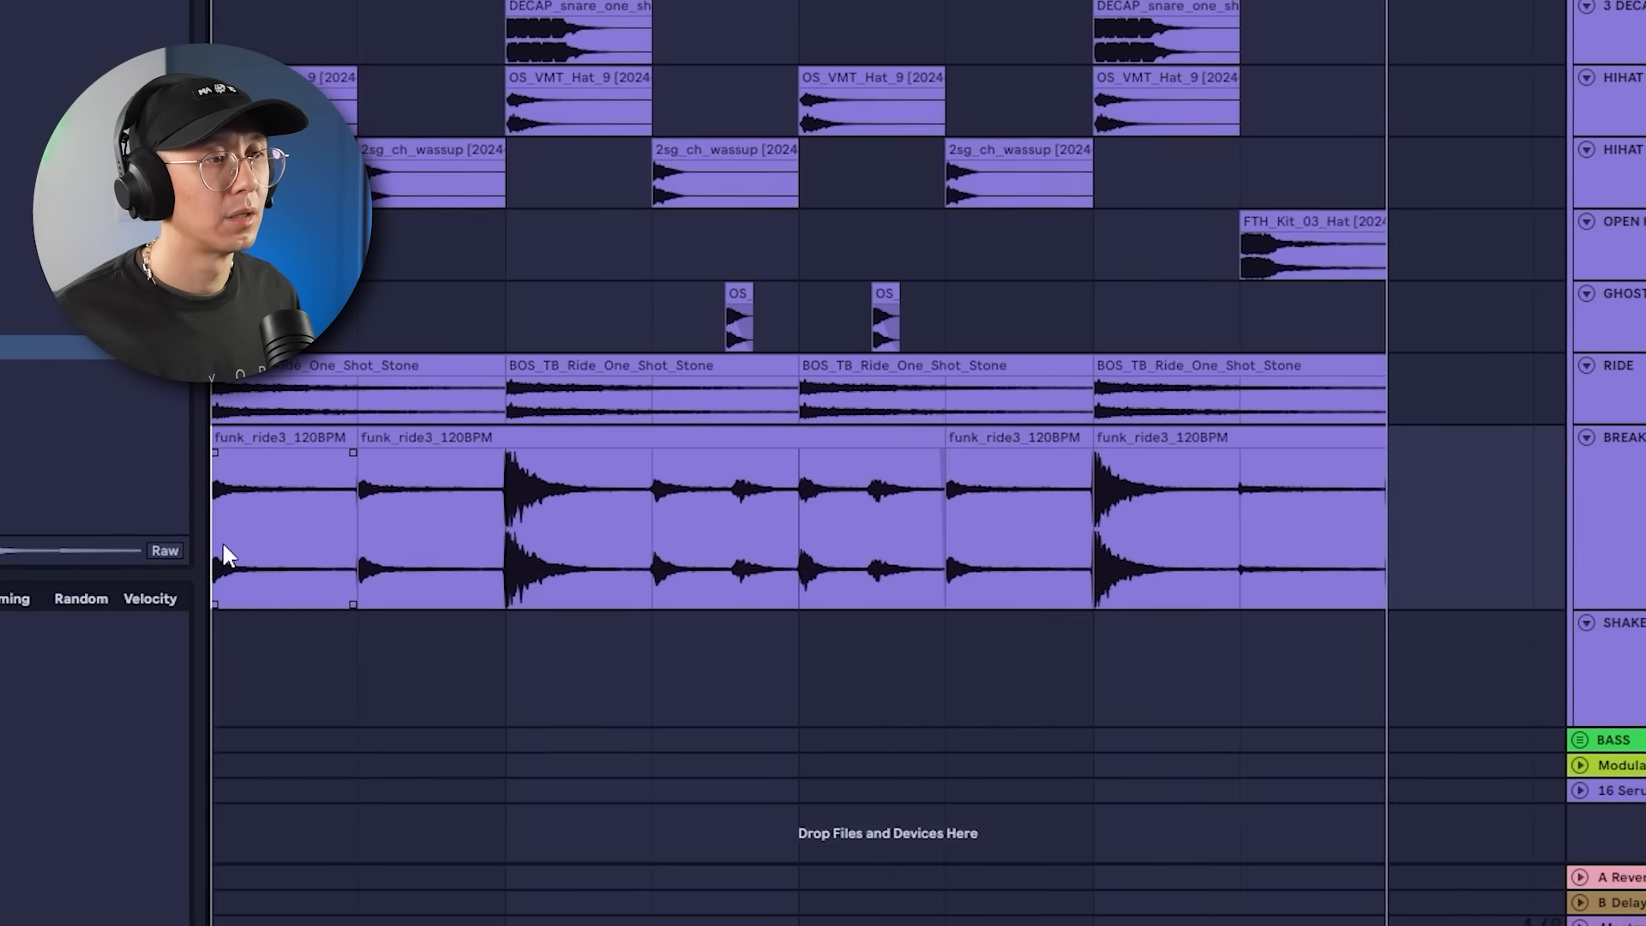
key("space")
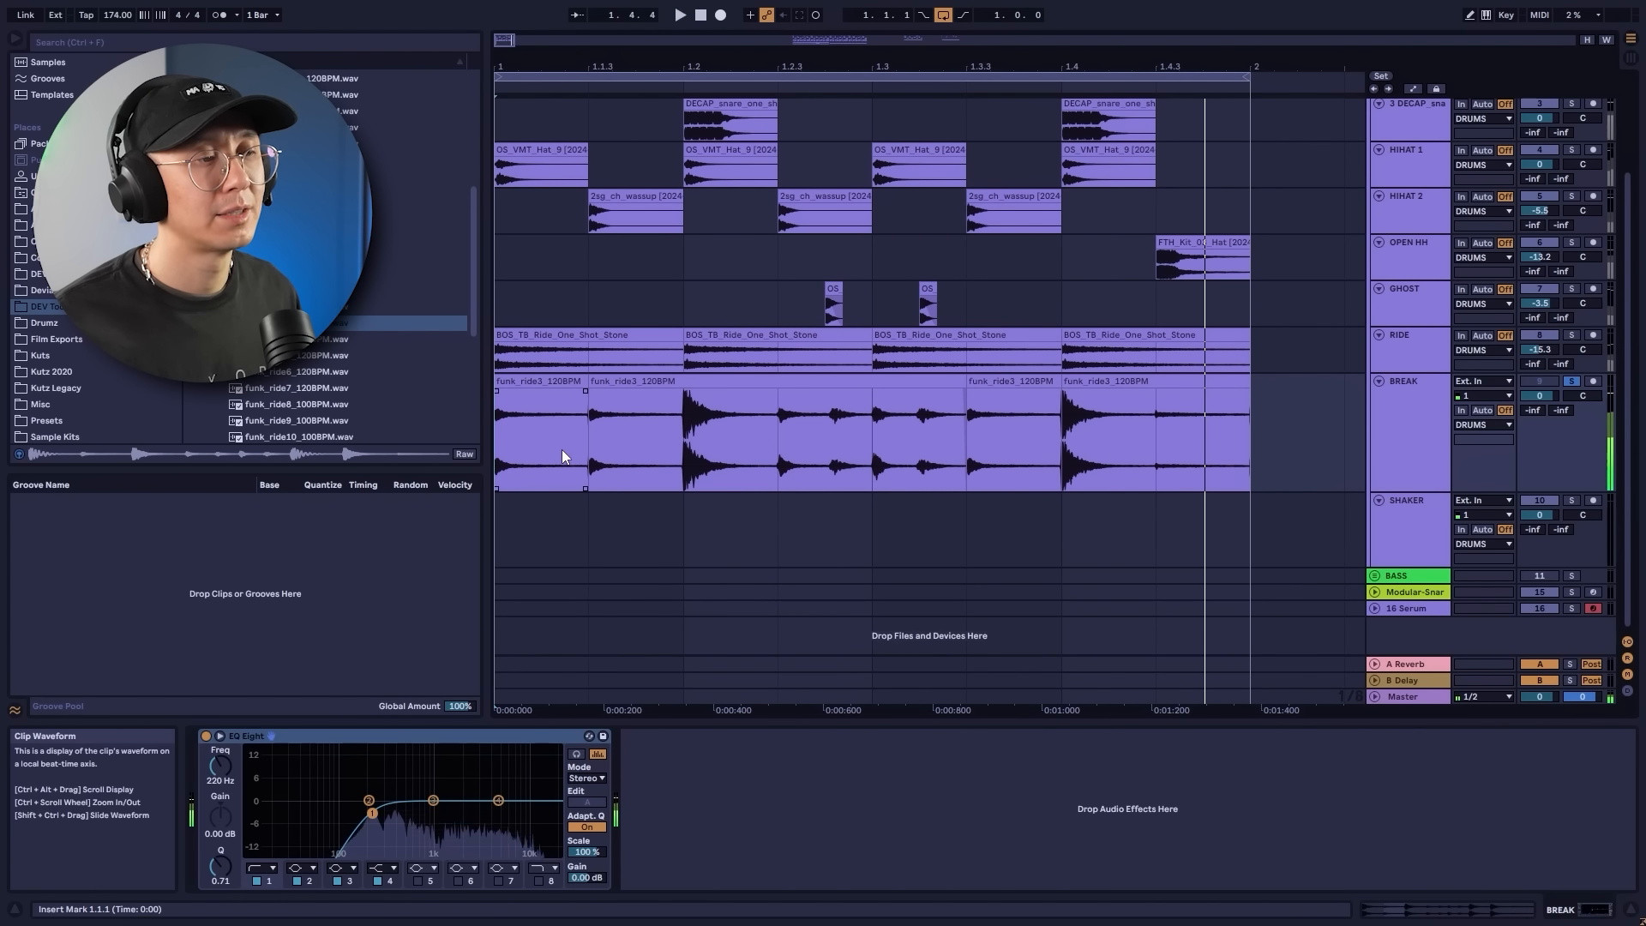
Split the break's first snare, from 1.2 to 1.2.3, into its own clip.
left_click(675, 435)
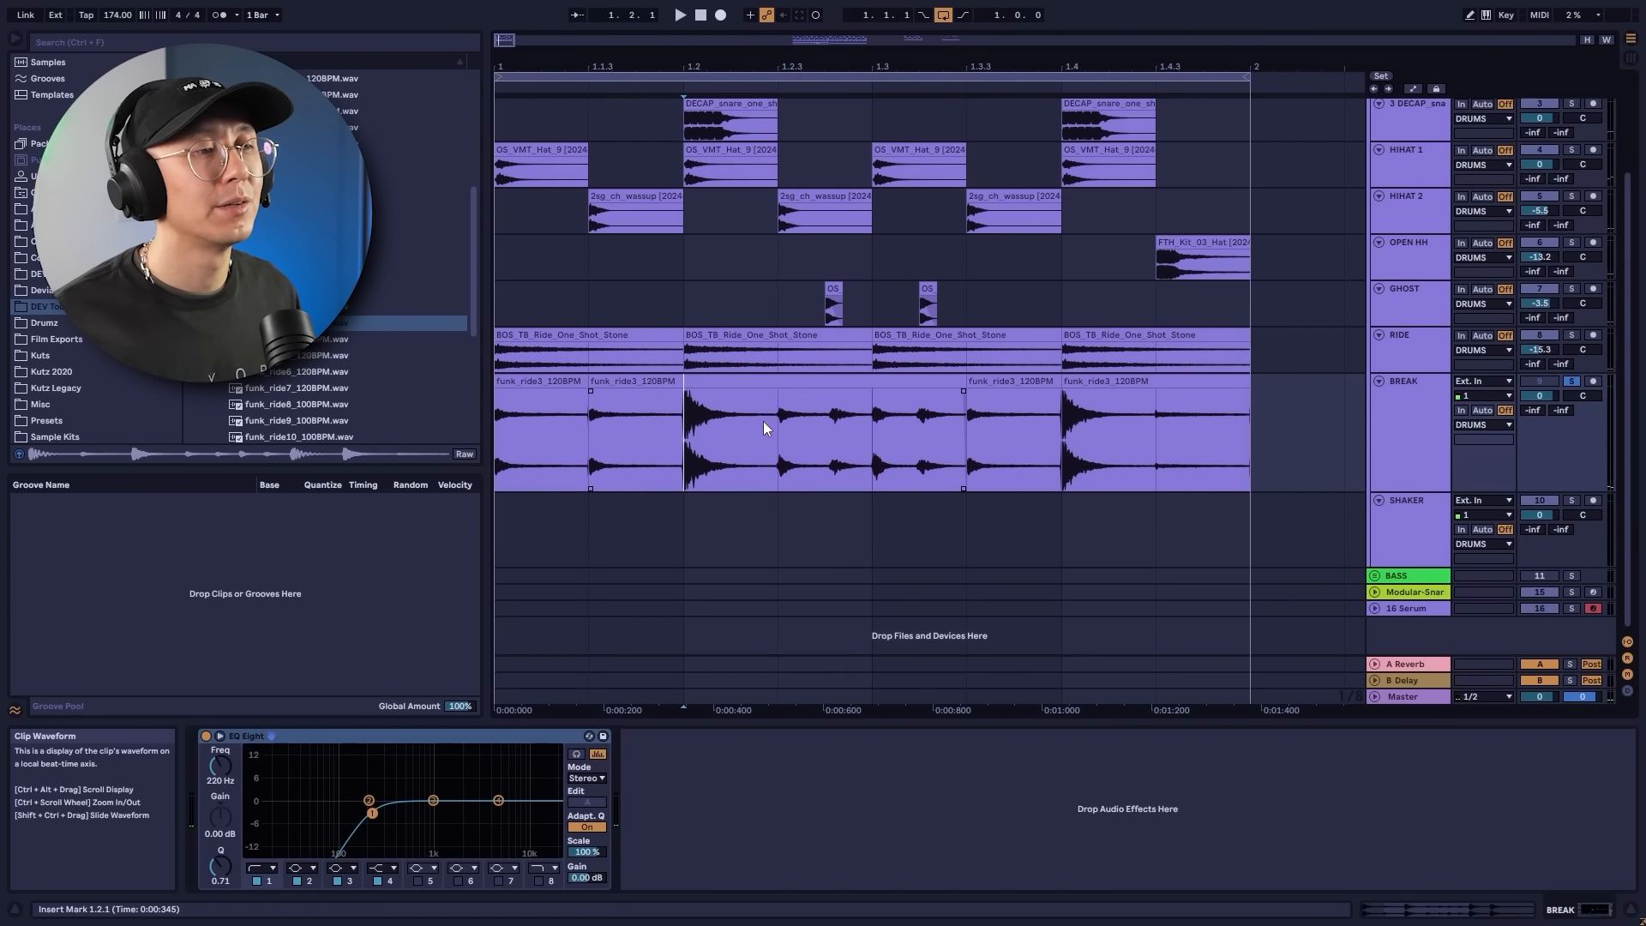
left_click_drag(764, 422, 703, 426)
left_click_drag(1065, 438, 1140, 432)
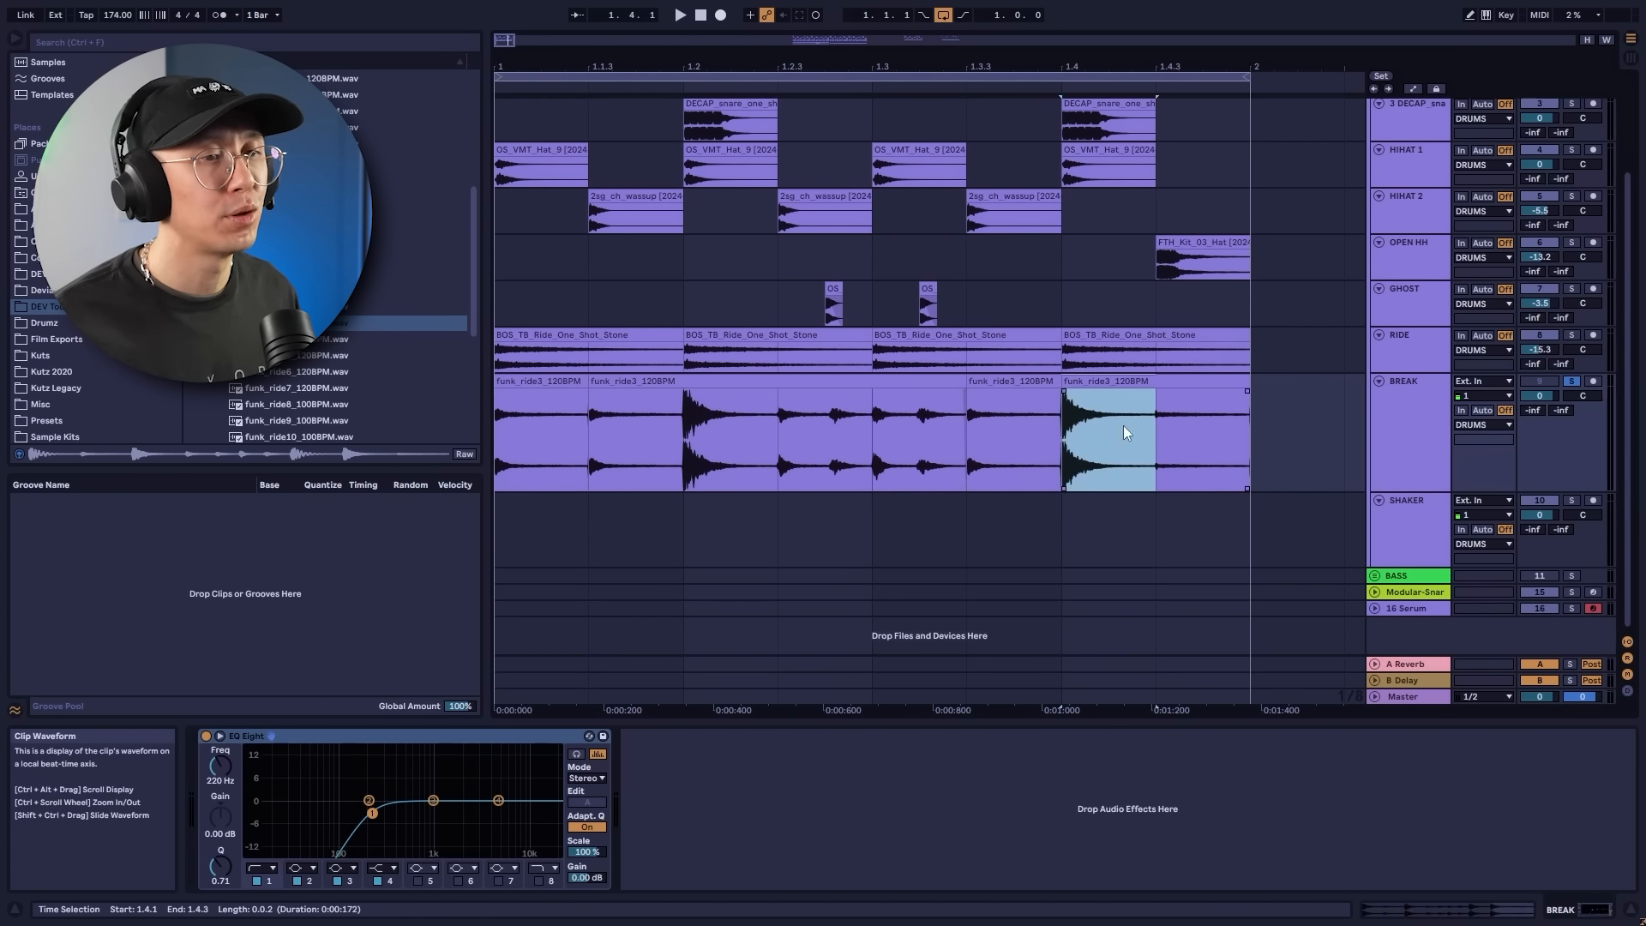
left_click_drag(673, 427, 616, 425)
left_click(684, 447)
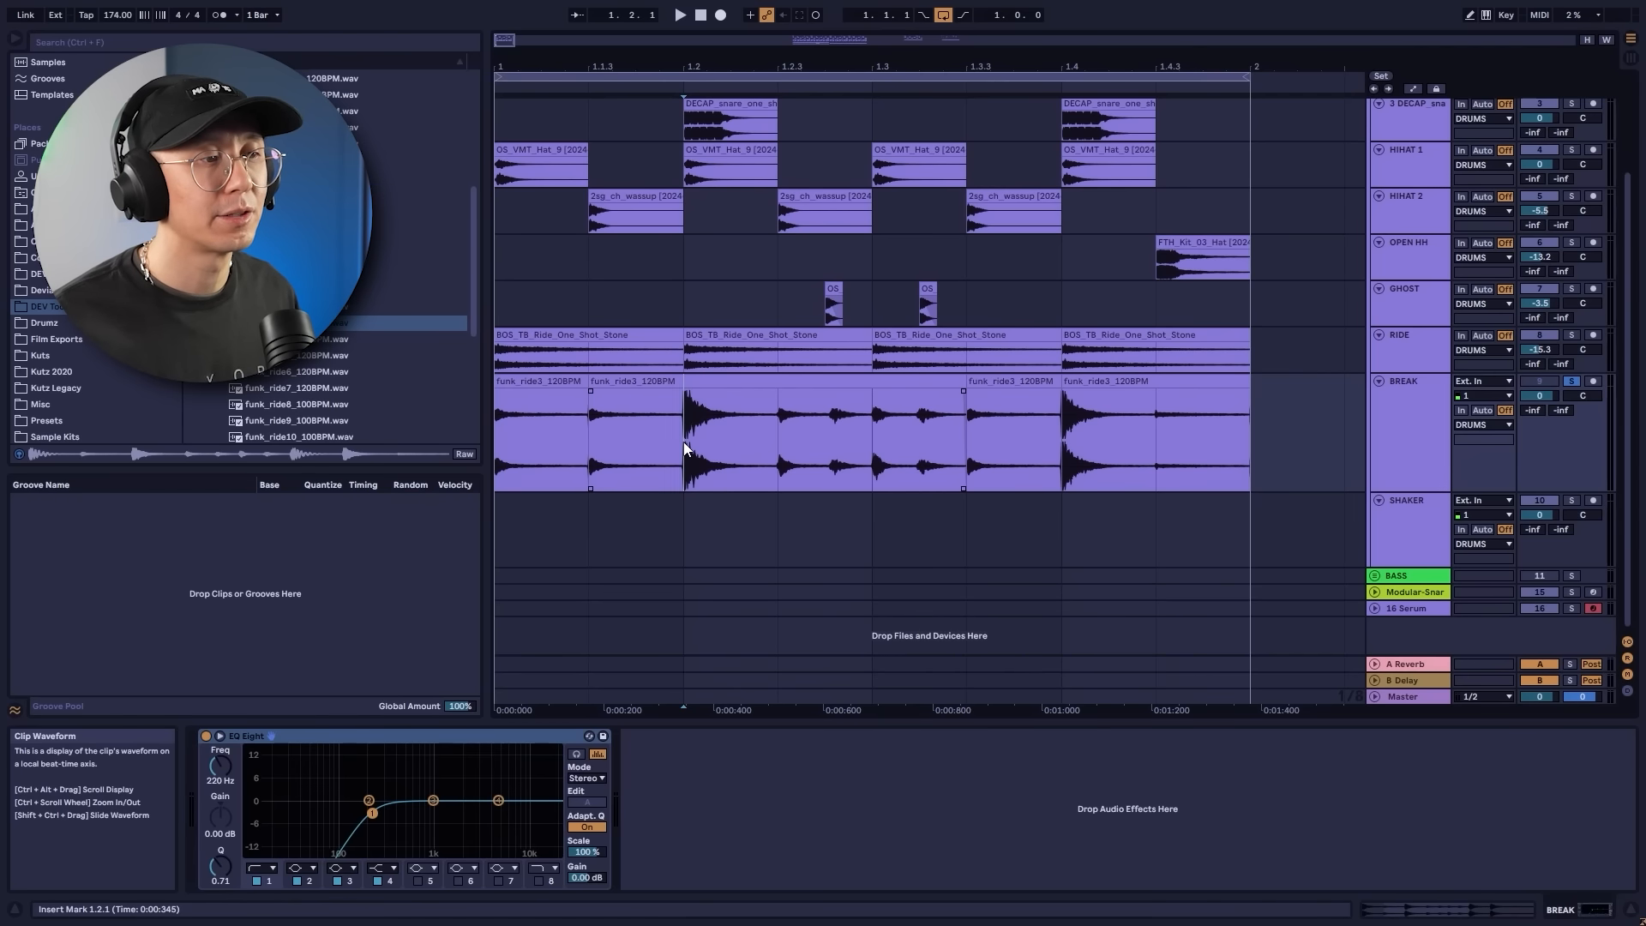
left_click_drag(706, 429, 752, 420)
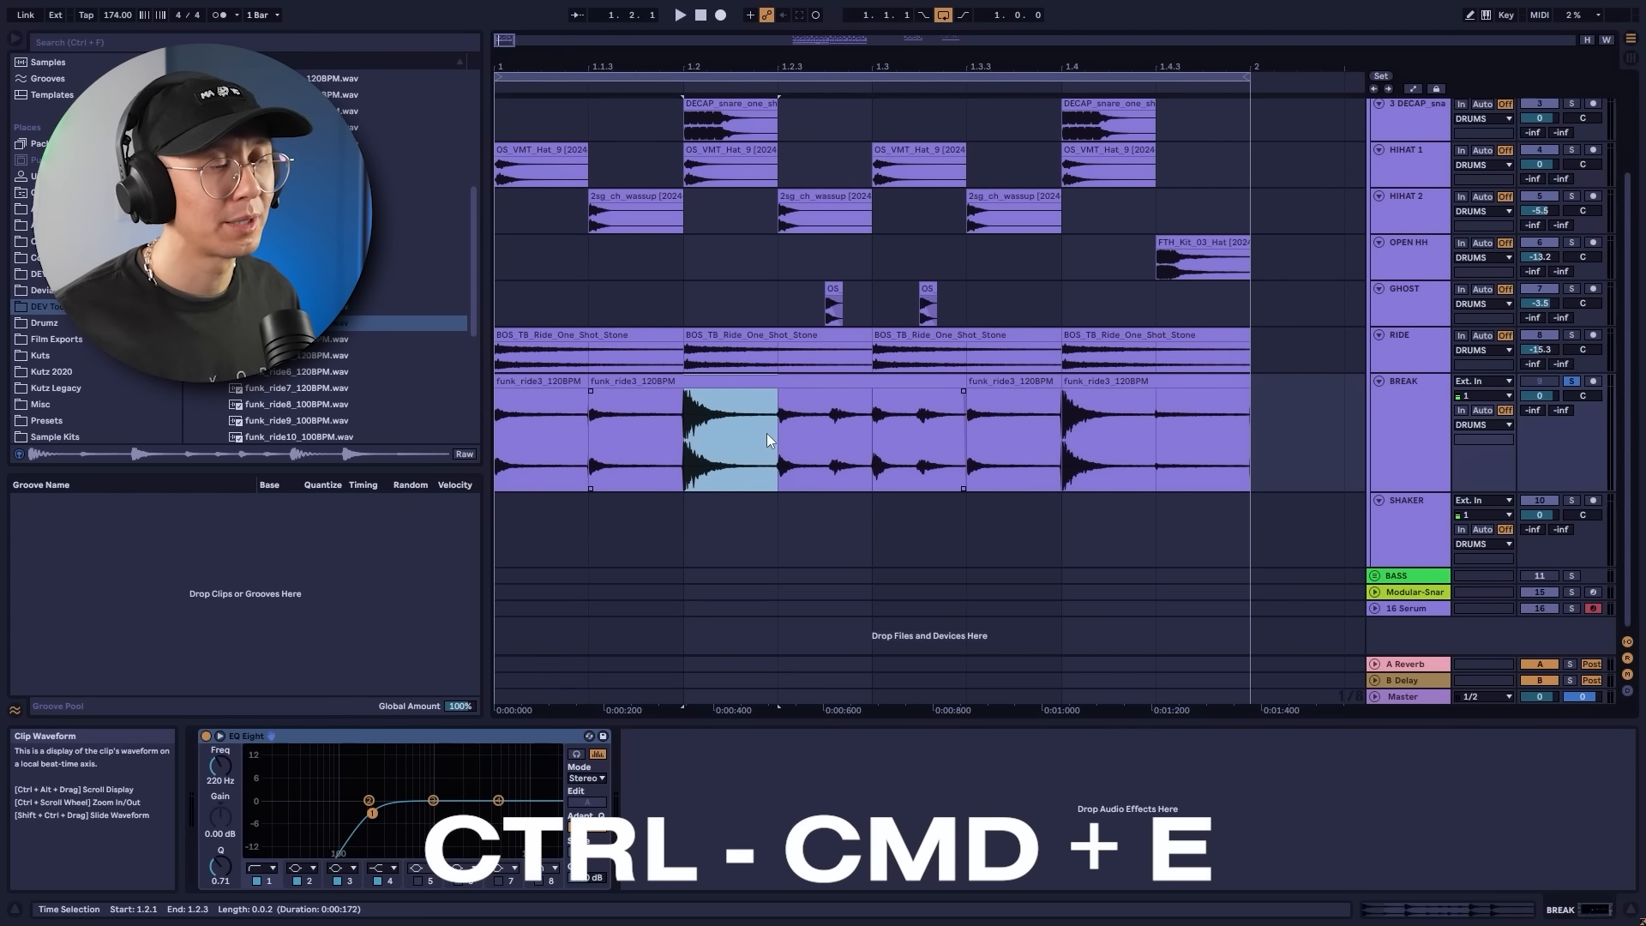
key("ctrl+e")
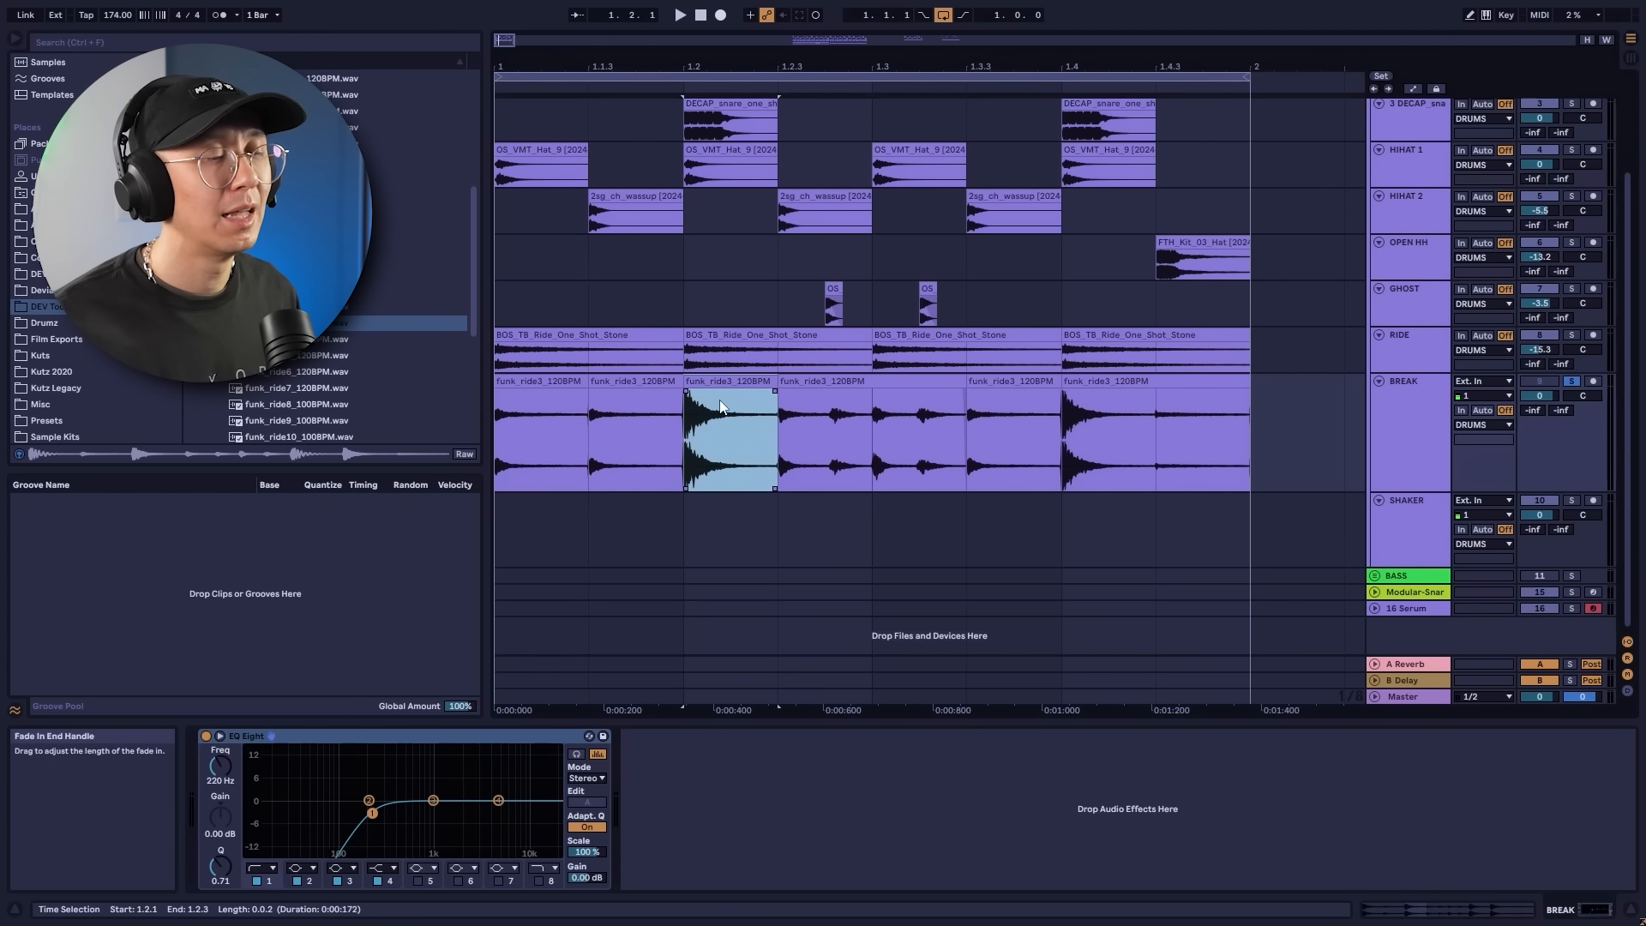
Fade in the break's snare slice at 1.2 over slightly more than half its length, checking it by playback.
left_click(687, 419)
left_click_drag(691, 388, 728, 395)
key("space")
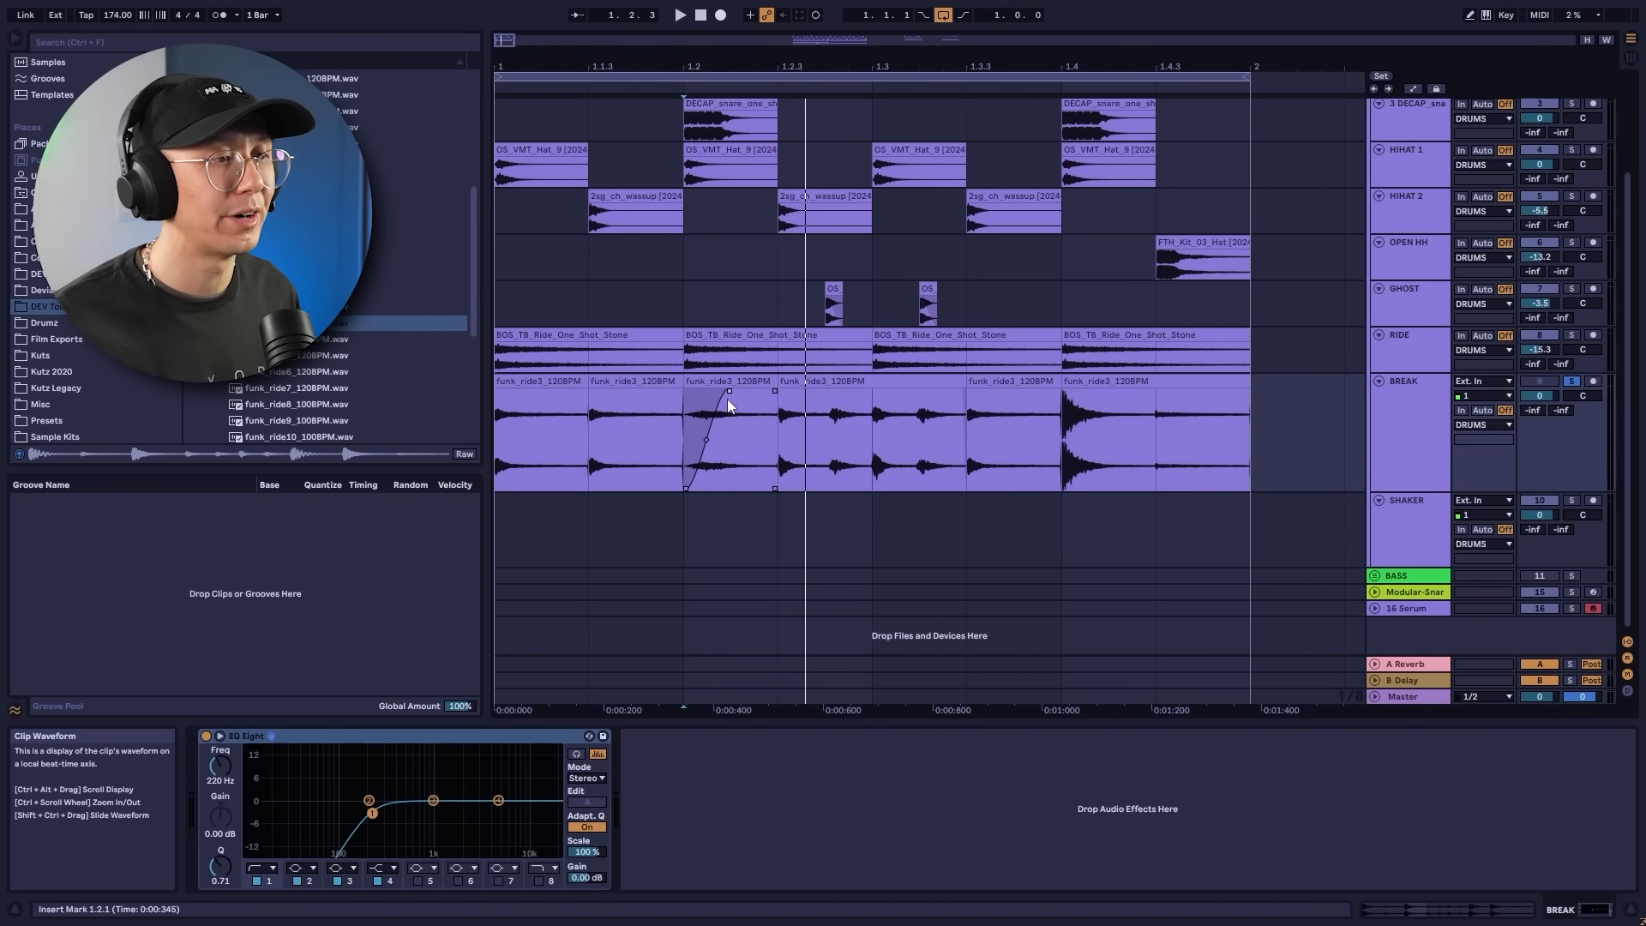
left_click_drag(728, 393, 739, 387)
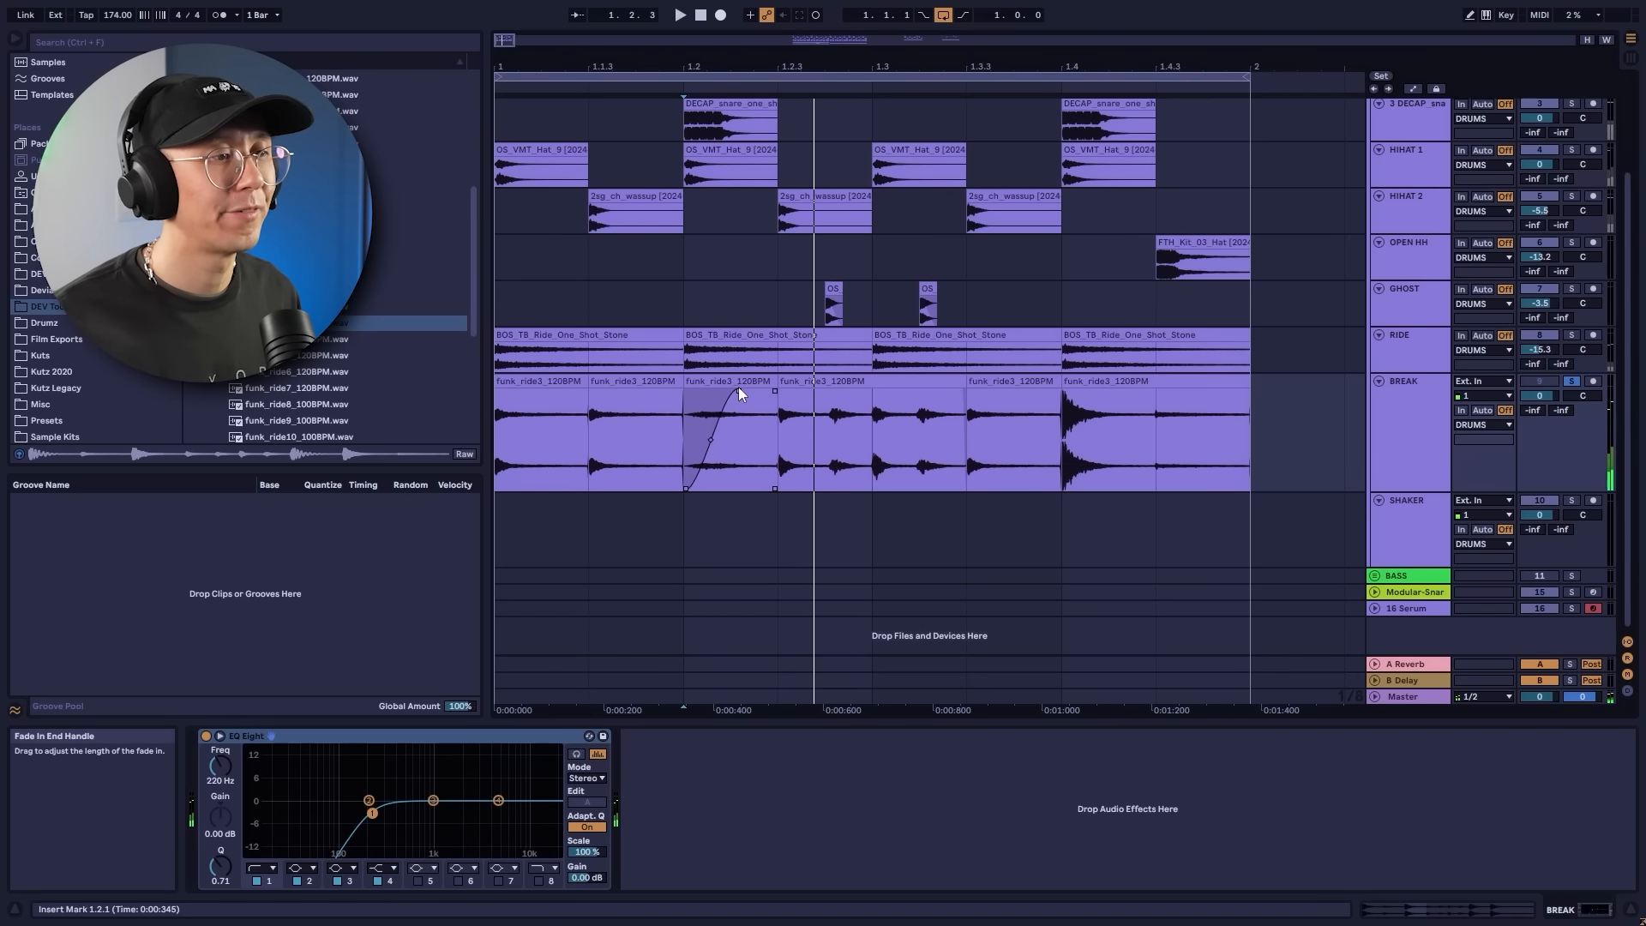
Add a long fade-in to the break's snare slice at 1.4 and play the loop from 1.1.1.
left_click(1085, 389)
key("space")
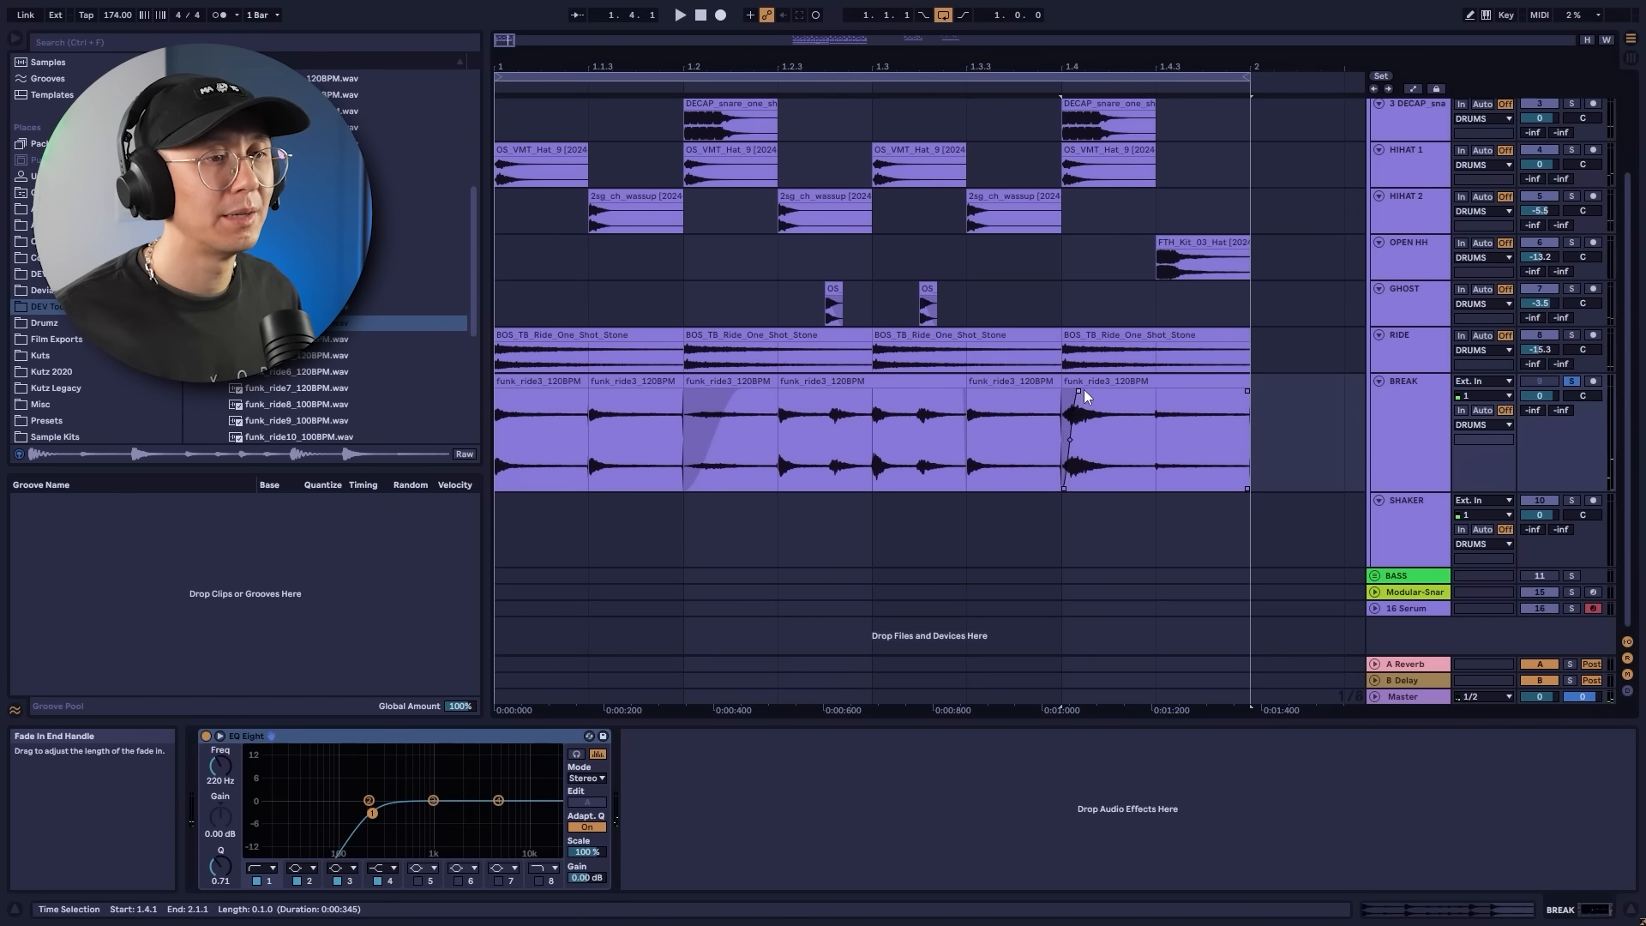
left_click_drag(1118, 387, 1126, 384)
key("space")
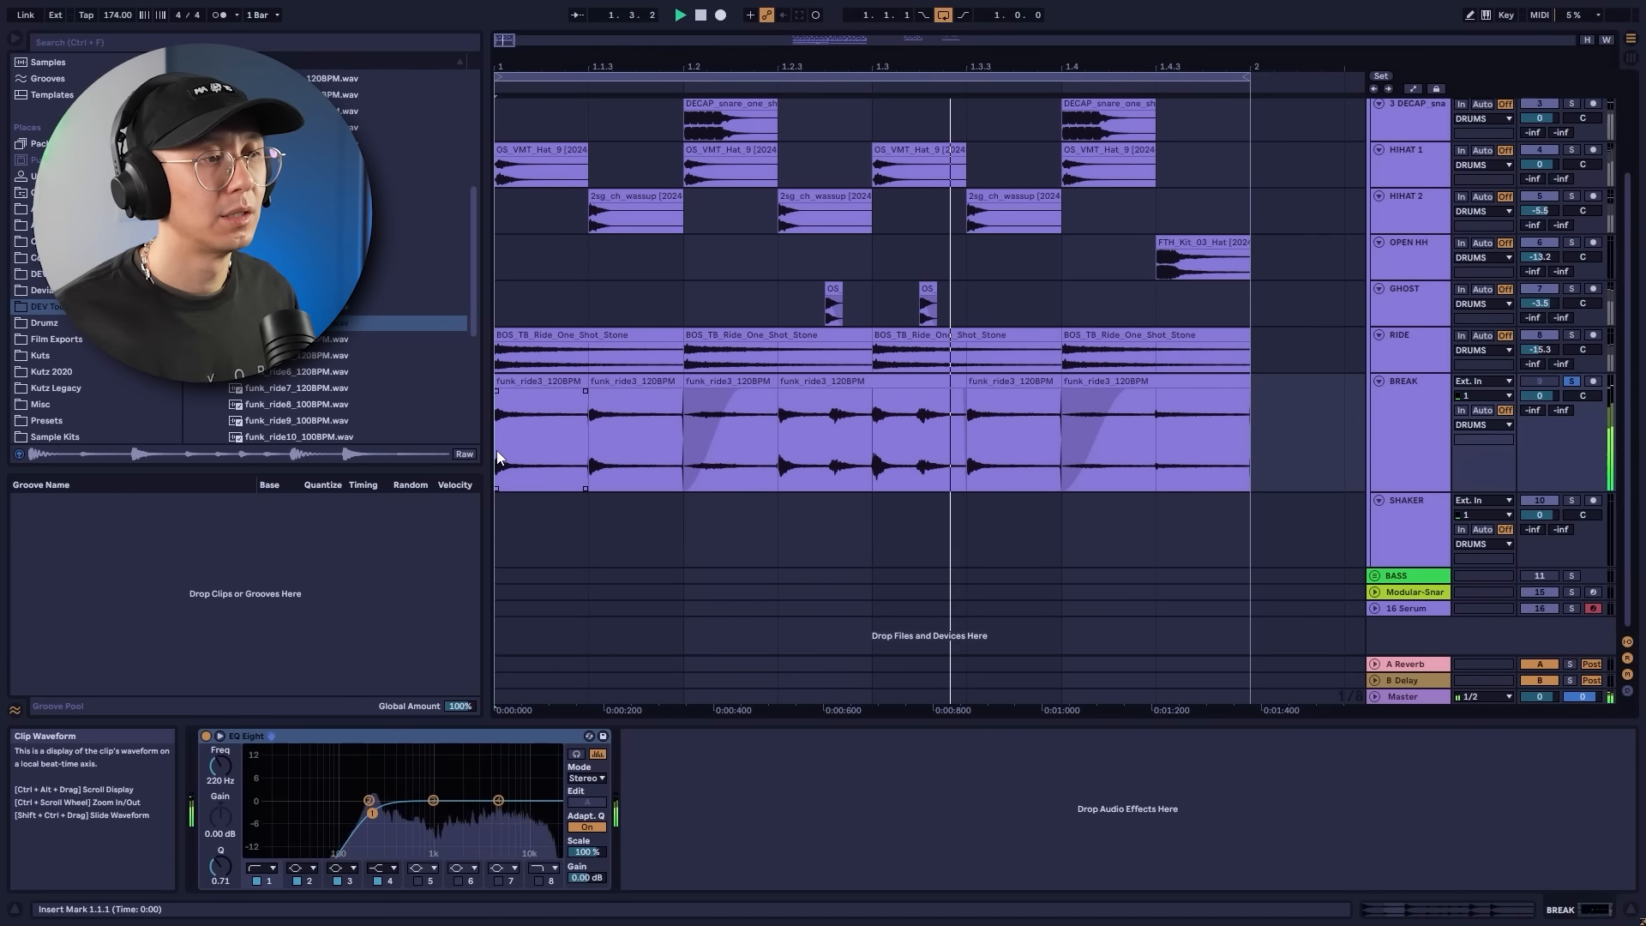
Add very short fade-outs to the break clips ending at 1.2 and 1.4, and play the loop from 1.1.1.
left_click(657, 404)
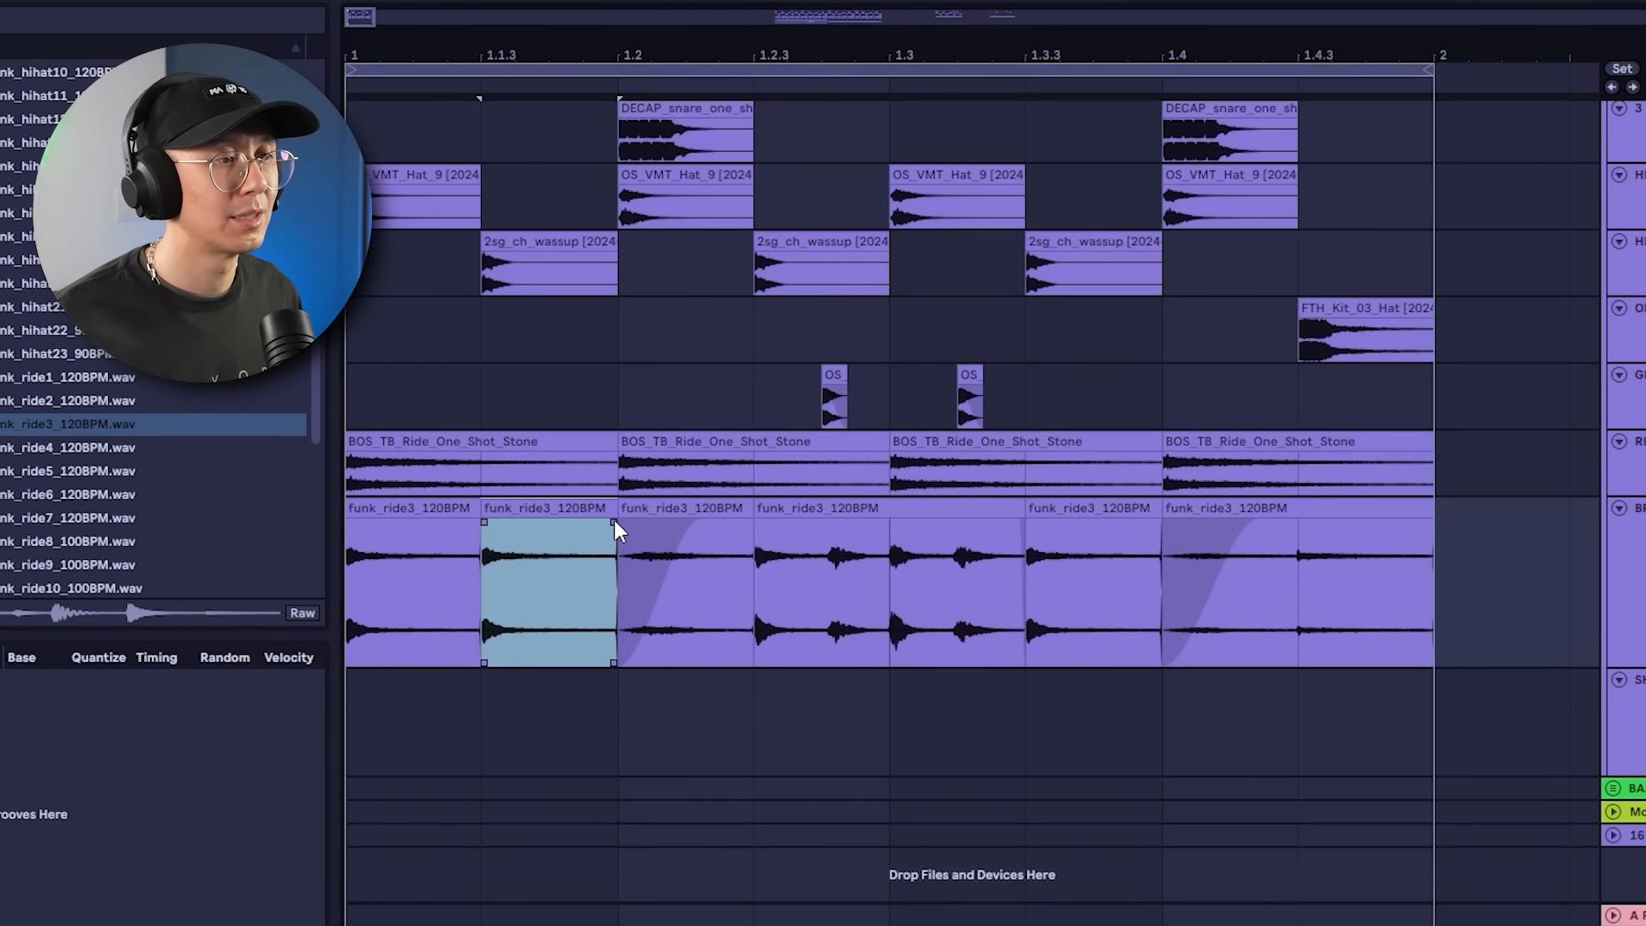
left_click_drag(614, 520, 605, 516)
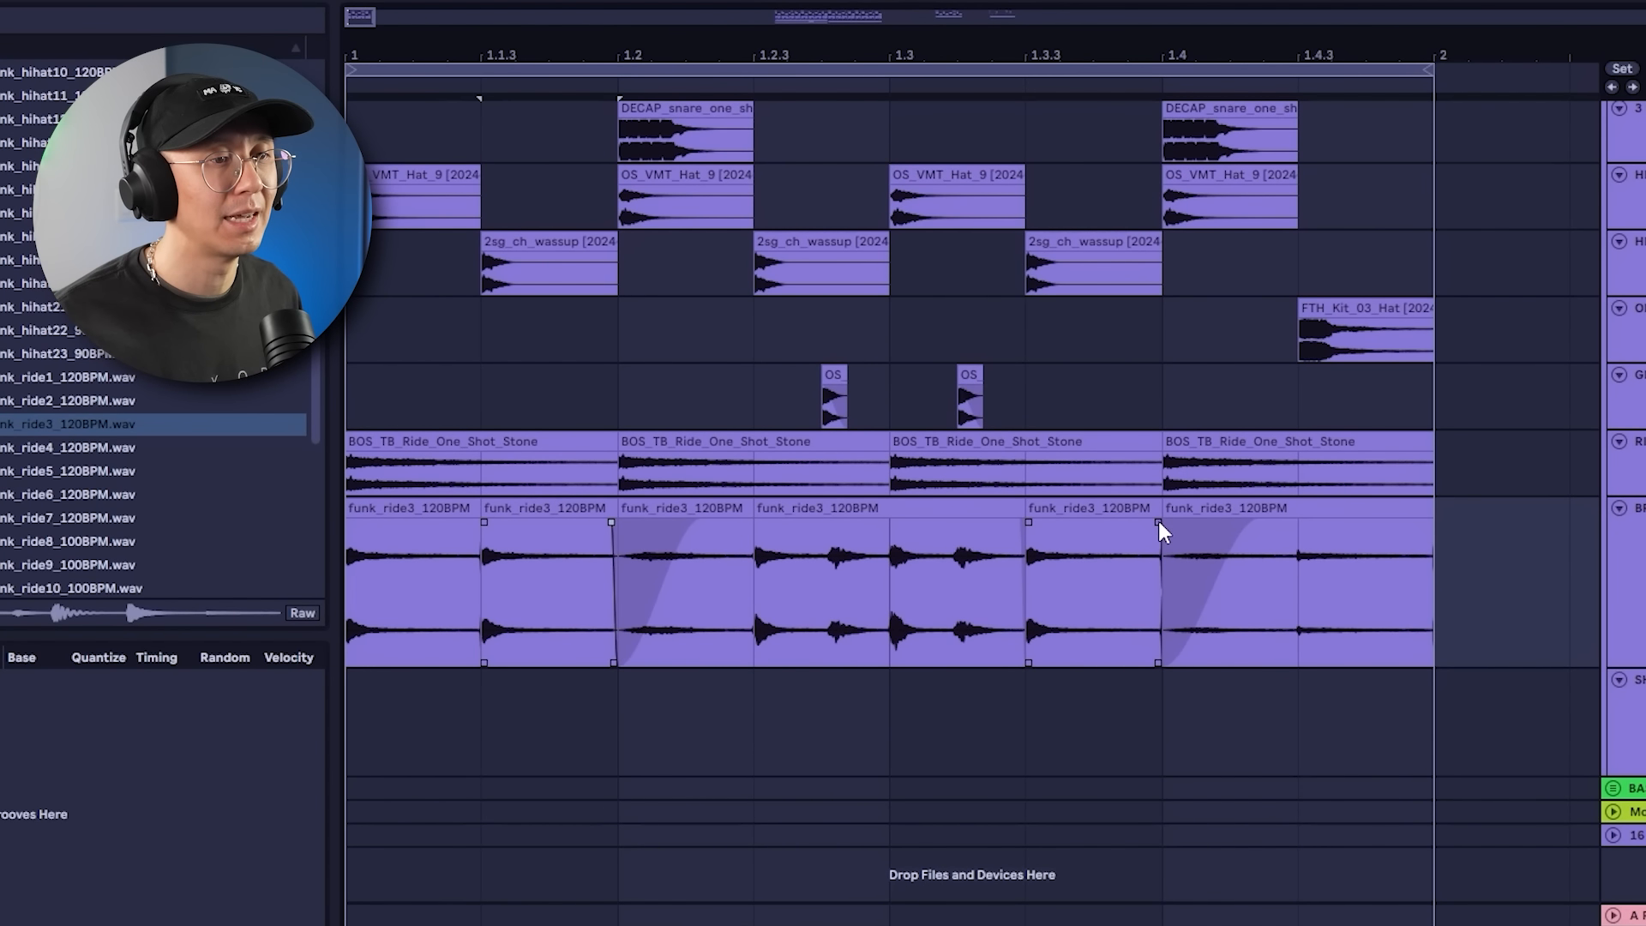
left_click_drag(1159, 521, 1154, 521)
left_click(359, 591)
key("space")
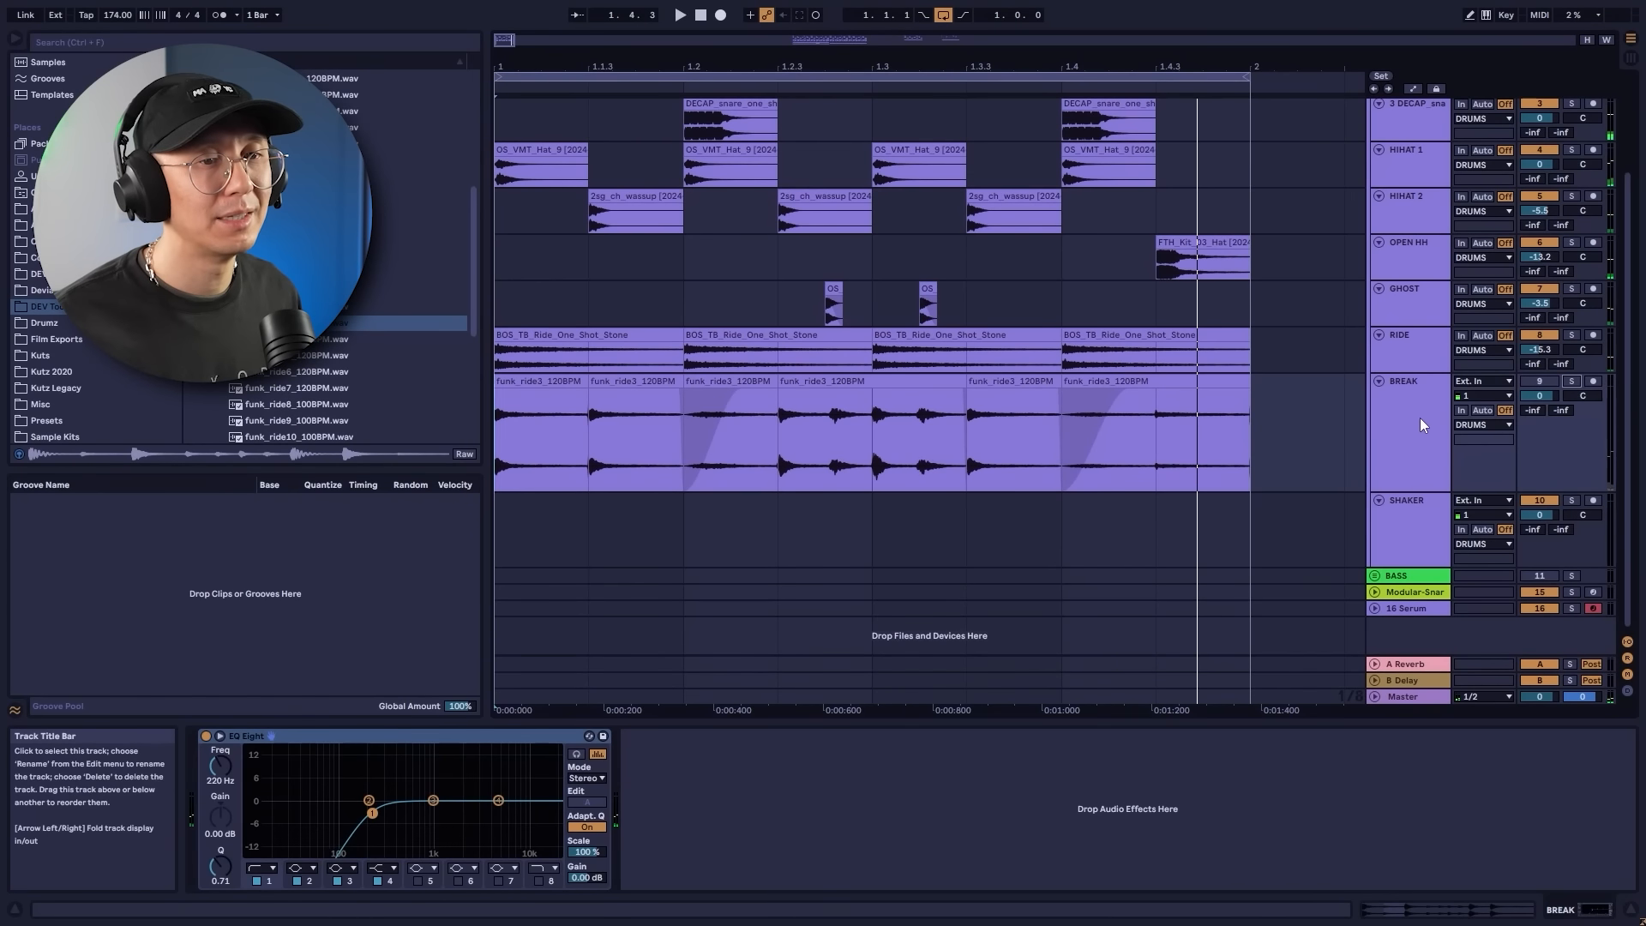
Compare the full drum loop with and without the BREAK track during playback, leaving the track enabled.
left_click(1535, 379)
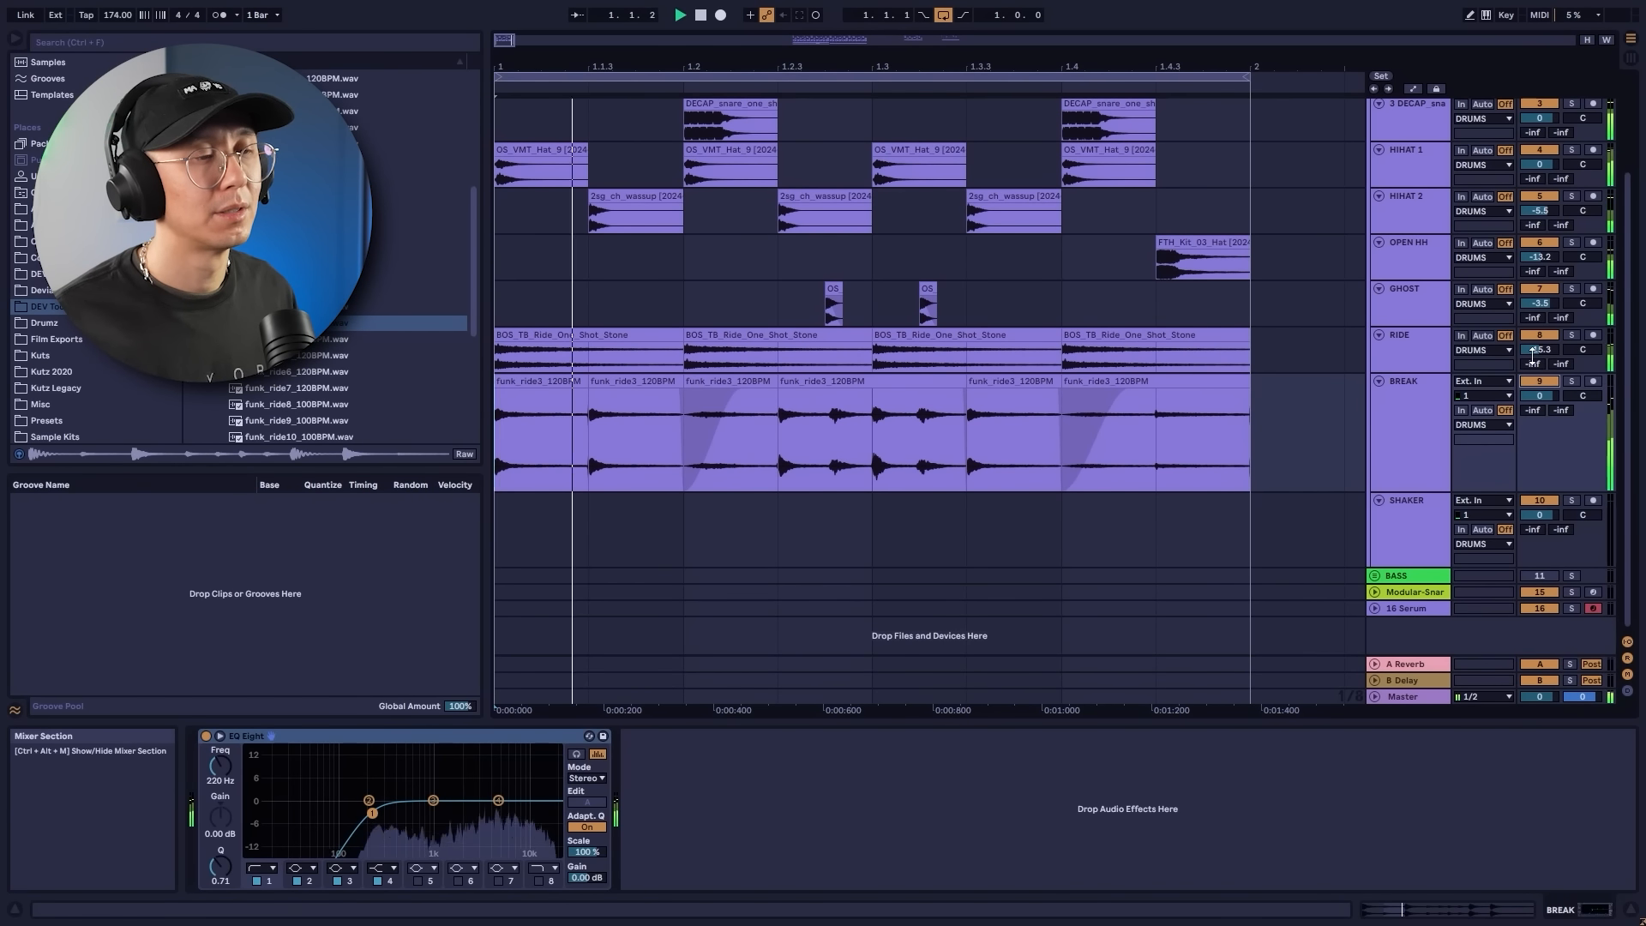
left_click(1540, 379)
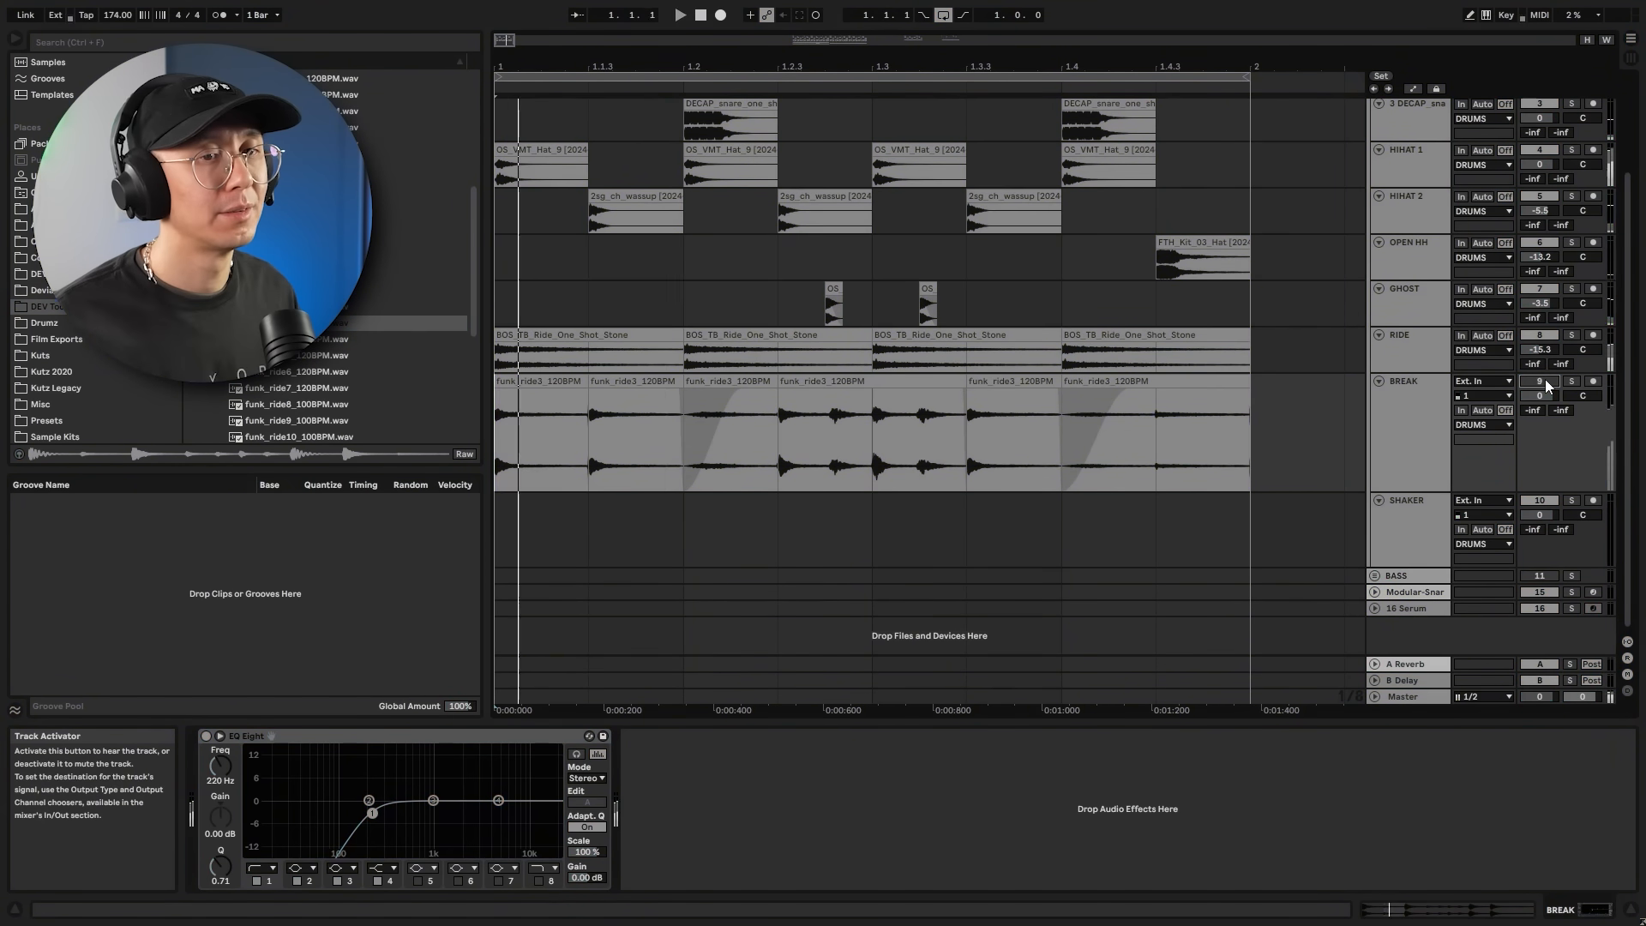
left_click(1544, 380)
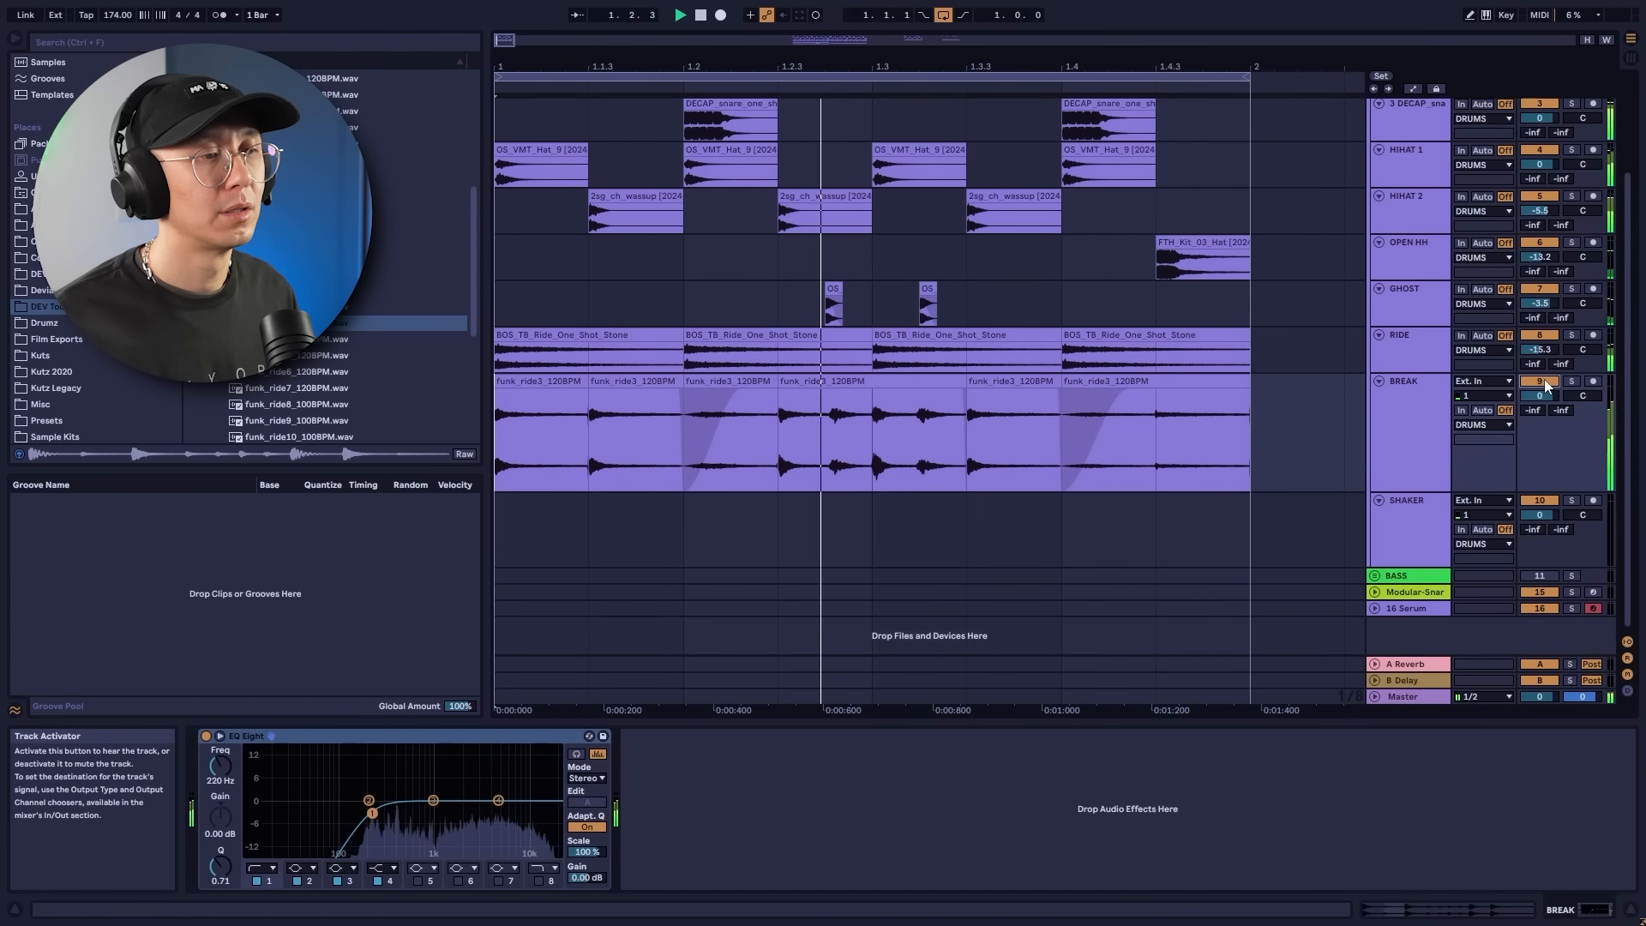
key("space")
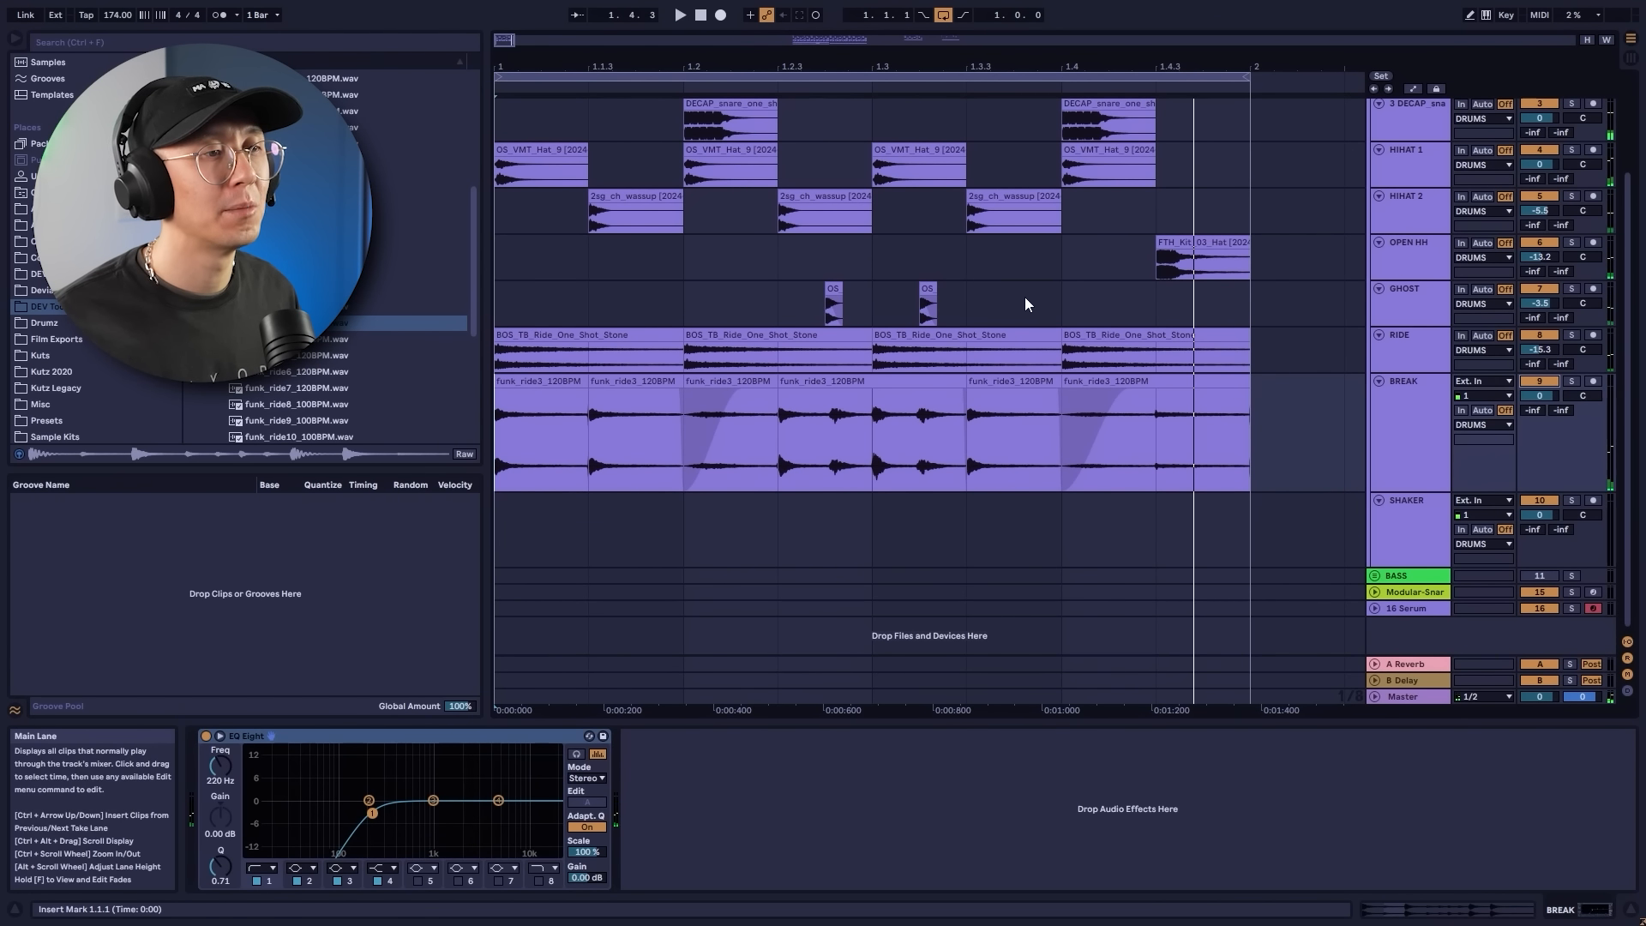
Select the range from 1.2.3 to 1.3.3 on the GHOST track, covering both ghost snare clips.
left_click_drag(981, 309, 749, 281)
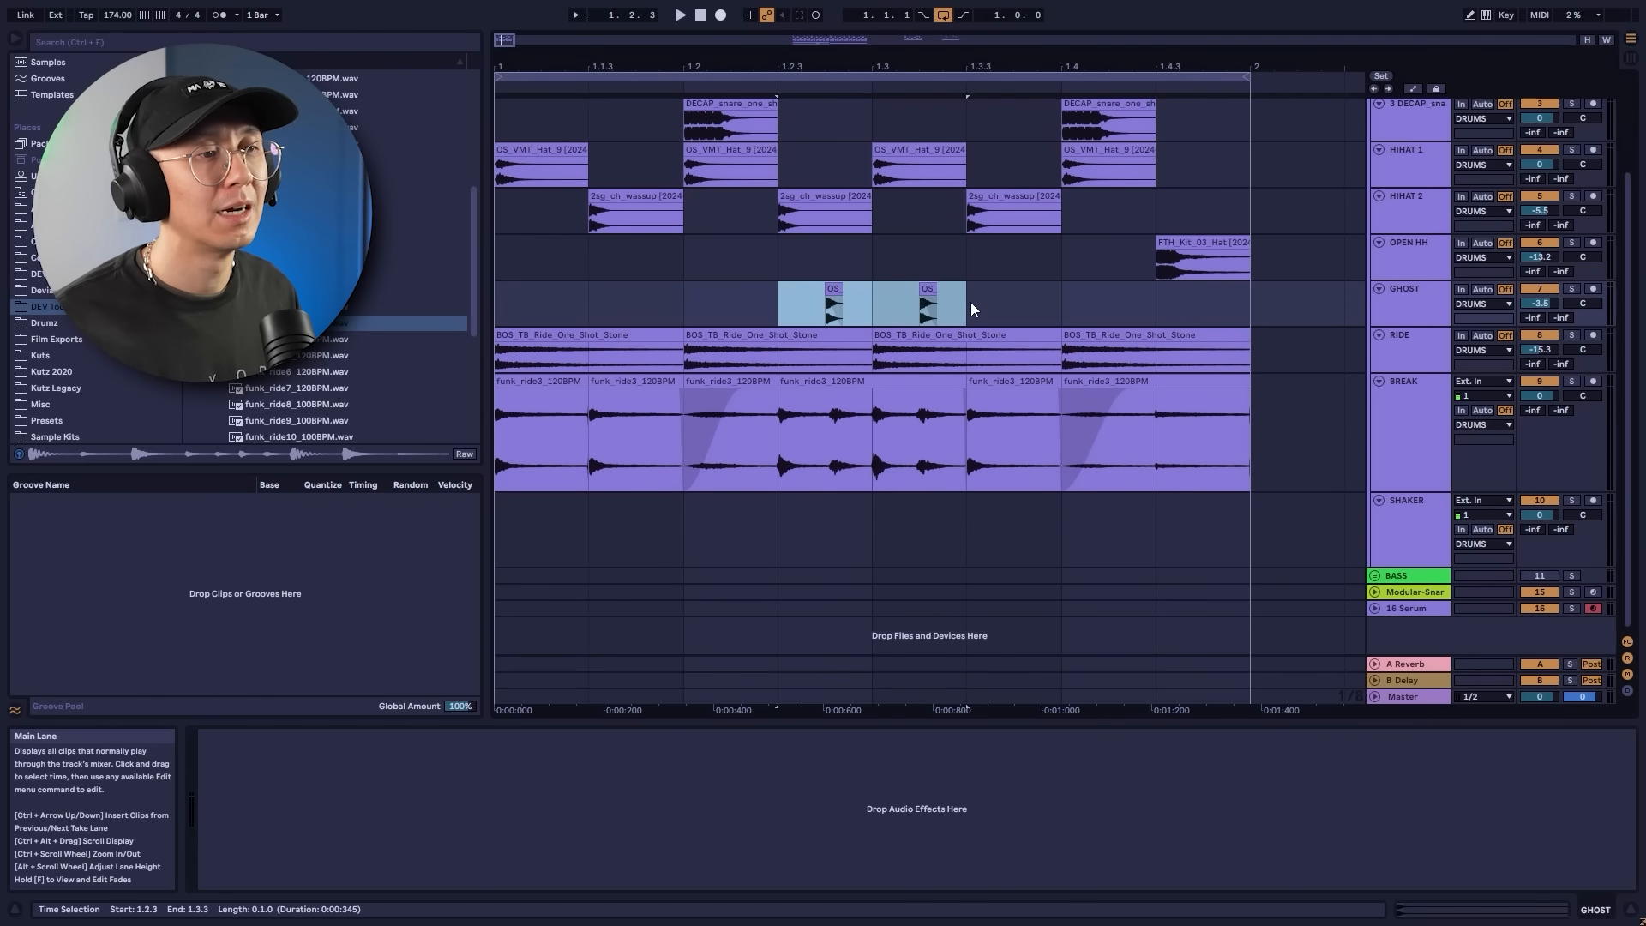
key("shift+Left")
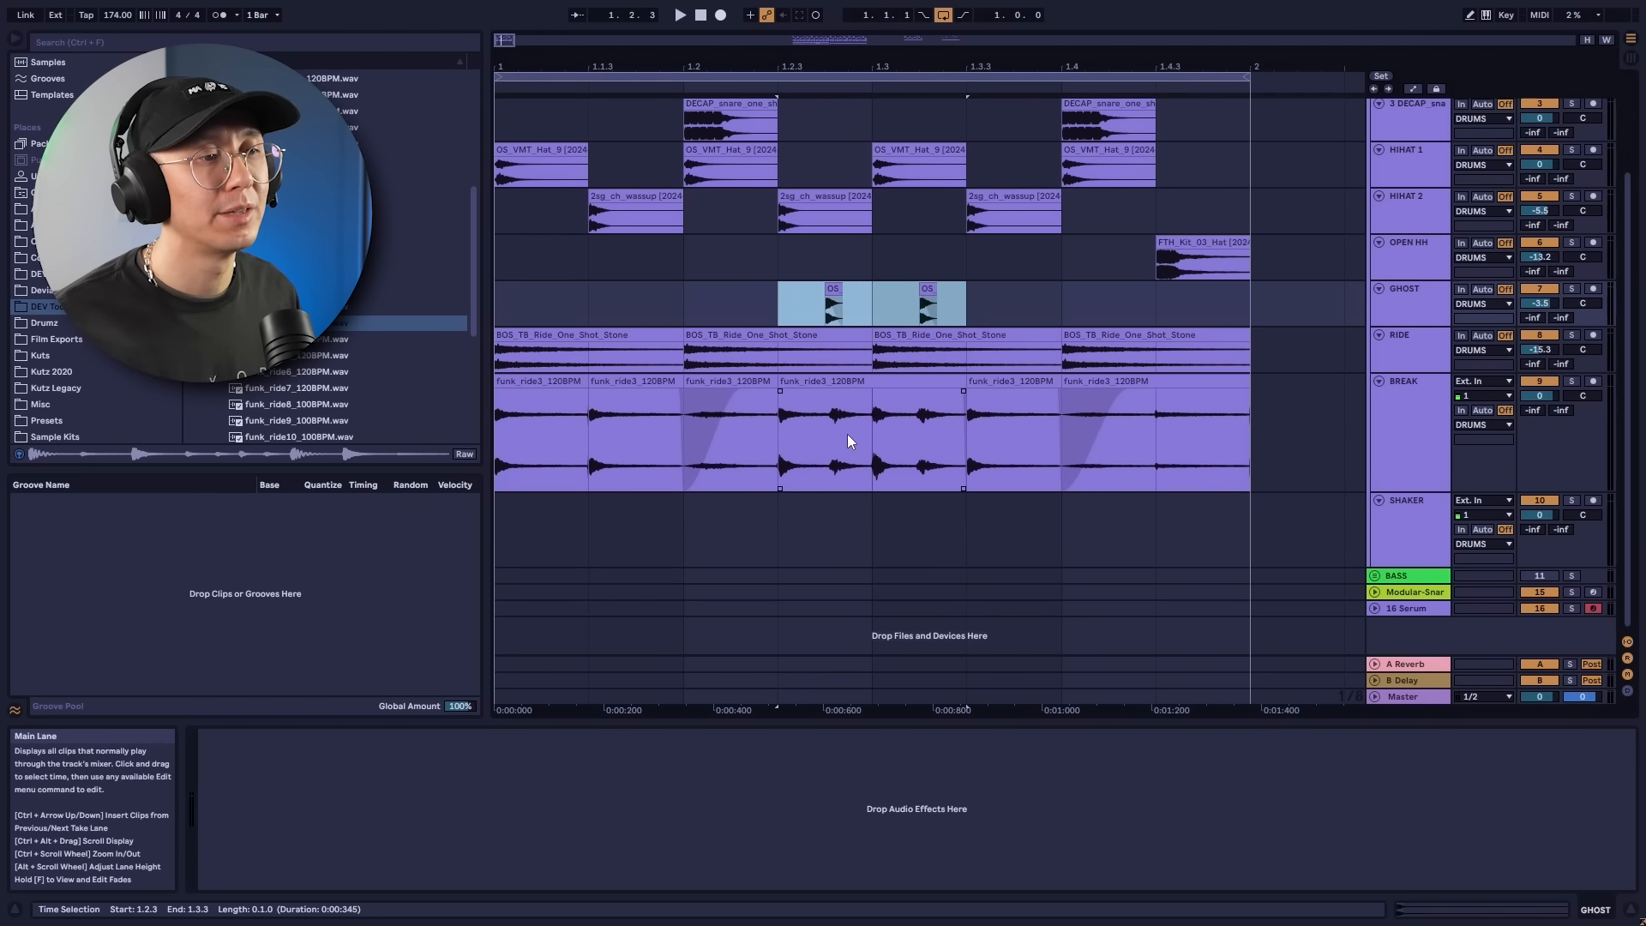
Deactivate both clips on the GHOST track and play the drum loop from the start.
left_click(797, 298)
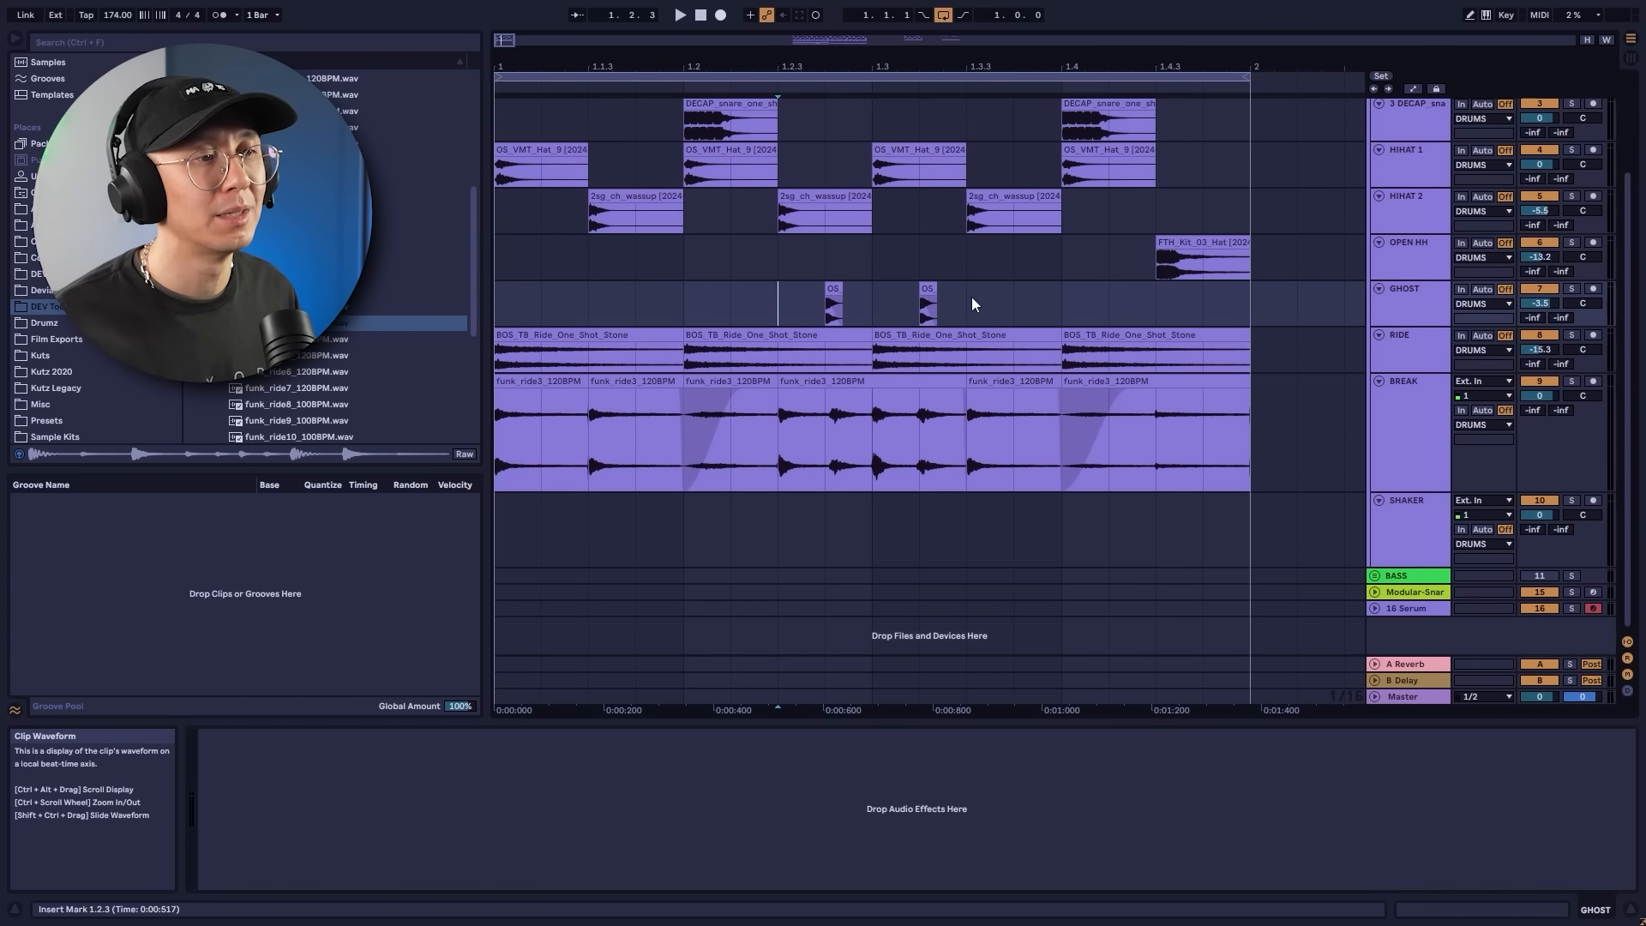
left_click_drag(970, 299, 750, 286)
key("0")
key("Home")
key("space")
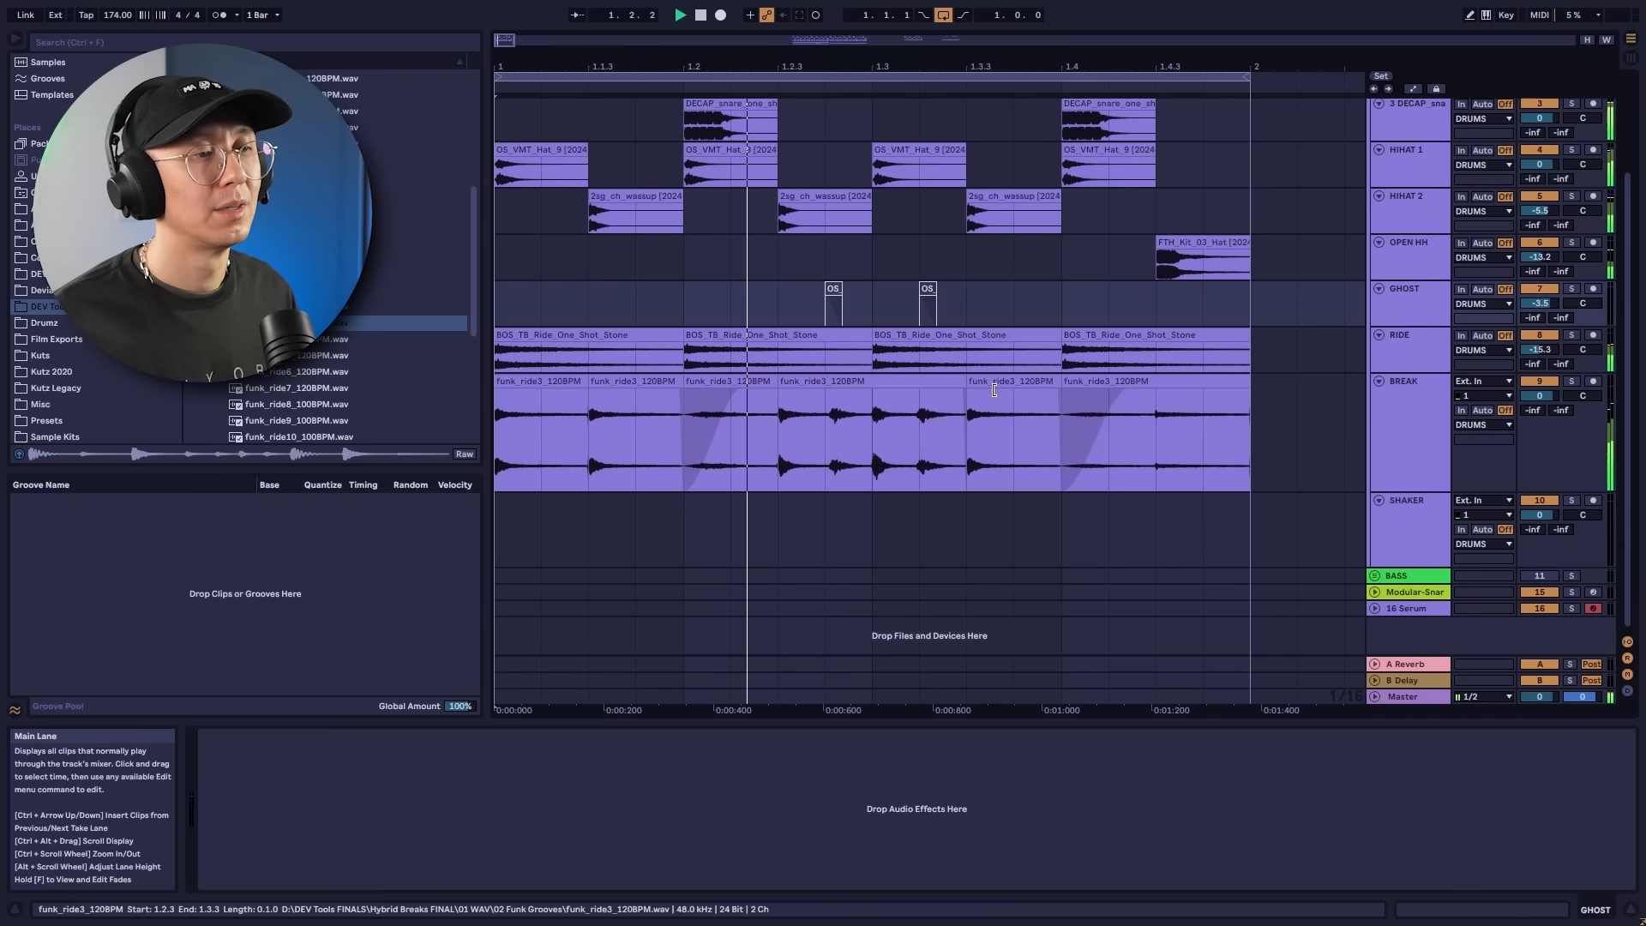
key("space")
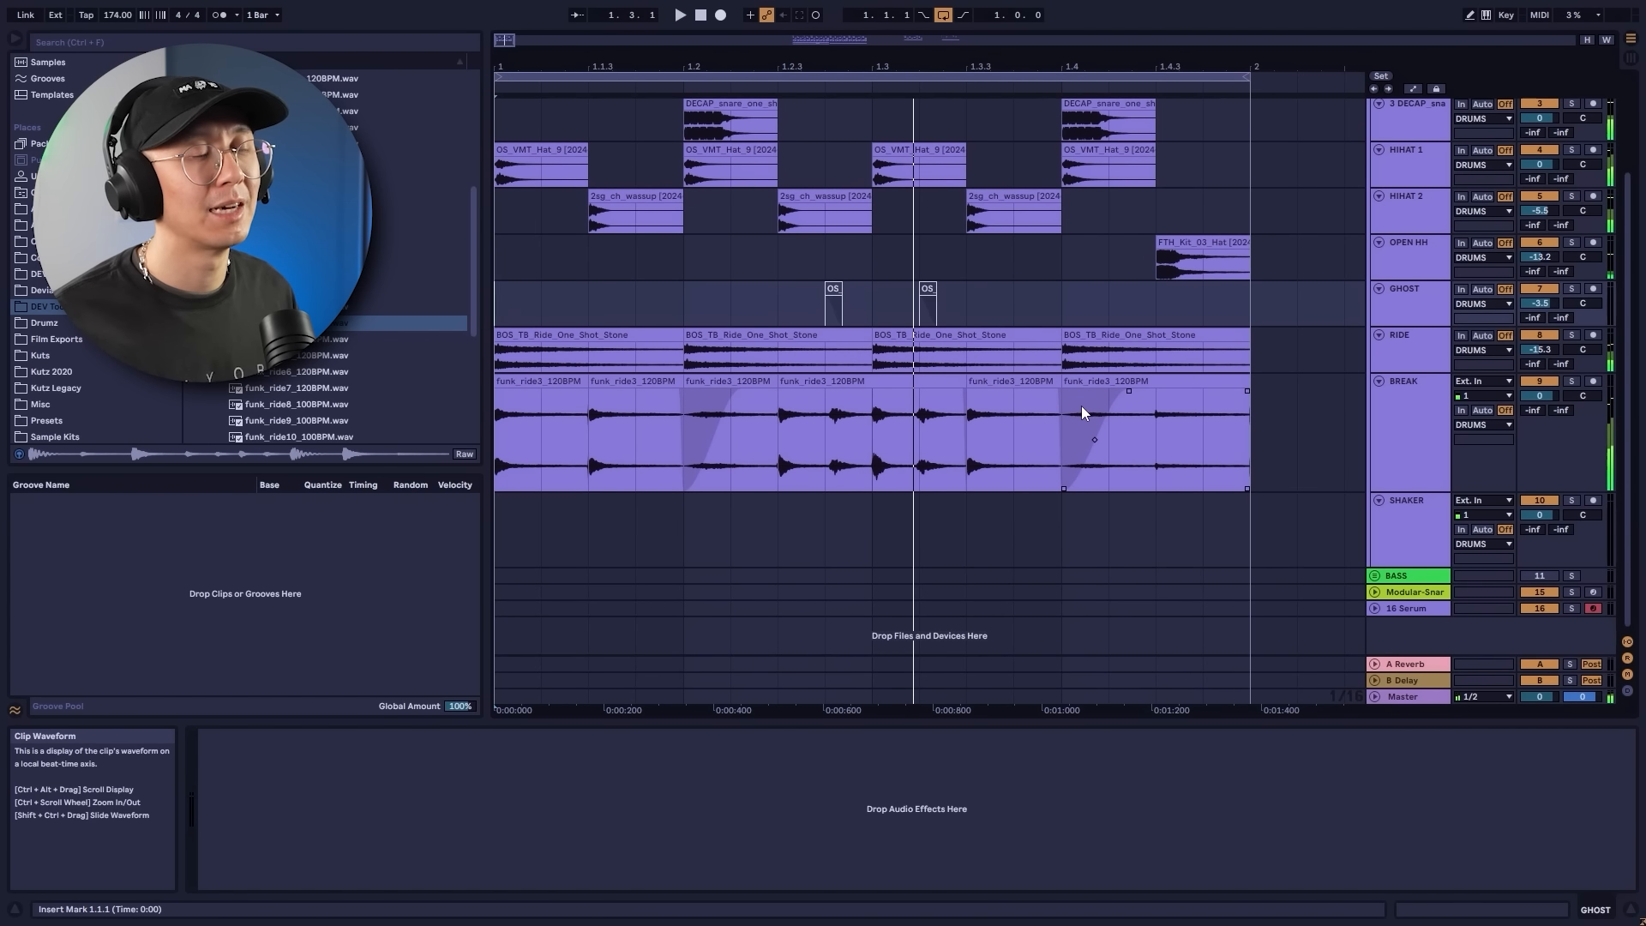
key("space")
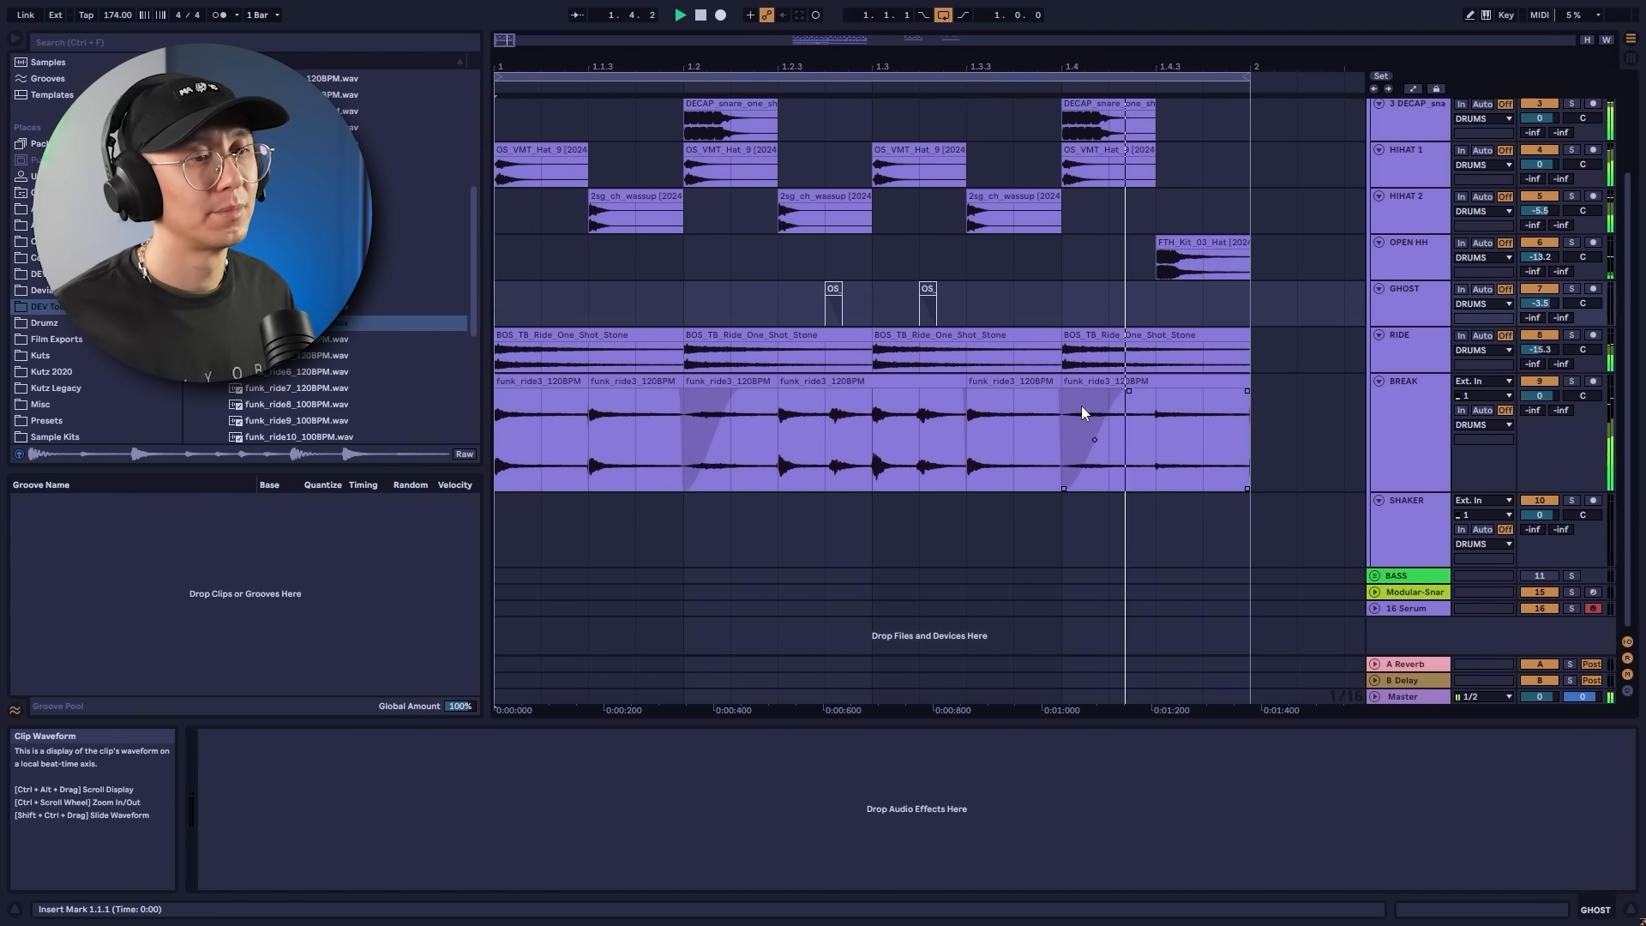
Select the last break clip and listen to the BREAK track in solo.
left_click(1082, 405)
key("space")
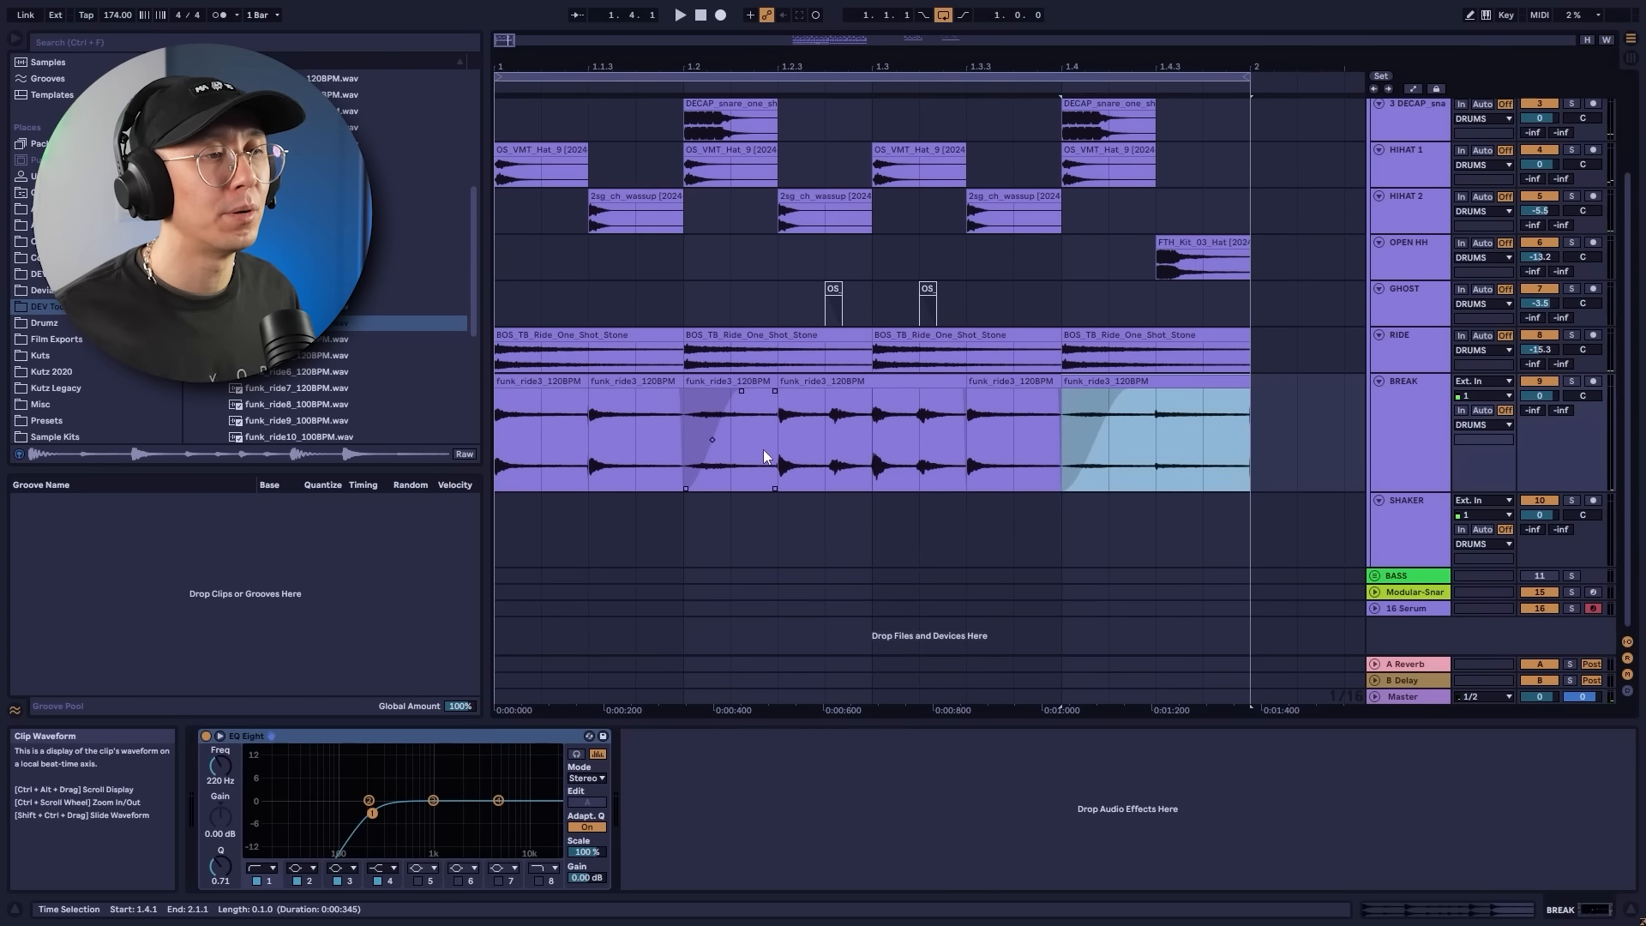
left_click(1428, 415)
key("space")
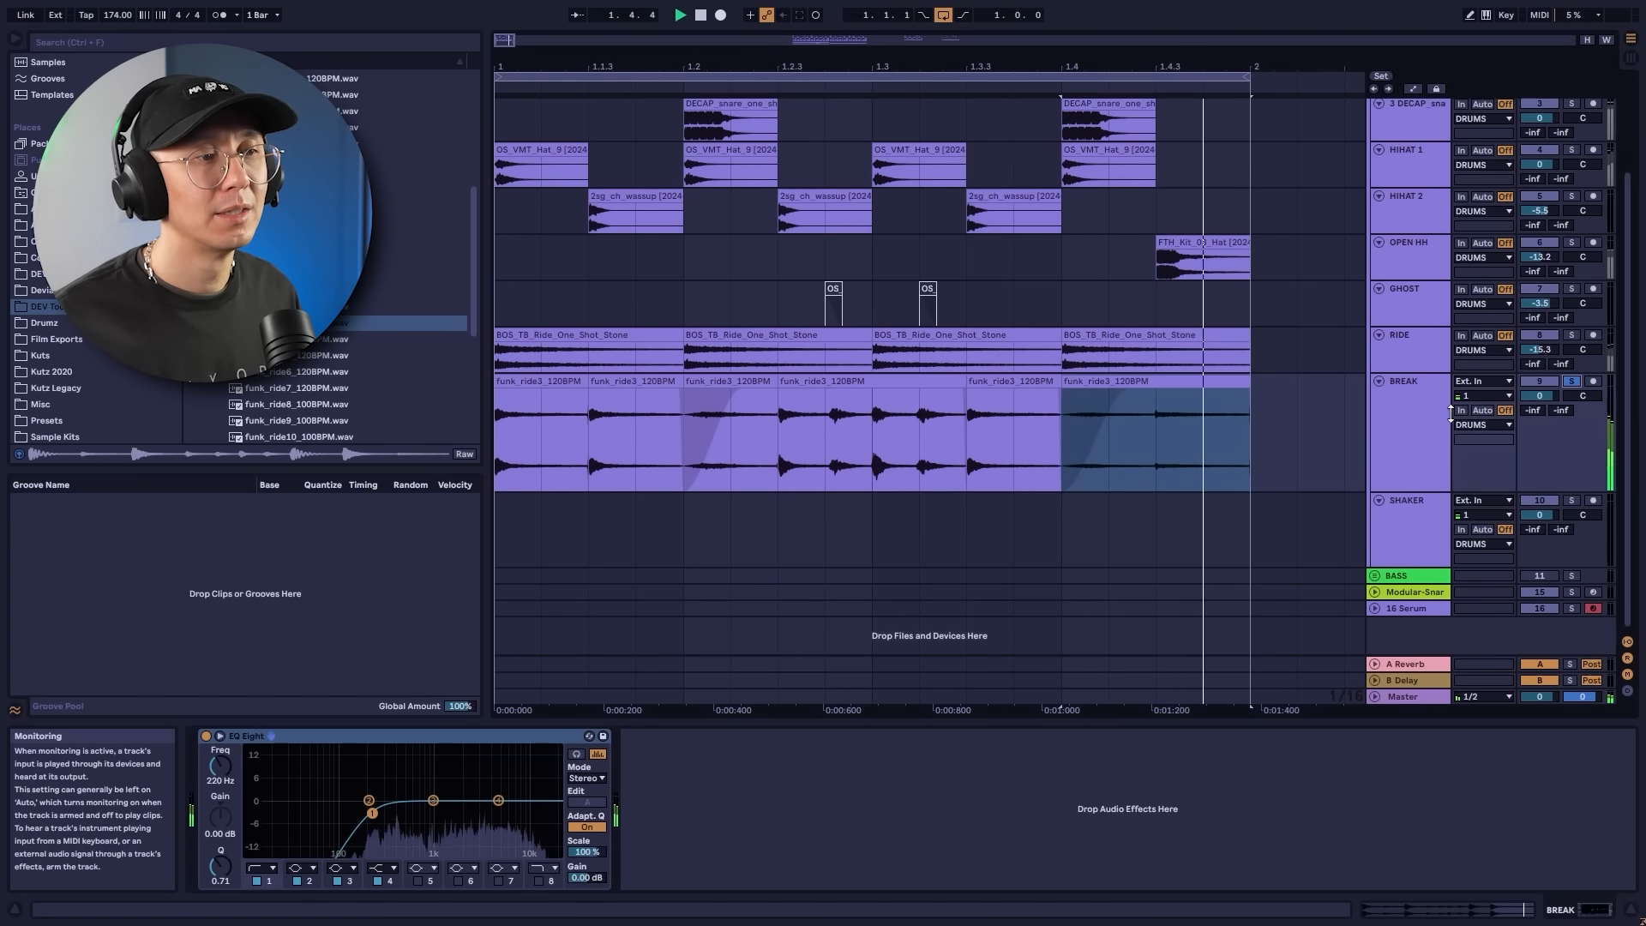
key("space")
left_click(1428, 415)
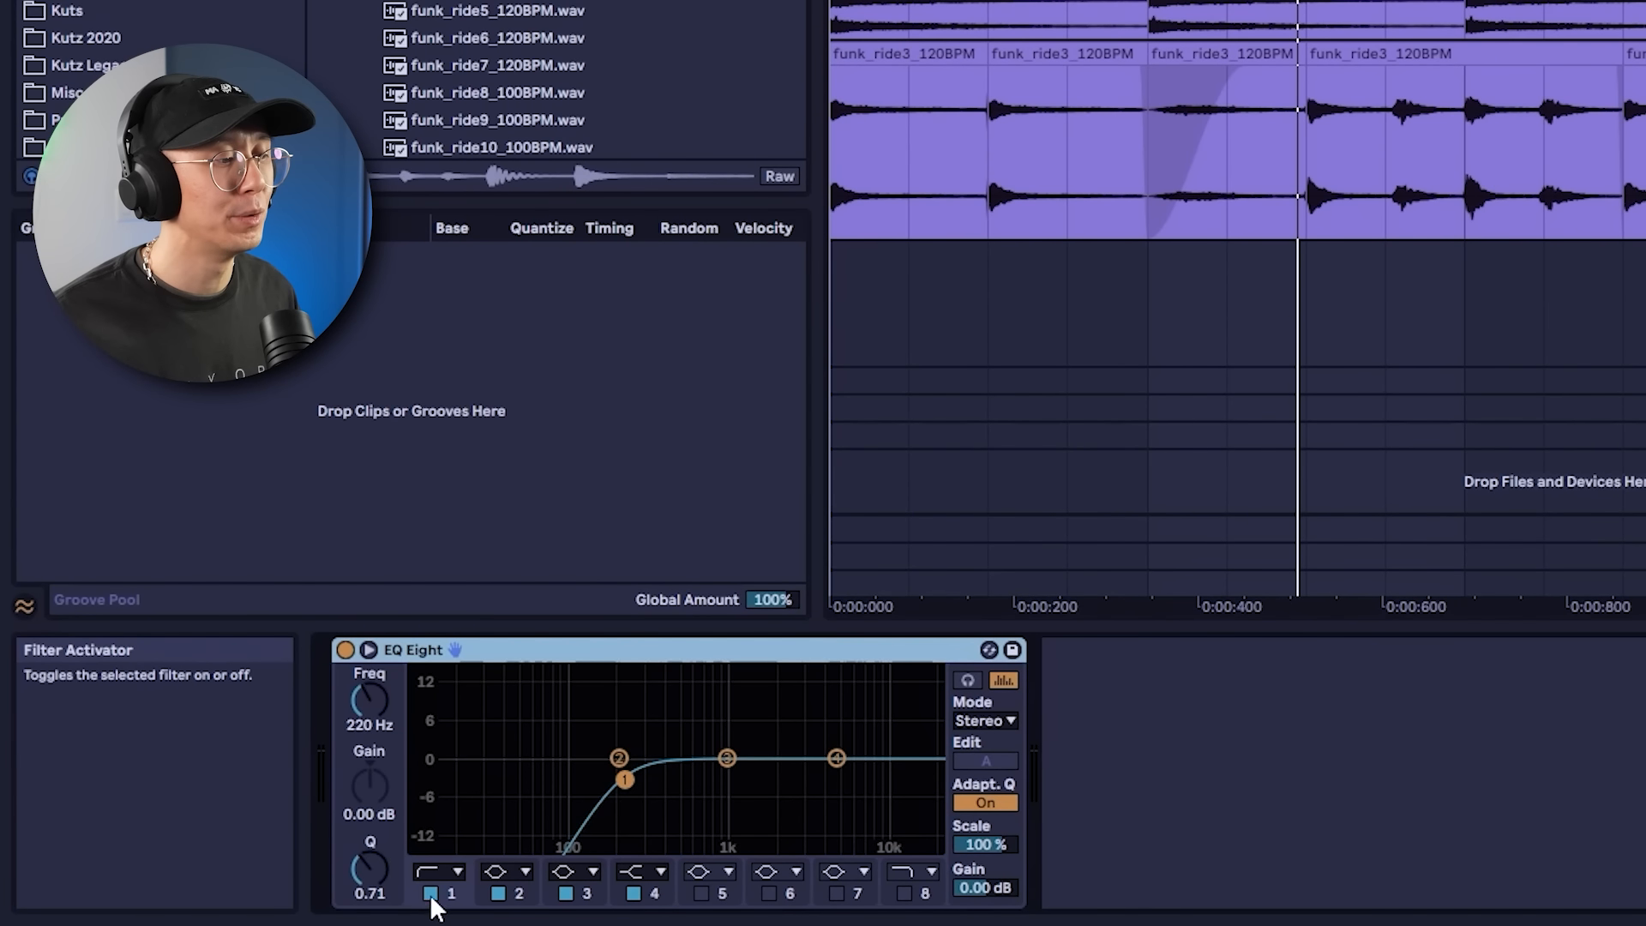
Use the regular low-cut shape, not the ×4 one, for band 1 of the BREAK track's EQ Eight.
left_click(256, 880)
left_click(429, 891)
left_click(433, 872)
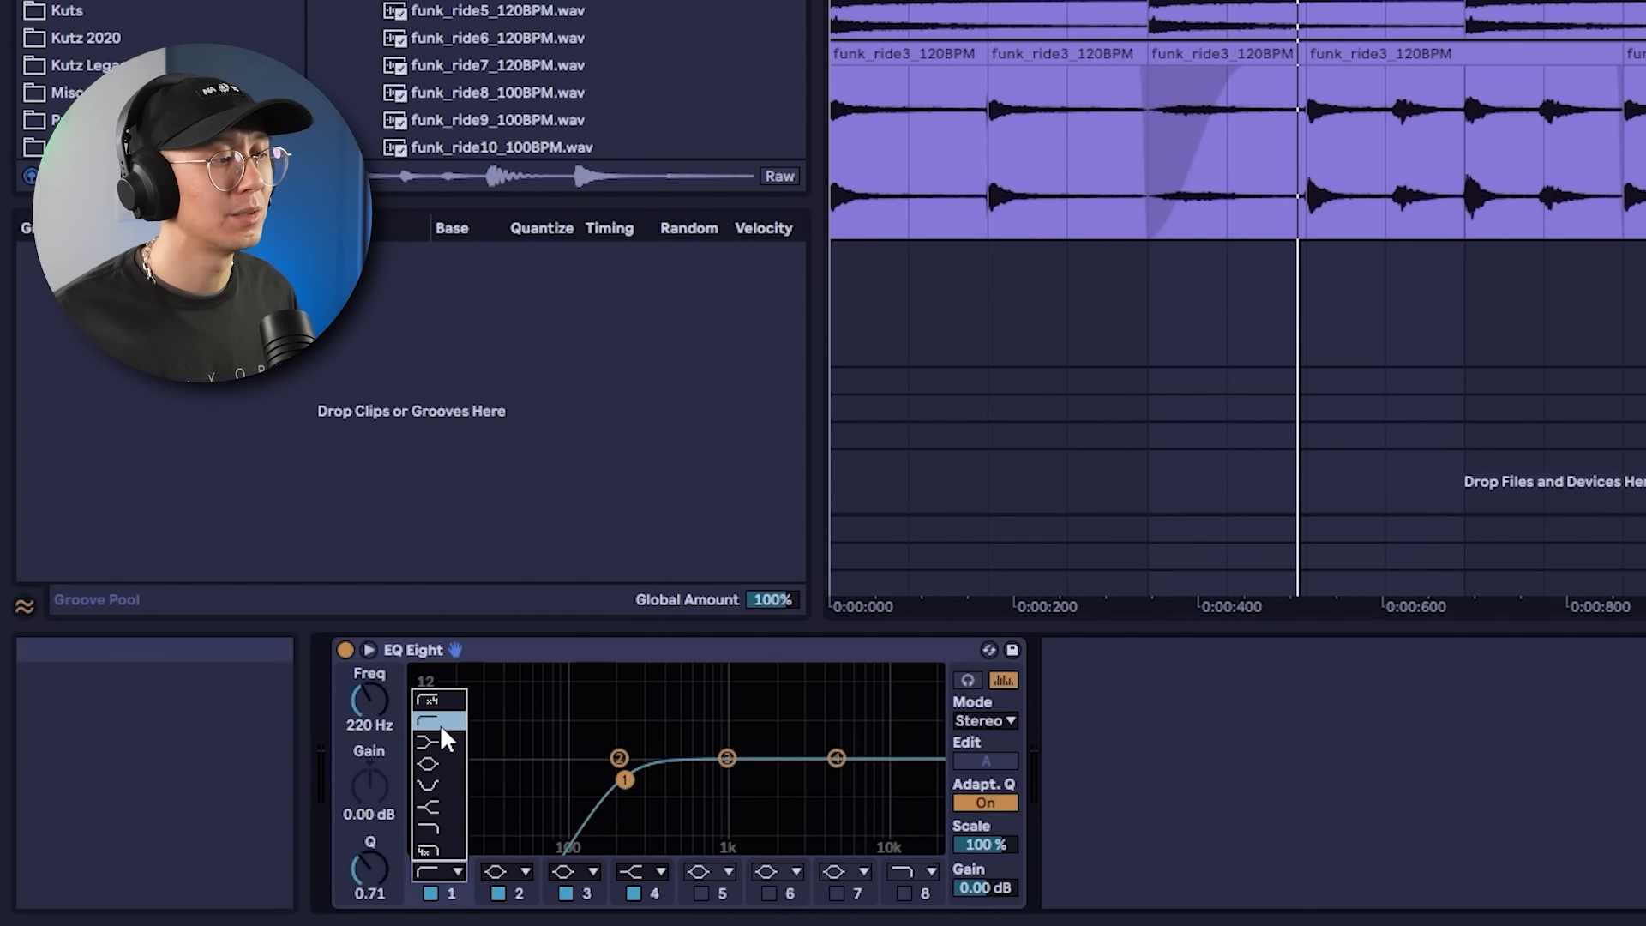
left_click(441, 725)
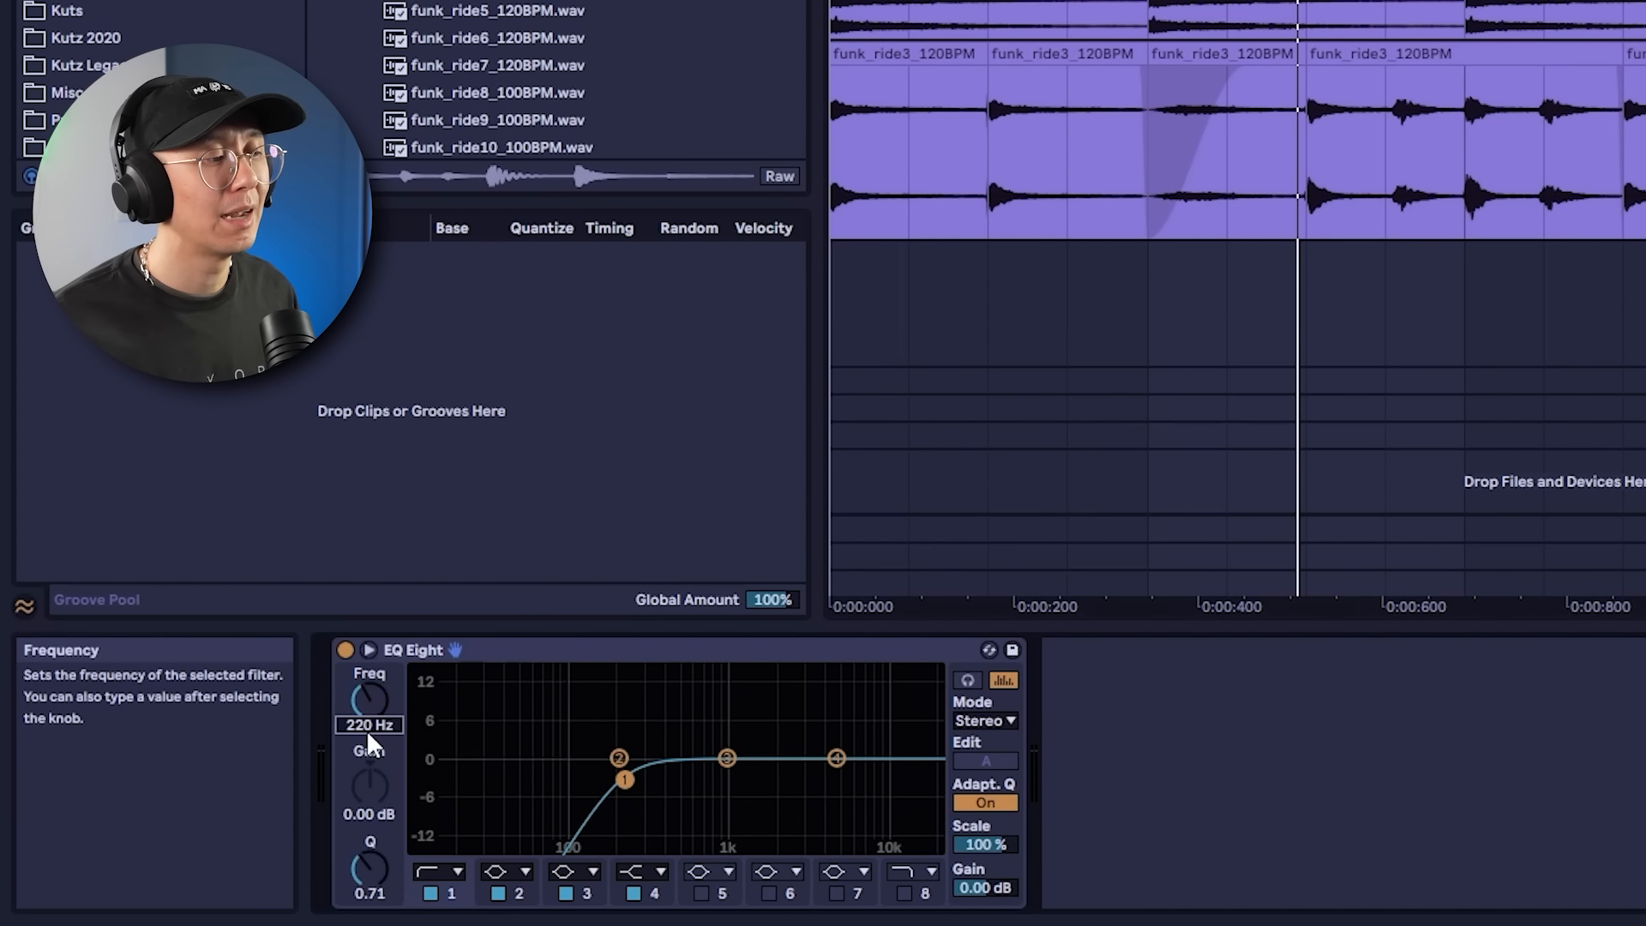
left_click(500, 715)
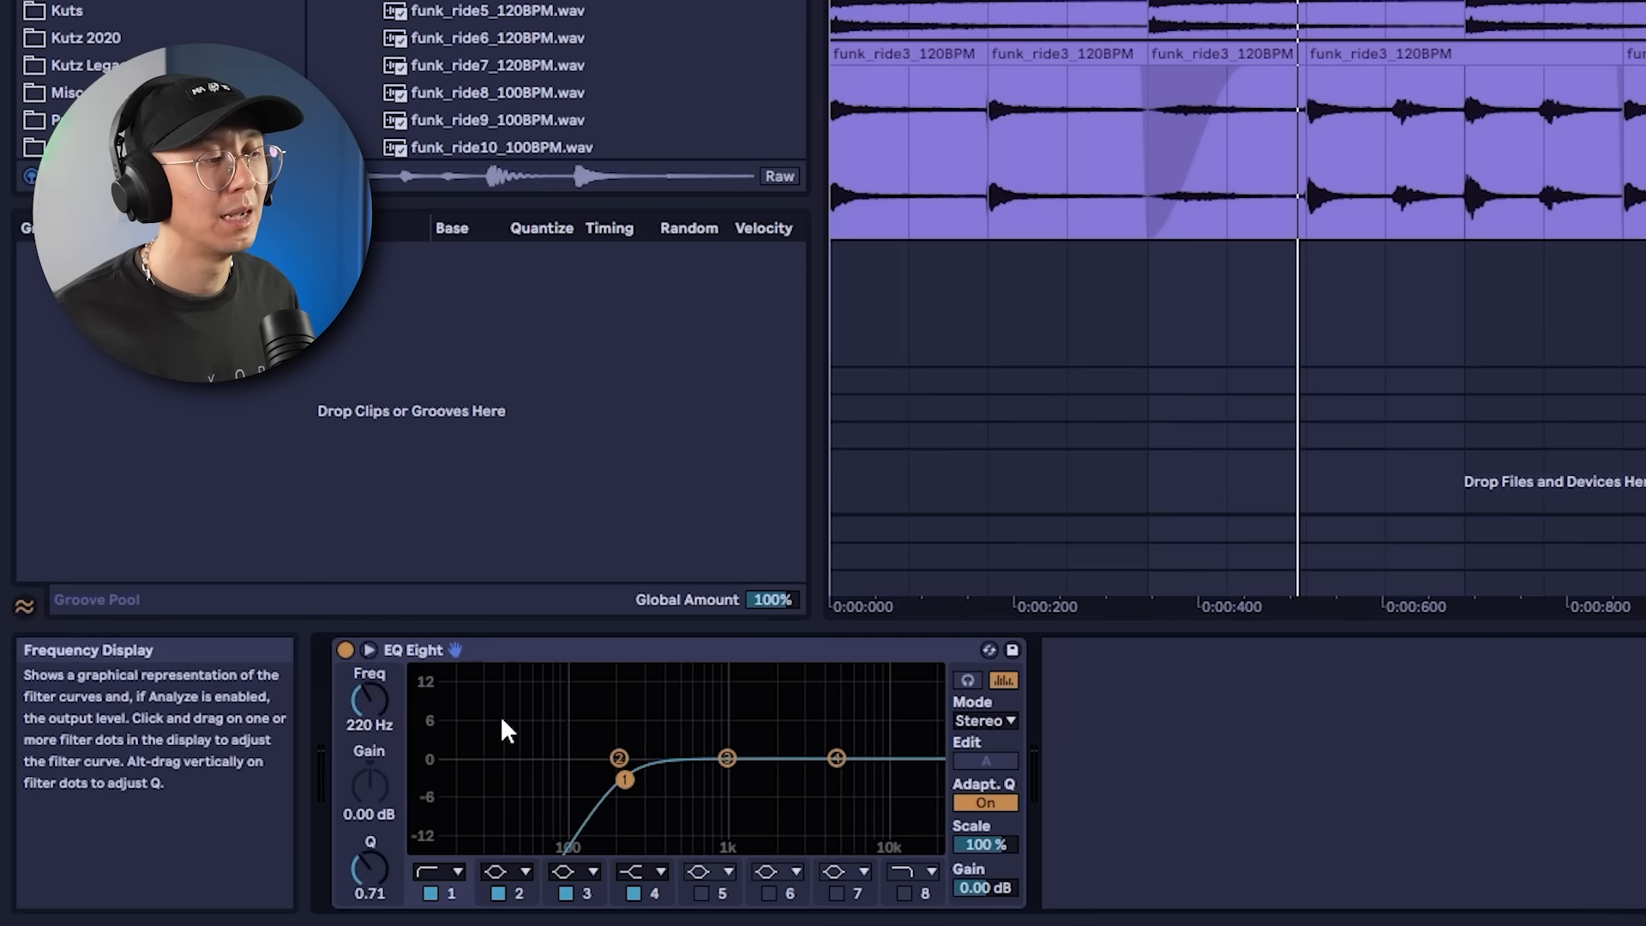
During playback, try the low-cut frequency of EQ band 1 at 110 Hz, and return it to 220 Hz.
key("space")
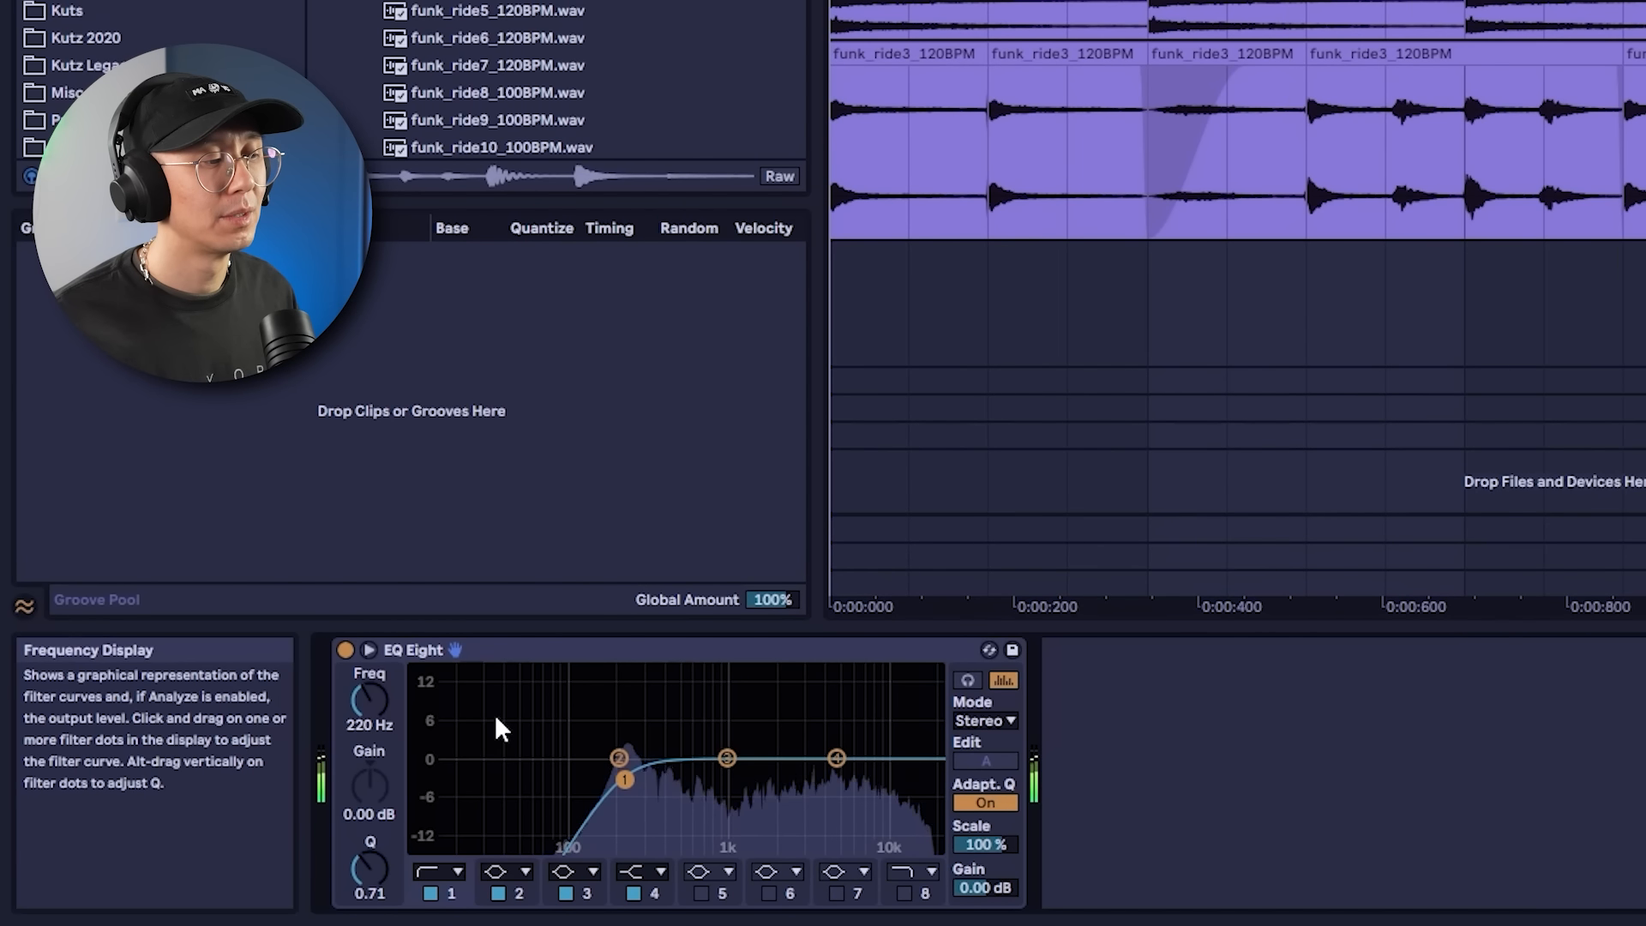
mouse_move(370, 696)
left_mouse_down()
mouse_move(370, 725)
mouse_move(372, 695)
left_mouse_up()
type("110")
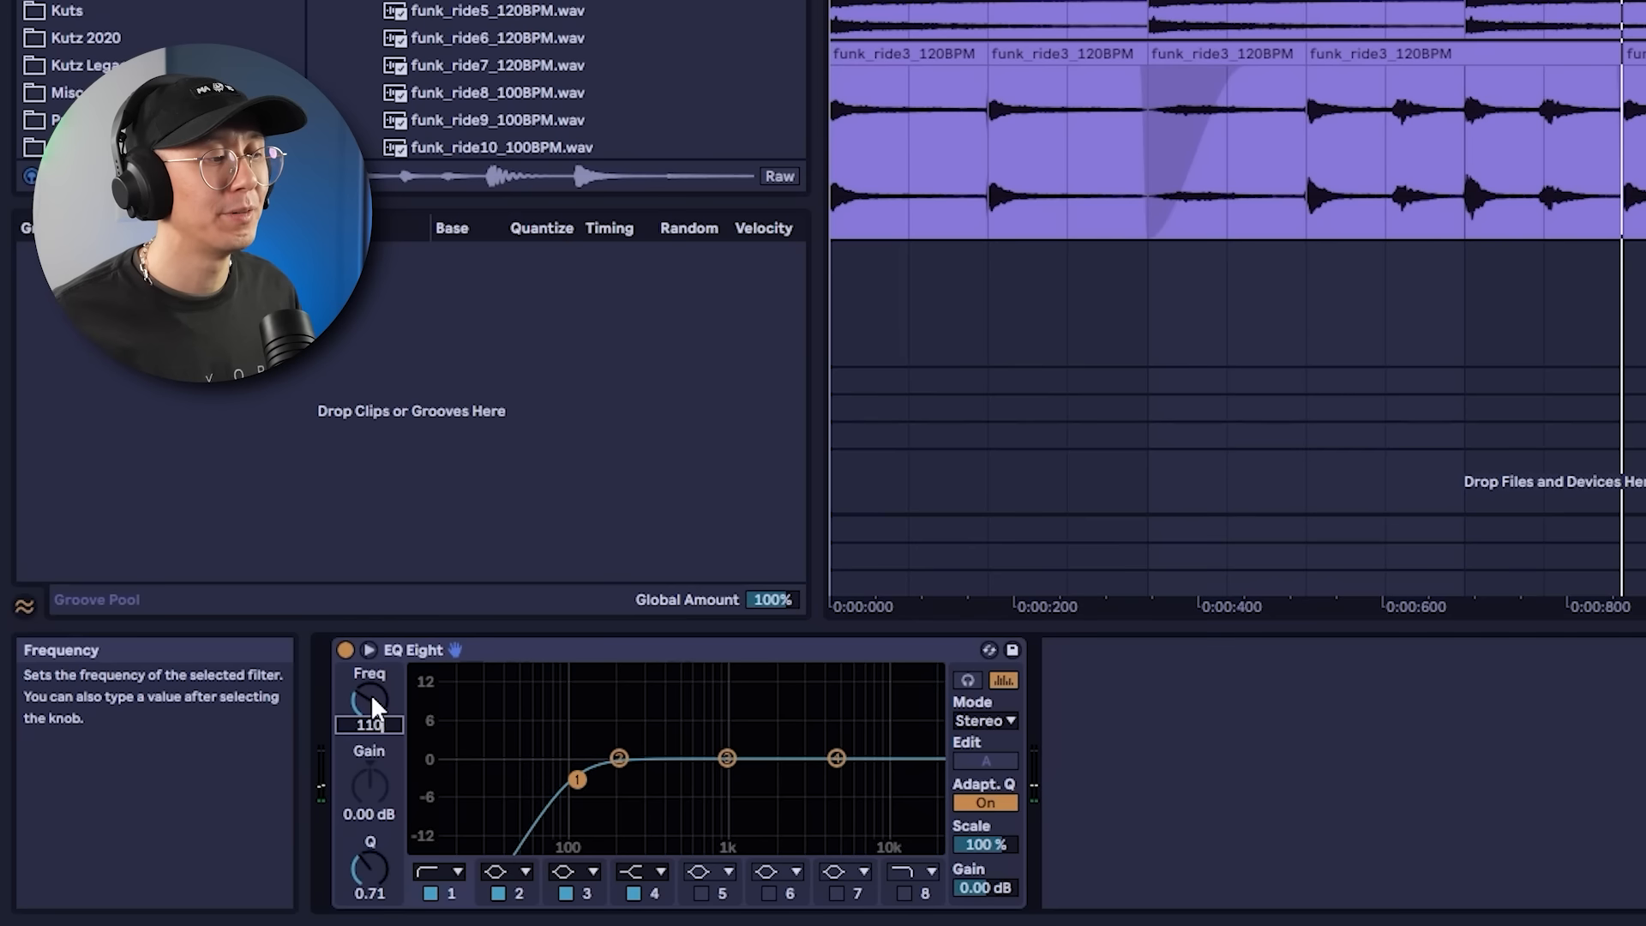
key("Return")
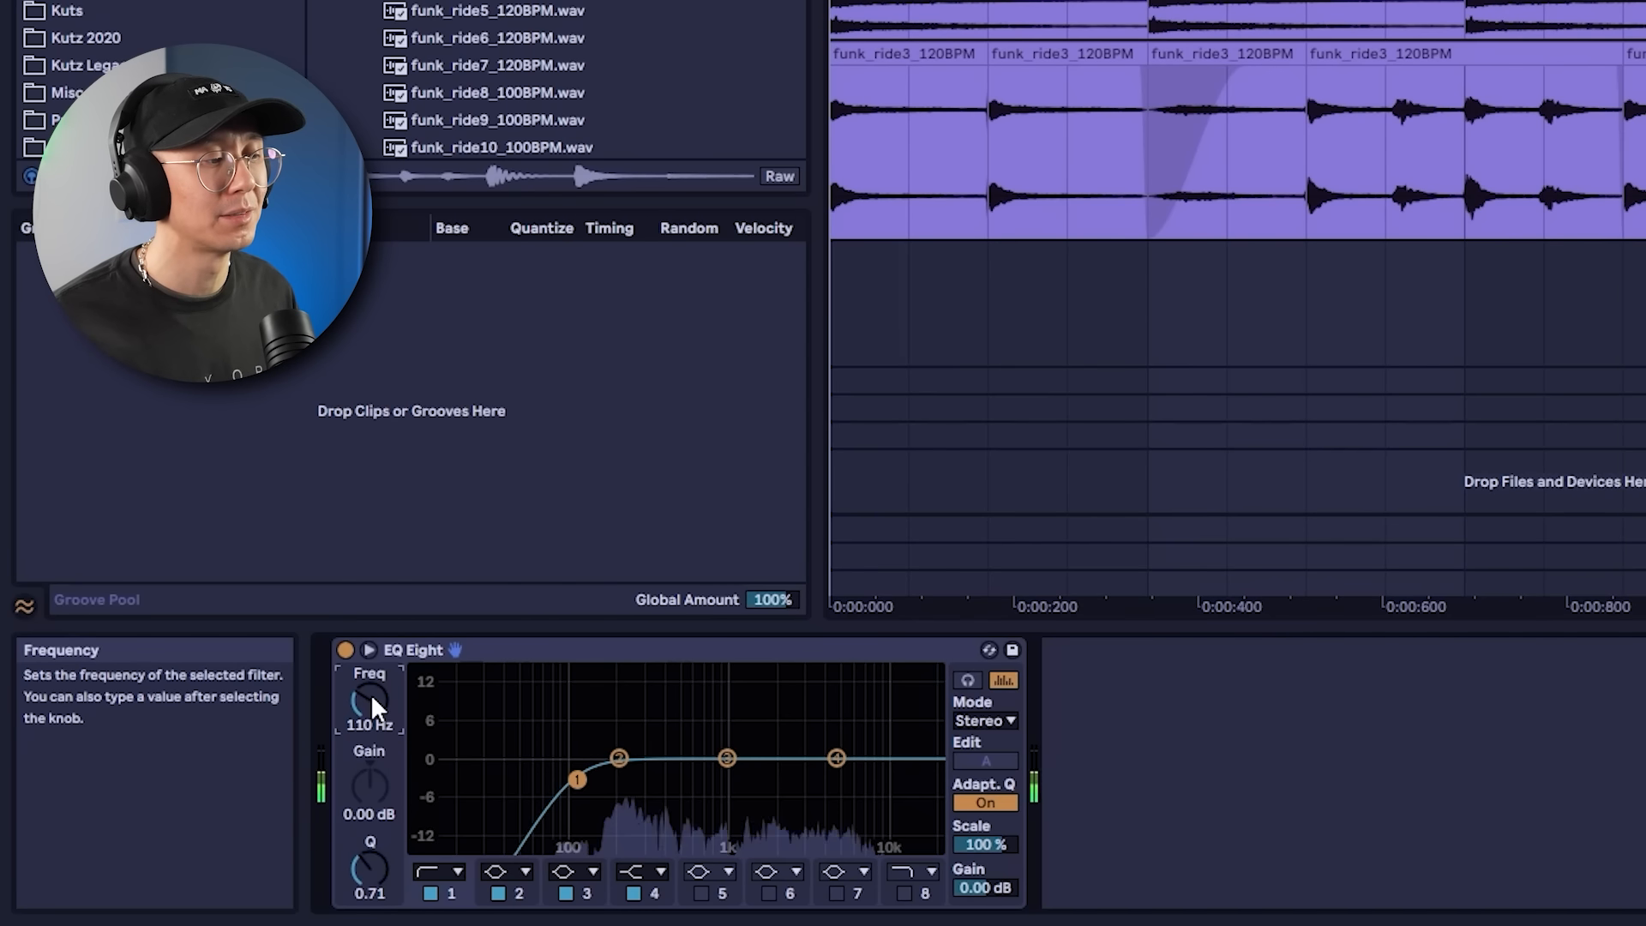
key("space")
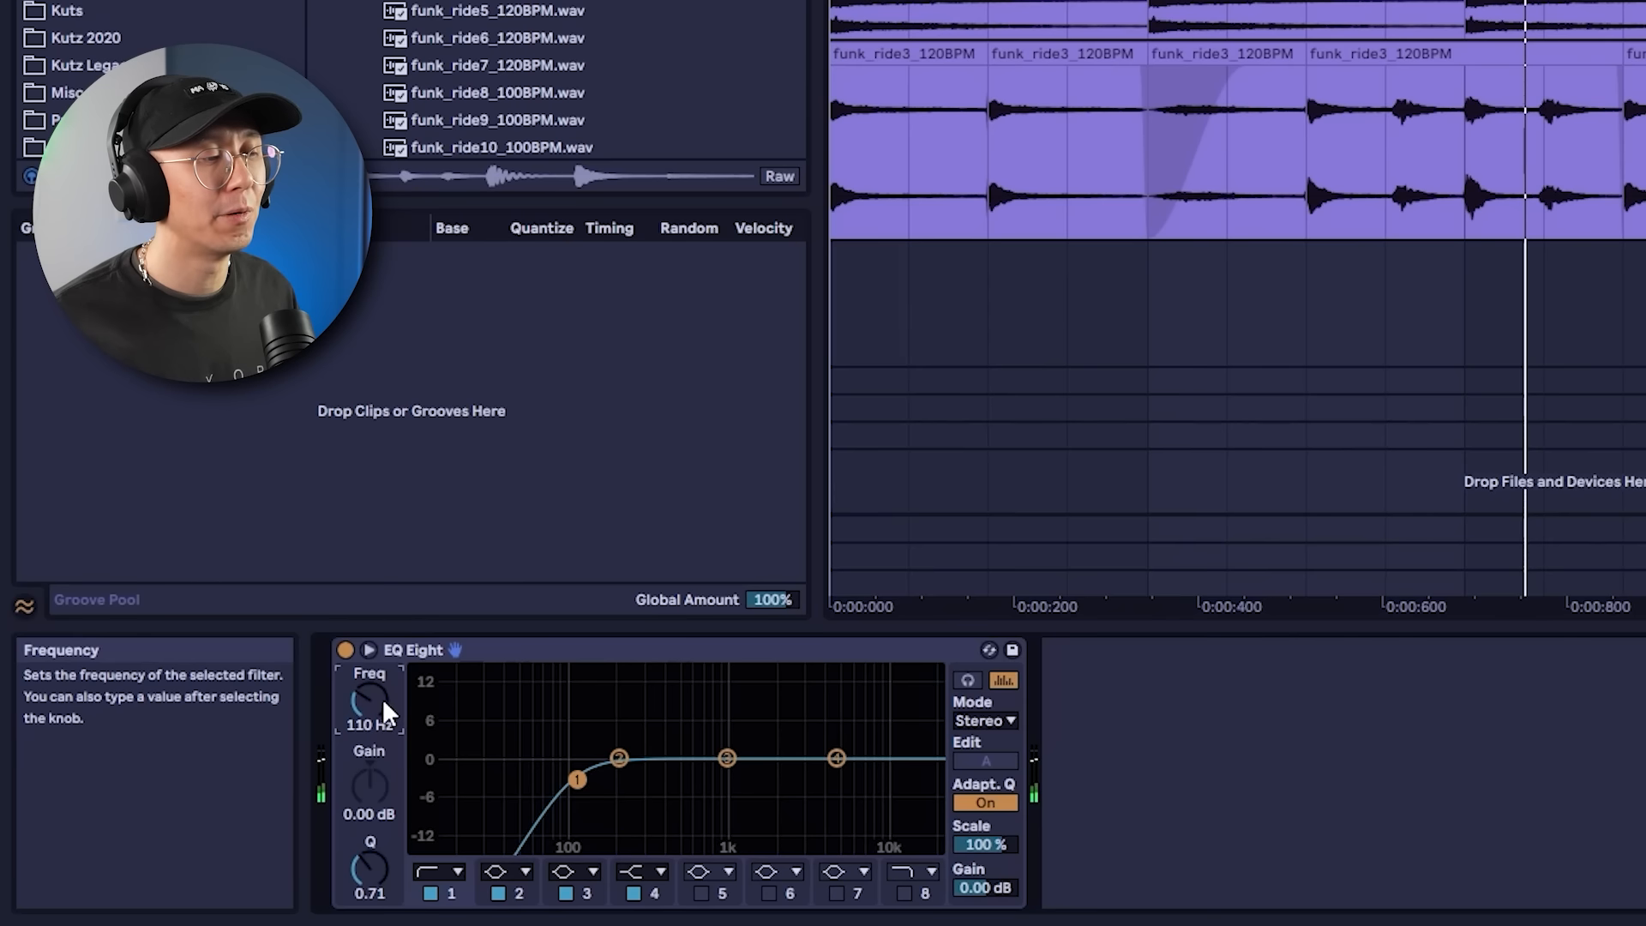
key("space")
left_click_drag(383, 692, 373, 733)
key("space")
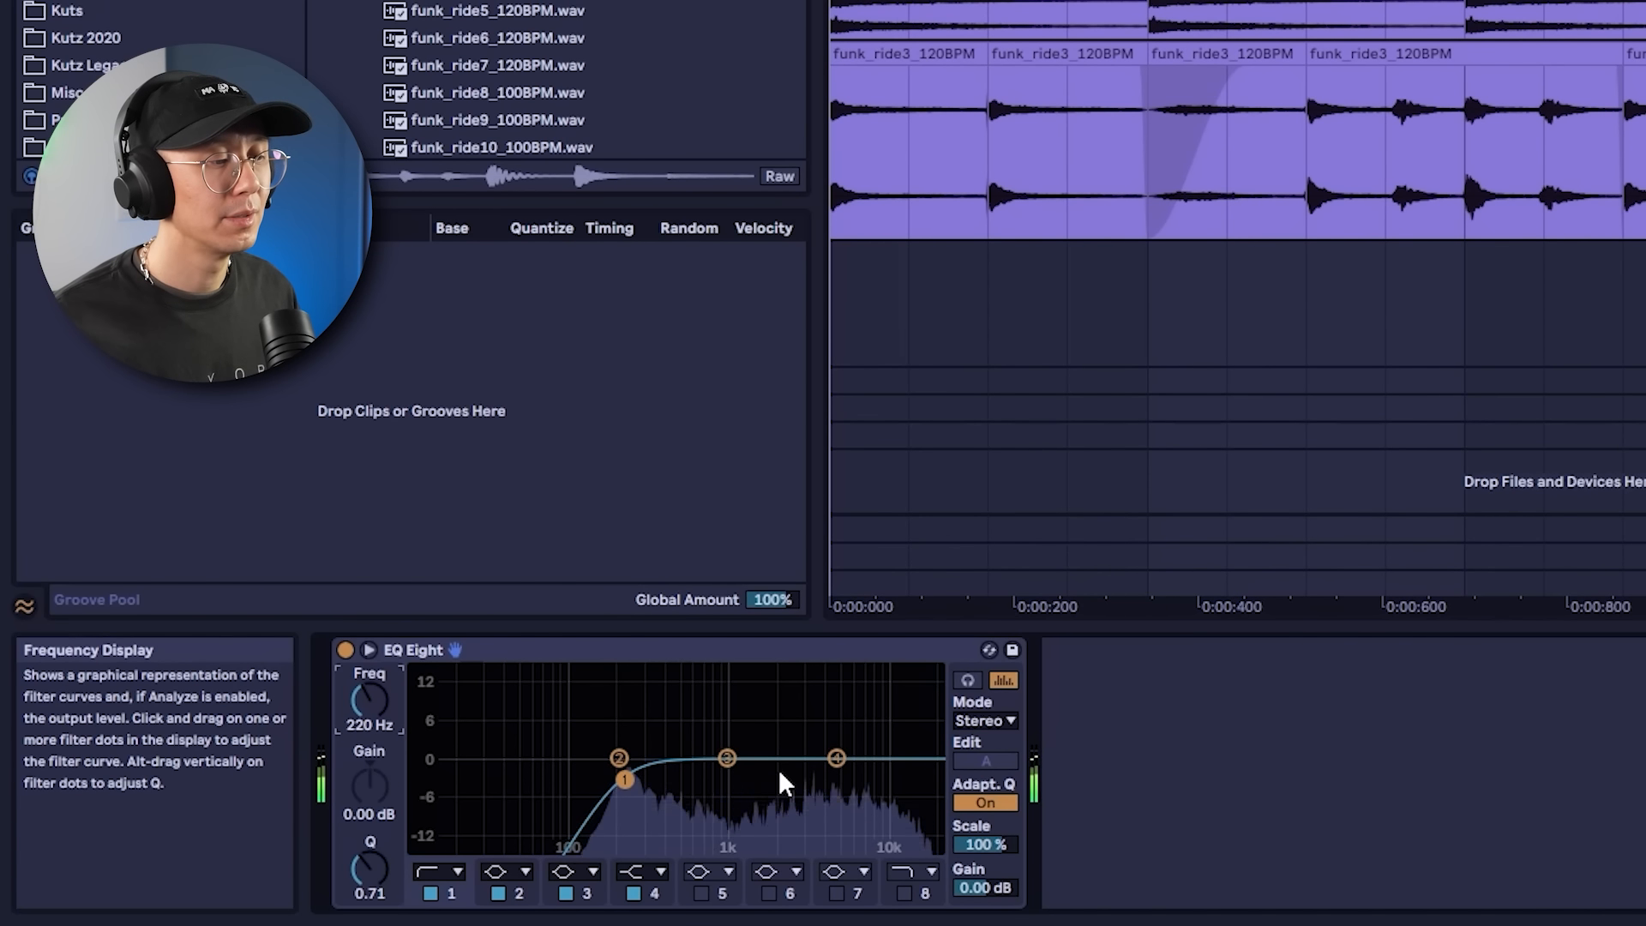
Boost EQ band 3 by 2.36 dB at 6.81 kHz, and enable band 5 with a 1.36 dB boost at 1.47 kHz.
left_click_drag(728, 755, 856, 744)
key("space")
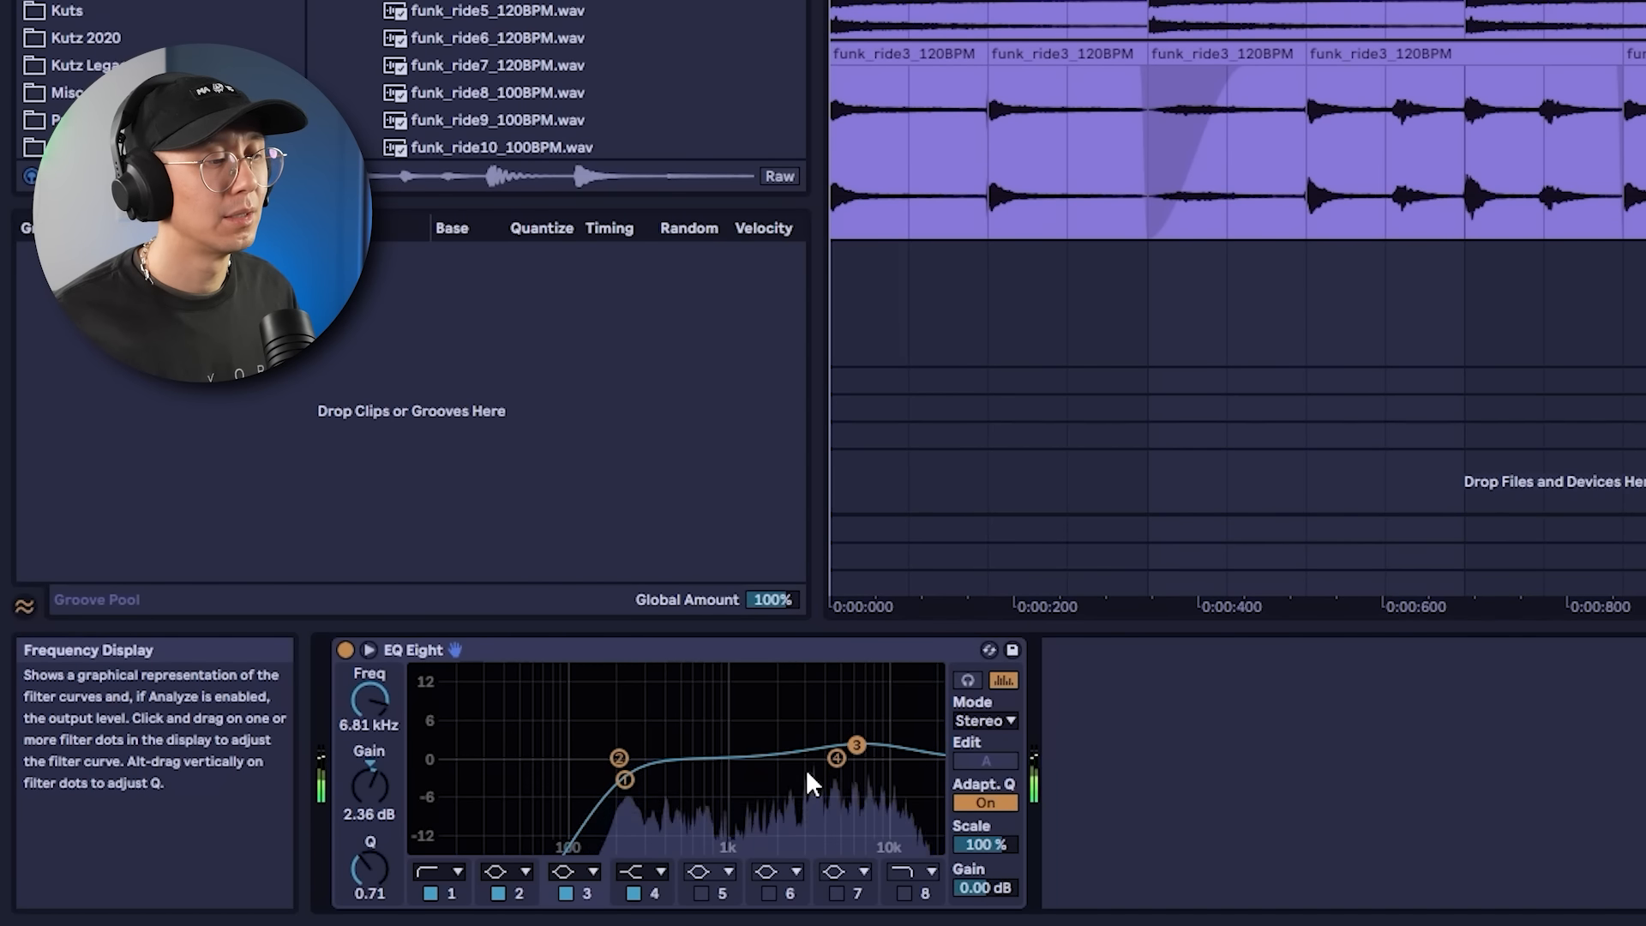
left_click(701, 894)
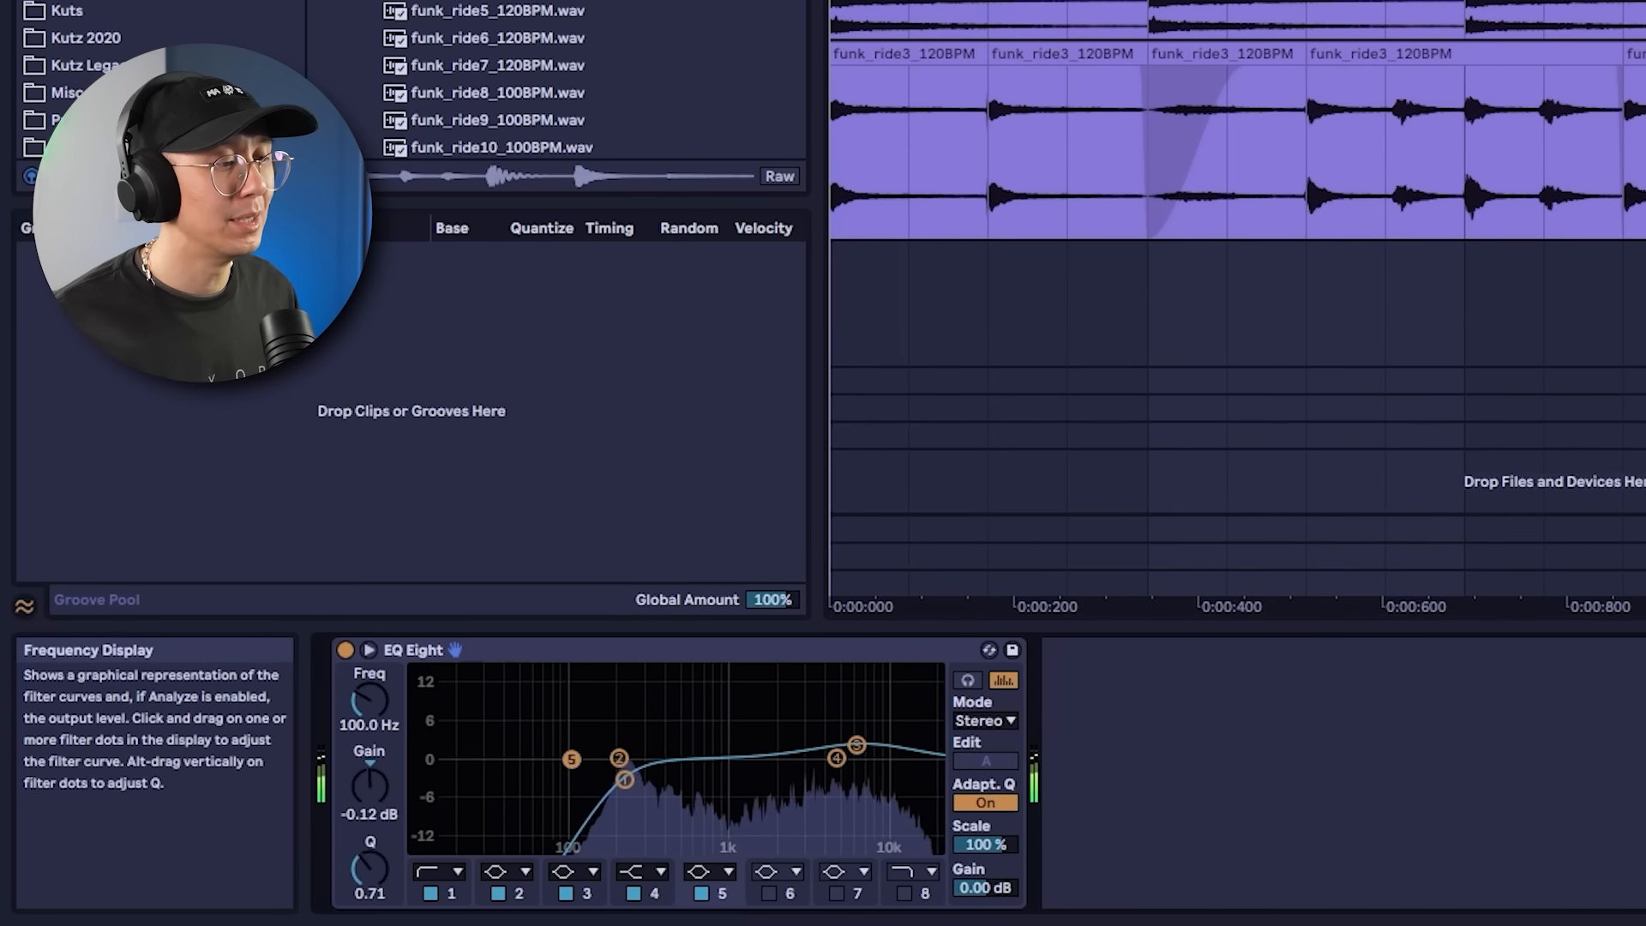
left_click_drag(571, 758, 752, 751)
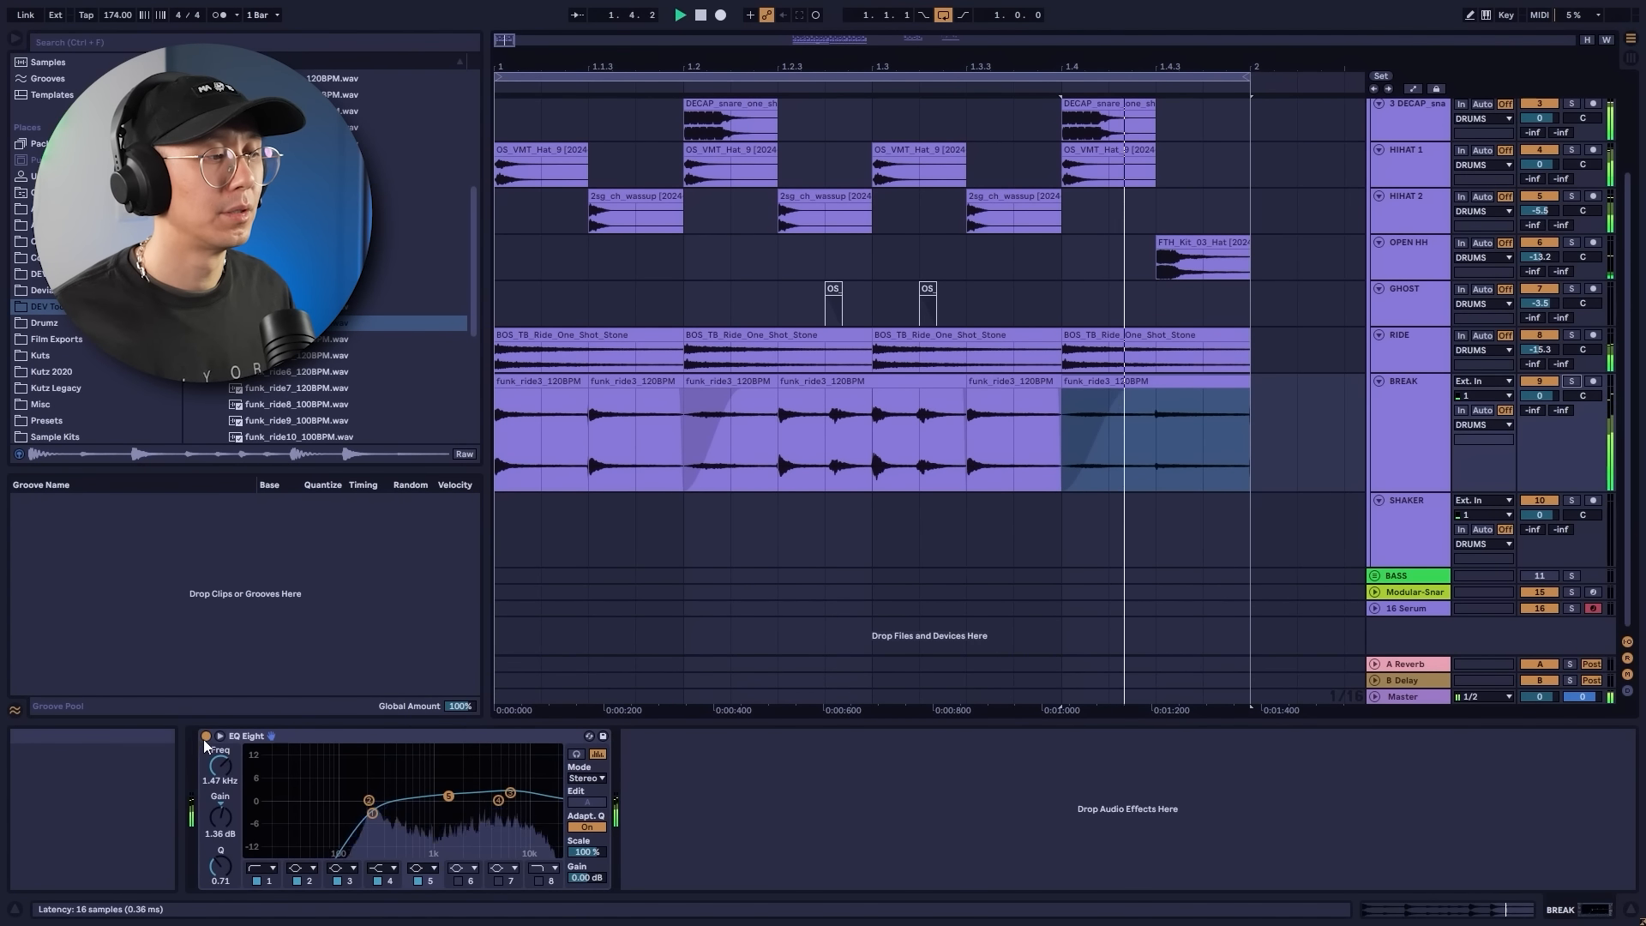
key("space")
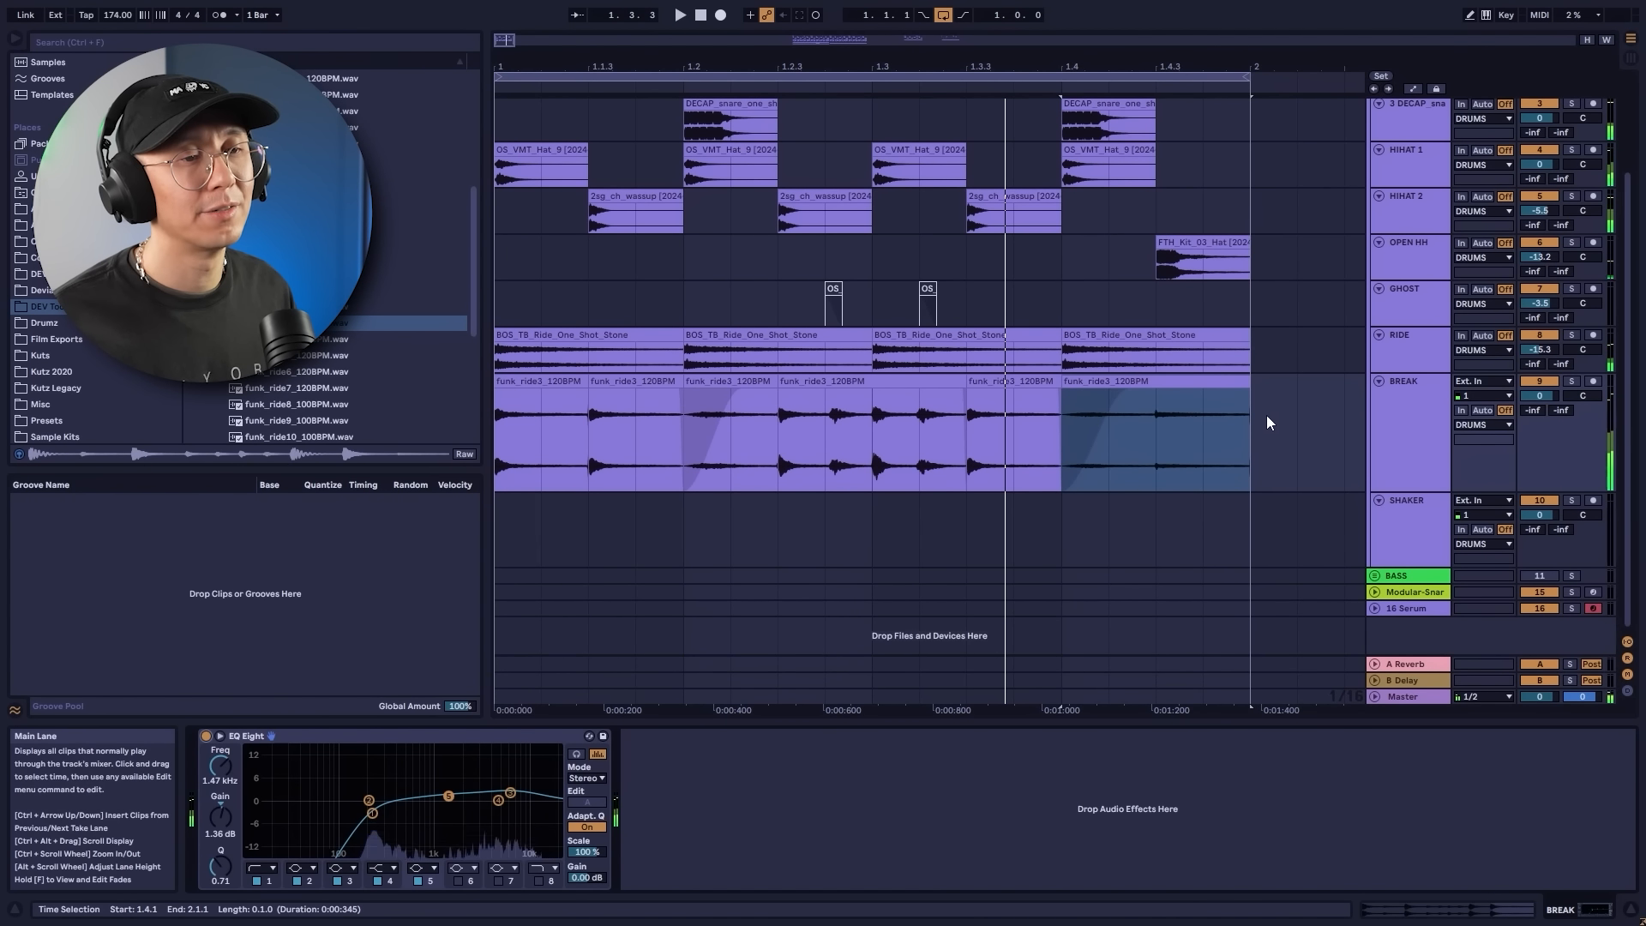
Select all break clips across the first bar and raise their pitch, trying +3 semitones during playback.
left_click(1257, 411)
left_click_drag(1255, 410, 474, 425)
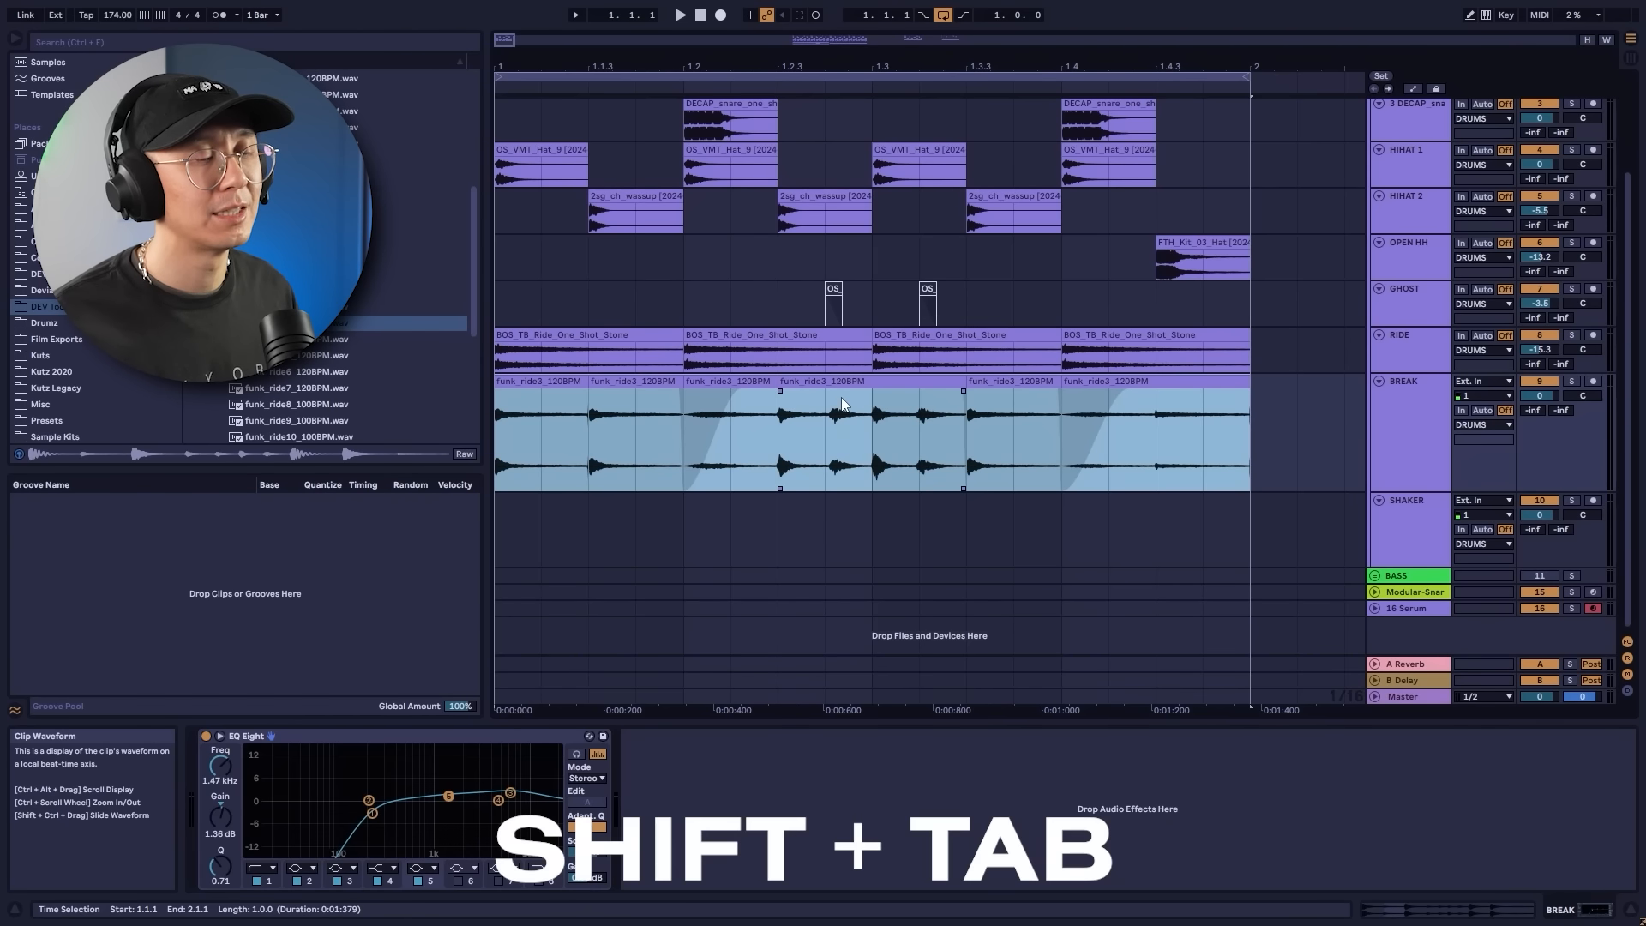
key("shift+Tab")
key("space")
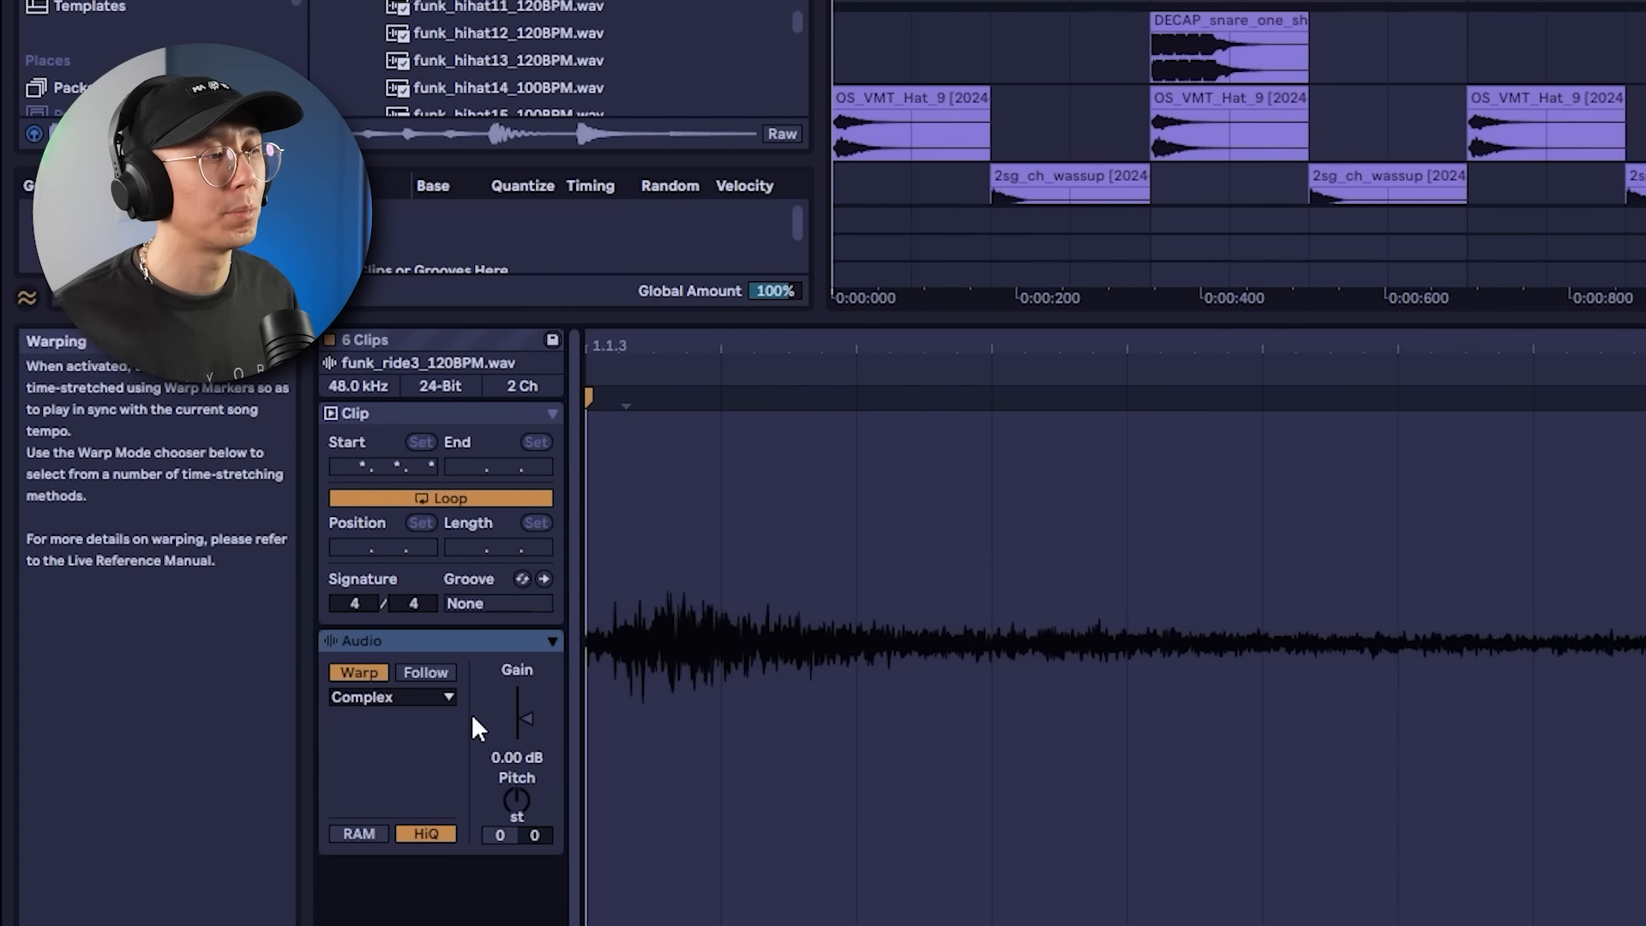
scroll(515, 792, "up", 3)
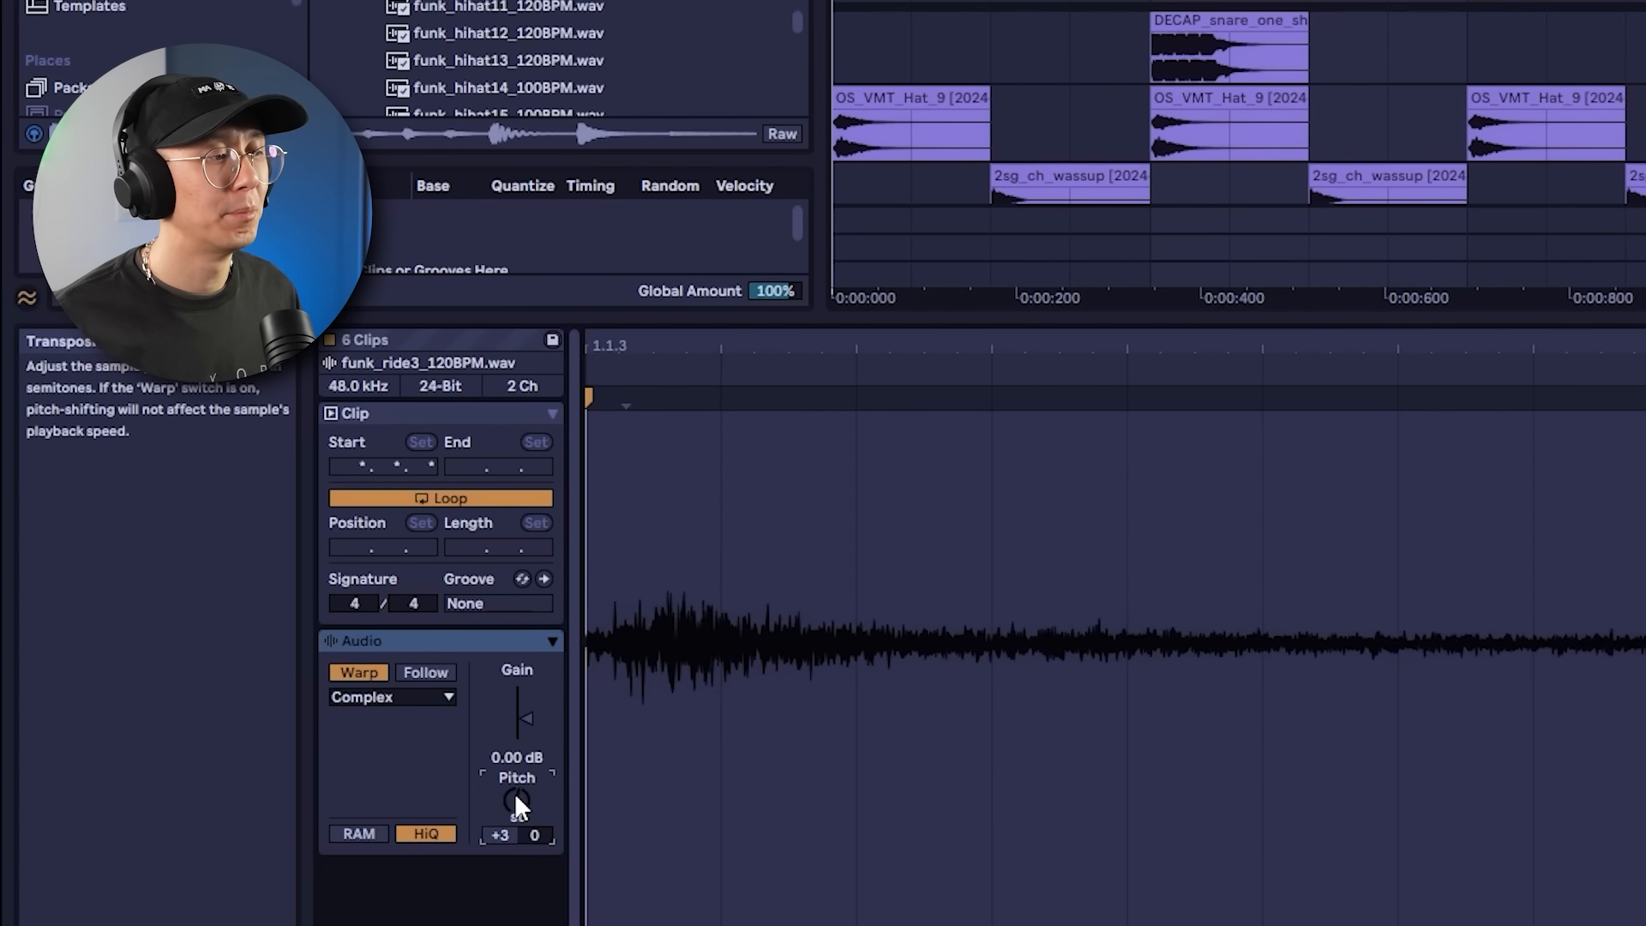
scroll(514, 792, "up", 1)
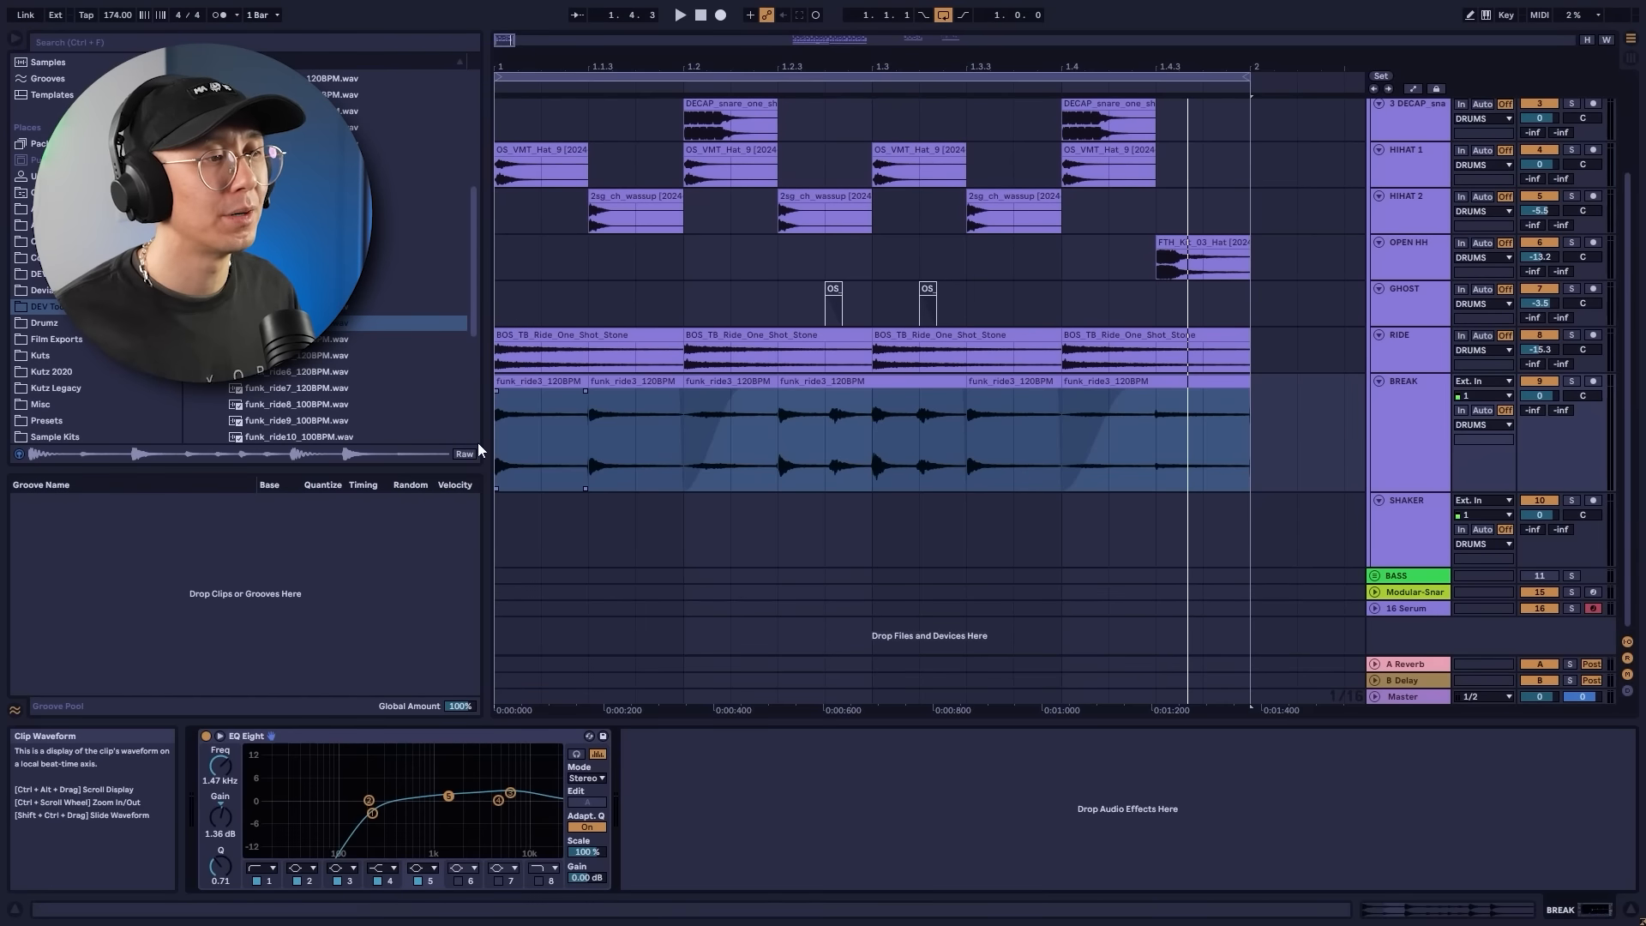
Lower the BREAK track's volume to -2.8 dB and compare the mix with the track muted and unmuted.
left_click(497, 444)
key("space")
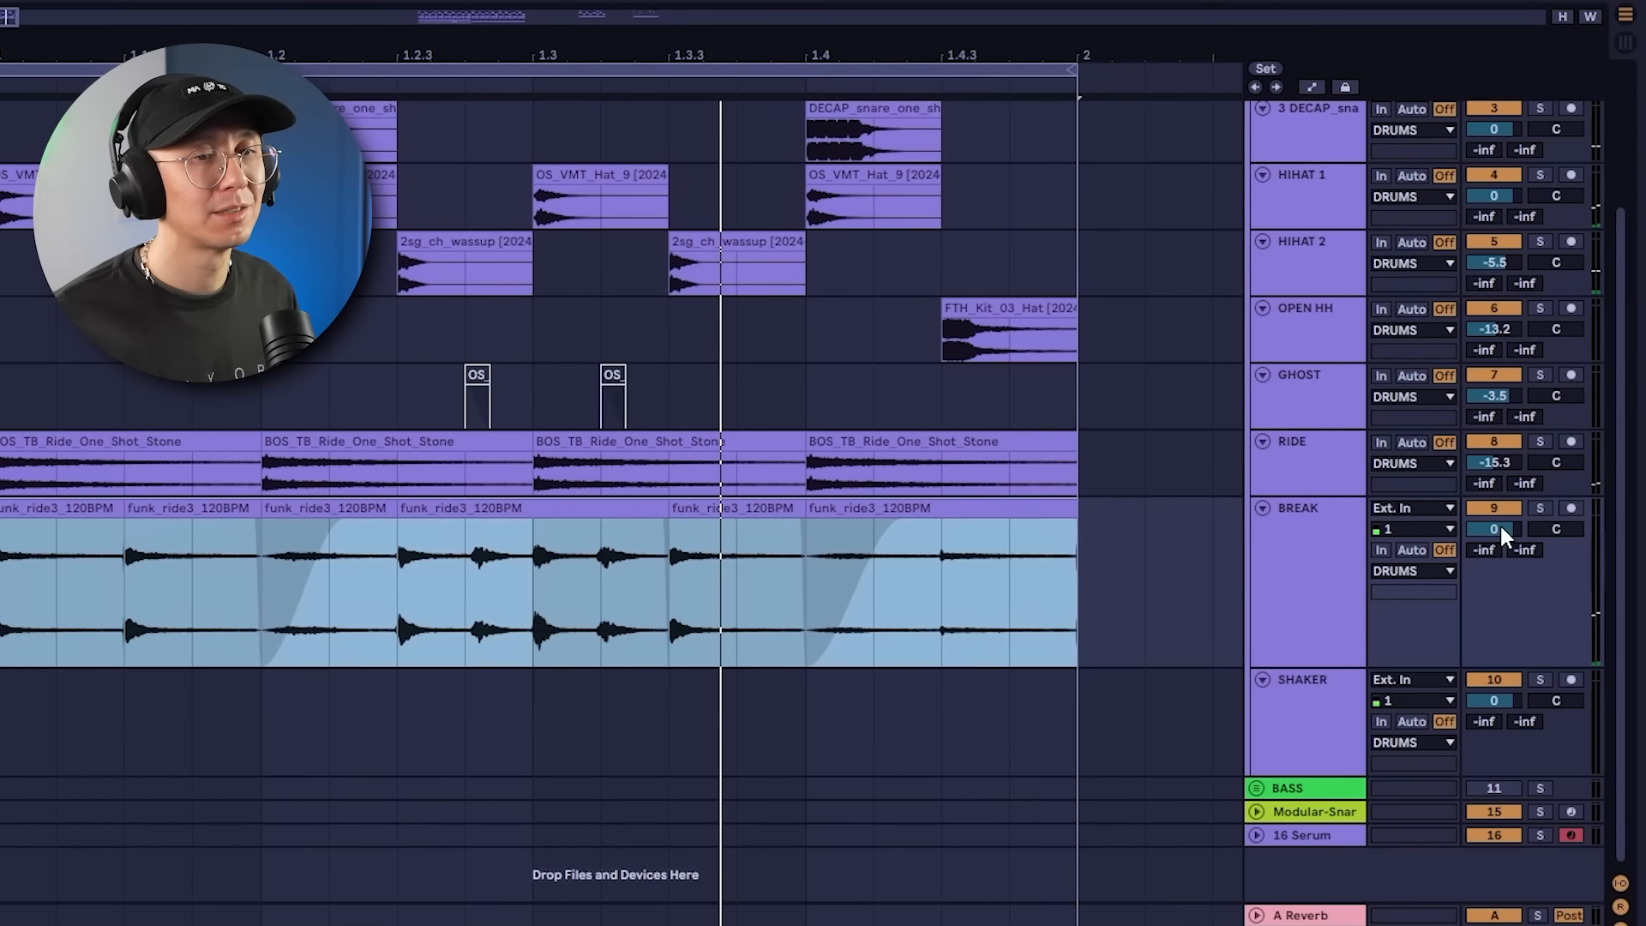
left_click(1507, 495)
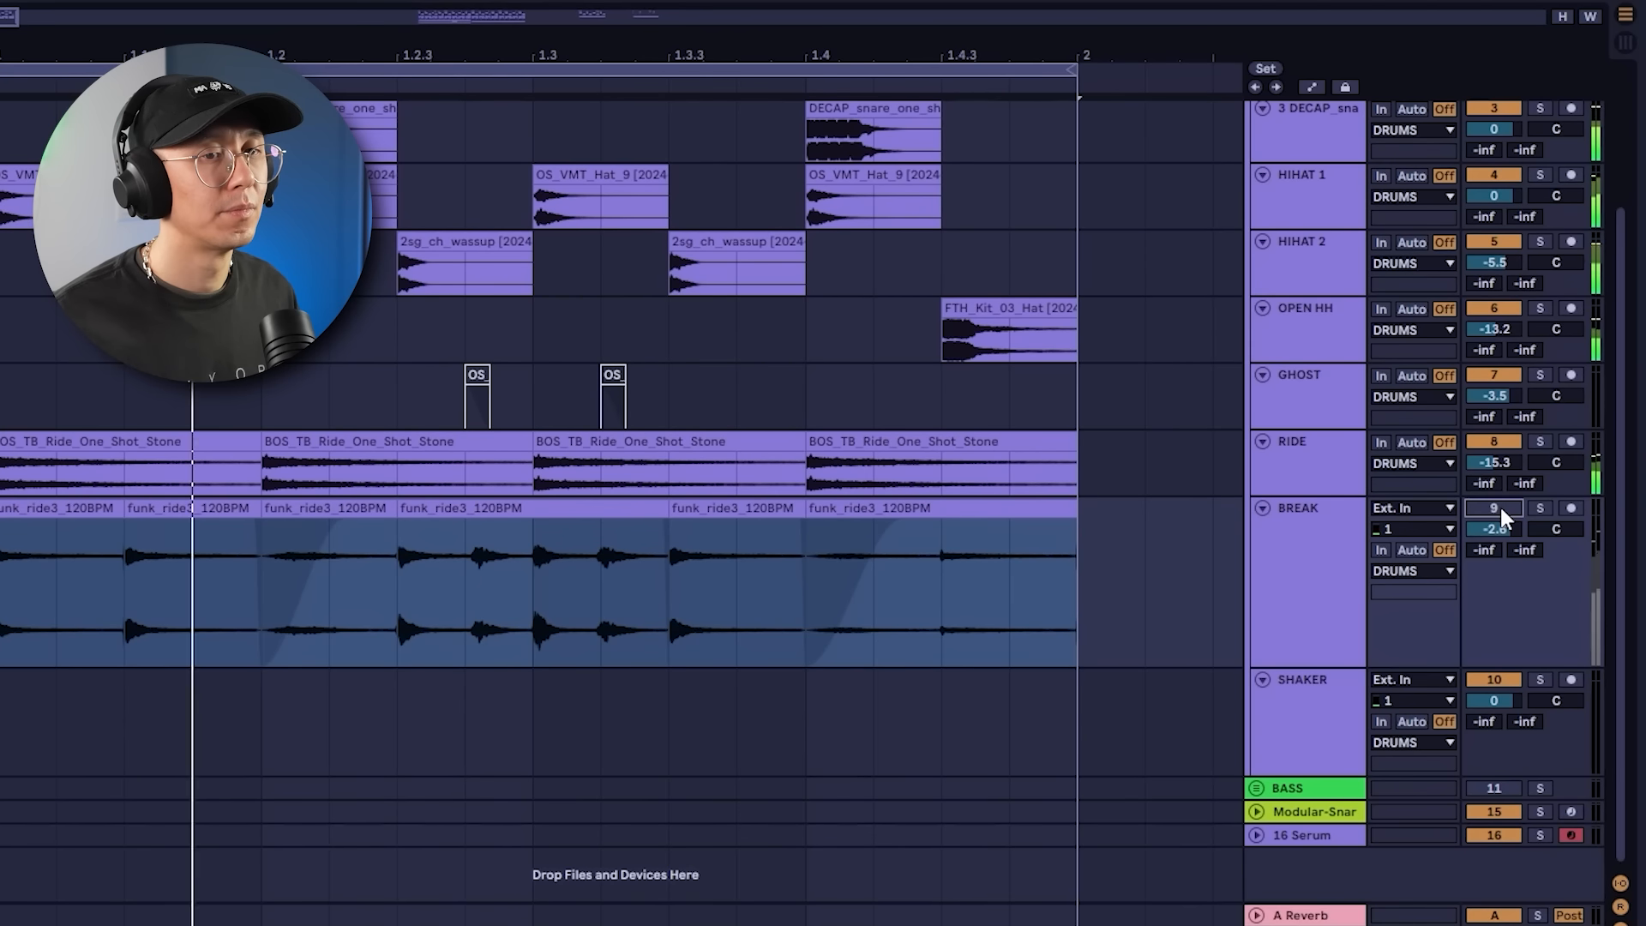
left_click(1477, 512)
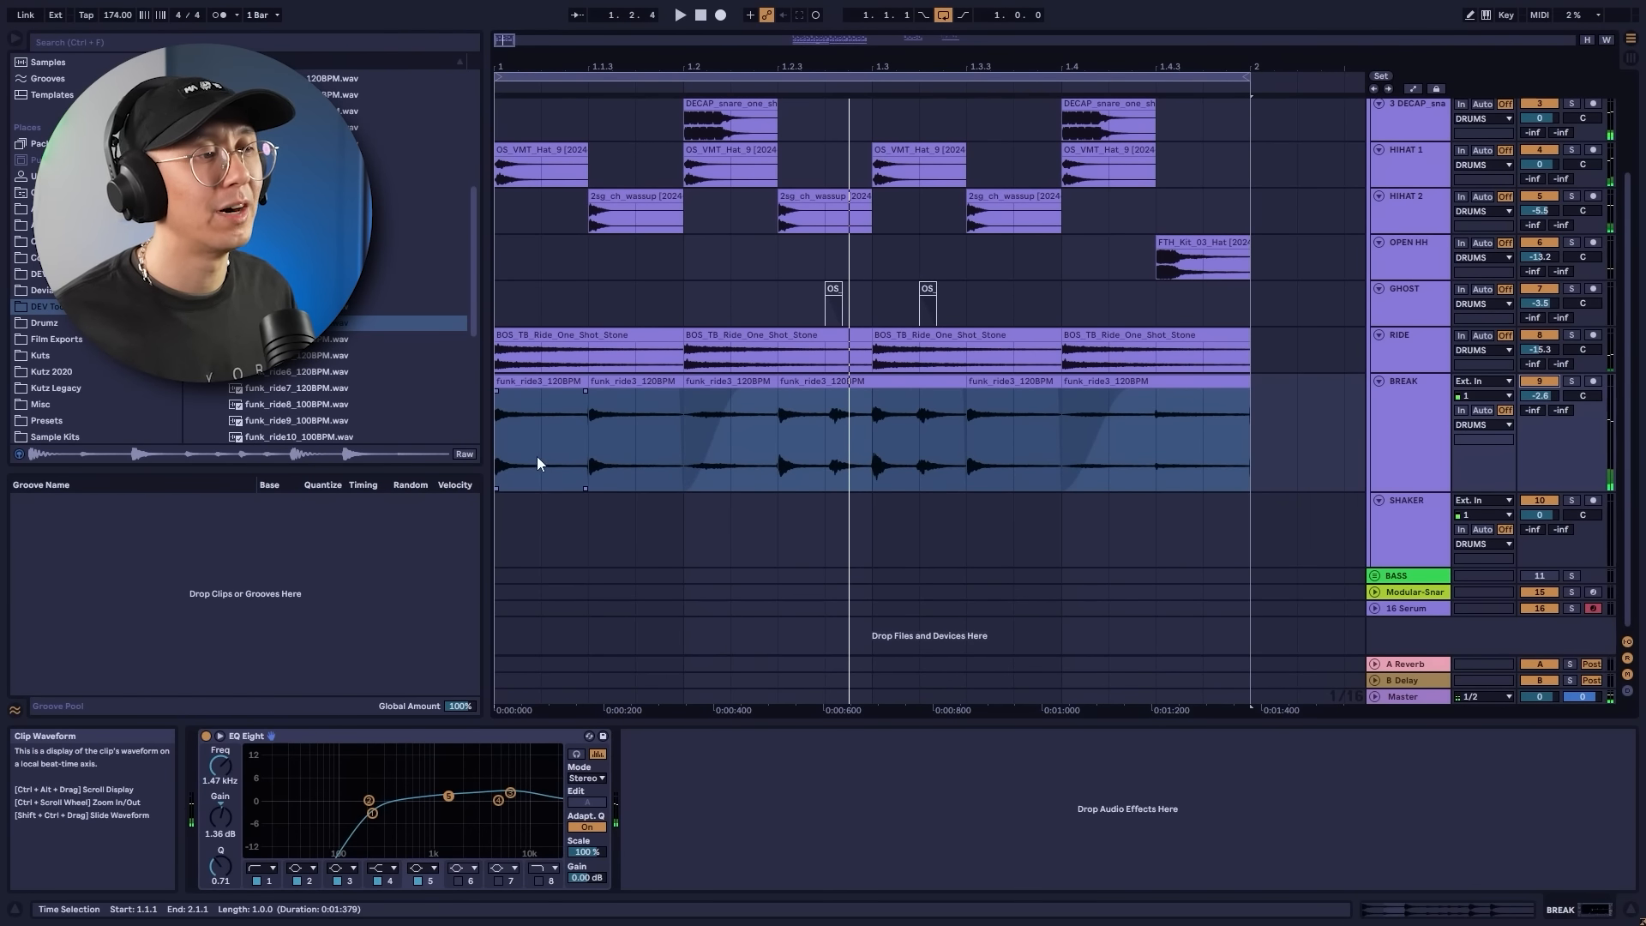
Place the brightegg_16ths_110 percussion loop at the start of the SHAKER track and audition it soloed and in the mix.
left_click(10, 624)
left_click(1406, 403)
key("space")
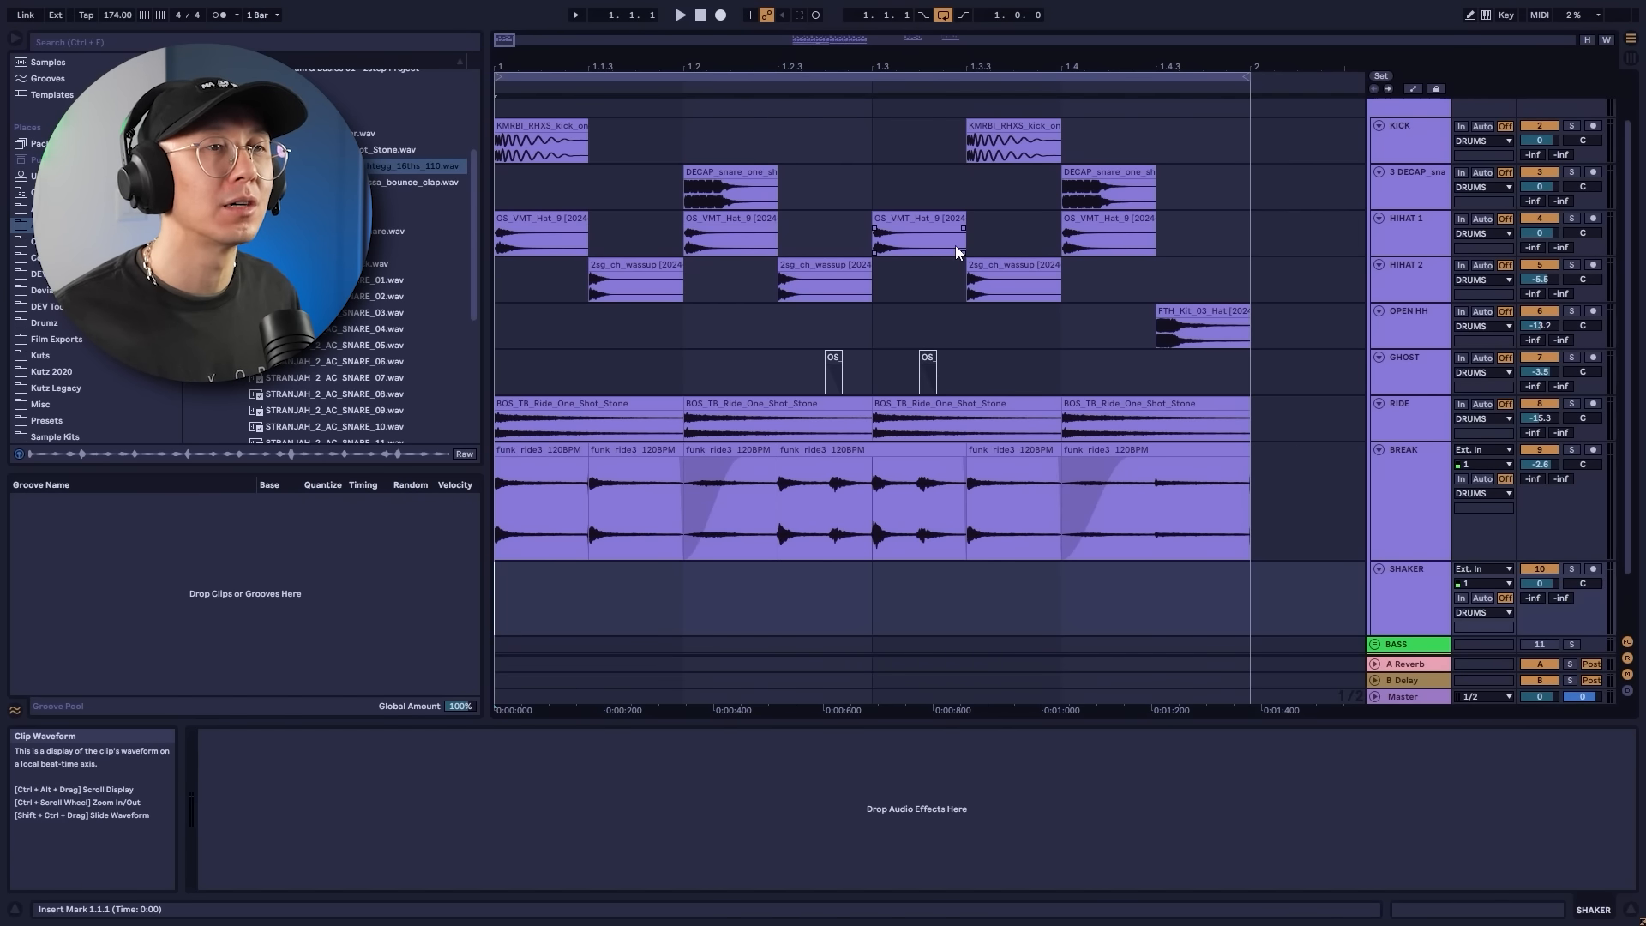
left_click_drag(390, 174, 663, 585)
key("space")
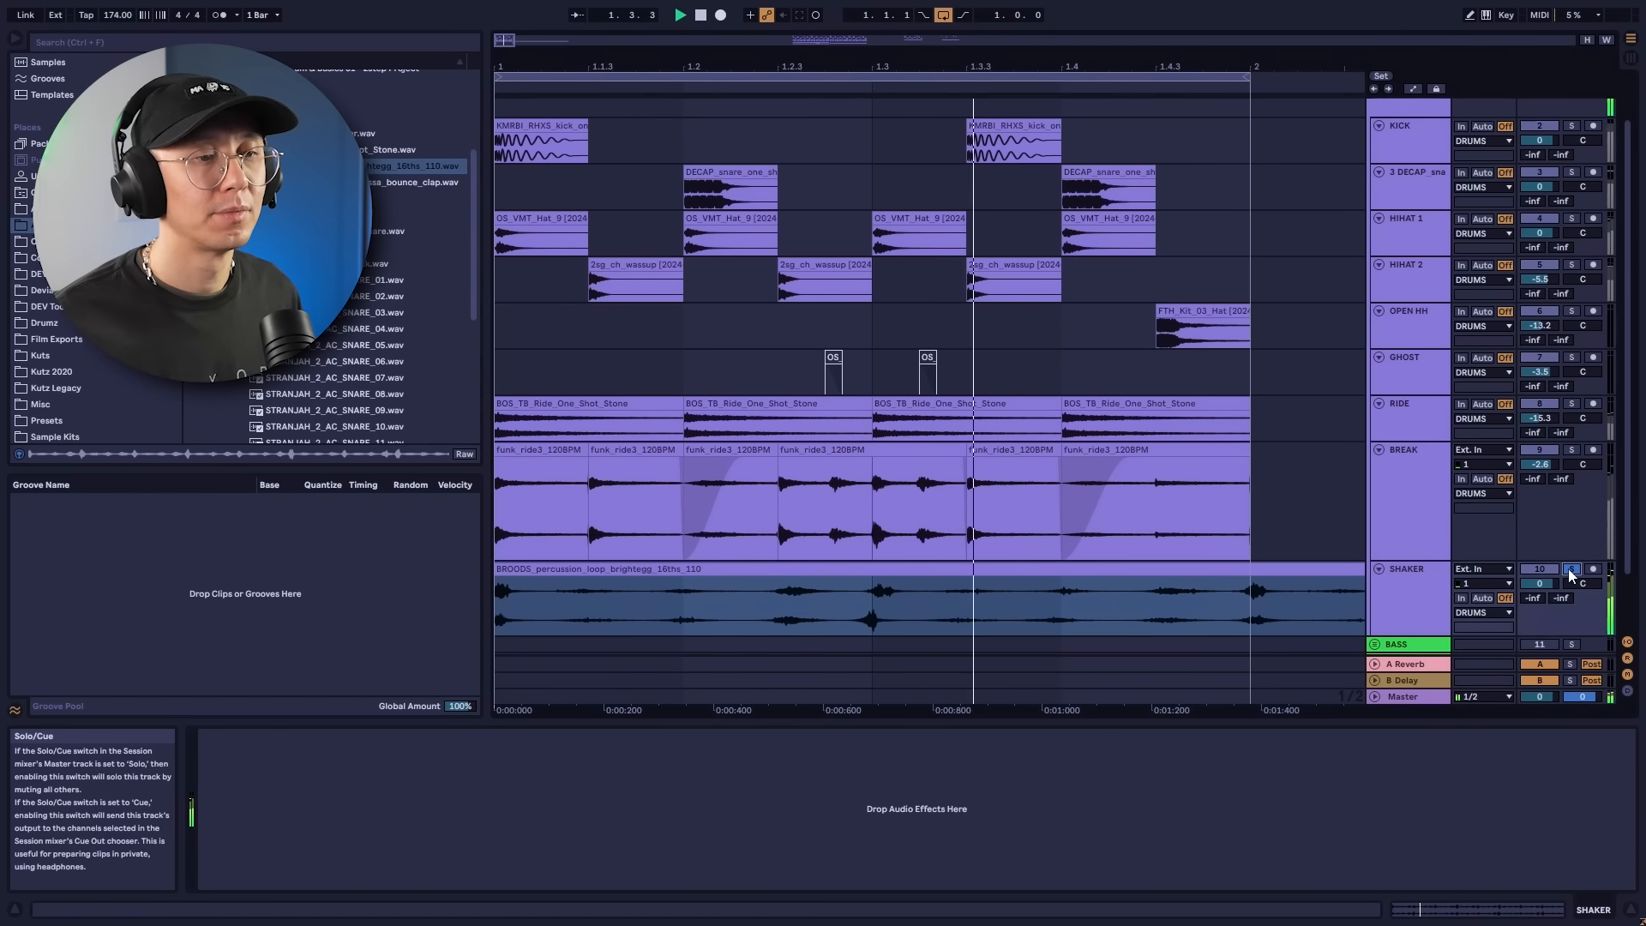
left_click(1569, 570)
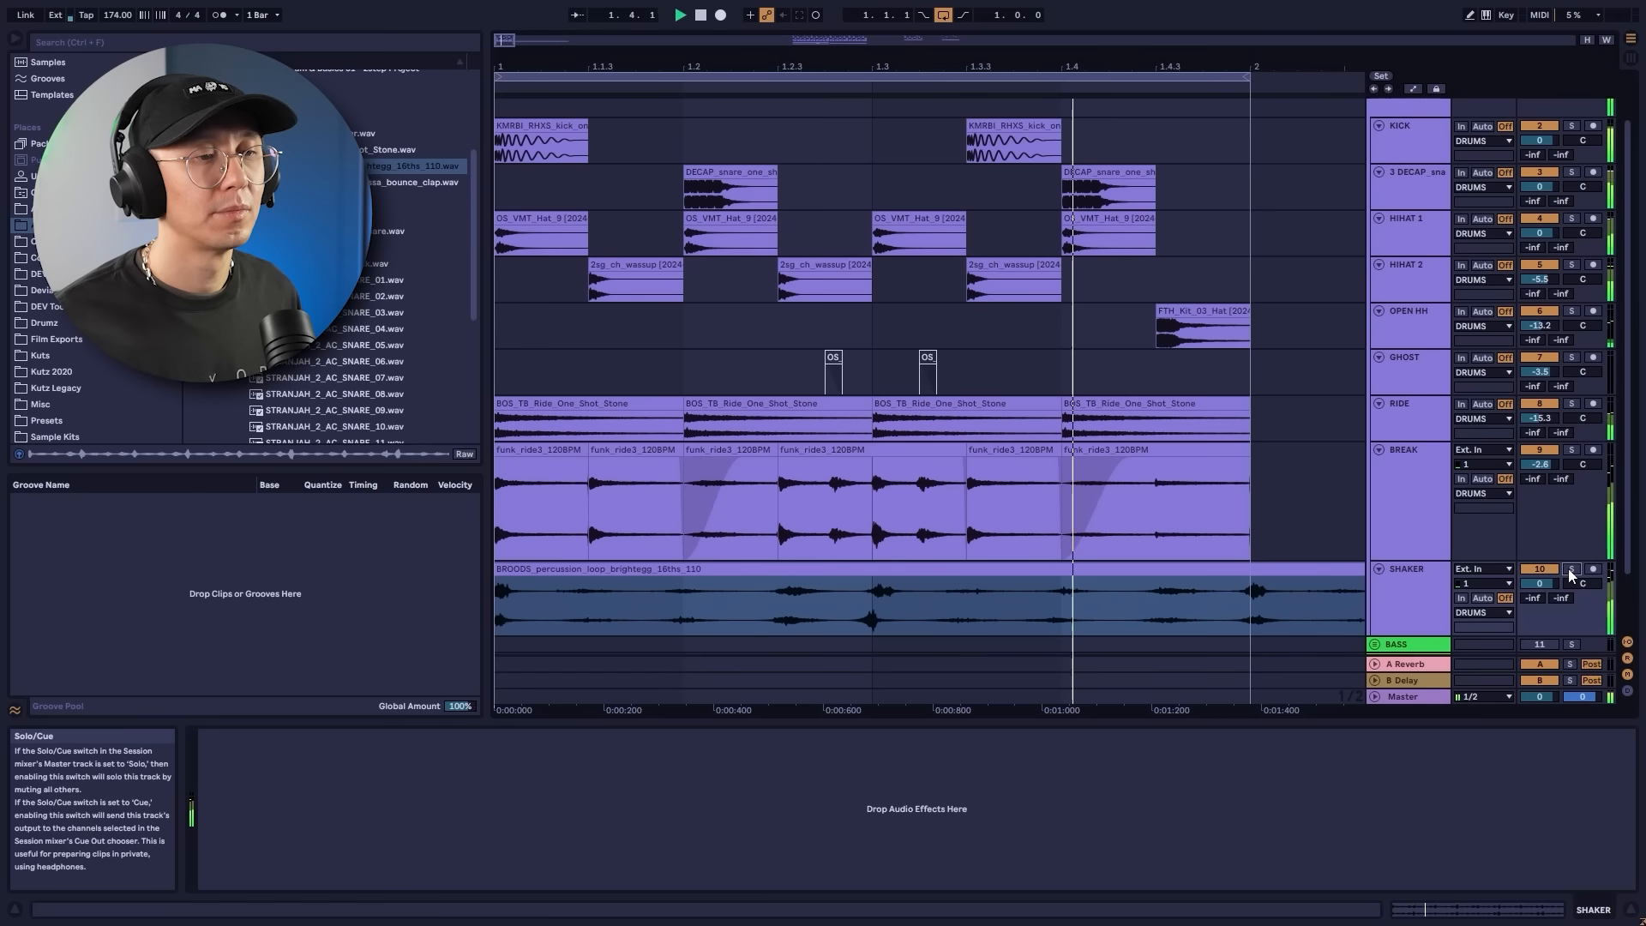
left_click(1567, 568)
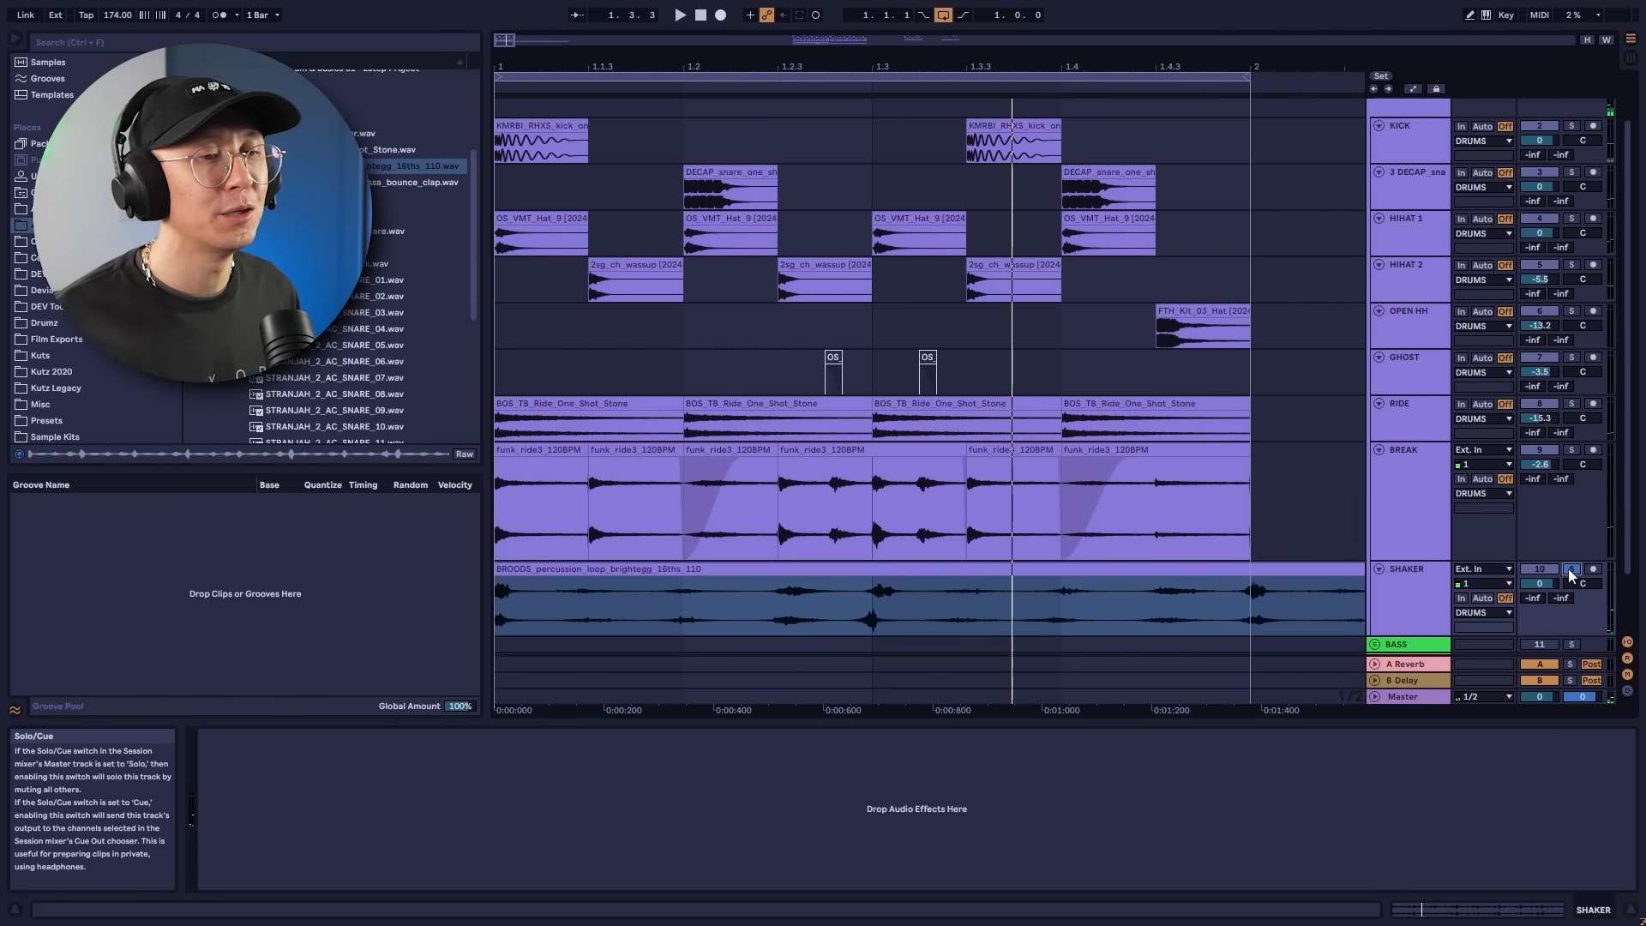
Time-stretch the SHAKER percussion loop from its end to a length of 2 bars, and play it from the start.
left_click_drag(891, 67, 892, 24)
key("space")
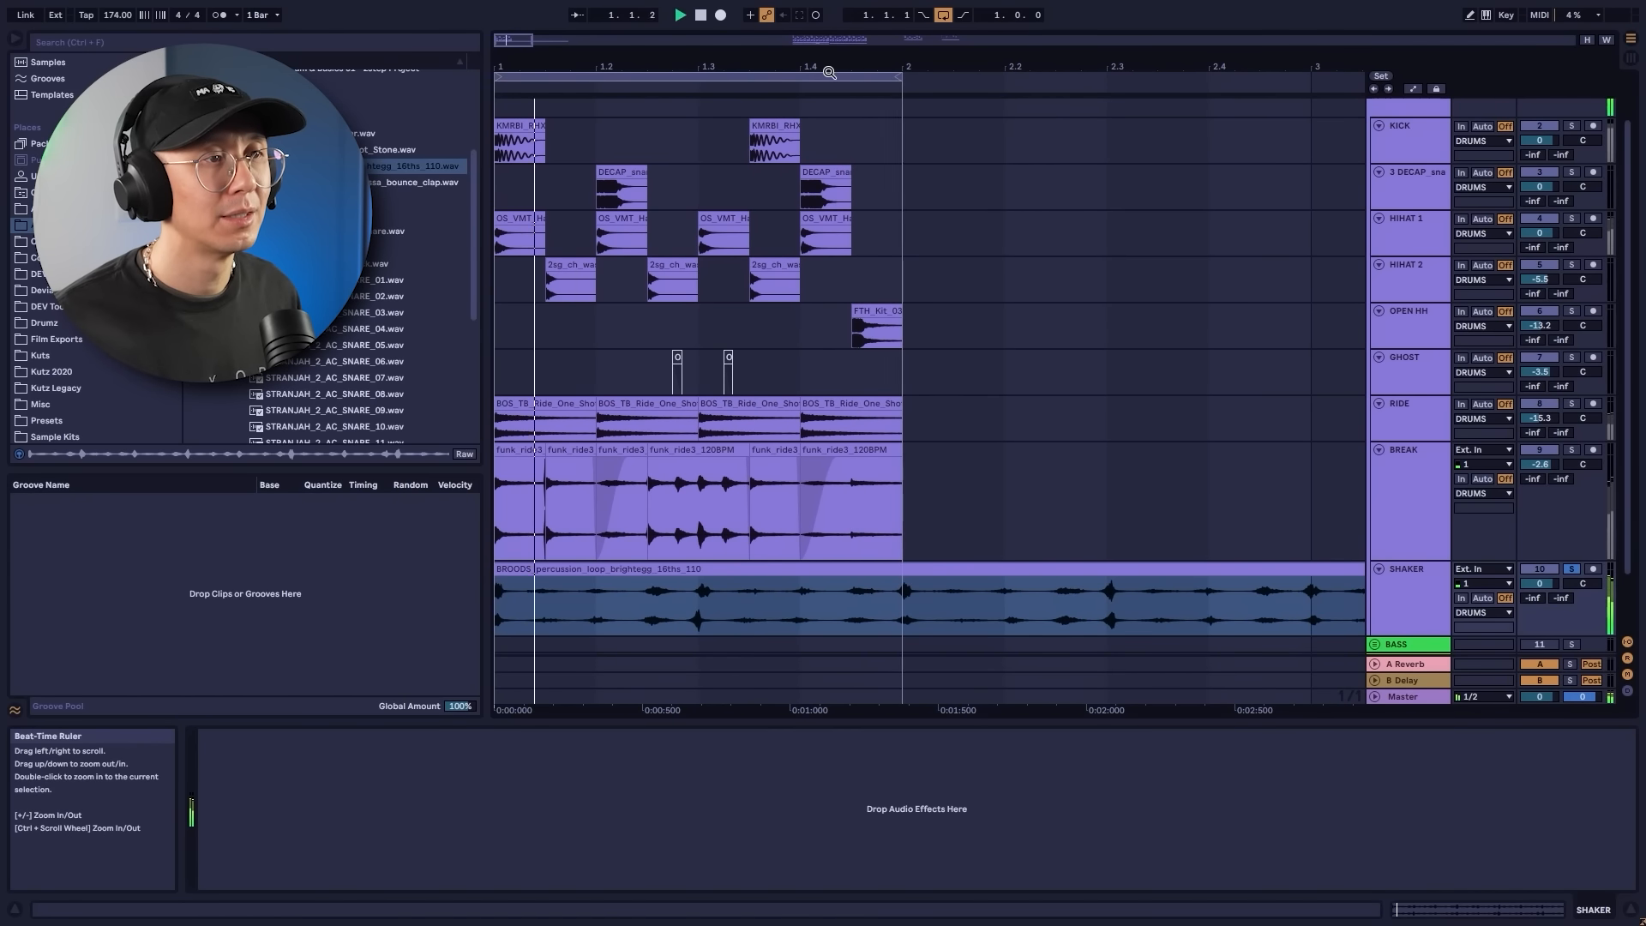
left_click_drag(828, 68, 828, 19)
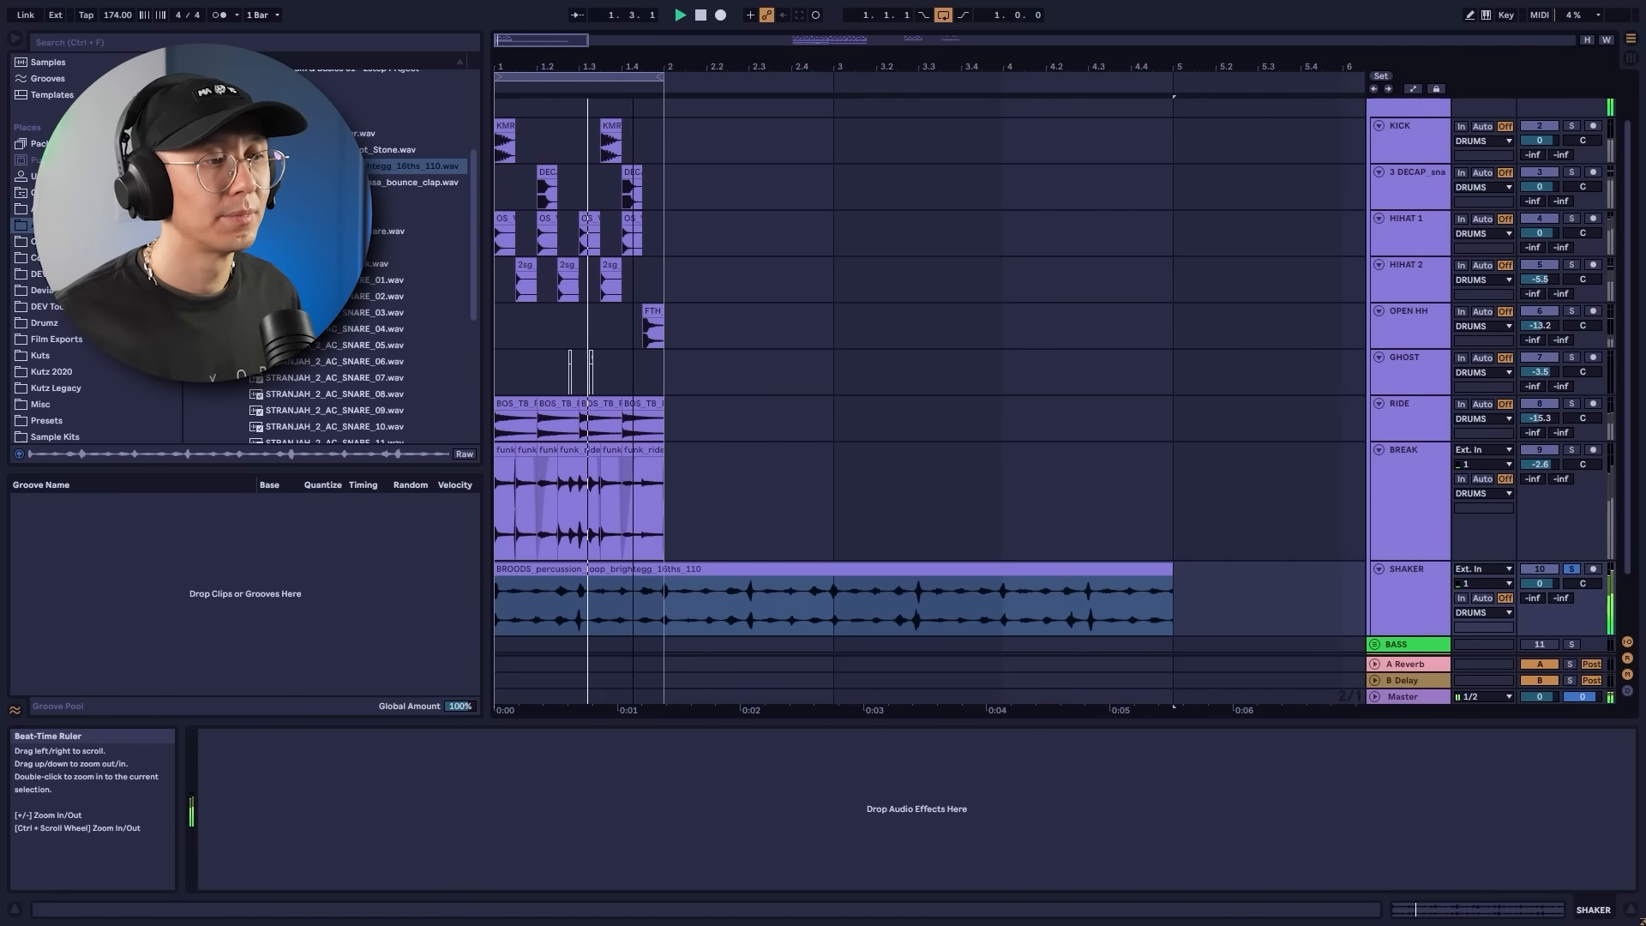
scroll(540, 531, "down", 2)
left_click(540, 531)
left_click(1161, 500)
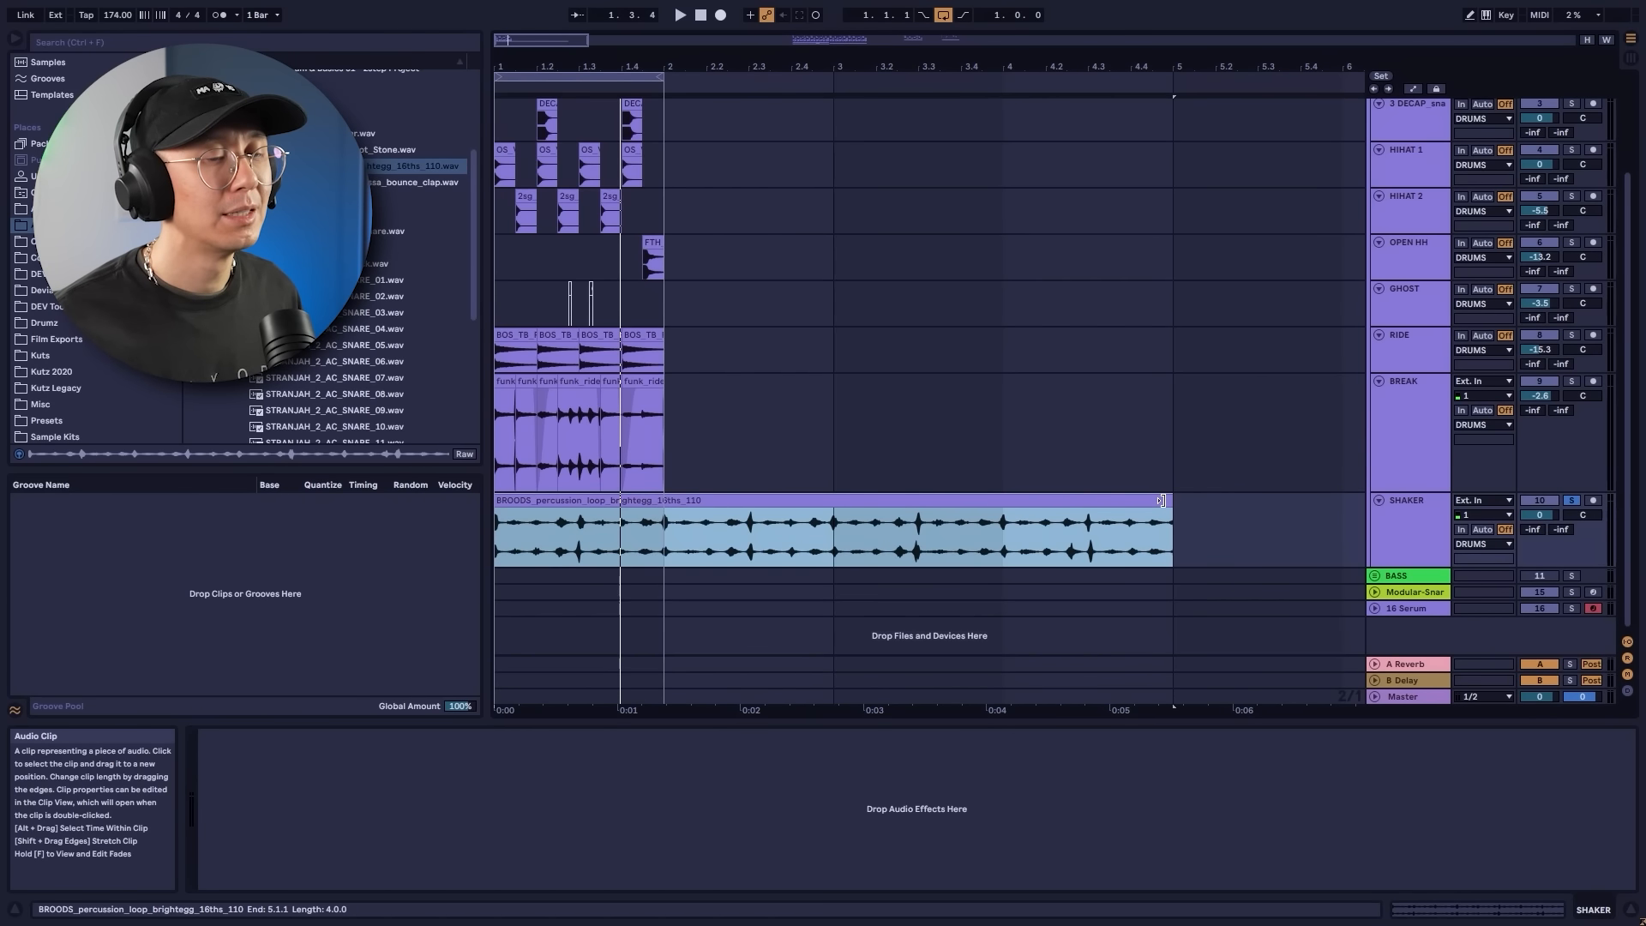
left_click_drag(1162, 499, 952, 499)
left_click(497, 536)
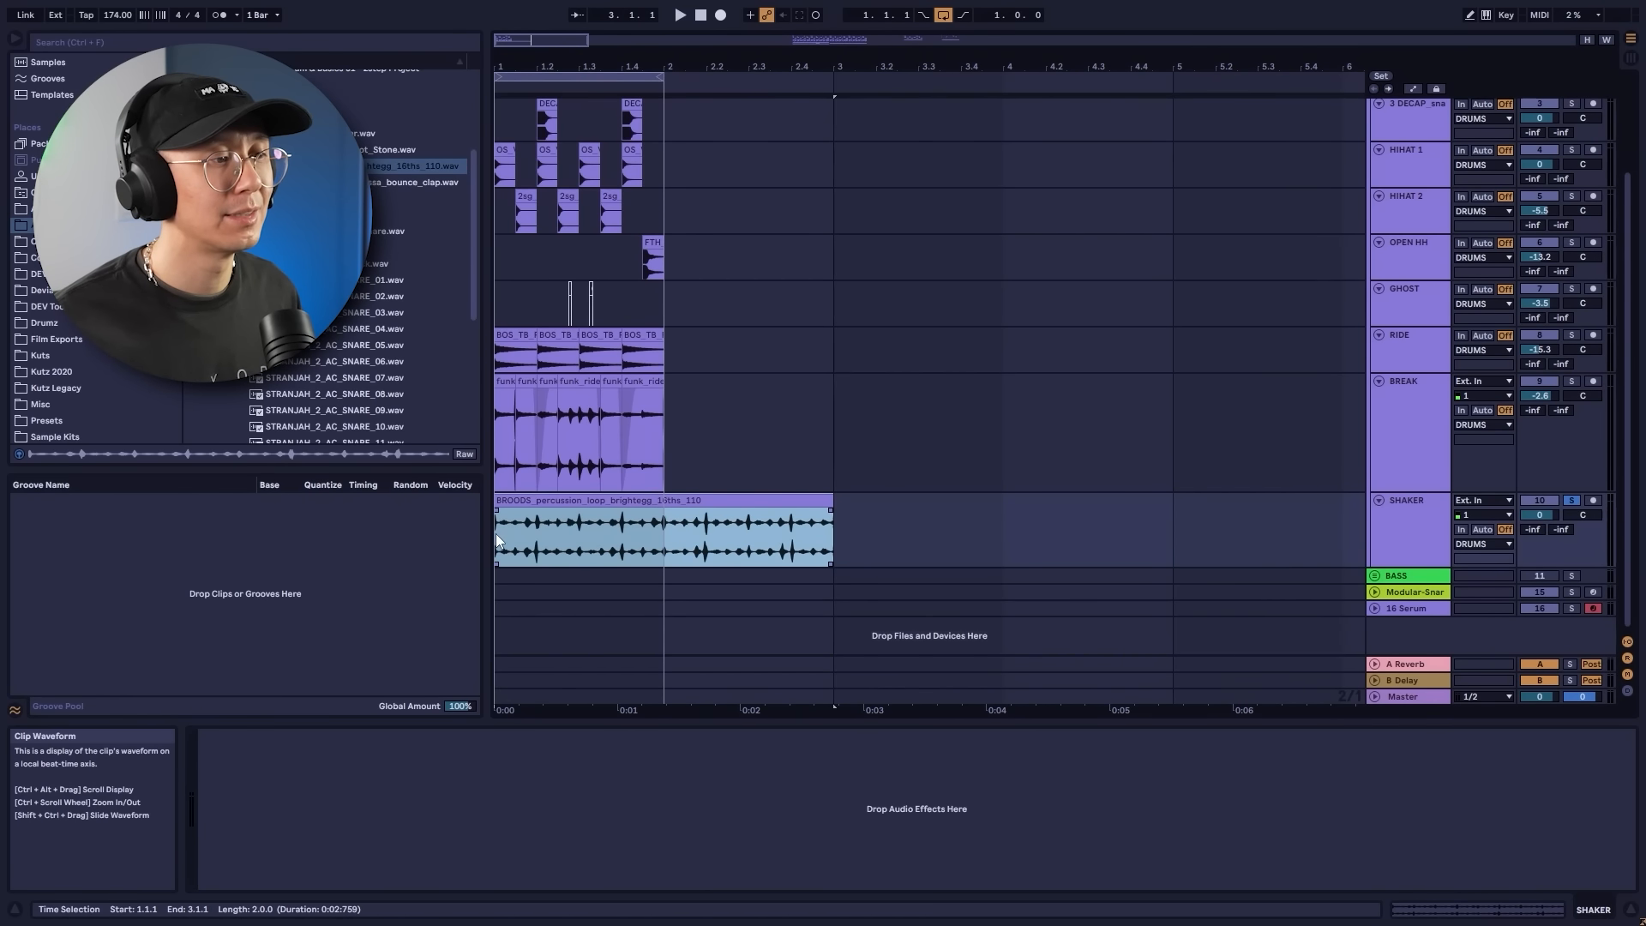
left_click(497, 534)
key("space")
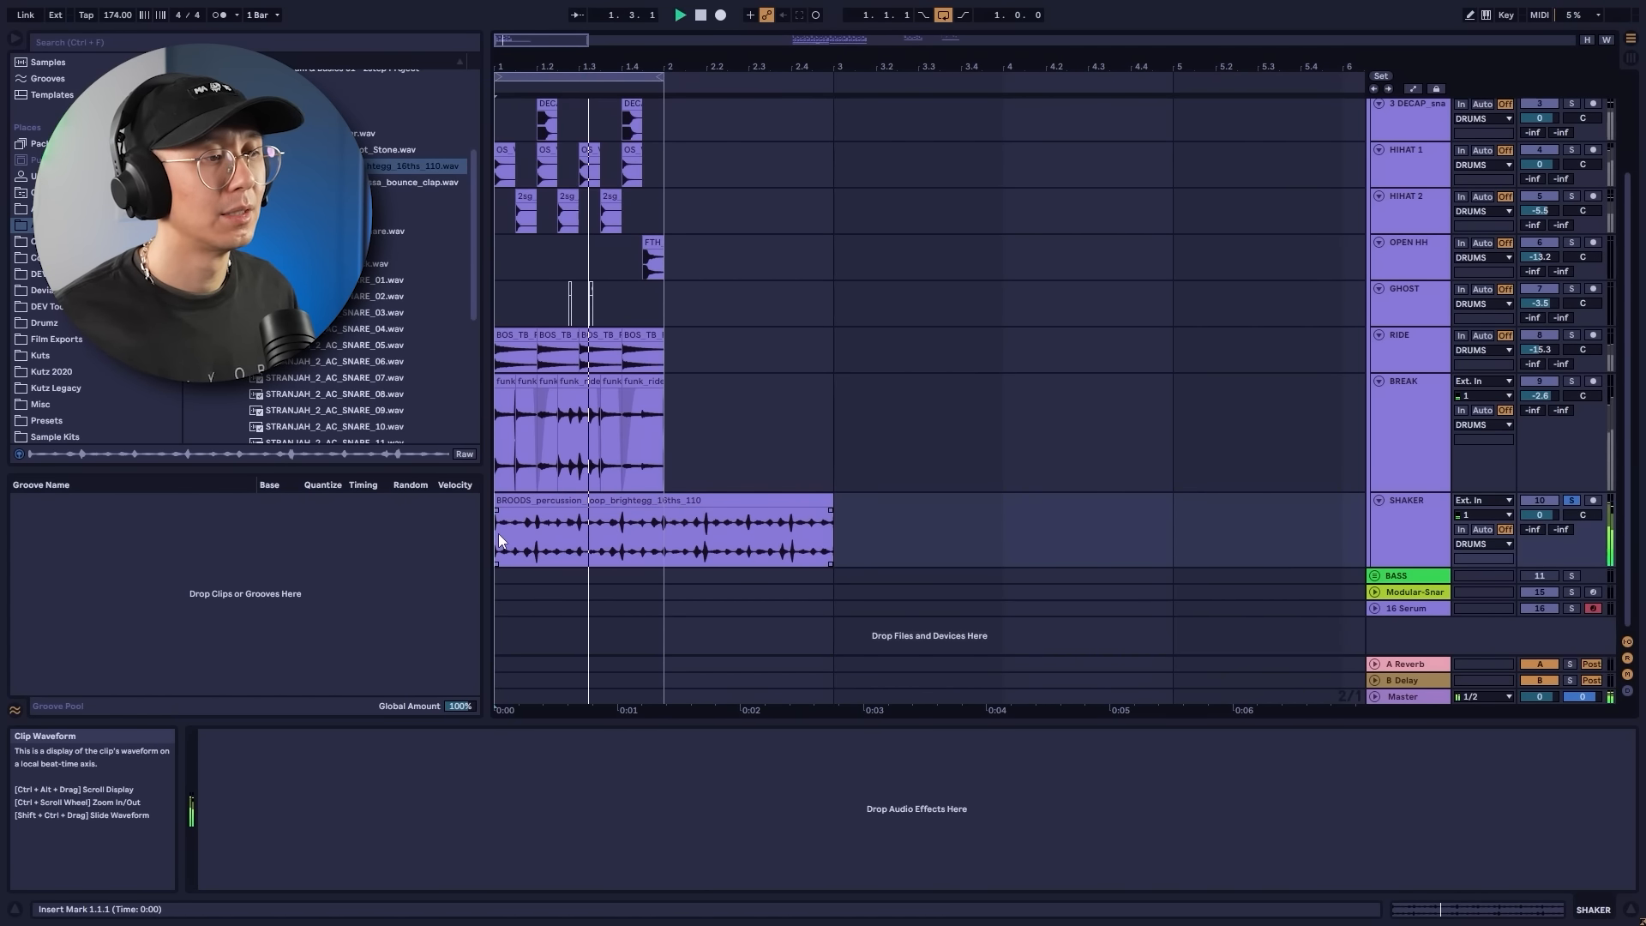
Unsolo the SHAKER track and replace its percussion loop with the Hihat_SoftShaker01 sample at the start of the bar.
left_click(1576, 504)
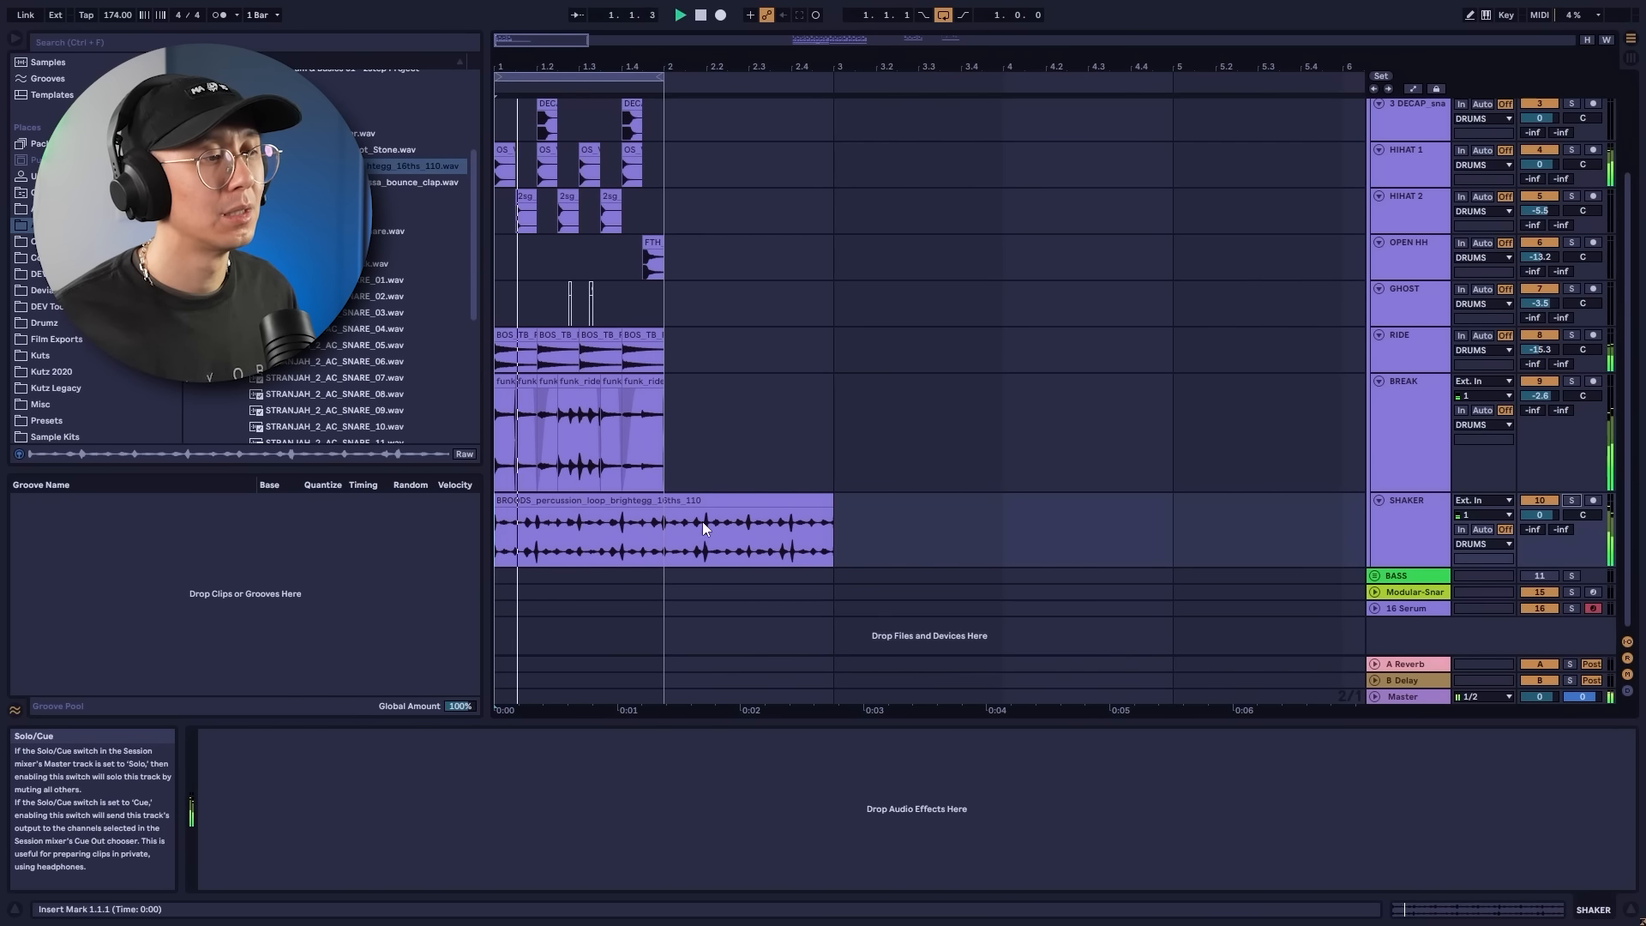
left_click_drag(521, 67, 519, 137)
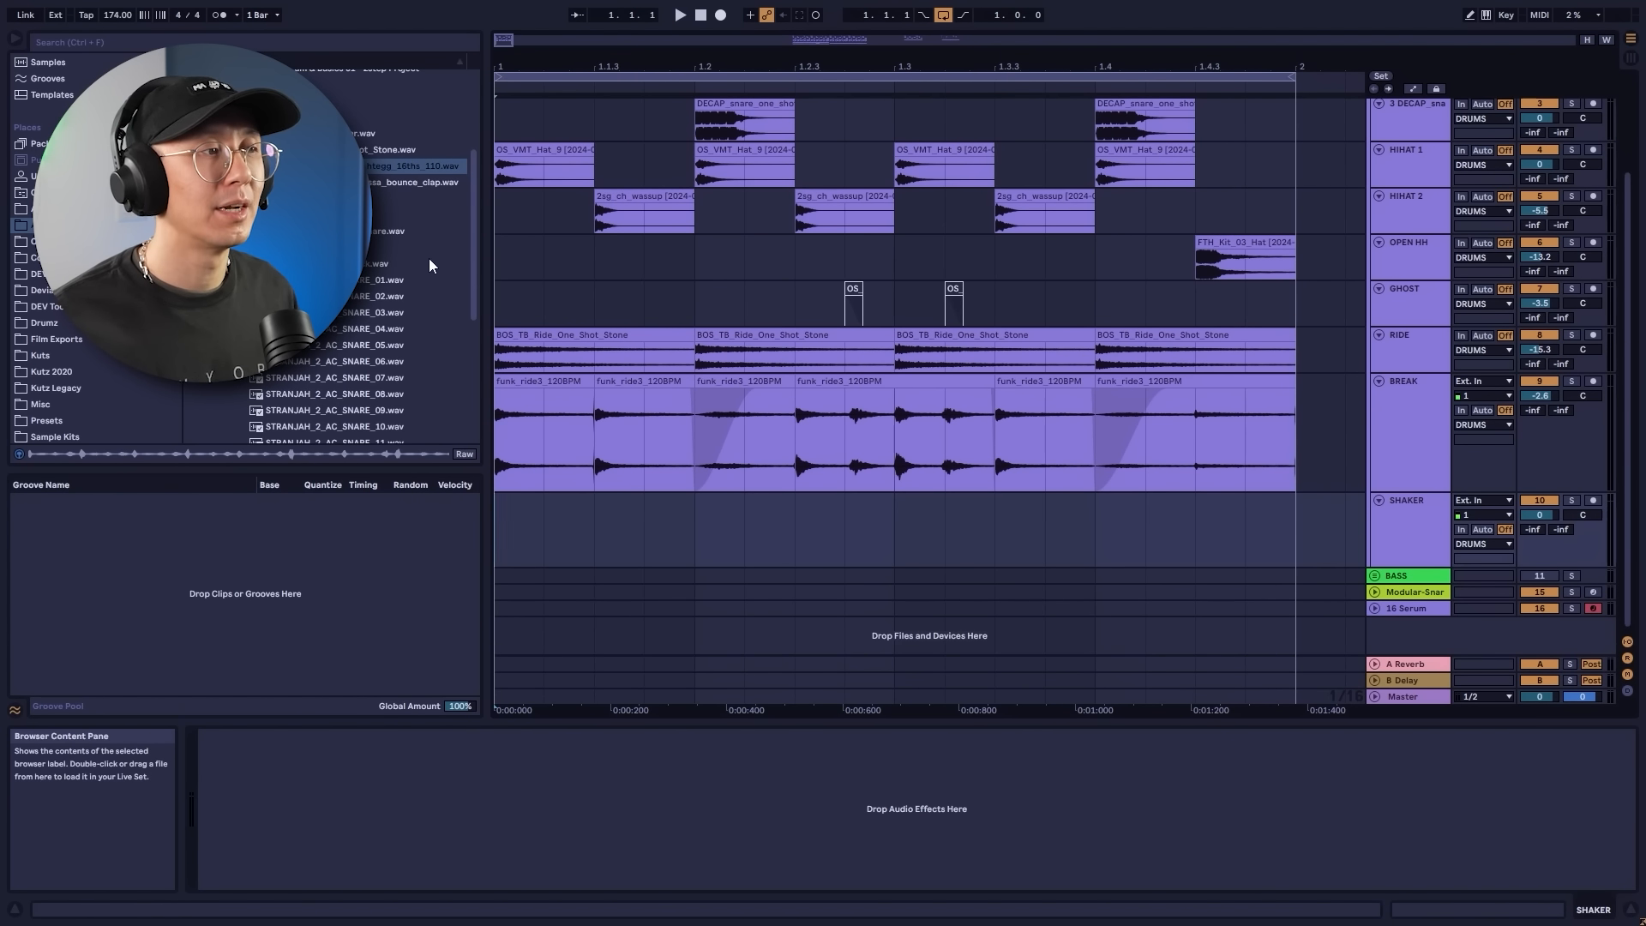
left_click(412, 214)
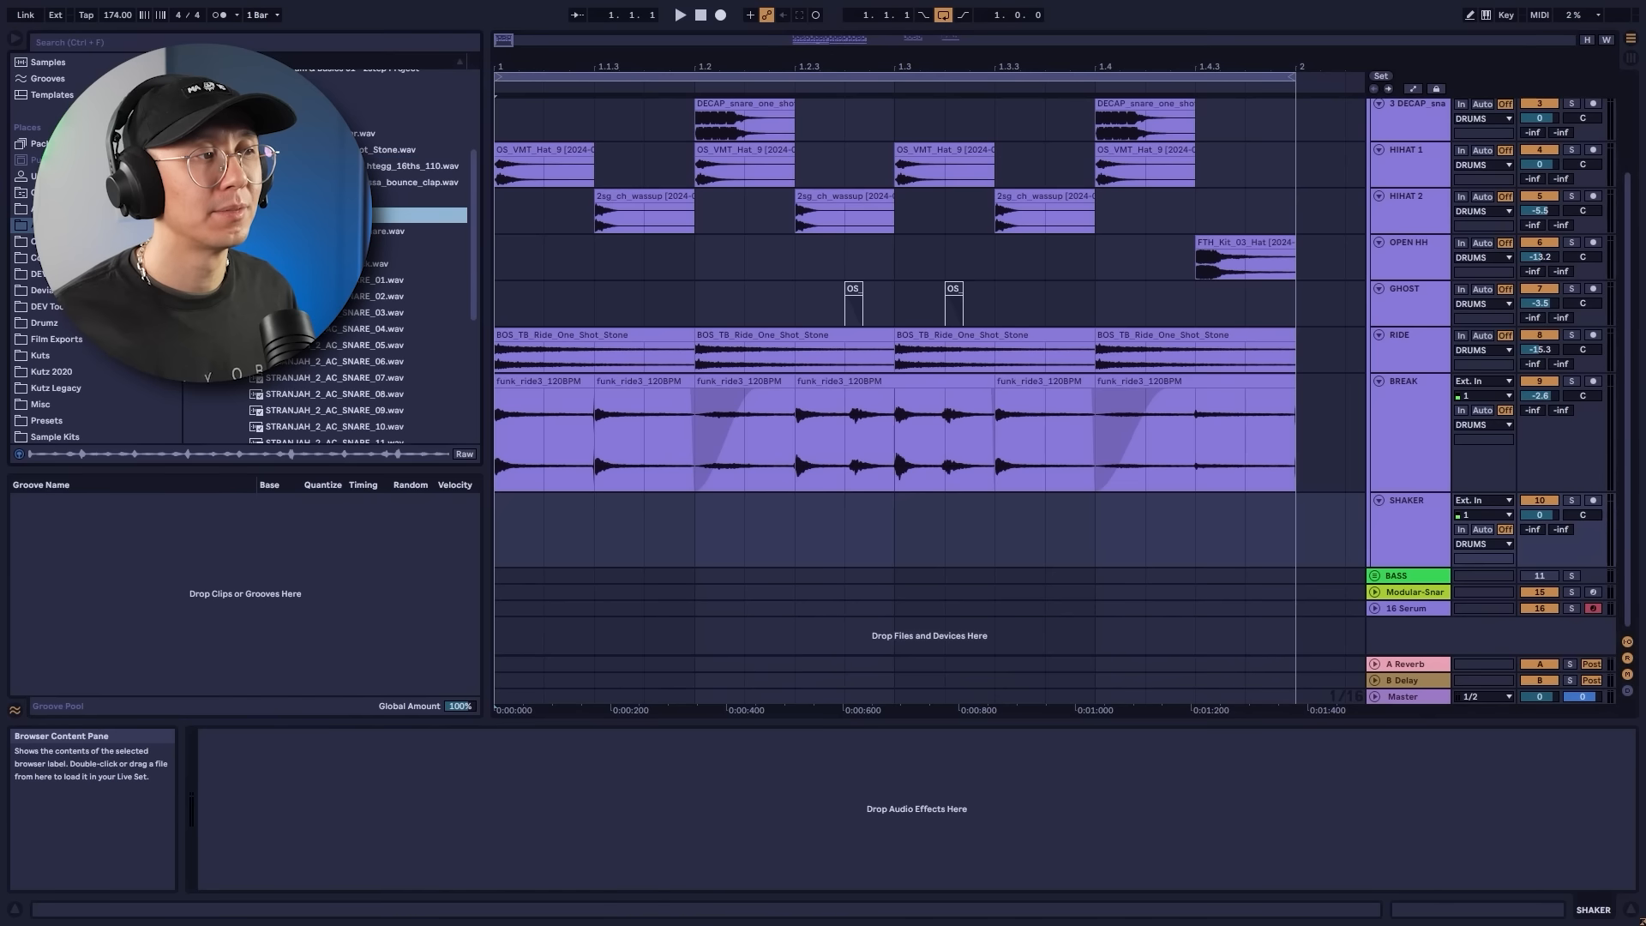
left_click_drag(411, 214, 554, 511)
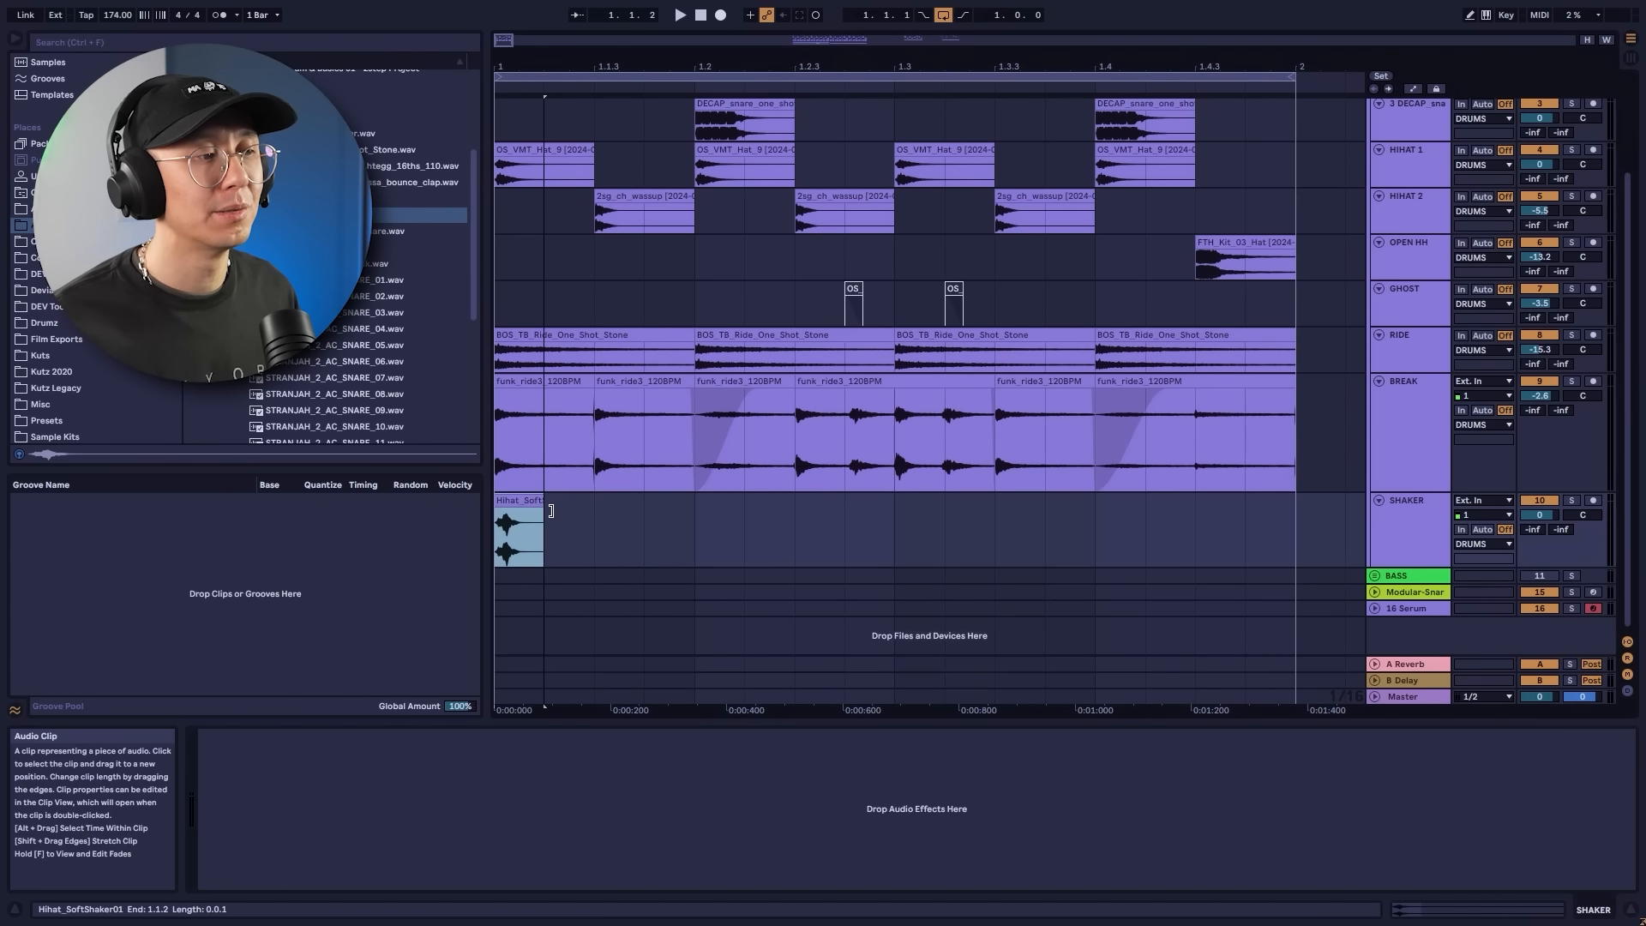
Narrow the grid, trim the first SHAKER hit to half its length, and audition it soloed.
key("ctrl+1")
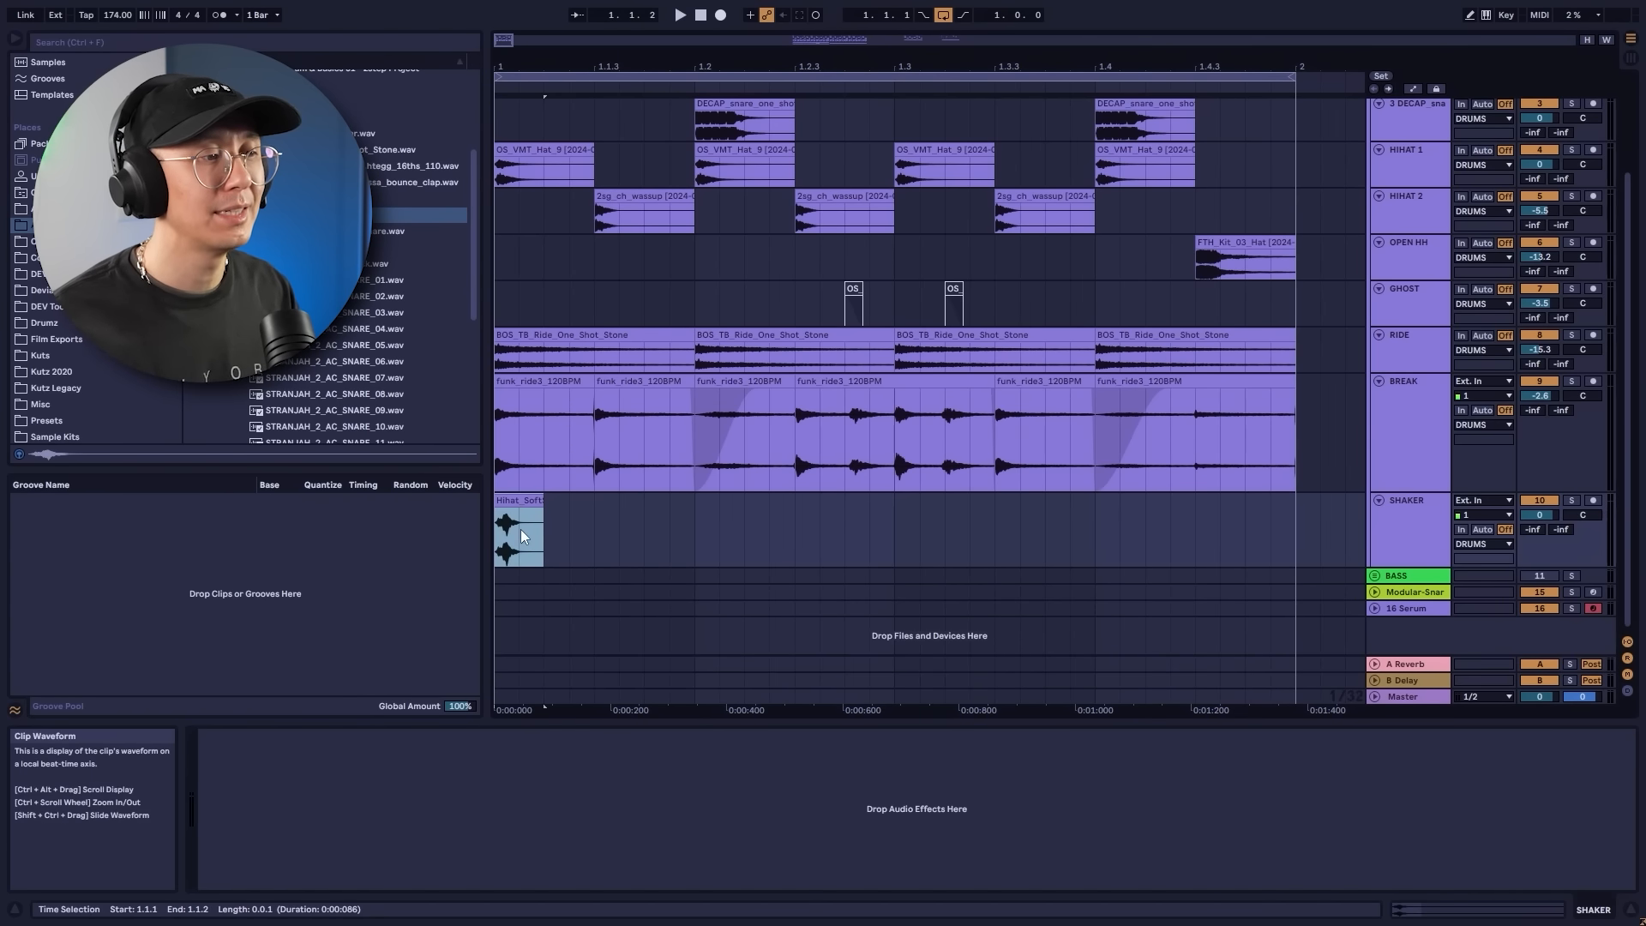
left_click(525, 536)
left_click(1571, 500)
key("space")
key("space")
key("space")
key("space")
key("space")
key("space")
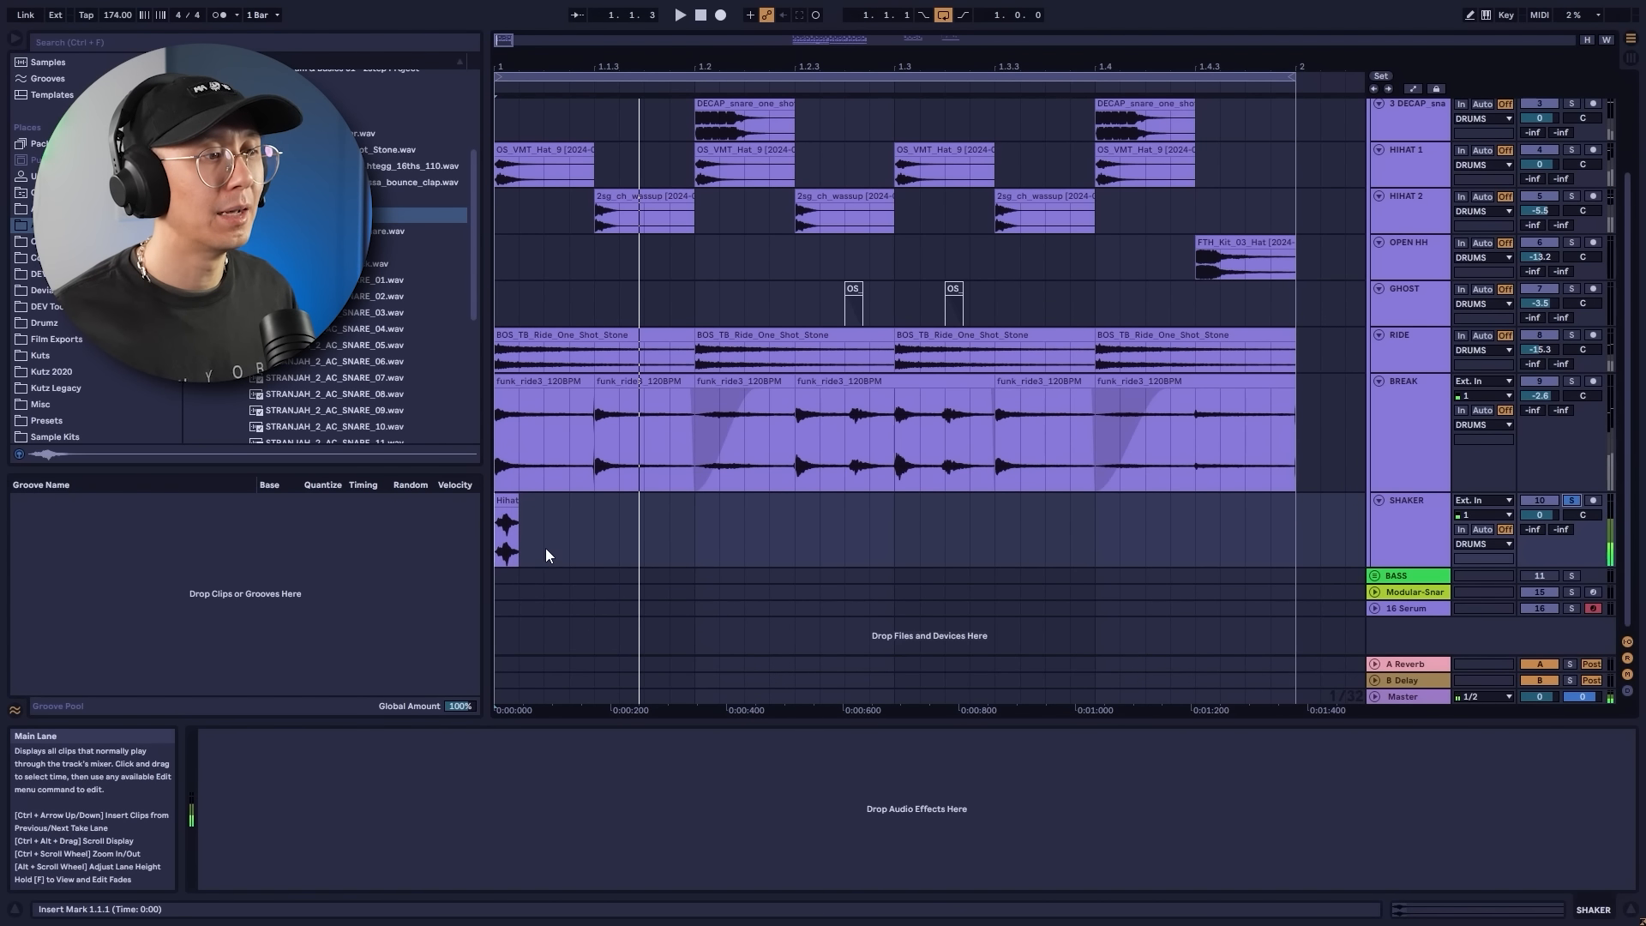
Duplicate the trimmed shaker hit to position 1.1.2 and play the soloed pair.
left_click_drag(547, 554, 506, 551)
key("ctrl+d")
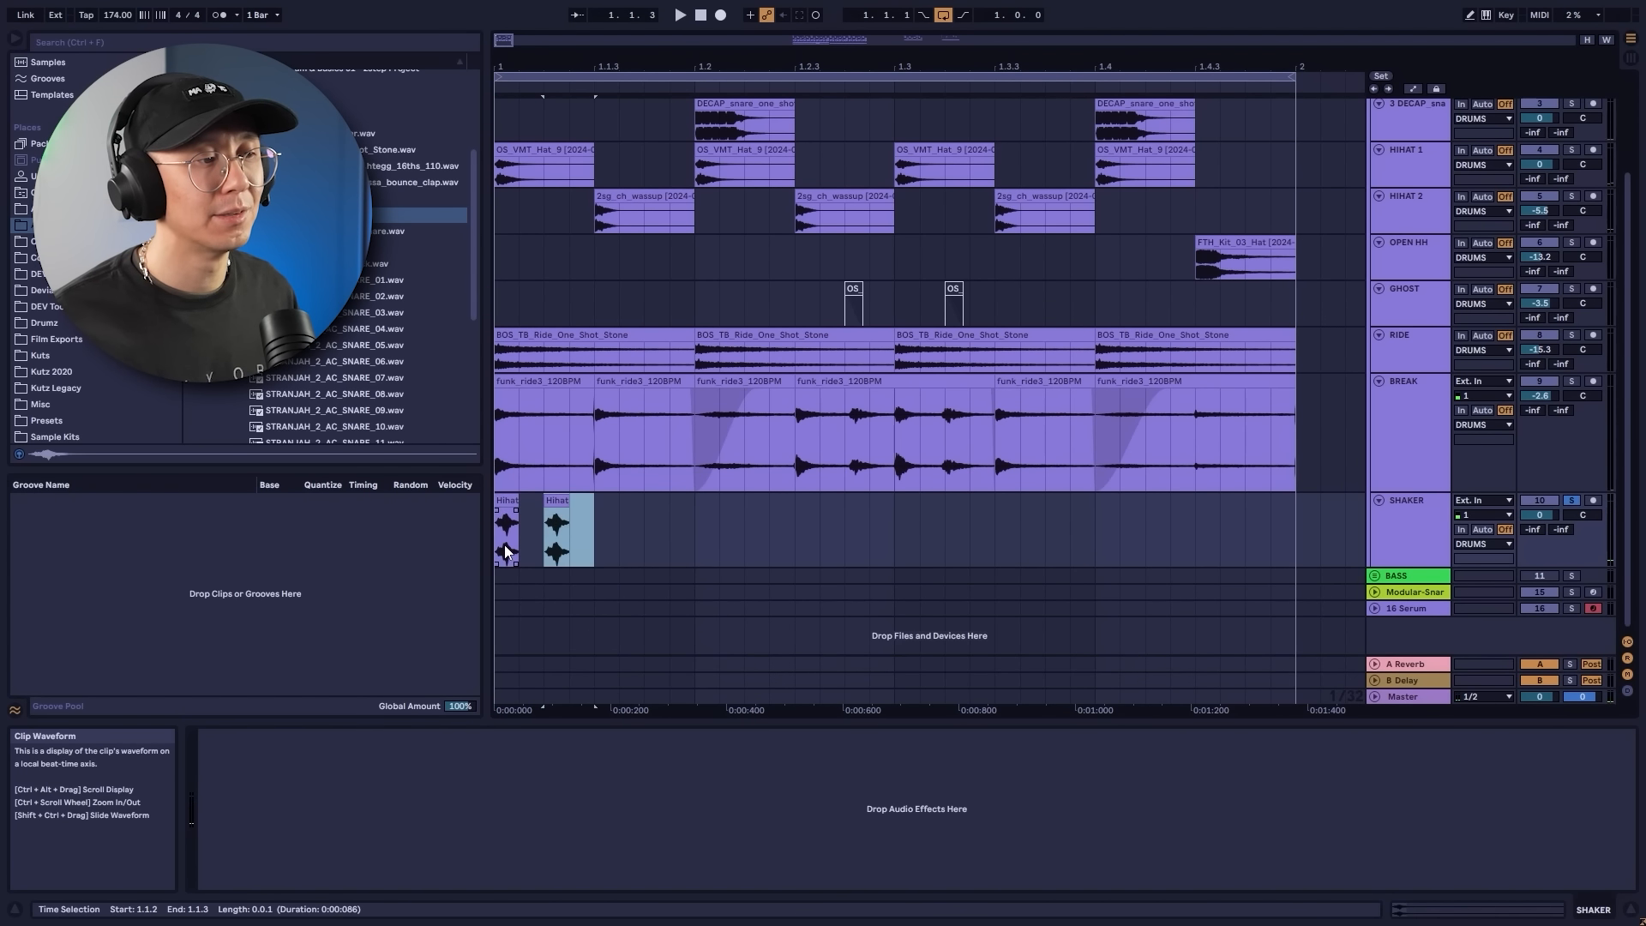
left_click(552, 501)
key("space")
left_click(552, 500)
key("space")
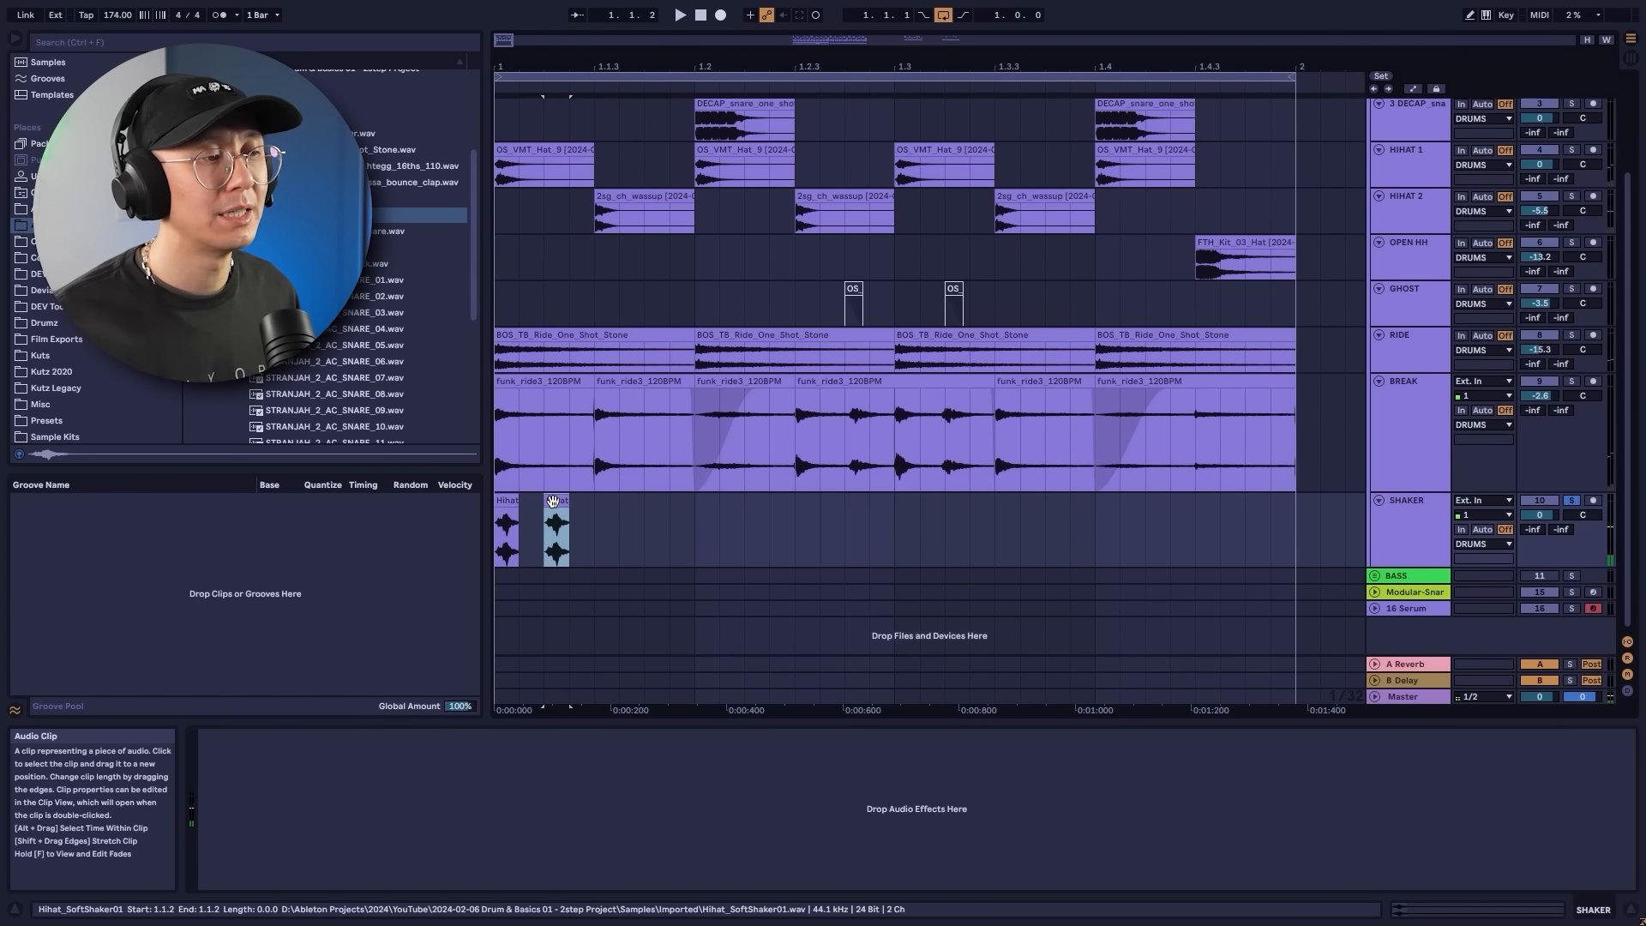
Set the clip gain of the second shaker hit, at 1.1.2, to -7 dB.
double_click(552, 500)
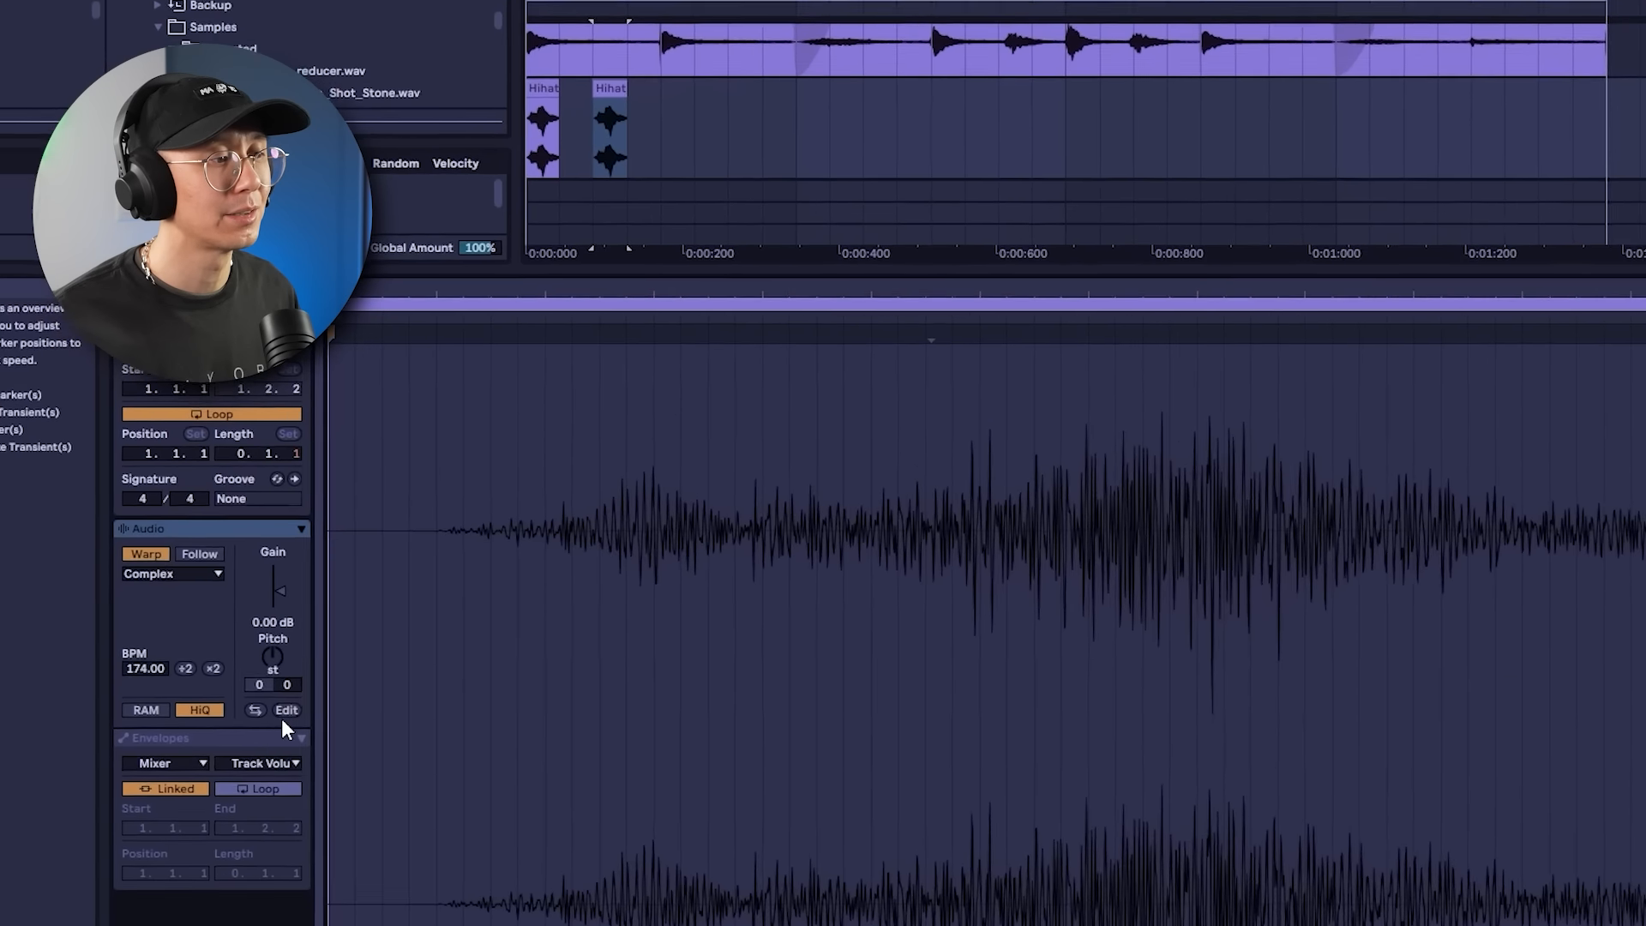
left_click(306, 540)
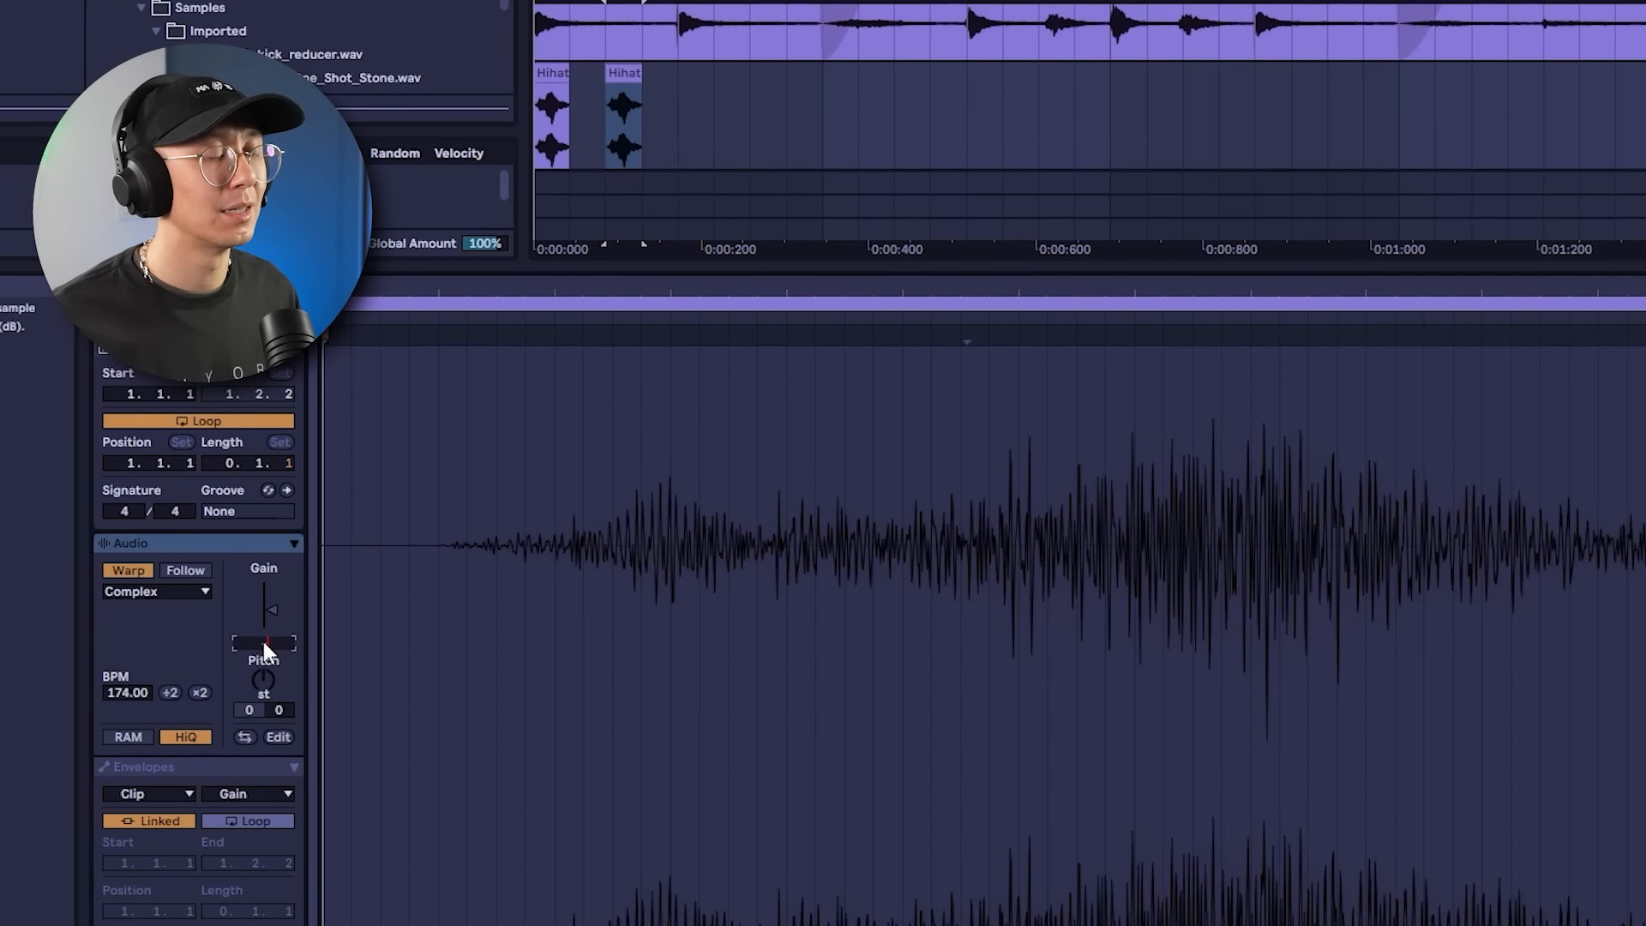
type("-7")
key("Return")
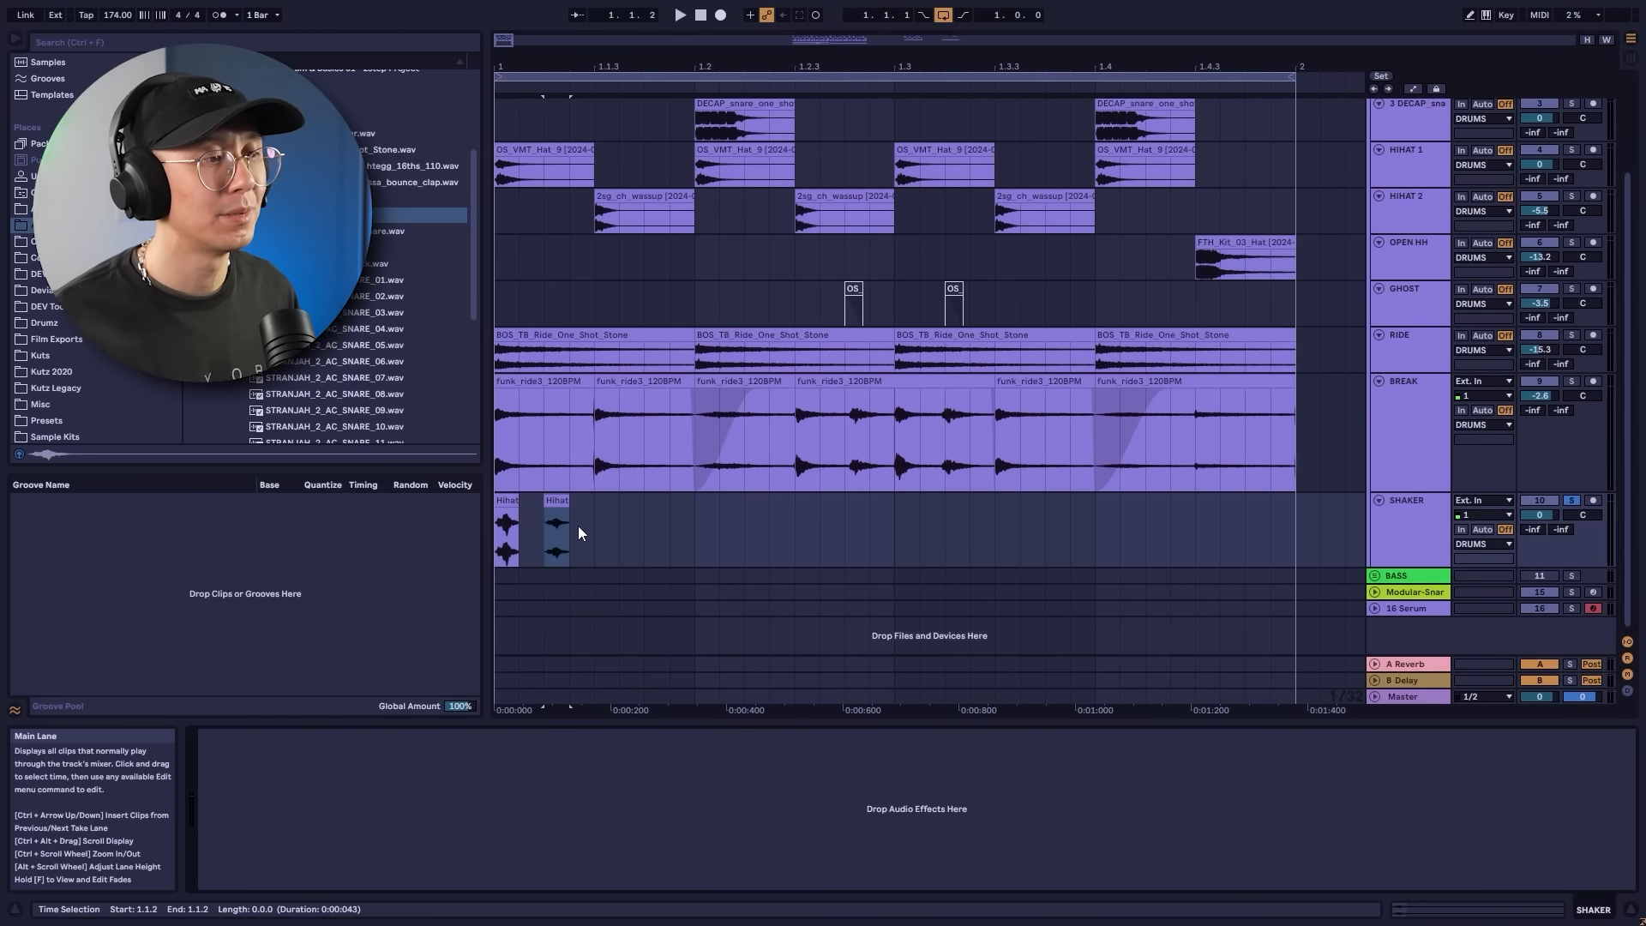
Duplicate the loud and quiet pair of shaker hits repeatedly until it fills the first bar.
left_click_drag(578, 527, 502, 528)
key("ctrl+d")
key("ctrl+d")
key("ctrl+d")
key("ctrl+d")
key("ctrl+d")
key("ctrl+d")
key("ctrl+d")
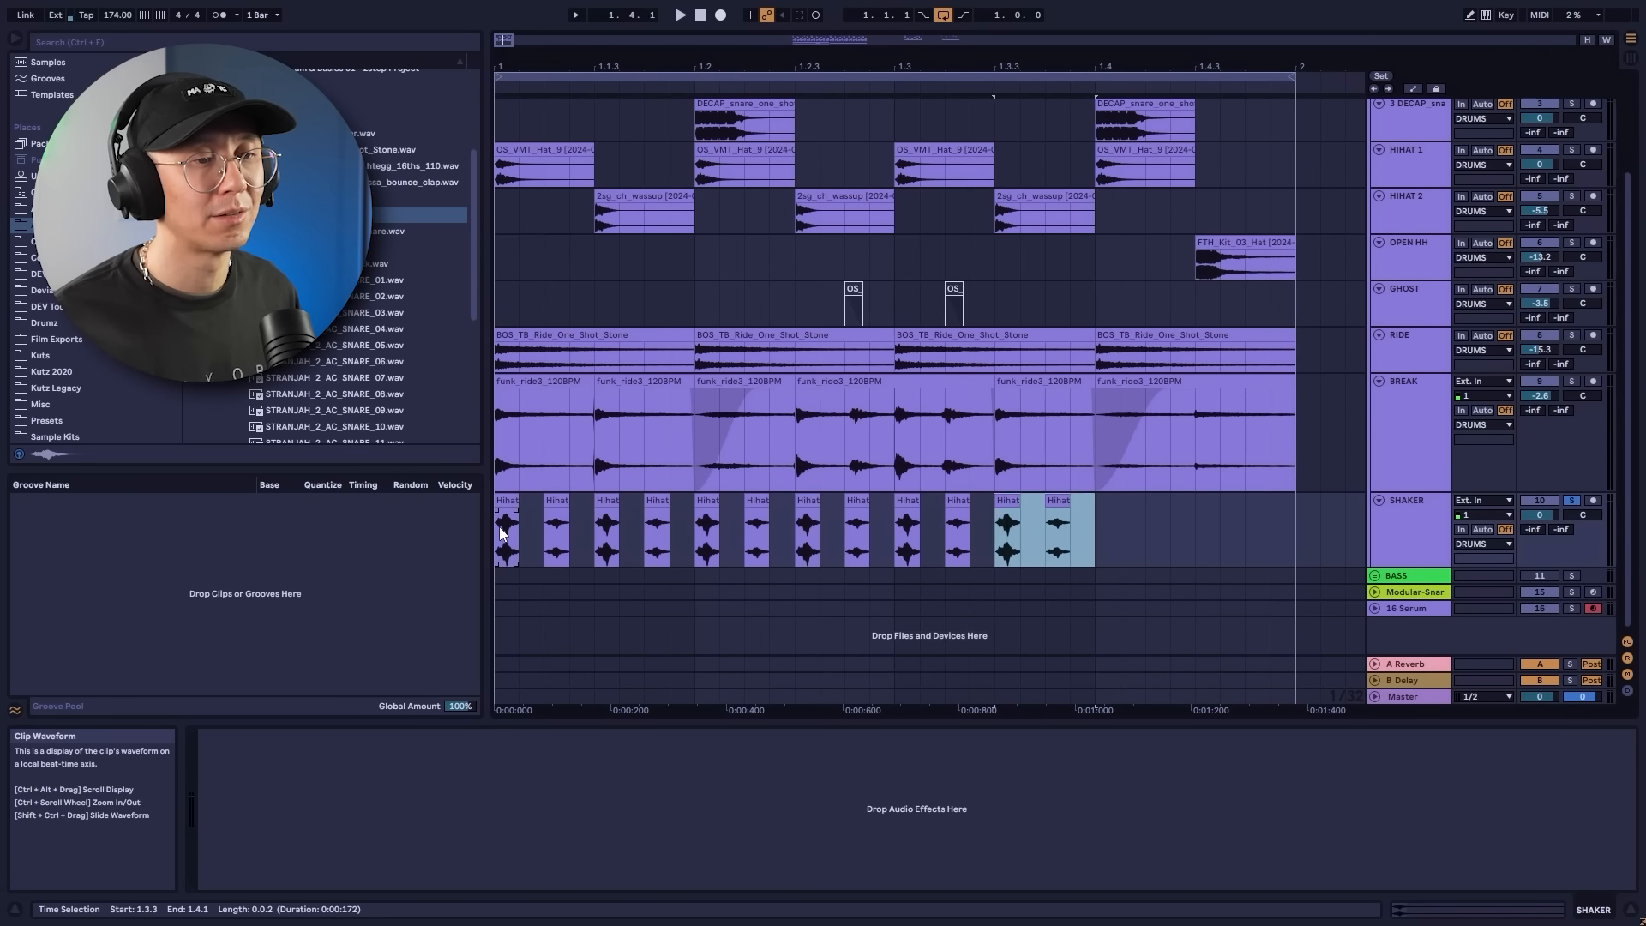
Unsolo the SHAKER track, lower its volume to -4.9 dB, and compare the playing mix with the track muted and unmuted.
left_click(506, 533)
key("space")
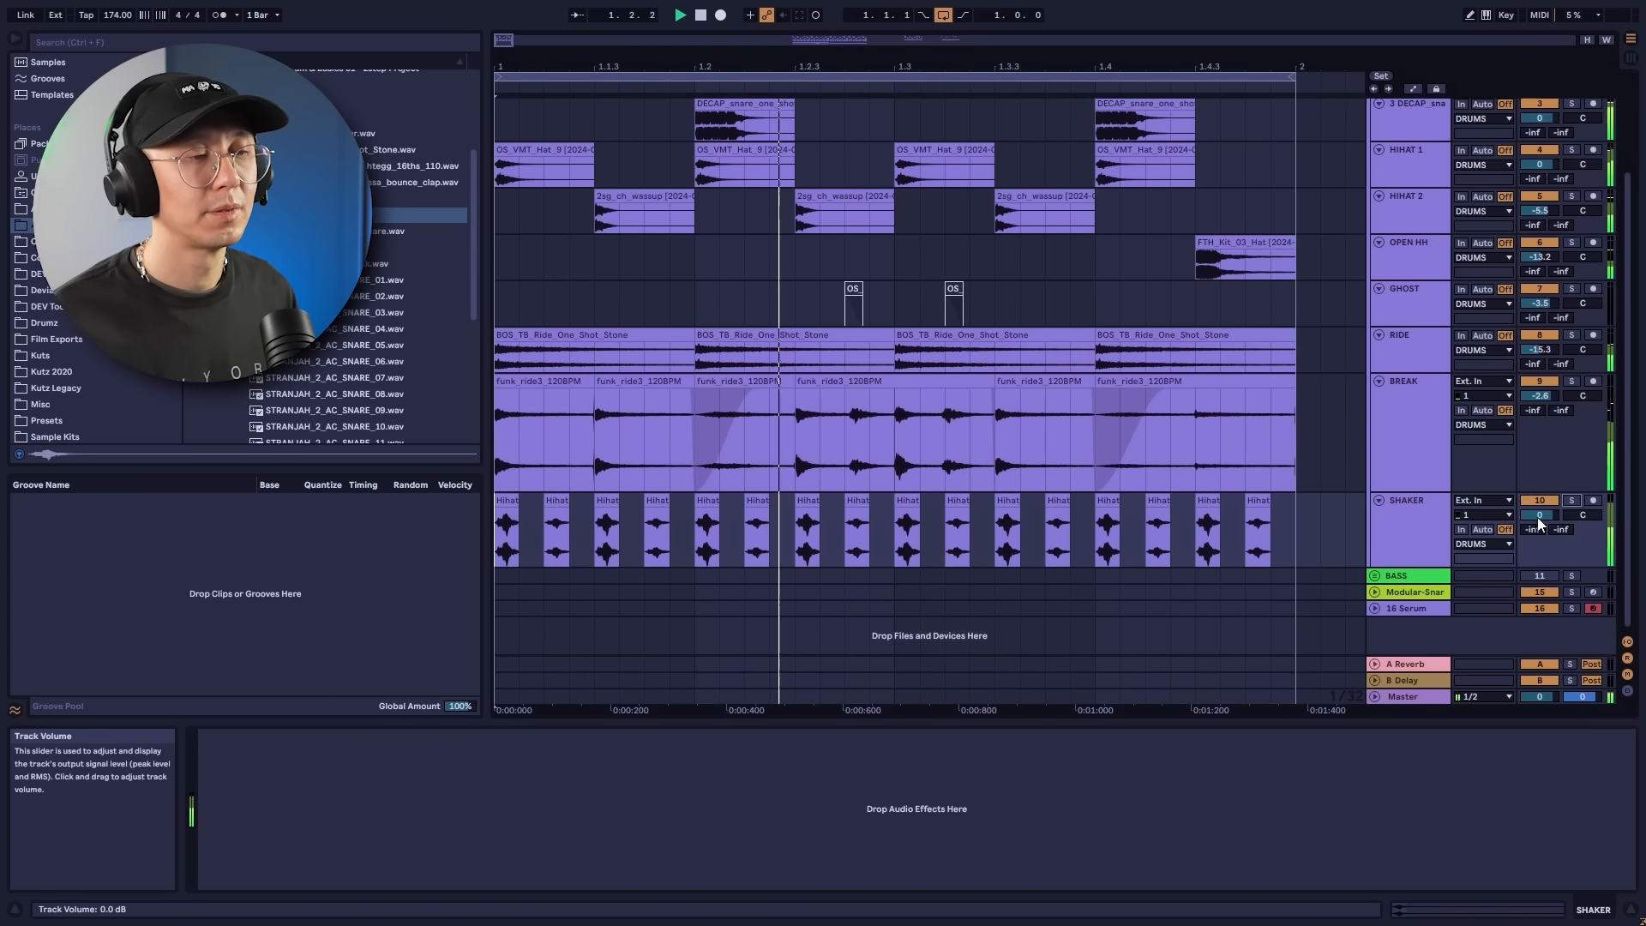
left_click_drag(1541, 511, 1542, 536)
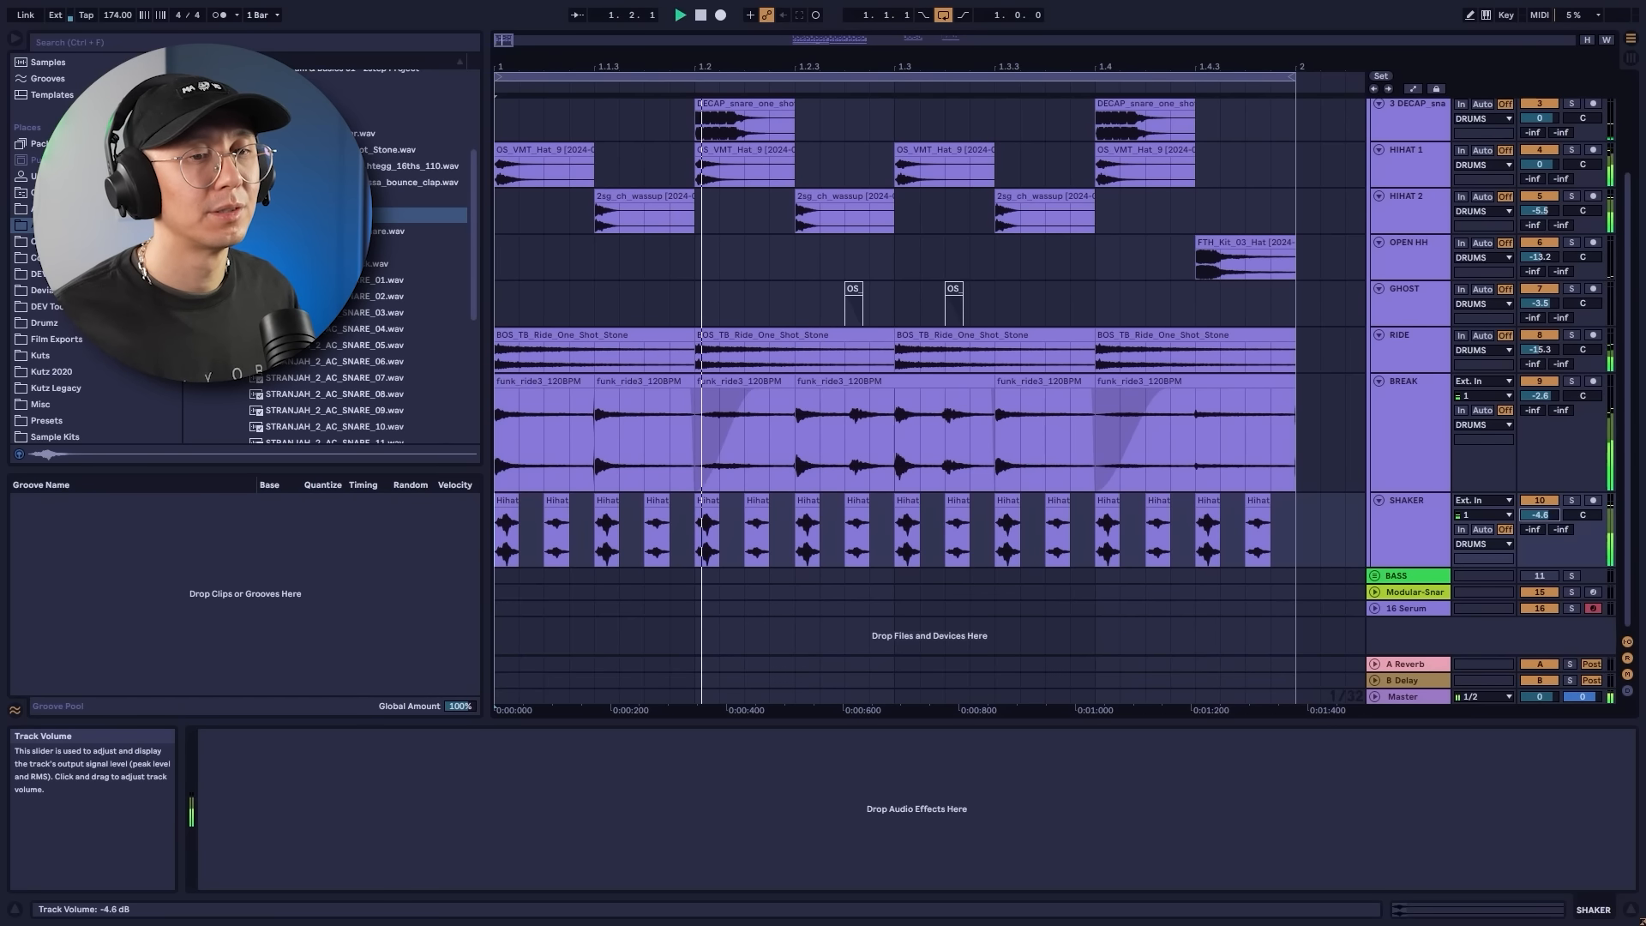
left_click(1540, 501)
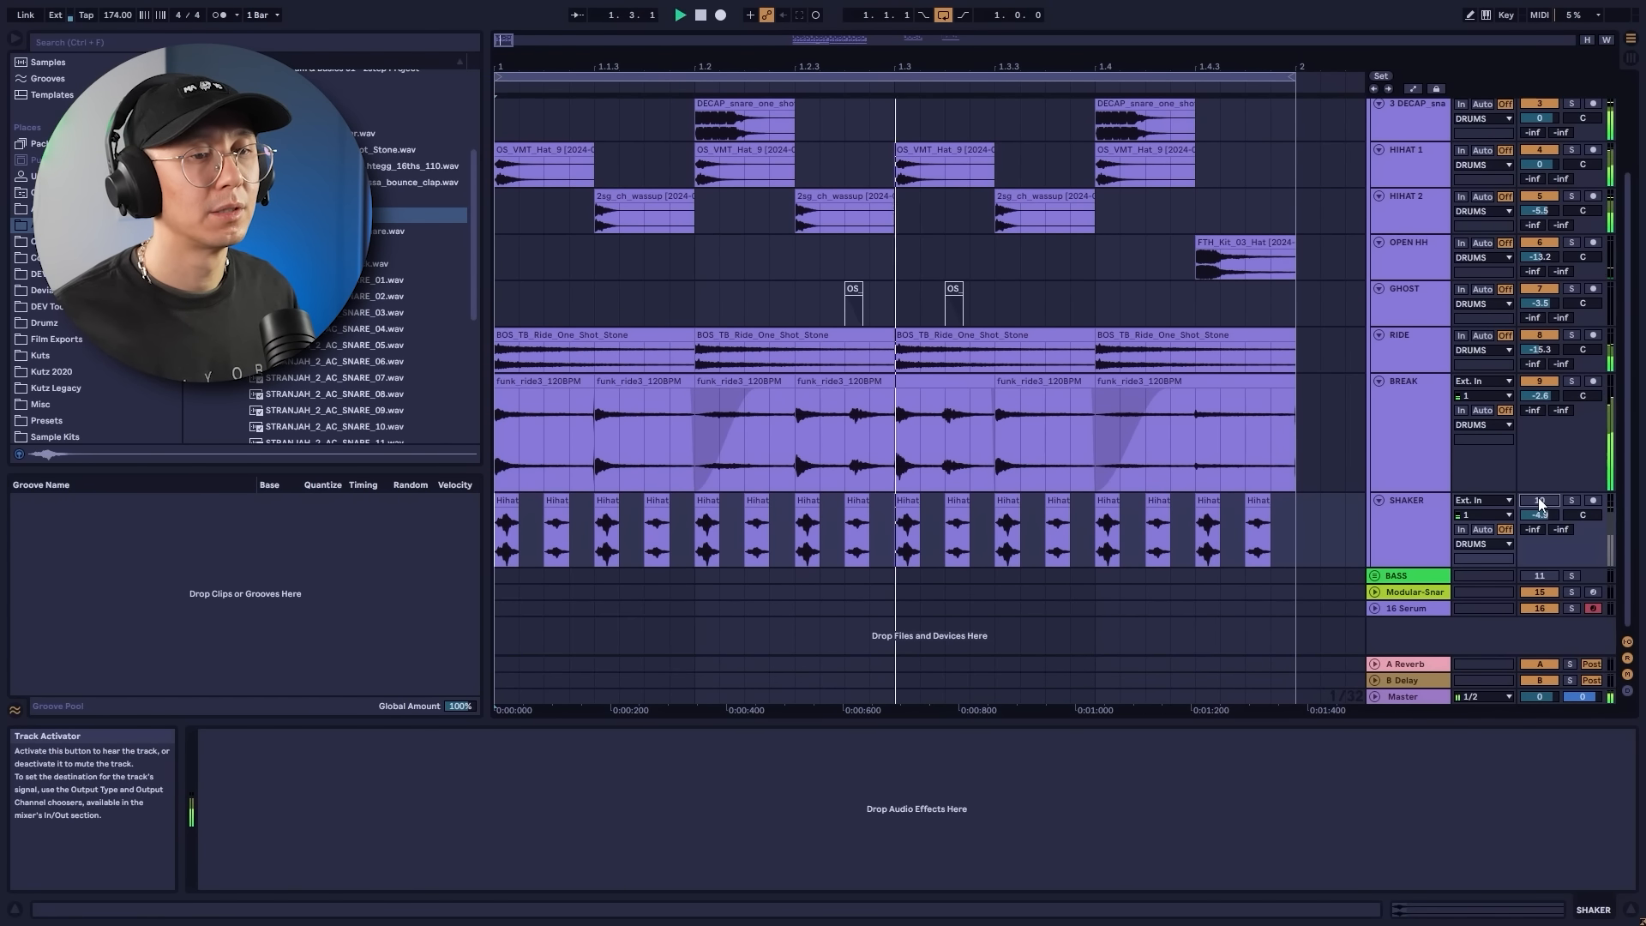
left_click(1540, 502)
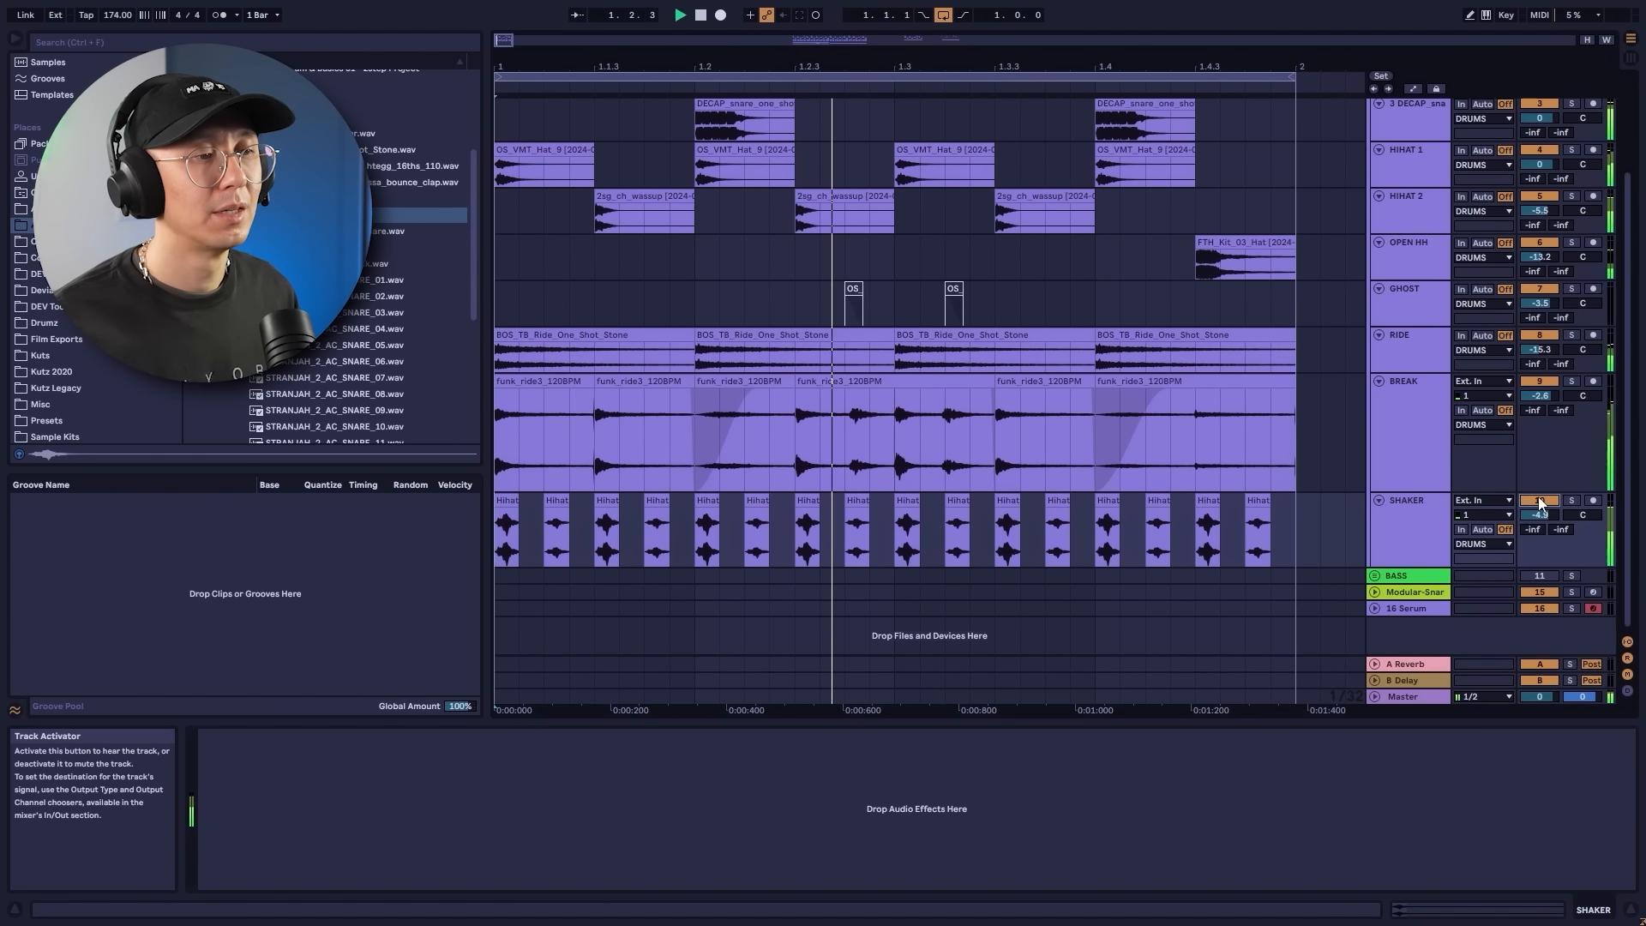
key("space")
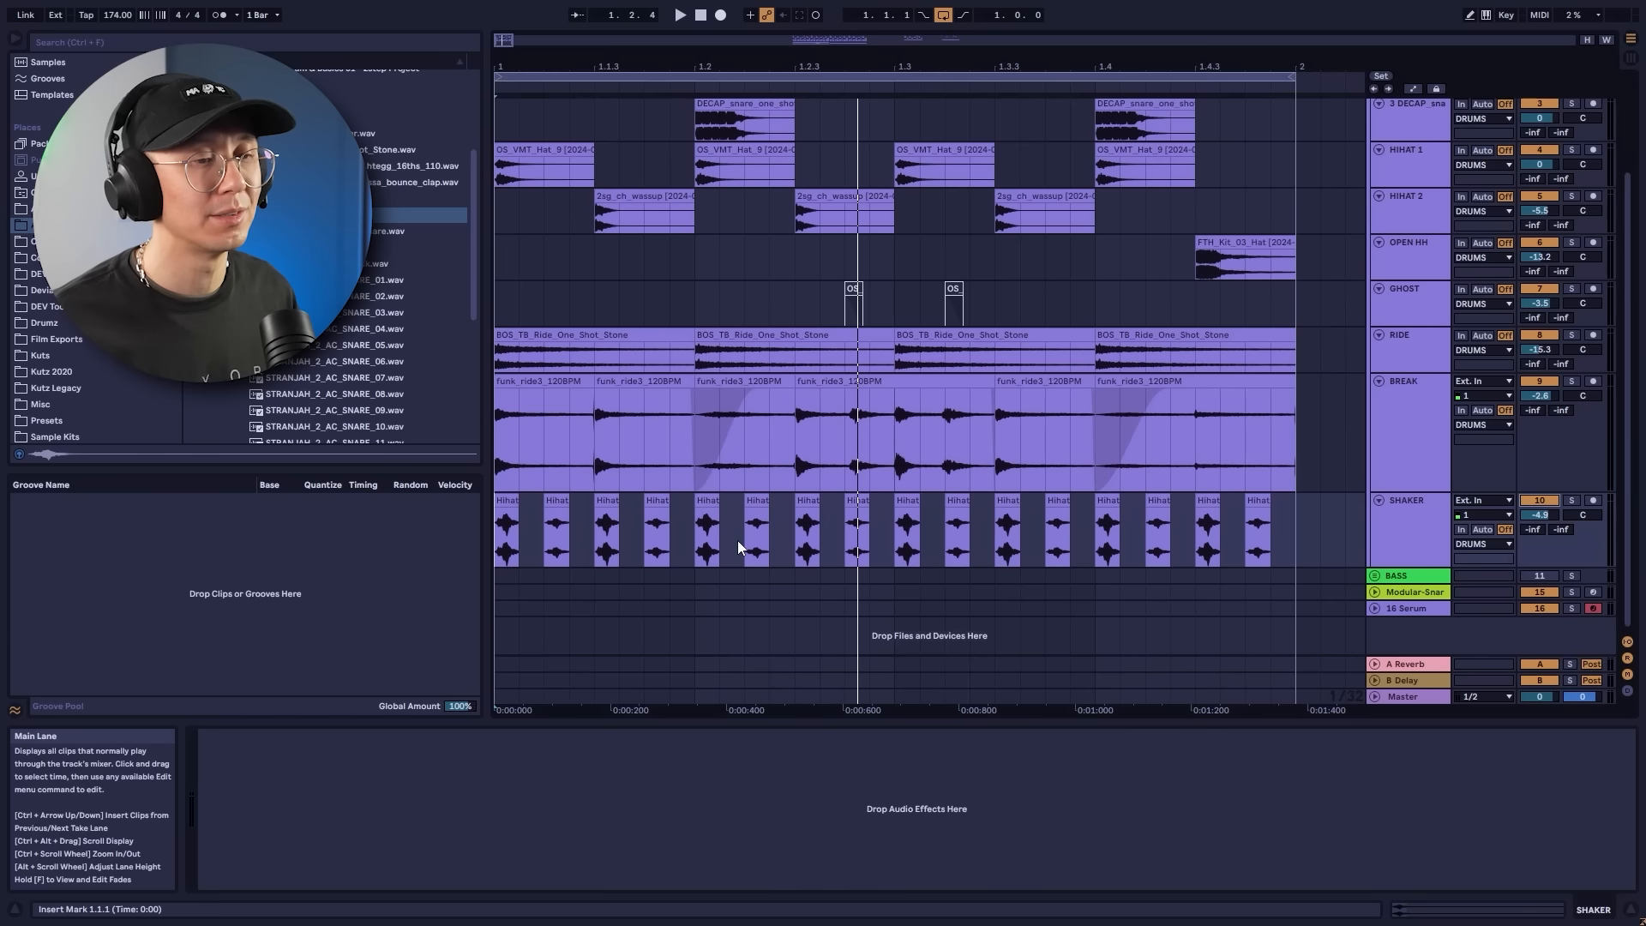
Cut the first two shaker hits, at 1.1.1 and 1.1.2, to half their current length.
left_click(508, 532)
left_click(559, 535)
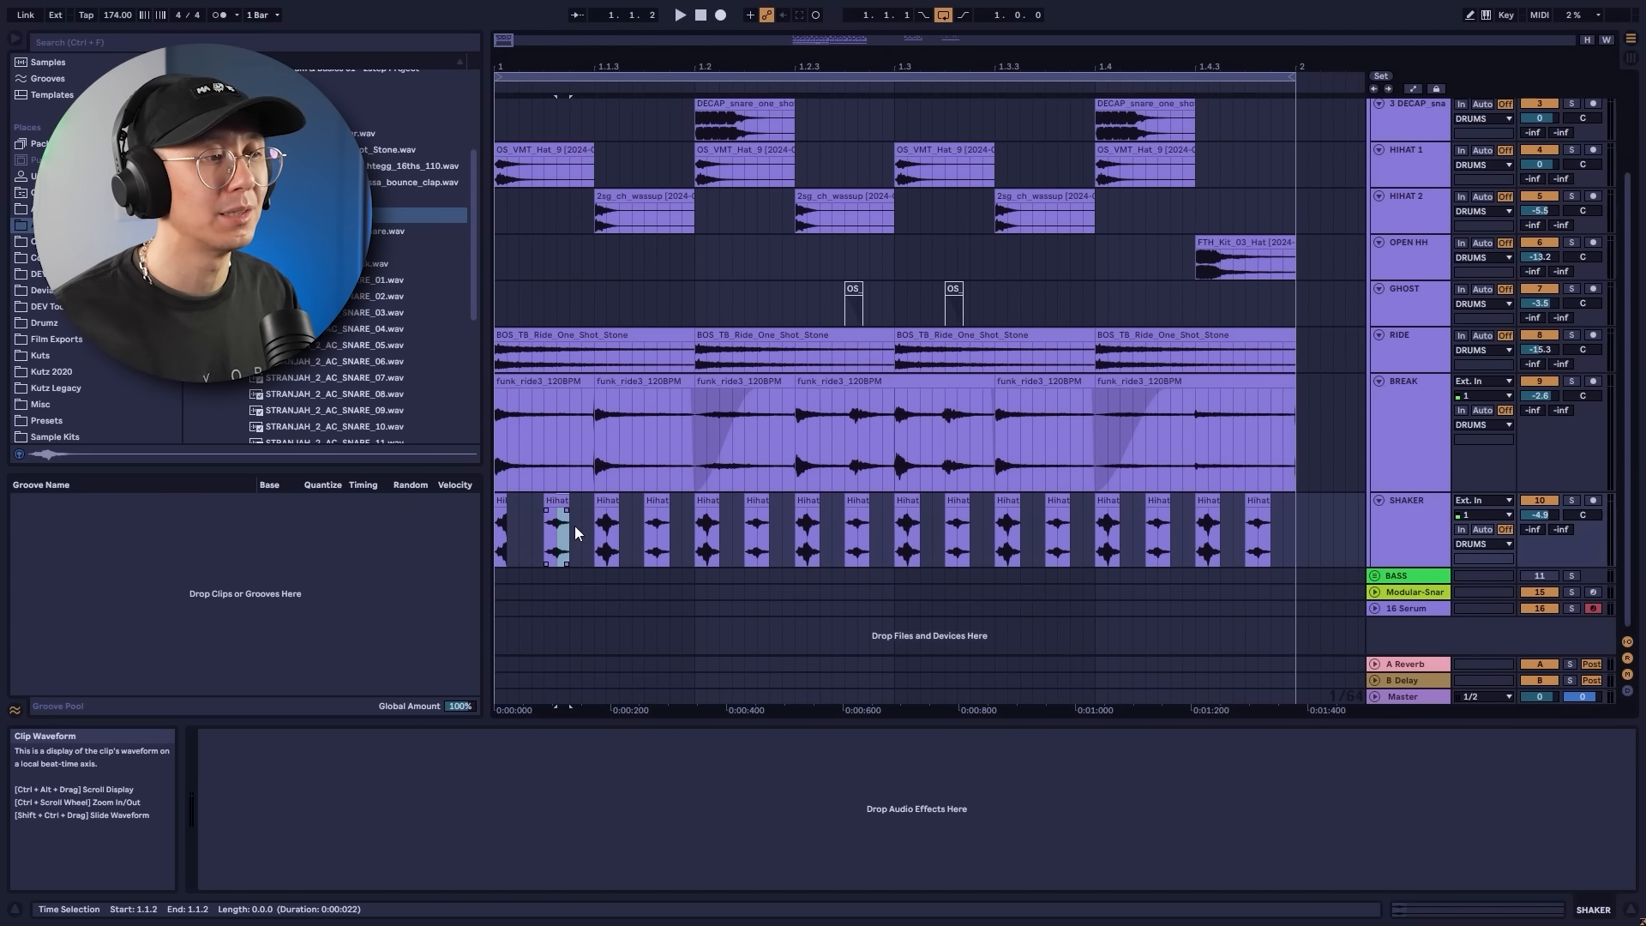
left_click_drag(514, 66, 516, 163)
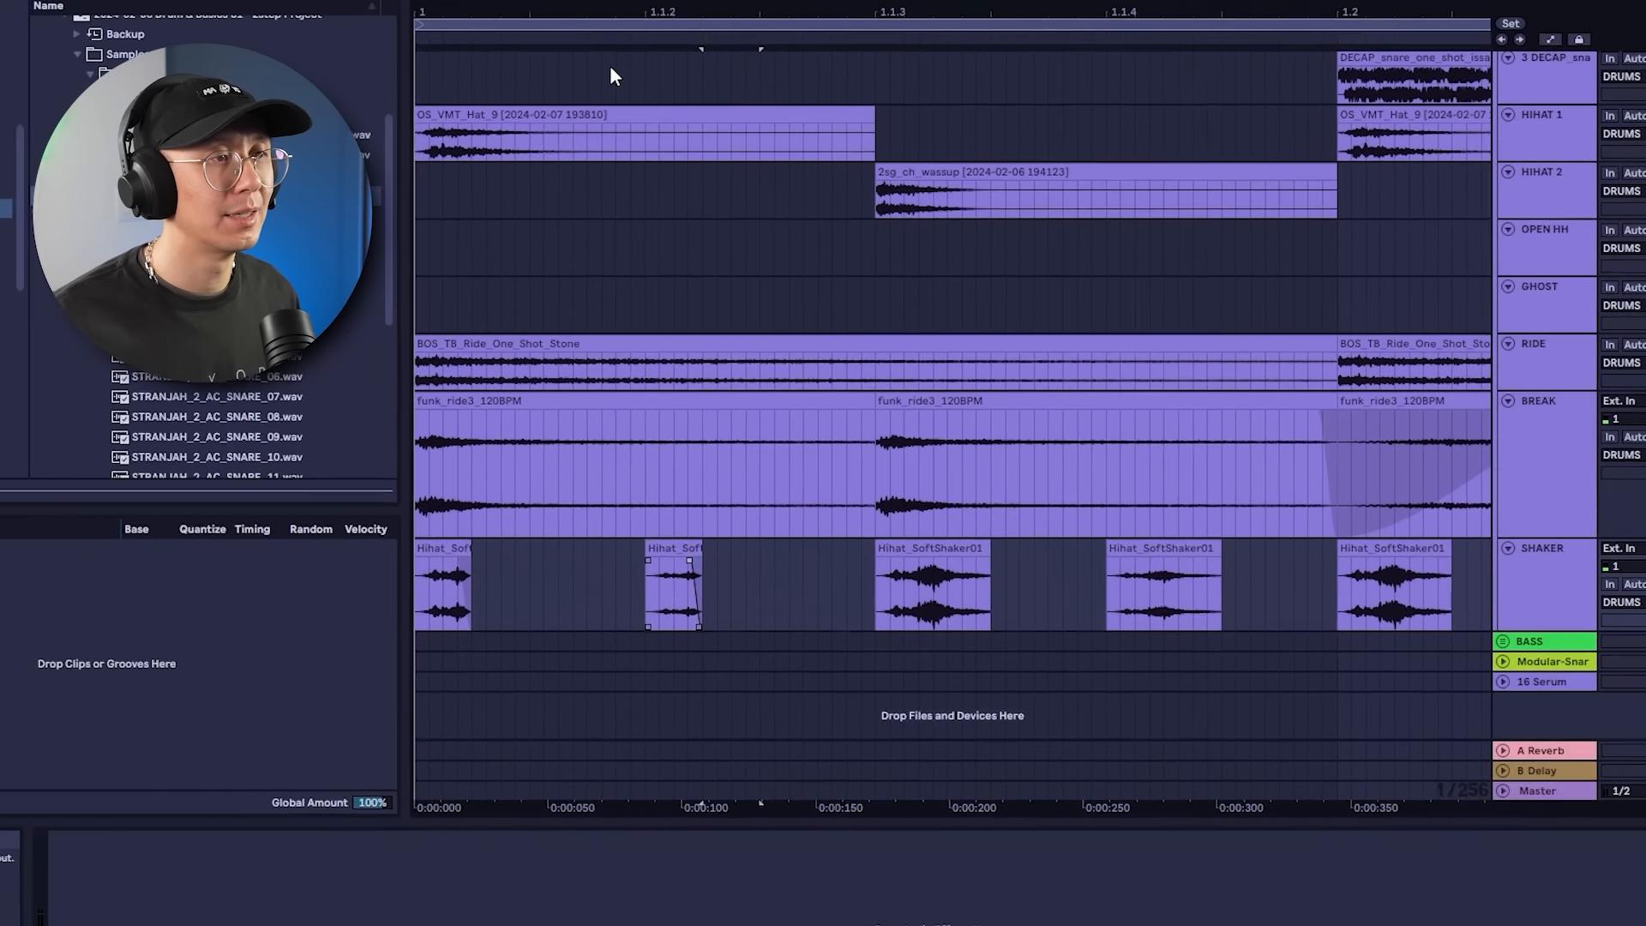
left_click_drag(617, 66, 617, 12)
Delete the longer shaker hits in the rest of the bar and fill it with duplicates of the shortened pair.
left_click_drag(1174, 516, 478, 517)
key("Delete")
key("ctrl+d")
key("ctrl+d")
key("ctrl+d")
key("ctrl+d")
key("ctrl+d")
key("ctrl+d")
key("ctrl+d")
Play the loop from the start and raise the SHAKER track's volume to -2.9 dB.
left_click(495, 93)
key("space")
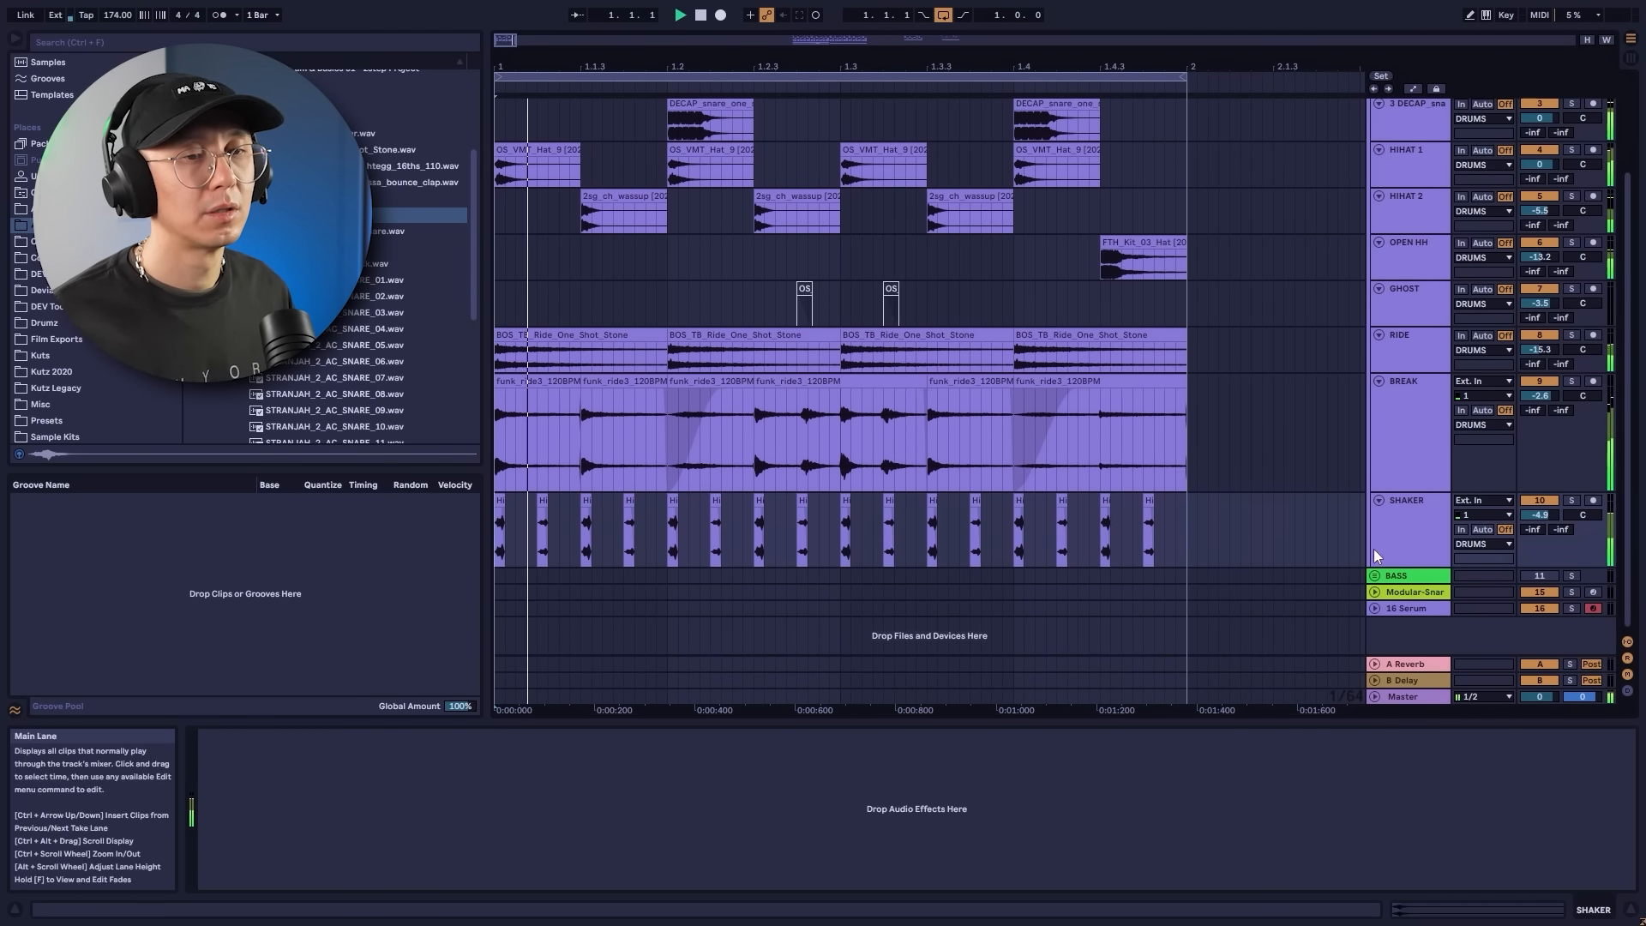
left_click_drag(1540, 515, 1540, 497)
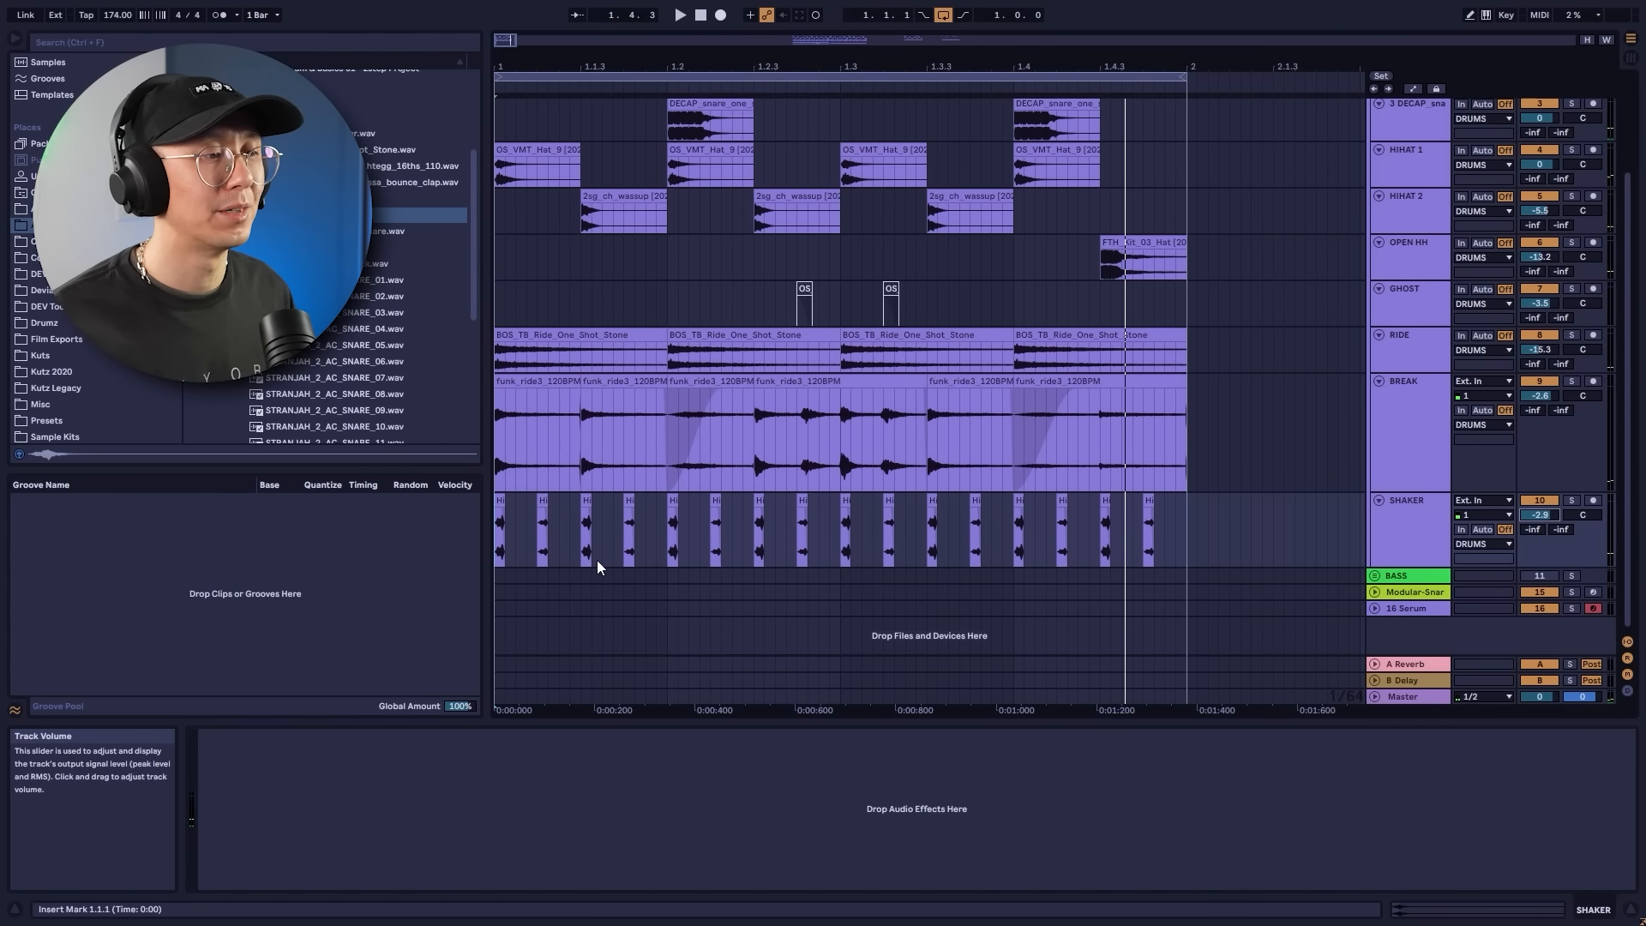
key("space")
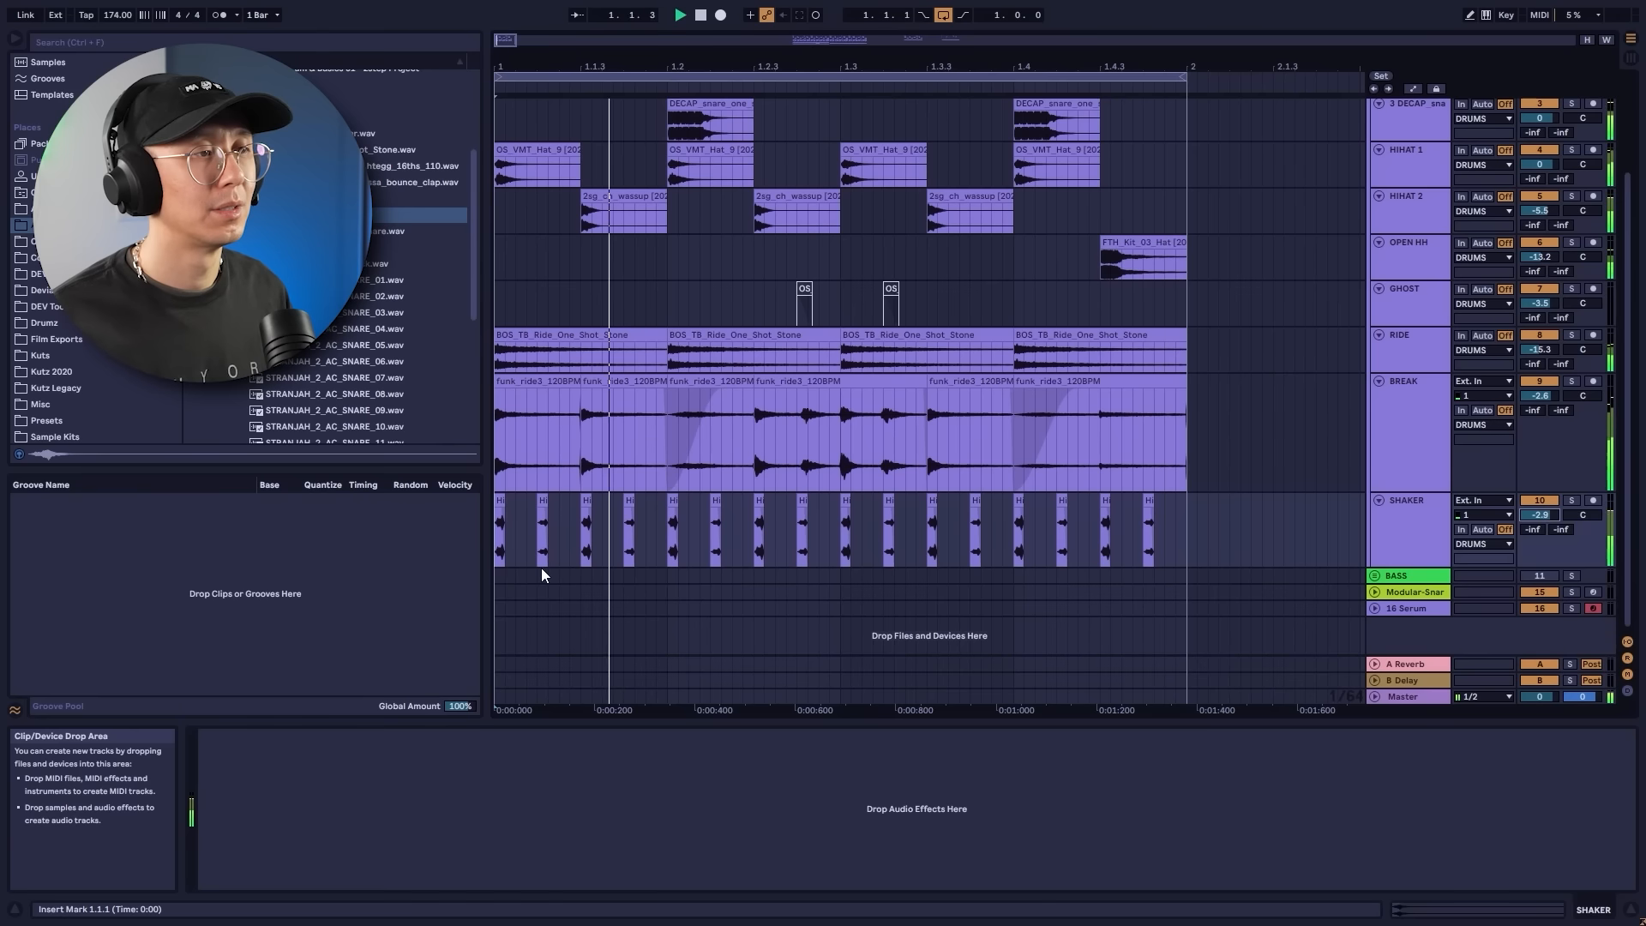
key("space")
Review the HIHAT 1, HIHAT 2 and OPEN HH clips across the first bar and play the loop.
left_click(1169, 312)
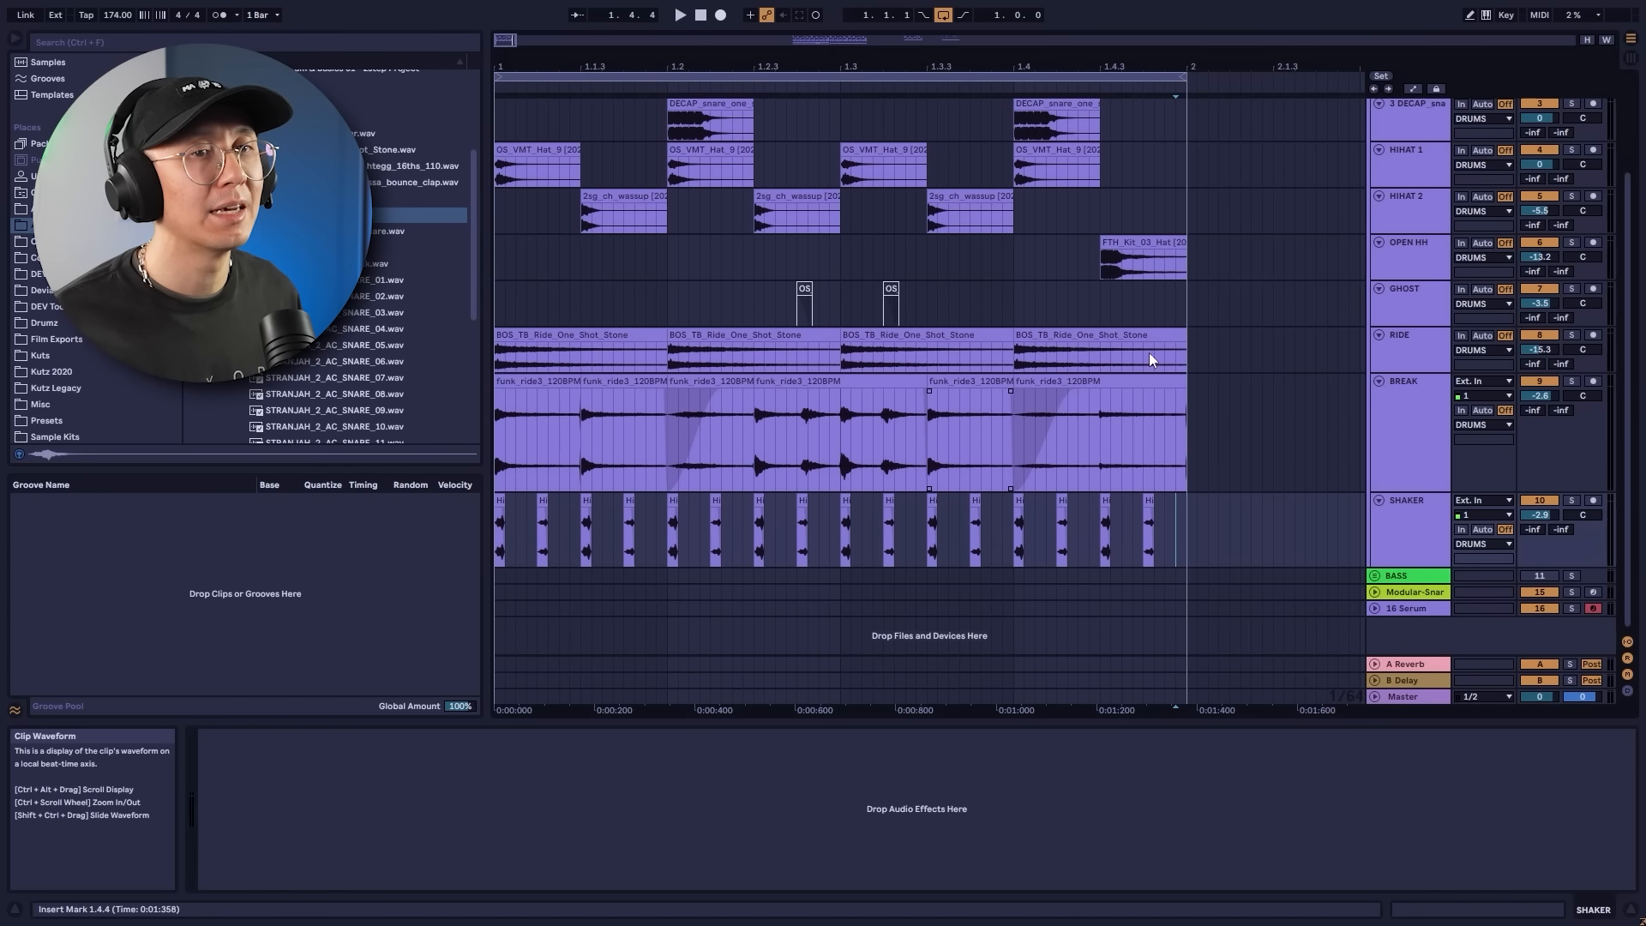
left_click(500, 294)
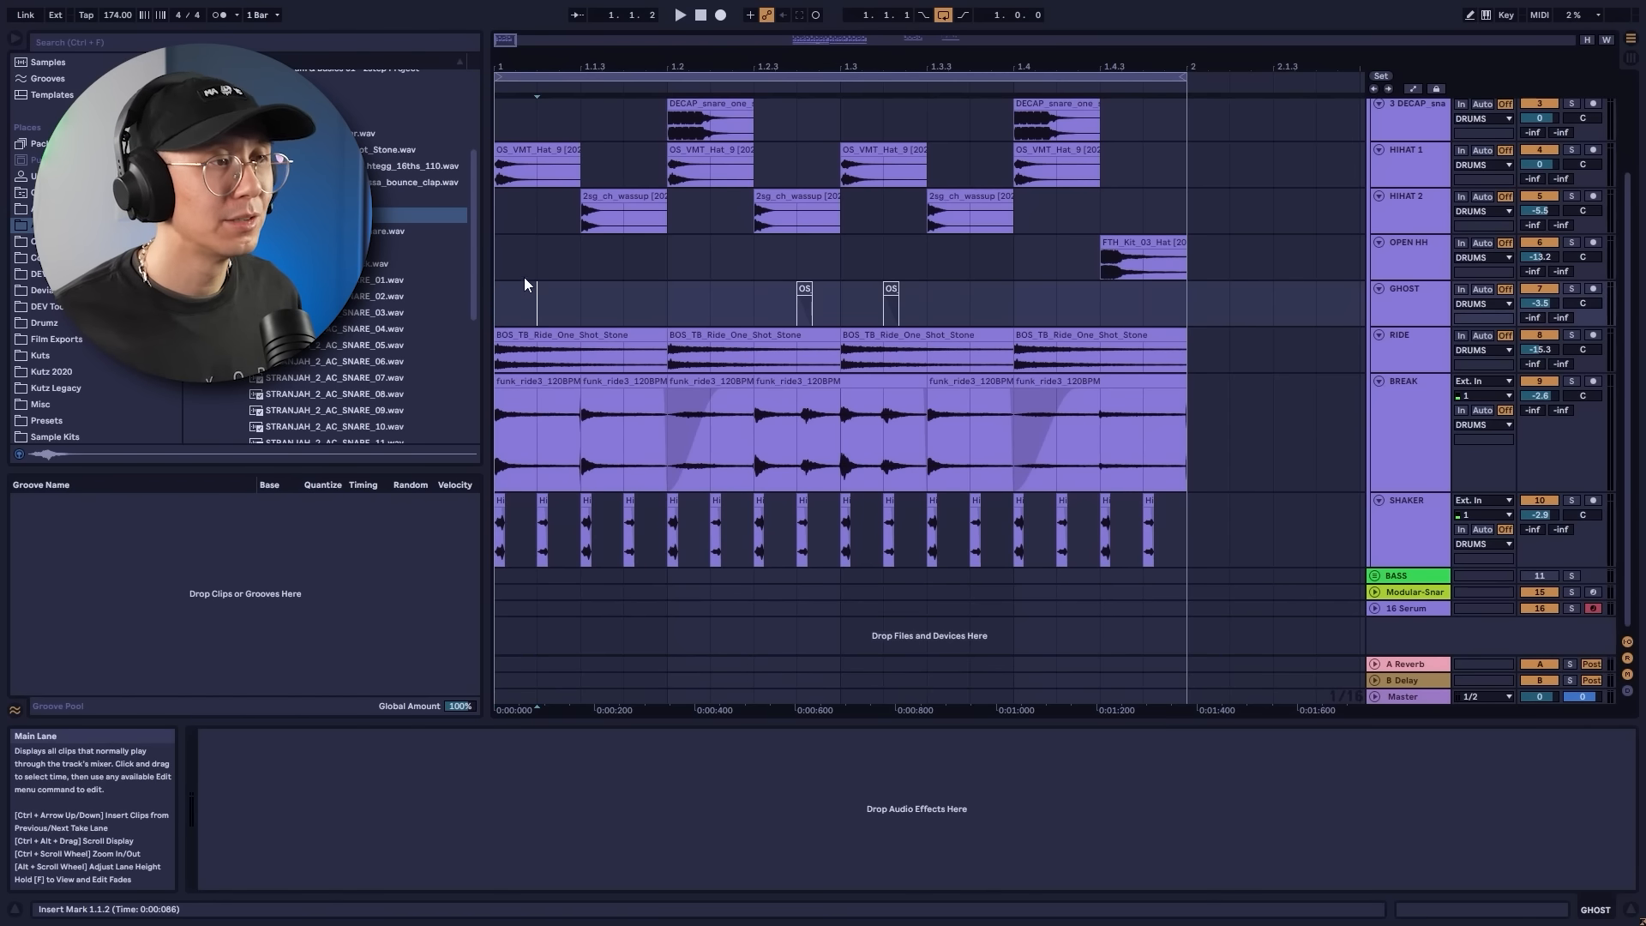
left_click_drag(1155, 175, 485, 234)
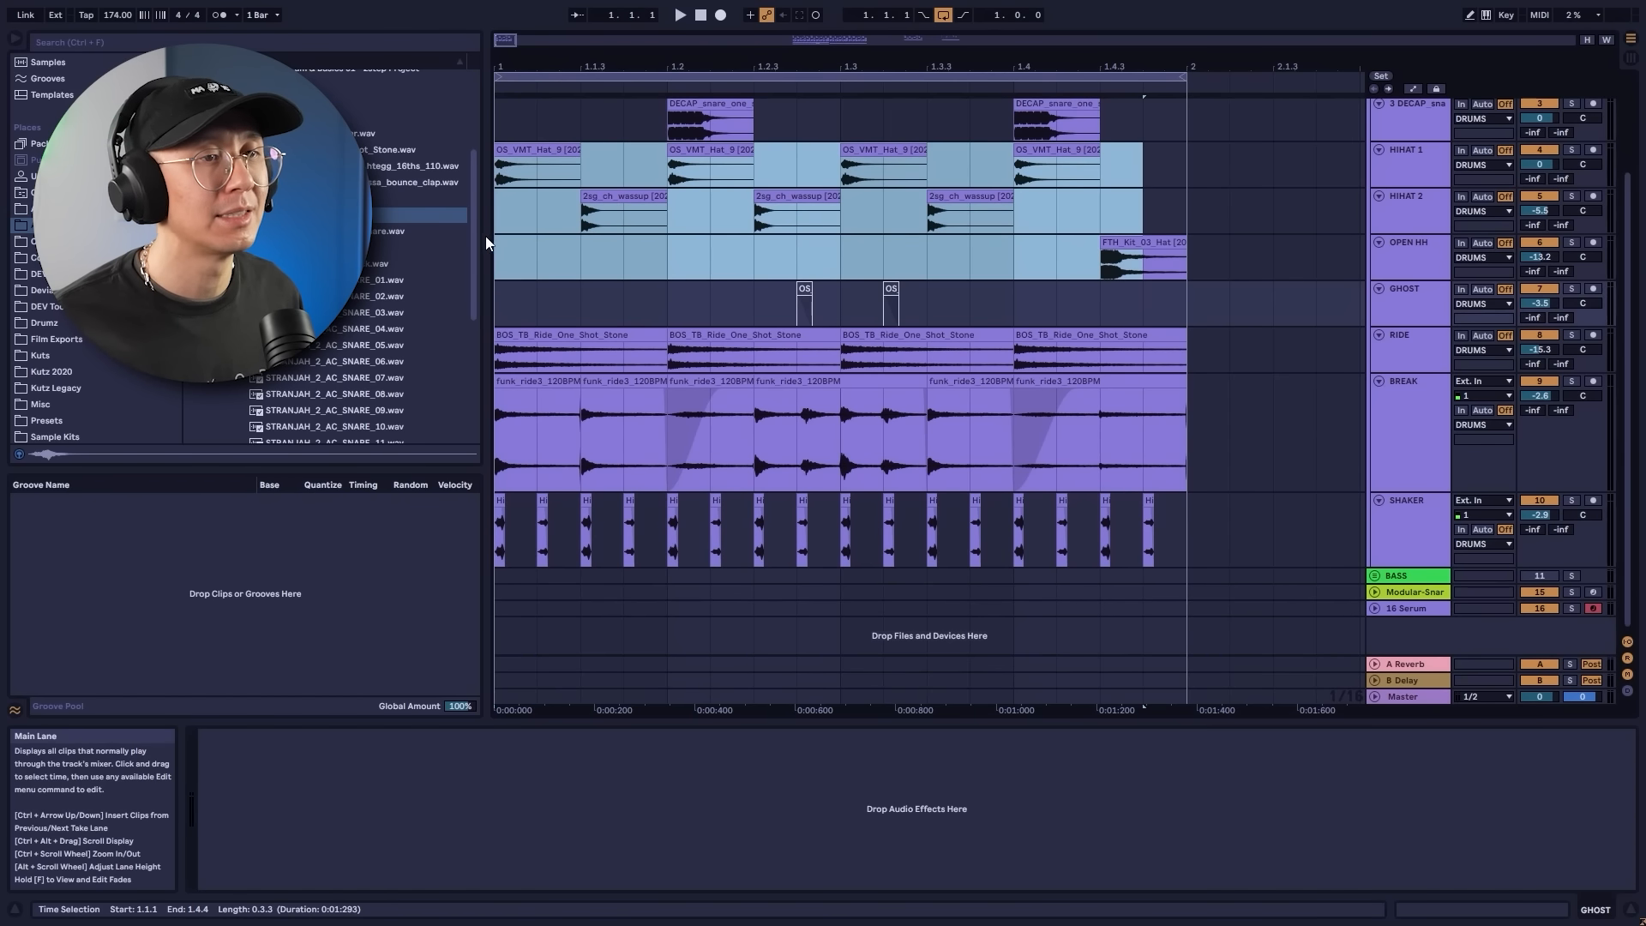
left_click_drag(1181, 167, 450, 247)
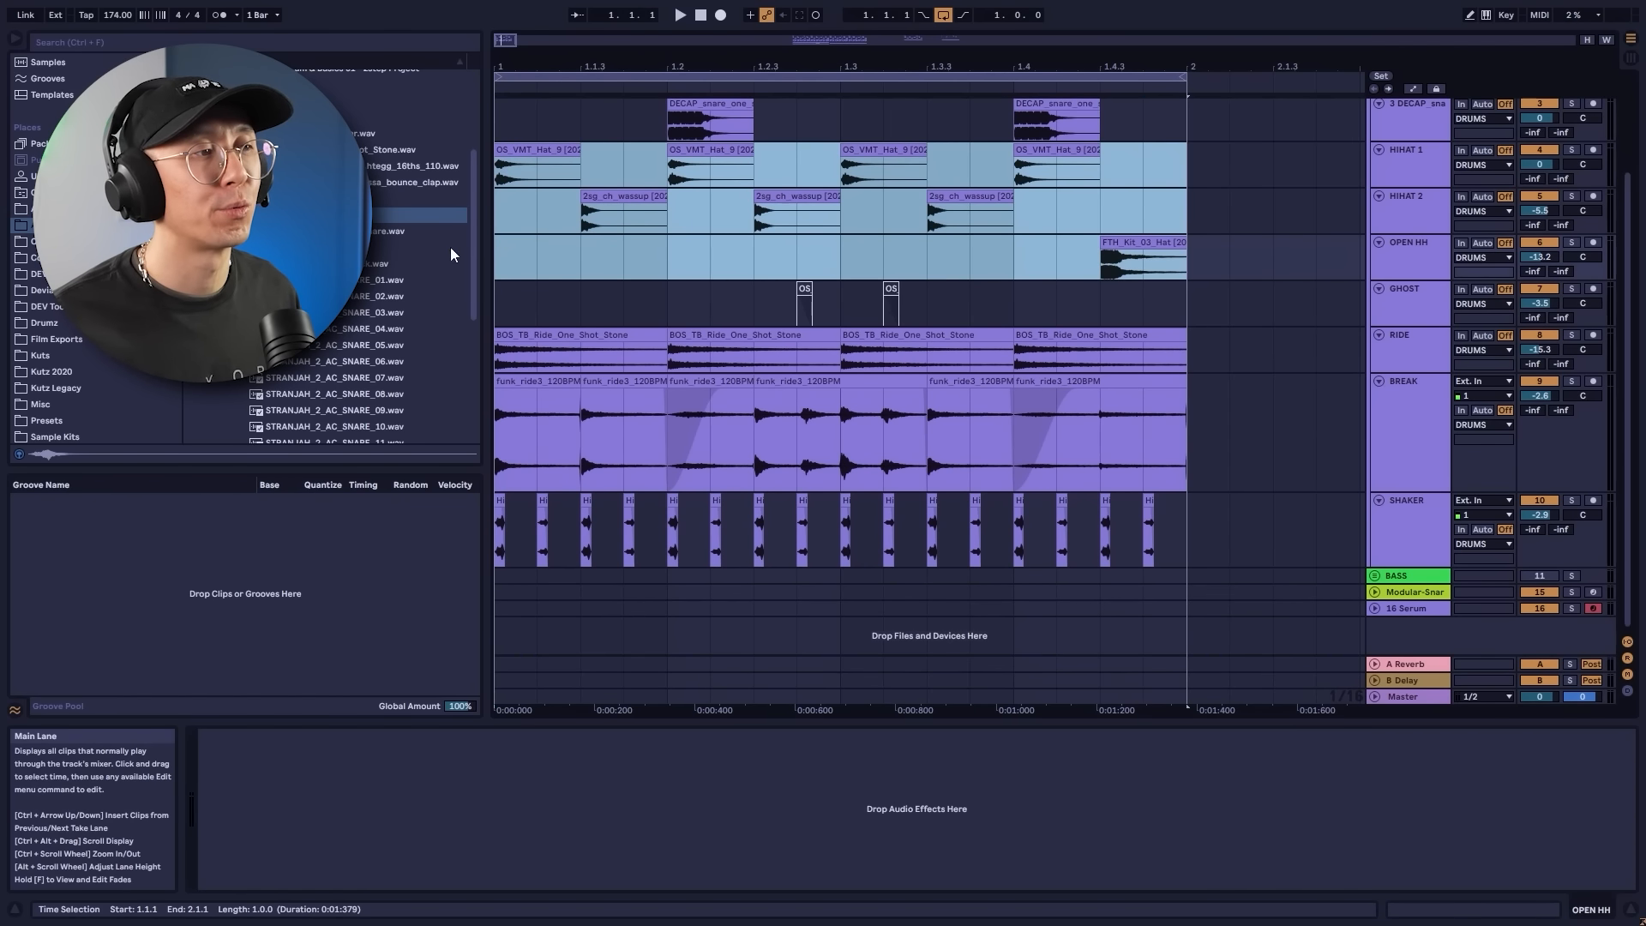
left_click(521, 228)
key("space")
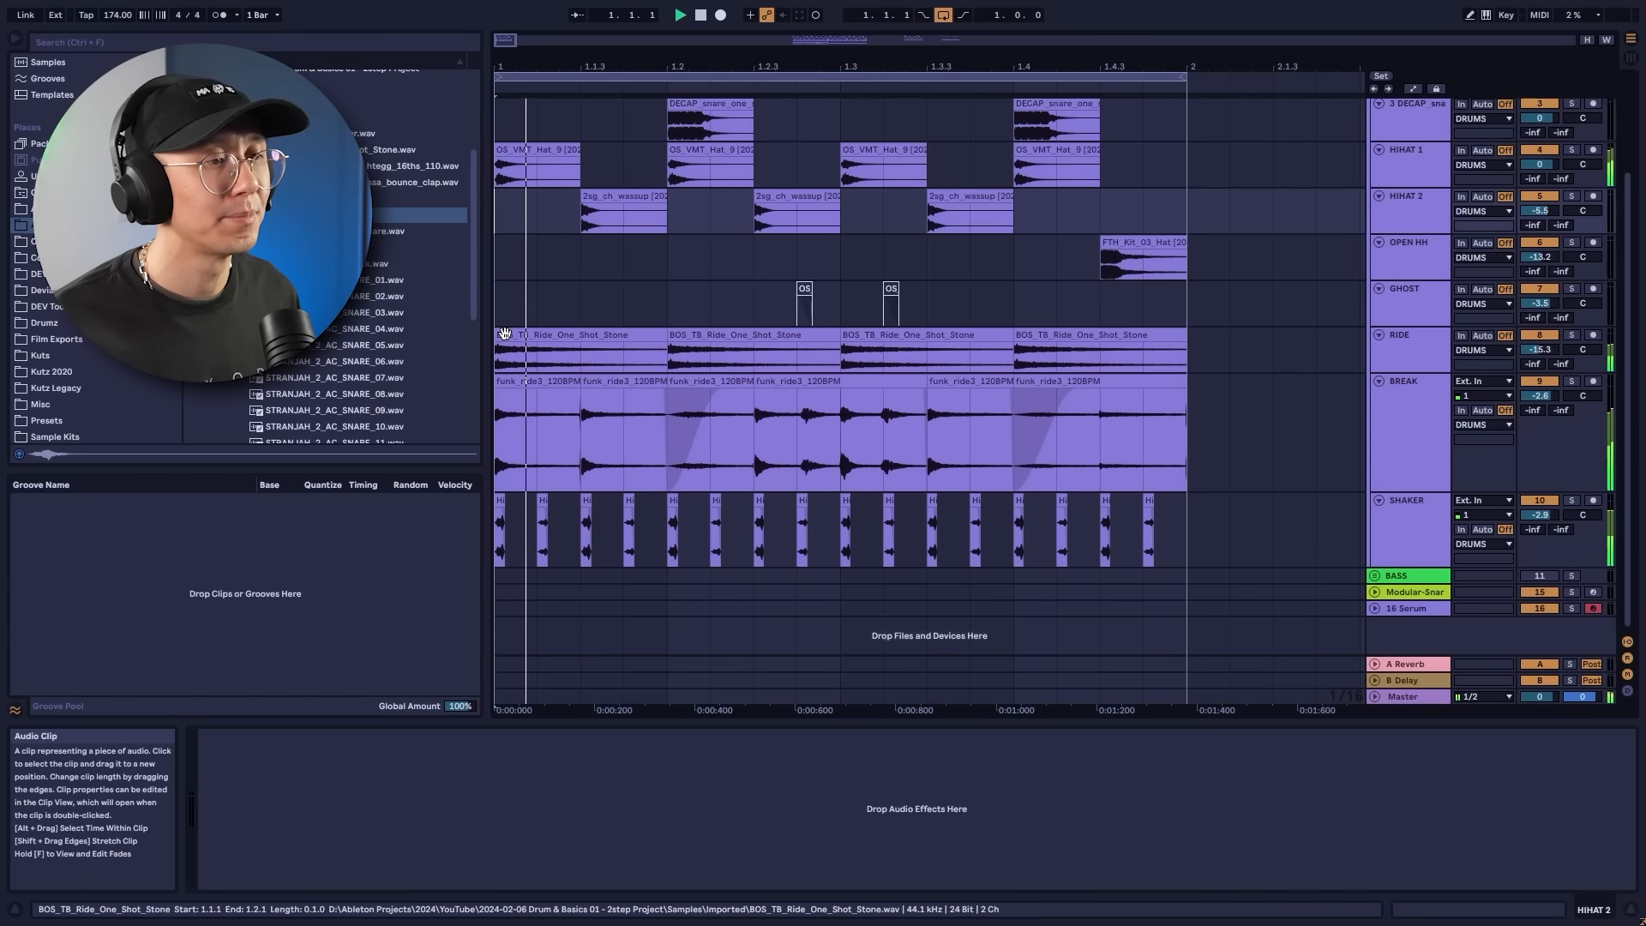
key("space")
Pan the SHAKER track to 12L, trying 10L and 30L while the loop plays.
left_click_drag(1170, 533, 471, 533)
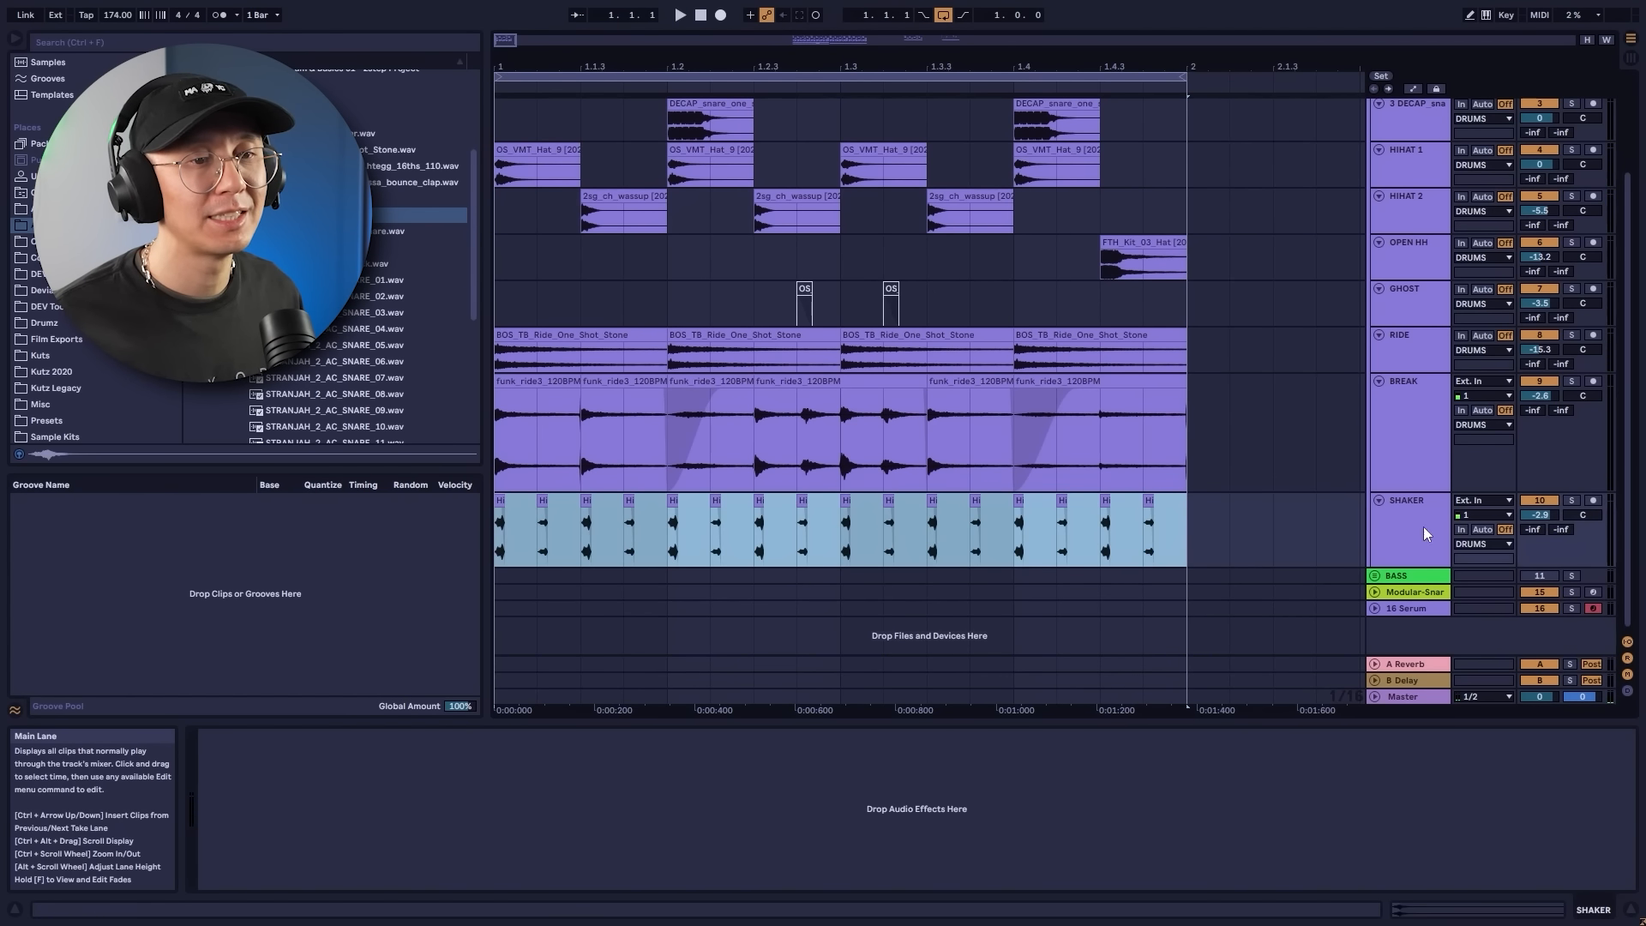
left_click_drag(1581, 516, 1578, 555)
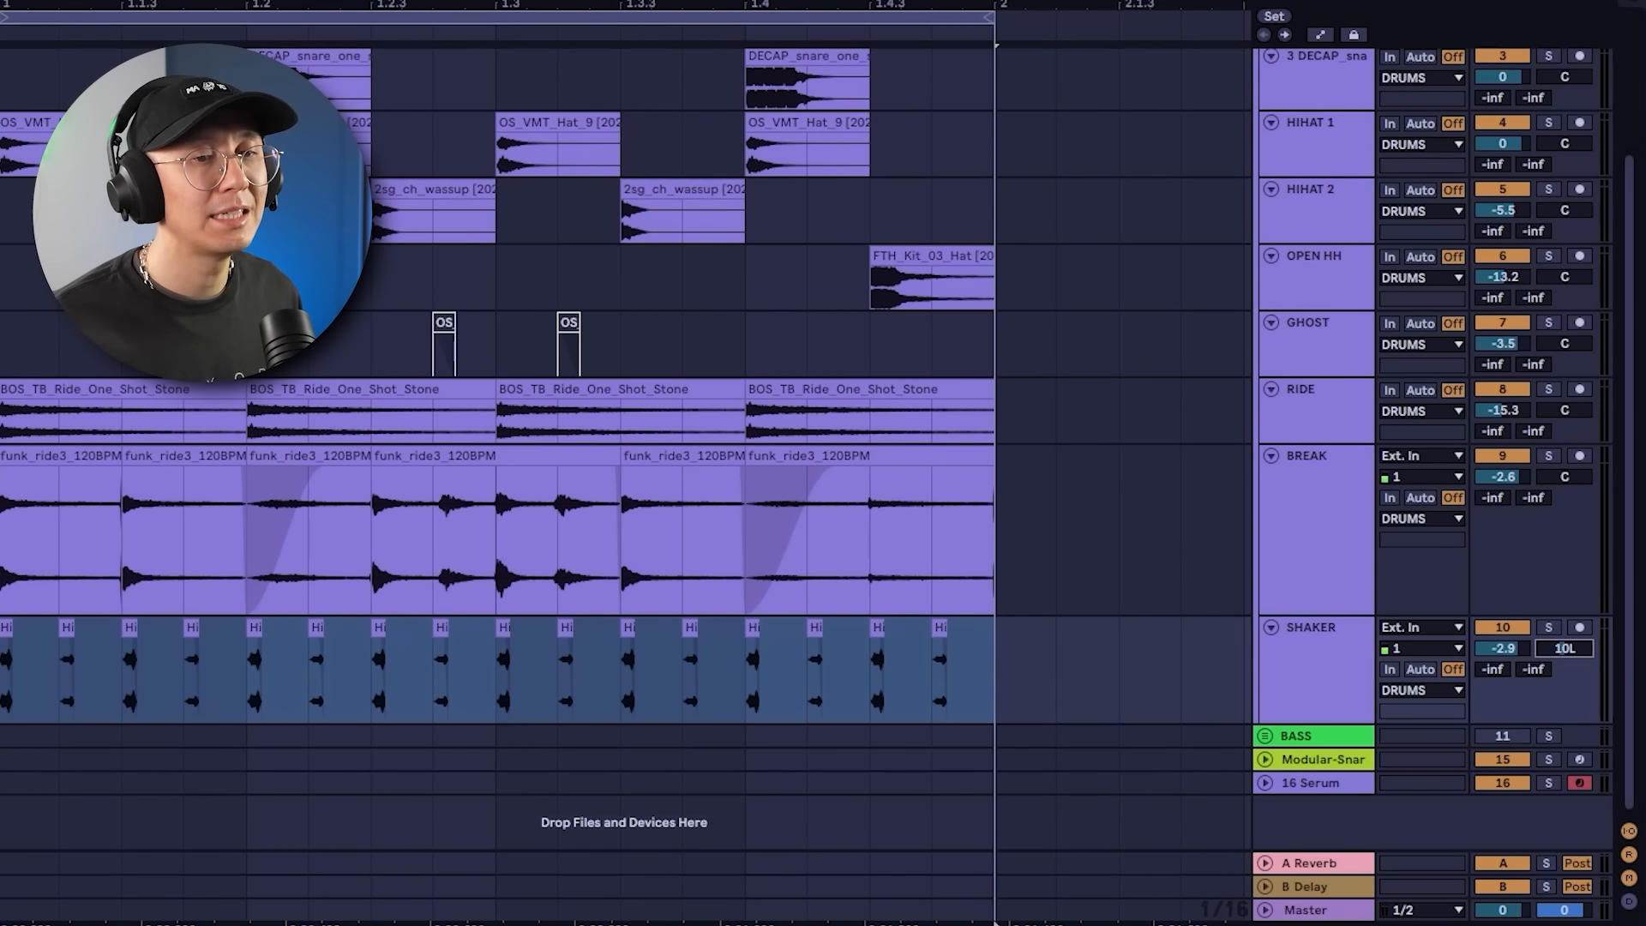
key("space")
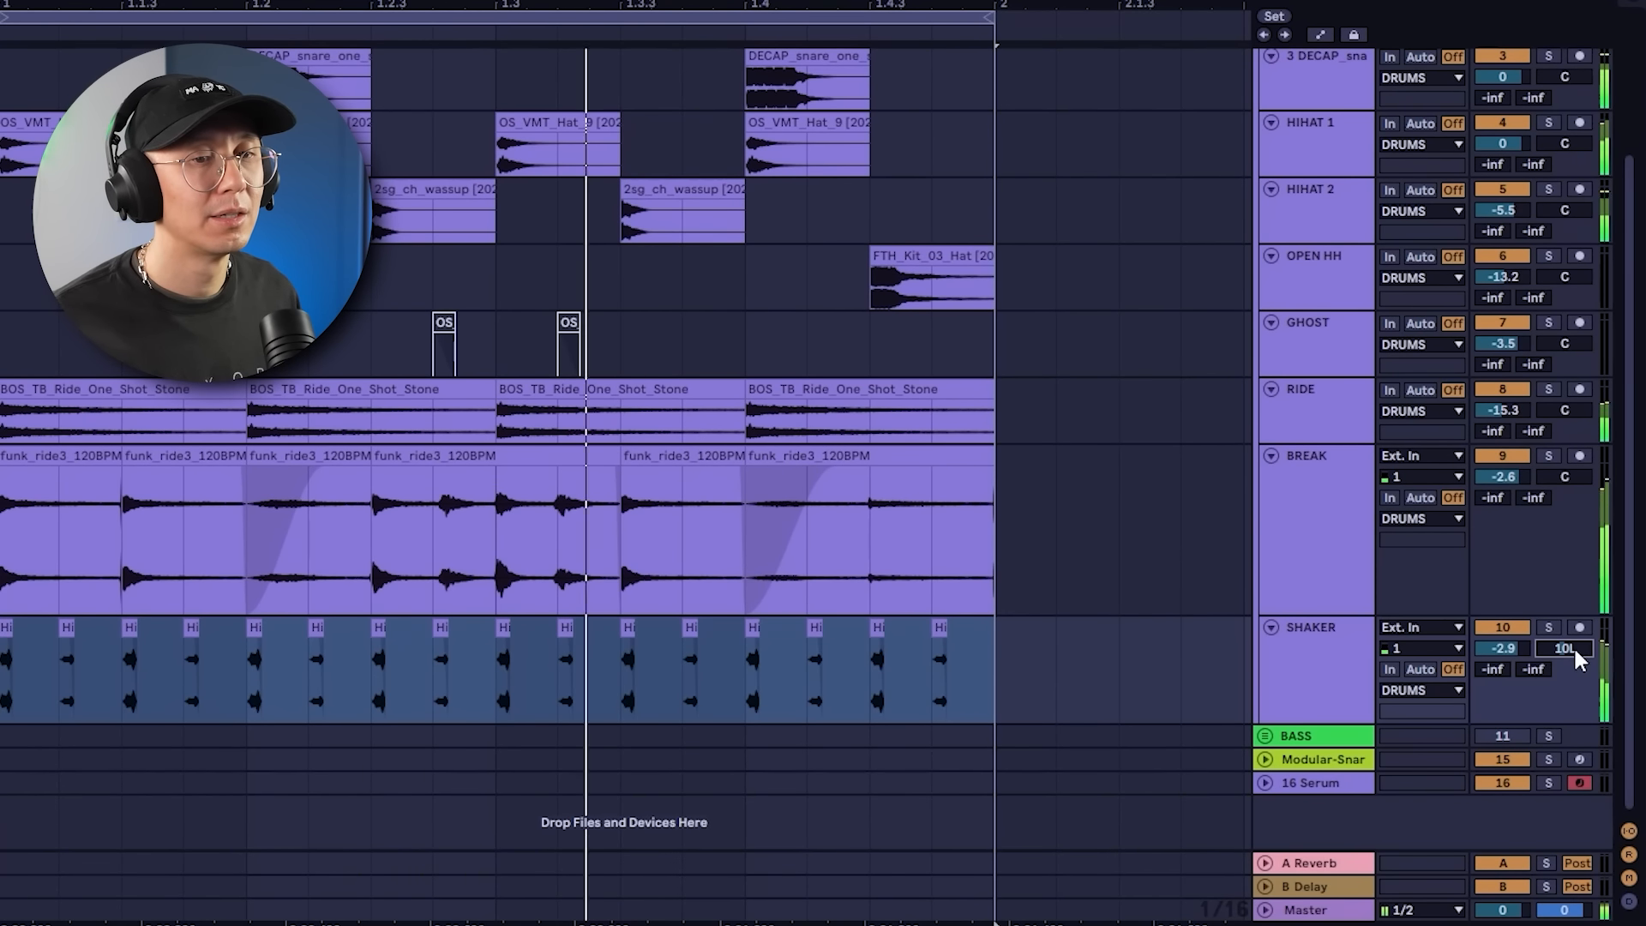
left_click_drag(1578, 652, 1578, 665)
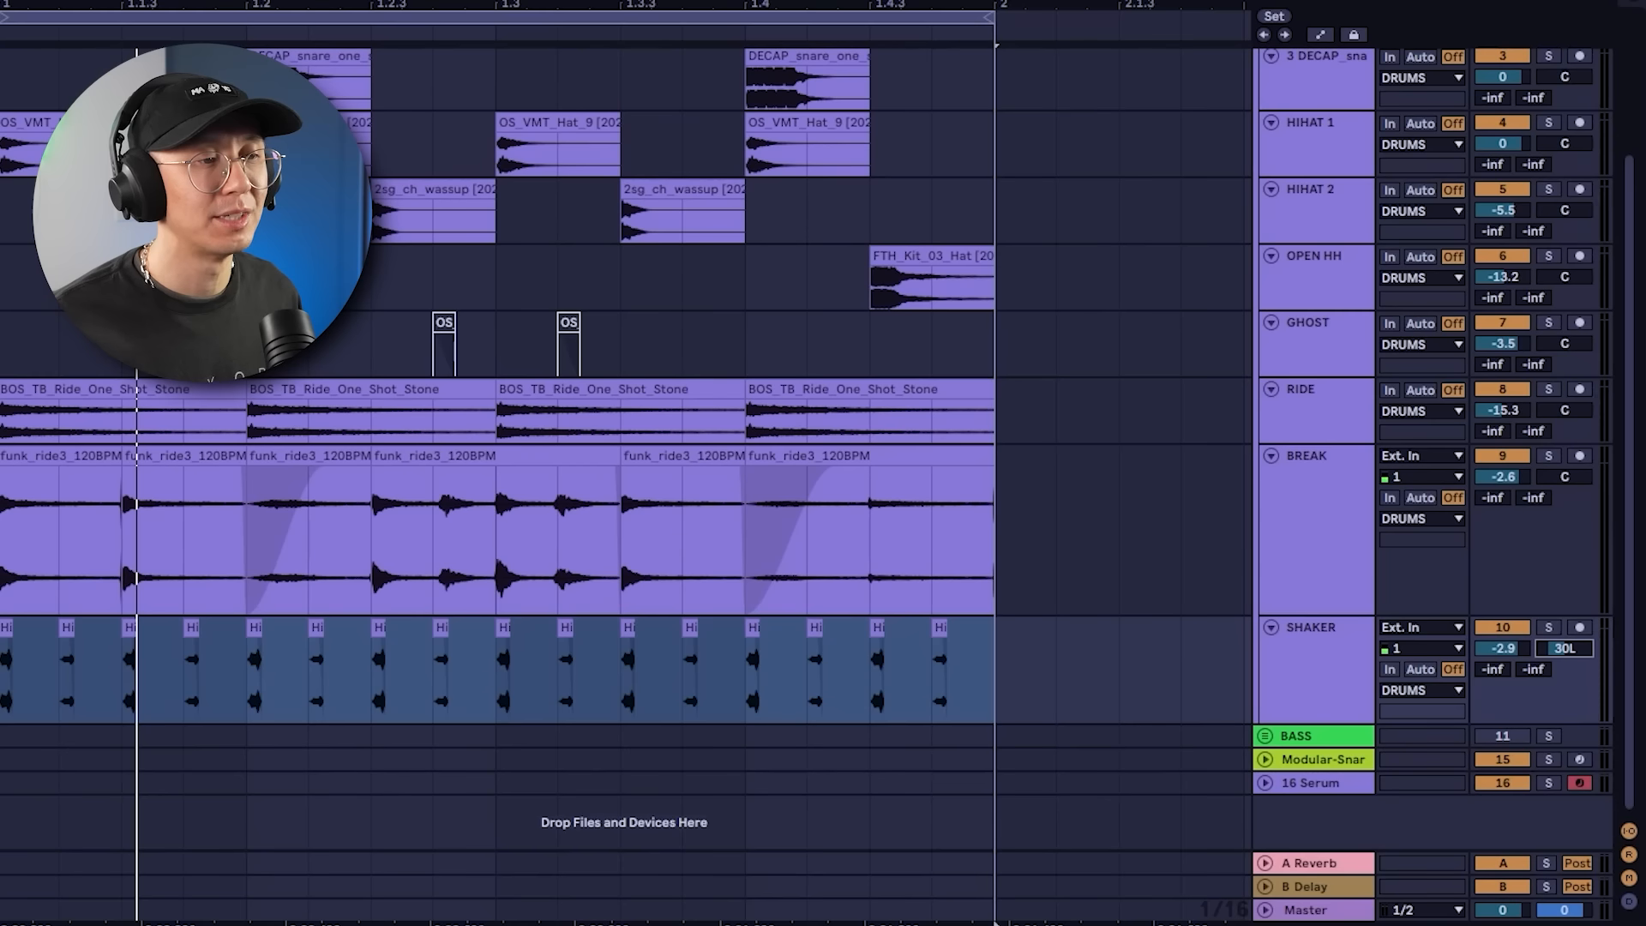
left_click_drag(1556, 668, 1556, 653)
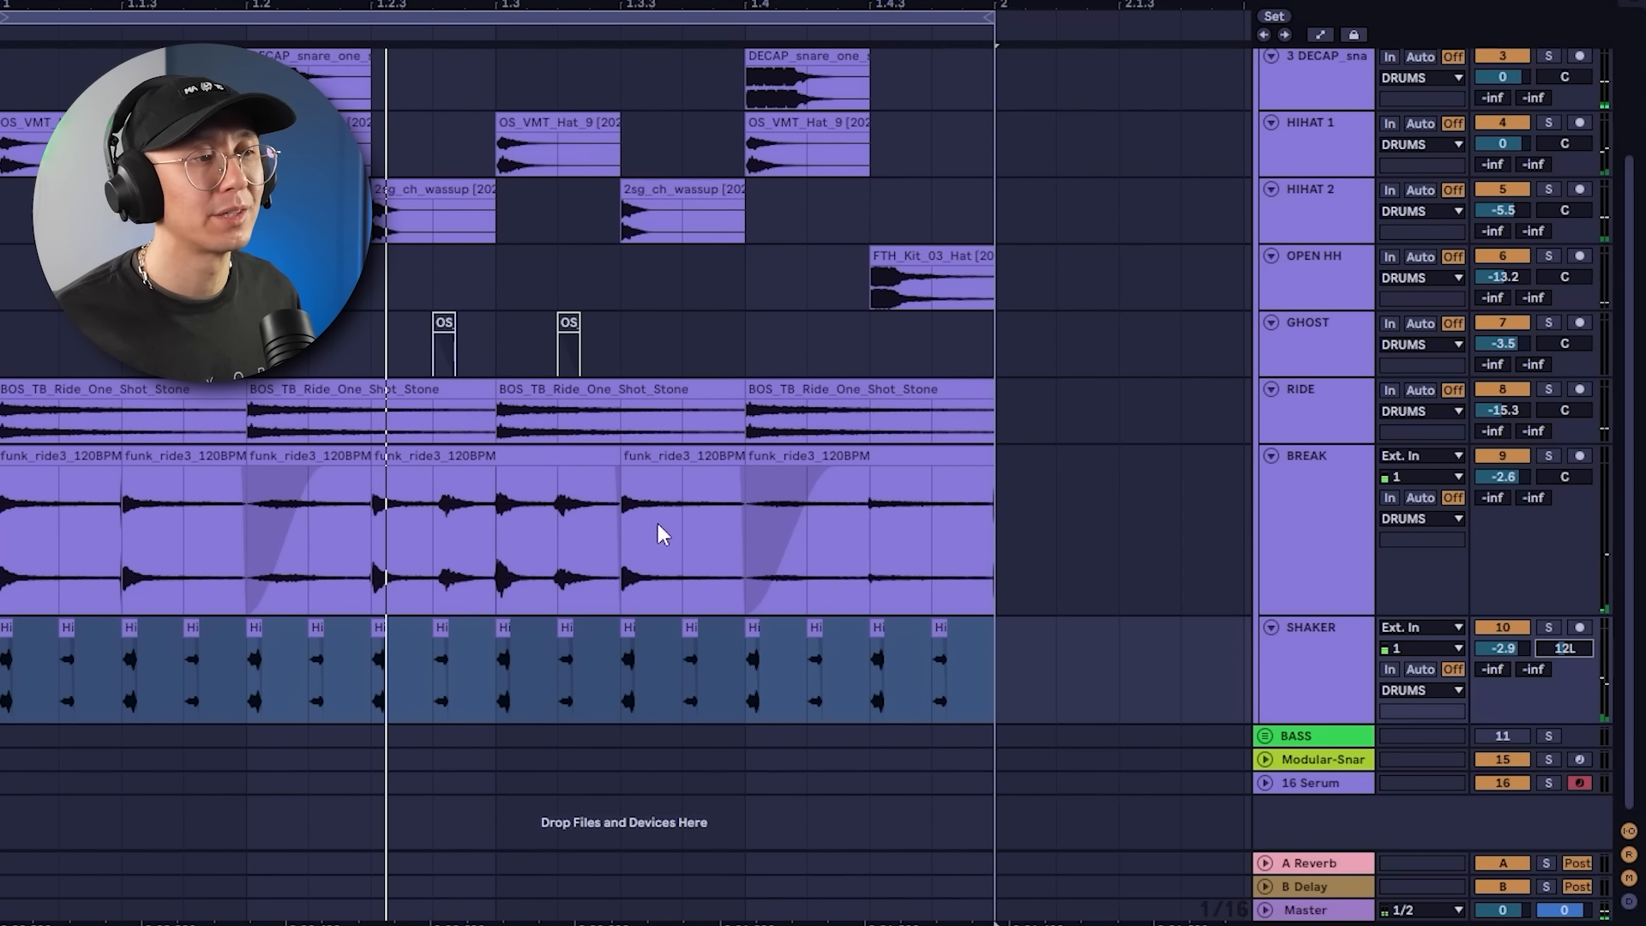
Pan the BREAK track to 12R and play the loop.
left_click(133, 391)
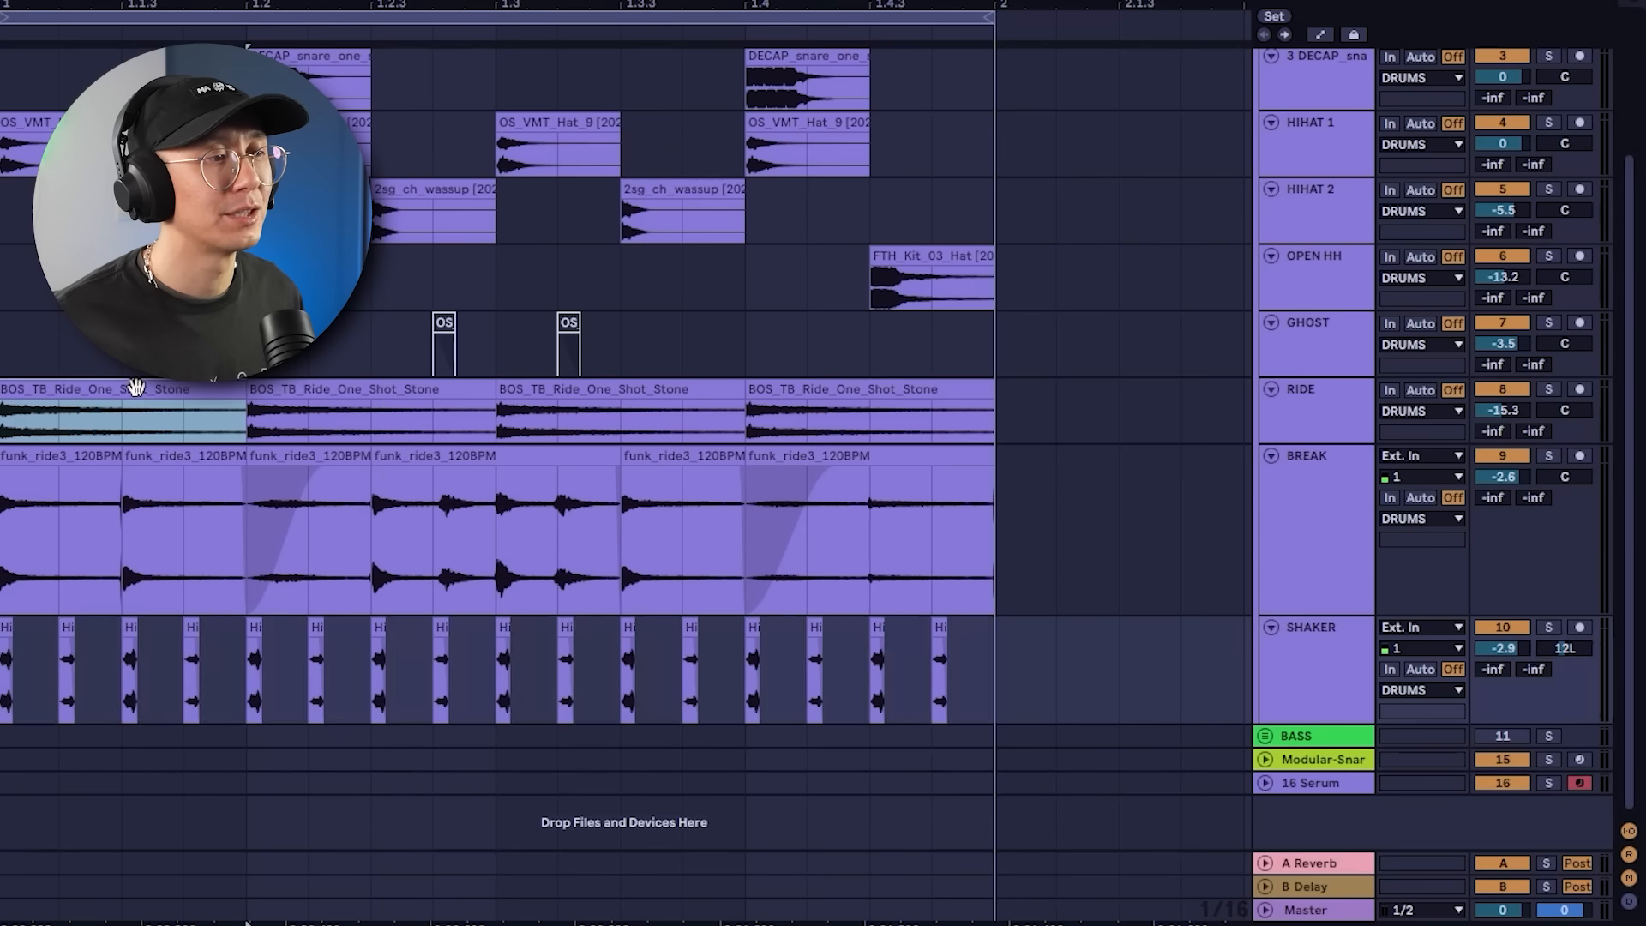
left_click(99, 455)
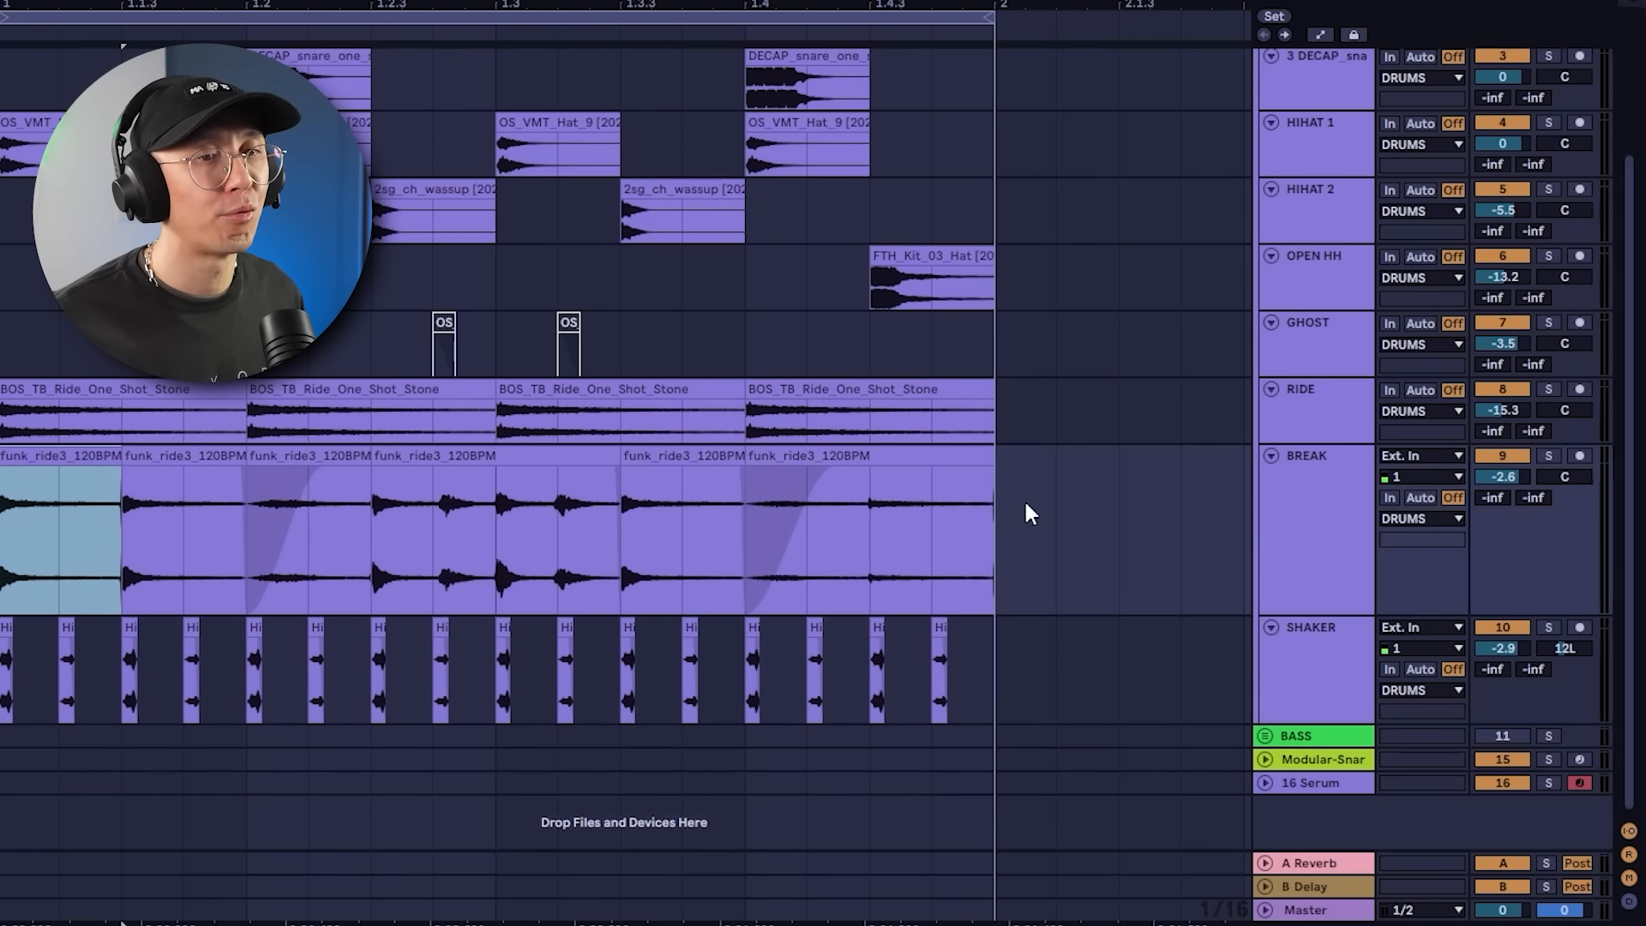
left_click(1564, 476)
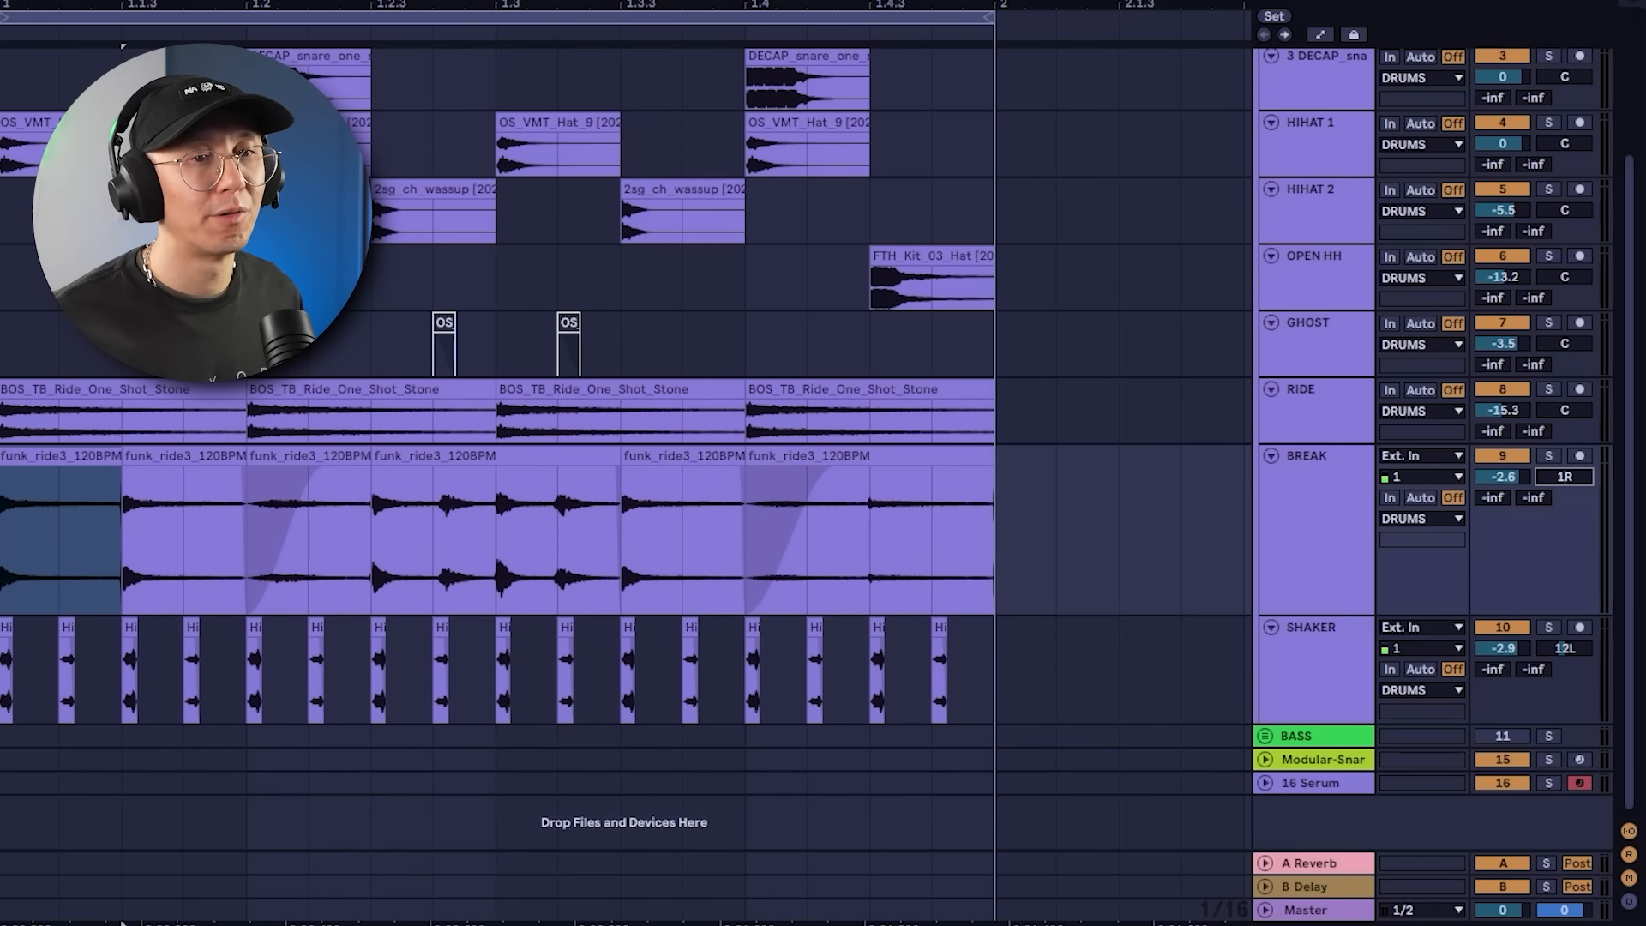
left_click_drag(1564, 477, 1564, 465)
key("space")
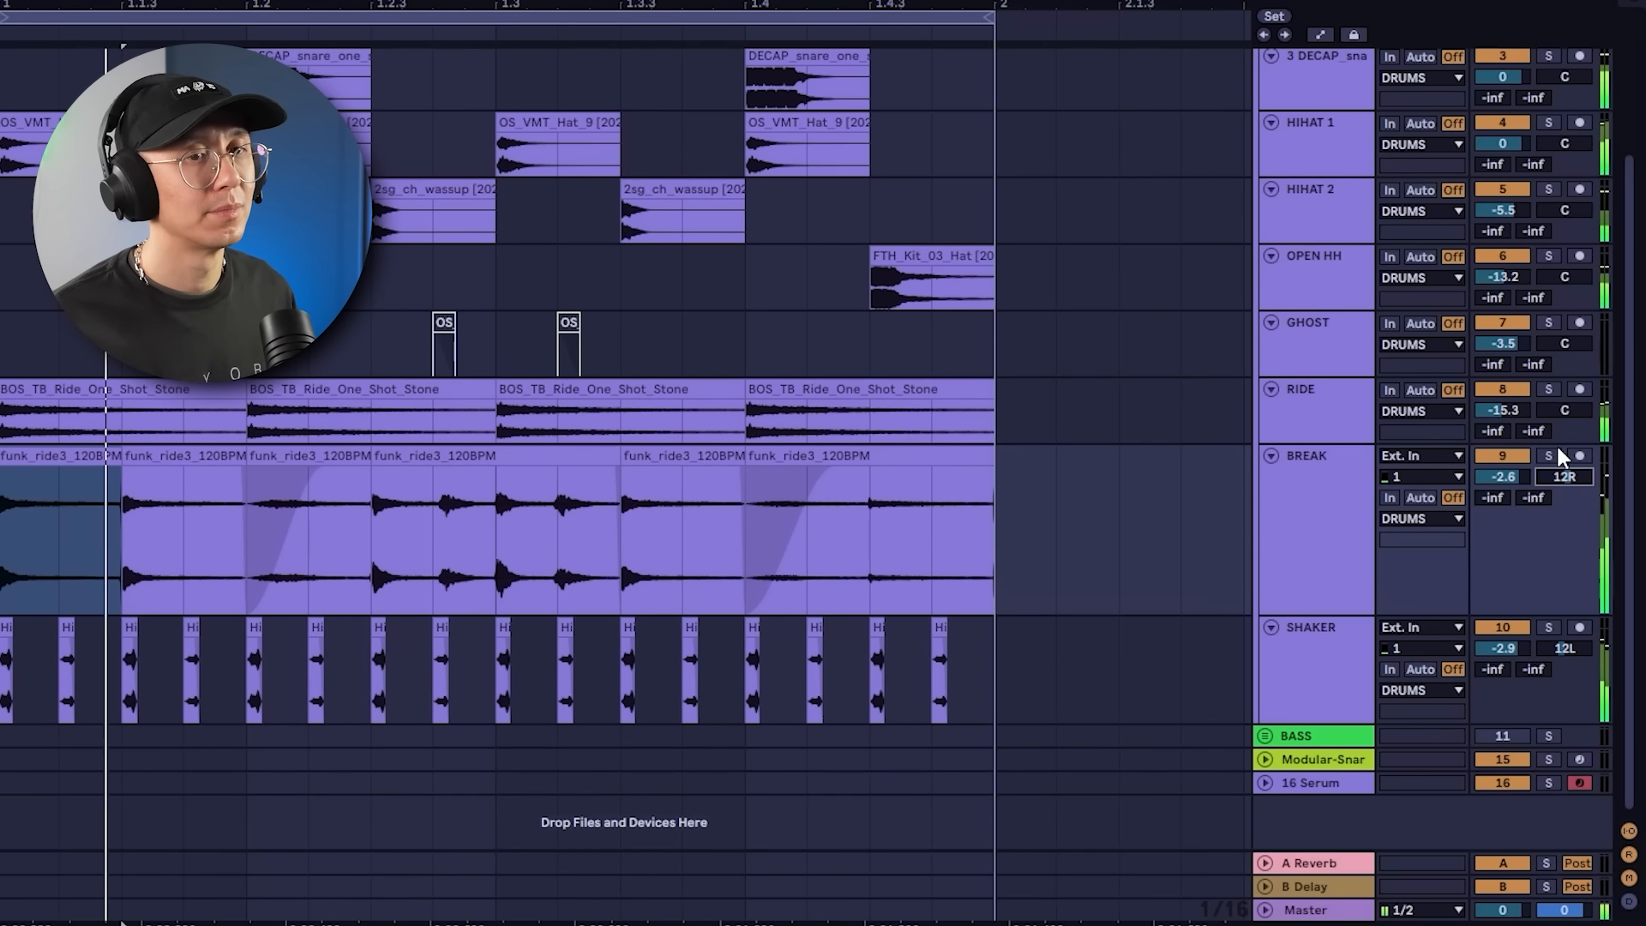
Try panning the RIDE track to 8R while the loop plays and reset its panning to centre.
left_click(1565, 405)
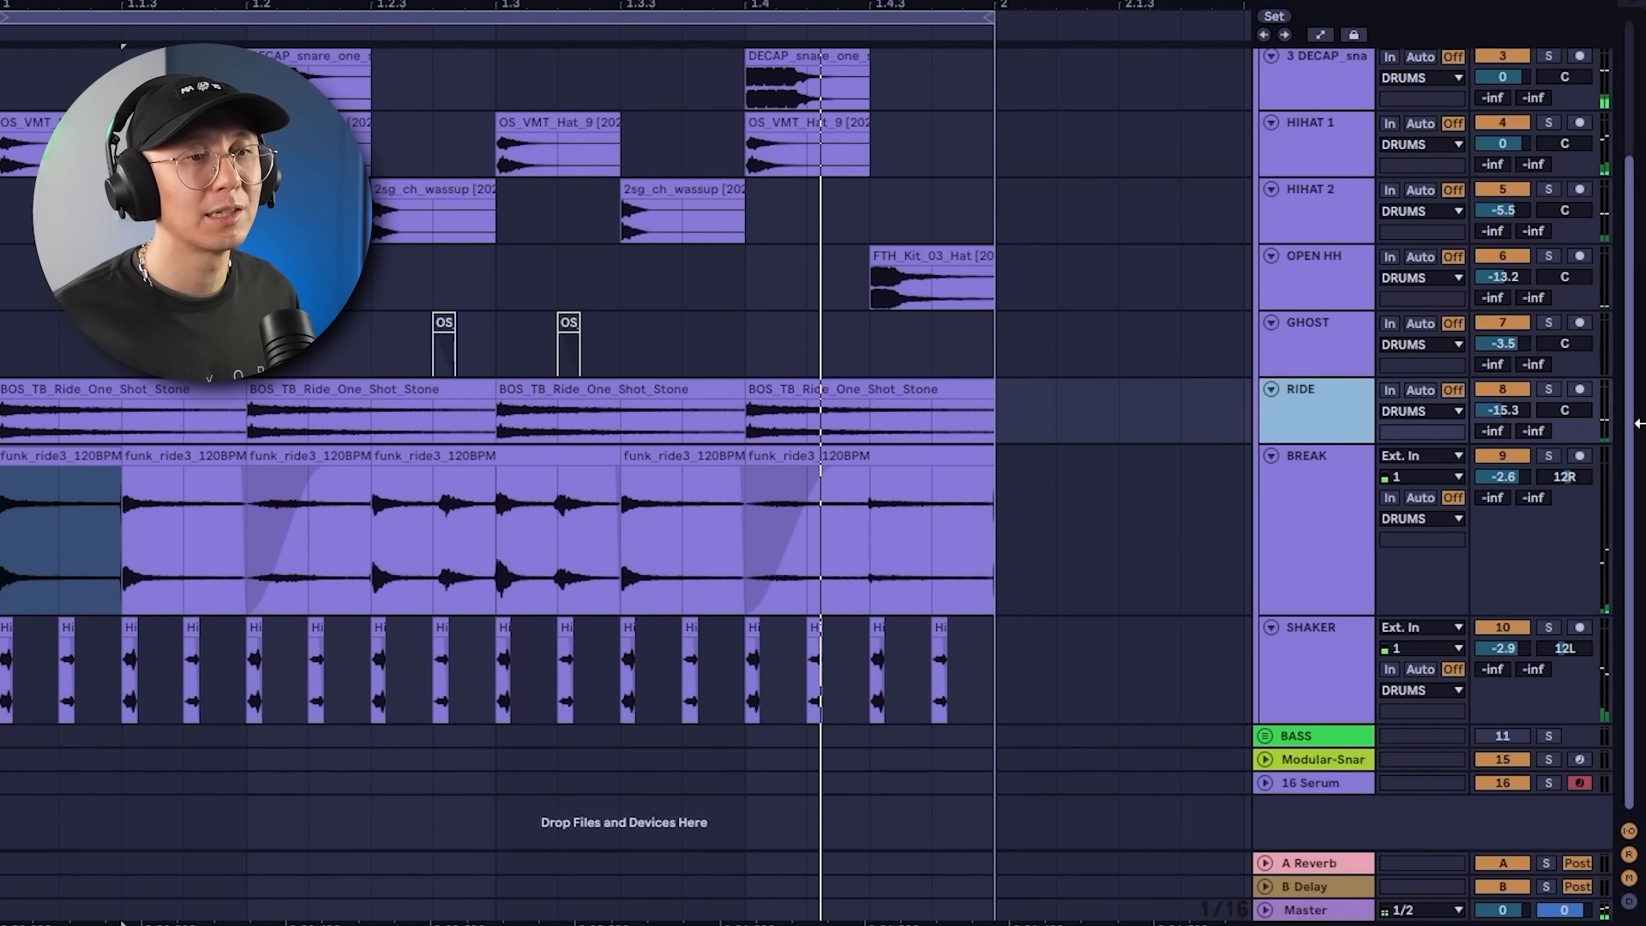
left_click_drag(1565, 410, 1556, 408)
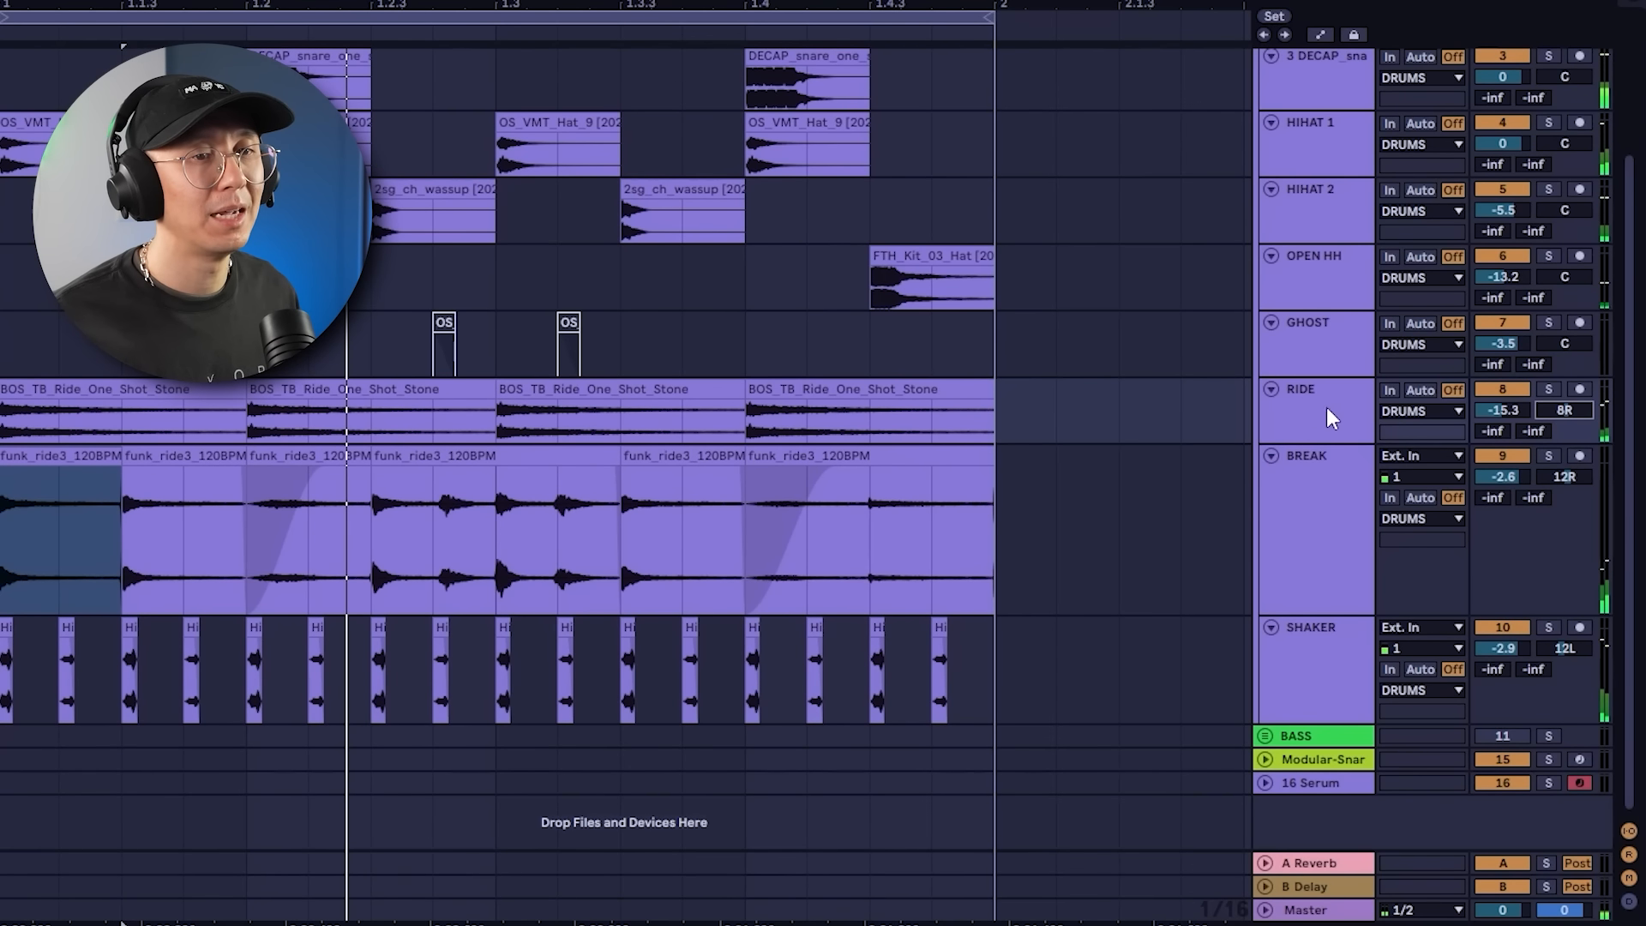
left_click(1561, 408)
key("Delete")
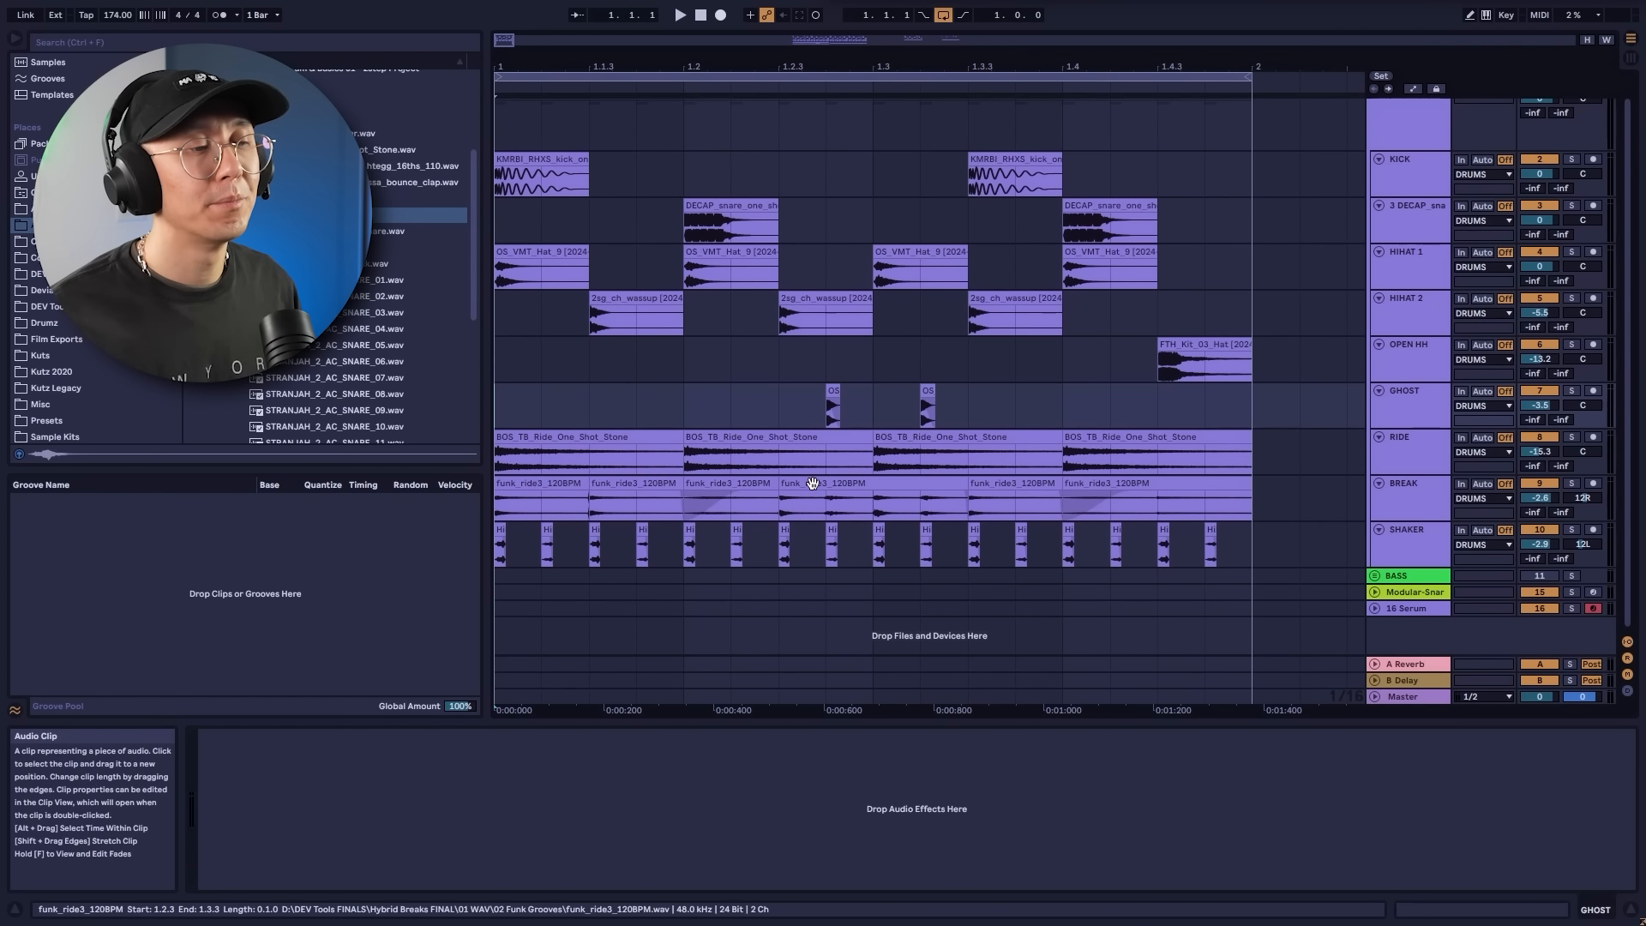
Compare the waveform of the break clip starting at 1.2.3 with the GHOST hits between 1.2.3 and 1.3.3.
double_click(814, 483)
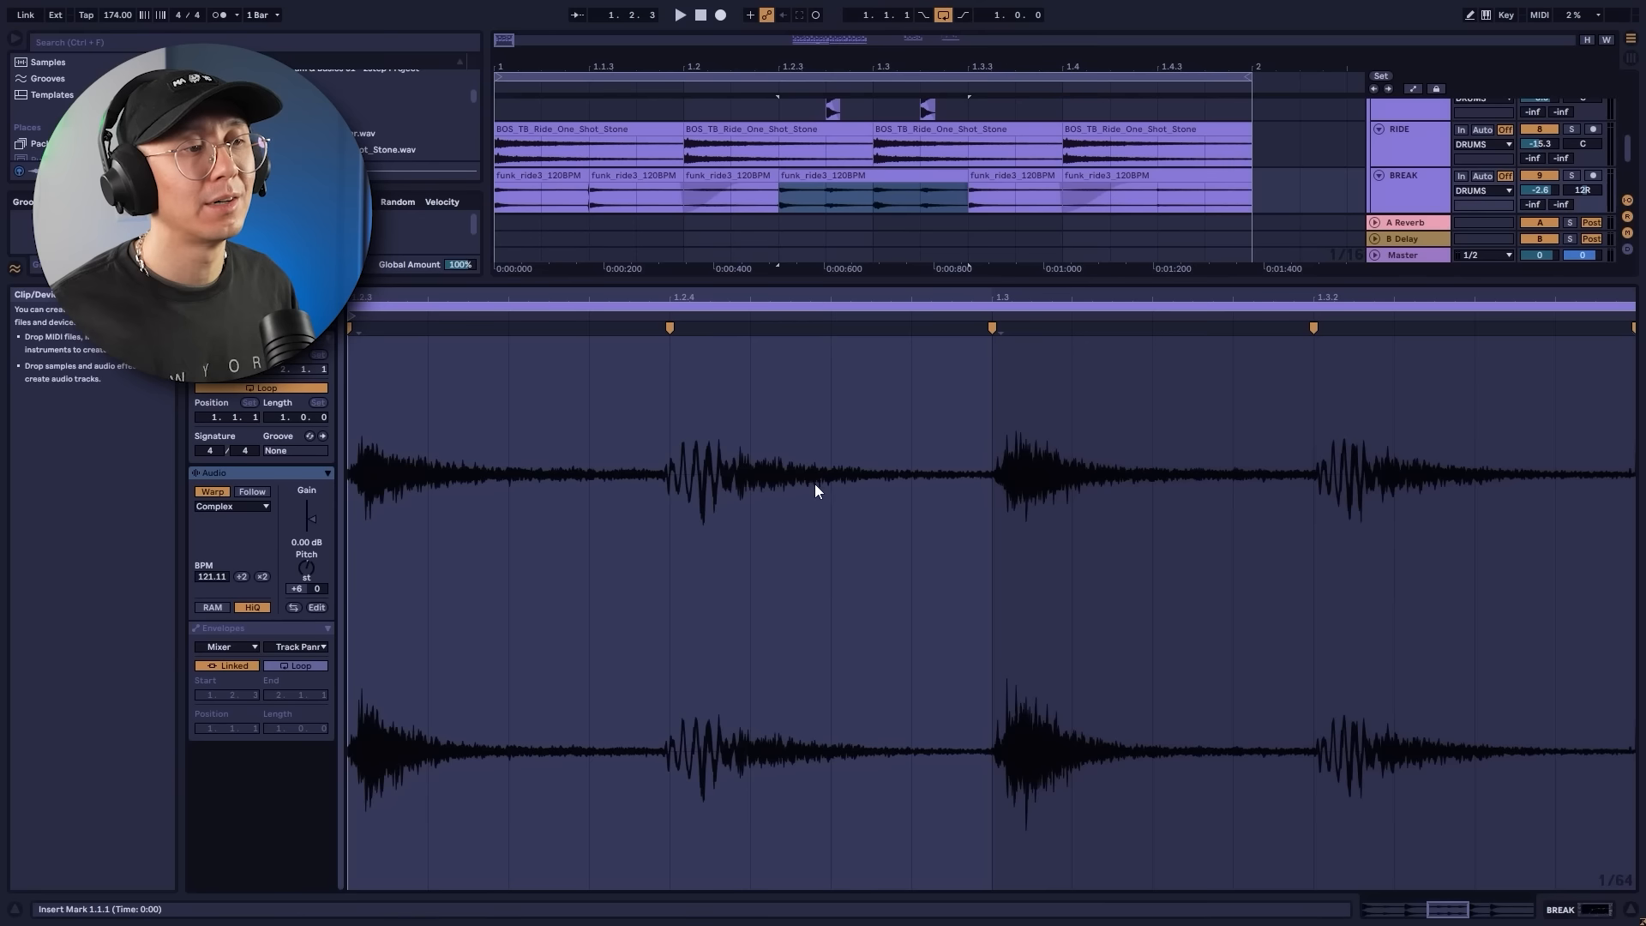
left_click(670, 333)
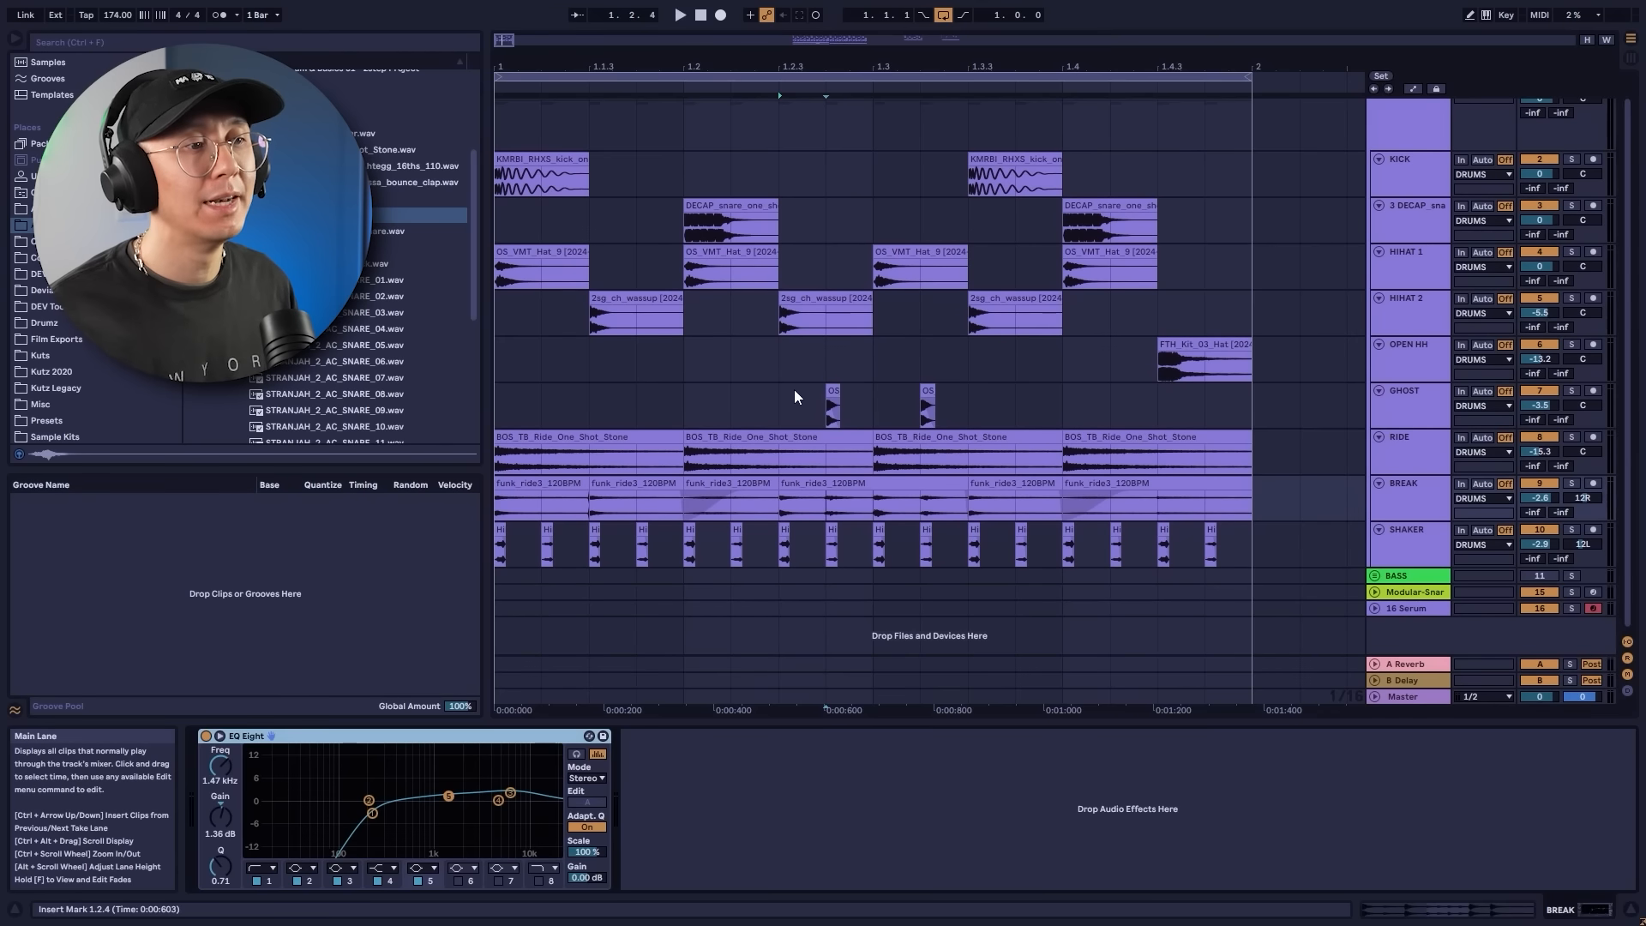
left_click_drag(794, 400, 967, 403)
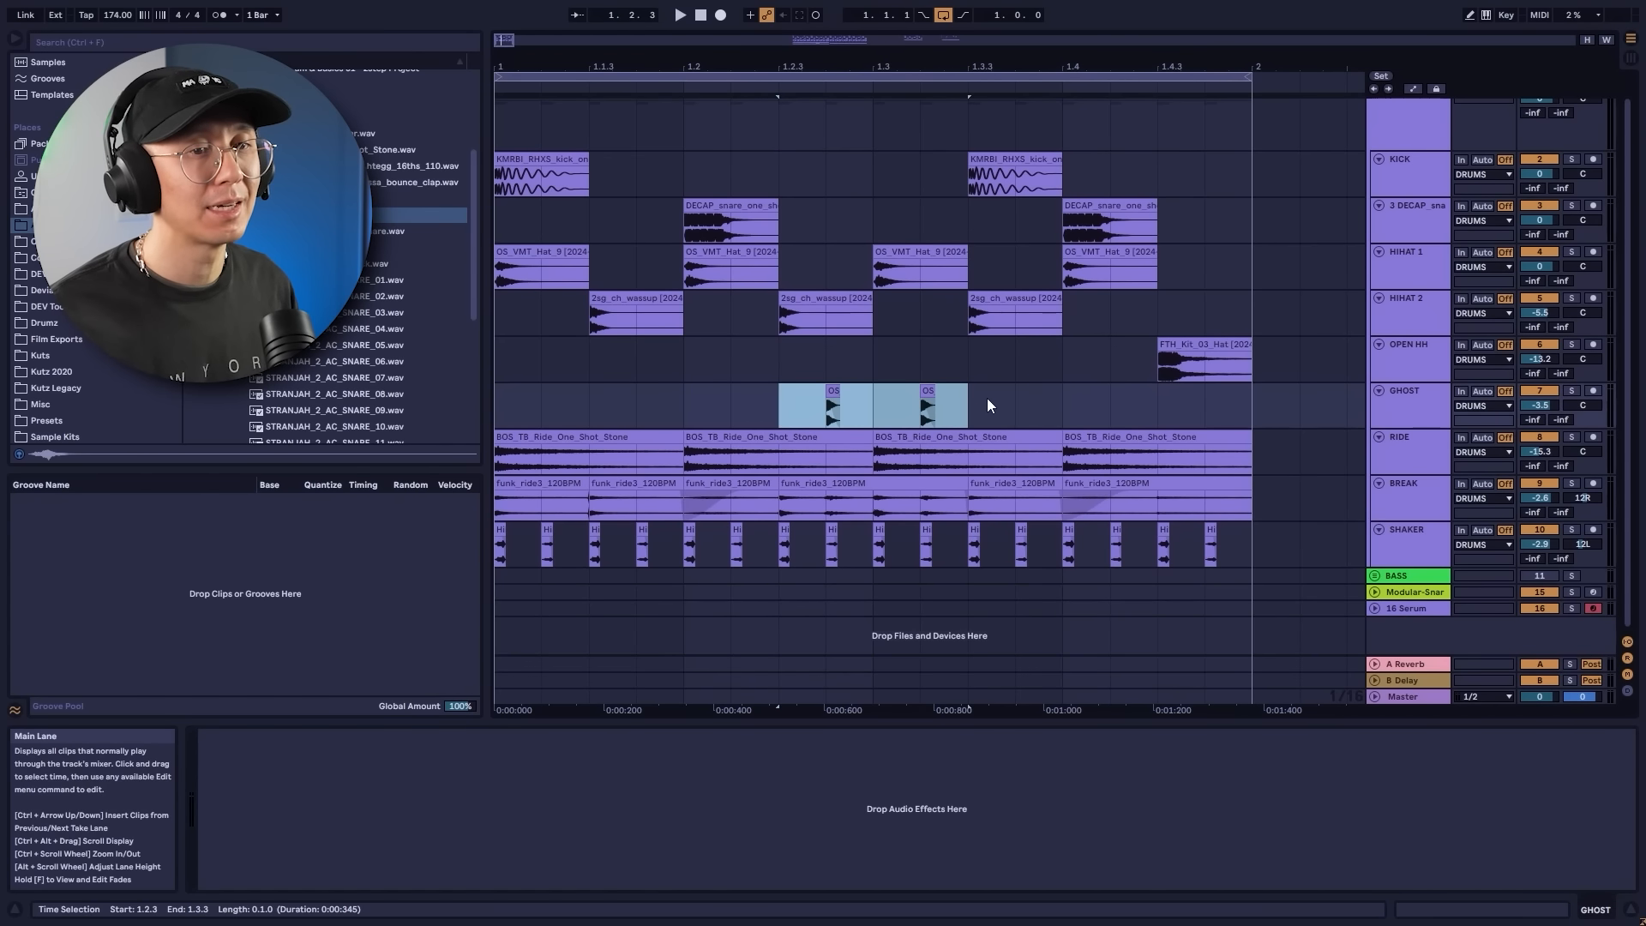
Play the loop from 1.1.1 to hear how the ghost hits line up with the break.
left_click(501, 402)
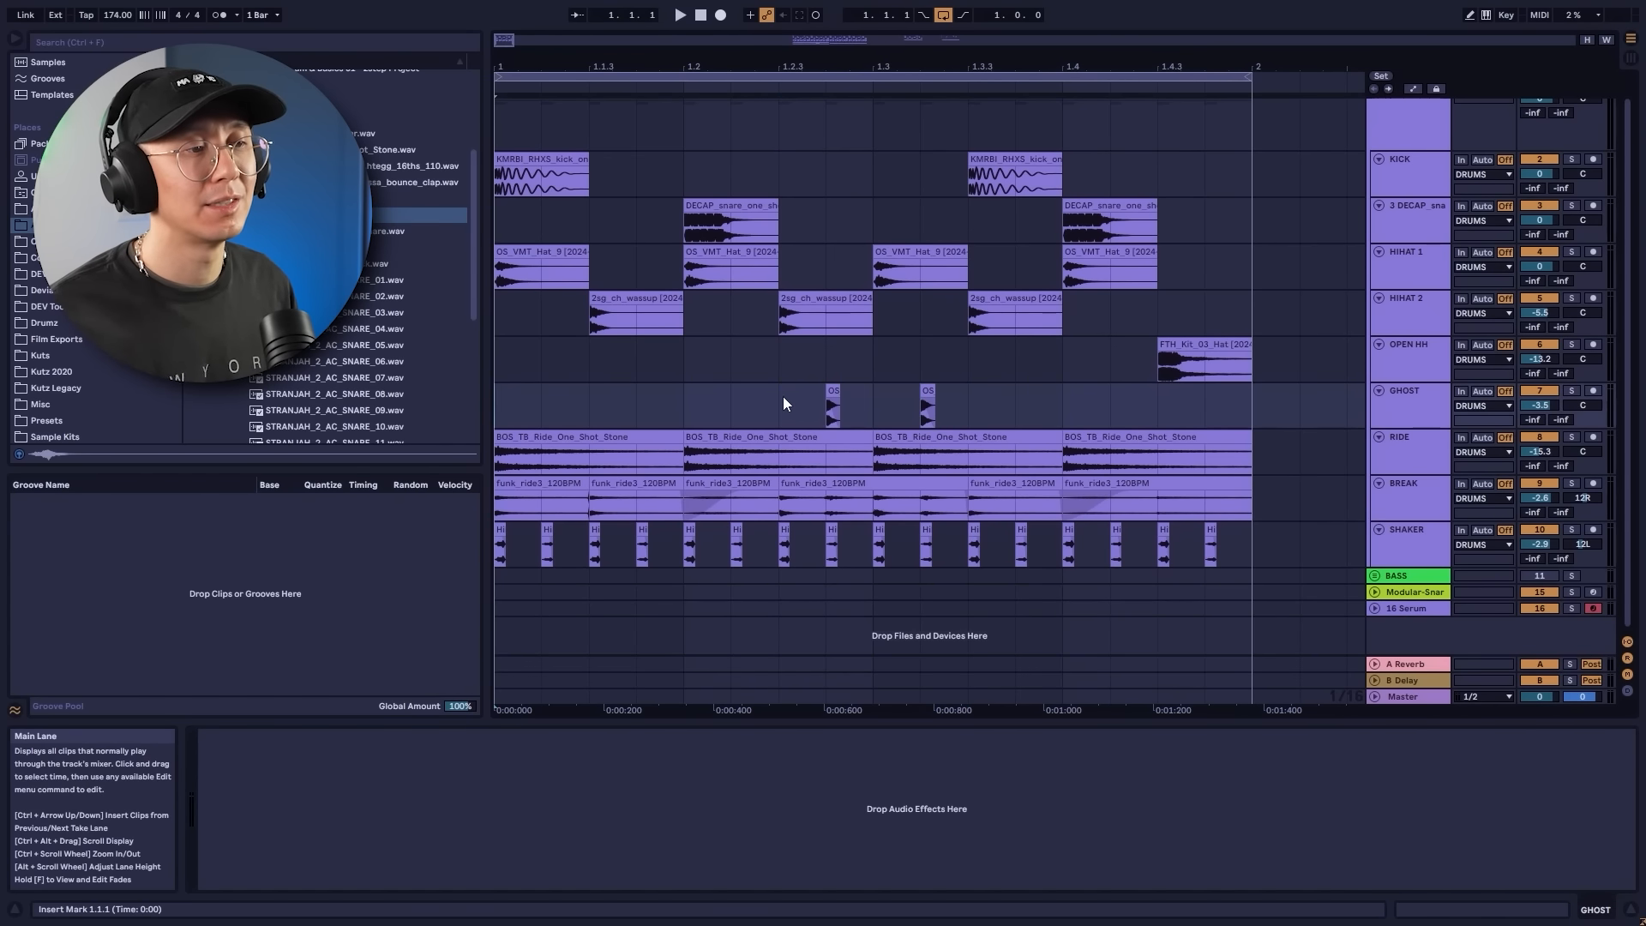
key("space")
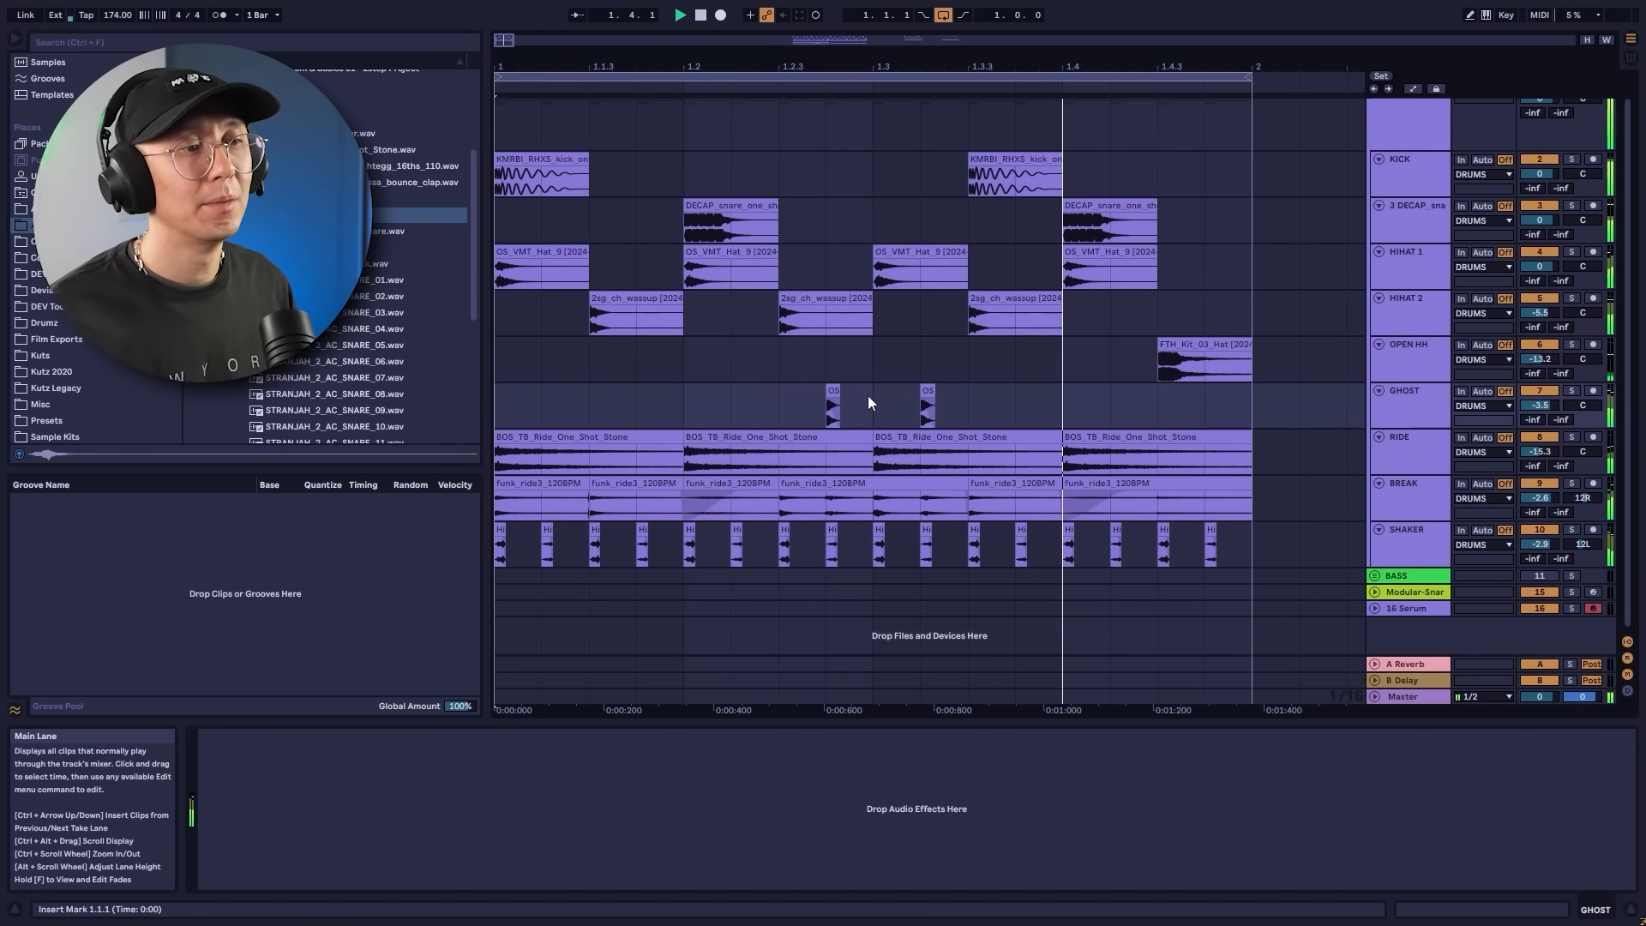
key("space")
left_click_drag(996, 375, 779, 403)
left_click(506, 406)
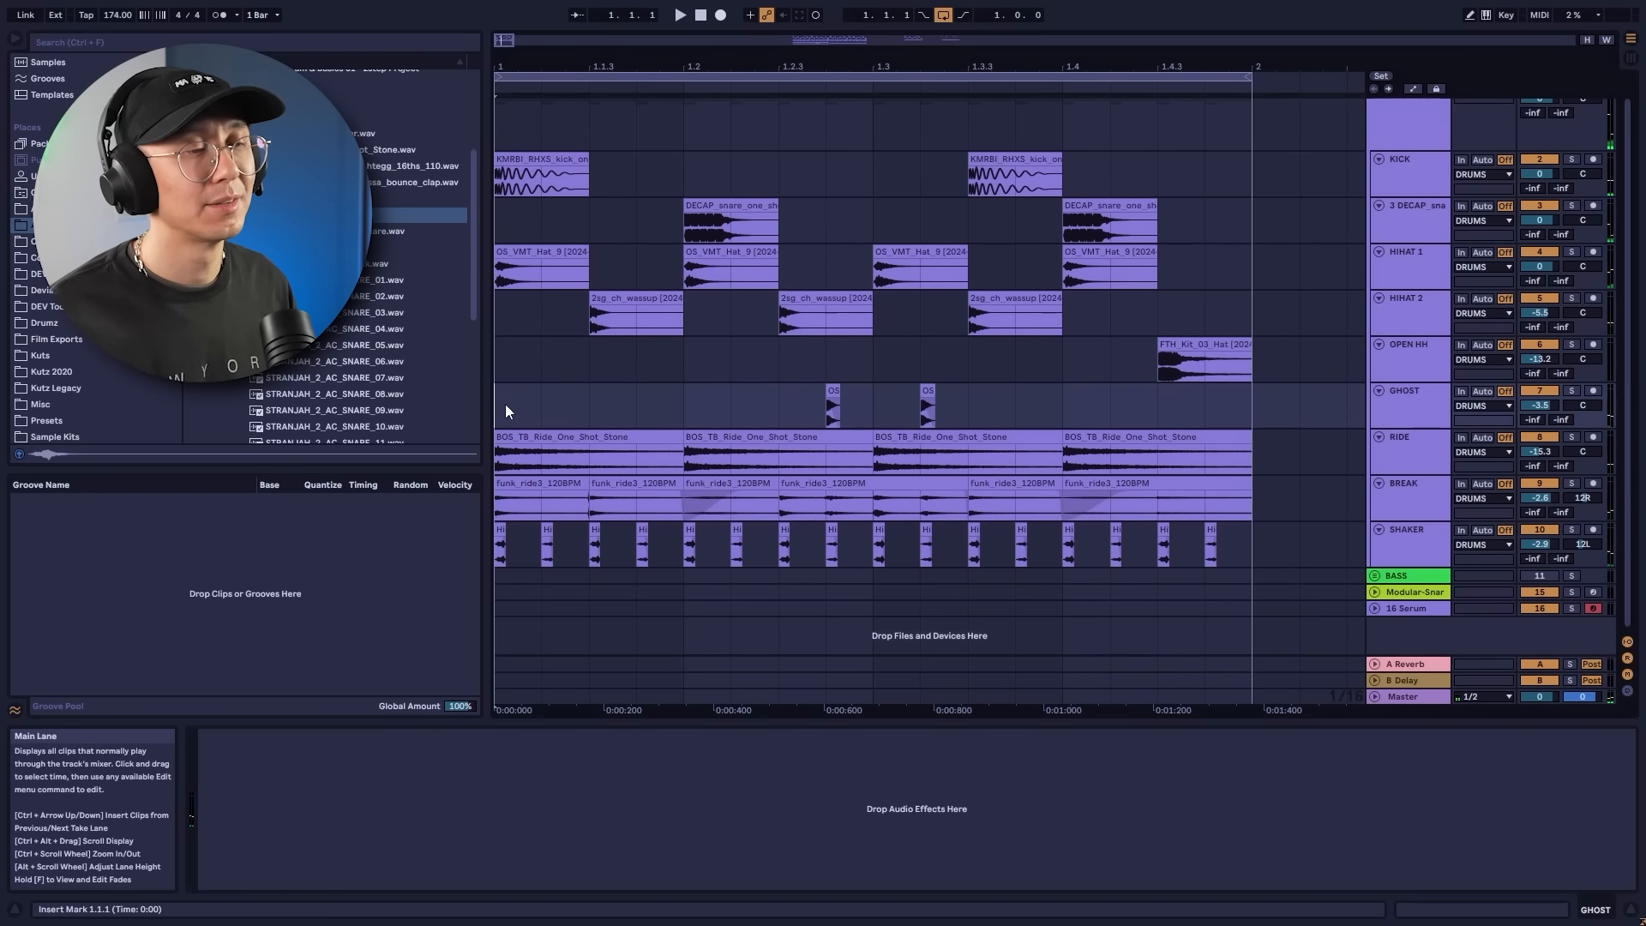
key("space")
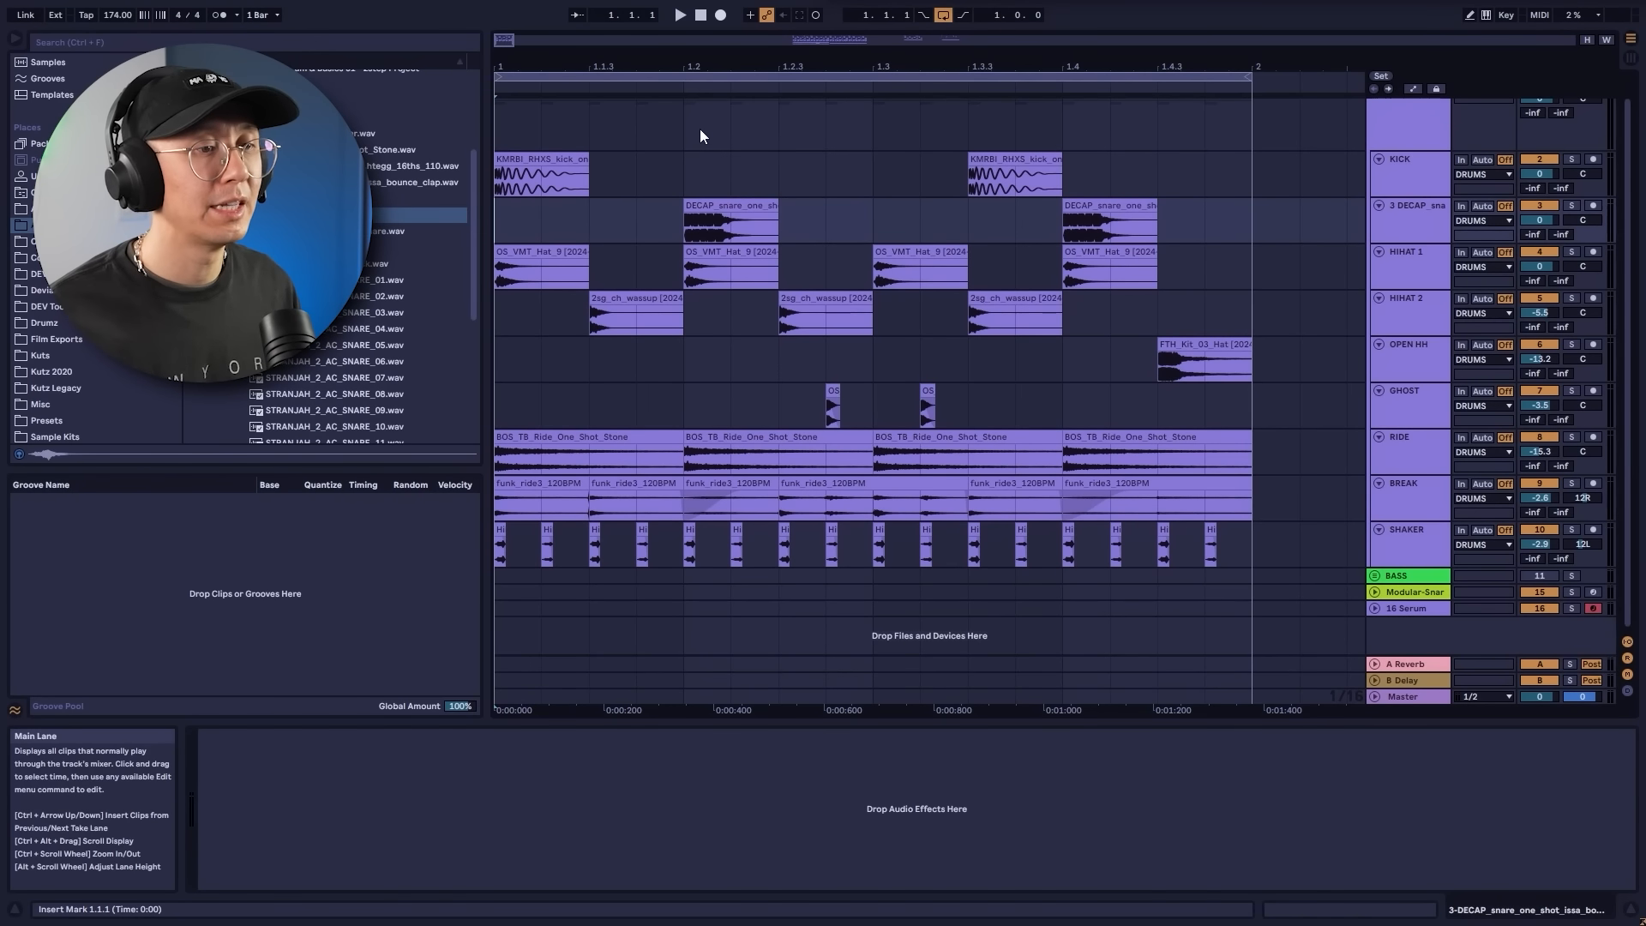
Select both clips on the KICK track and turn off Warp for them.
left_click(561, 226)
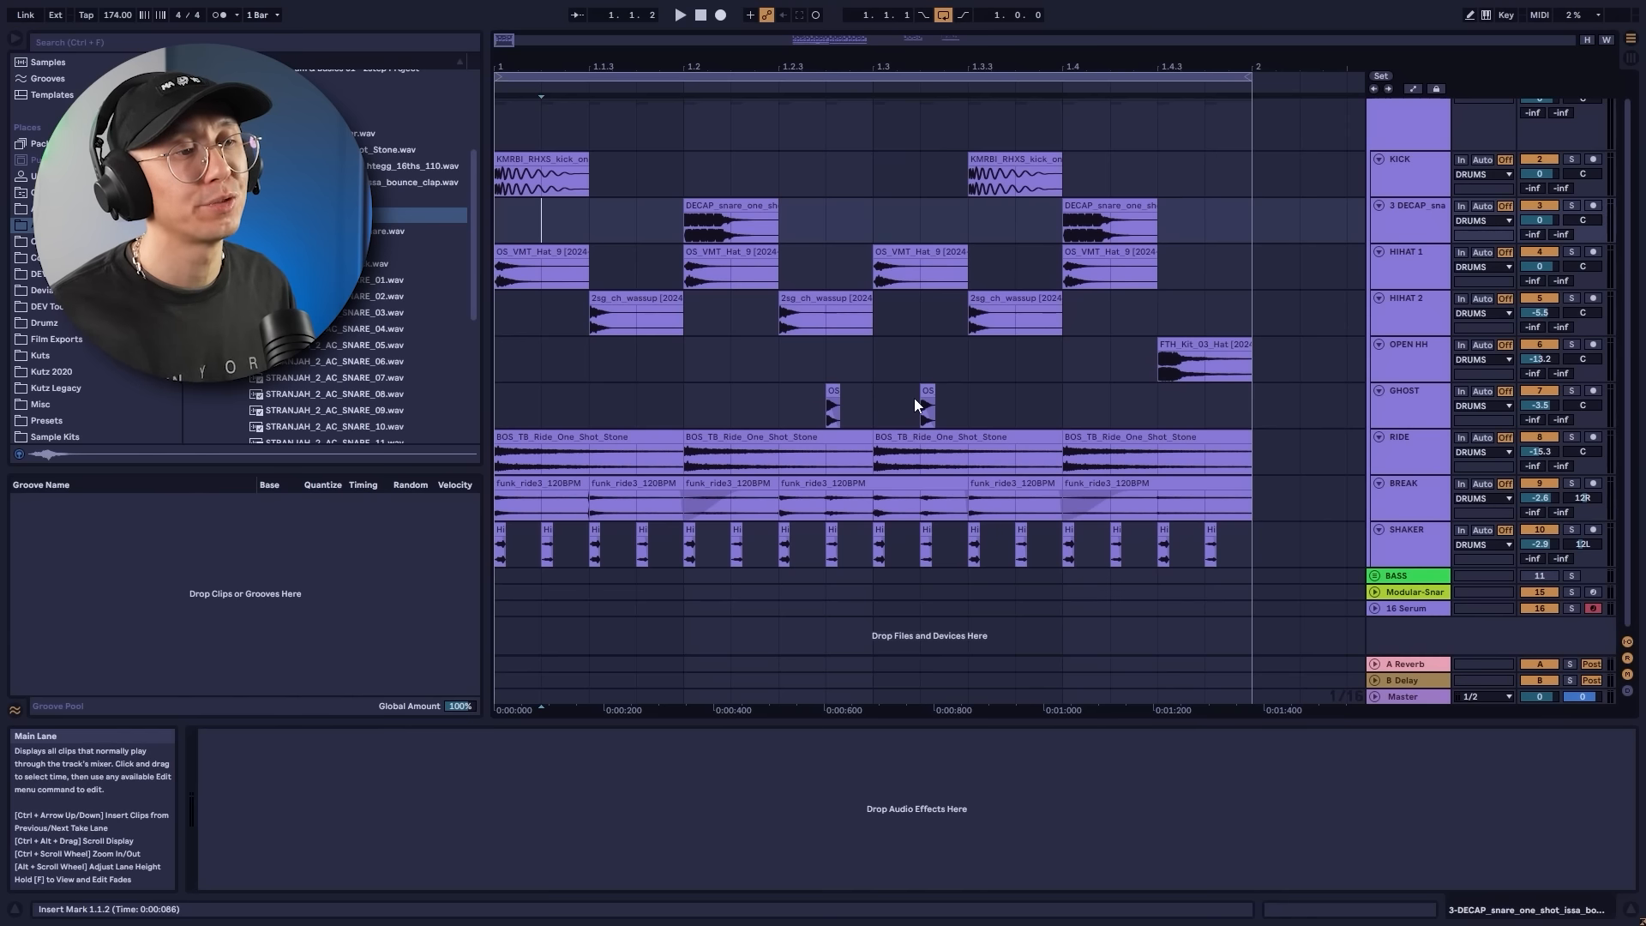
left_click(562, 155)
key("space")
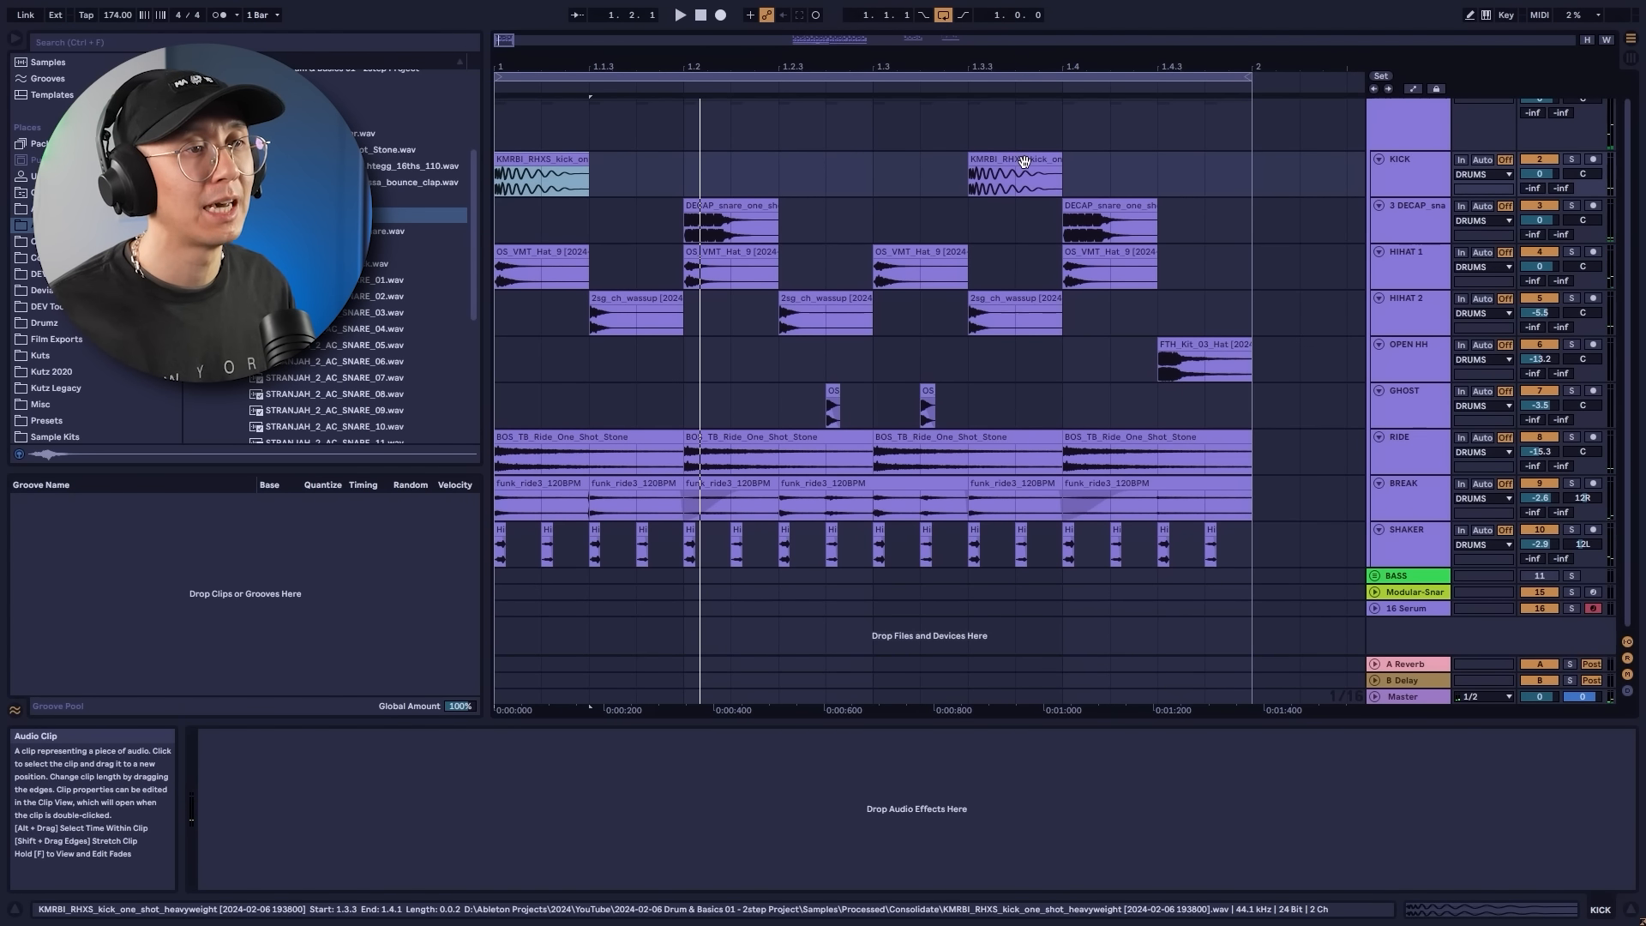
left_click(1024, 162, "shift")
left_click(1166, 163, "shift")
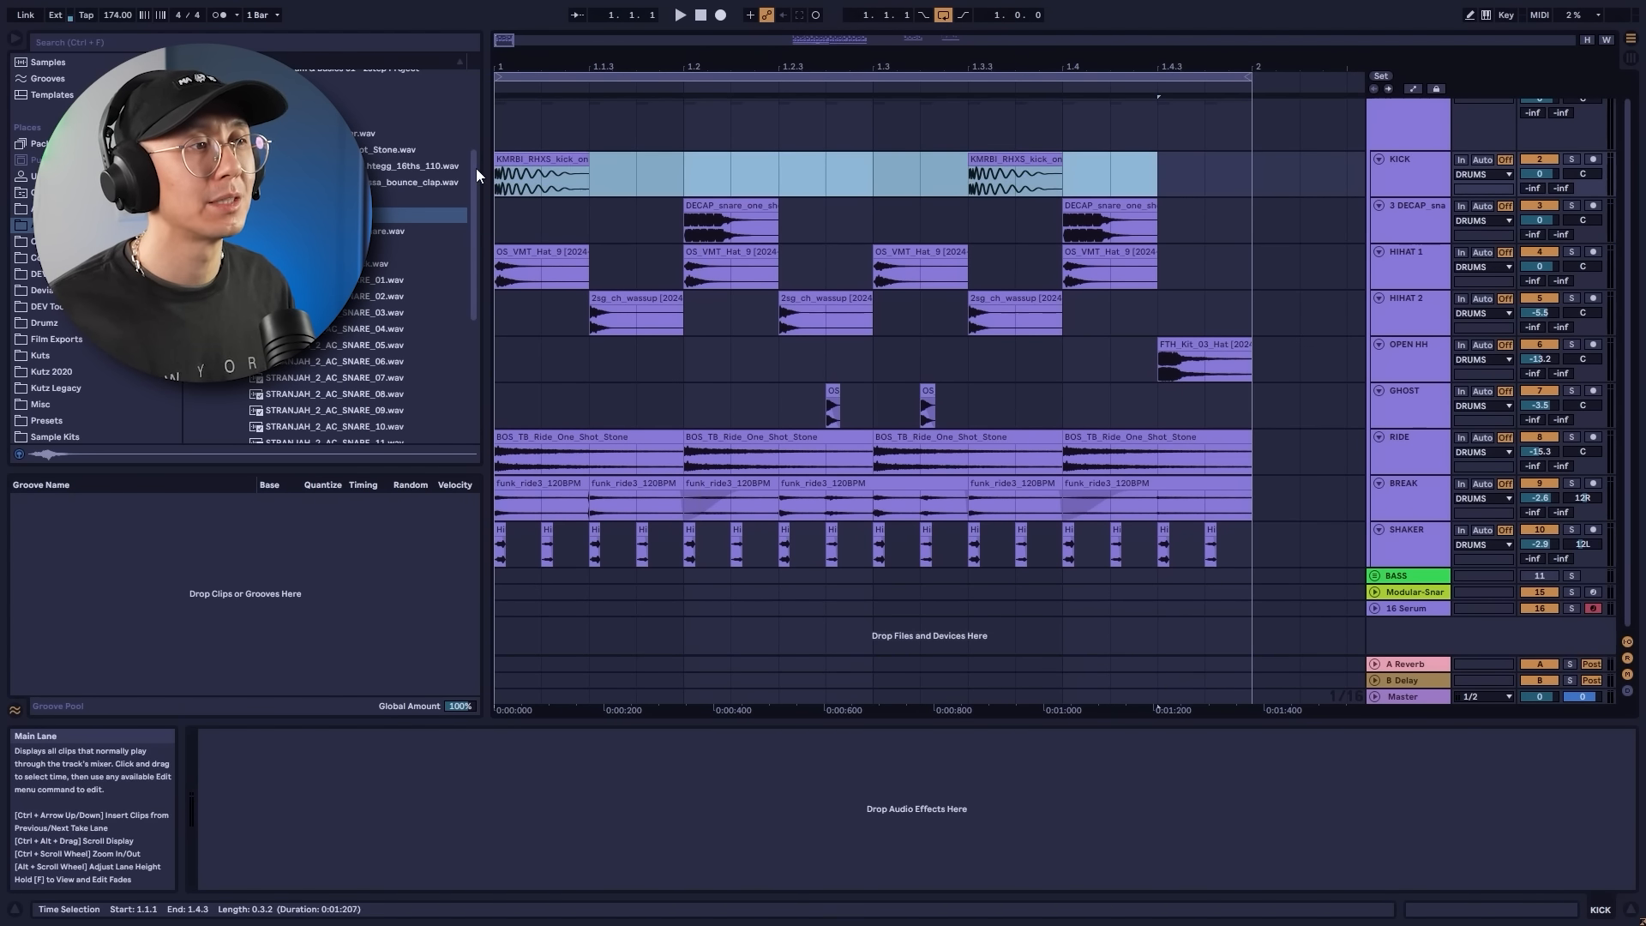
double_click(770, 178)
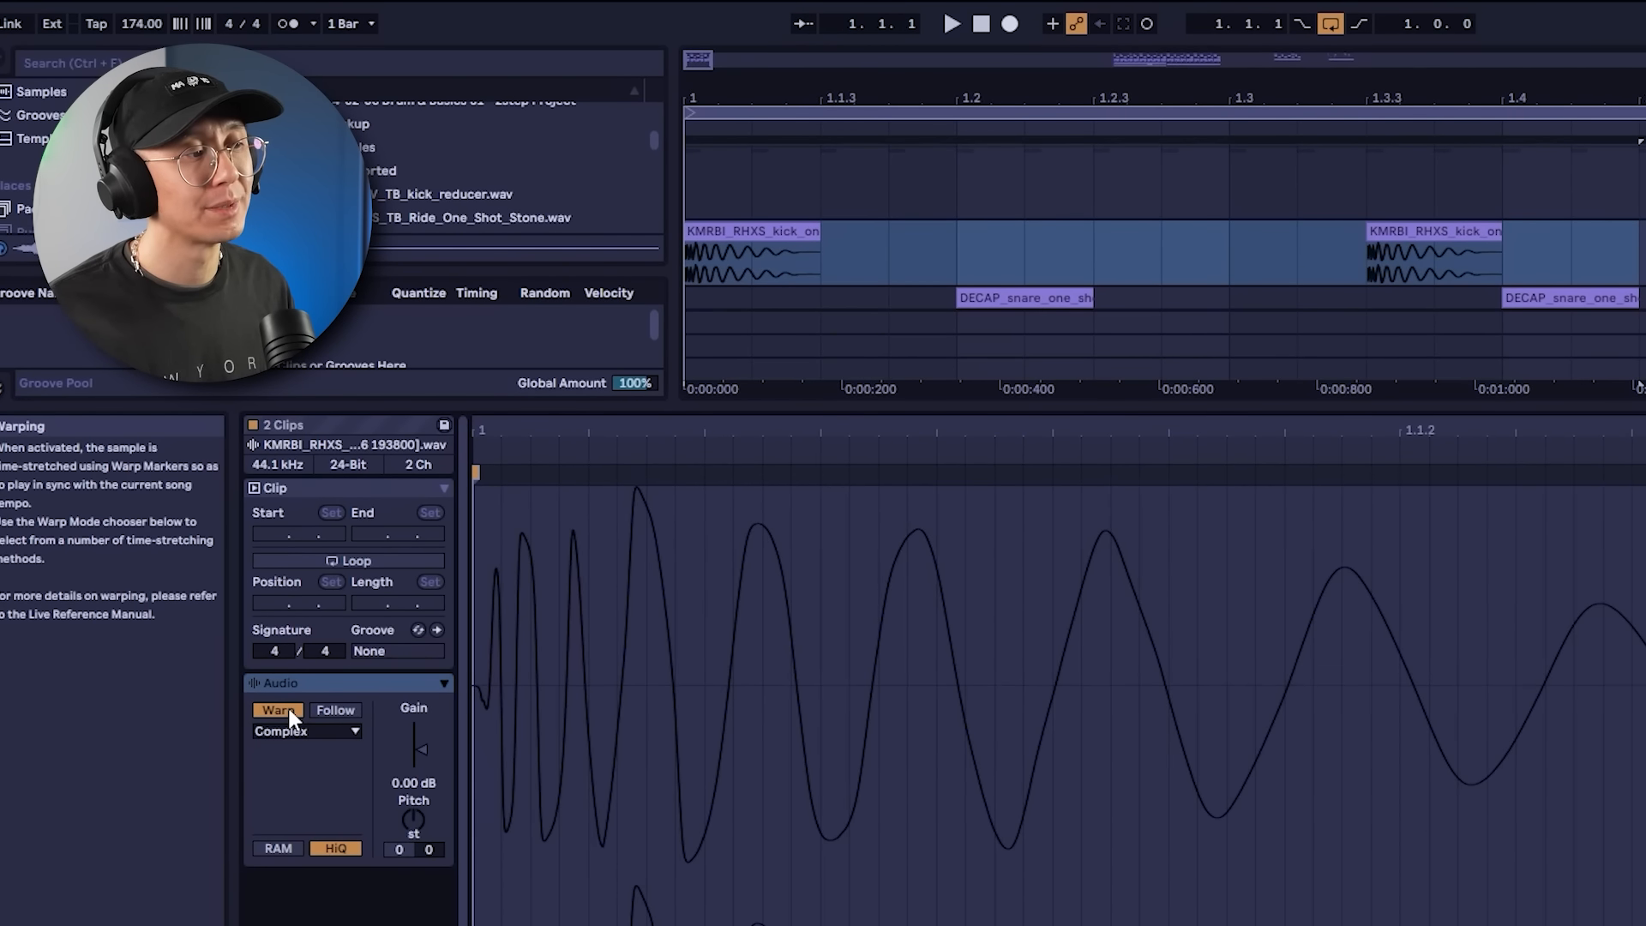
left_click(286, 708)
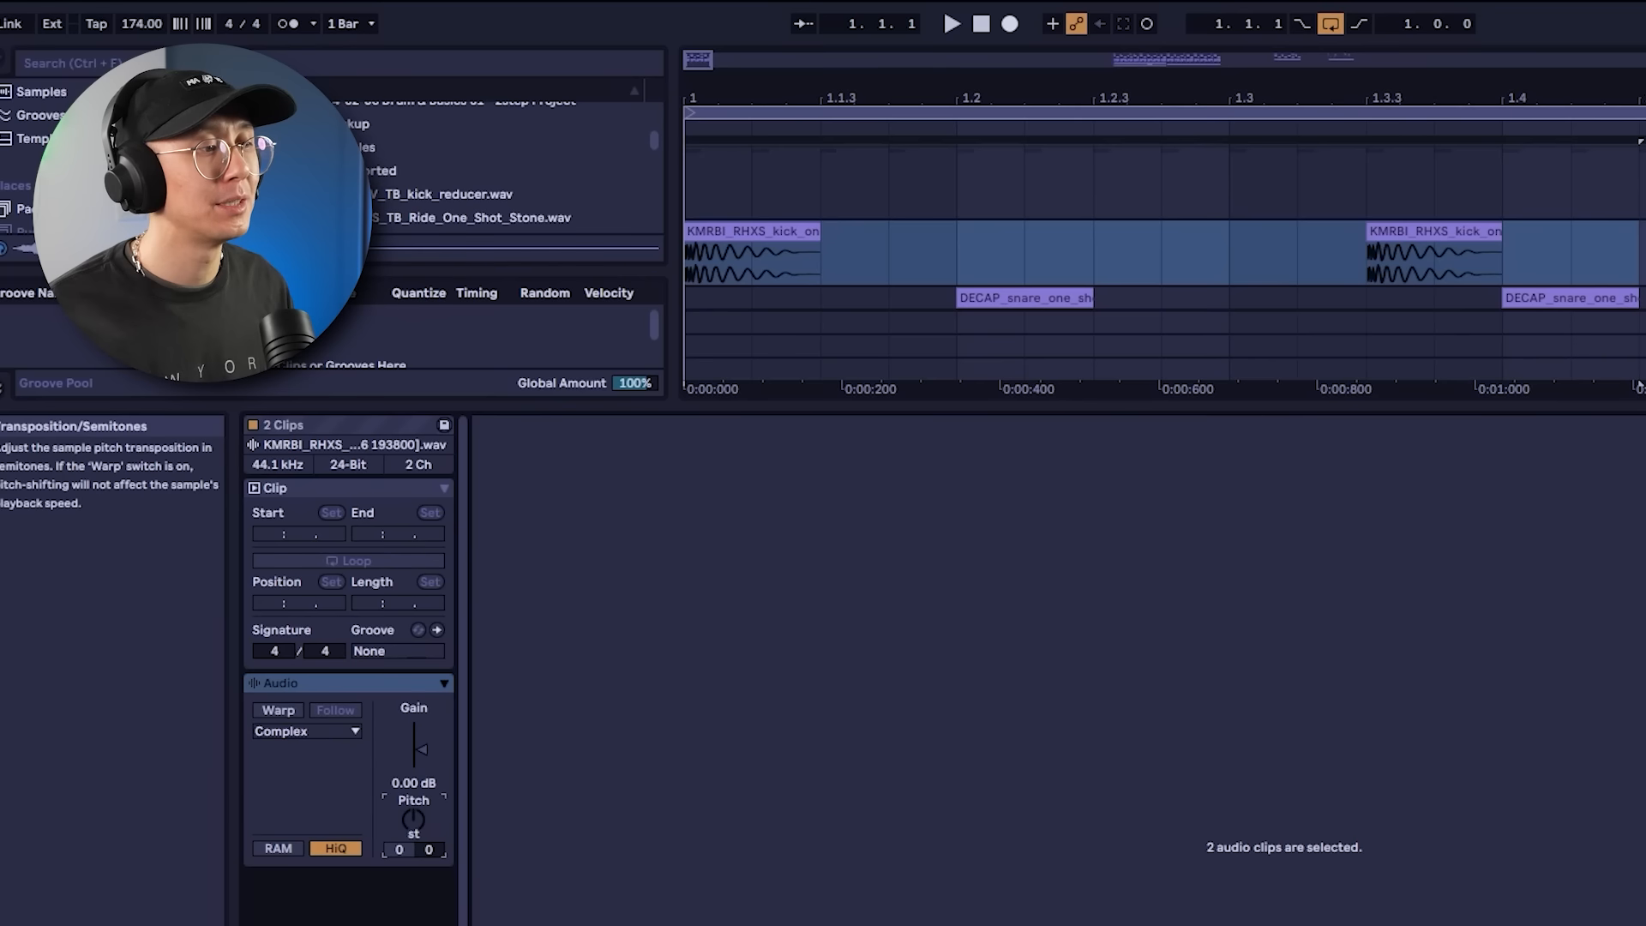
Transpose both kick clips up 8 semitones, trying +7 and comparing against the original pitch during playback.
key("space")
mouse_move(417, 811)
left_mouse_down()
mouse_move(416, 771)
mouse_move(413, 830)
left_mouse_up()
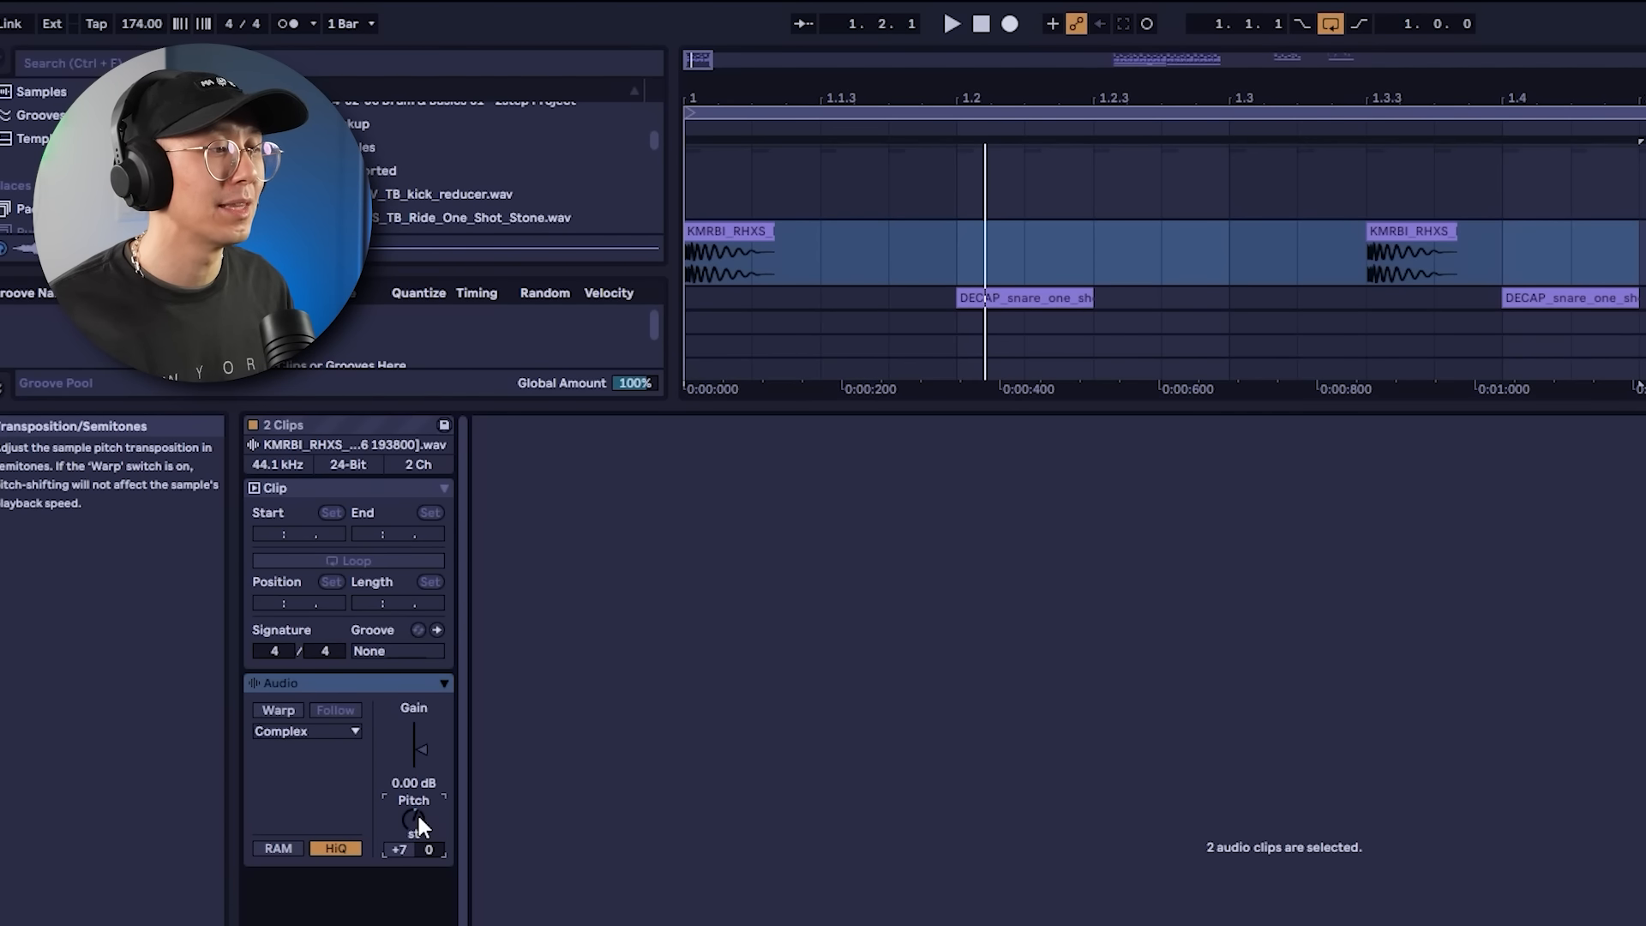
left_click_drag(419, 818, 419, 815)
key("space")
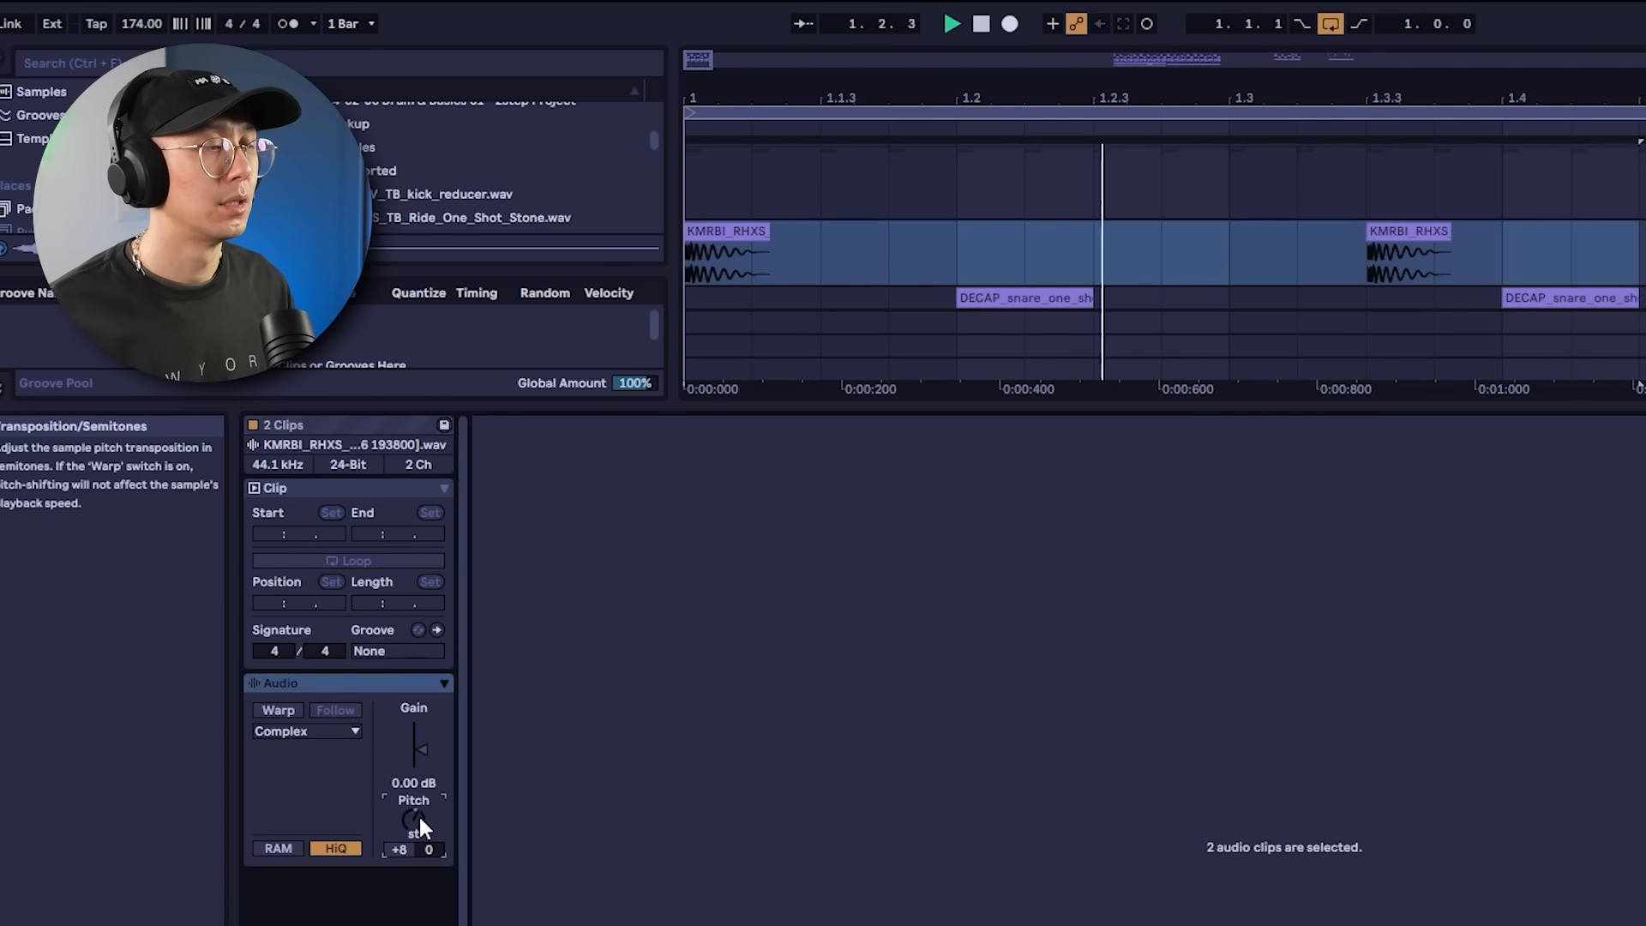
key("Delete")
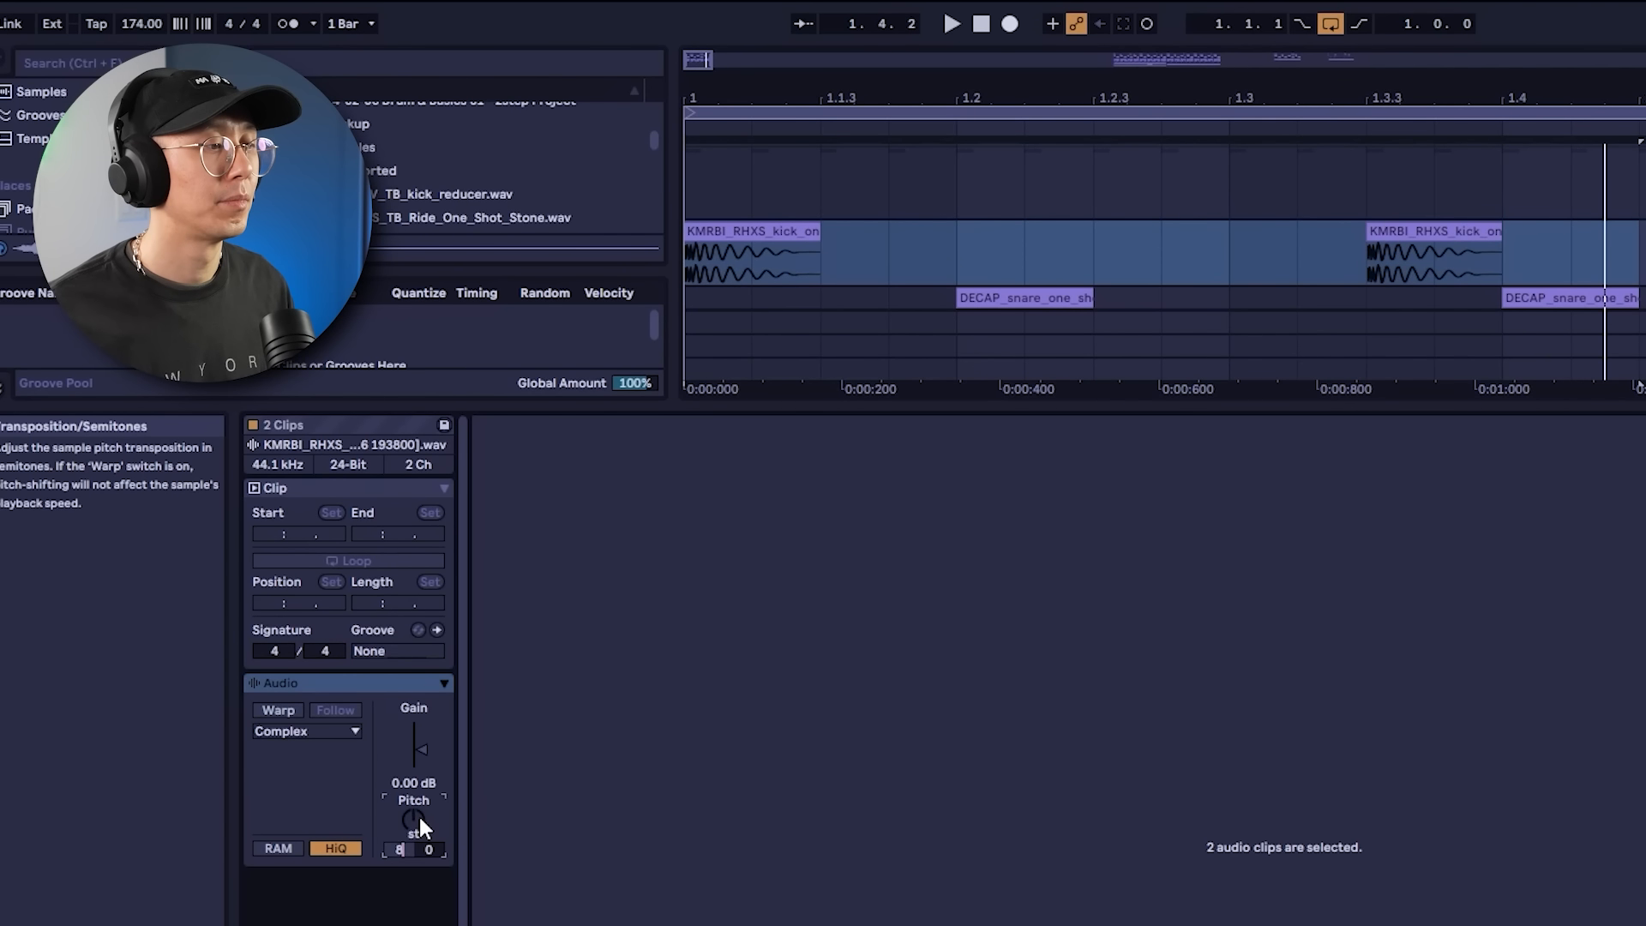
key("ctrl+z")
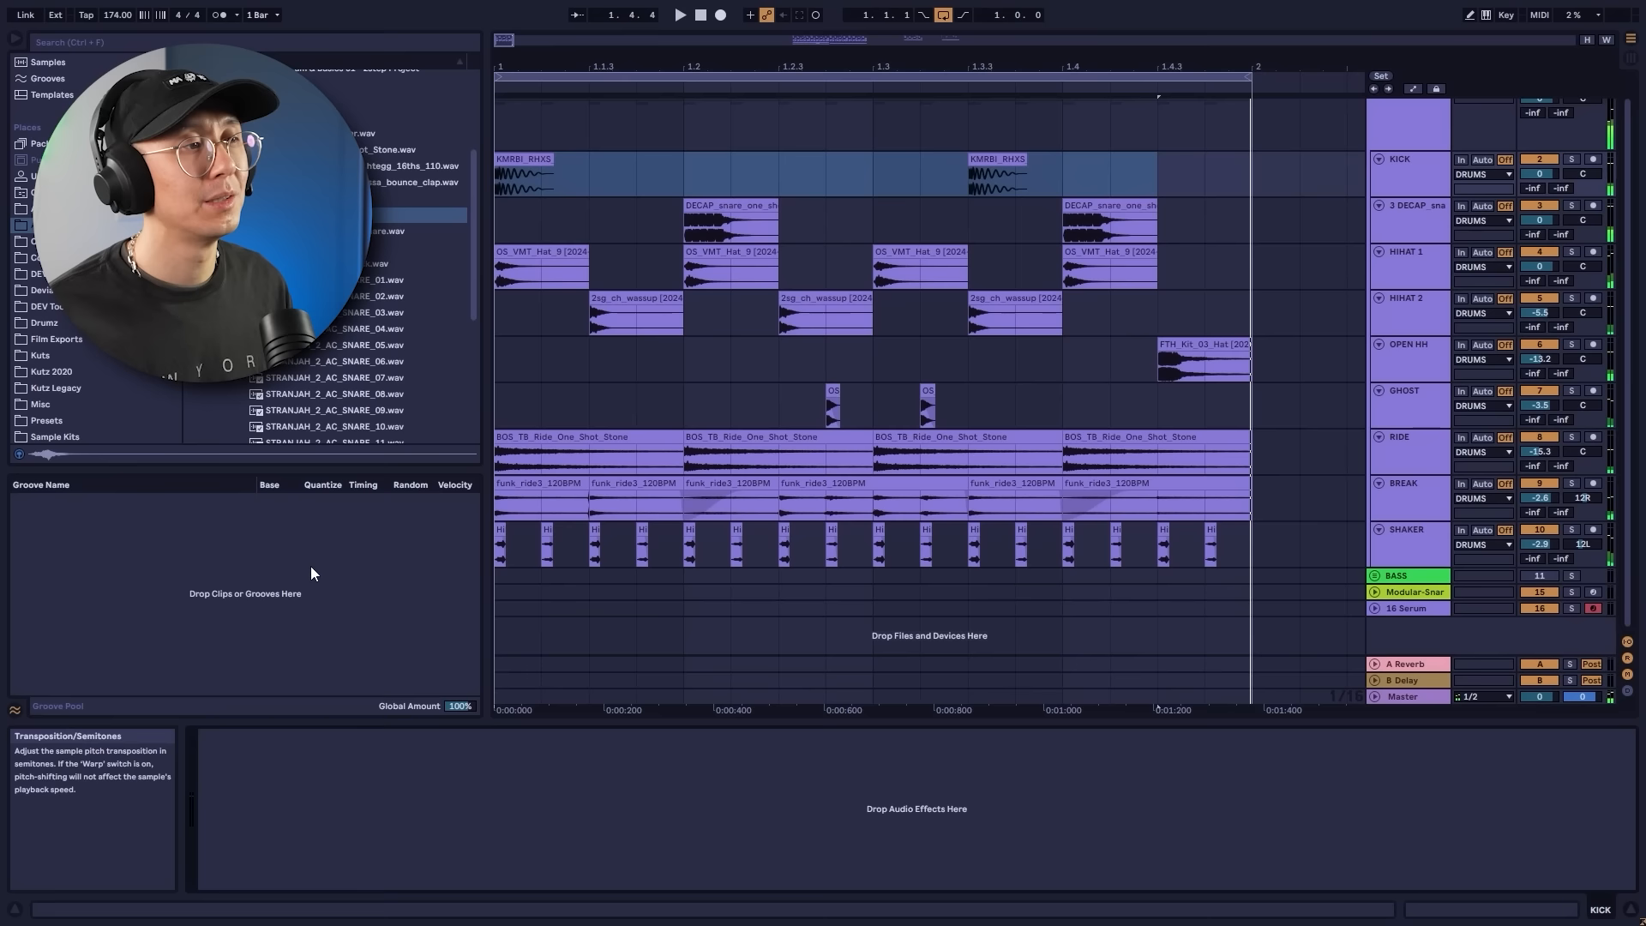
Turn off Warp for both DECAP snare clips and raise their pitch slightly while the loop plays.
scroll(617, 420, "up", 1)
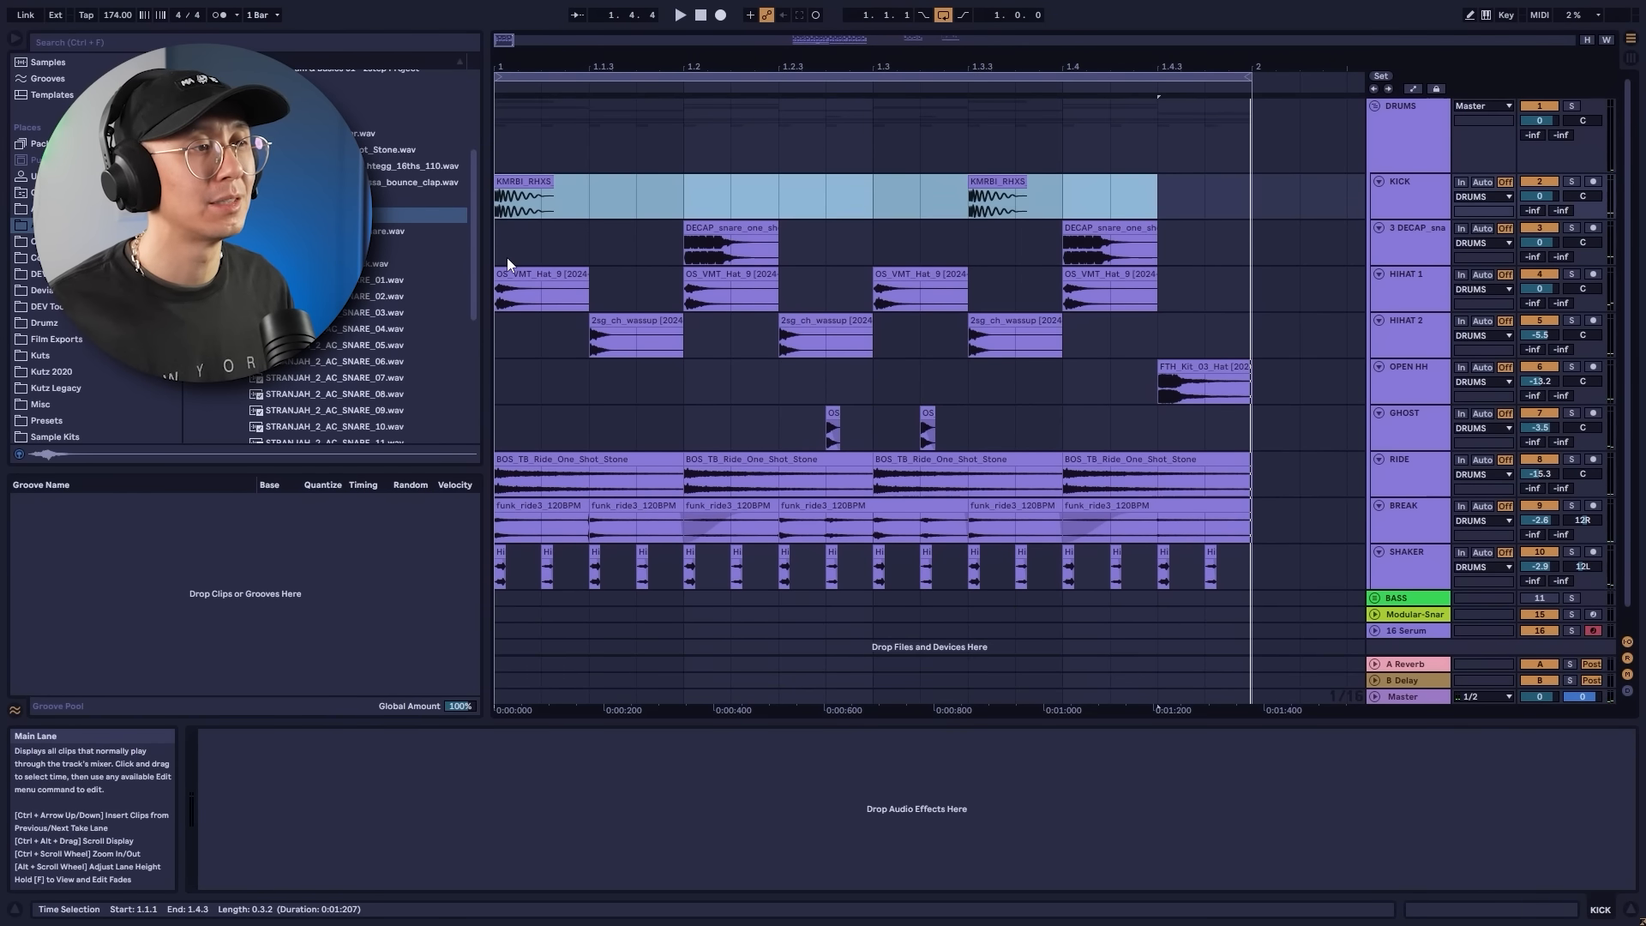
left_click(729, 228)
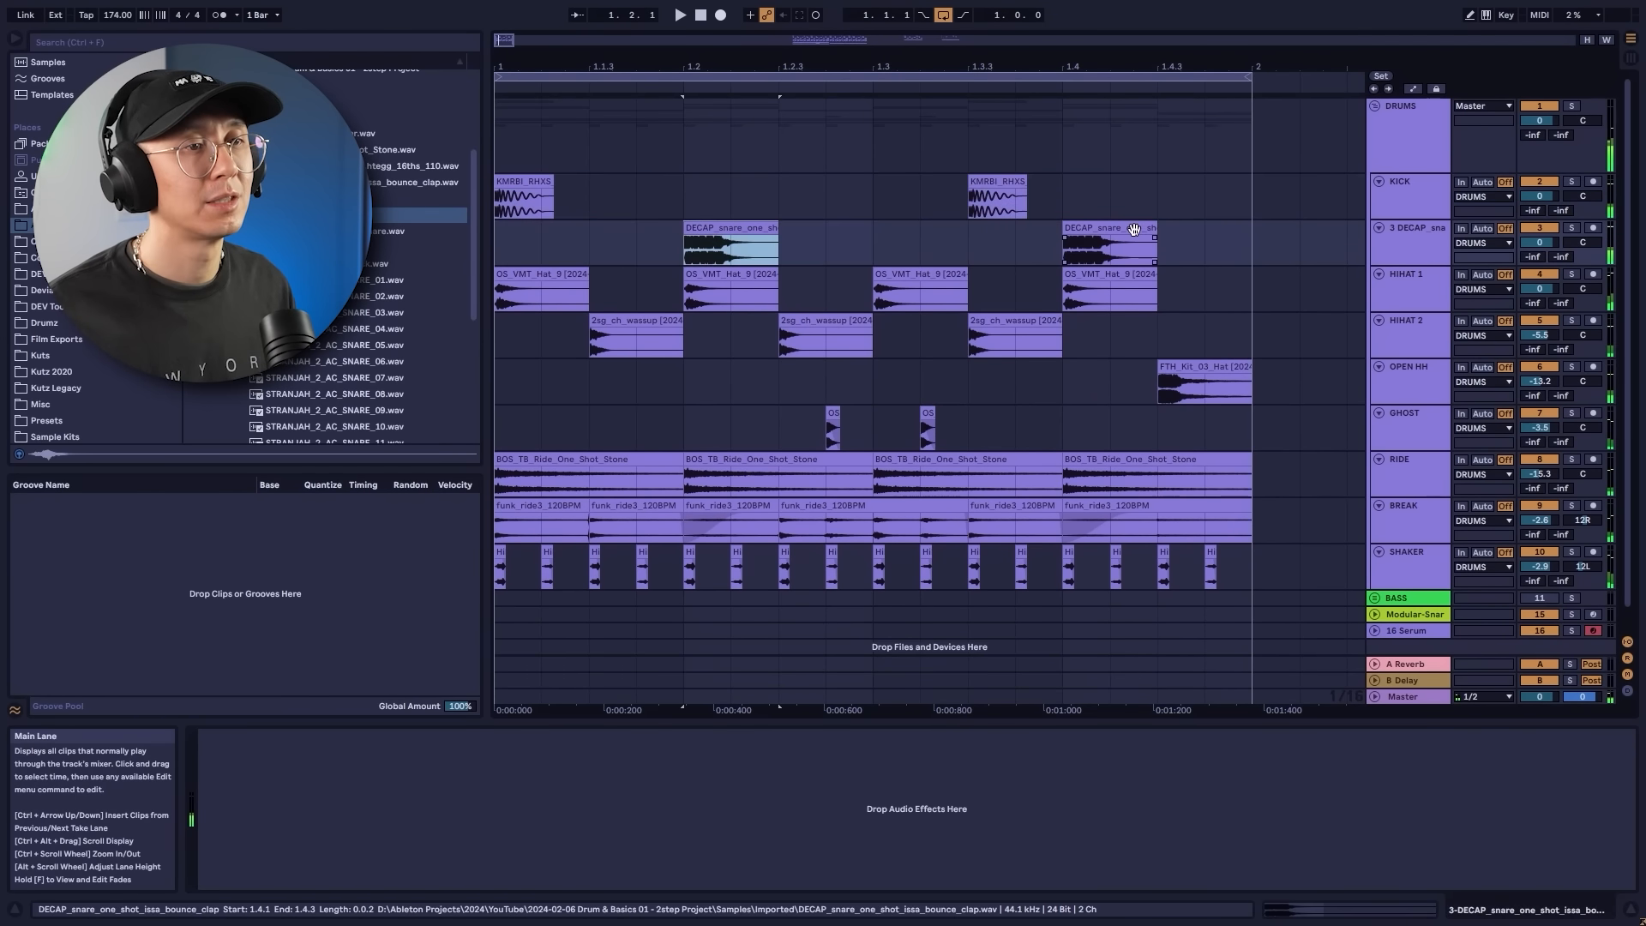
left_click(1132, 228, "shift")
key("shift+Tab")
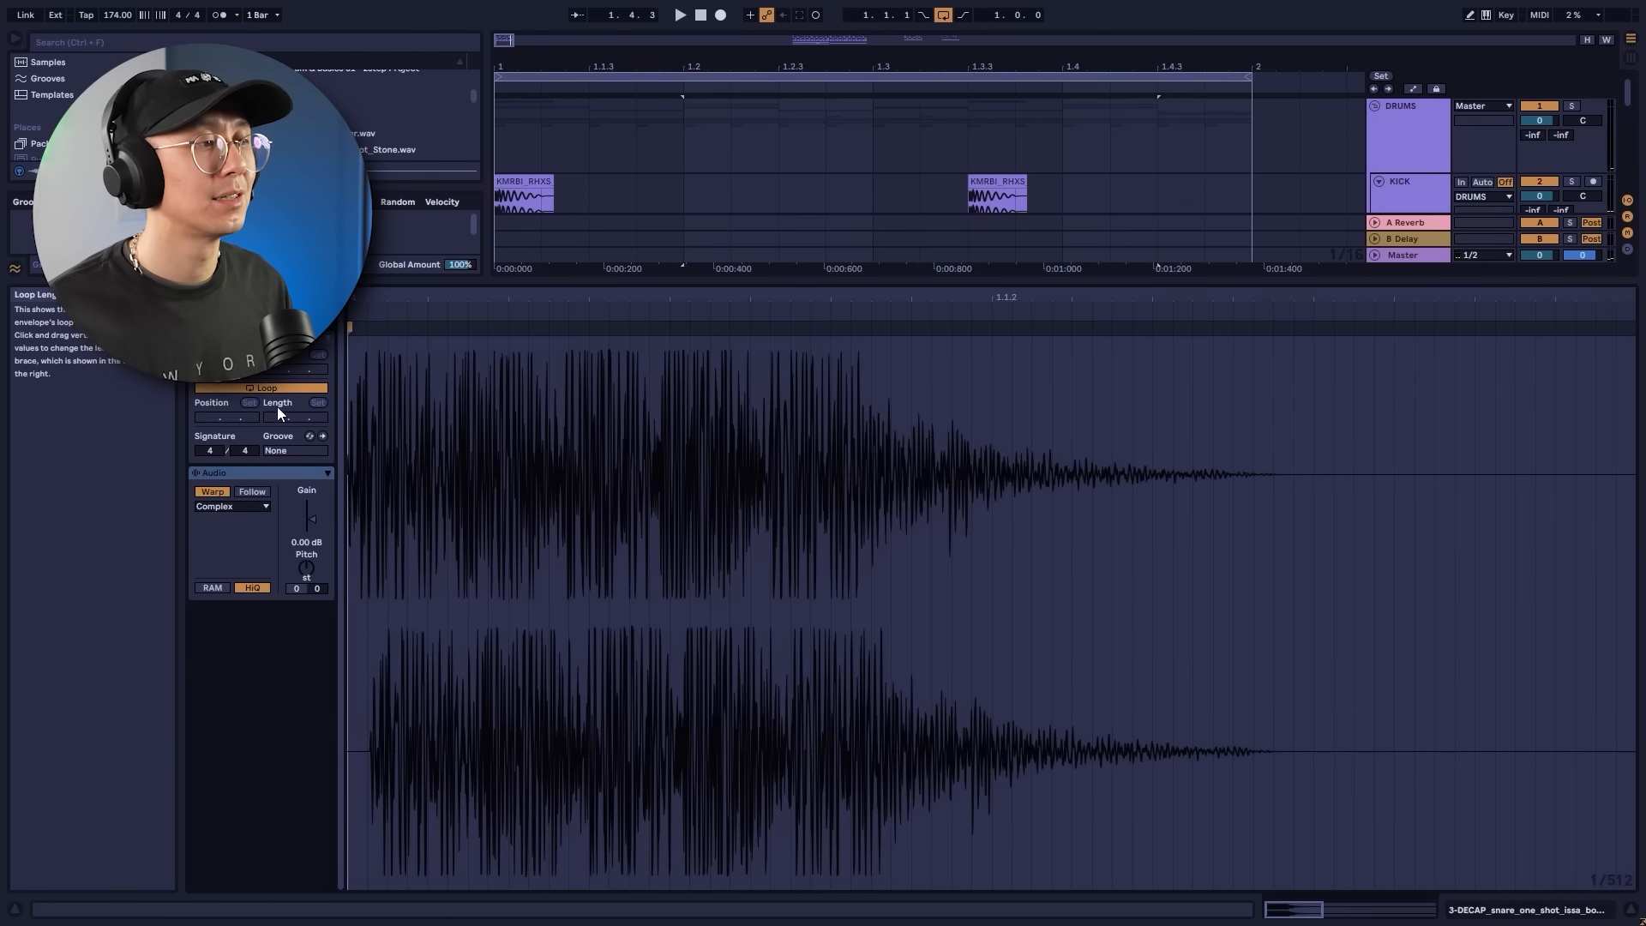
left_click(213, 491)
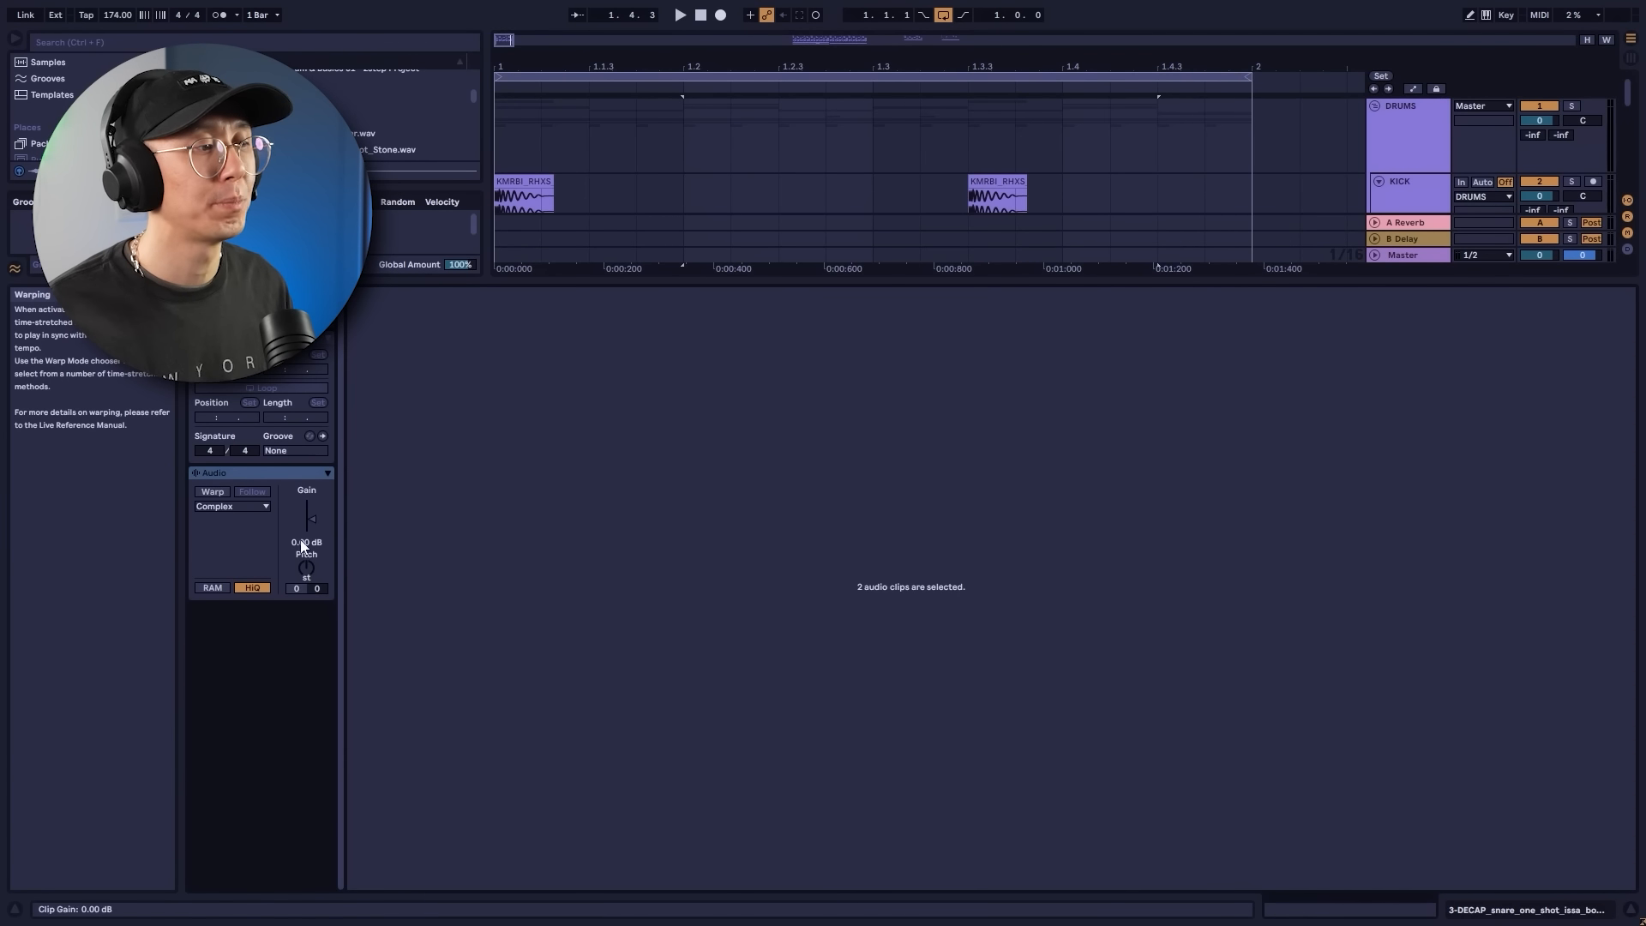
key("space")
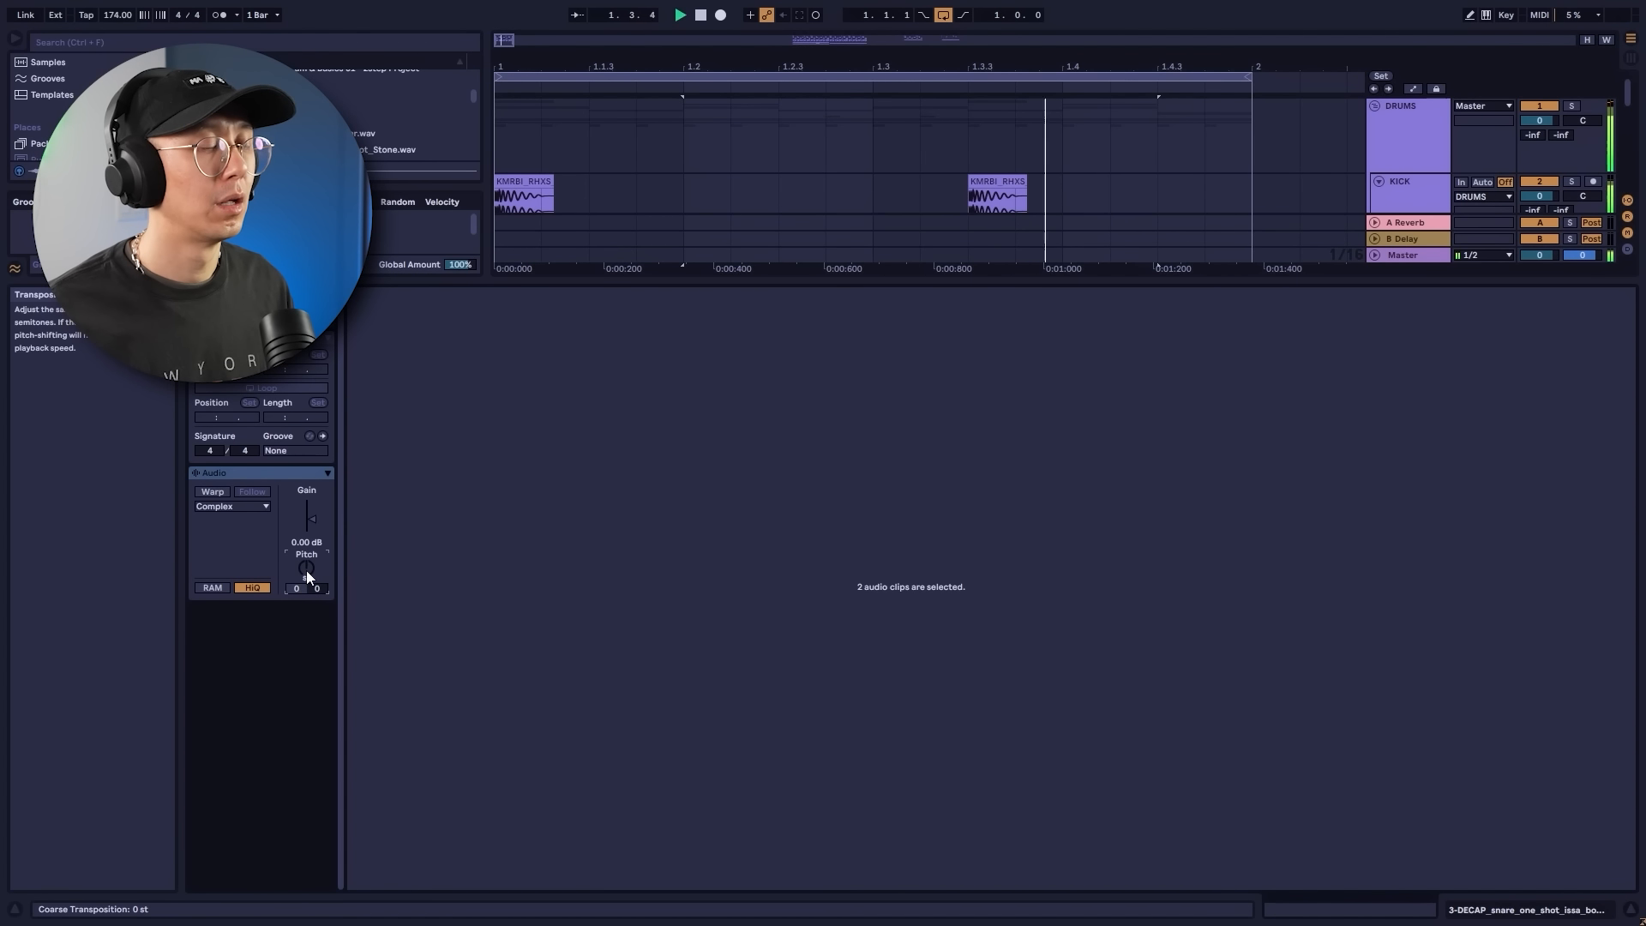
scroll(306, 570, "up", 1)
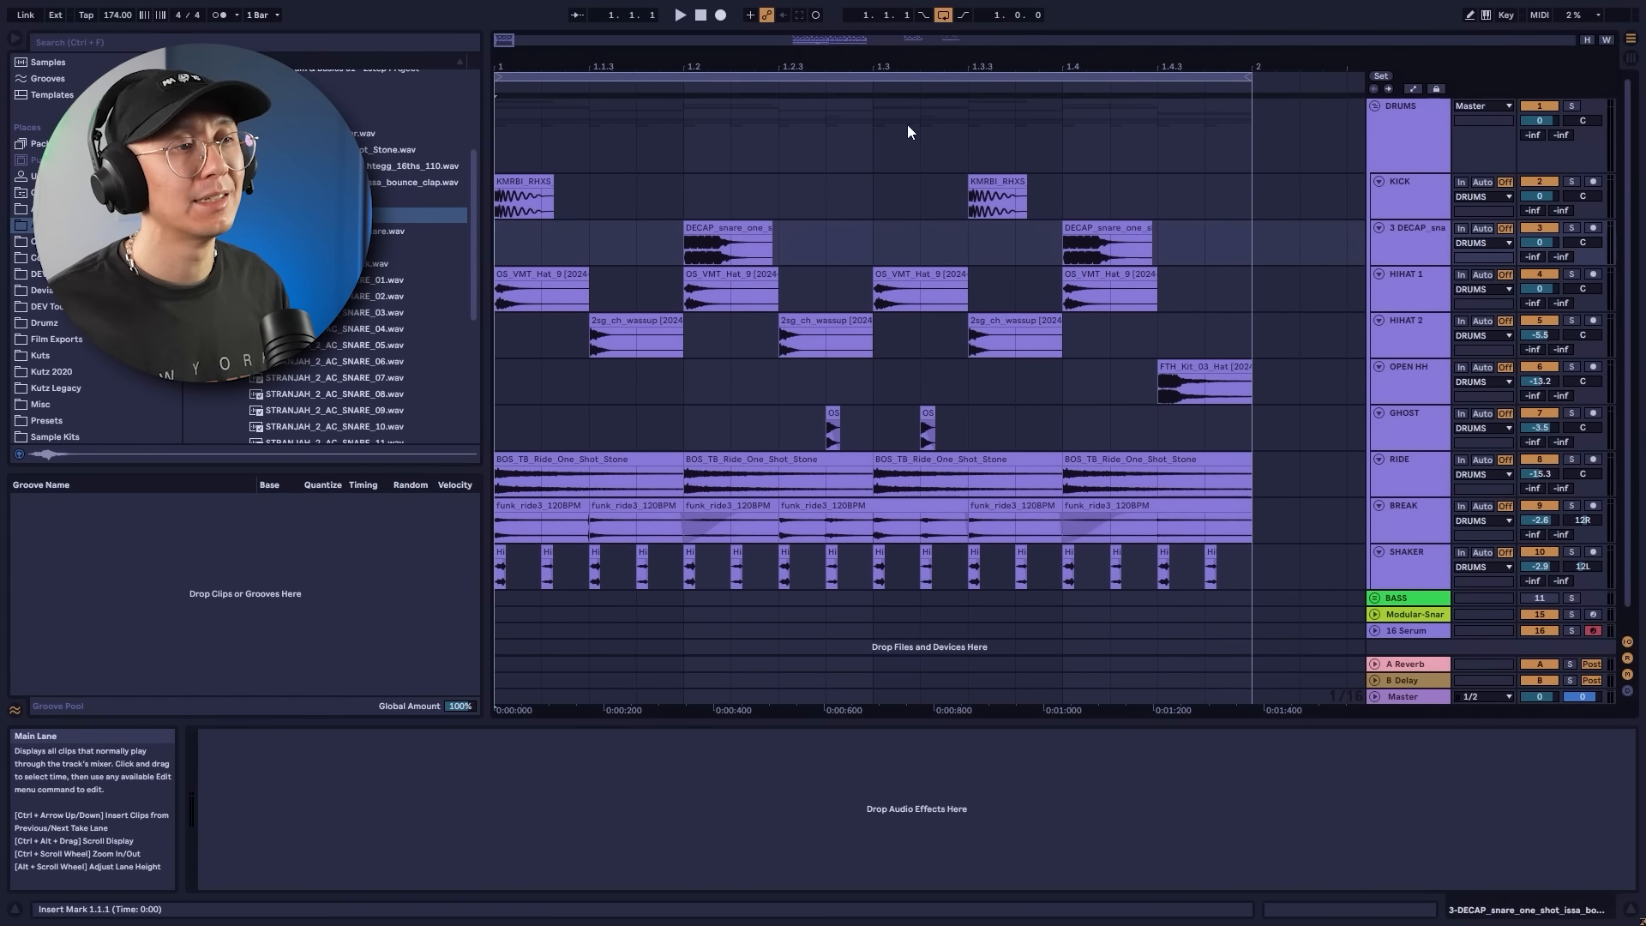
Trim the two kick clips to end at 1.1.2 and 1.3.4 and listen to the loop.
left_click_drag(553, 182, 491, 188)
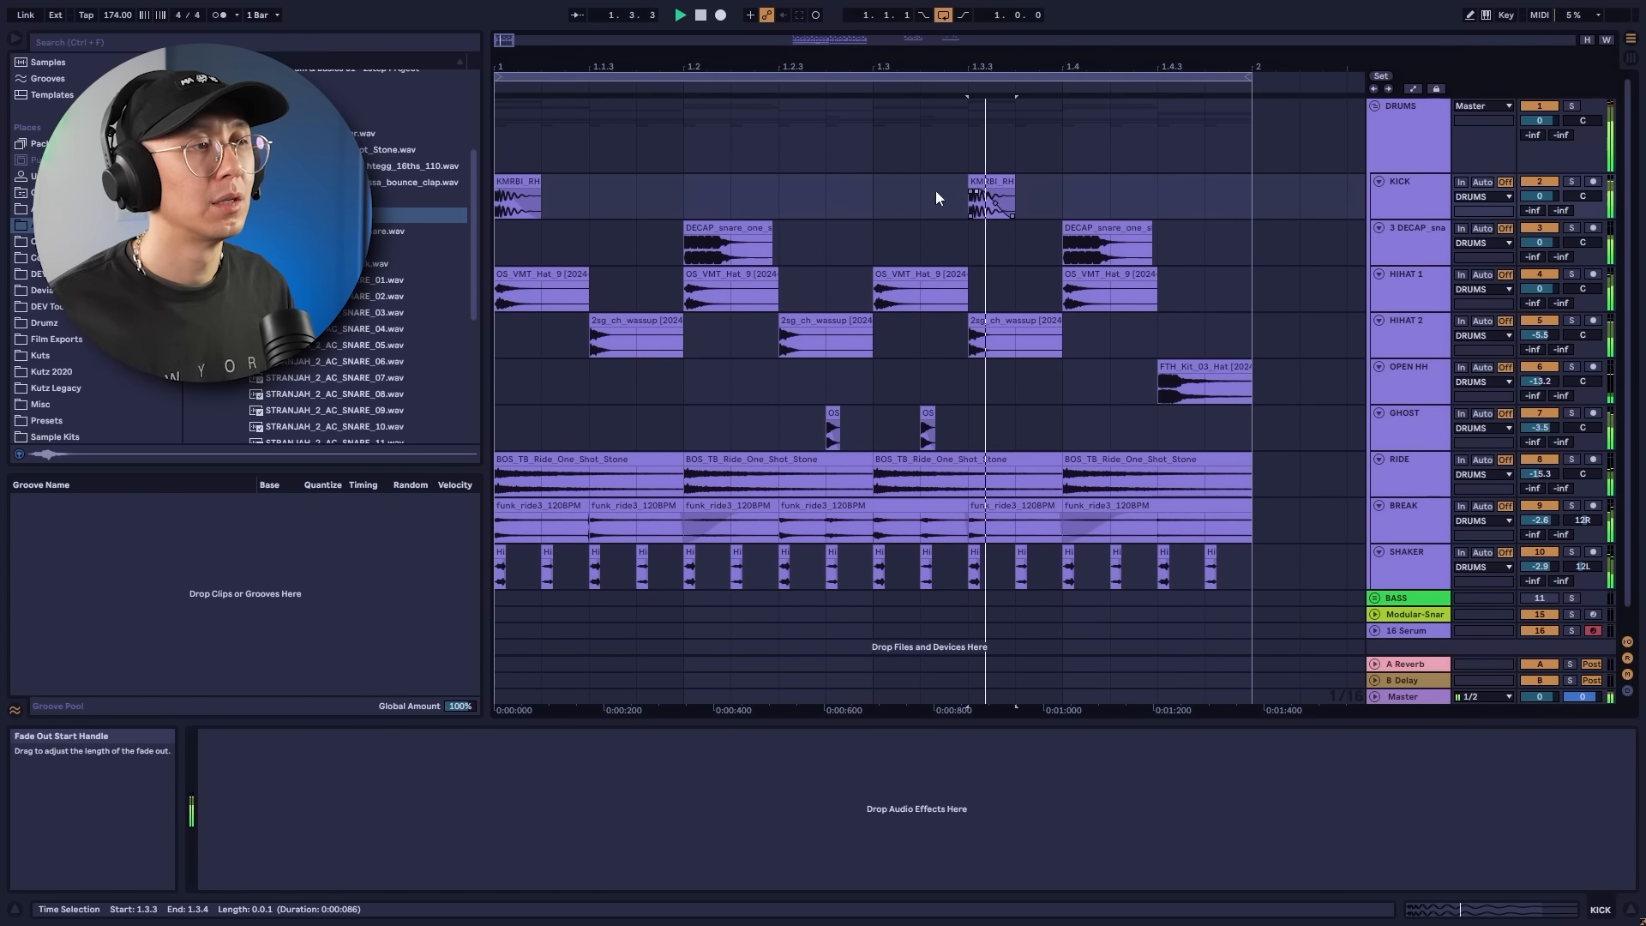
key("space")
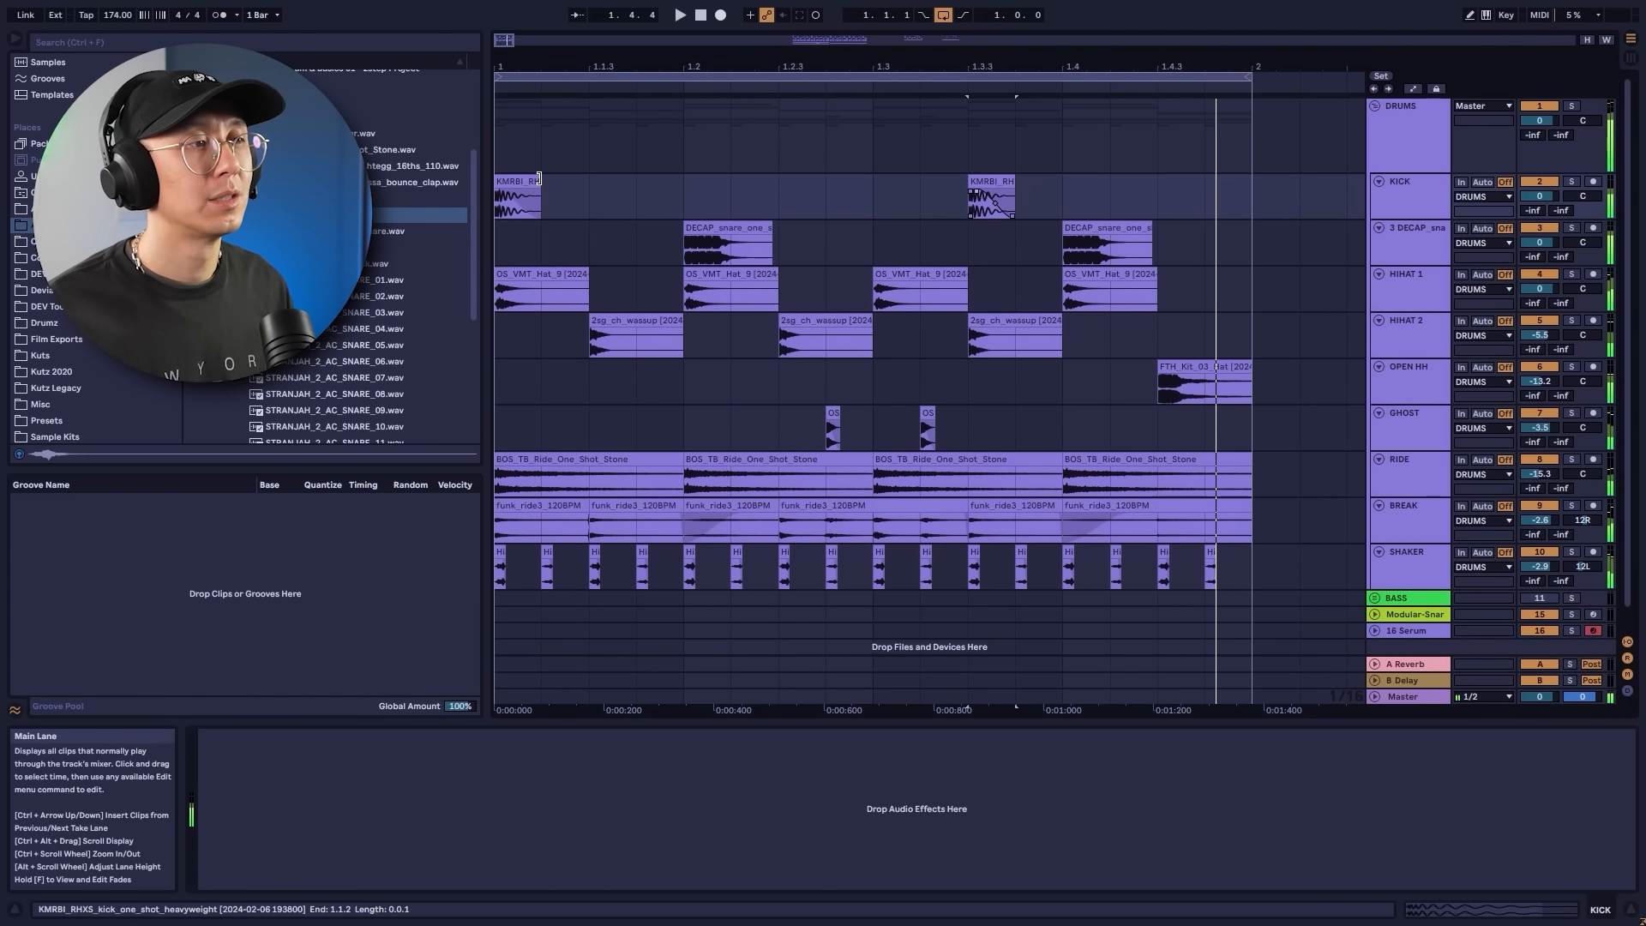
Extend the first kick clip back to its full tail past 1.1.2 and compare it with the second kick during playback.
left_click_drag(538, 180, 568, 181)
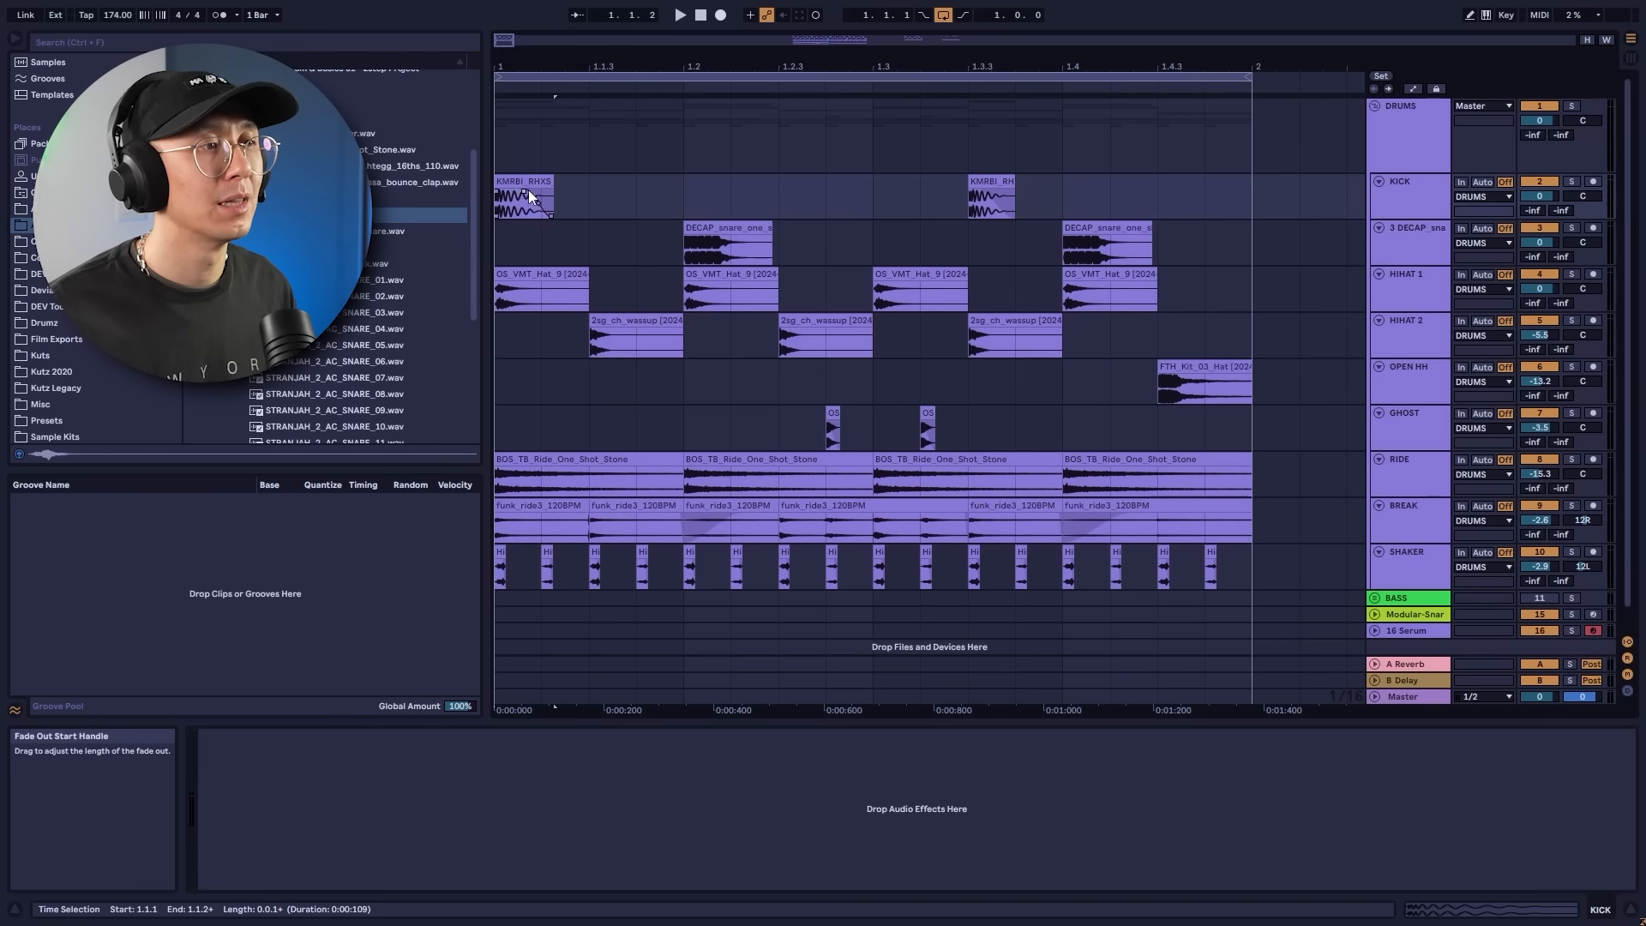
key("space")
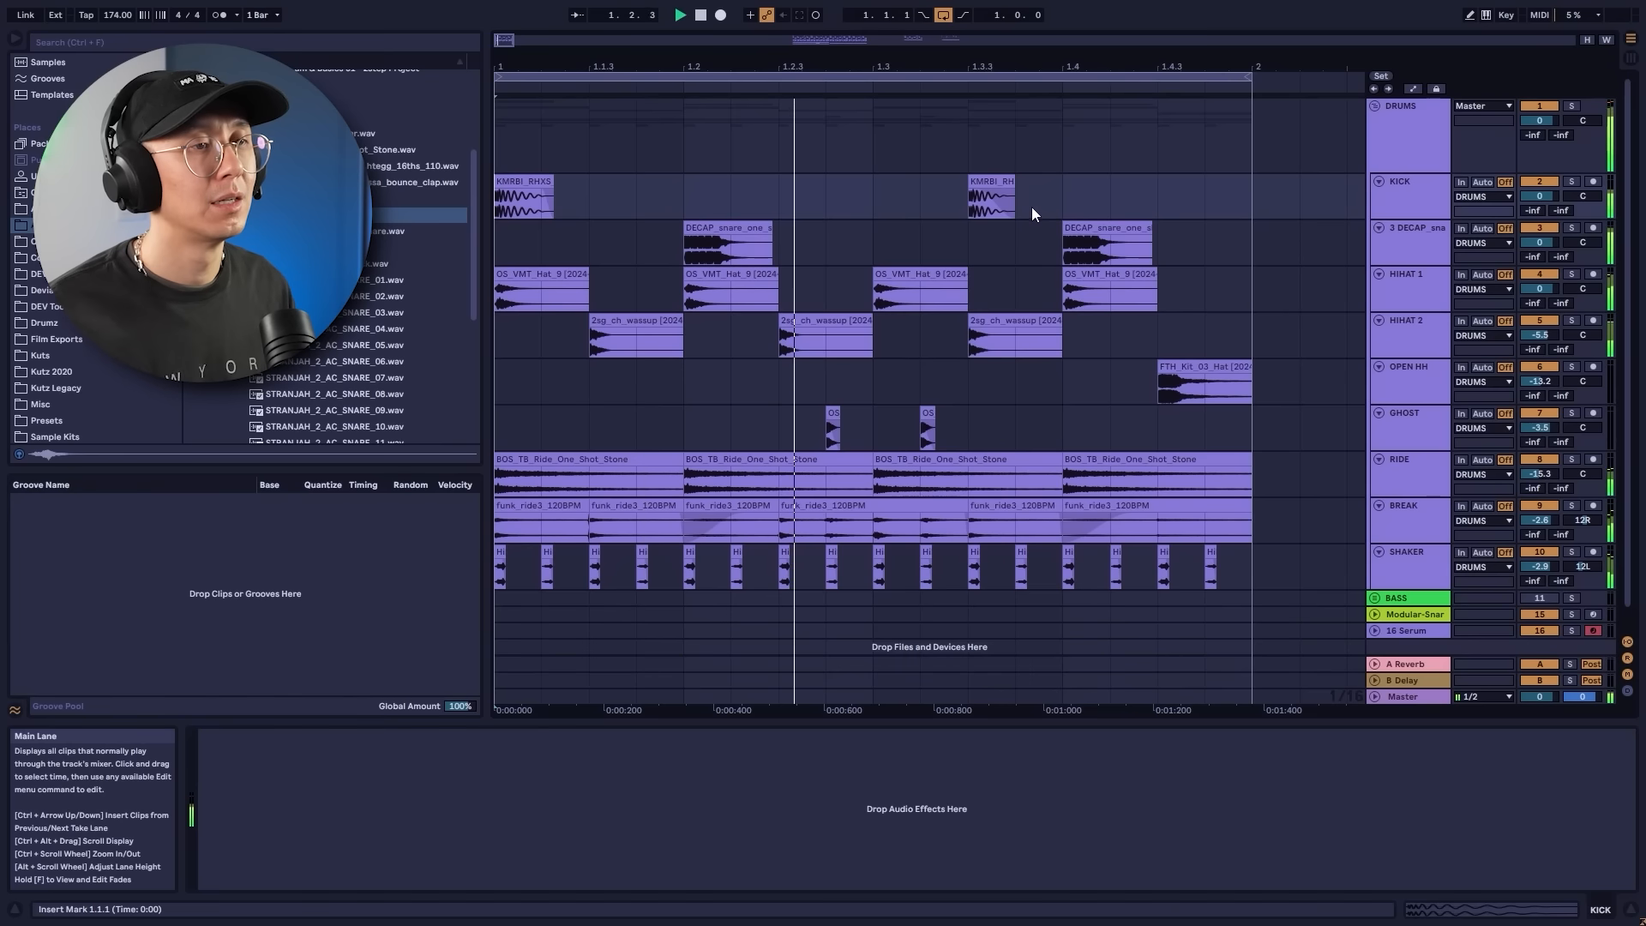
key("space")
left_click(991, 176)
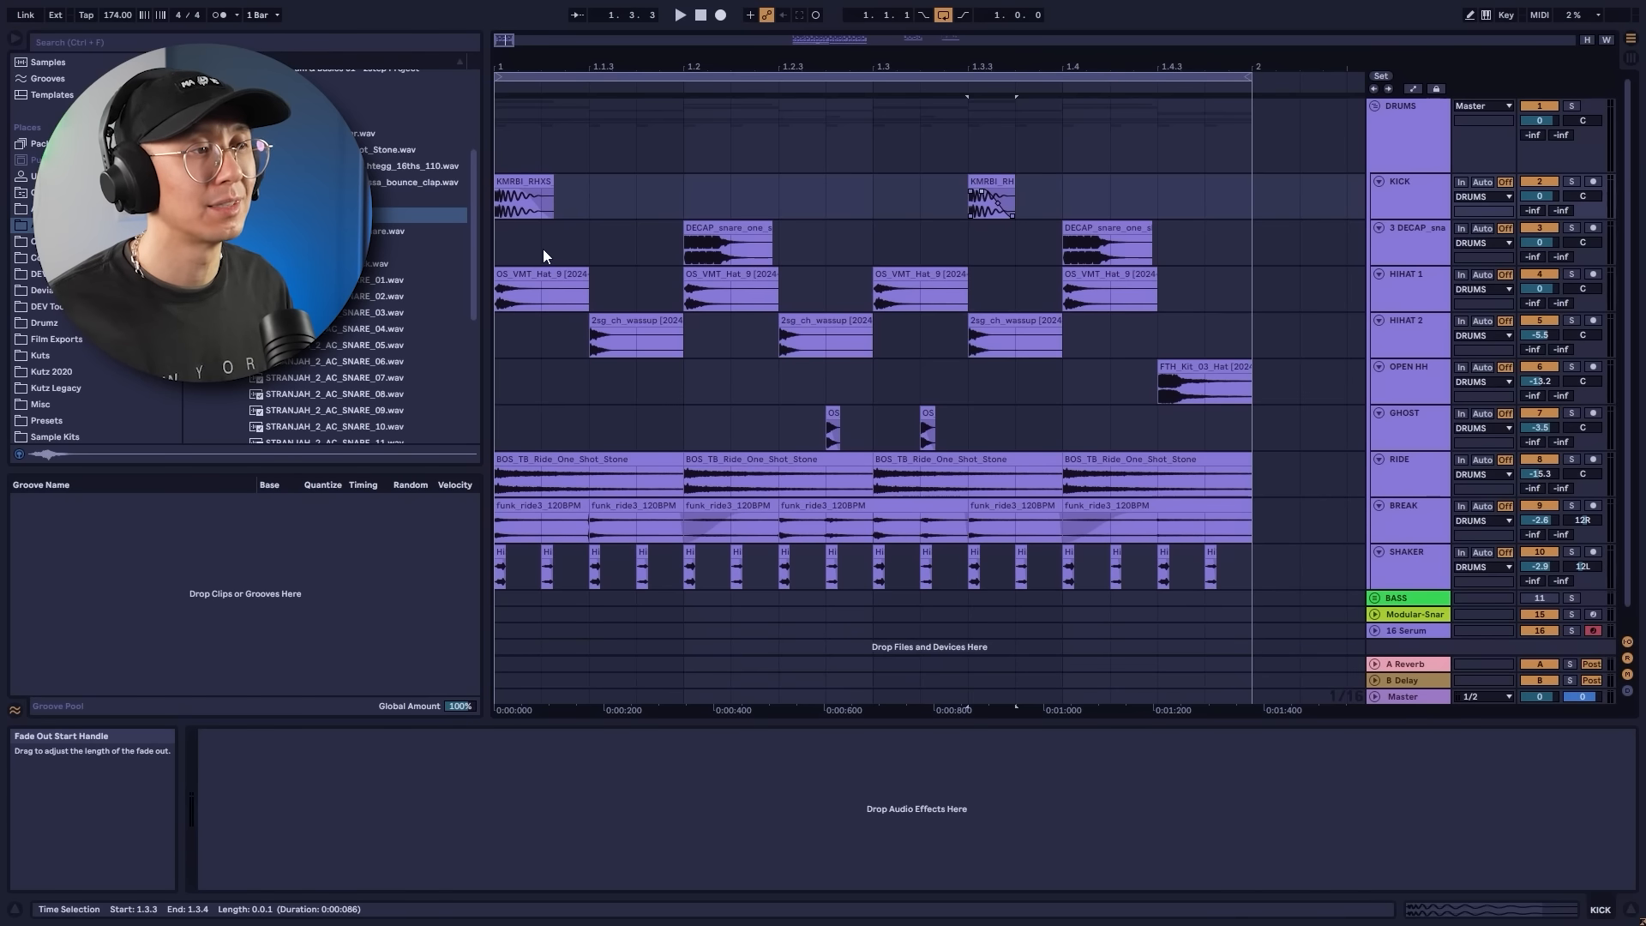
key("space")
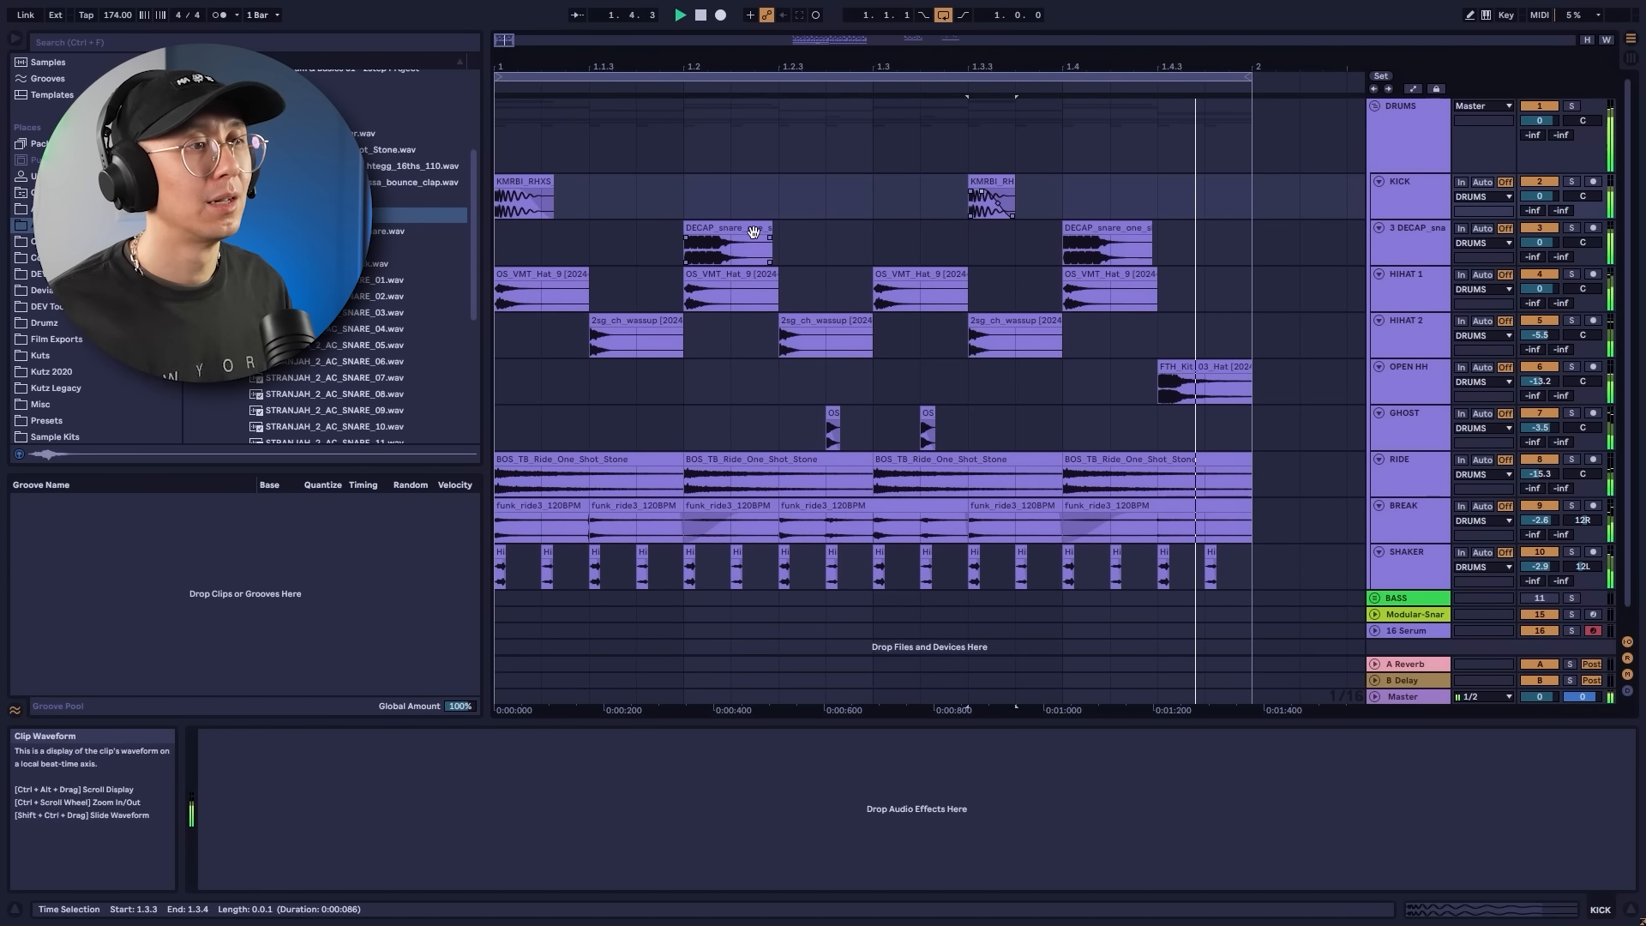
Lengthen the fade-outs on both DECAP snare clips so their tails taper off, and listen to the loop.
key("space")
left_click(772, 230)
left_click_drag(769, 235, 687, 230)
key("space")
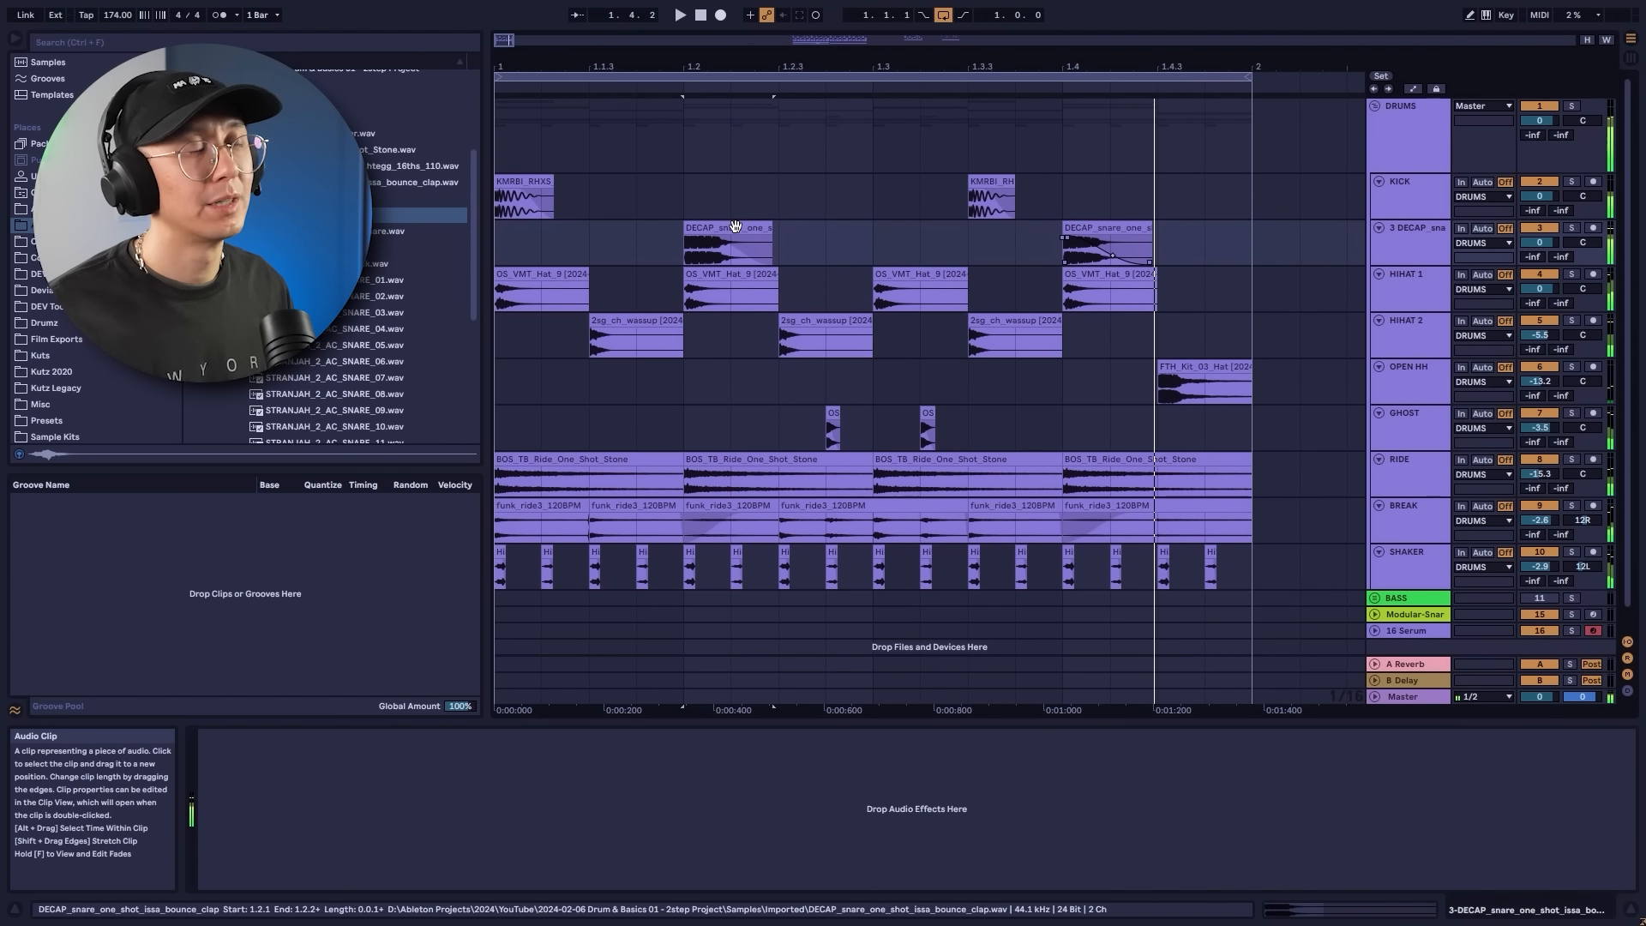
Review the two DECAP snare clips and play the drum loop from 1.1.1.
left_click(734, 227)
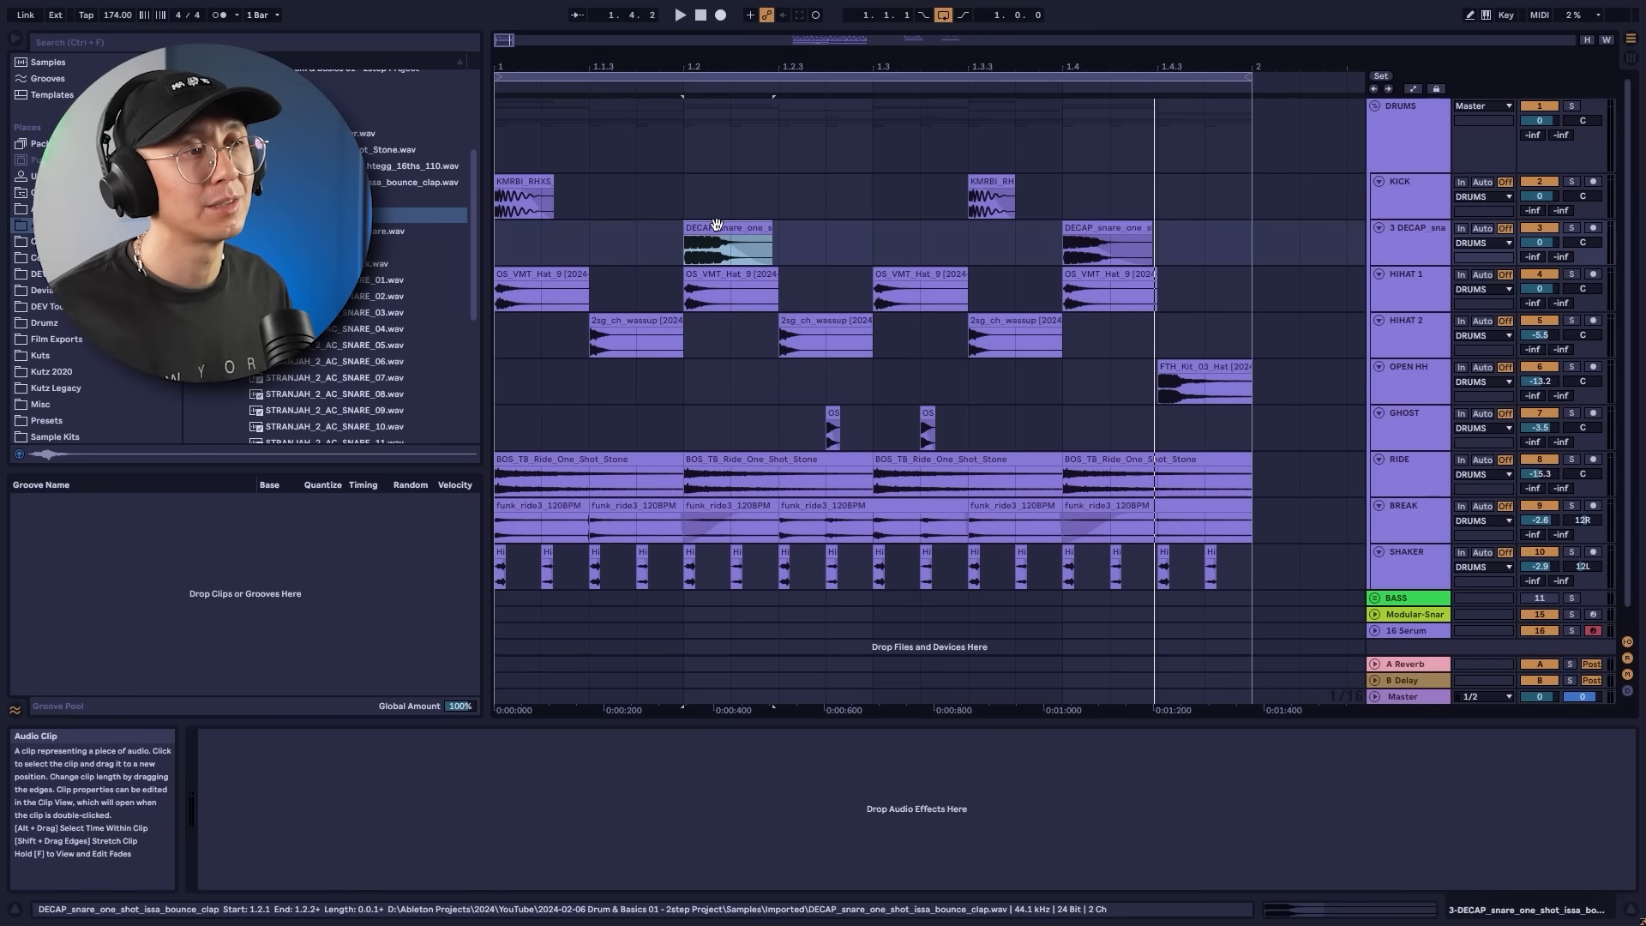
left_click(1079, 227)
left_click(867, 239)
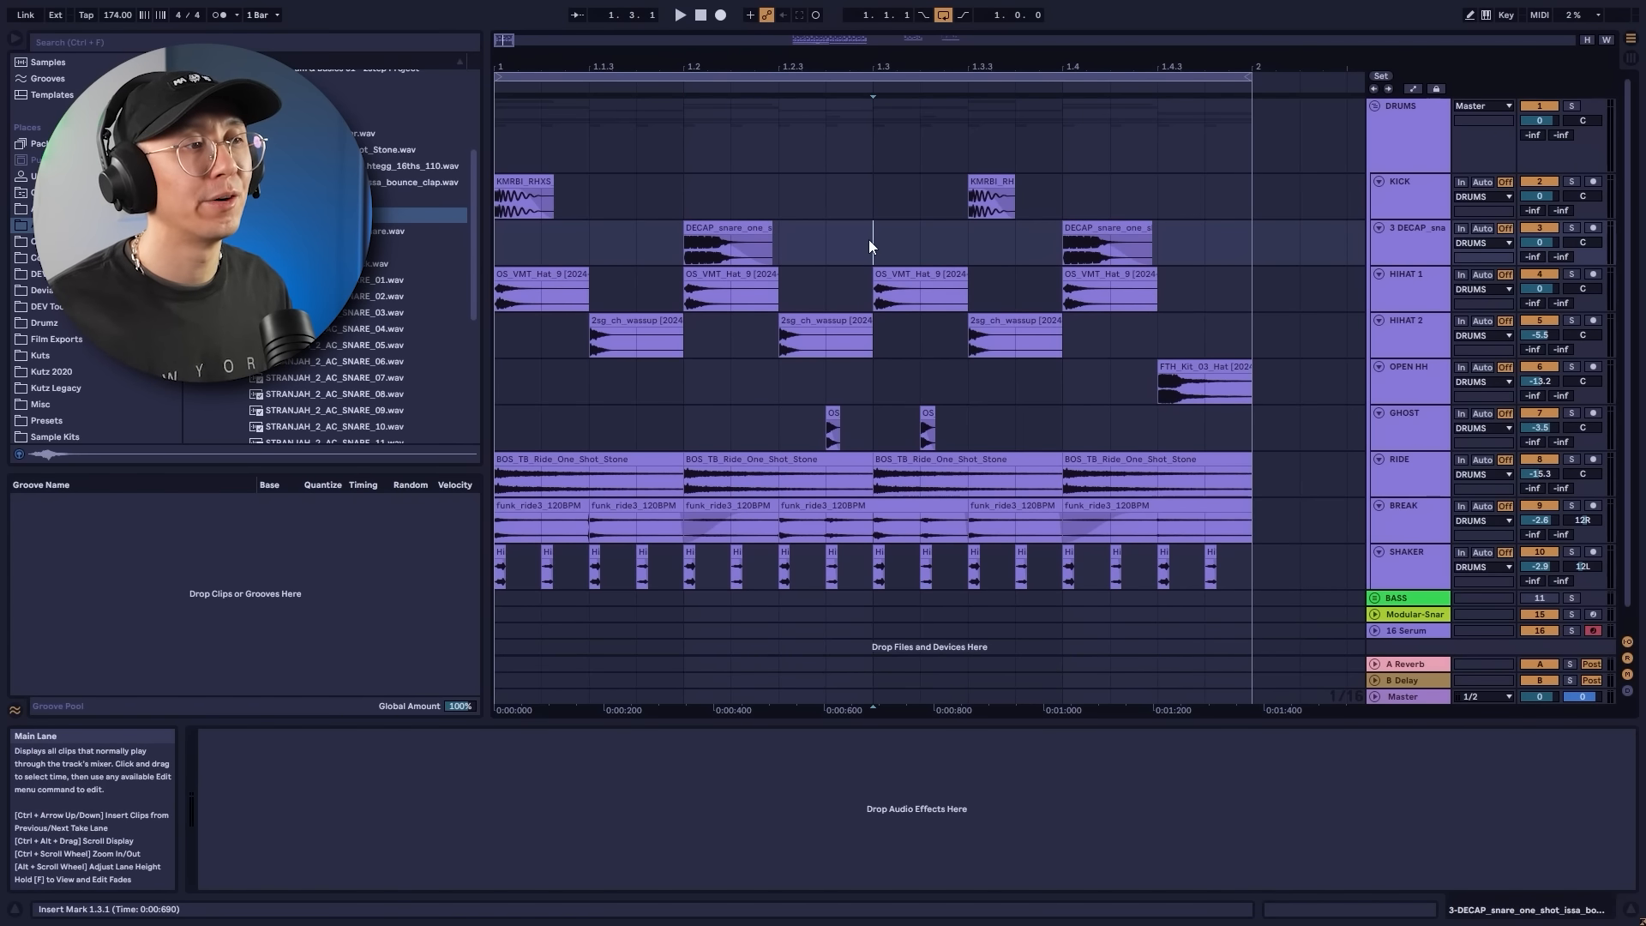
left_click(707, 230)
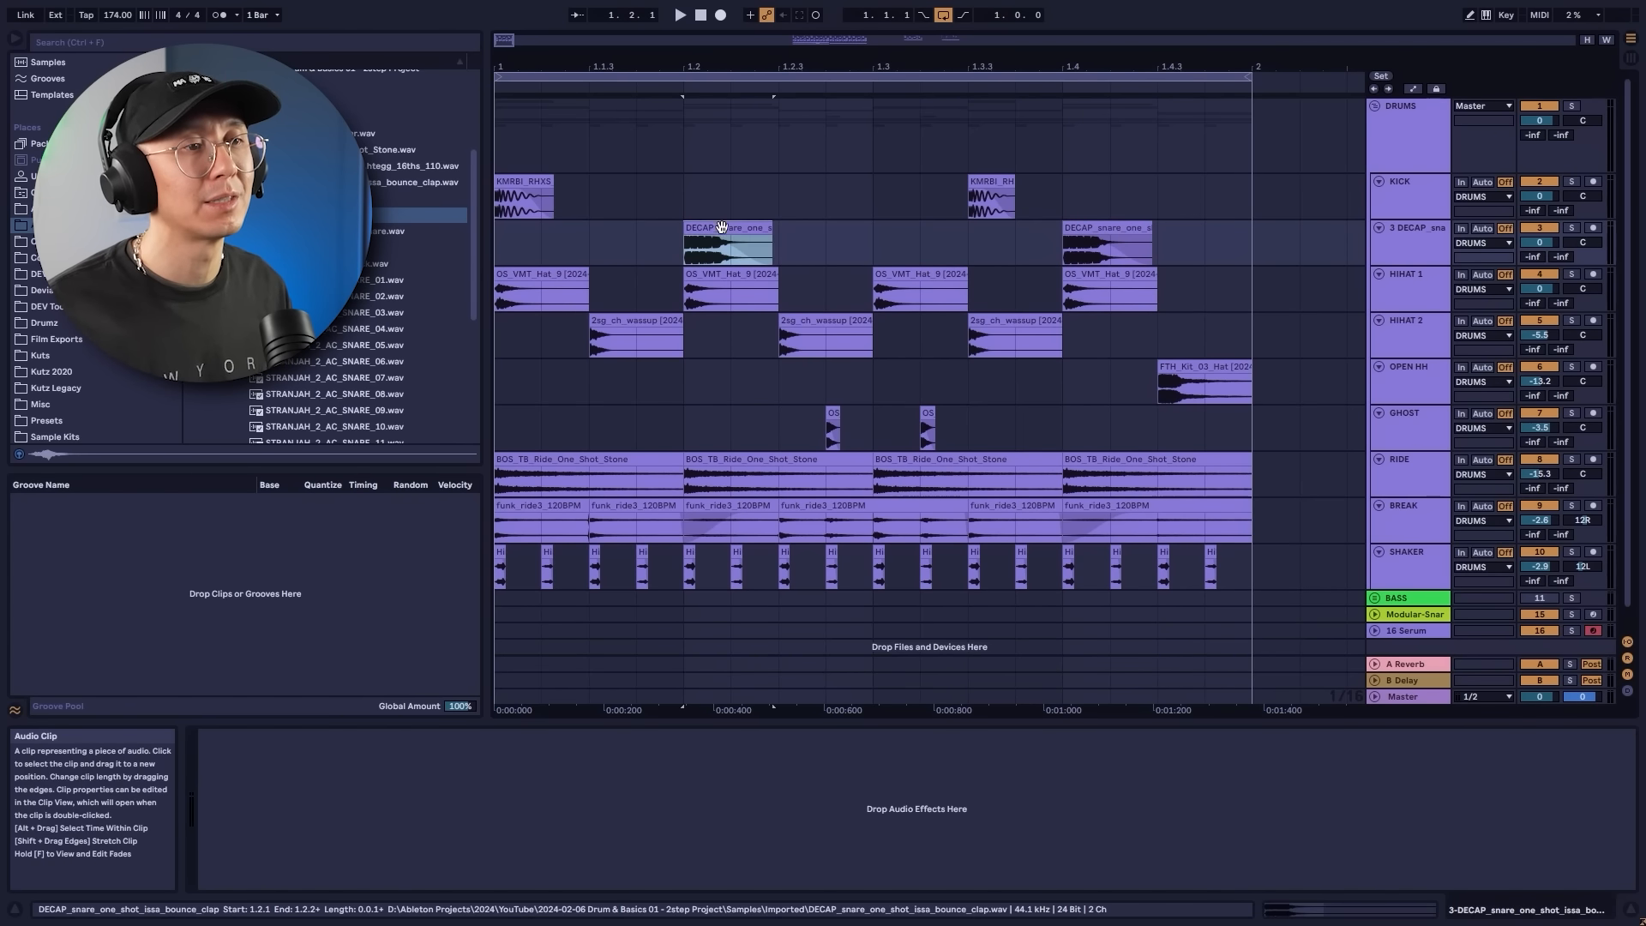
left_click(1106, 227)
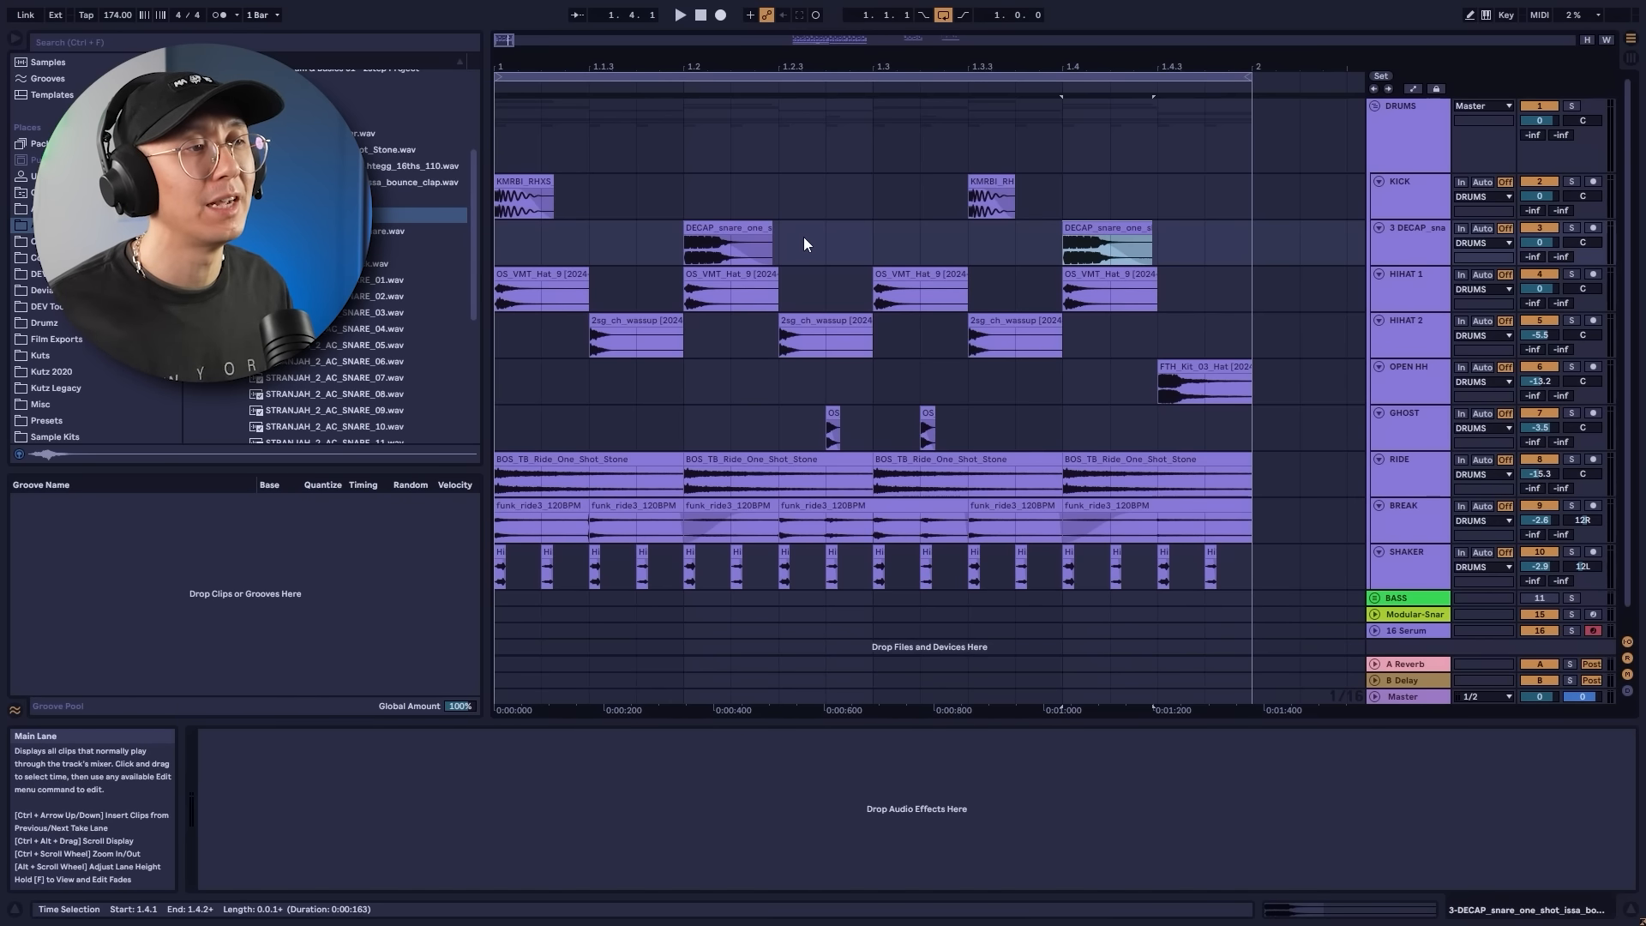
left_click(501, 246)
key("space")
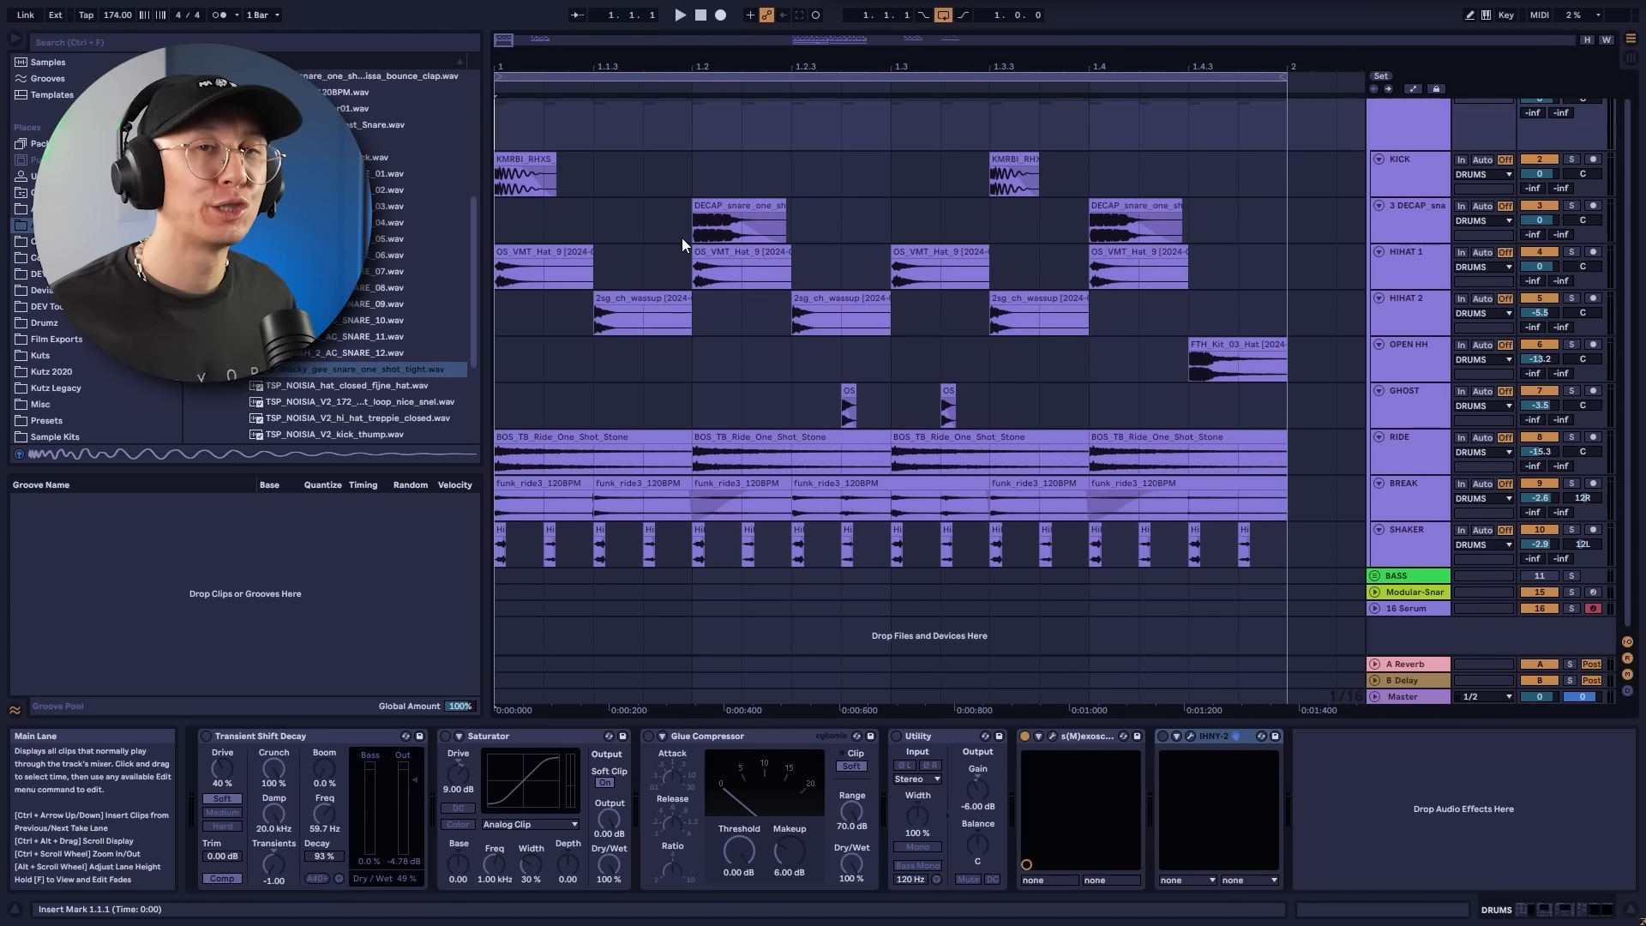
left_click(502, 223)
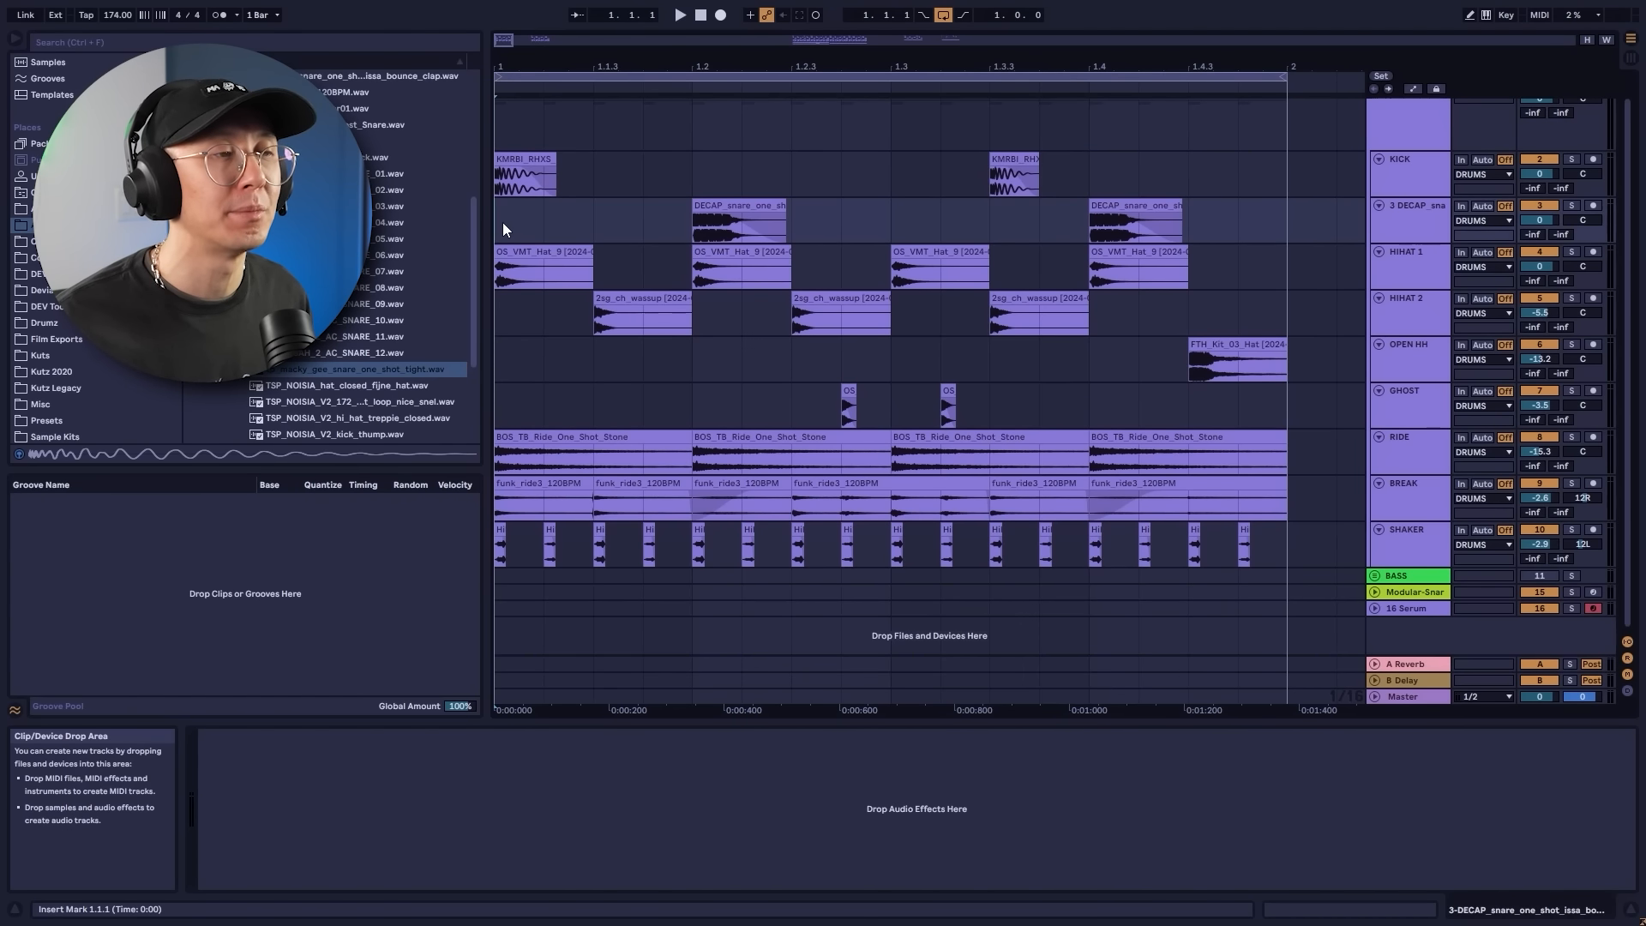
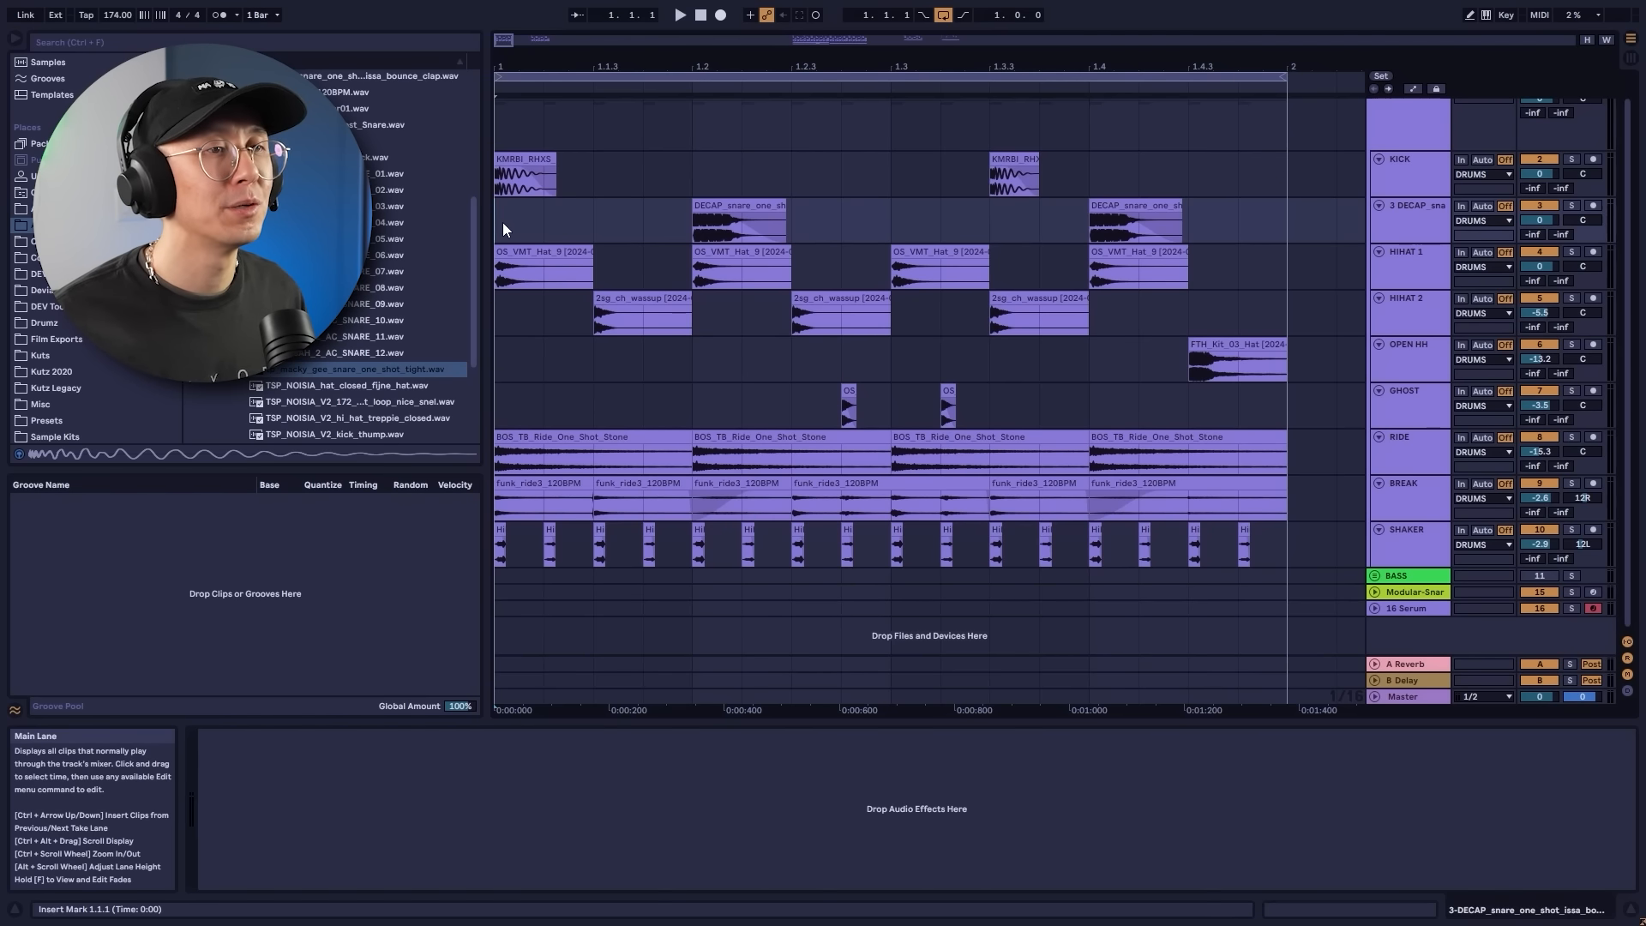
key("space")
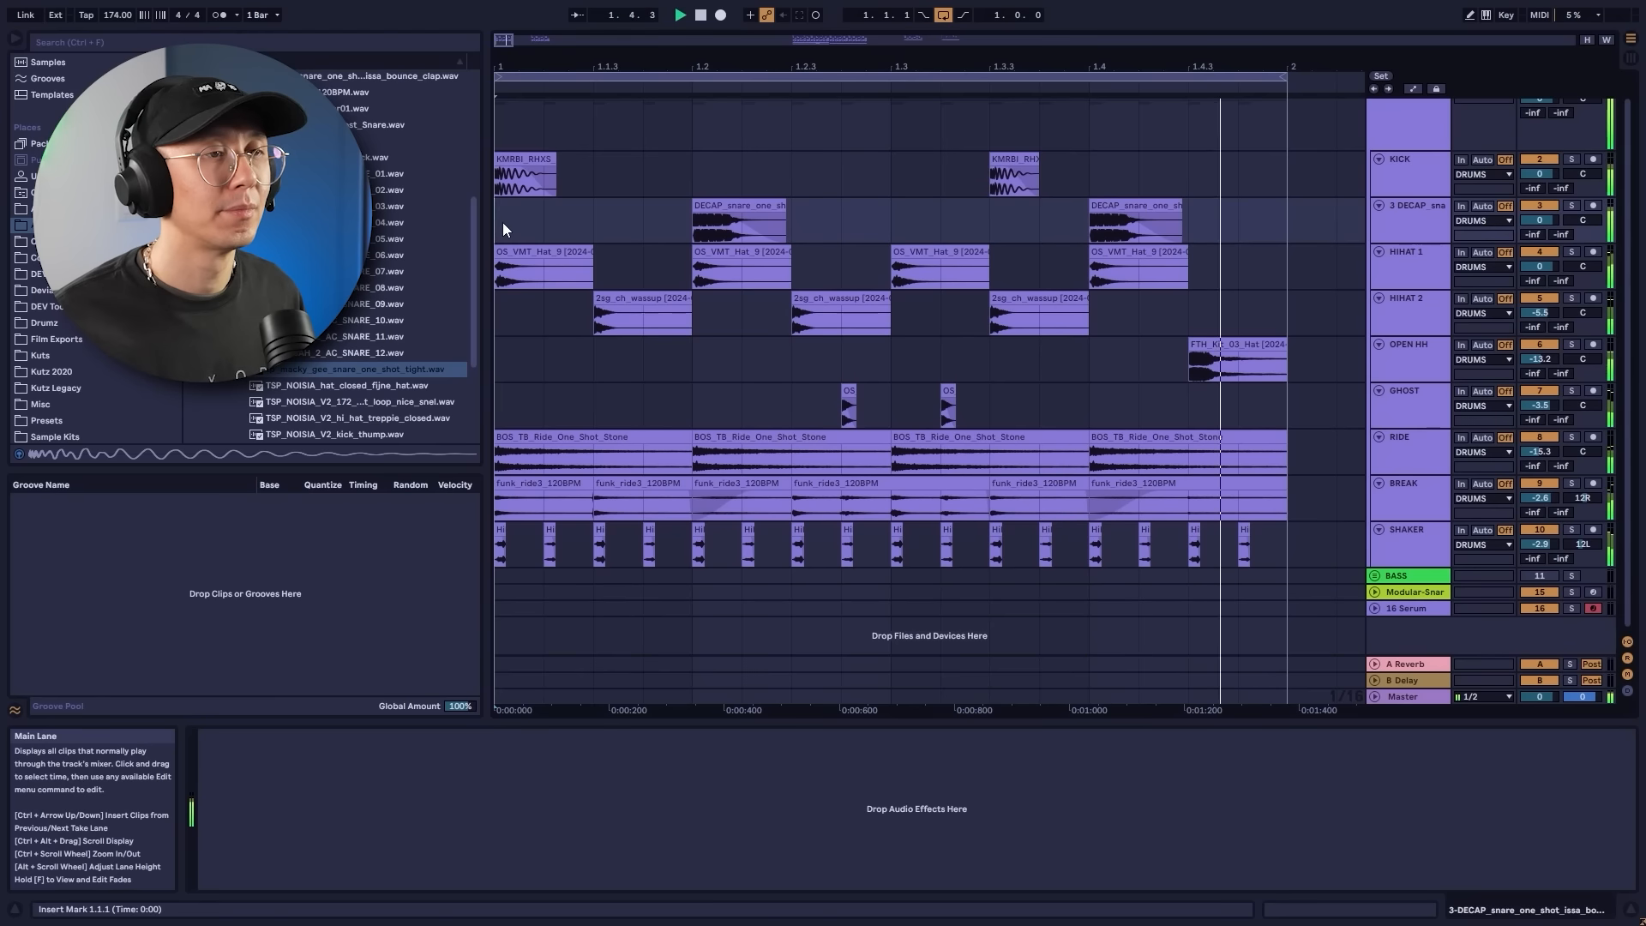
key("space")
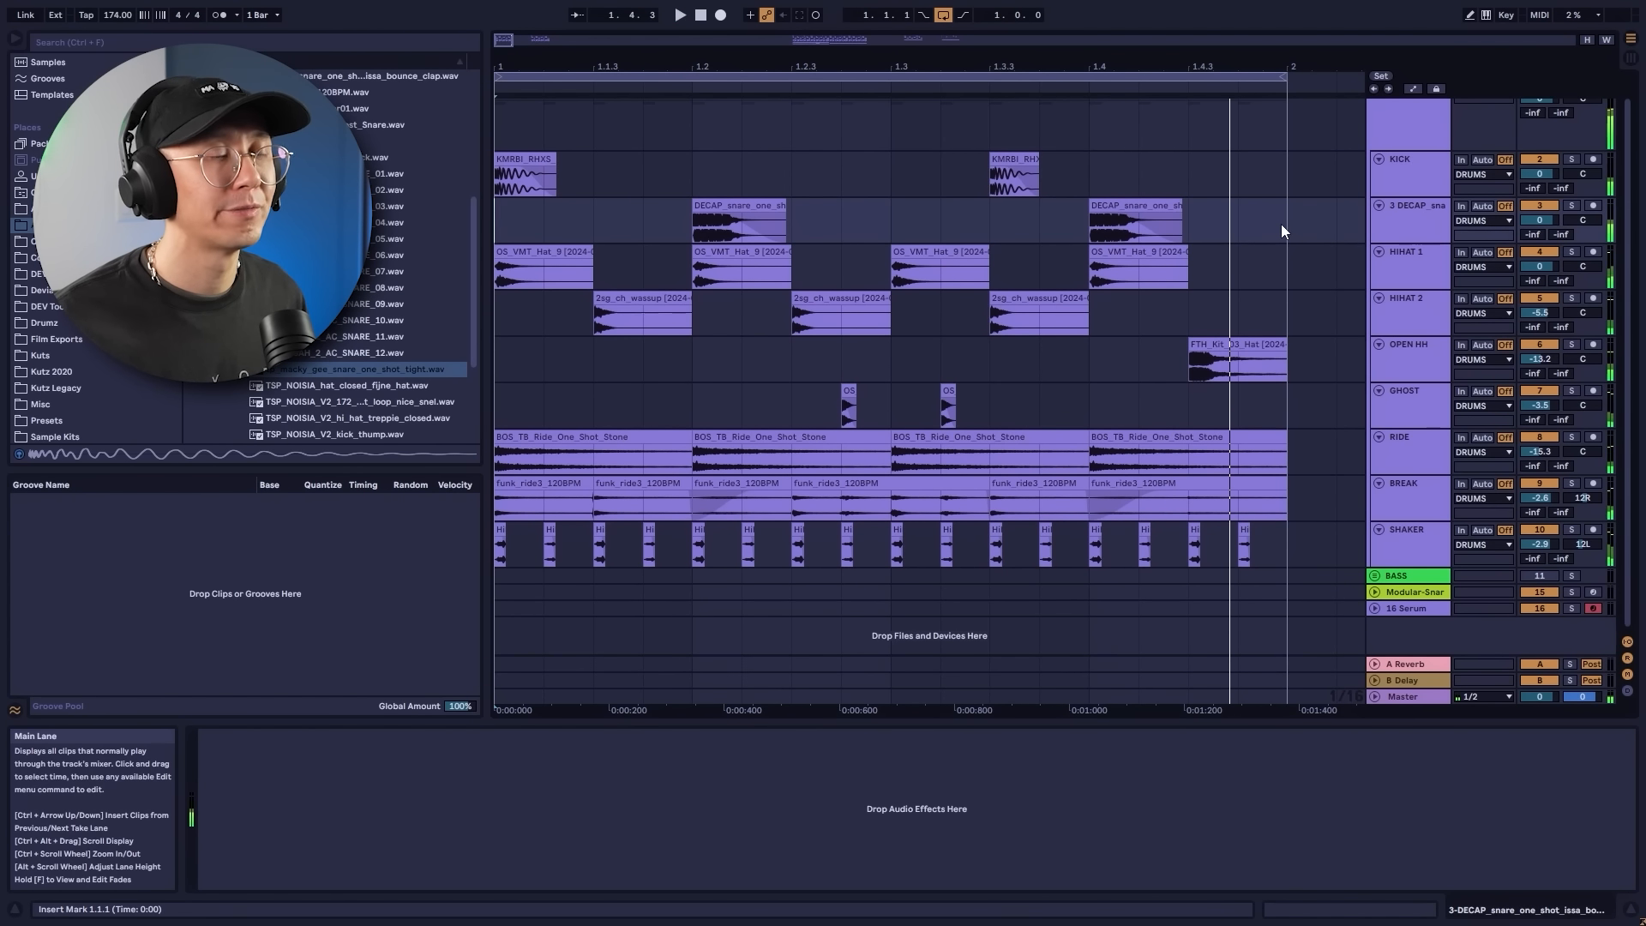
Replace bar 1's kicks with TSP_NOISIA_V2_kick_thump at 1.1.1 and 1.3.3, and its snares with the tight macky_gee snare at 1.2 and 1.4.
left_click_drag(1291, 229, 501, 171)
key("Delete")
left_click(366, 434)
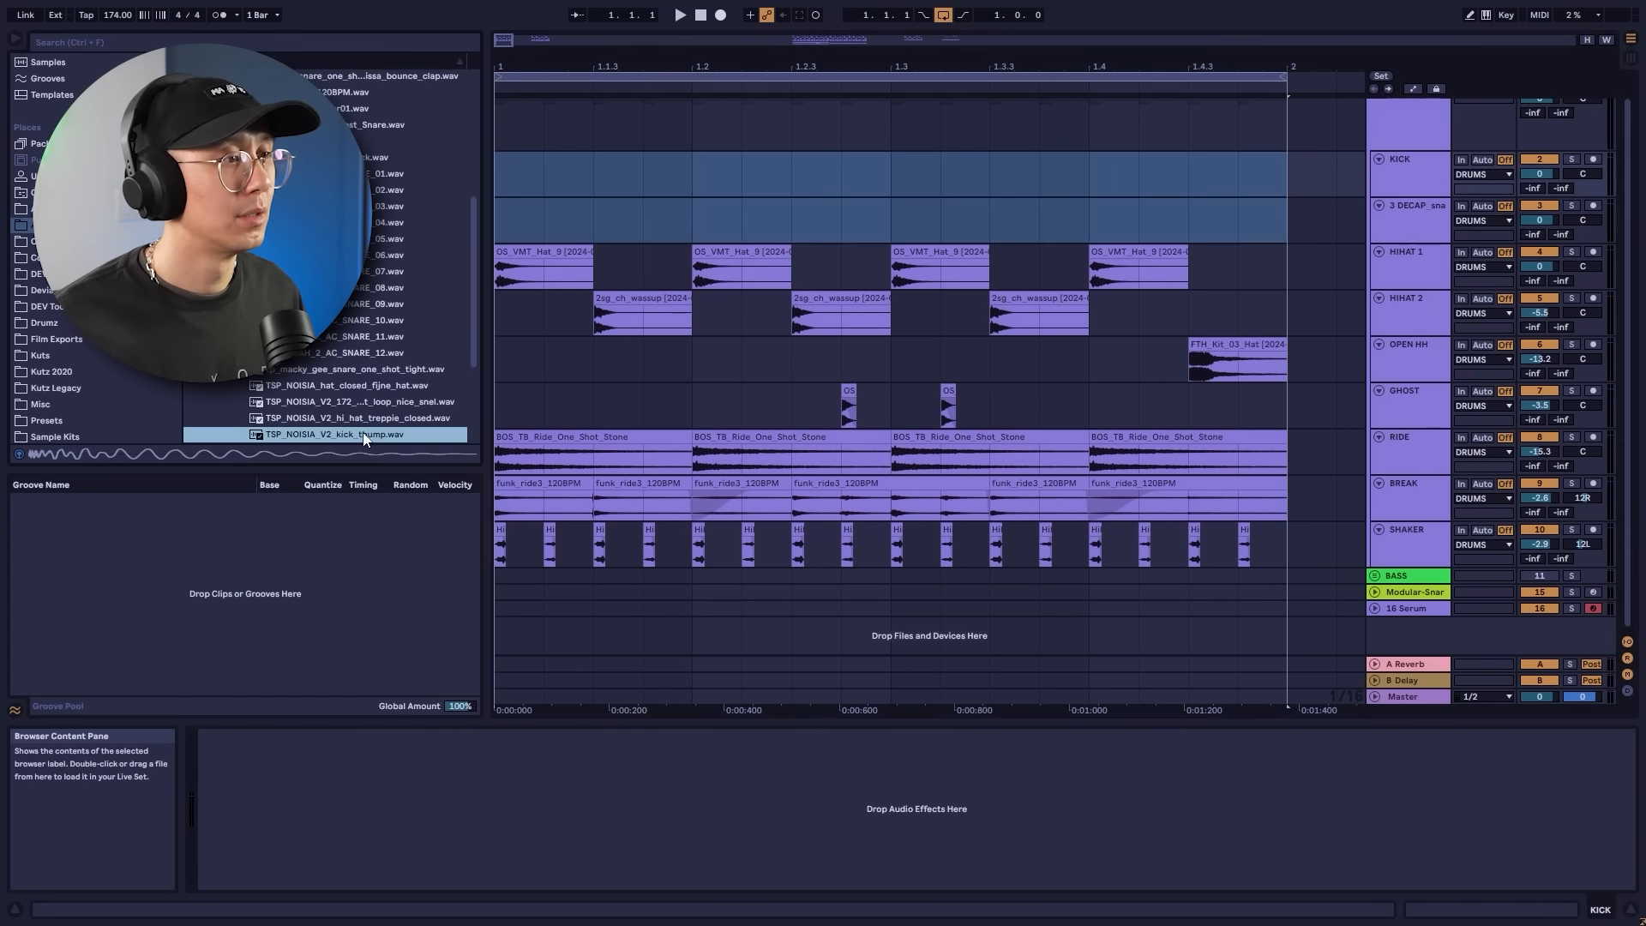
left_click_drag(375, 440, 513, 176)
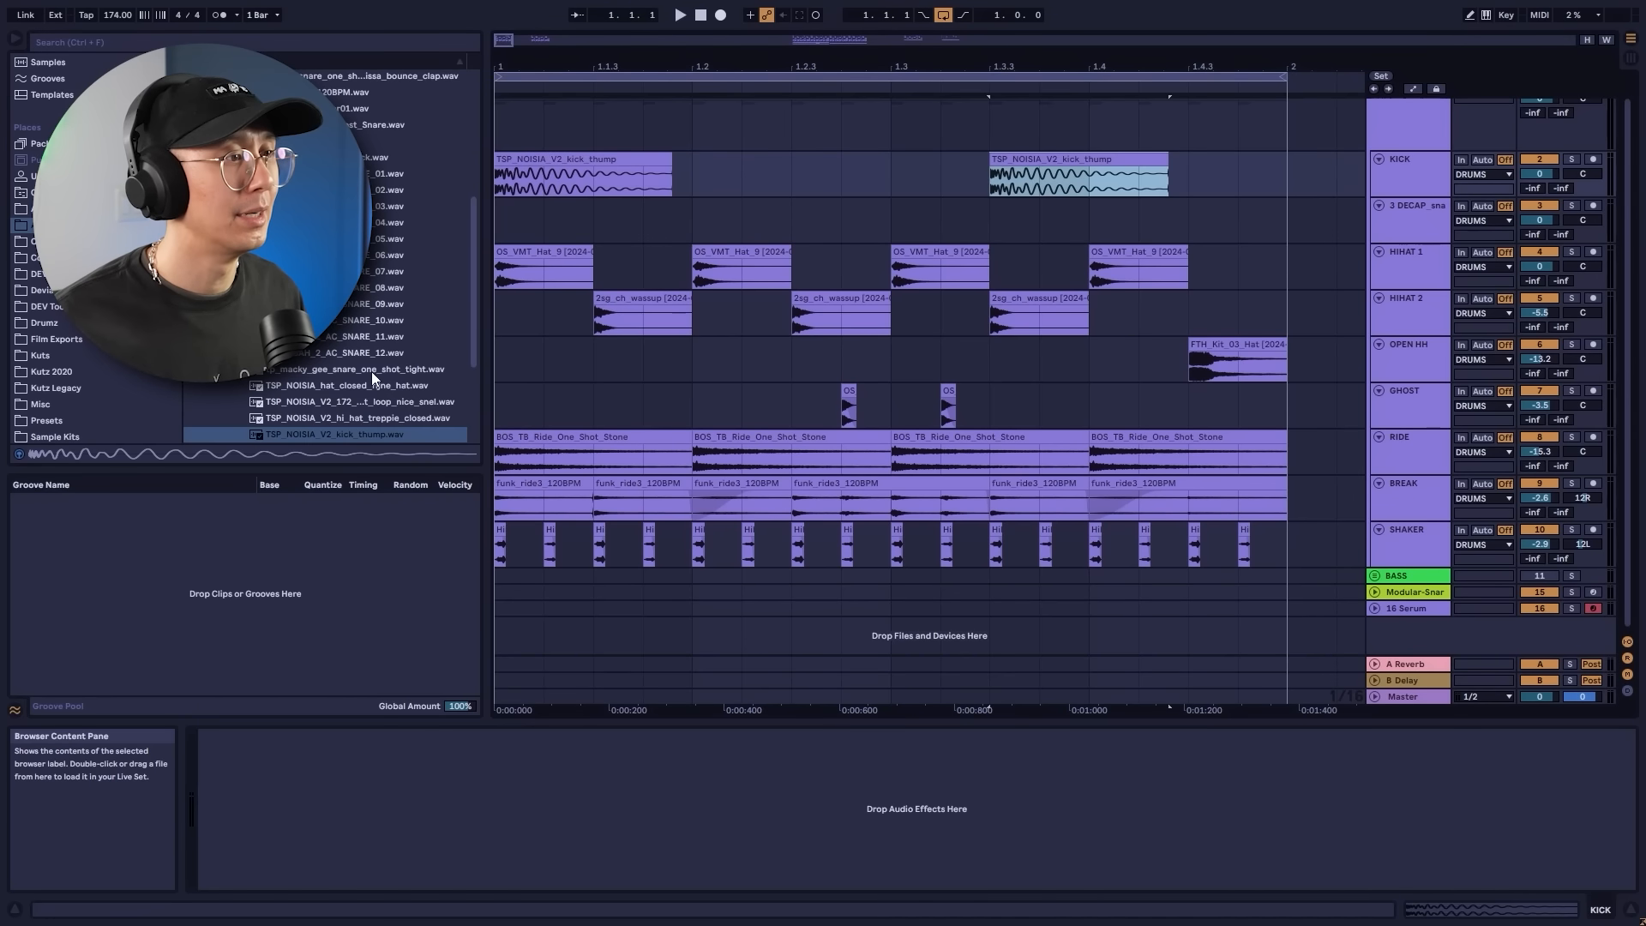
left_click(372, 372)
left_click_drag(354, 372, 1107, 204)
Cut off the tail of the second kick clip at 1.4.1 and play the loop from 1.1.1.
left_click(1012, 158)
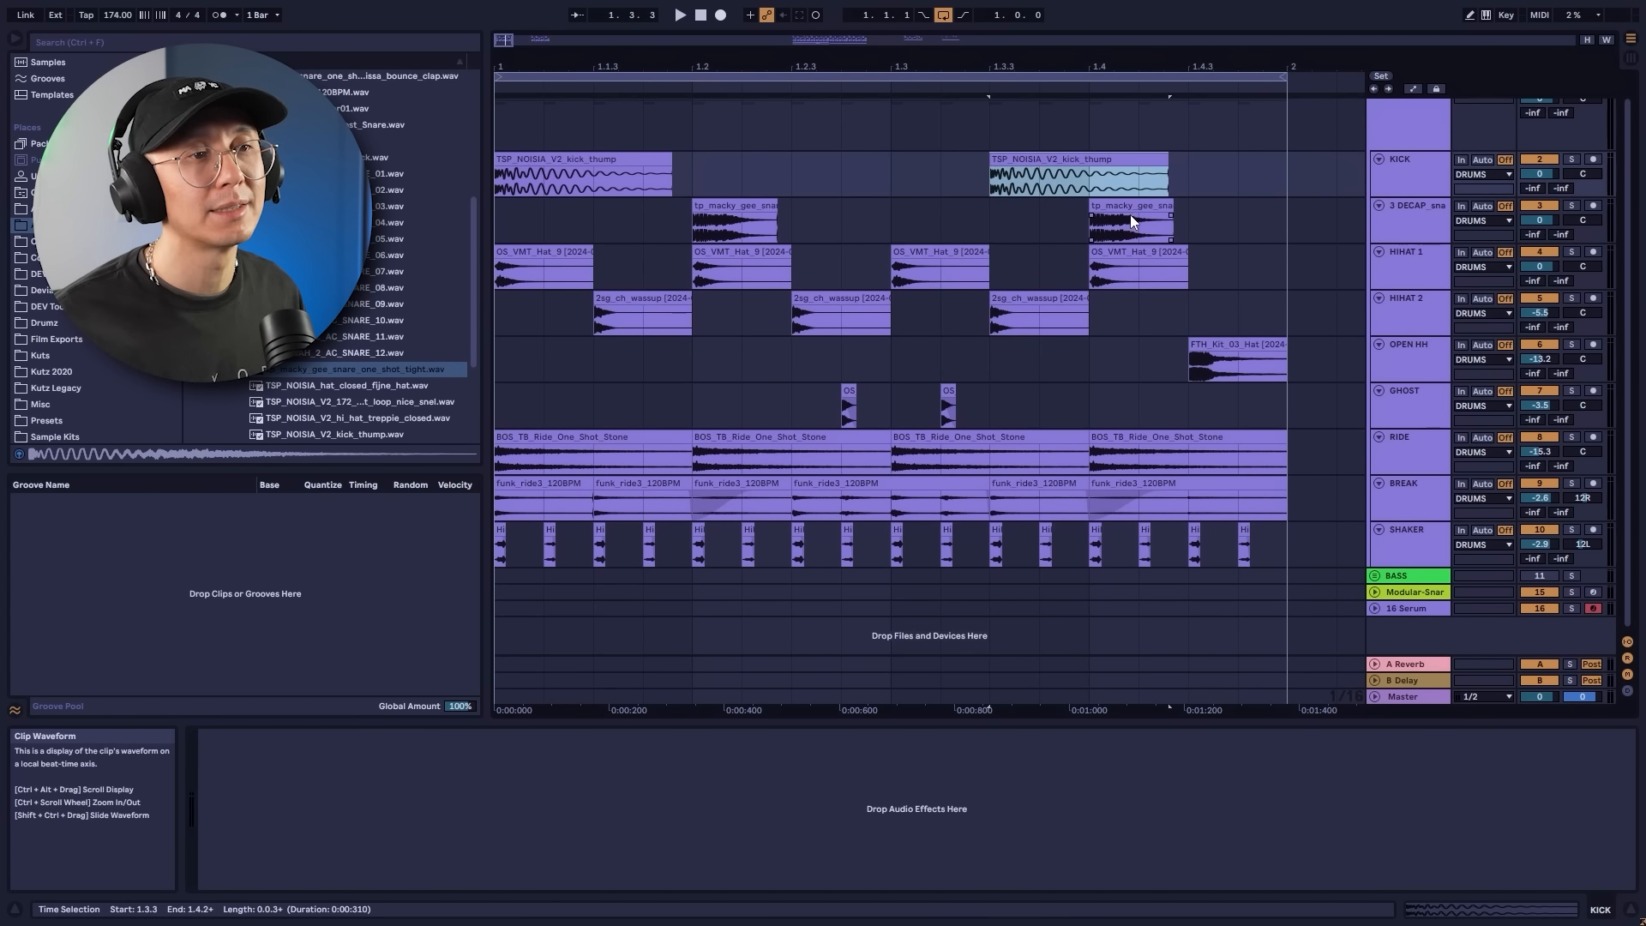
left_click_drag(1192, 167, 1087, 170)
key("Delete")
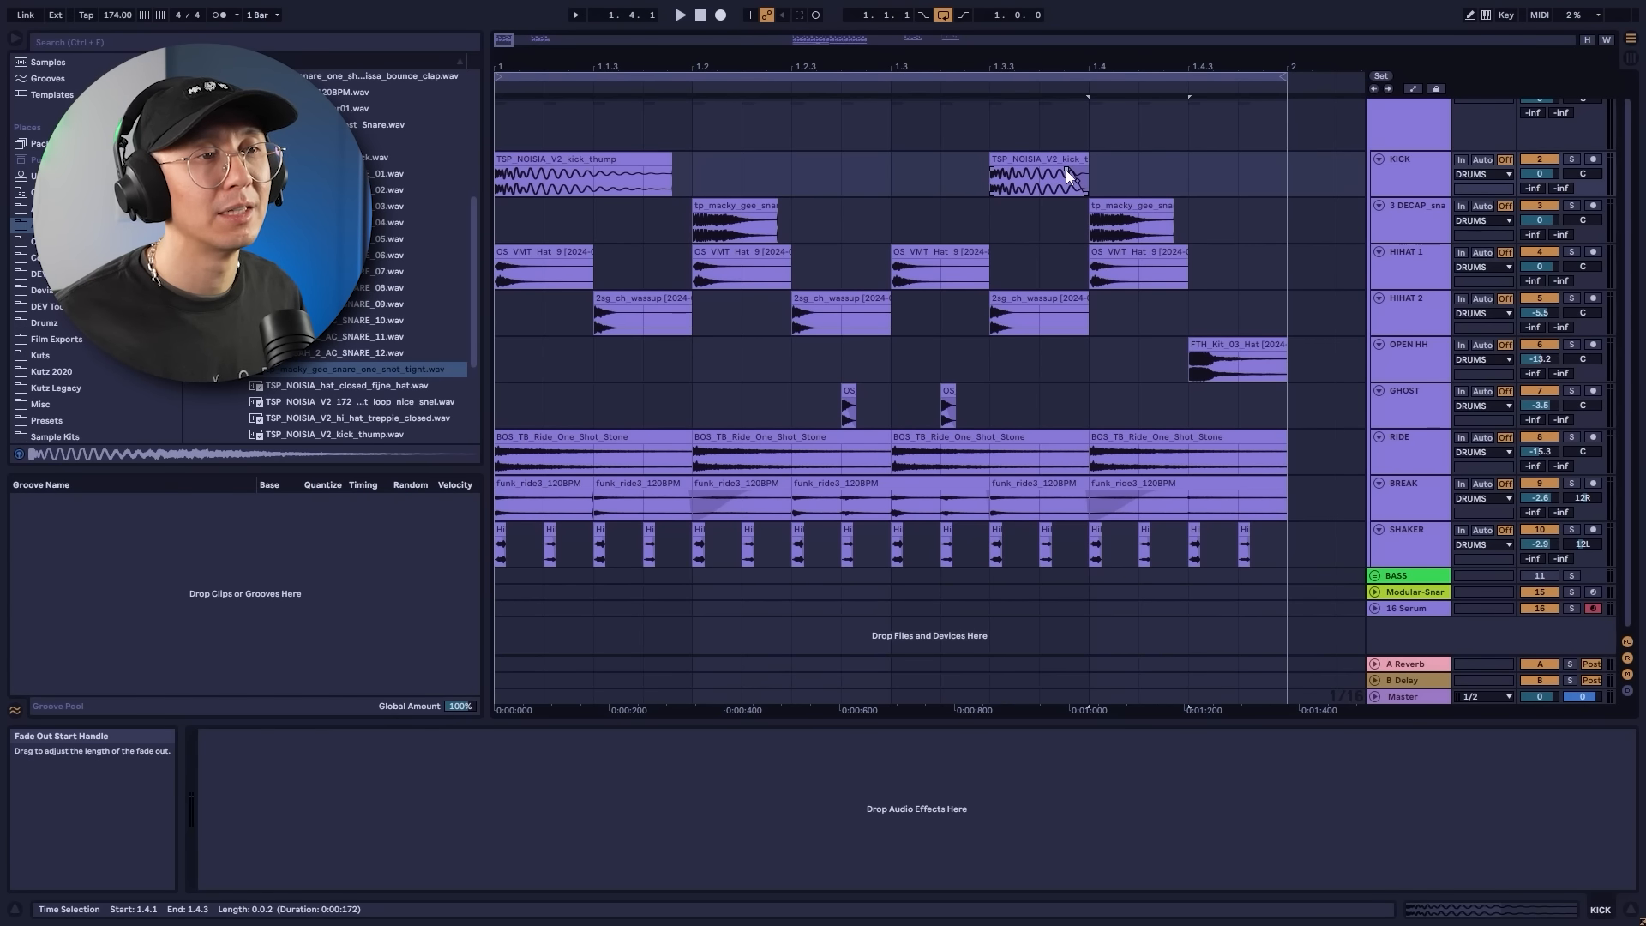
left_click(507, 220)
key("space")
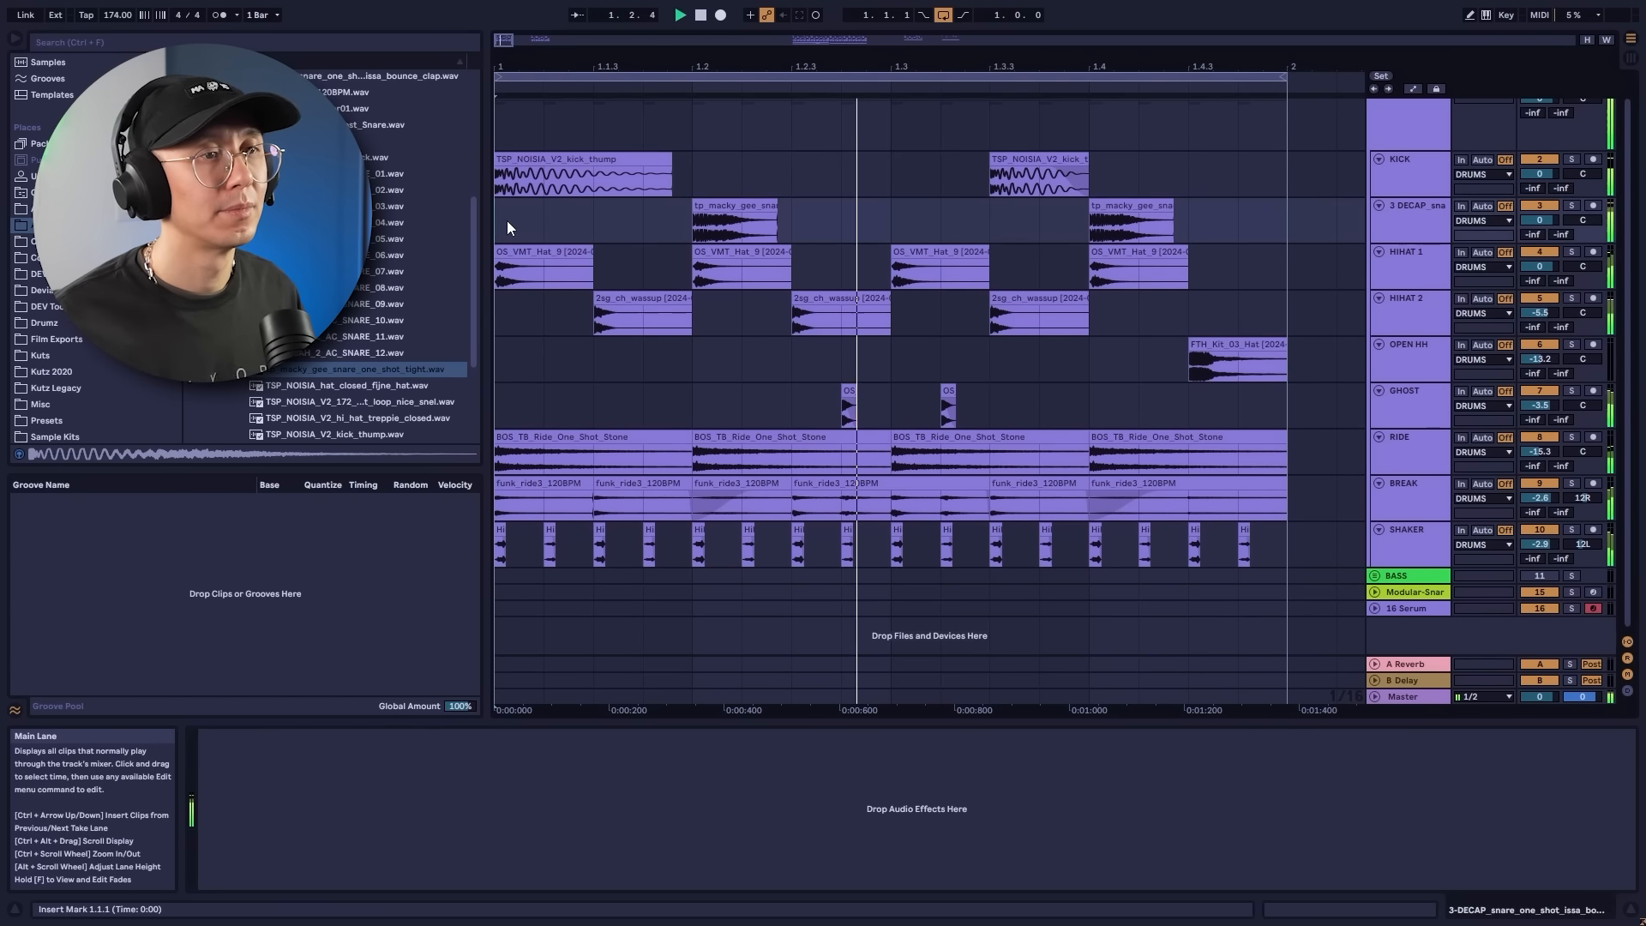
Trim the first kick clip to end at 1.1.3 and the second to end just past 1.3.4, playing the loop after each change.
key("space")
left_click_drag(672, 167, 590, 167)
left_click(507, 211)
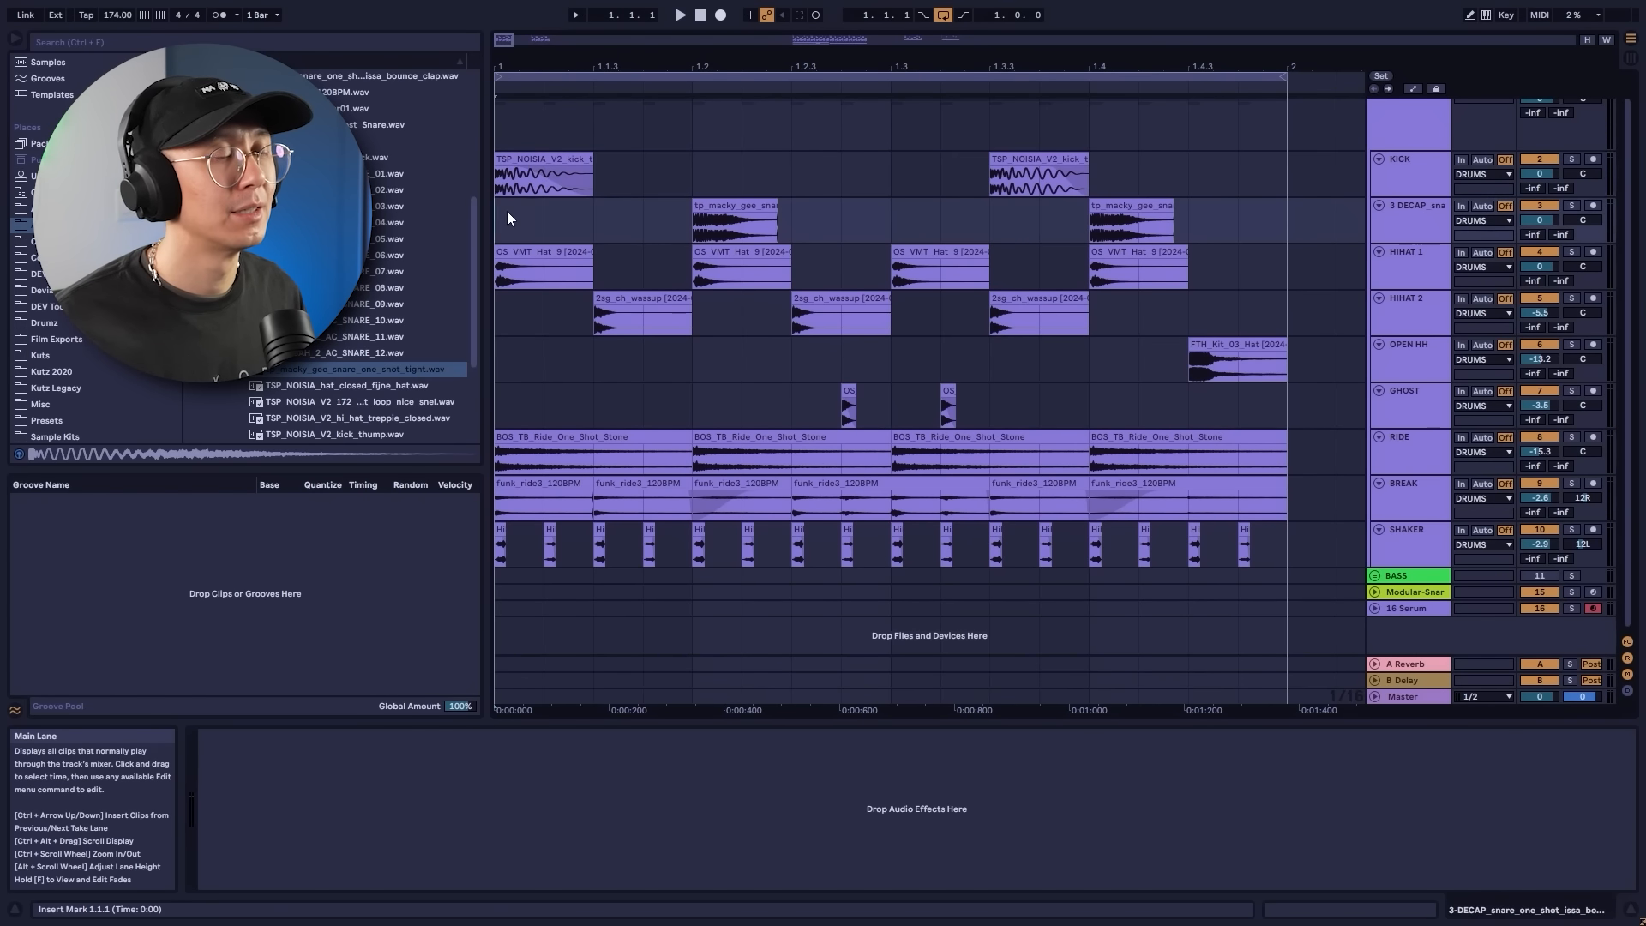
key("space")
key("space")
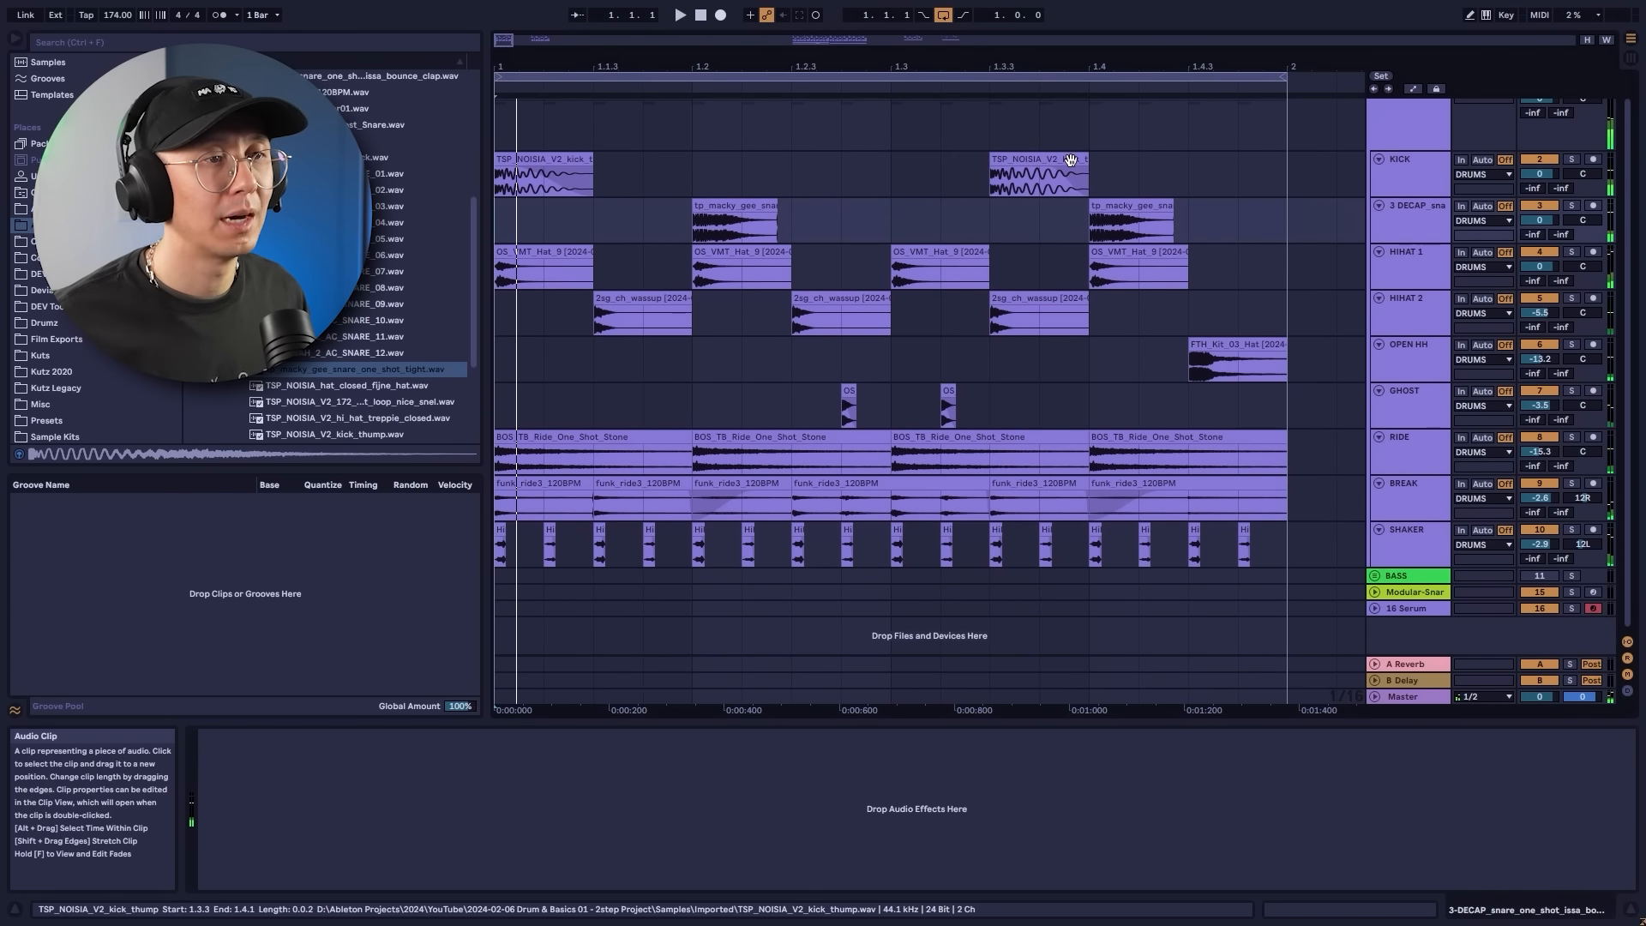
left_click_drag(1087, 162, 1058, 163)
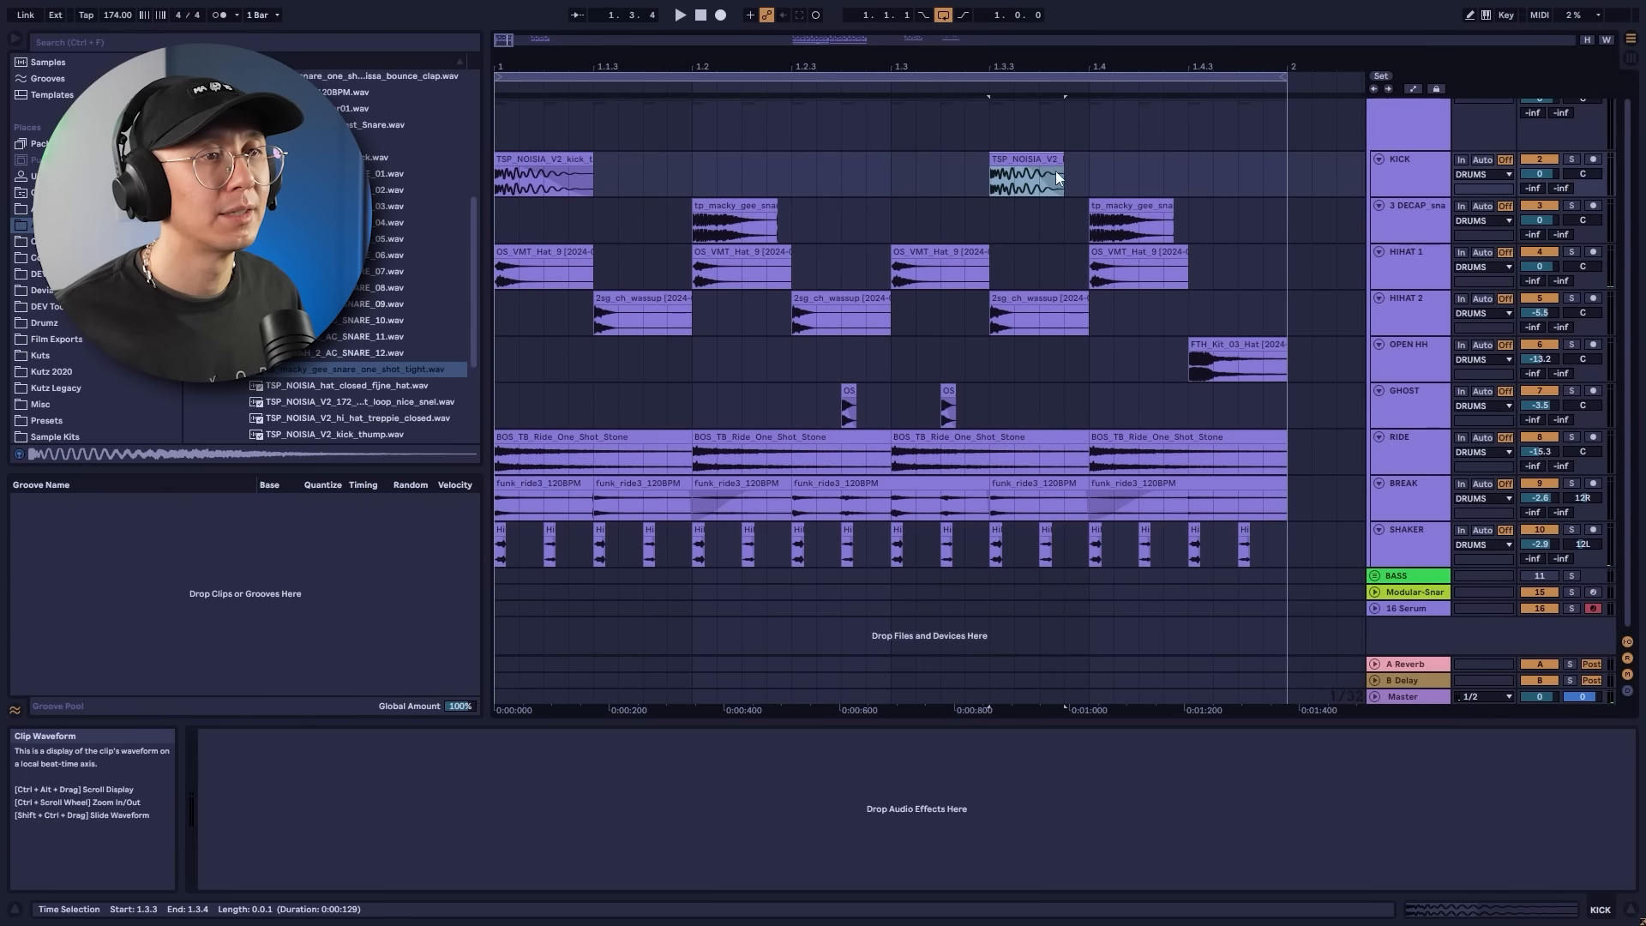
left_click(495, 220)
key("space")
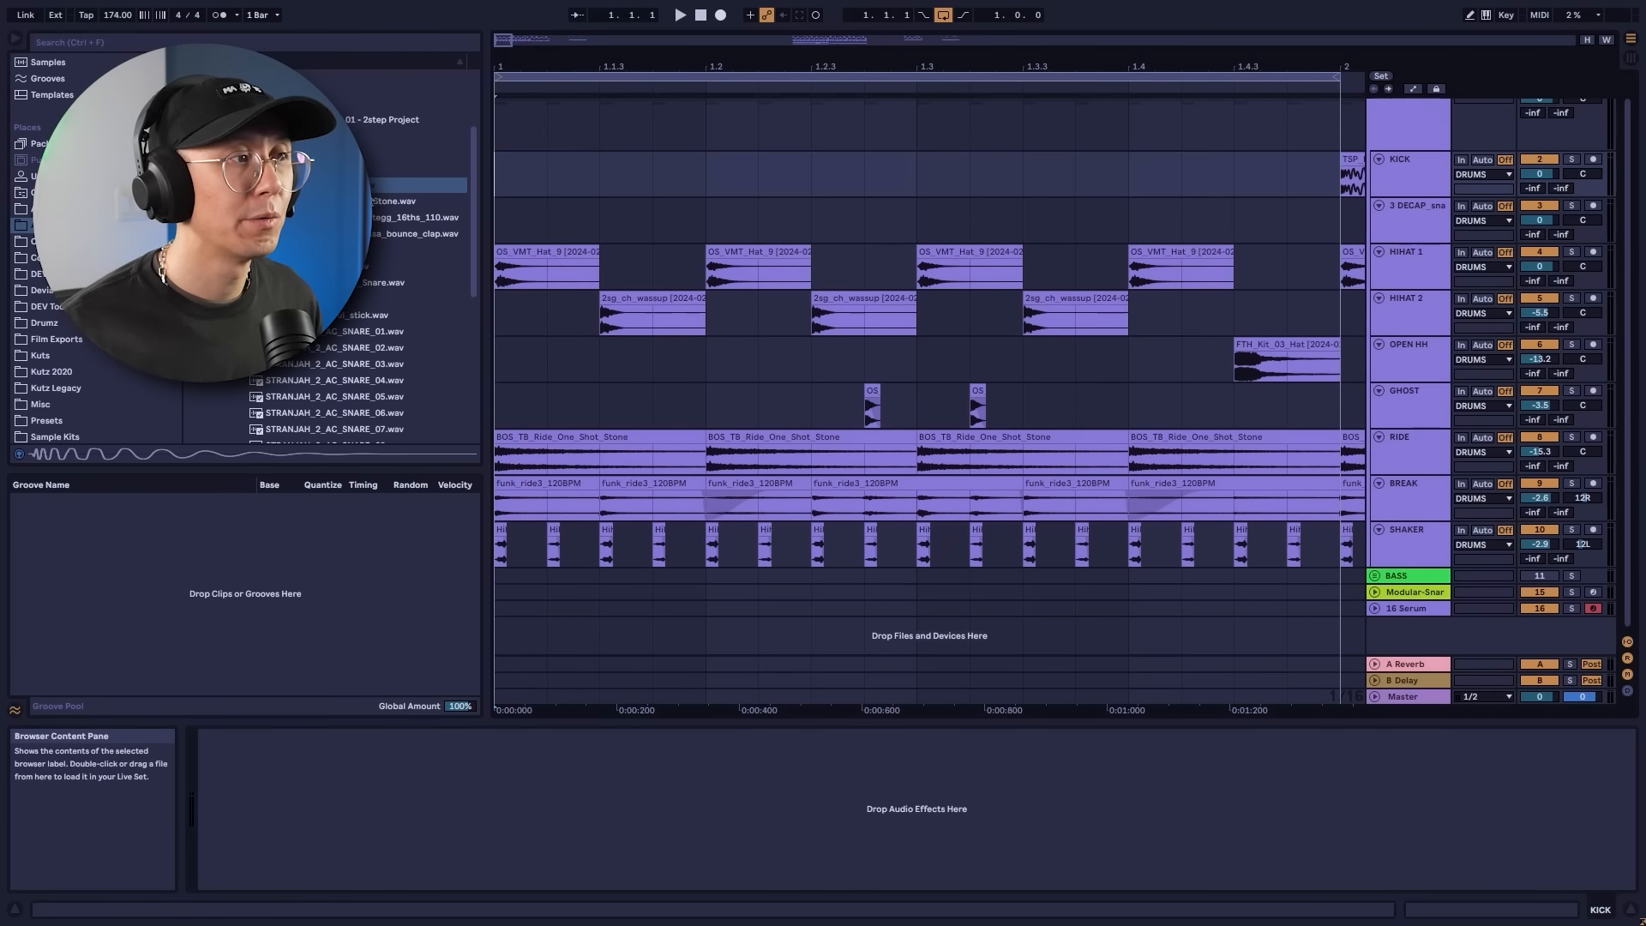
Place the 91V_TB_kick_reducer kick at 1.1.1 and 1.3.3 and the SO_AA_snare sample at 1.2 and 1.4, and play bar 1.
left_click_drag(420, 185, 511, 173)
key("space")
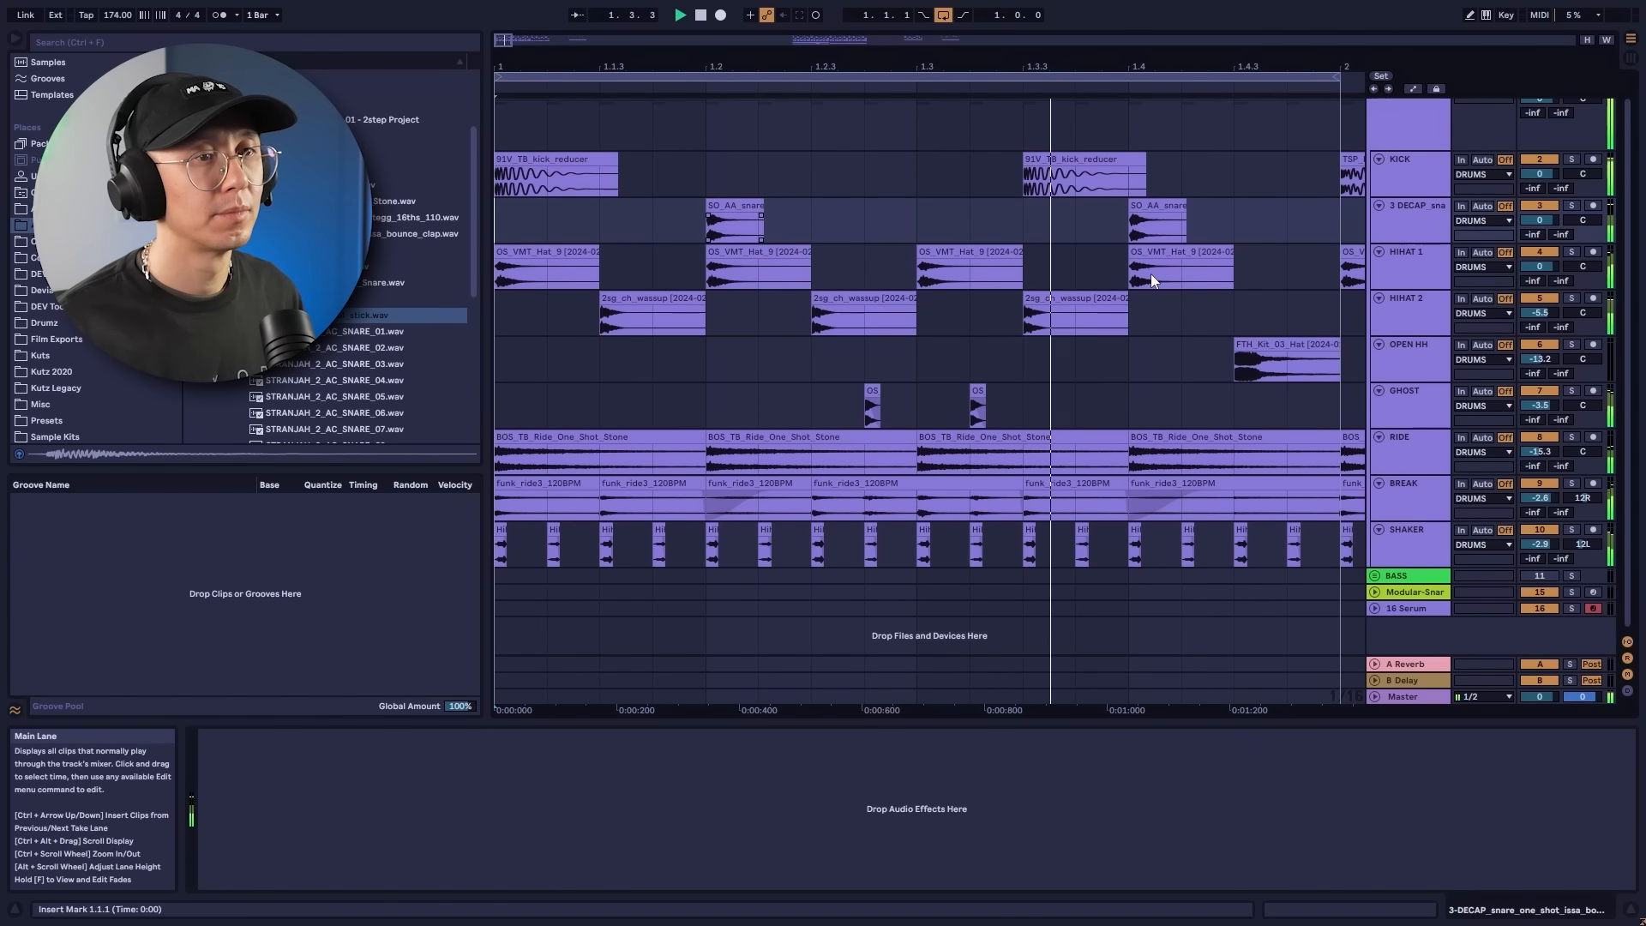
Delete all clips on the HIHAT 1 and HIHAT 2 tracks within bar 1.
left_click(1150, 275)
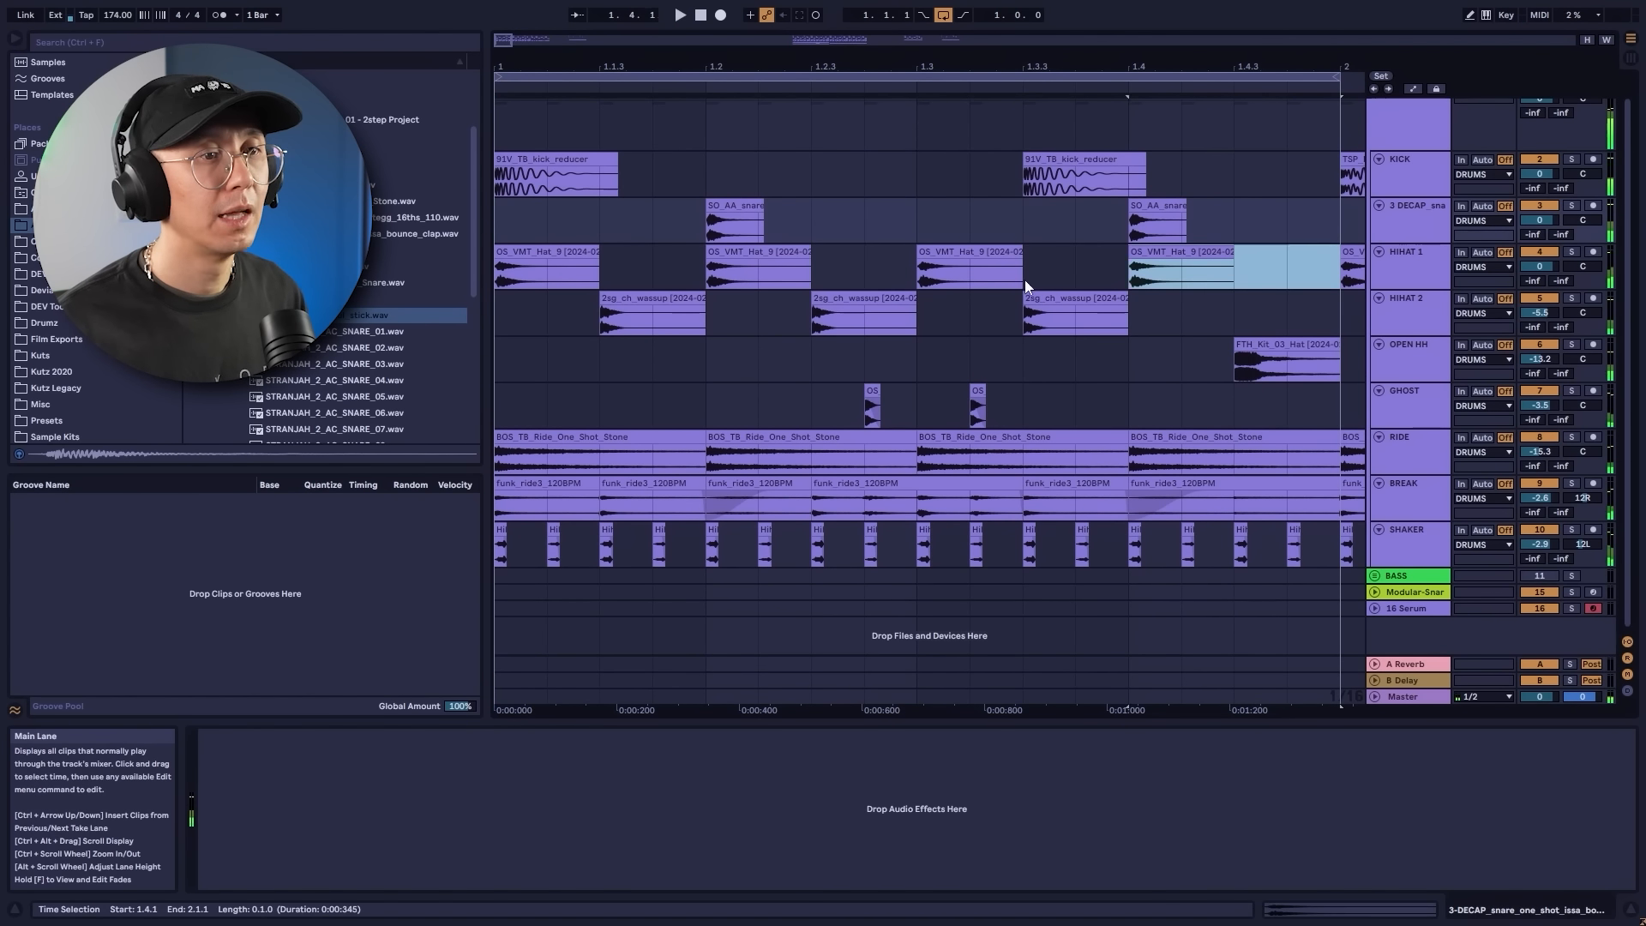
left_click_drag(1025, 279, 460, 298)
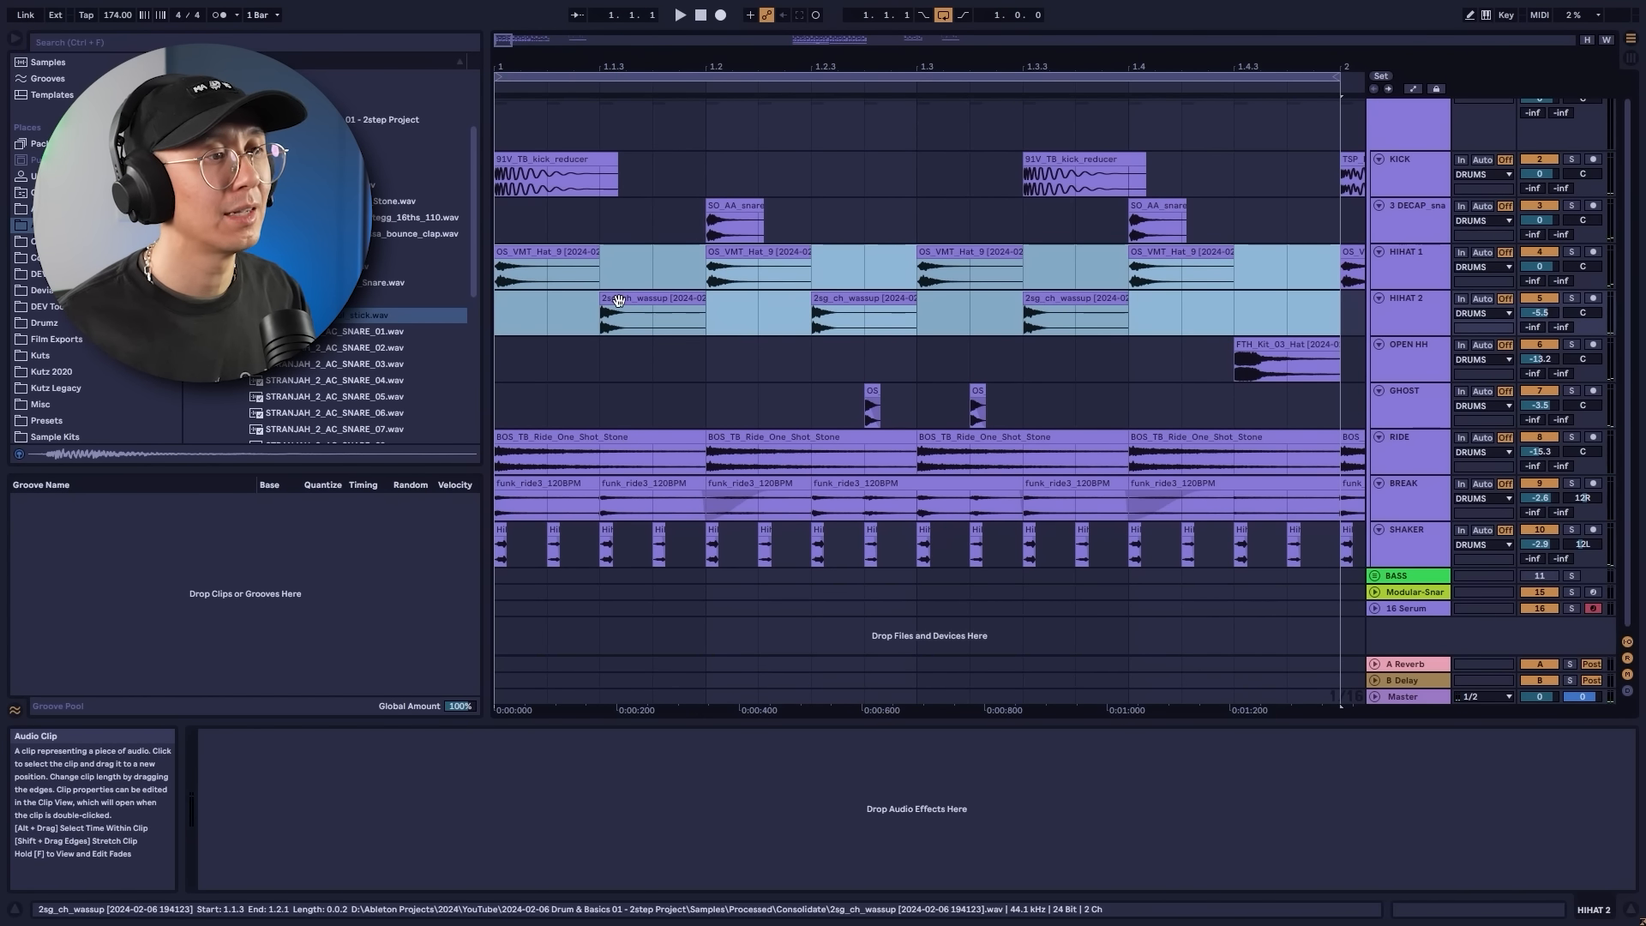
key("Delete")
scroll(293, 374, "down", 2)
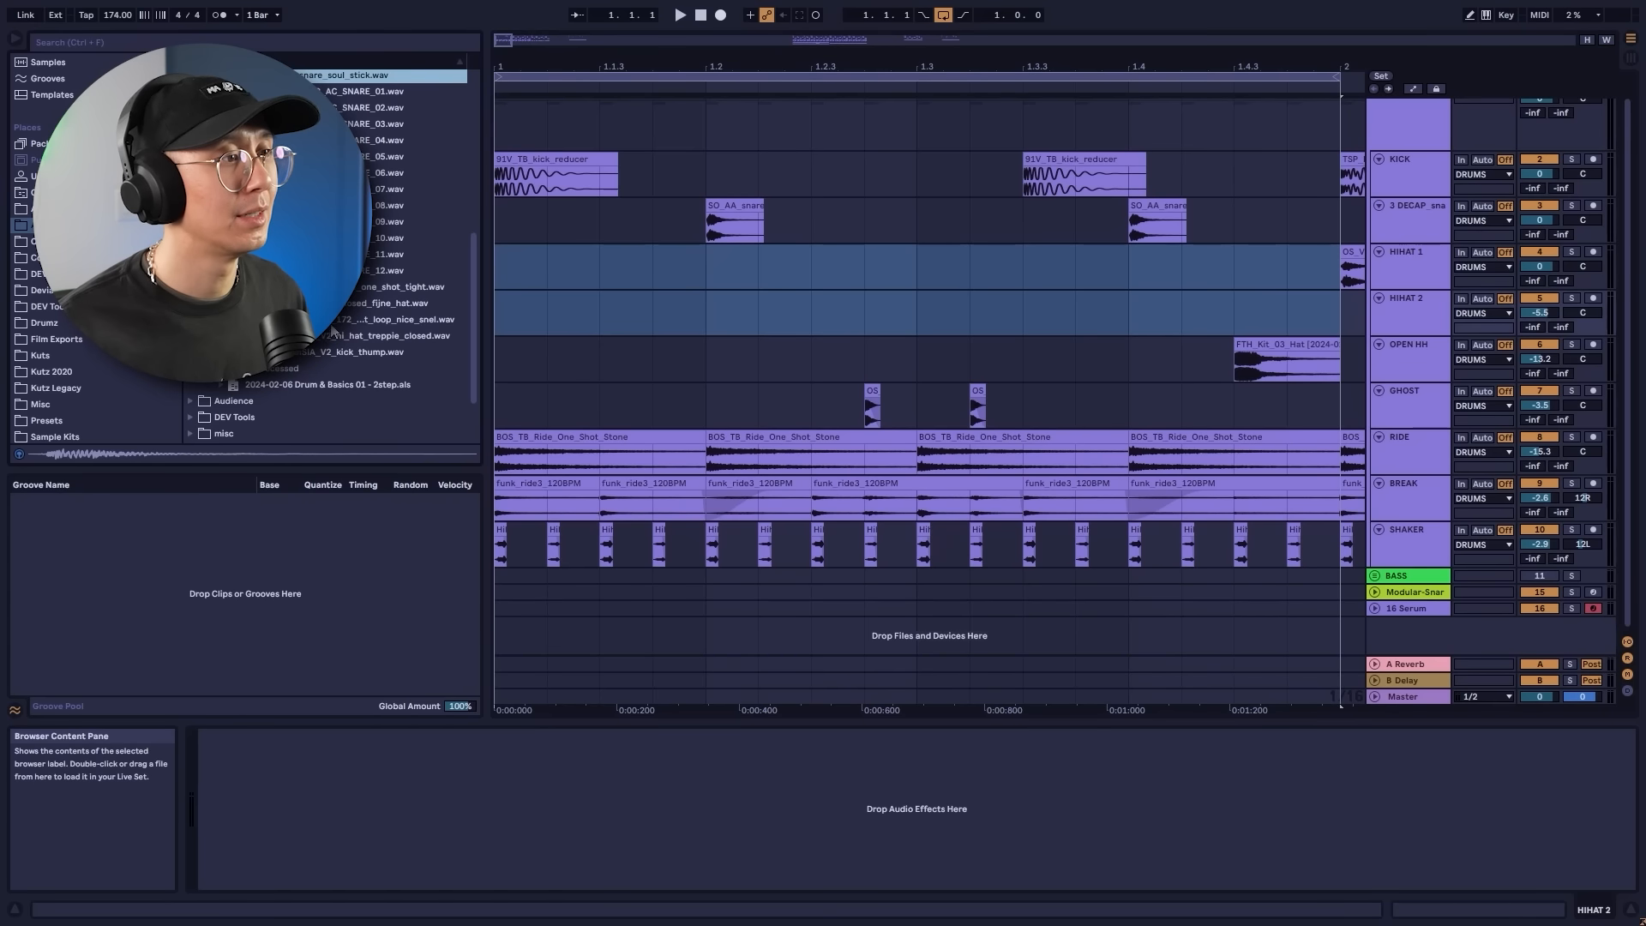
Place the TSP_NOISIA_V2 hi_hat_treppie_closed sample on HIHAT 1 at 1.1.1 and duplicate it on every eighth note through bar 1.
left_click_drag(333, 335, 506, 270)
key("ctrl+d")
key("ctrl+d")
key("ctrl+d")
key("ctrl+d")
key("ctrl+d")
key("ctrl+d")
key("ctrl+d")
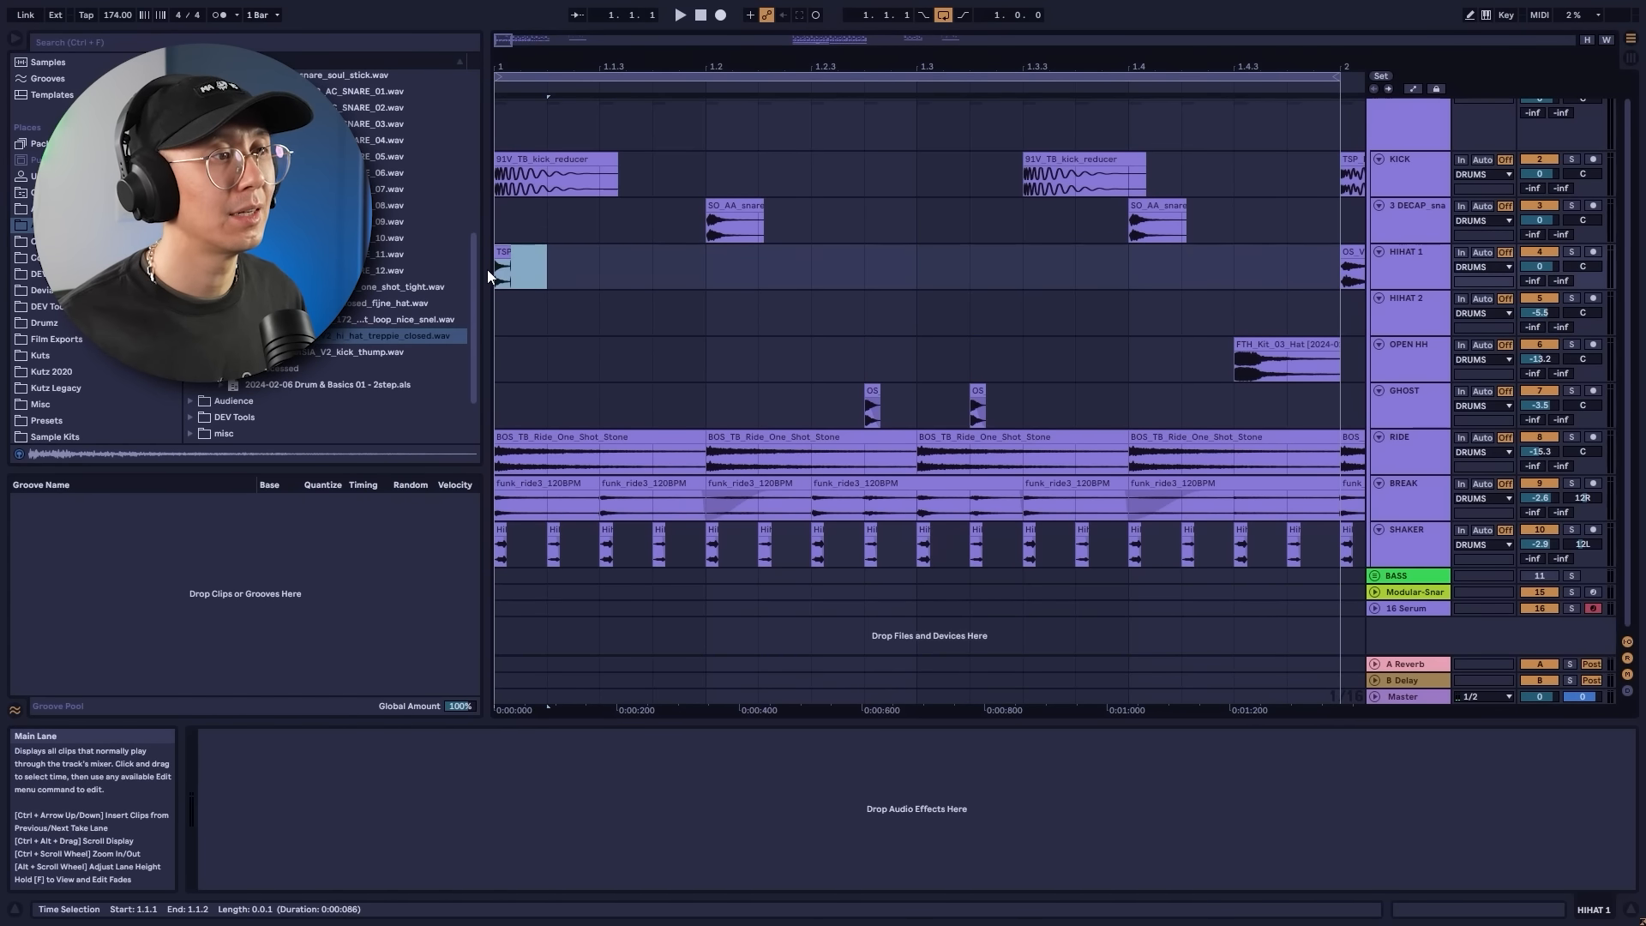
Delete the open hi-hat clip at the end of bar 1 and play the bar.
left_click(1277, 345)
key("Delete")
left_click(511, 415)
key("space")
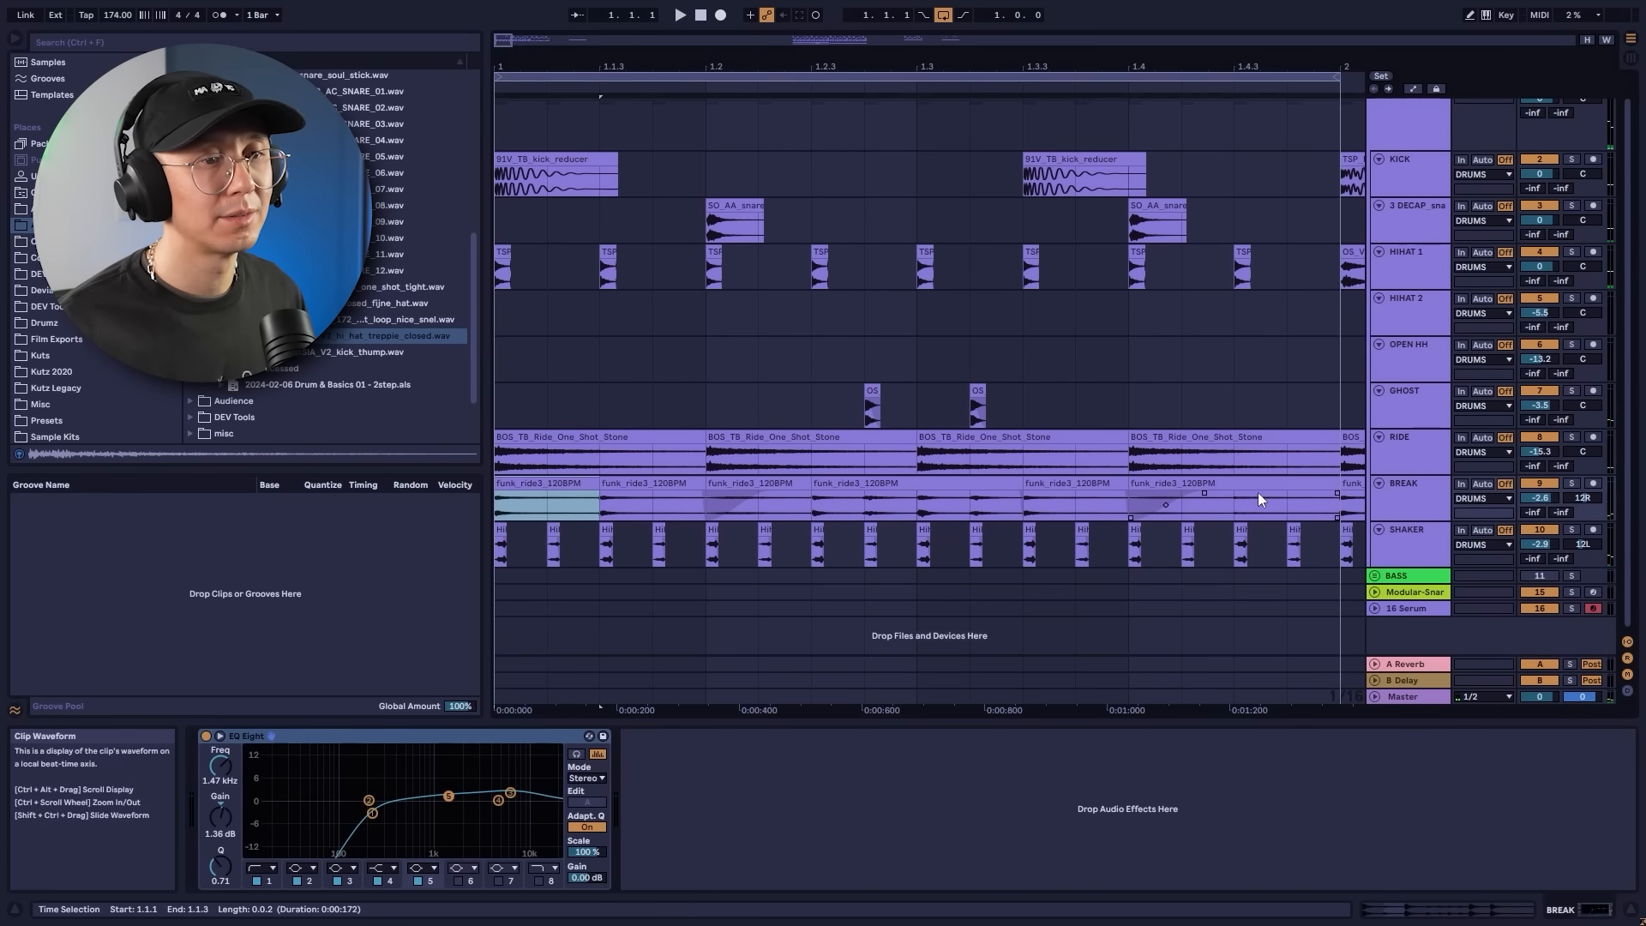
Delete bar 1's break, shaker and ride clips, listening to the stripped-back drums in between.
left_click(1274, 484, "shift")
key("Delete")
left_click_drag(1337, 549, 480, 557)
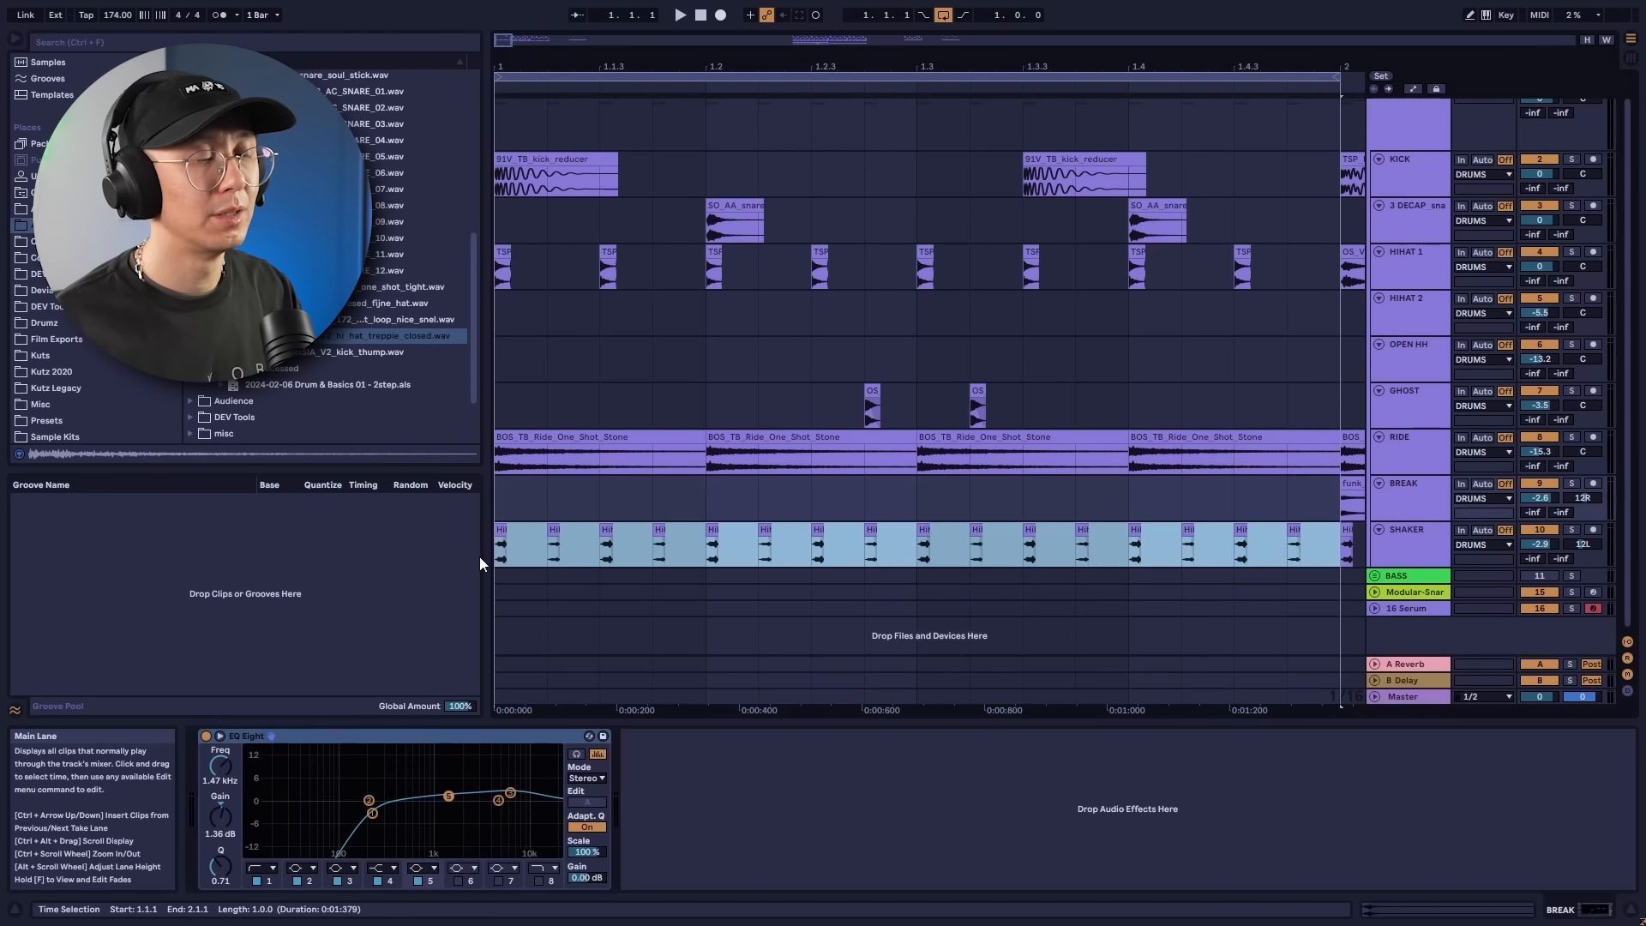
key("Delete")
left_click(507, 392)
key("space")
left_click_drag(1337, 495, 482, 434)
key("Delete")
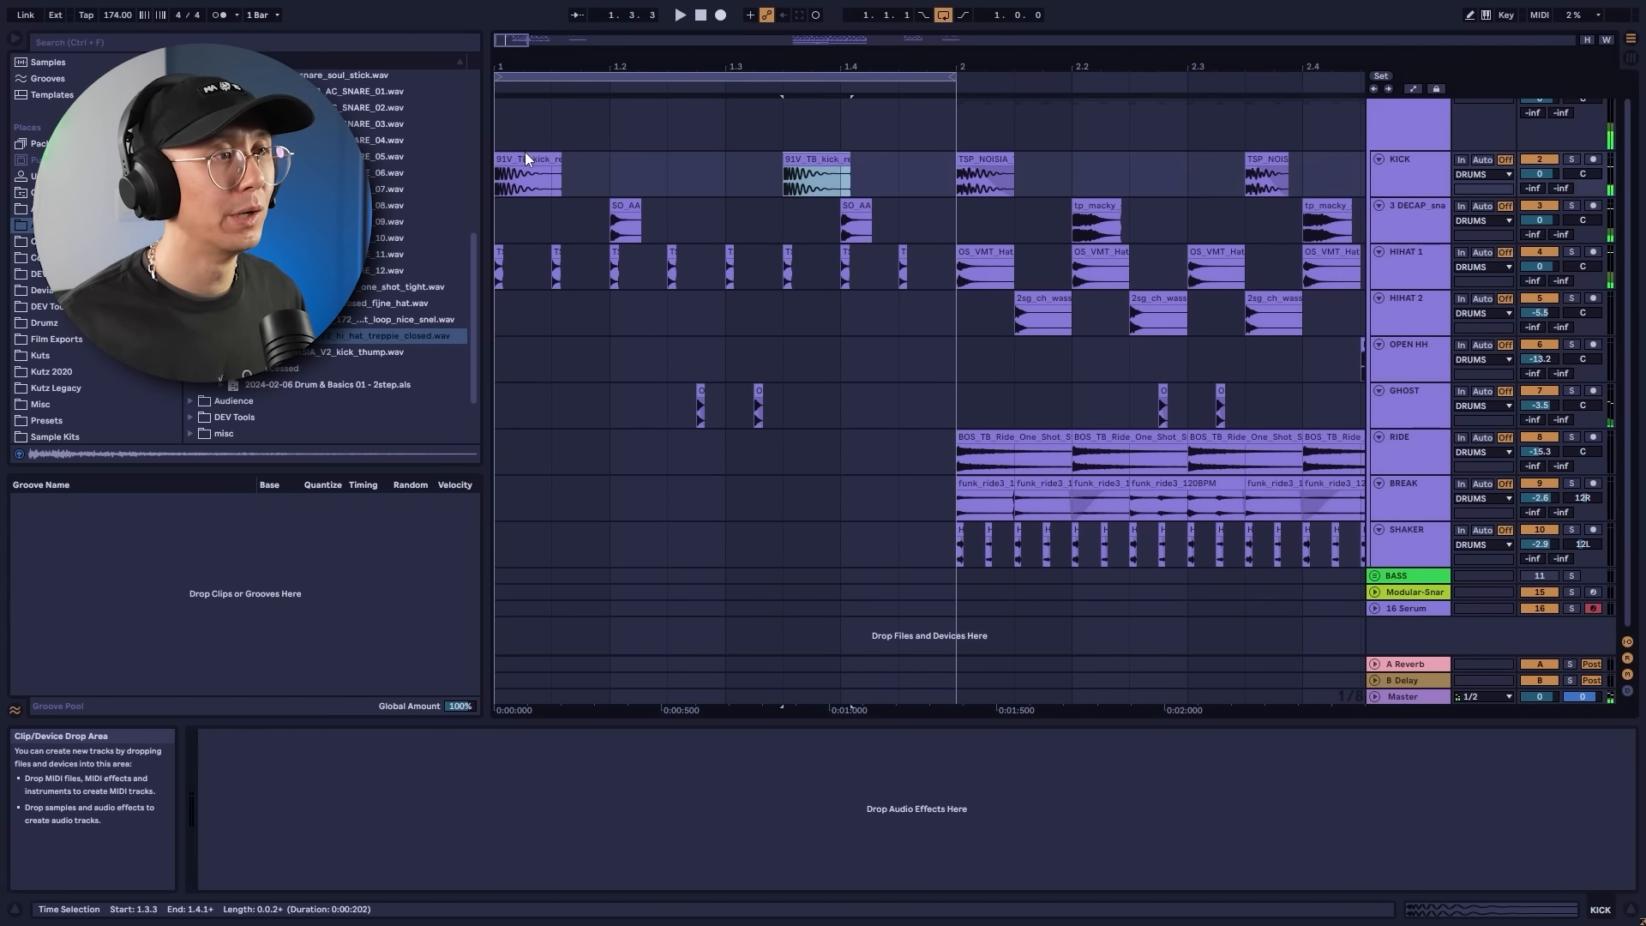
Turn off Warp for both 91V_TB_kick_reducer clips in bar 1, raise their pitch and listen.
left_click(516, 157, "shift")
double_click(514, 157)
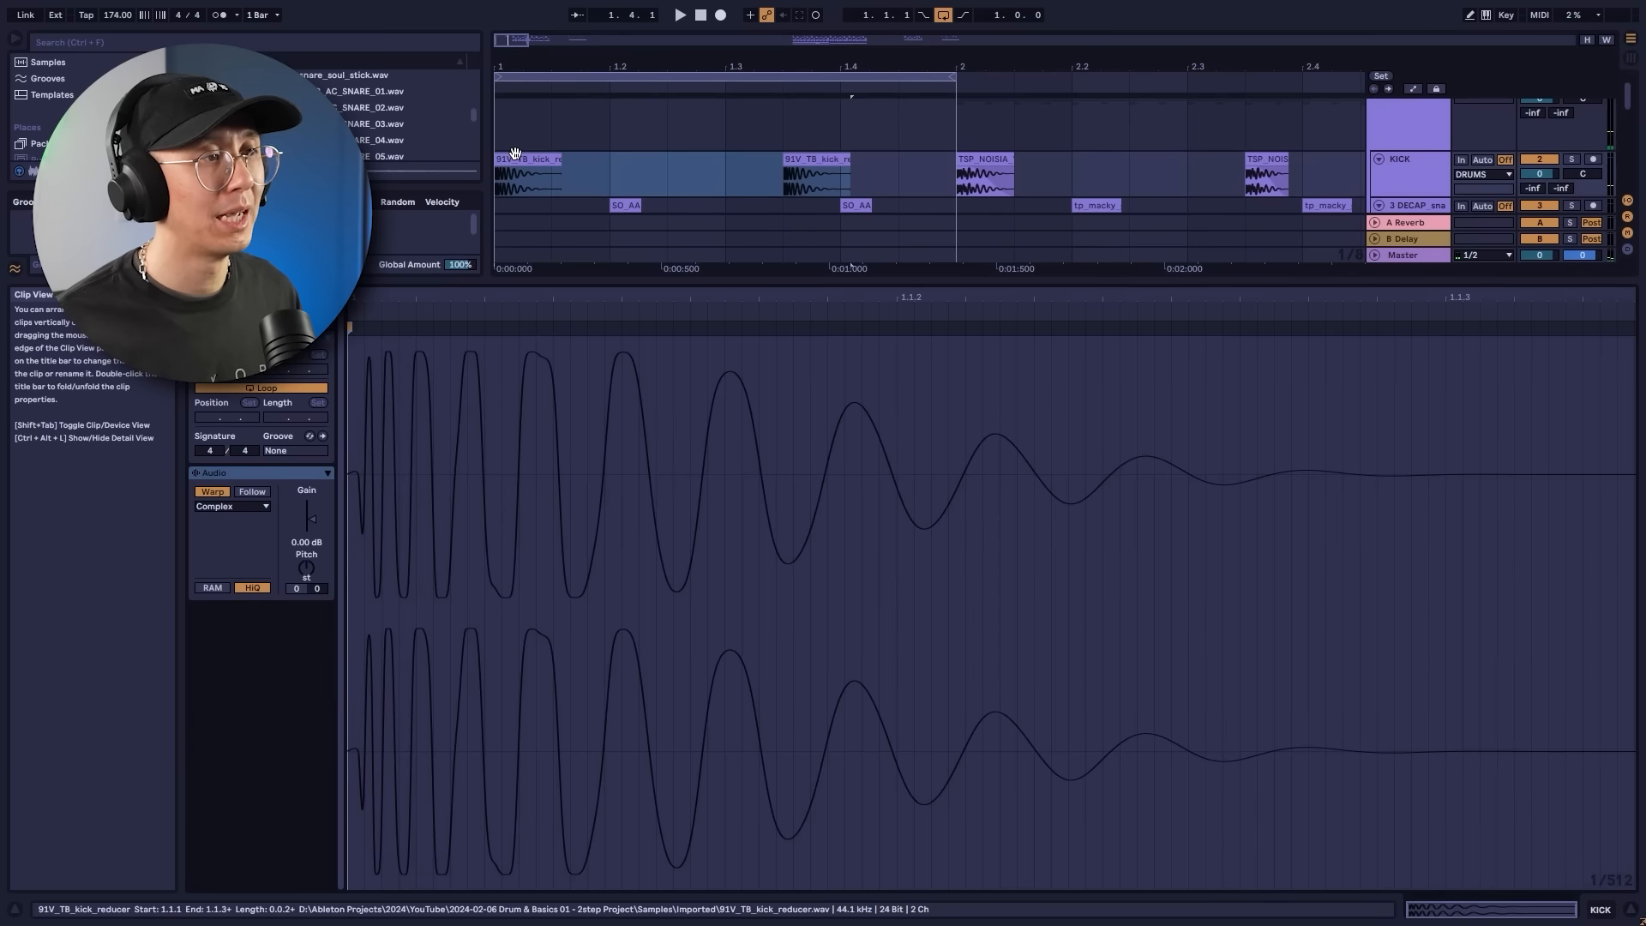
left_click(212, 493)
left_click_drag(305, 567, 305, 514)
key("space")
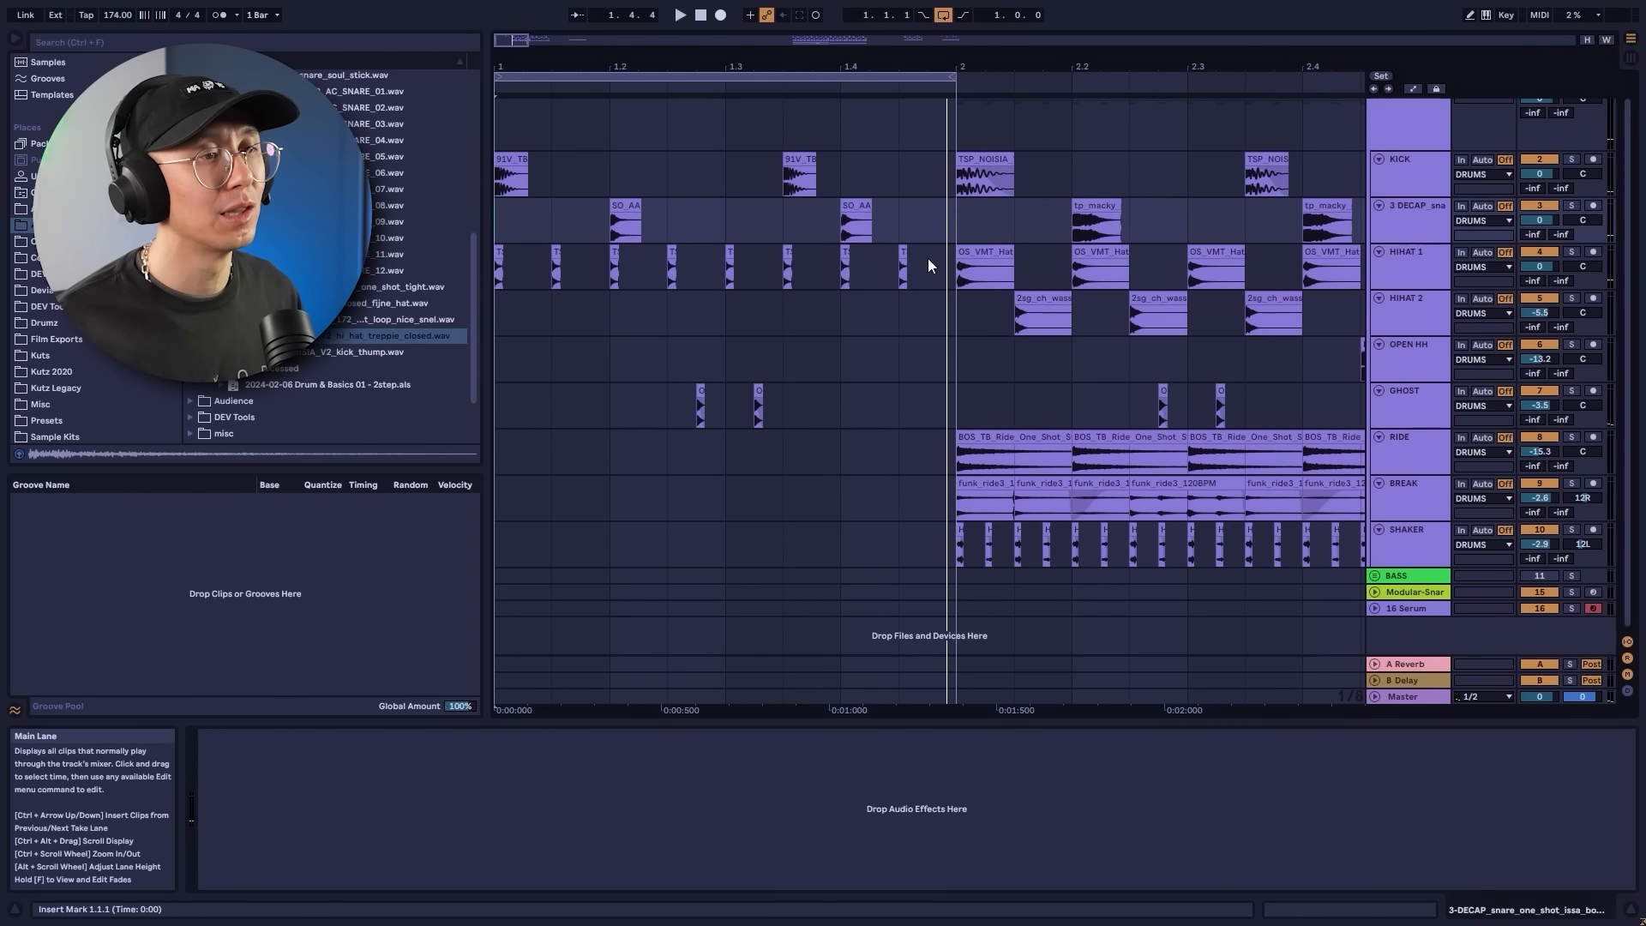
Play bar 1, move the loop region to bar 2 and listen to that version for comparison.
left_click_drag(781, 67, 781, 53)
left_click_drag(891, 67, 884, 55)
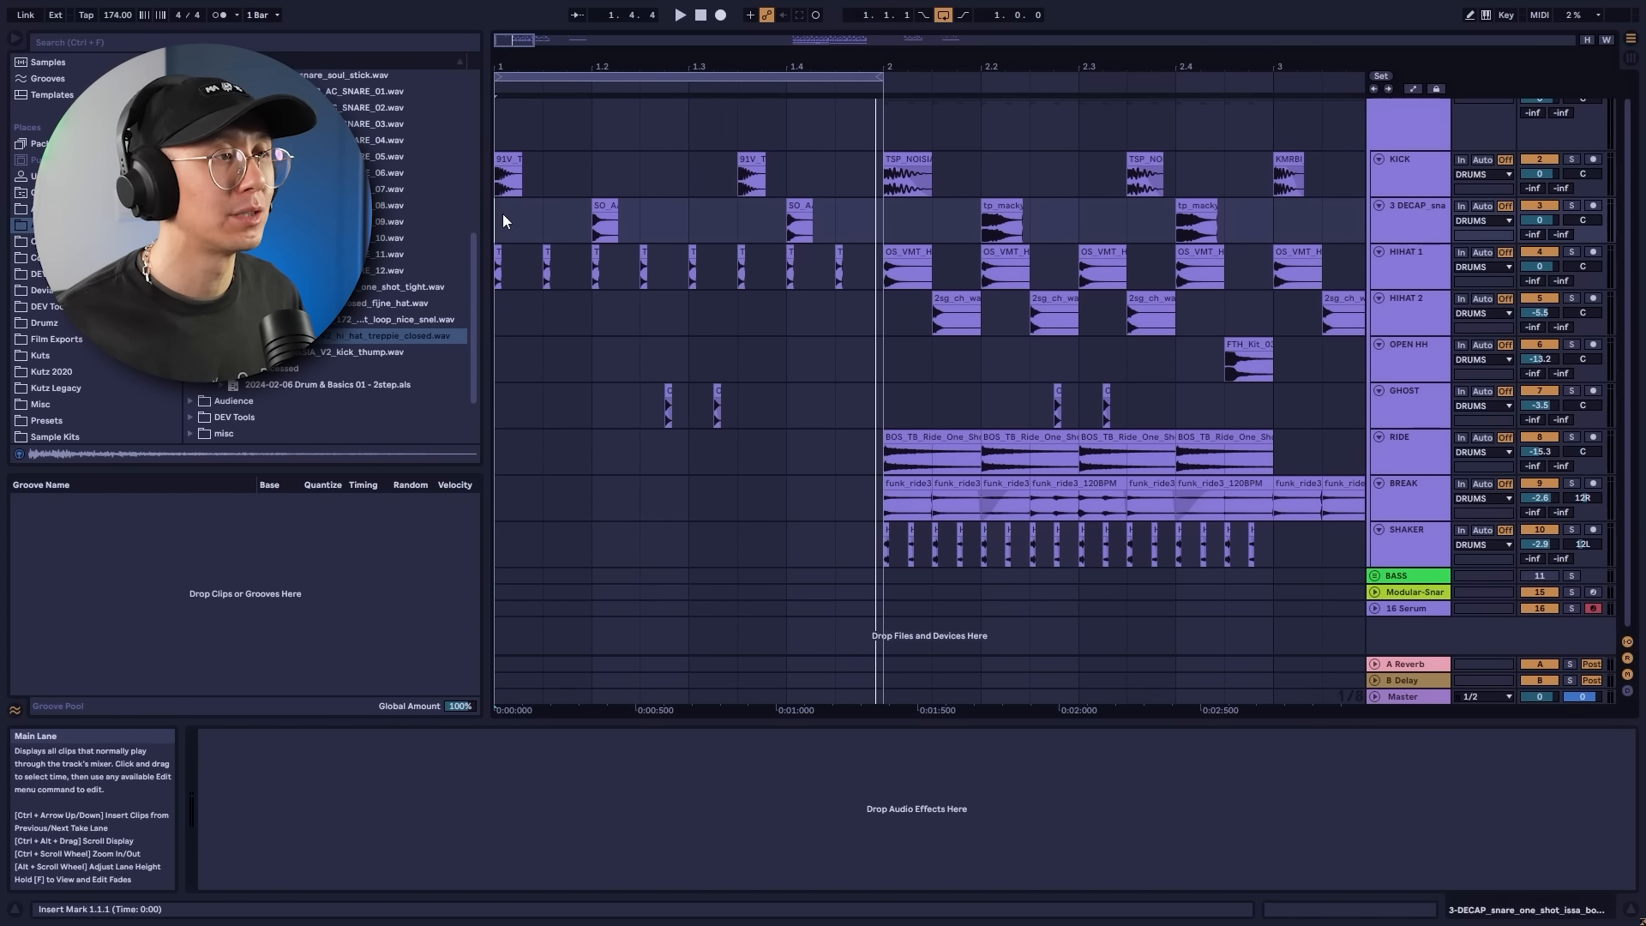
key("space")
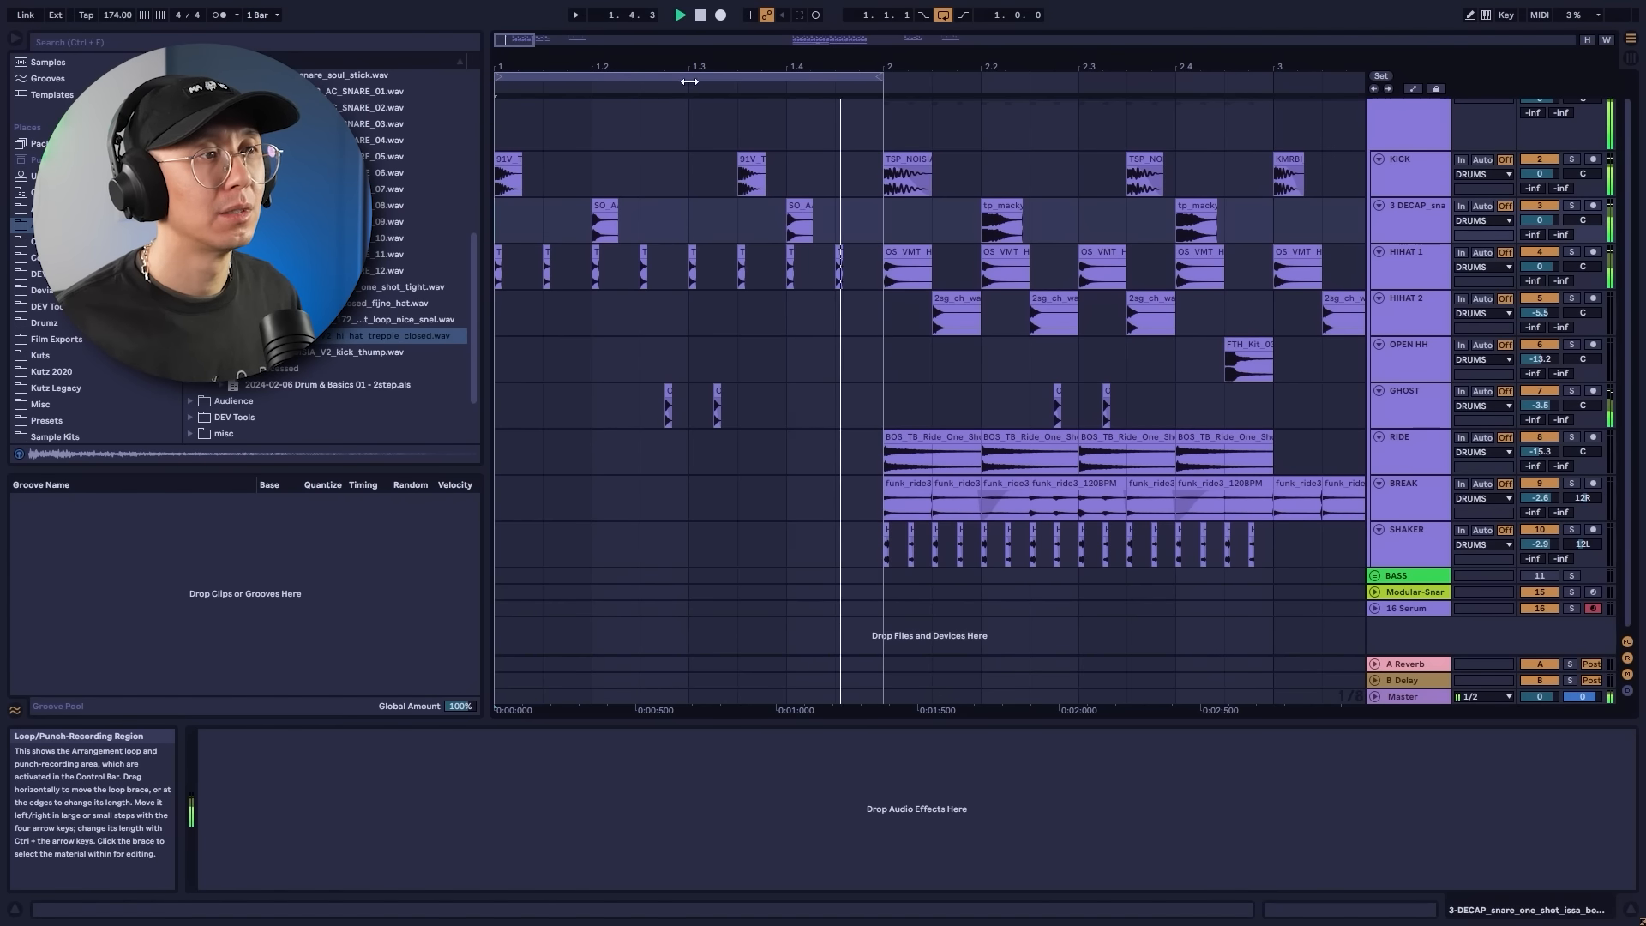
left_click_drag(736, 76, 1086, 64)
left_click(904, 113)
key("space")
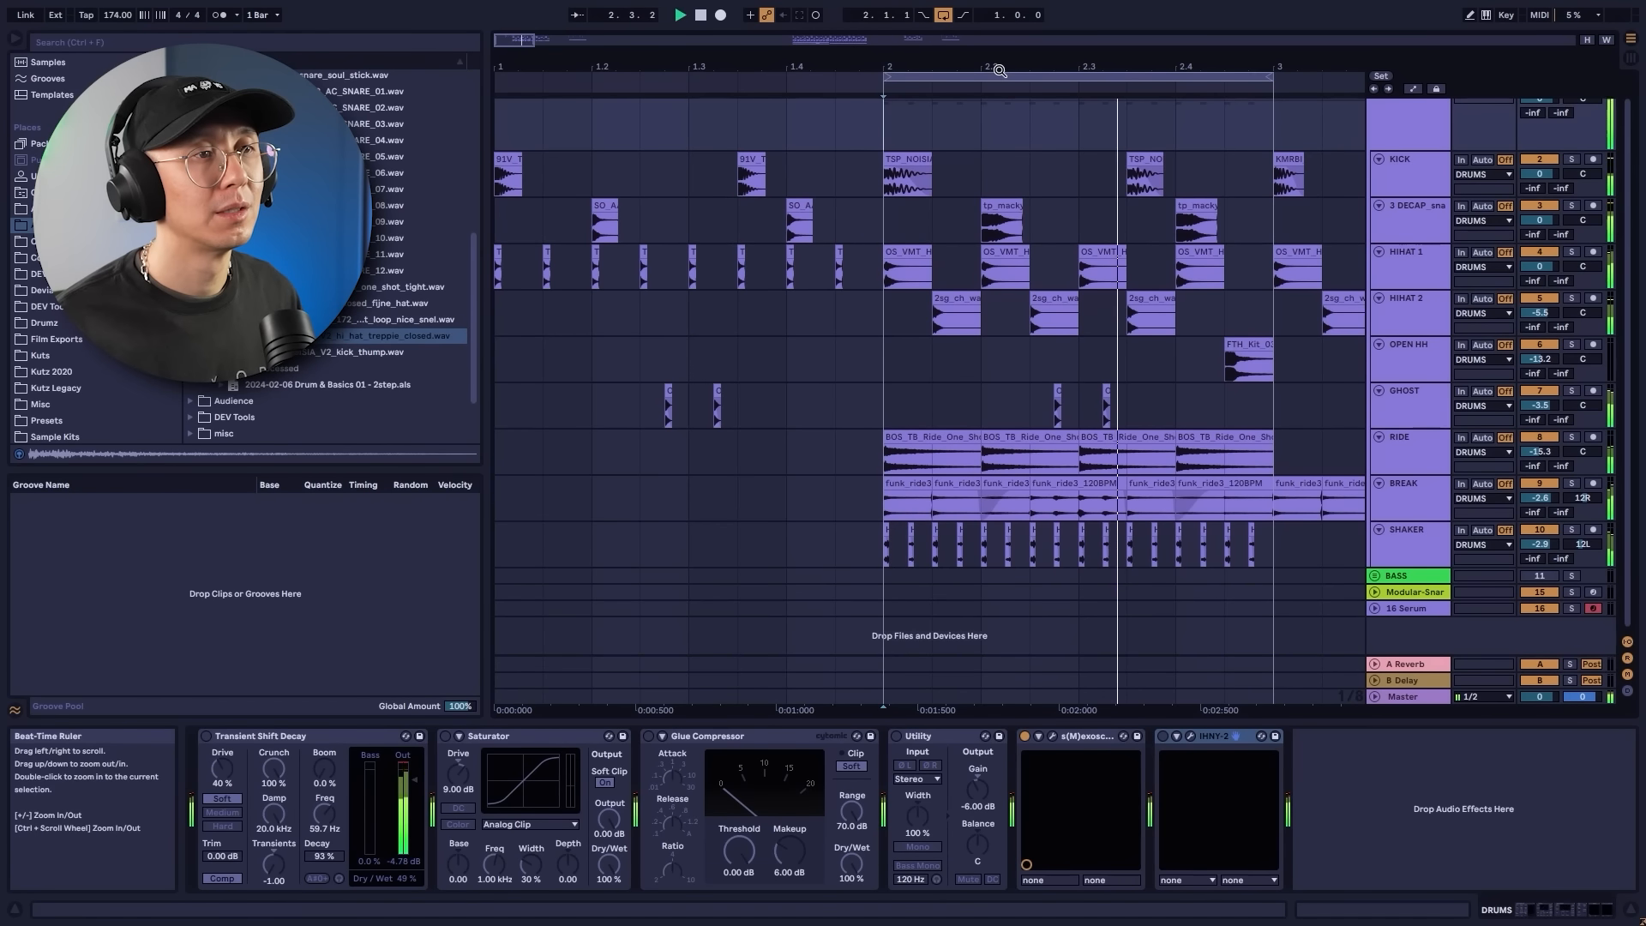
key("space")
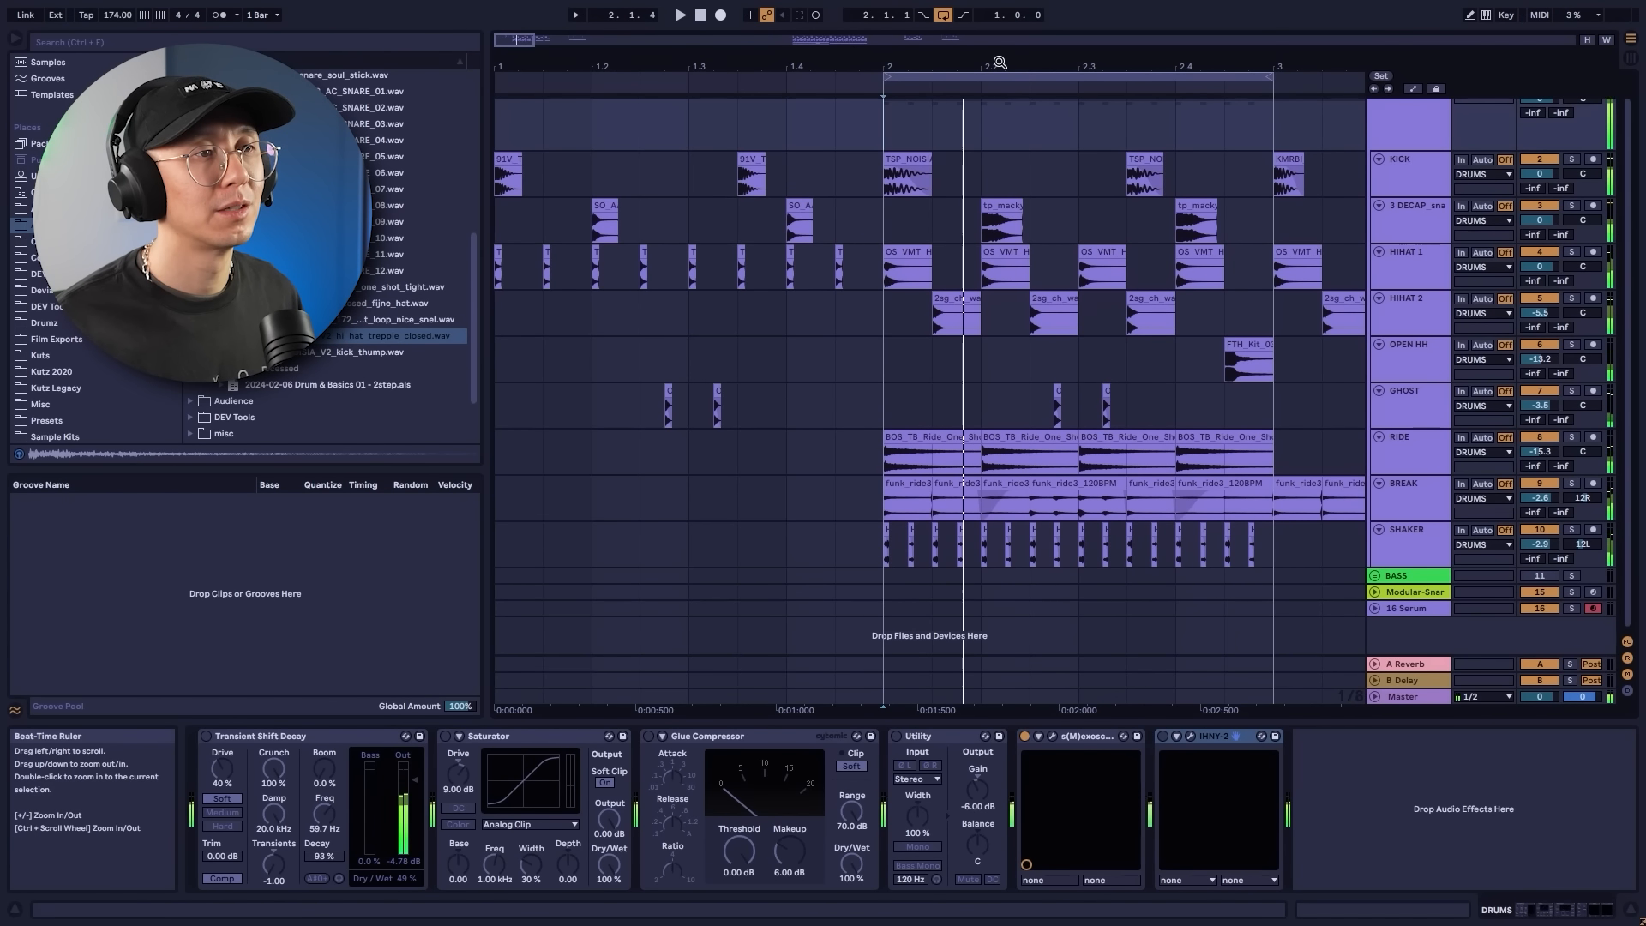
Move the loop region to bar 3 and listen, and return it to bar 1 to compare the drum versions.
mouse_move(998, 62)
left_mouse_down()
mouse_move(708, 63)
mouse_move(984, 76)
left_mouse_up()
key("space")
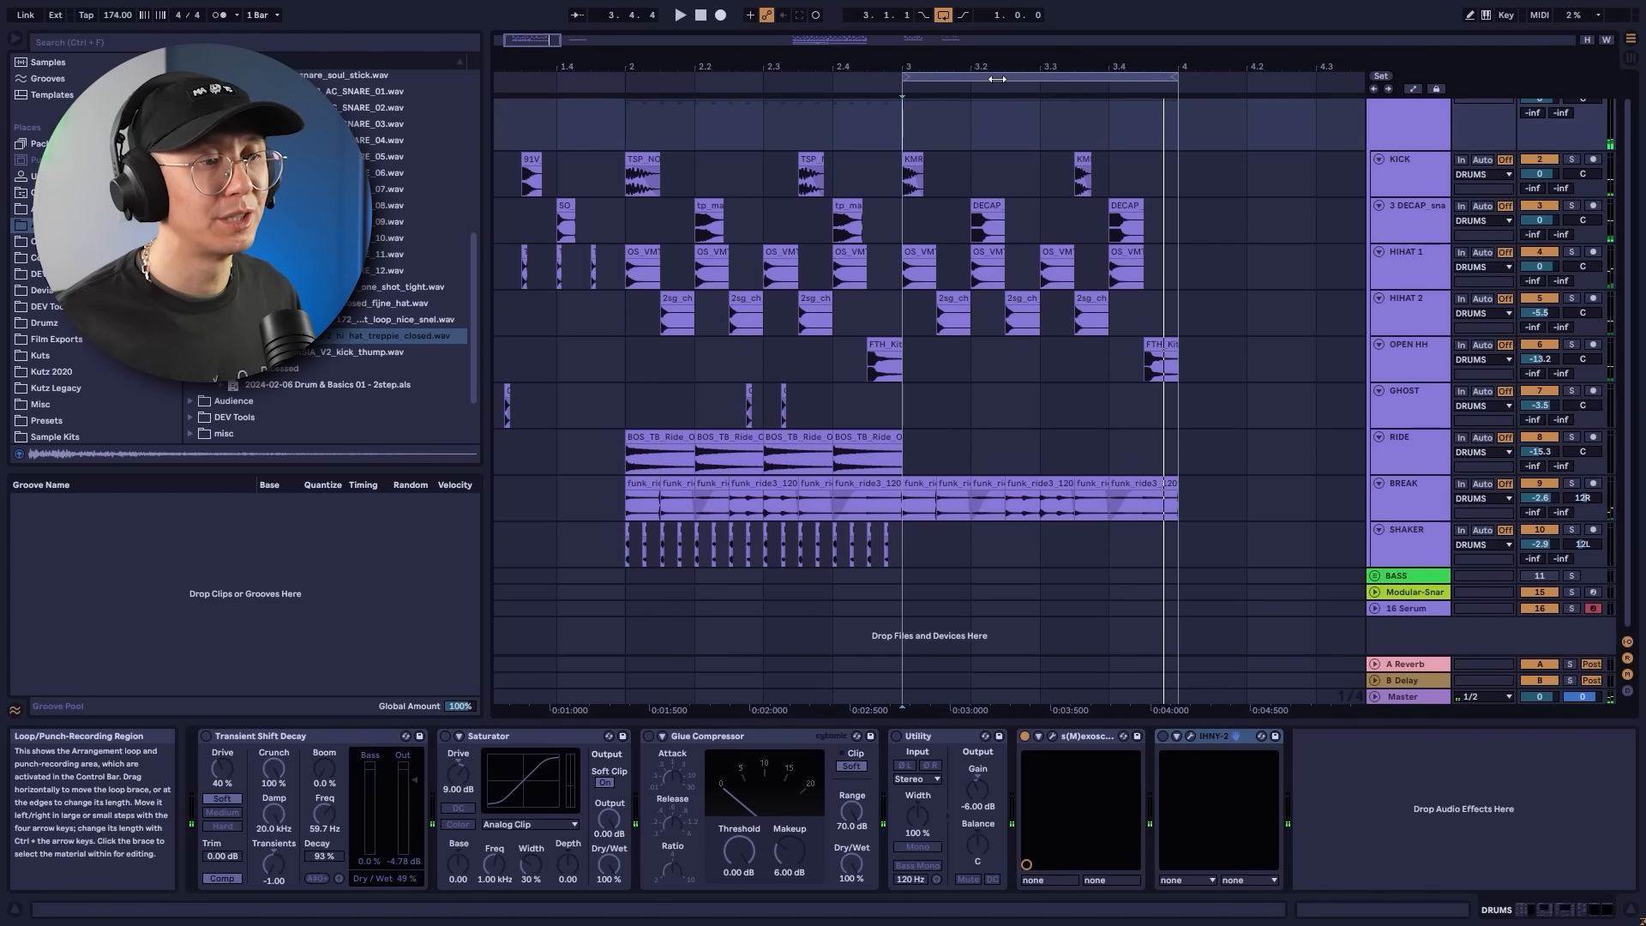
left_click_drag(998, 66, 582, 56)
key("space")
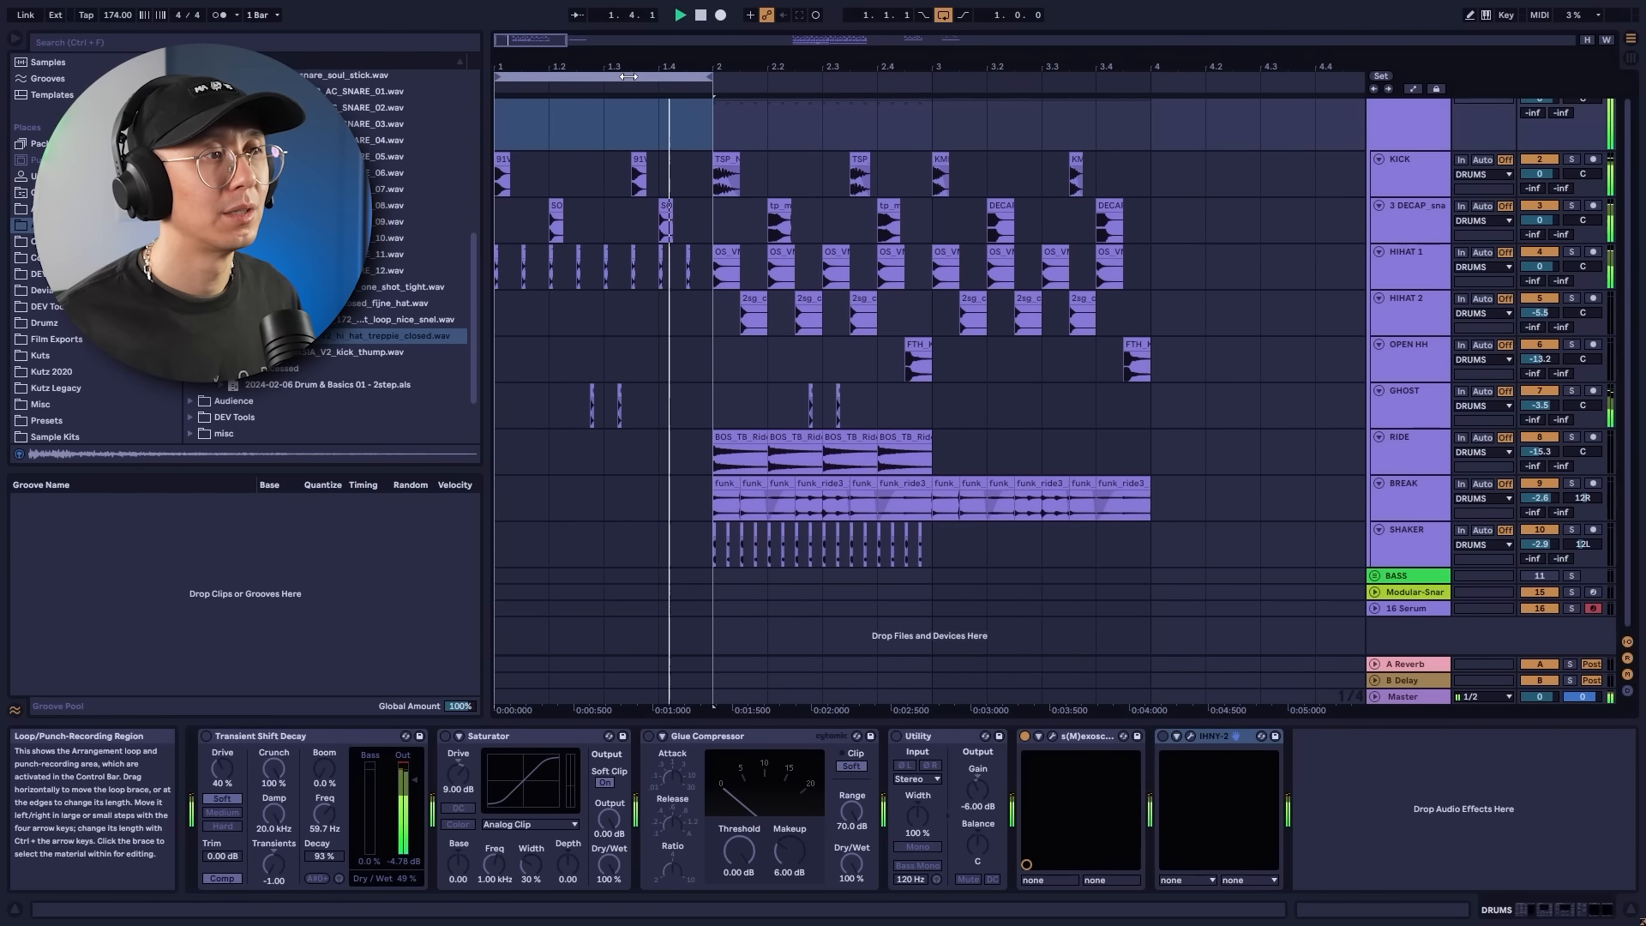
Move the loop region to bar 3 and listen, and stop with the insert marker at the start of bar 1.
left_click_drag(628, 76, 1058, 94)
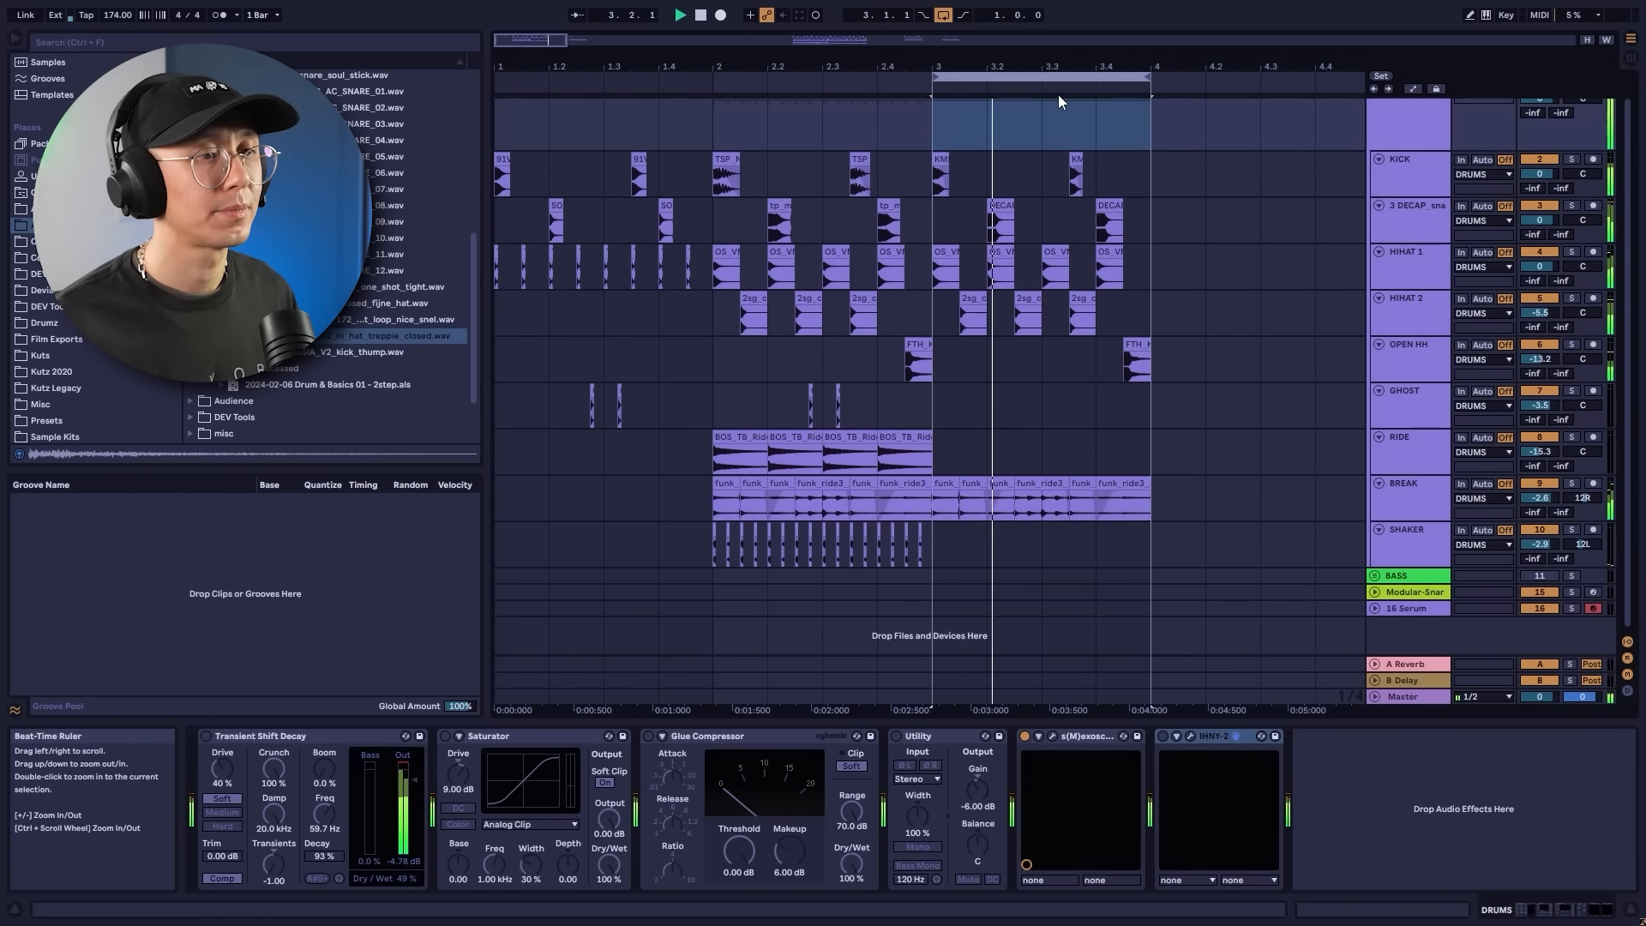
left_click(501, 132)
key("space")
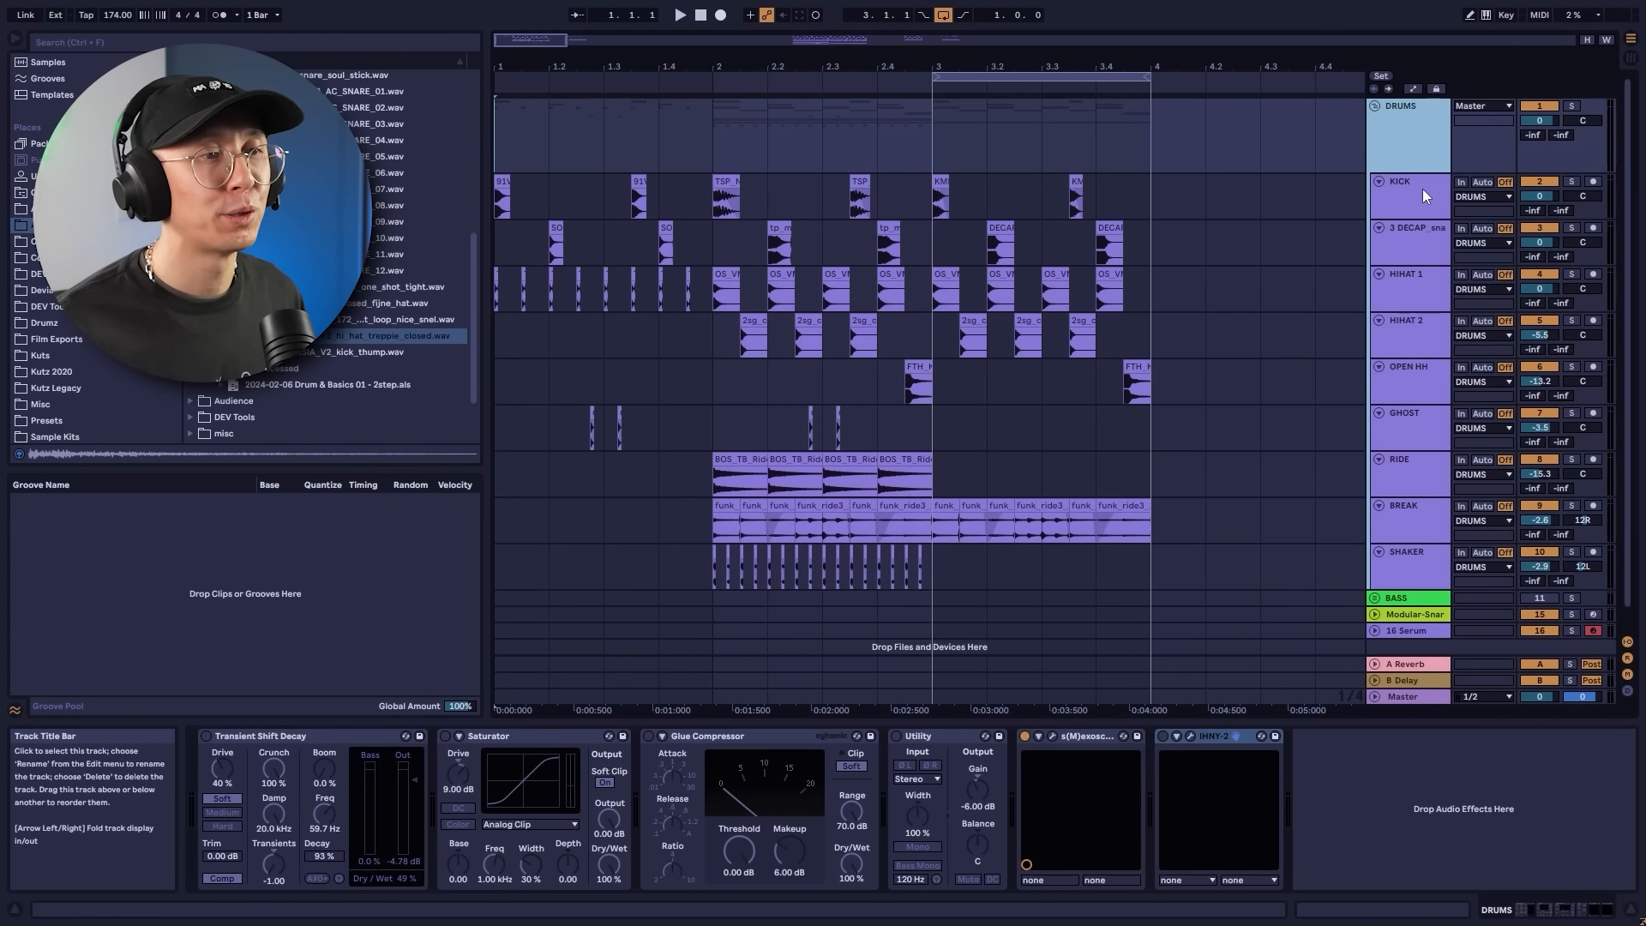
scroll(1422, 189, "down", 1)
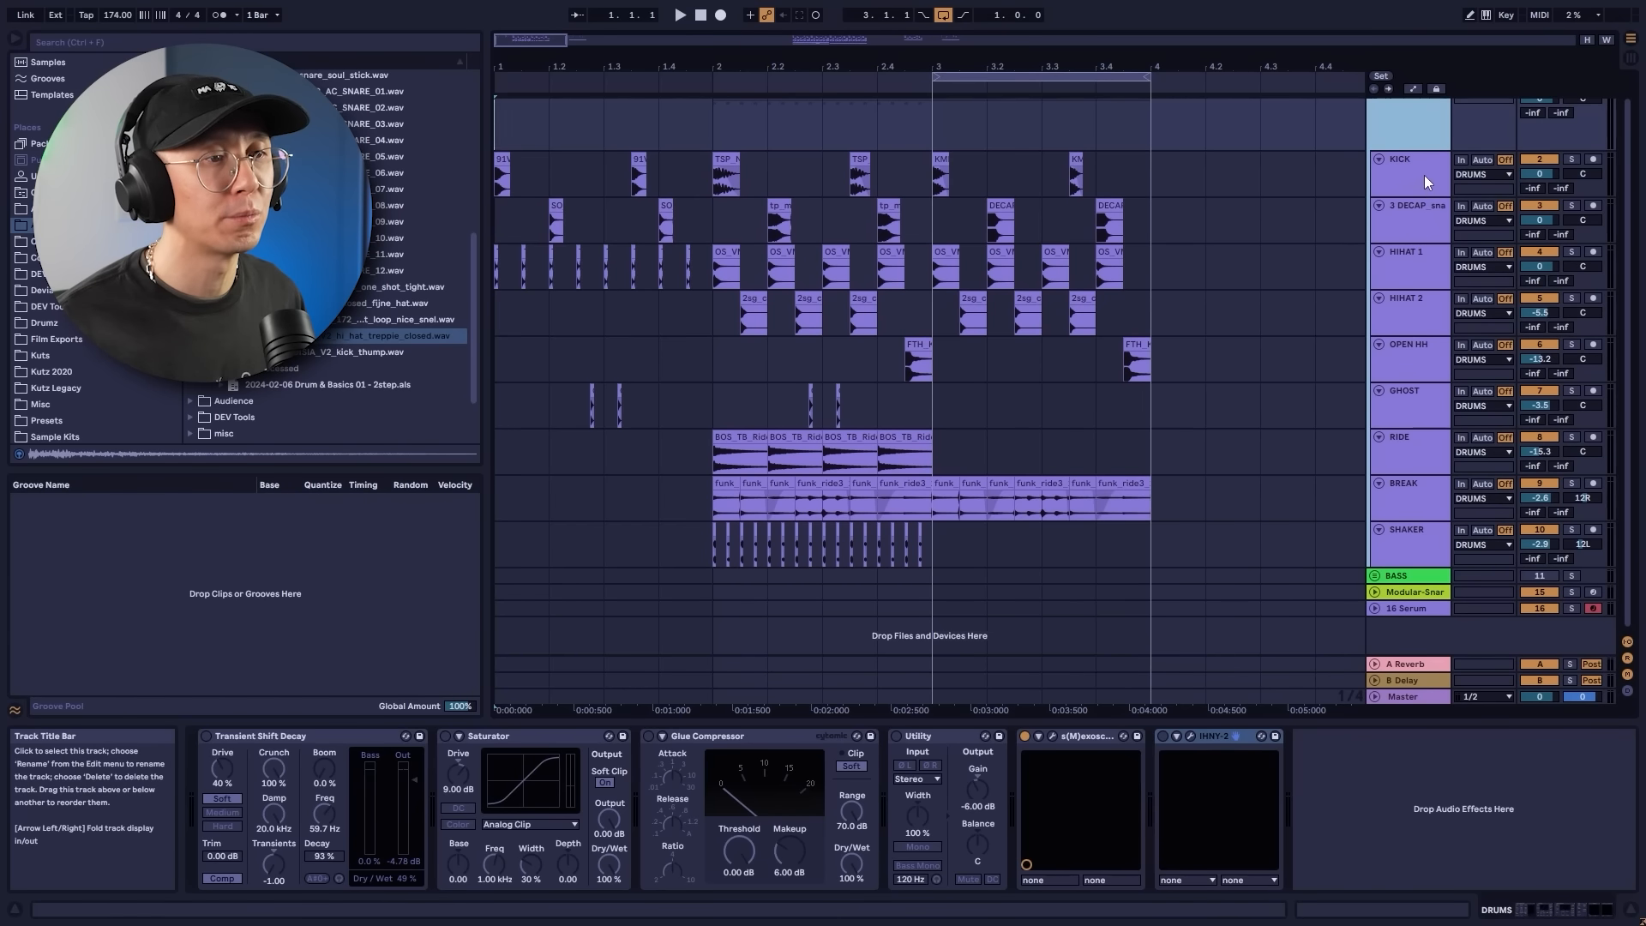
left_click(1422, 175)
left_click(1393, 536, "shift")
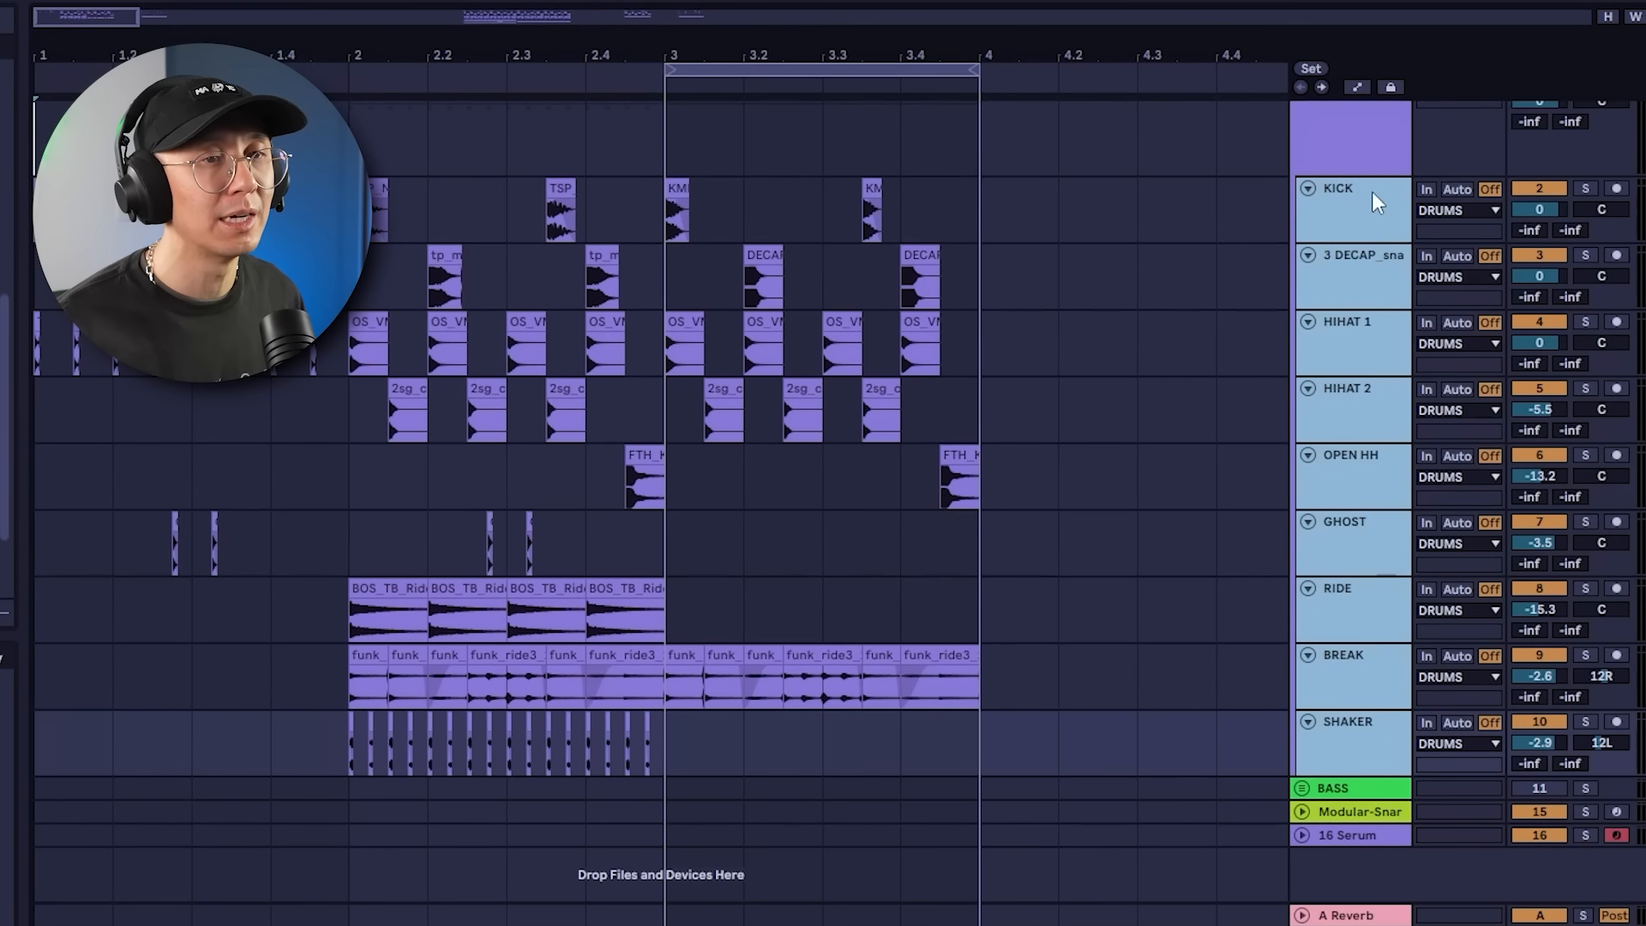
right_click(1367, 203)
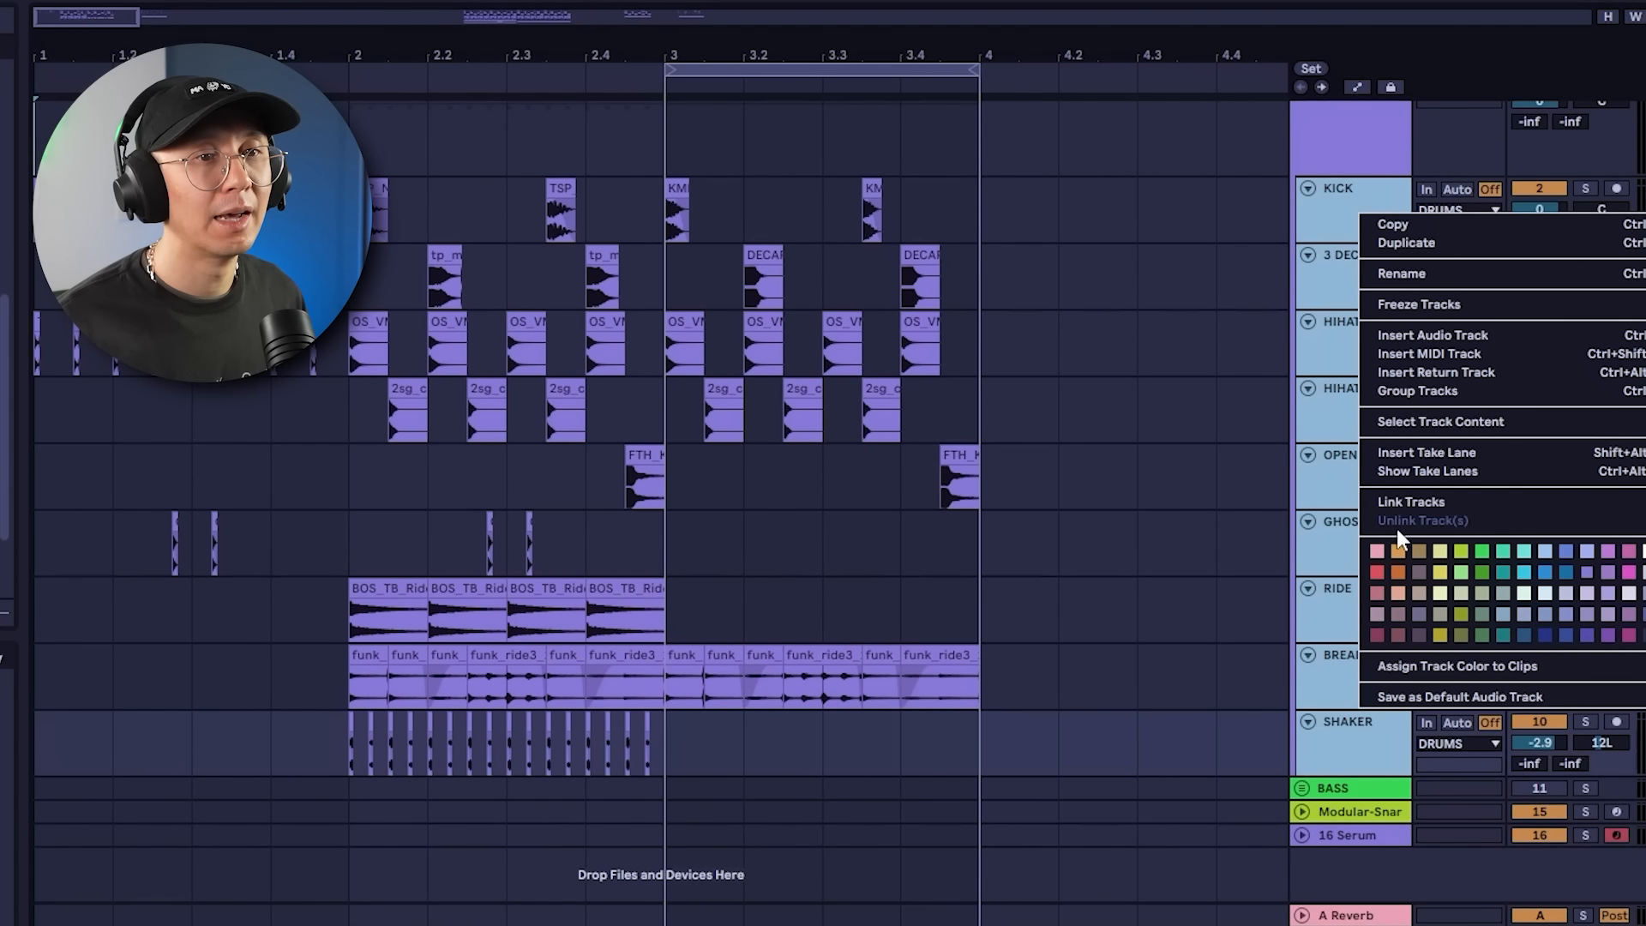
left_click(1327, 191)
Select the DRUMS group, move the loop region to bar 2 and play it.
scroll(1327, 184, "up", 1)
left_click(1342, 167)
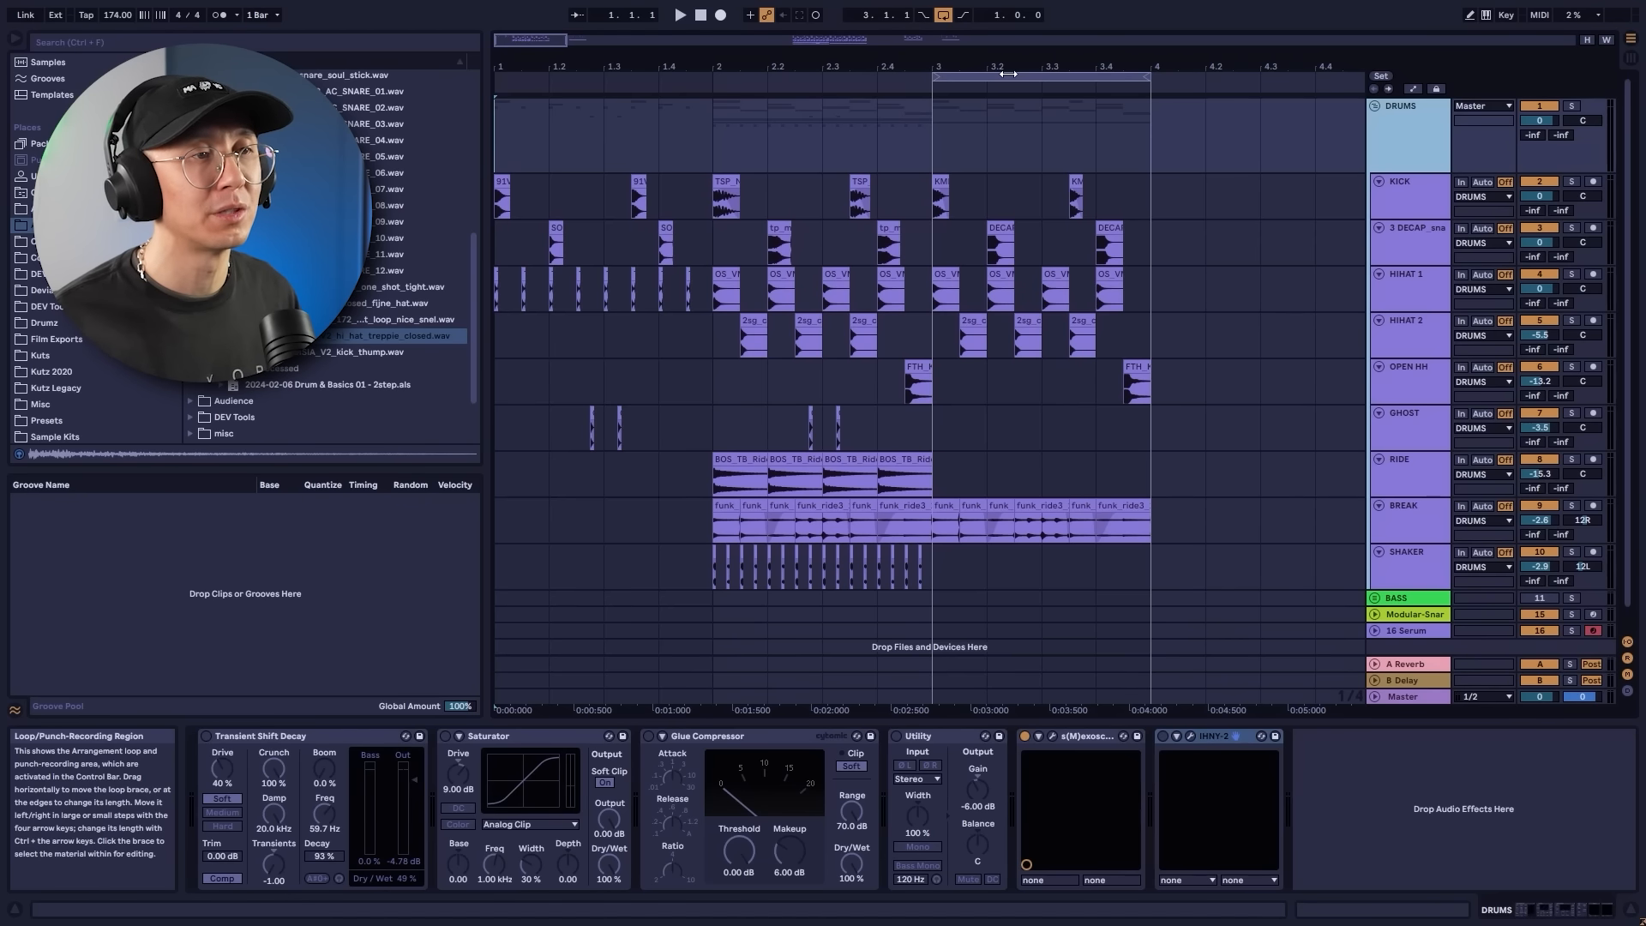
left_click_drag(1008, 74, 788, 74)
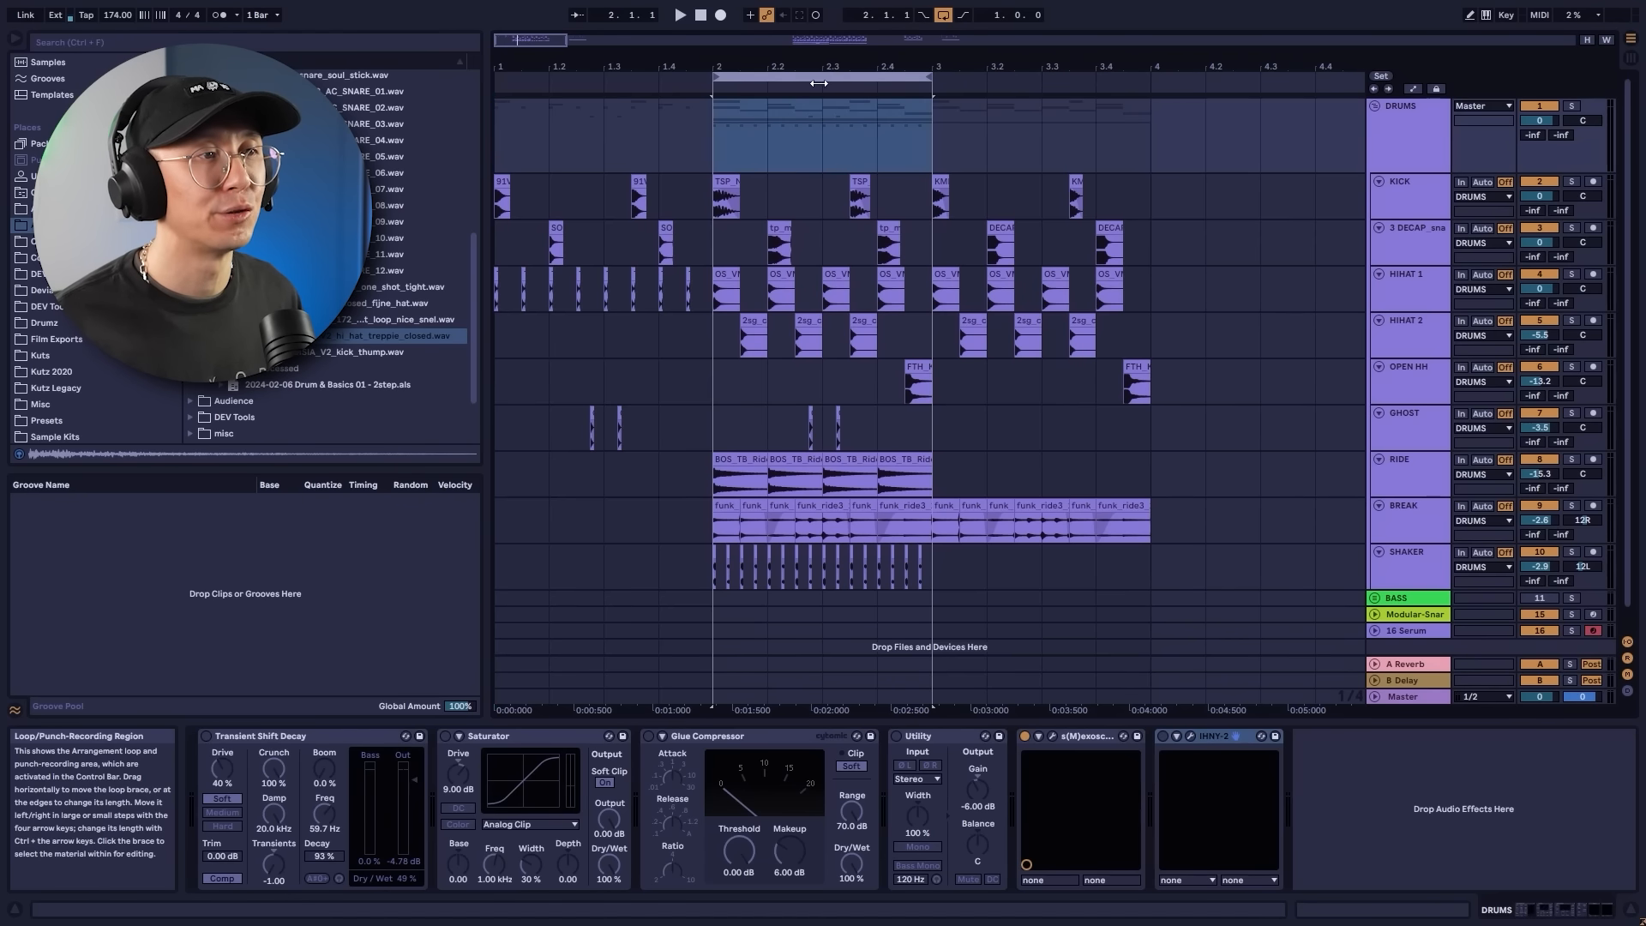
key("space")
Turn on the Transient Shift Decay device on the DRUMS group and hot-swap it to the Bonzo on the Dials preset.
left_click(237, 736)
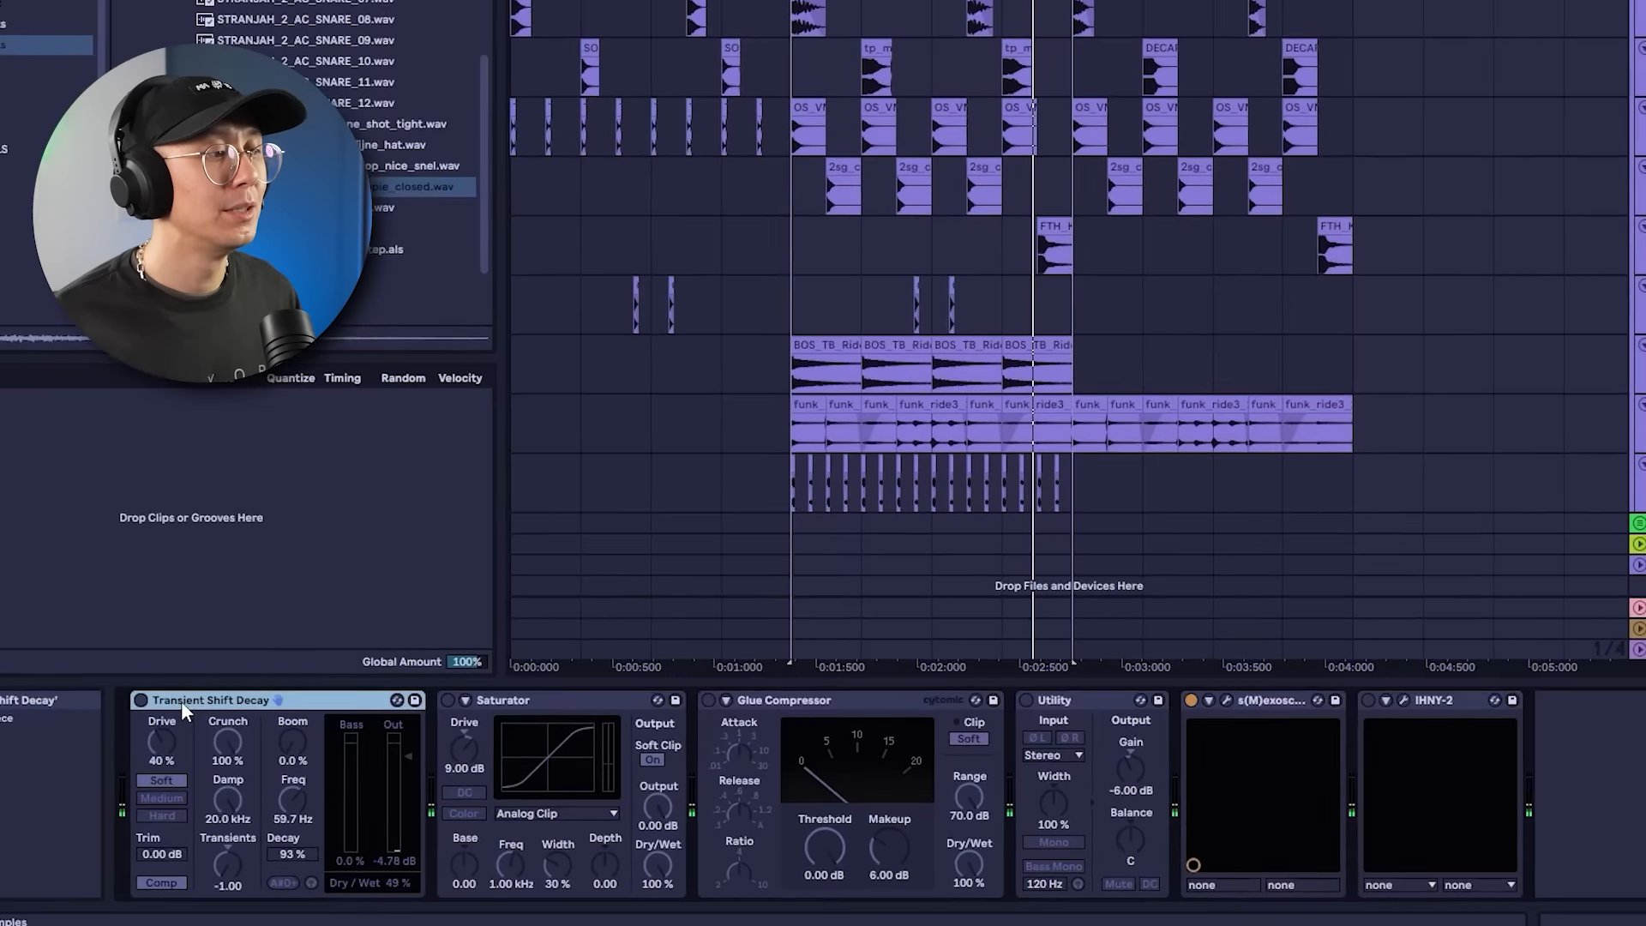
scroll(220, 39, "up", 5)
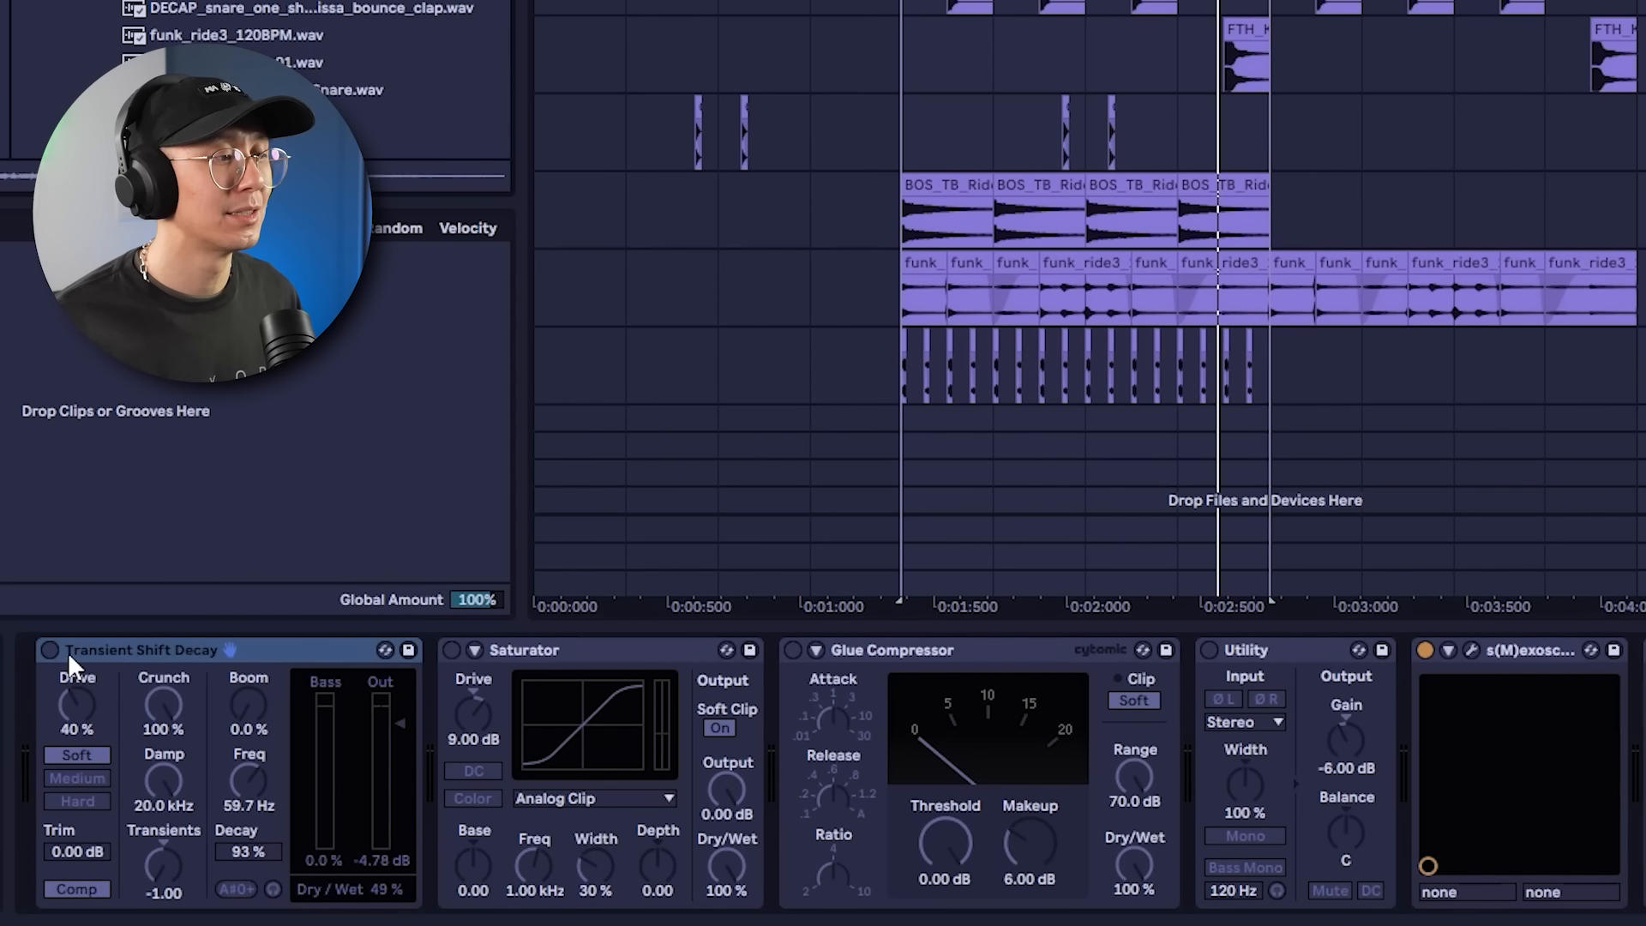
left_click(141, 653)
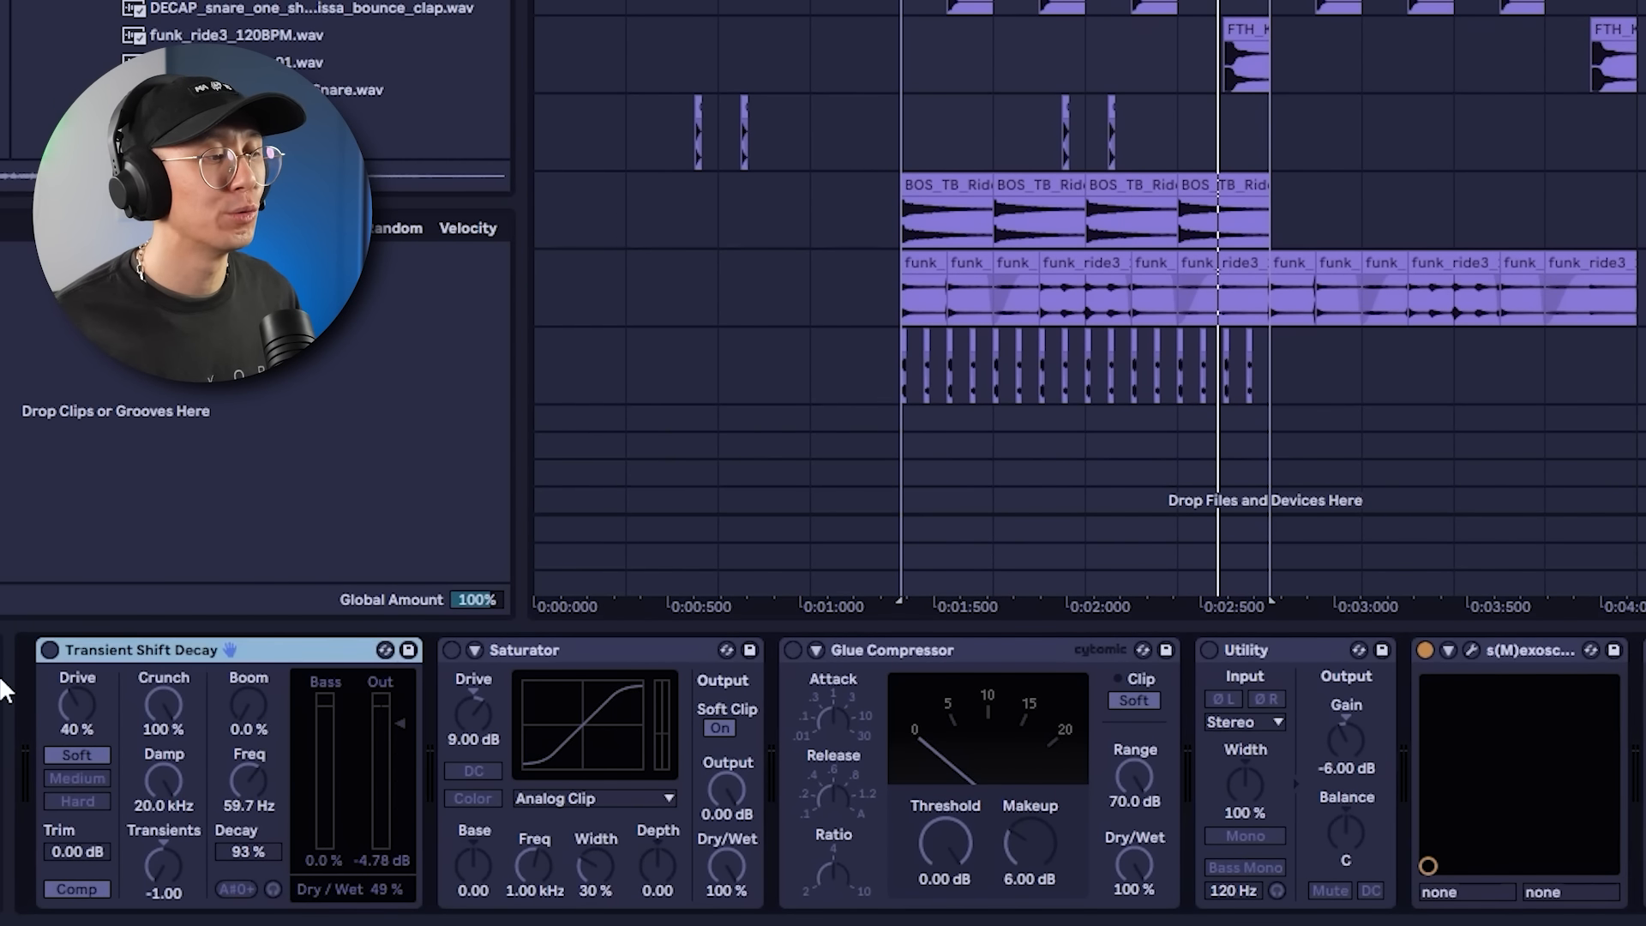
left_click(48, 652)
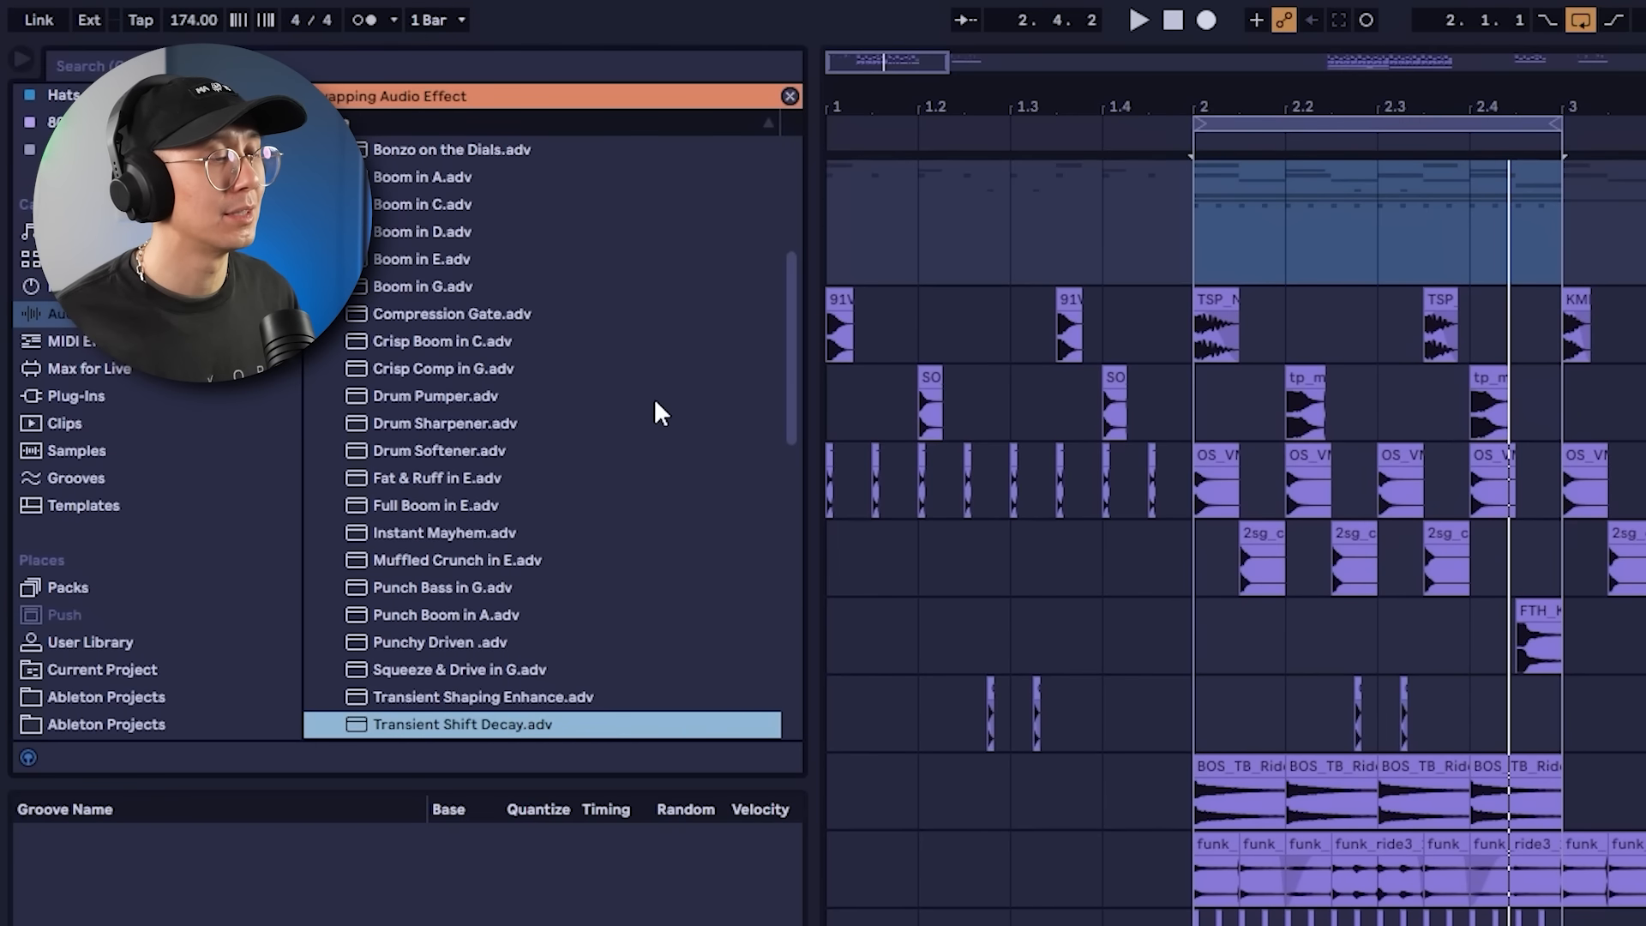
scroll(643, 446, "up", 10)
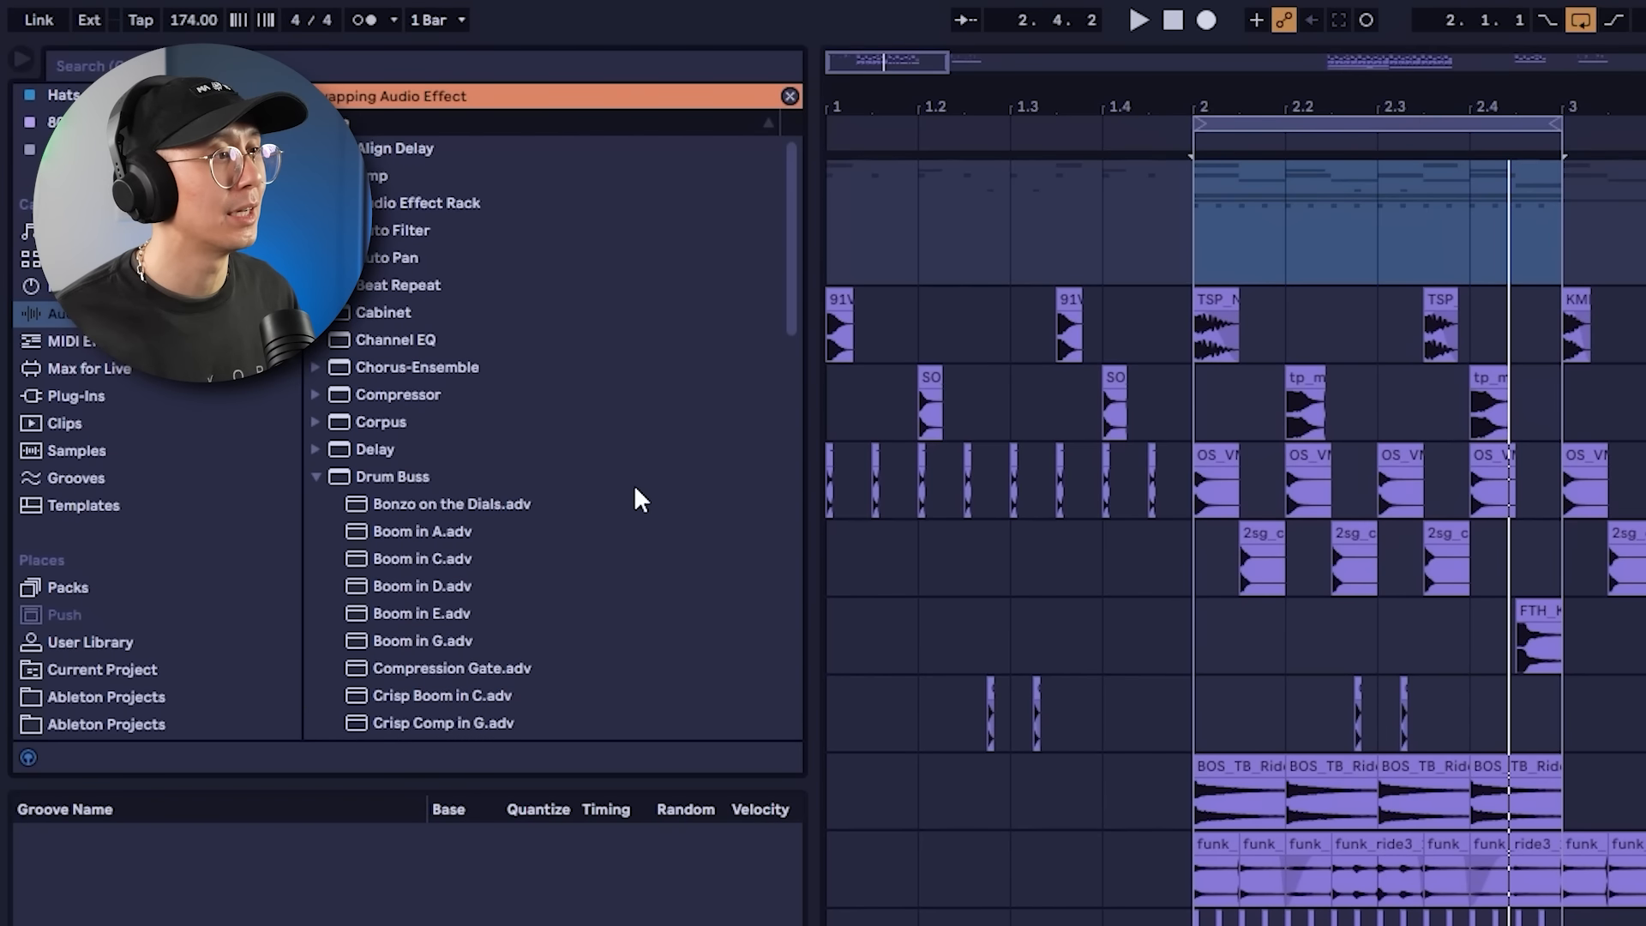
scroll(634, 485, "down", 4)
double_click(428, 331)
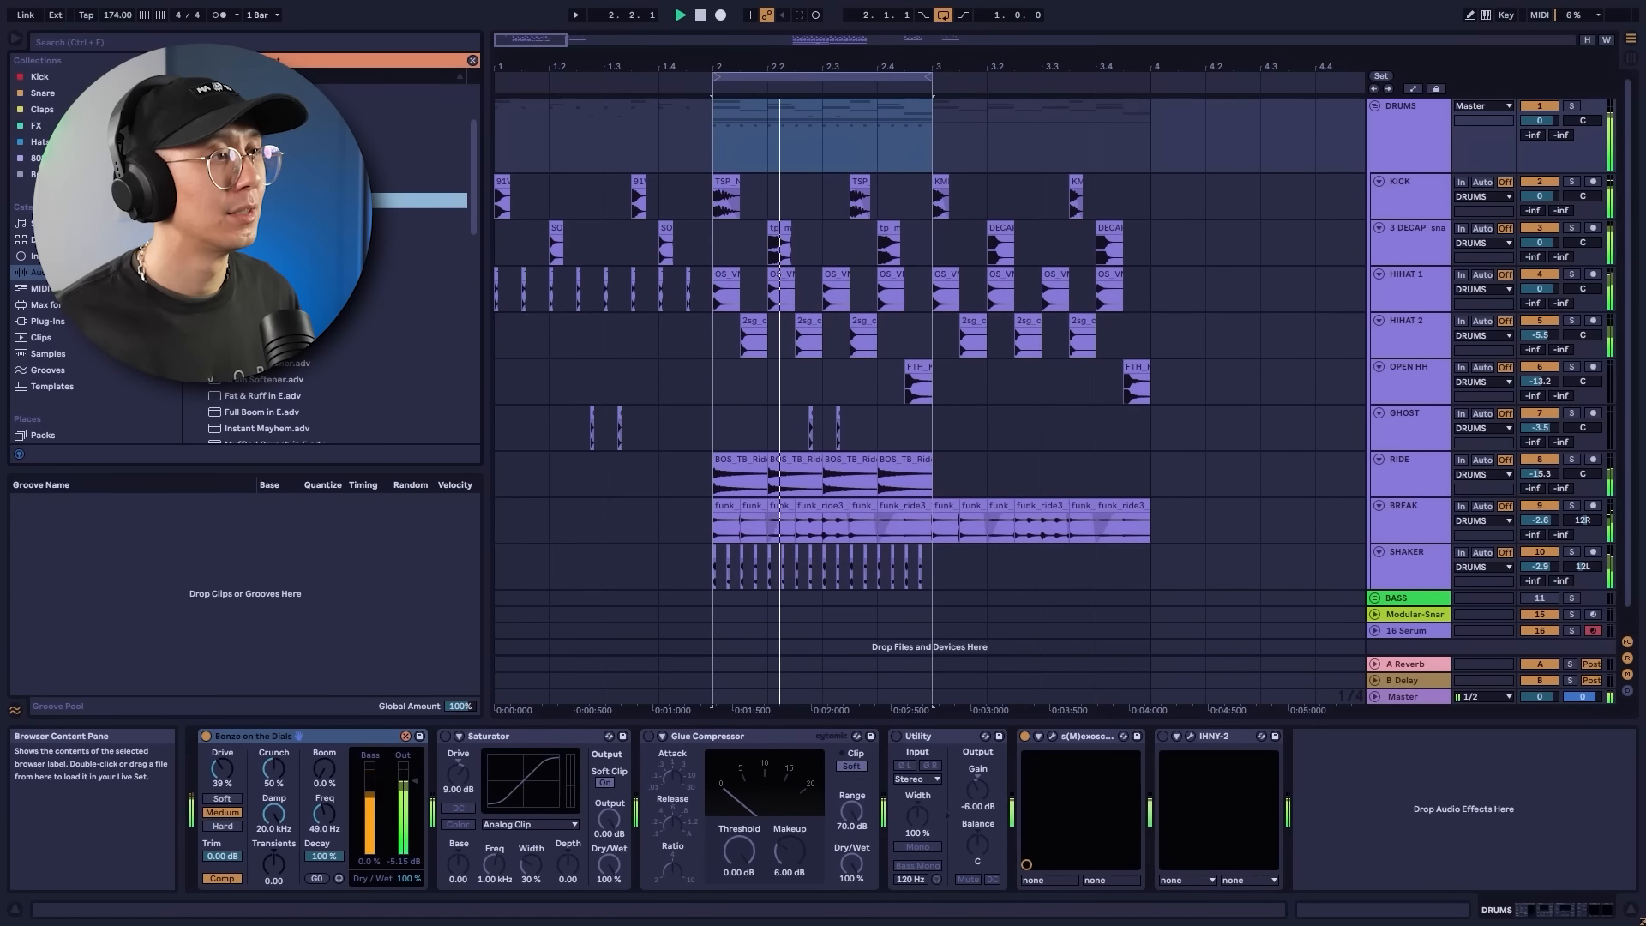
Audition Drum Buss presets over the loop, including Compression Gate, Crisp Boom in C, Full Boom in E, Punch Bass in G and Transient Shift Decay.
double_click(265, 299)
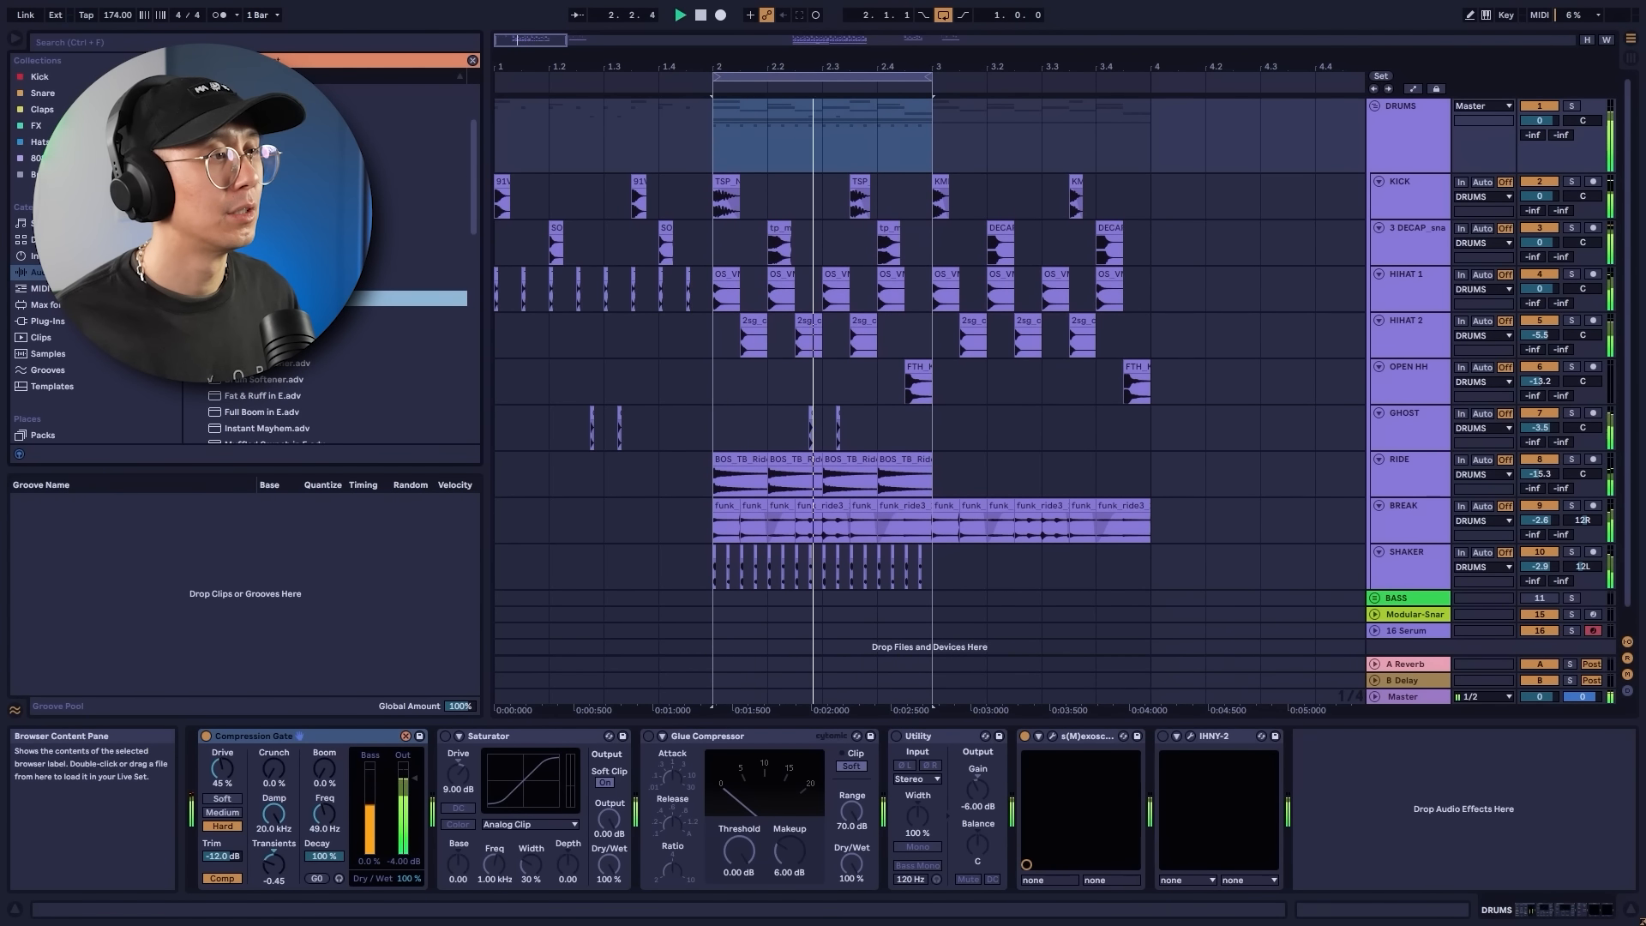
double_click(275, 314)
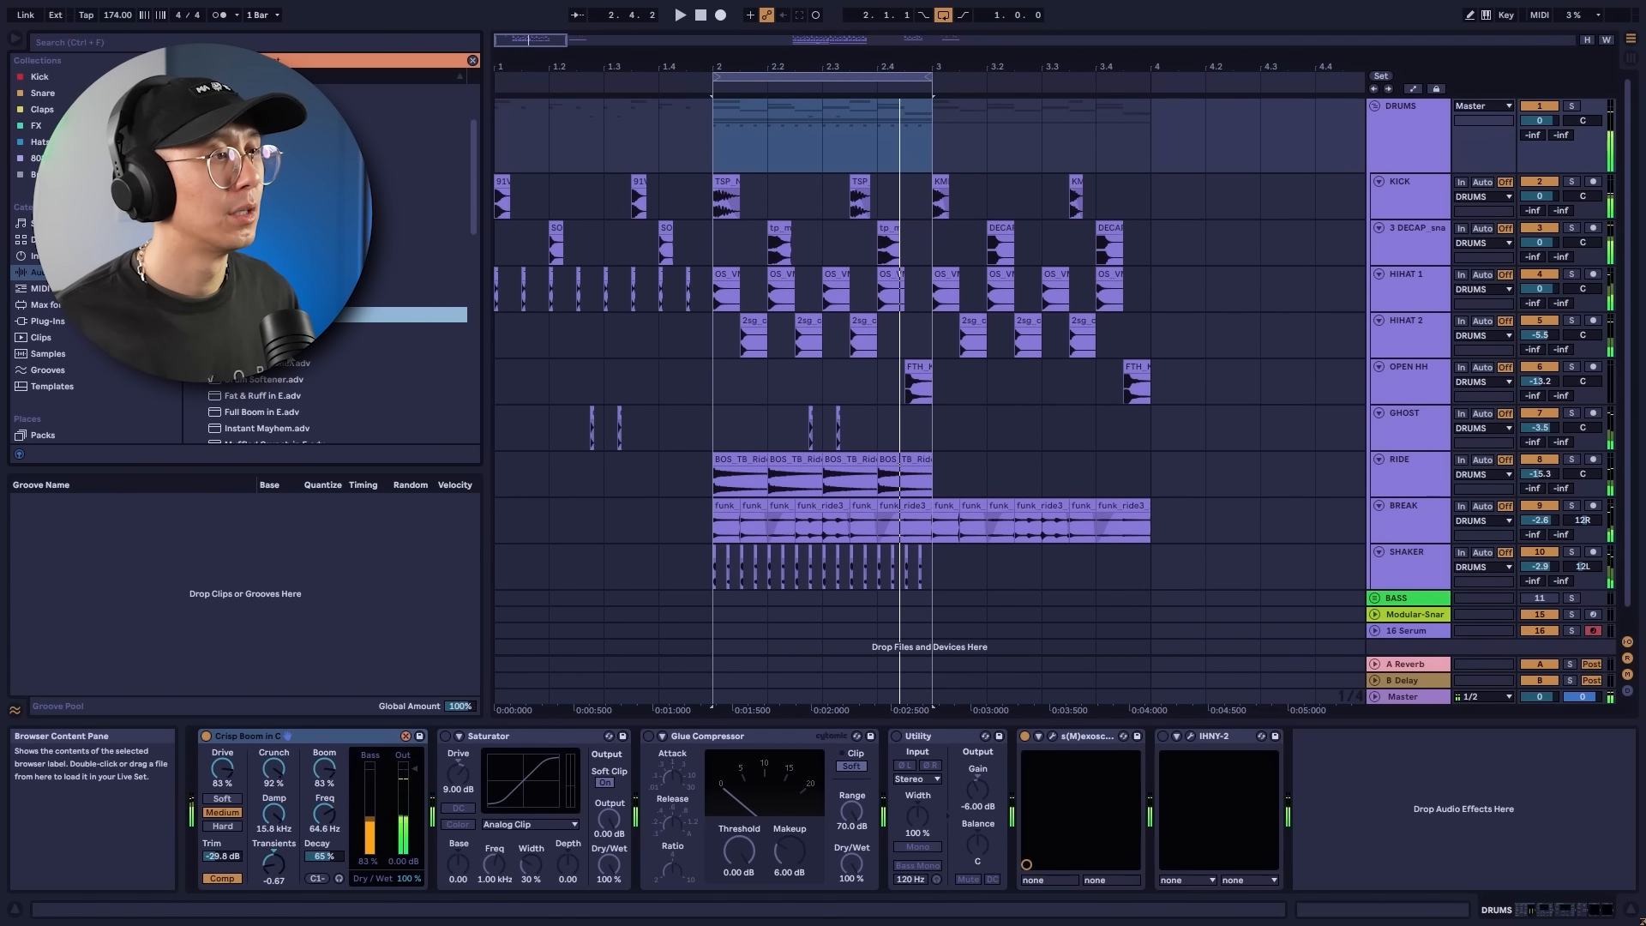
double_click(280, 365)
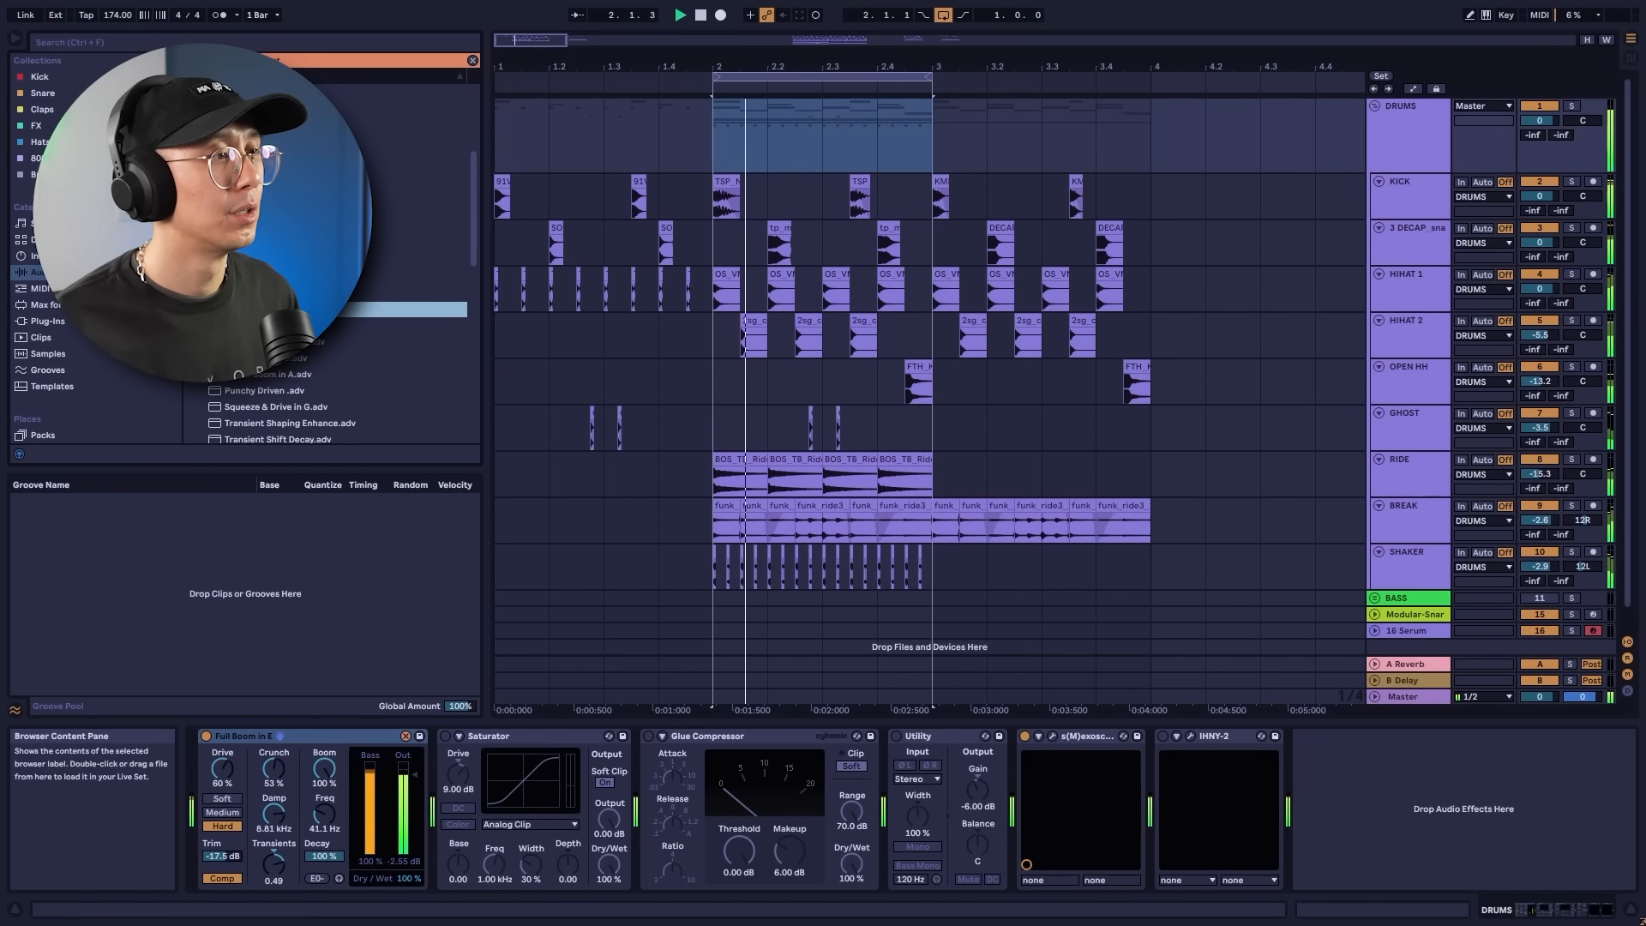
double_click(274, 326)
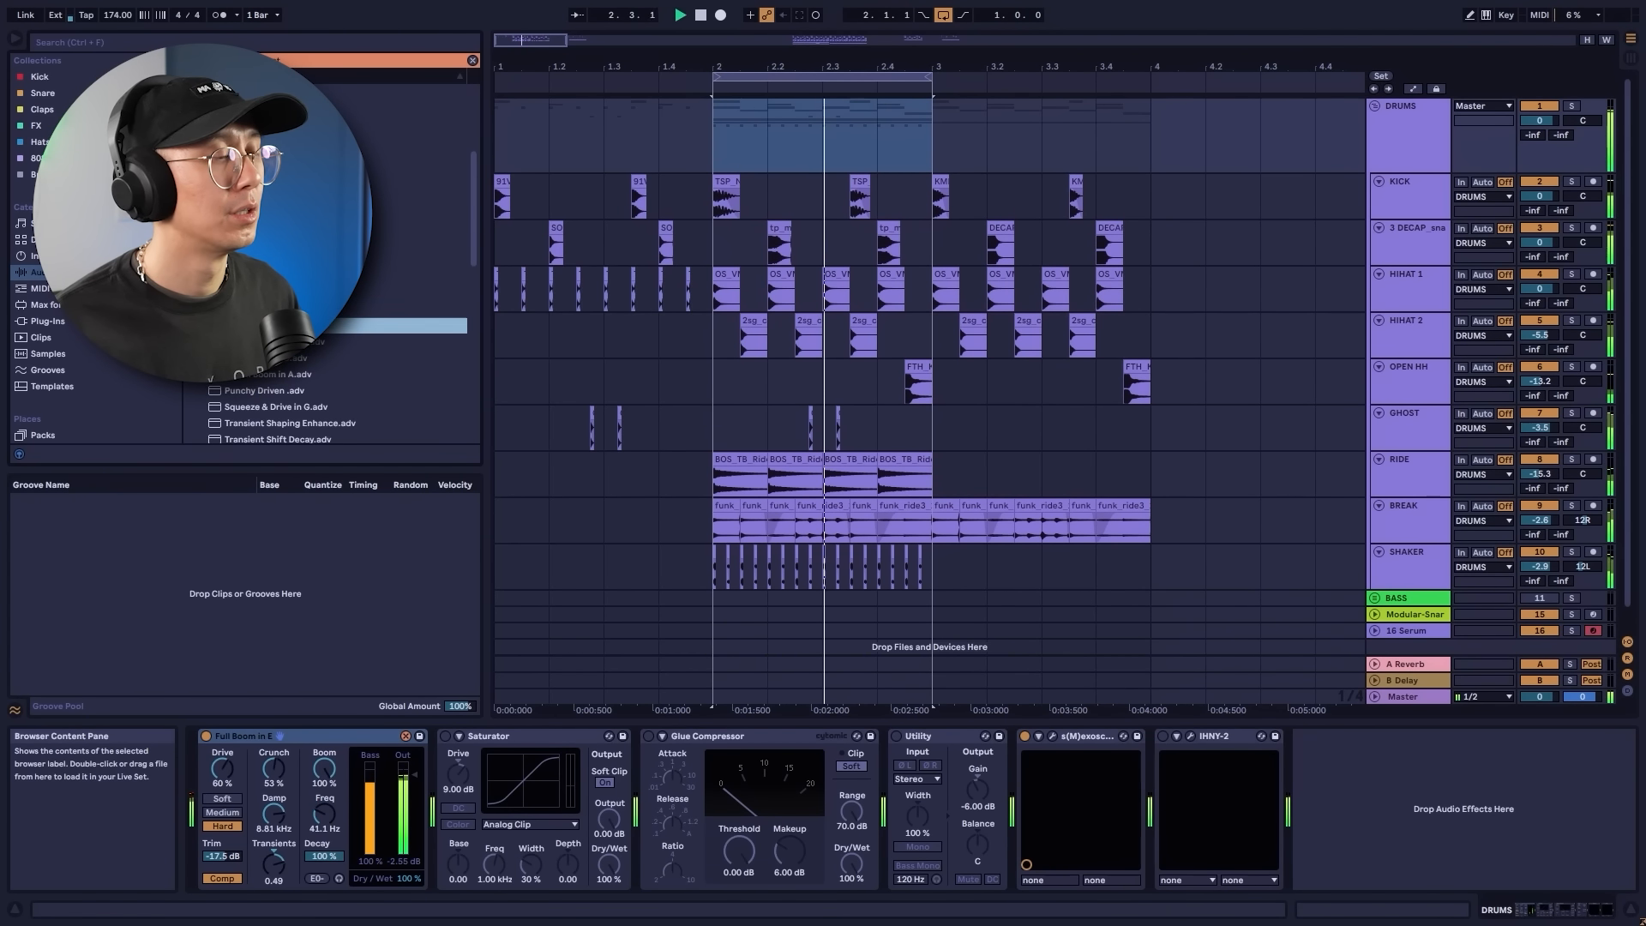
double_click(280, 342)
double_click(281, 359)
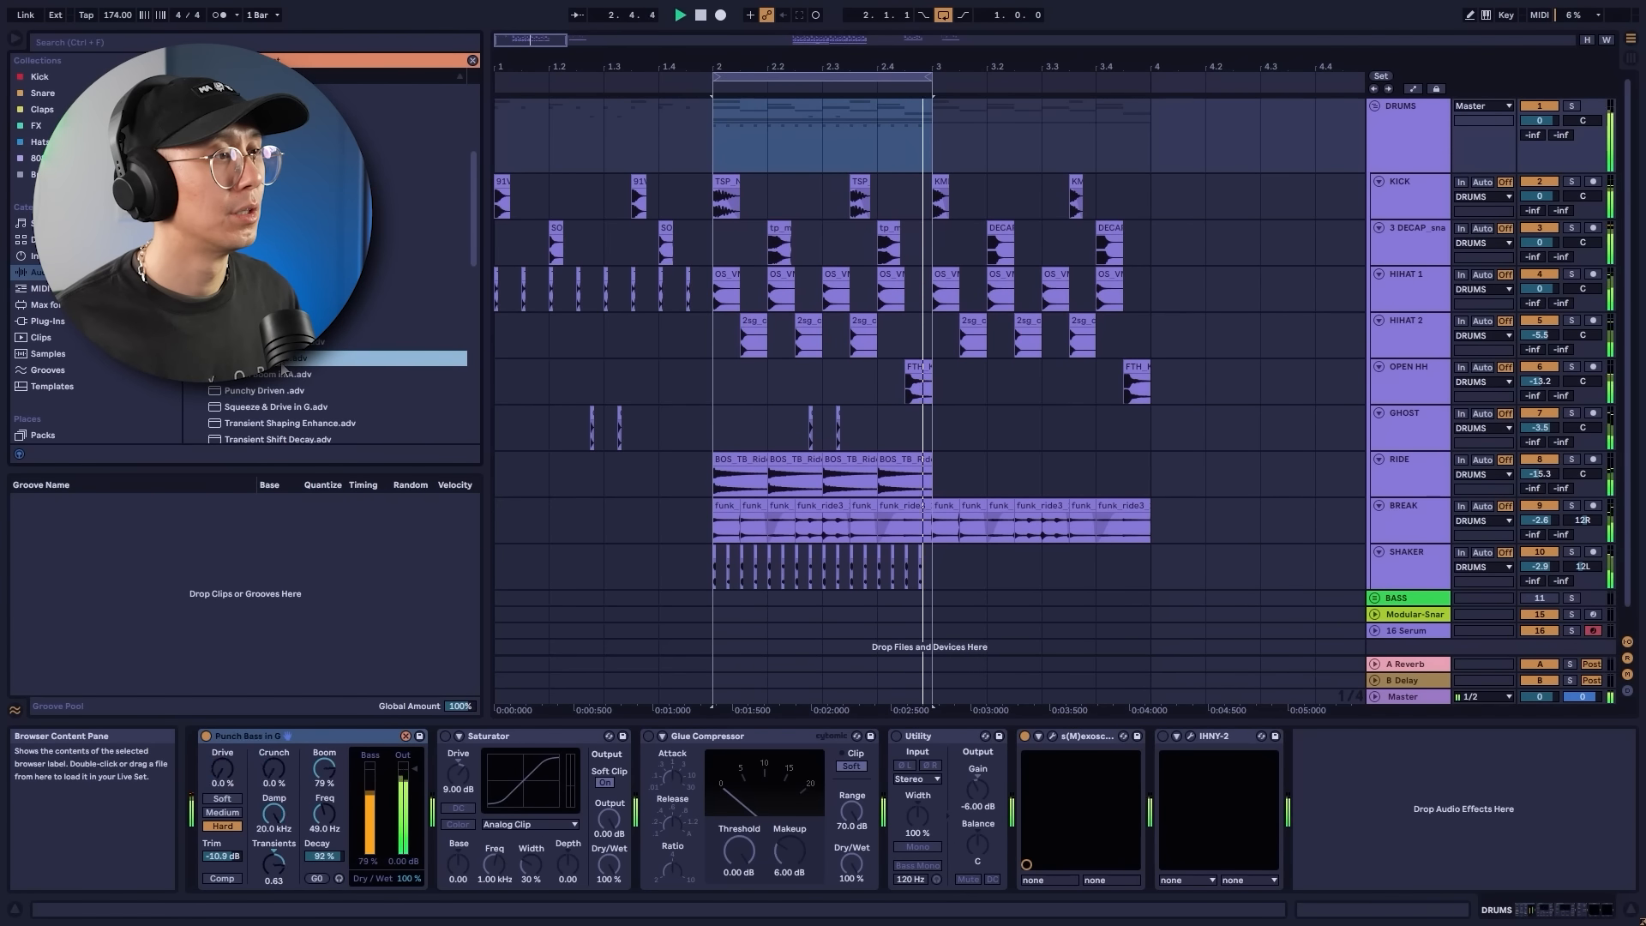
double_click(283, 406)
double_click(290, 388)
double_click(288, 403)
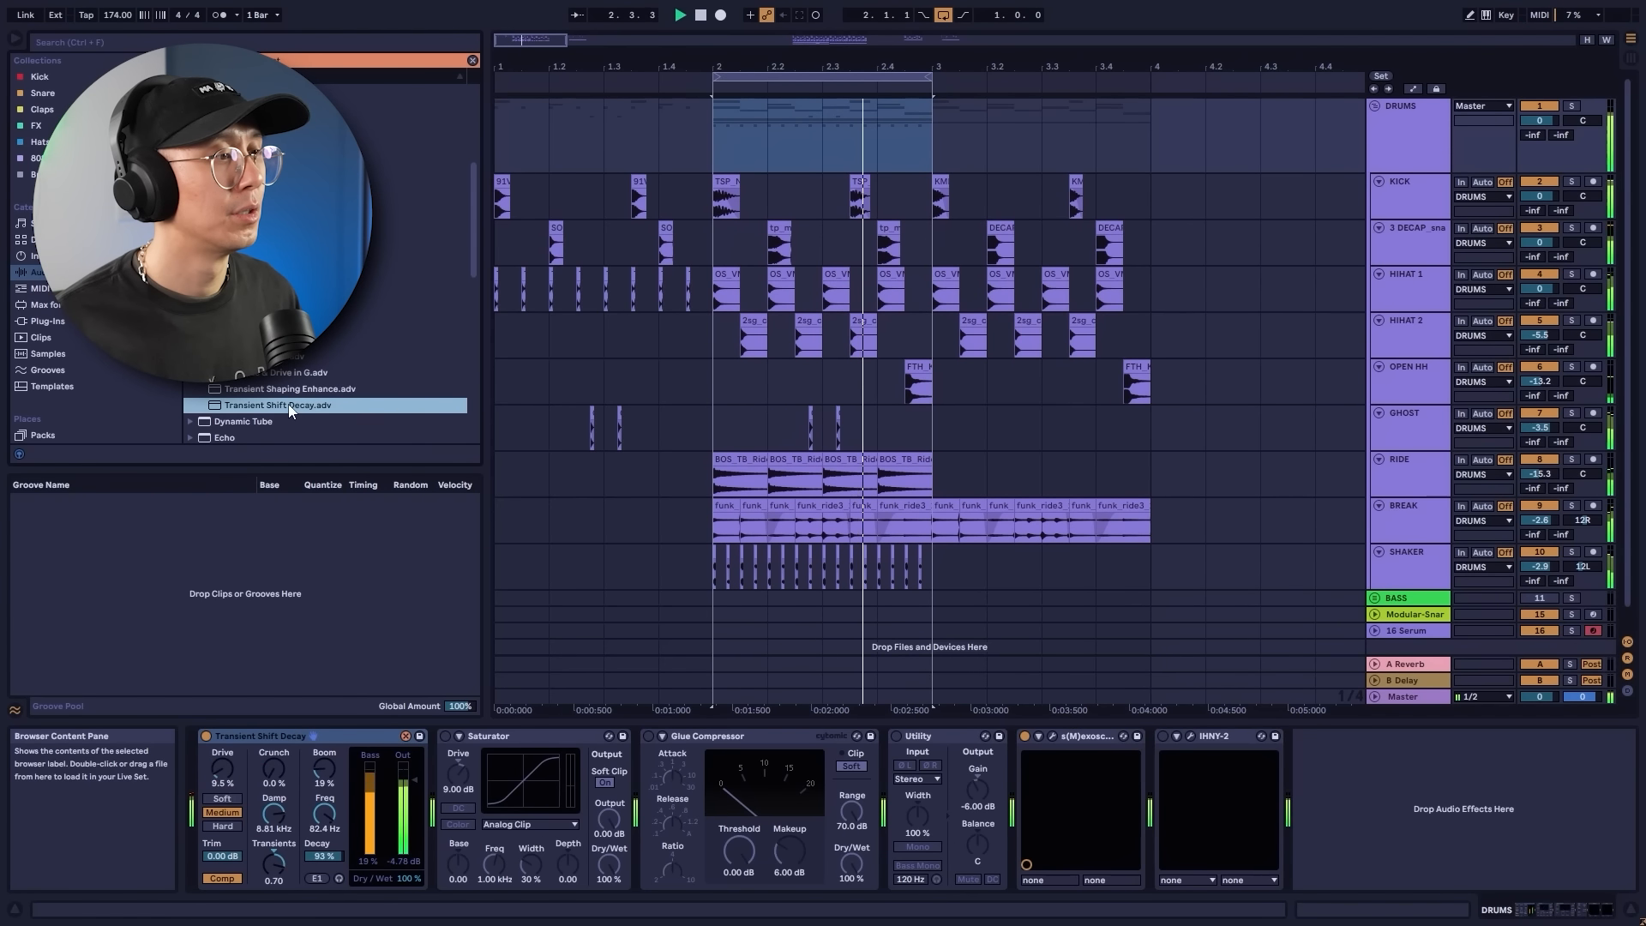
key("space")
Load the Drum Sharpener preset into the Drum Buss, leave hot-swap mode and play the loop.
scroll(290, 406, "up", 2)
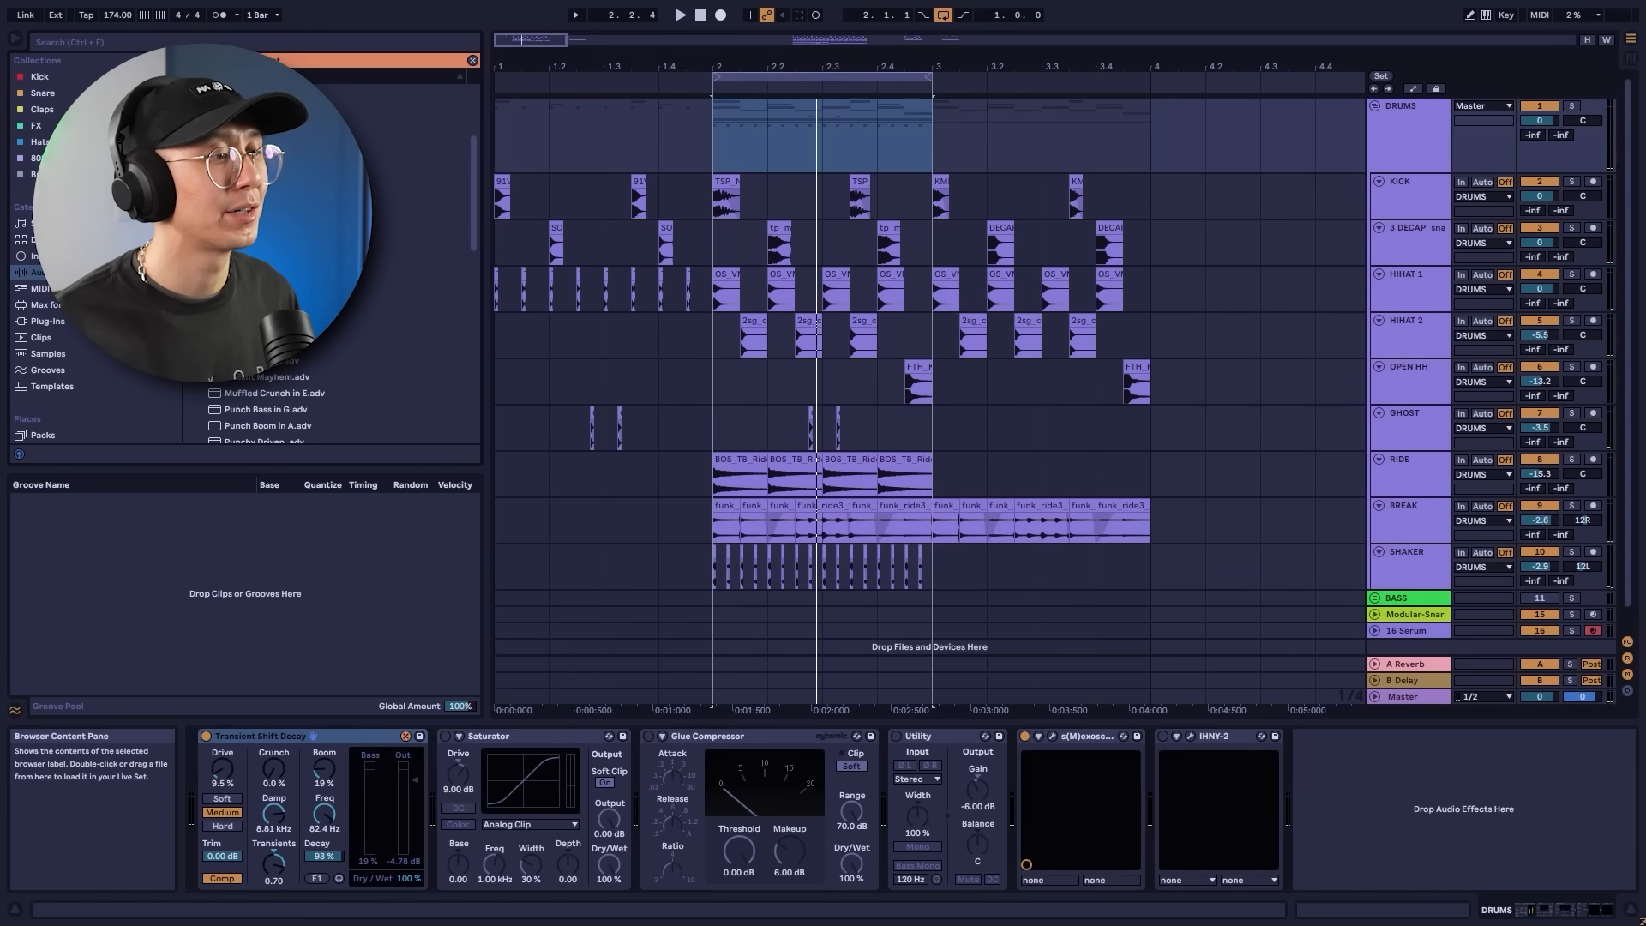
double_click(288, 312)
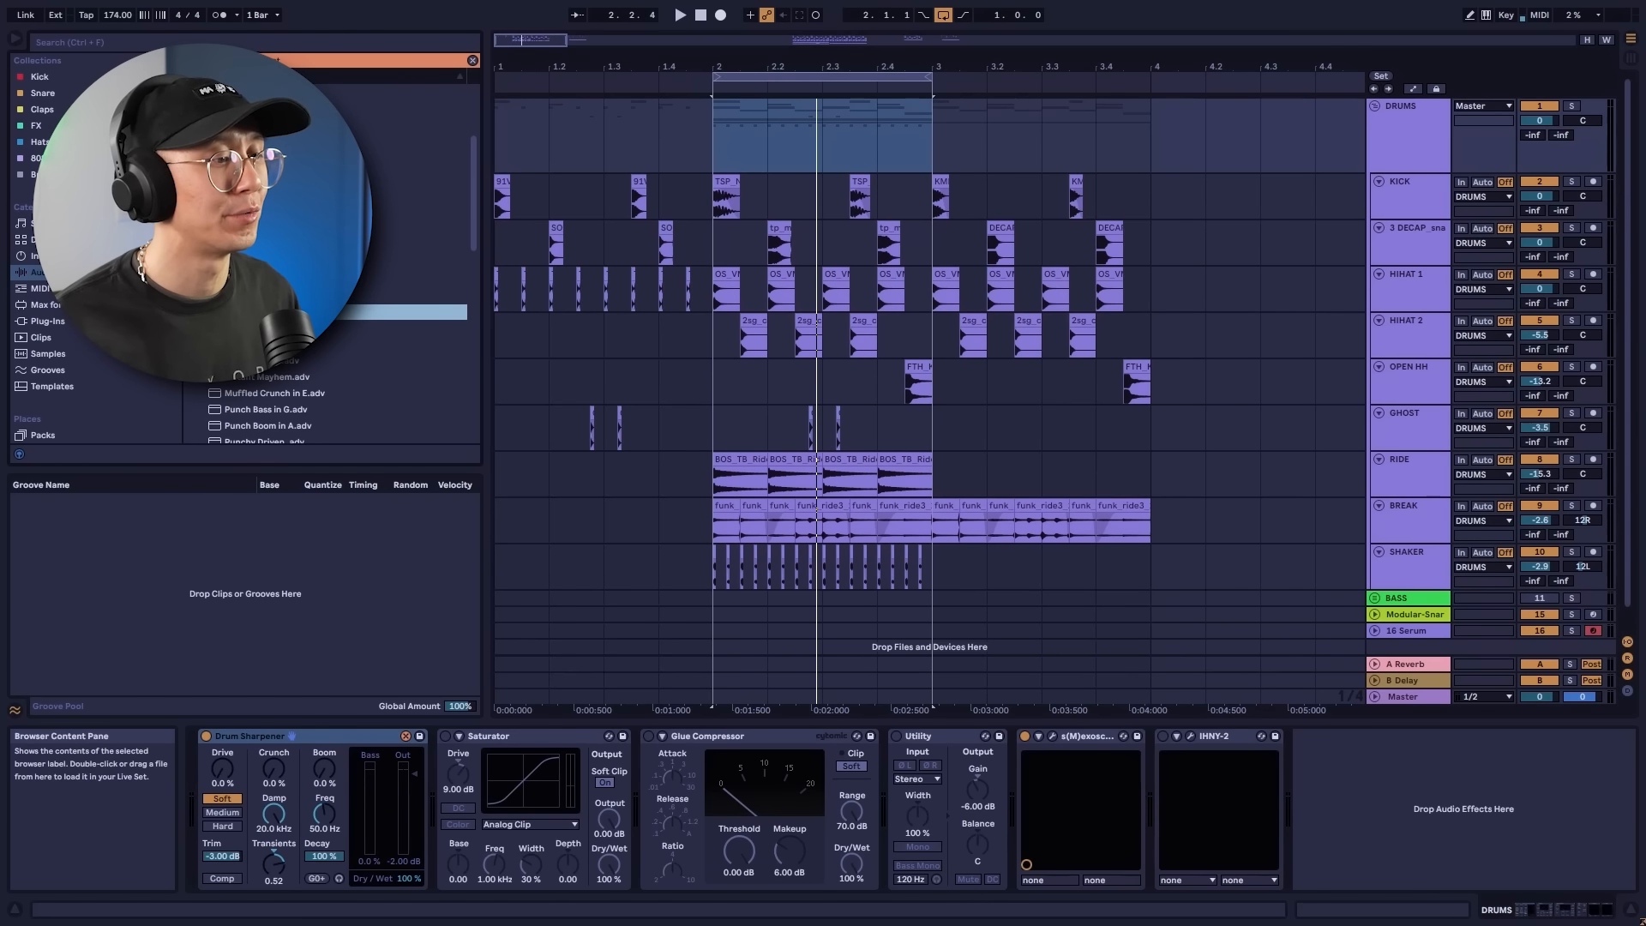
left_click(407, 736)
left_click(326, 739)
key("space")
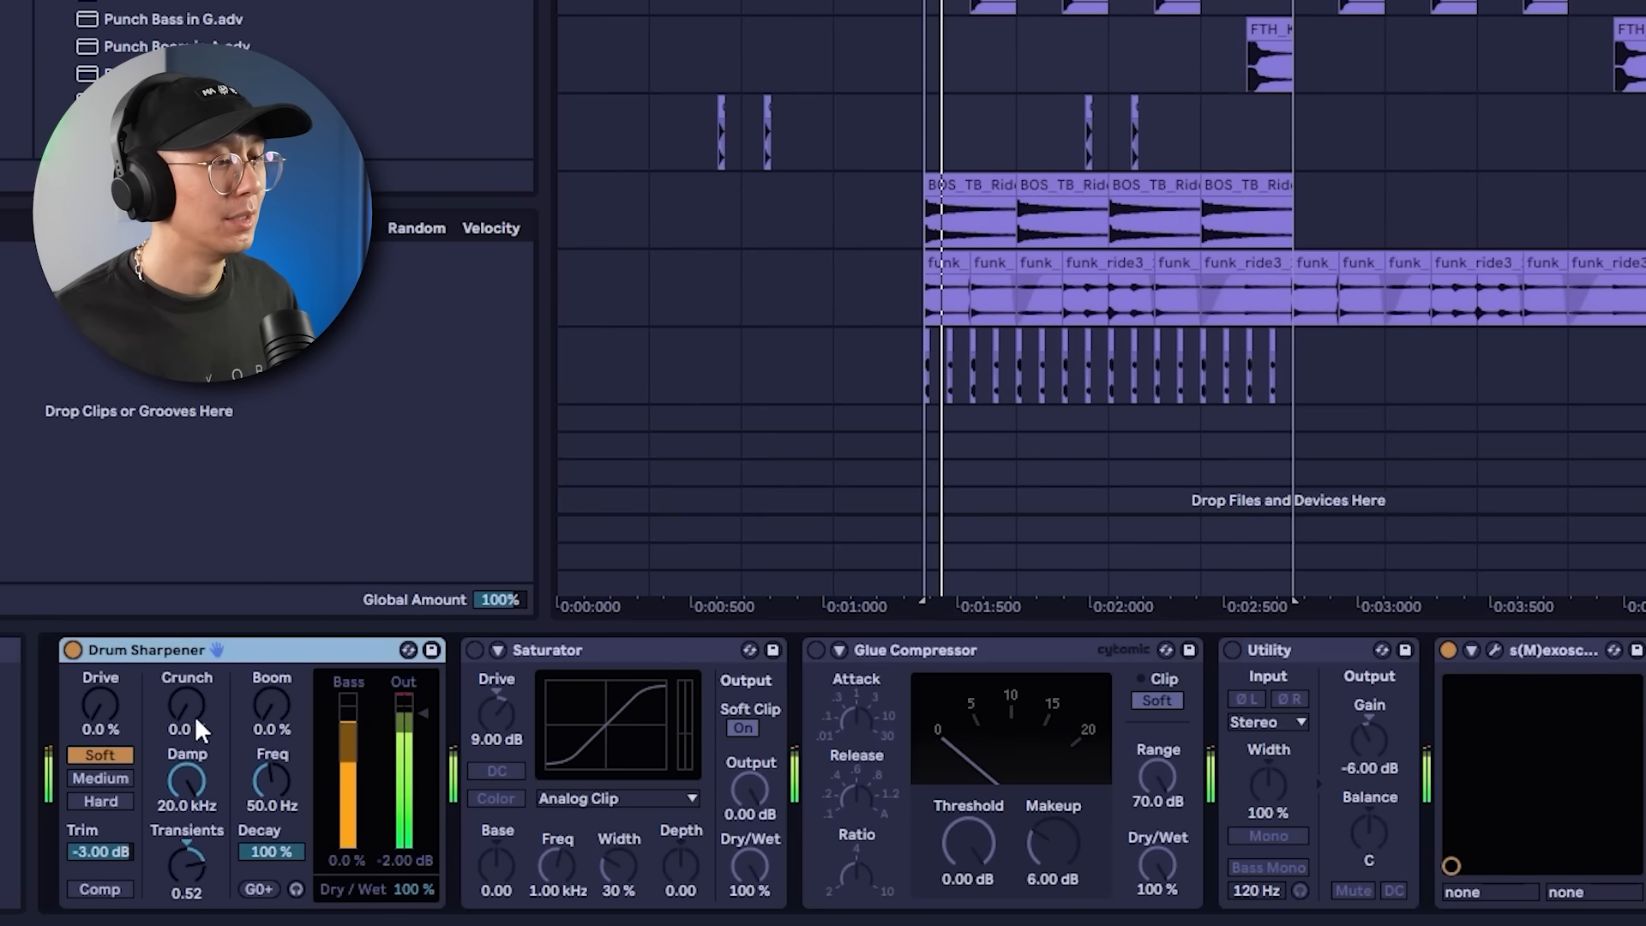
Set the Drum Sharpener's Dry/Wet to 83% while comparing the sound, and turn the device off.
left_click_drag(408, 892, 408, 925)
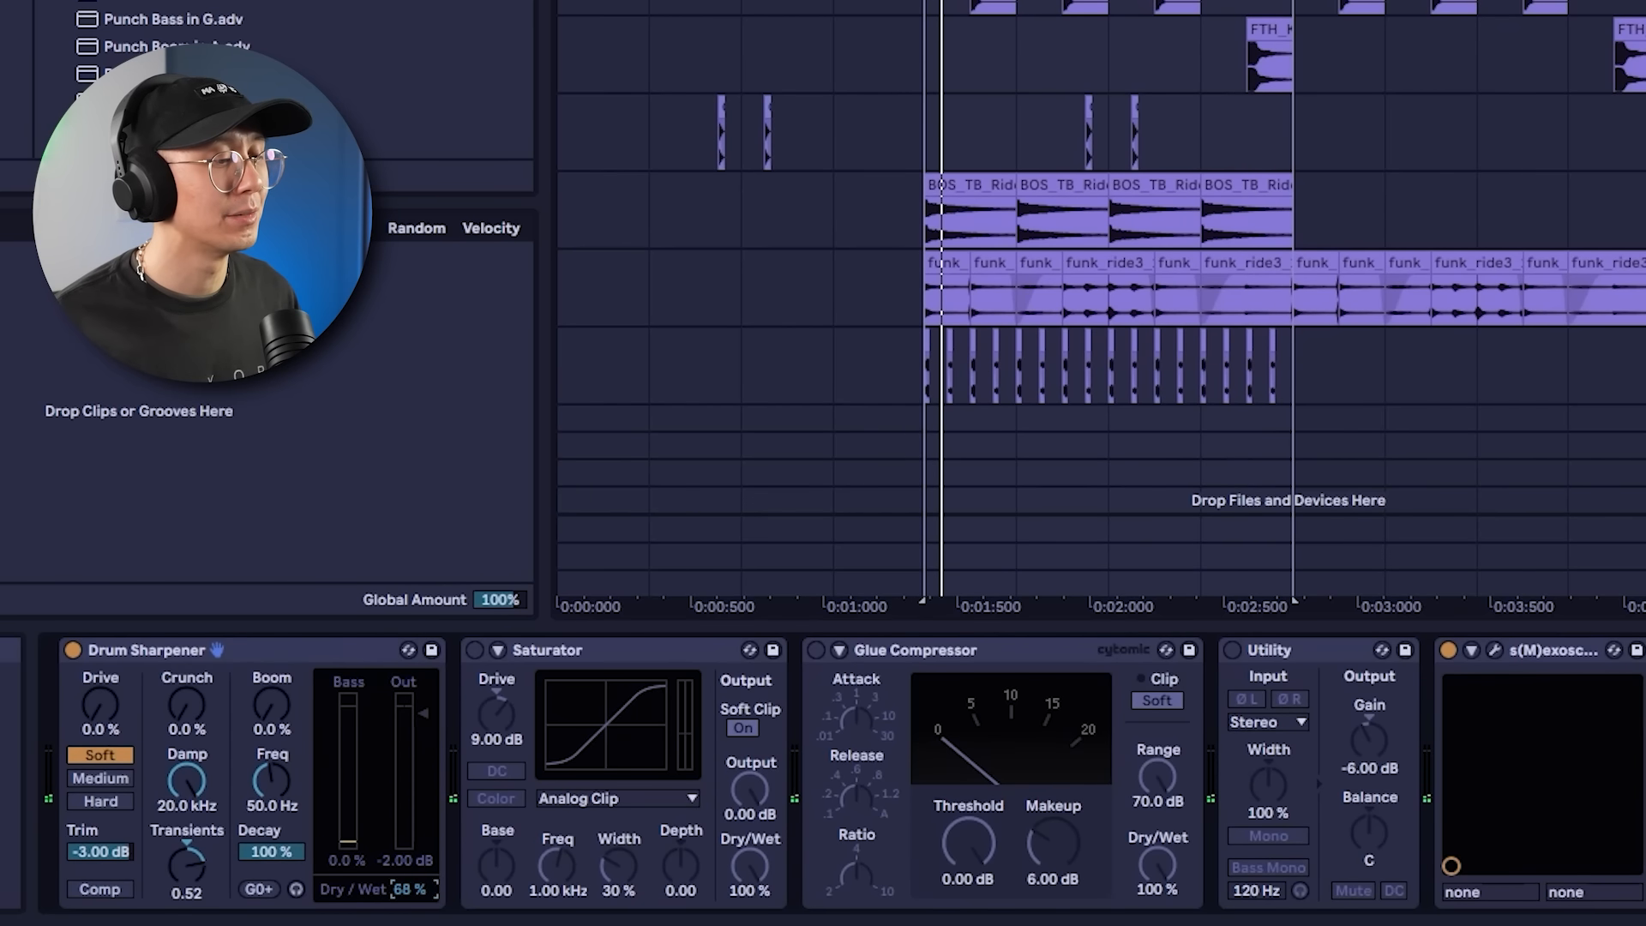
key("space")
left_click_drag(411, 890, 411, 792)
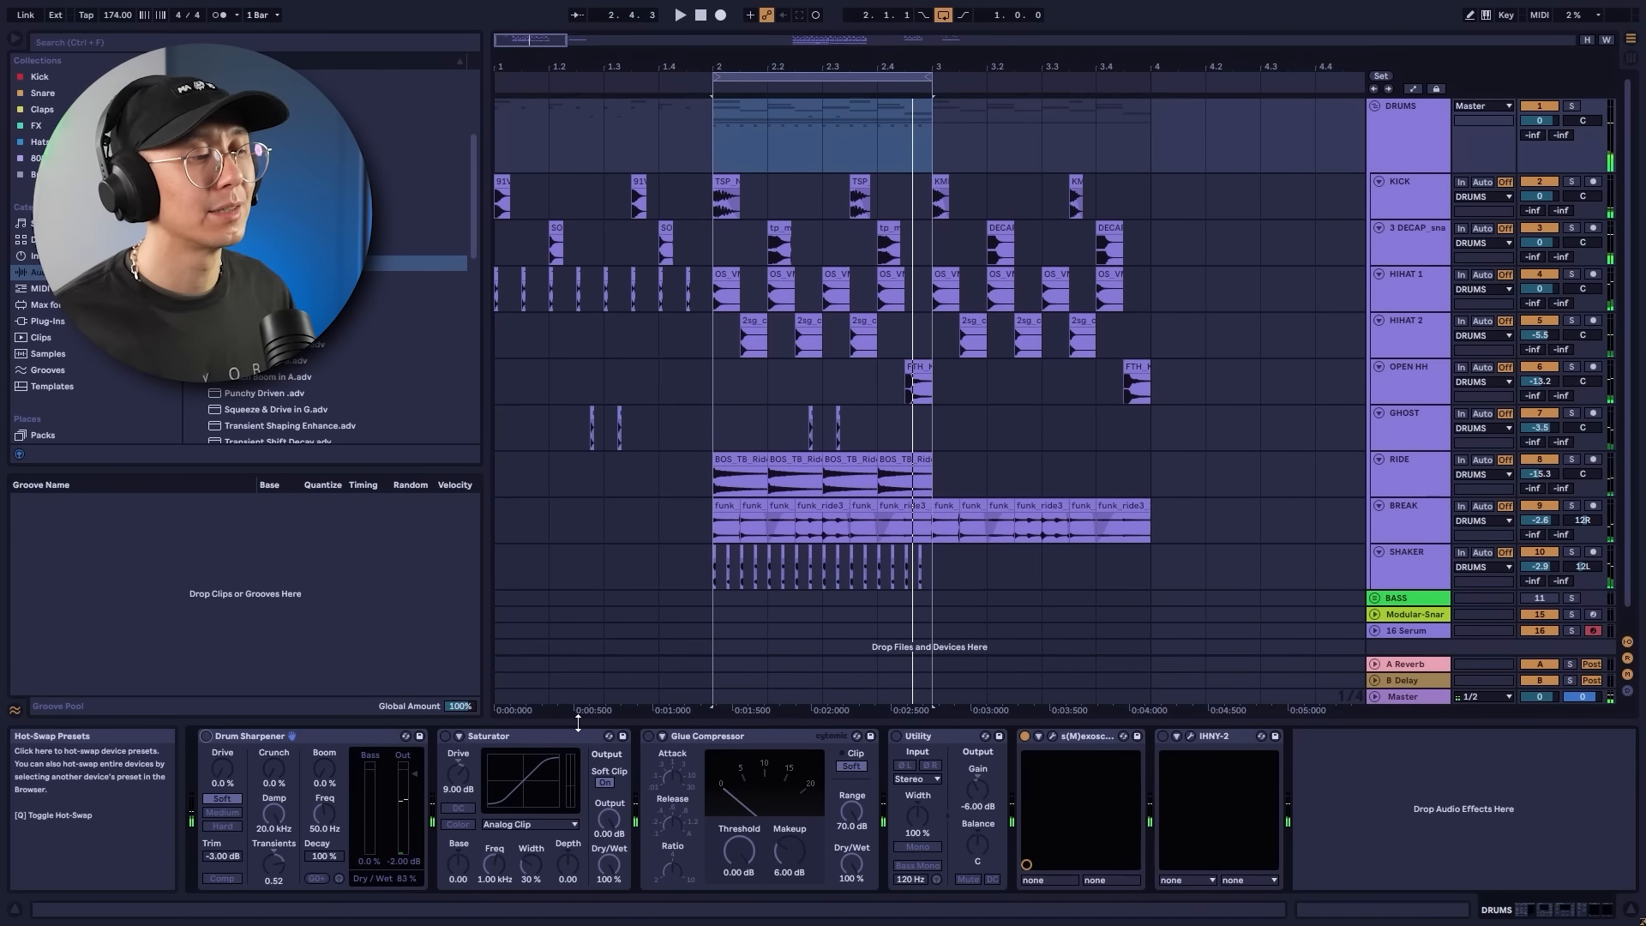
Open the s(M)exoscope display over the arrangement, turn on the Saturator and play the drums to view their waveform.
left_click(663, 653)
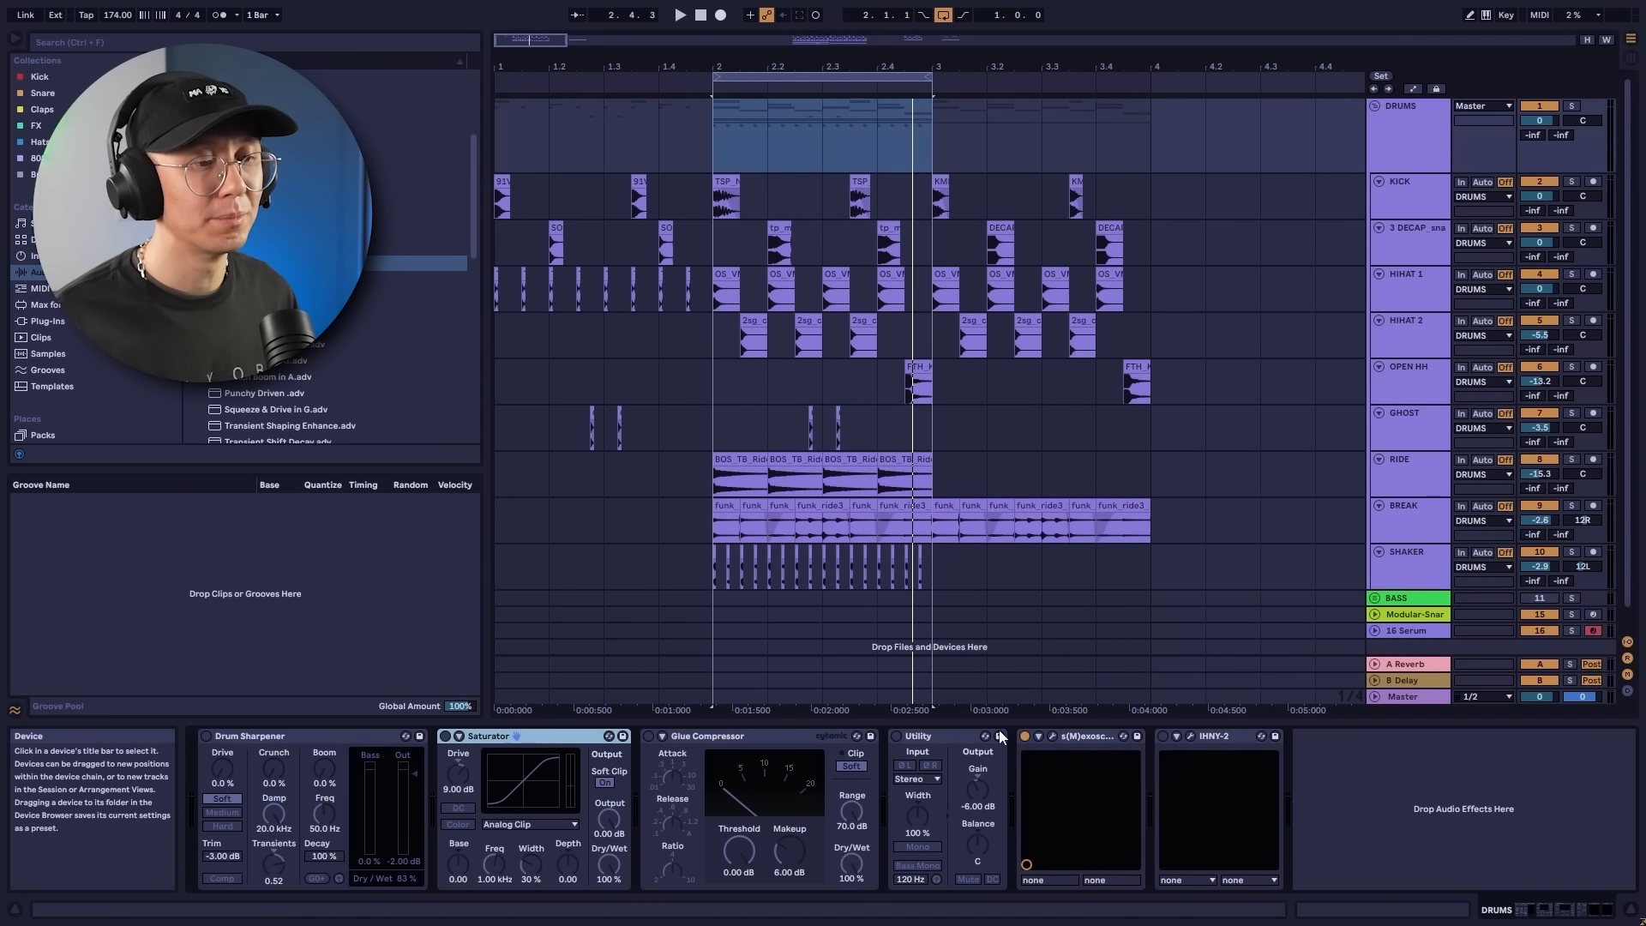
left_click(1052, 736)
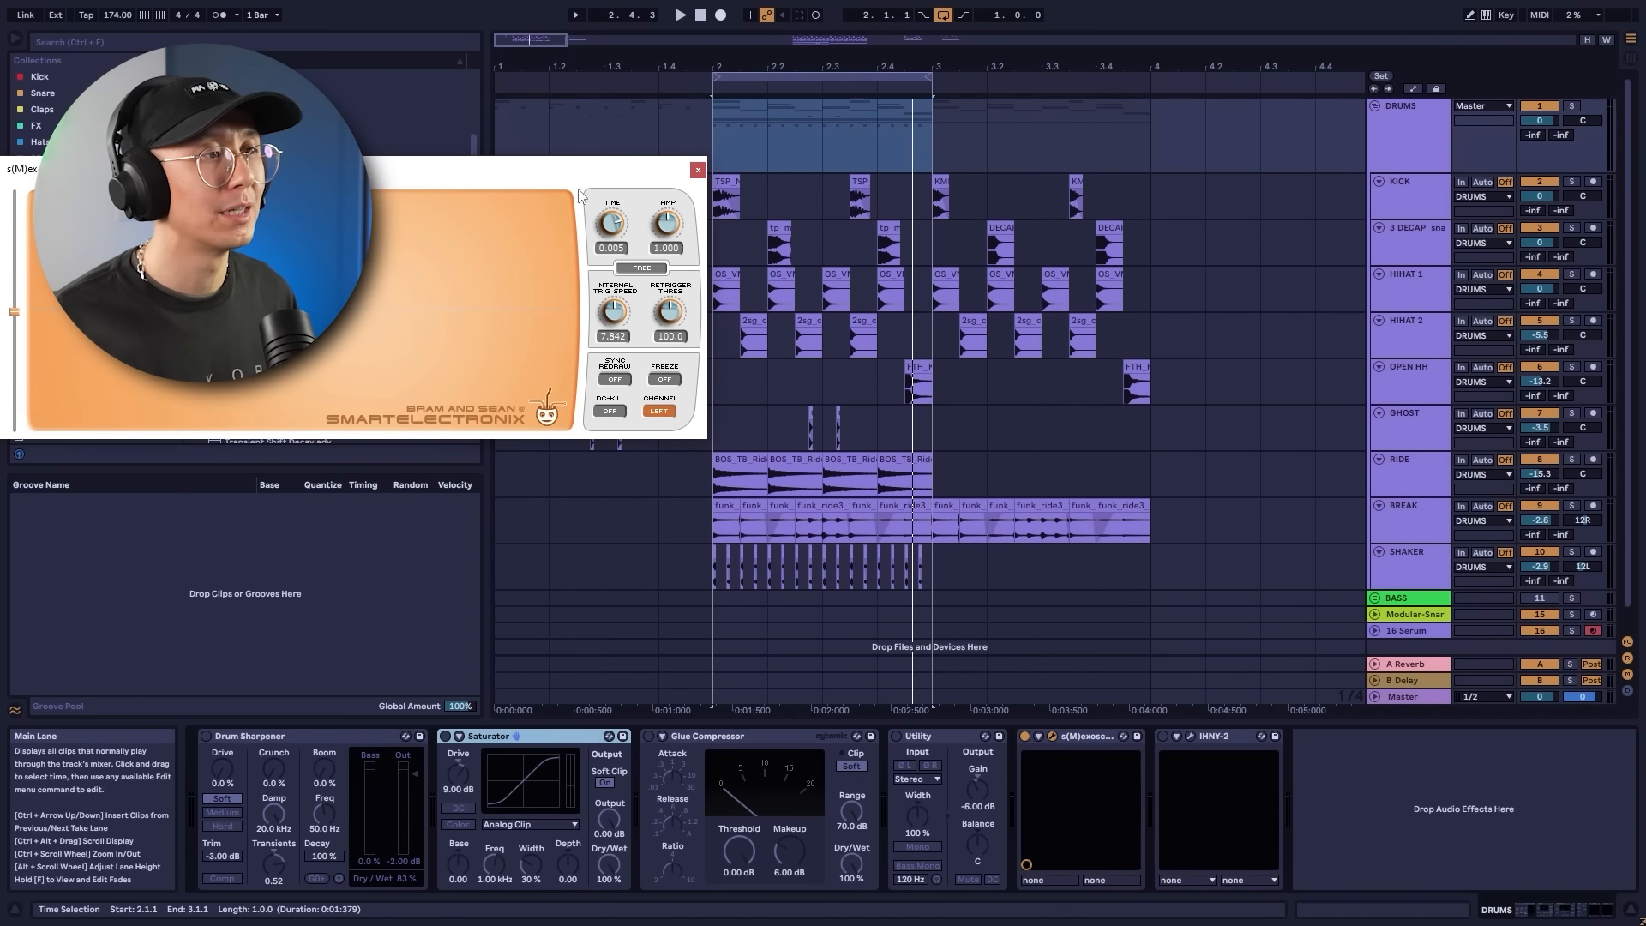
left_click_drag(515, 164, 1006, 301)
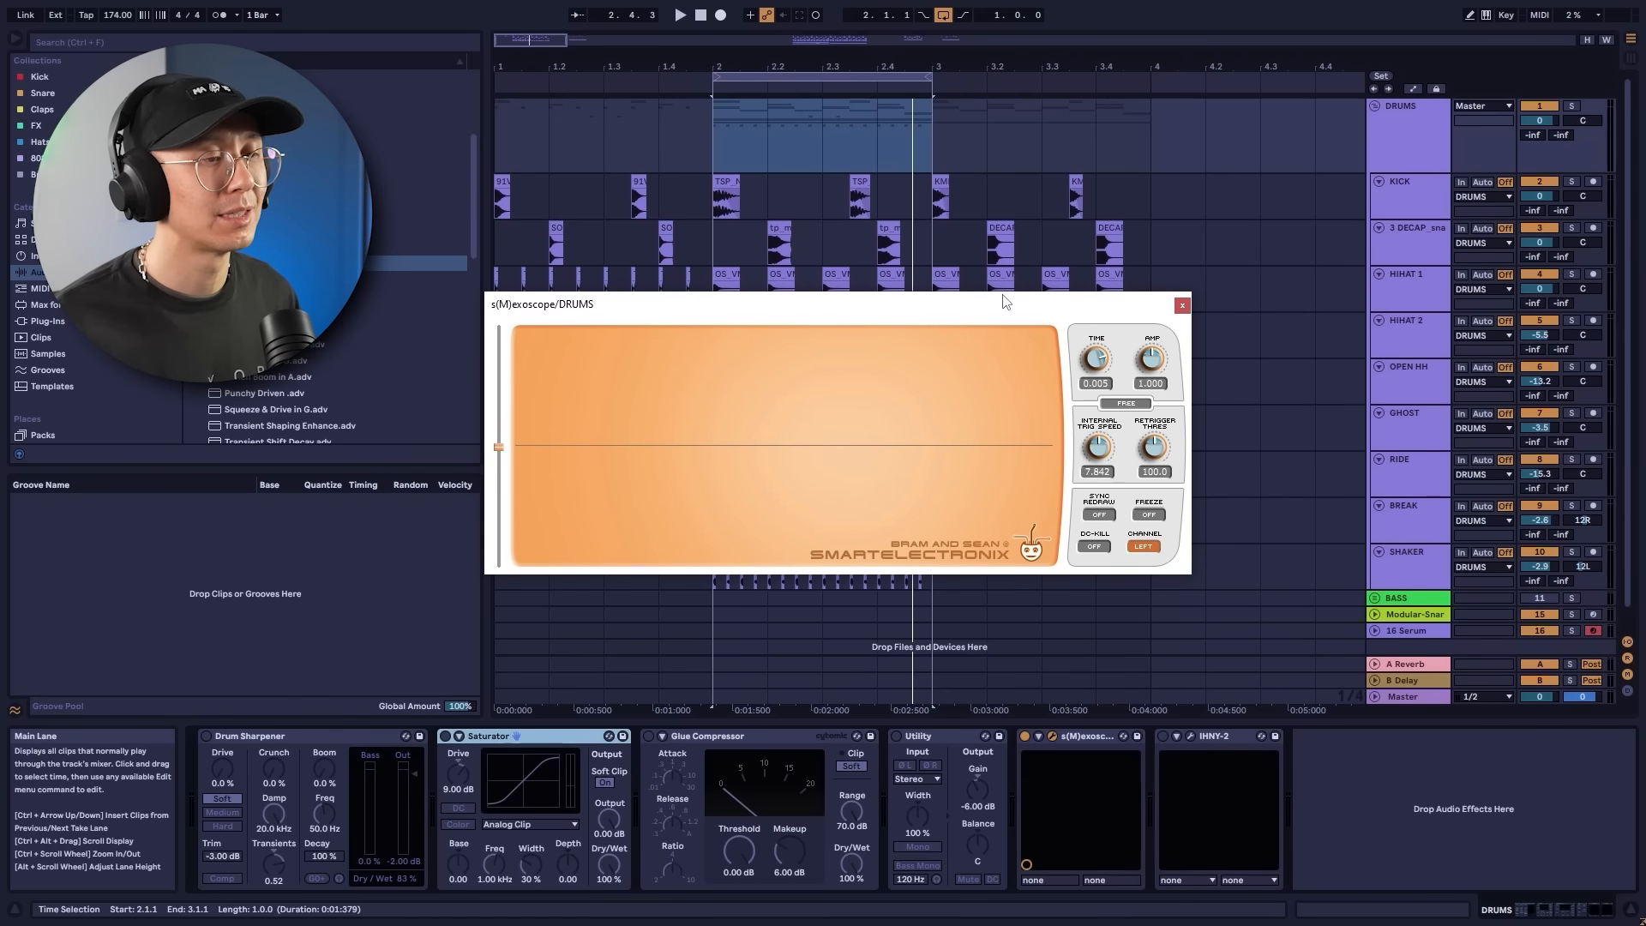
key("space")
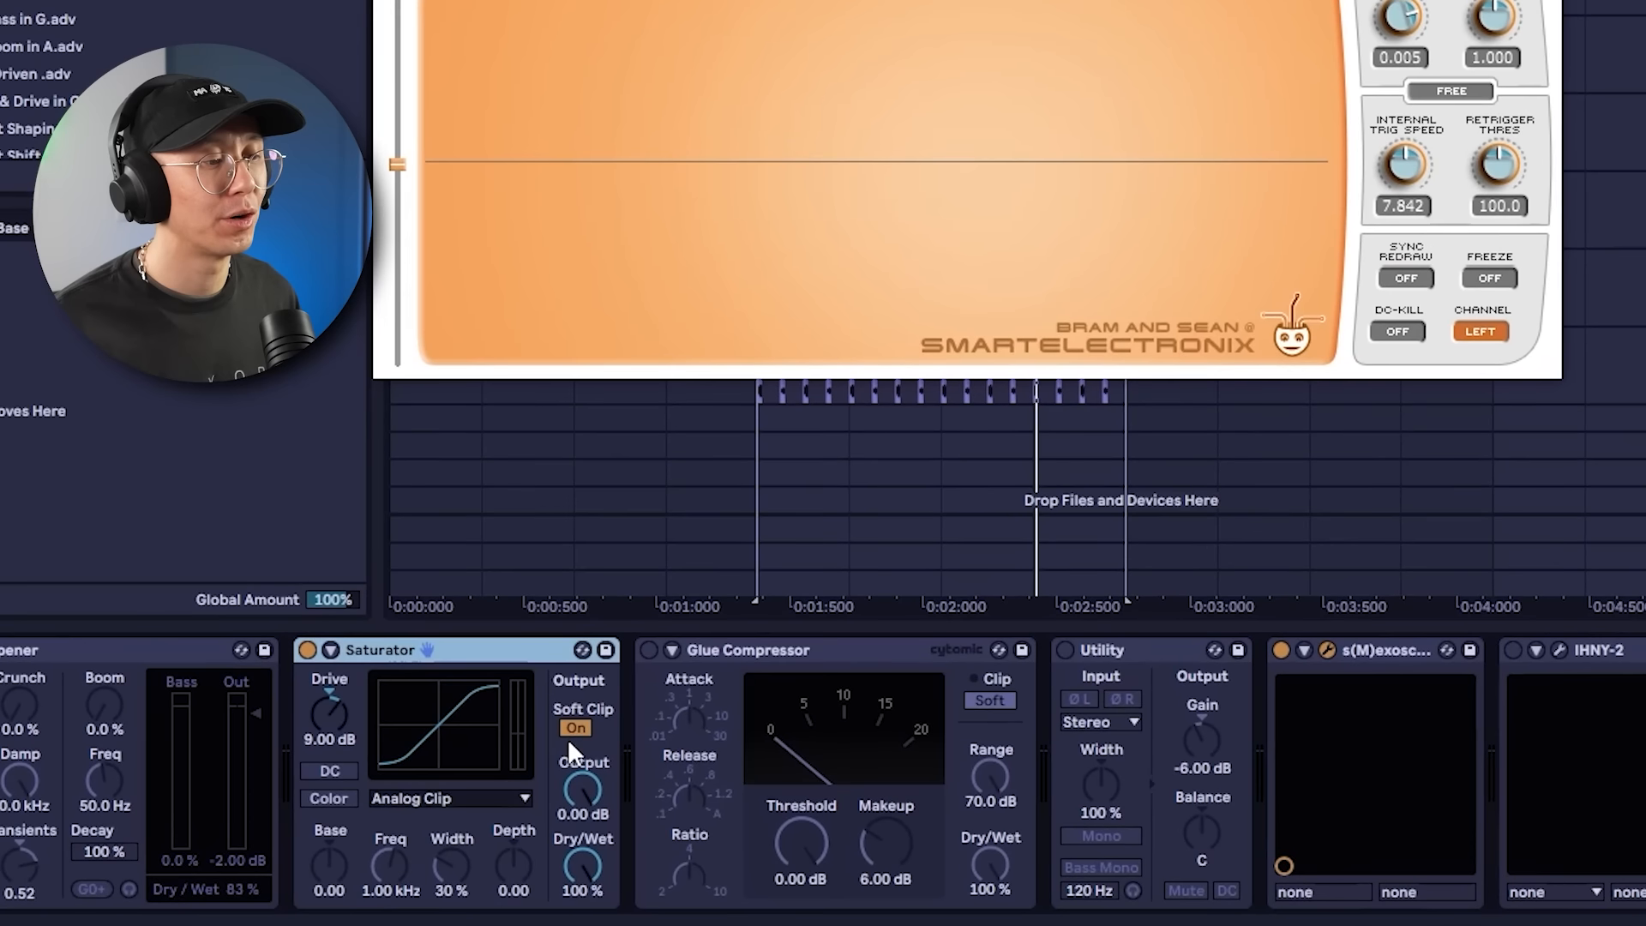
Play the loop through the Saturator, set its Drive to 8 dB and stop playback.
left_click(605, 782)
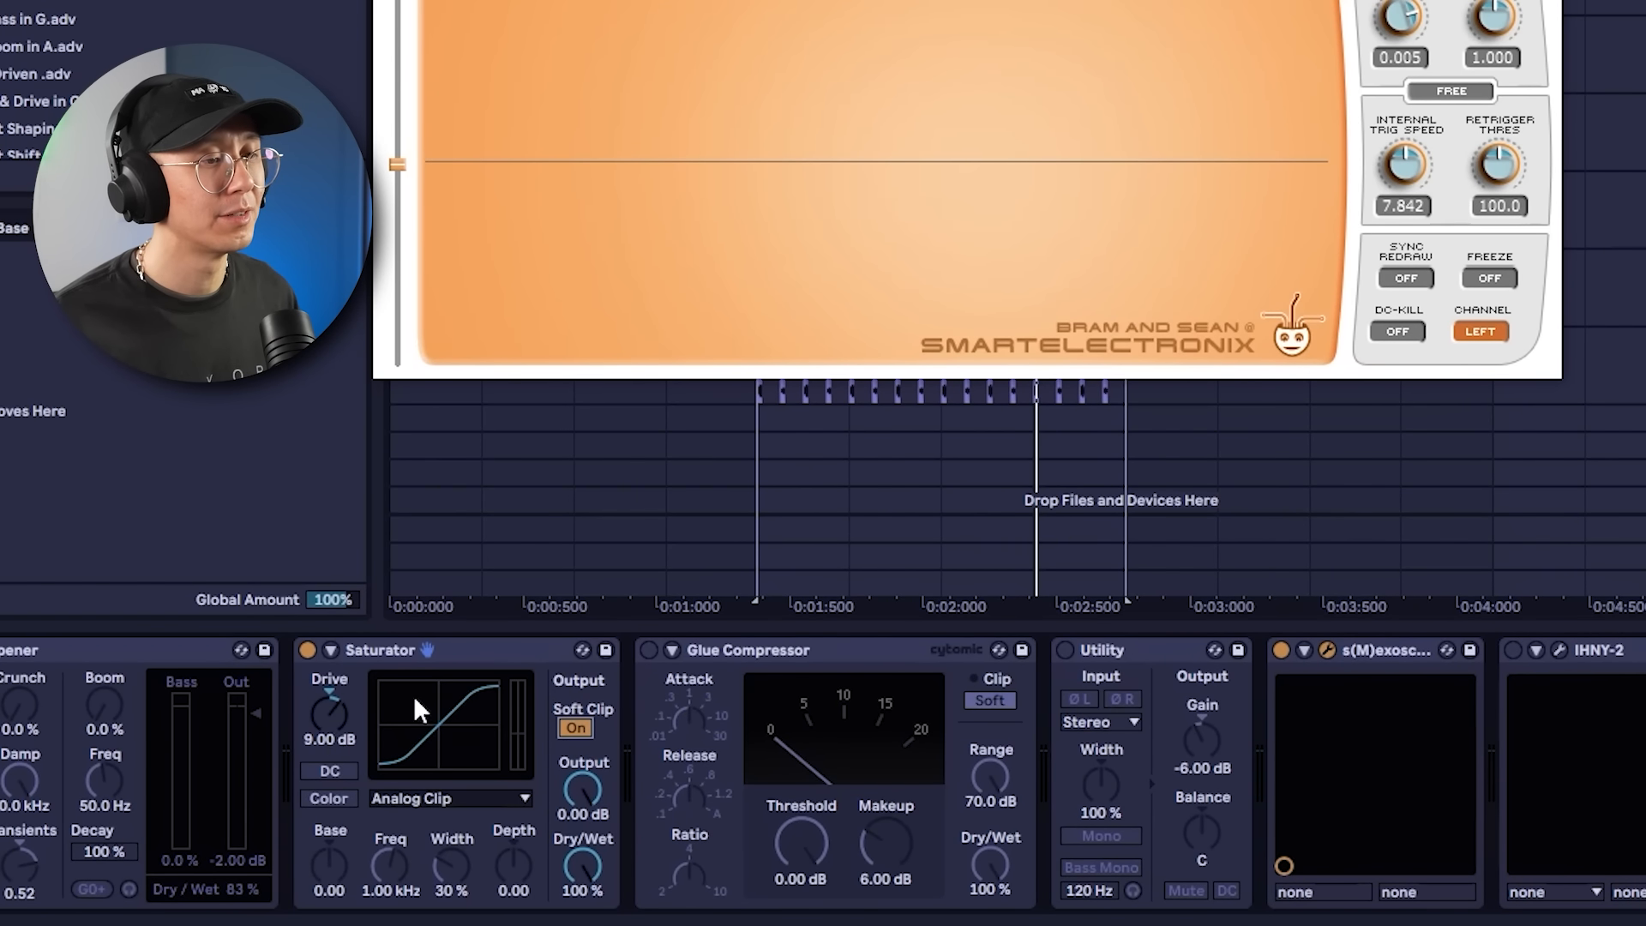
key("space")
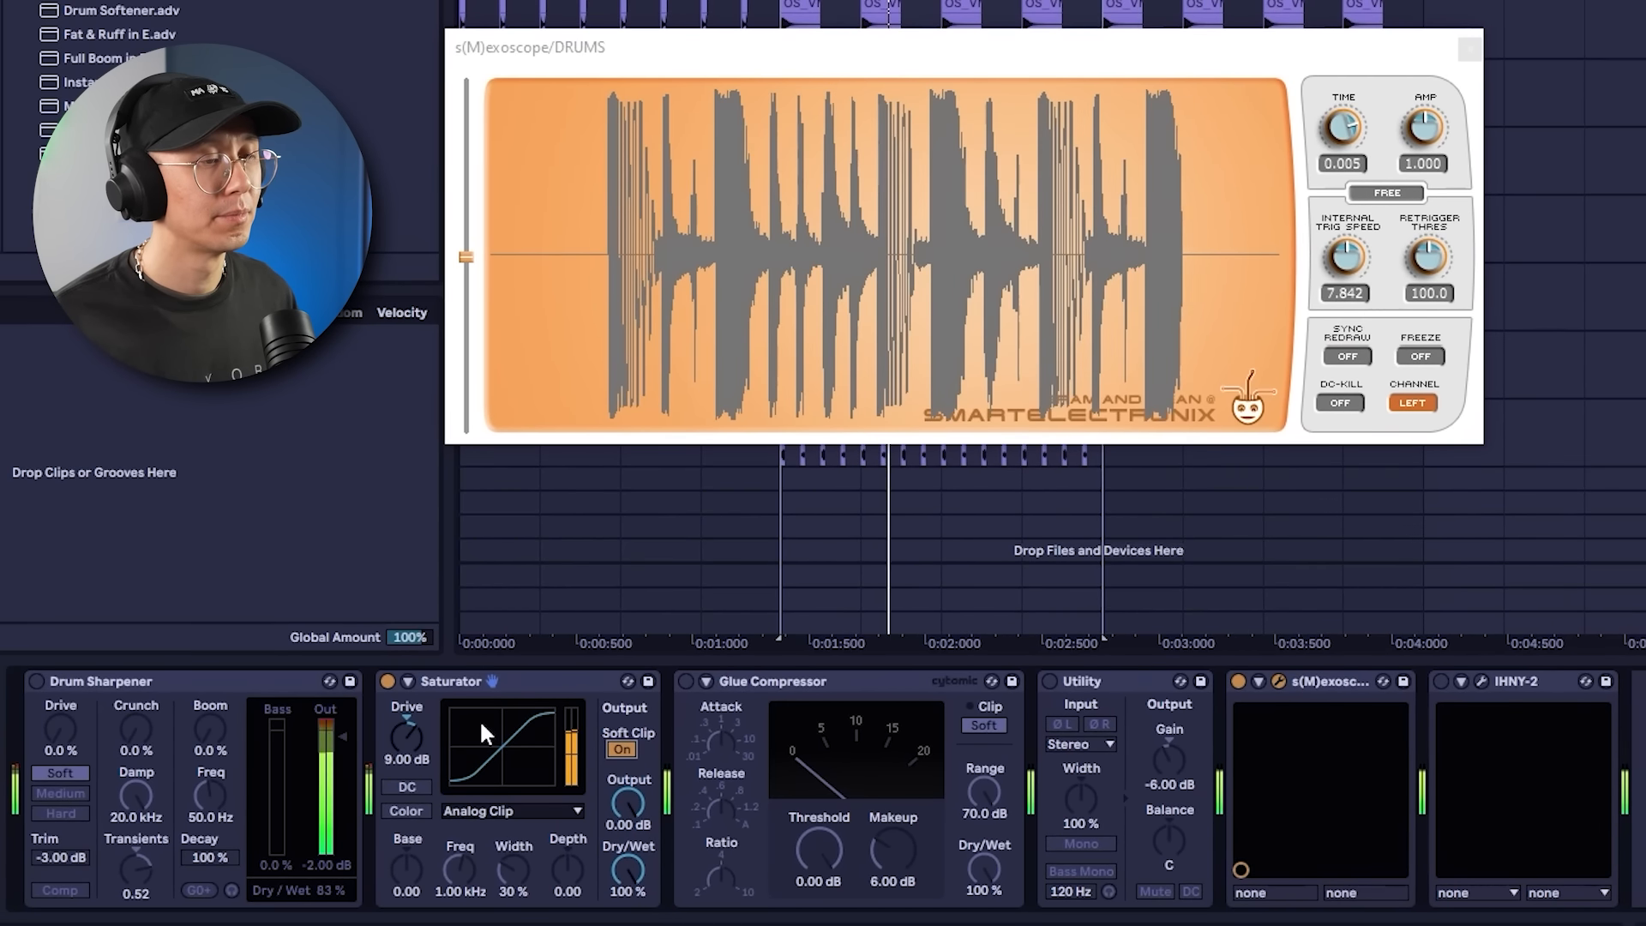
left_click_drag(410, 723, 410, 734)
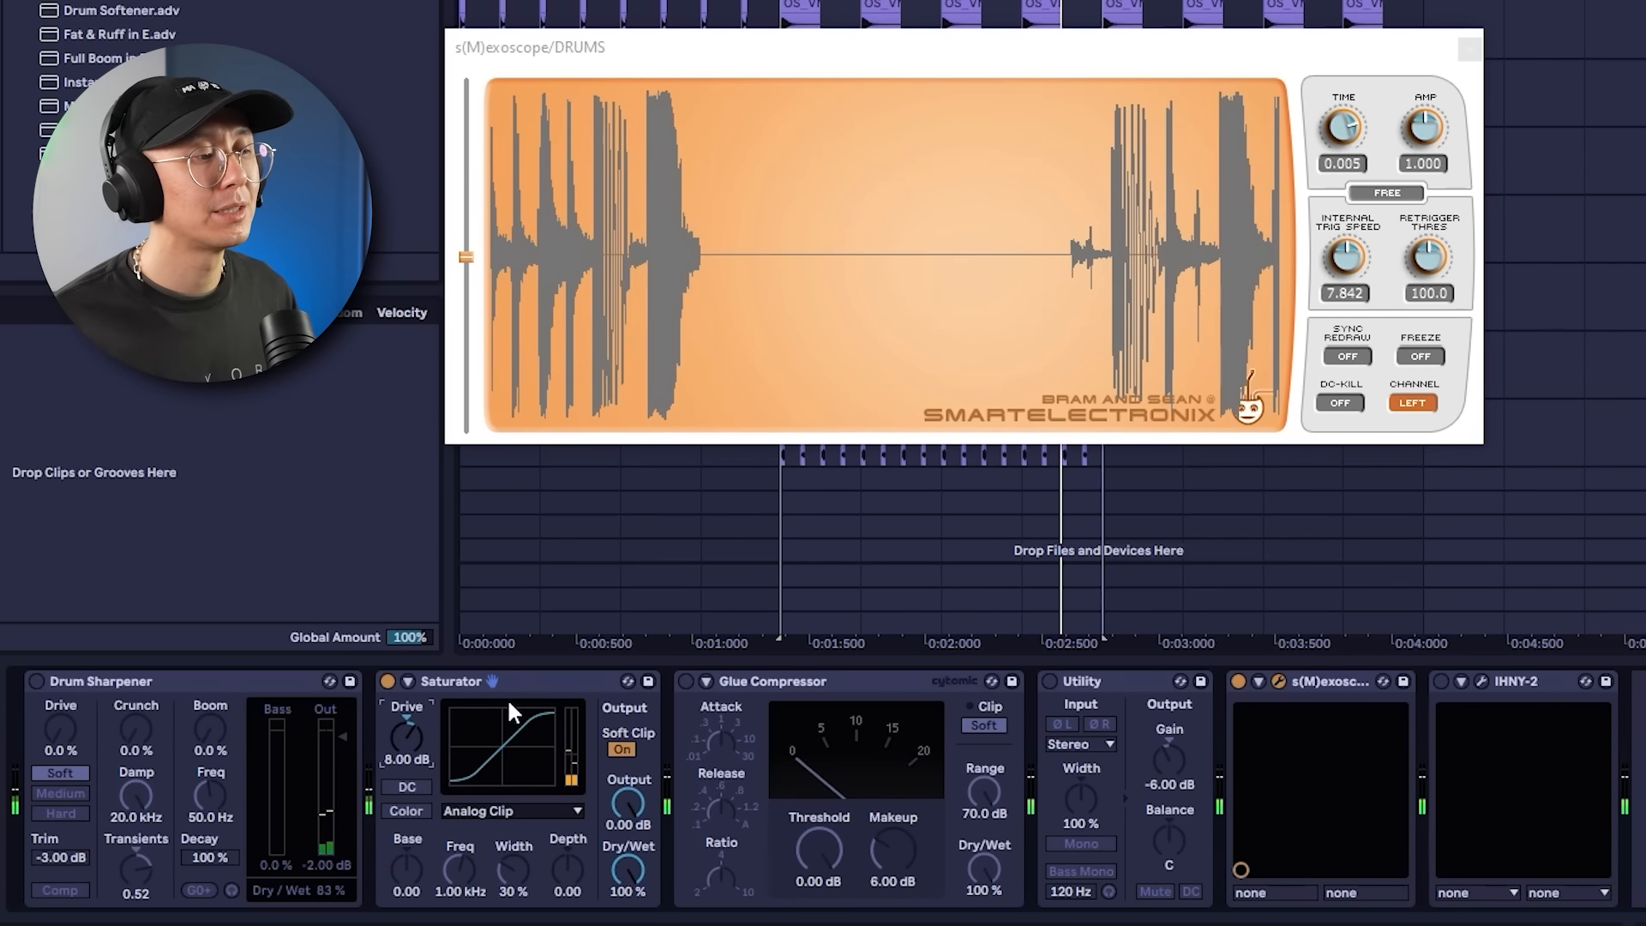
key("space")
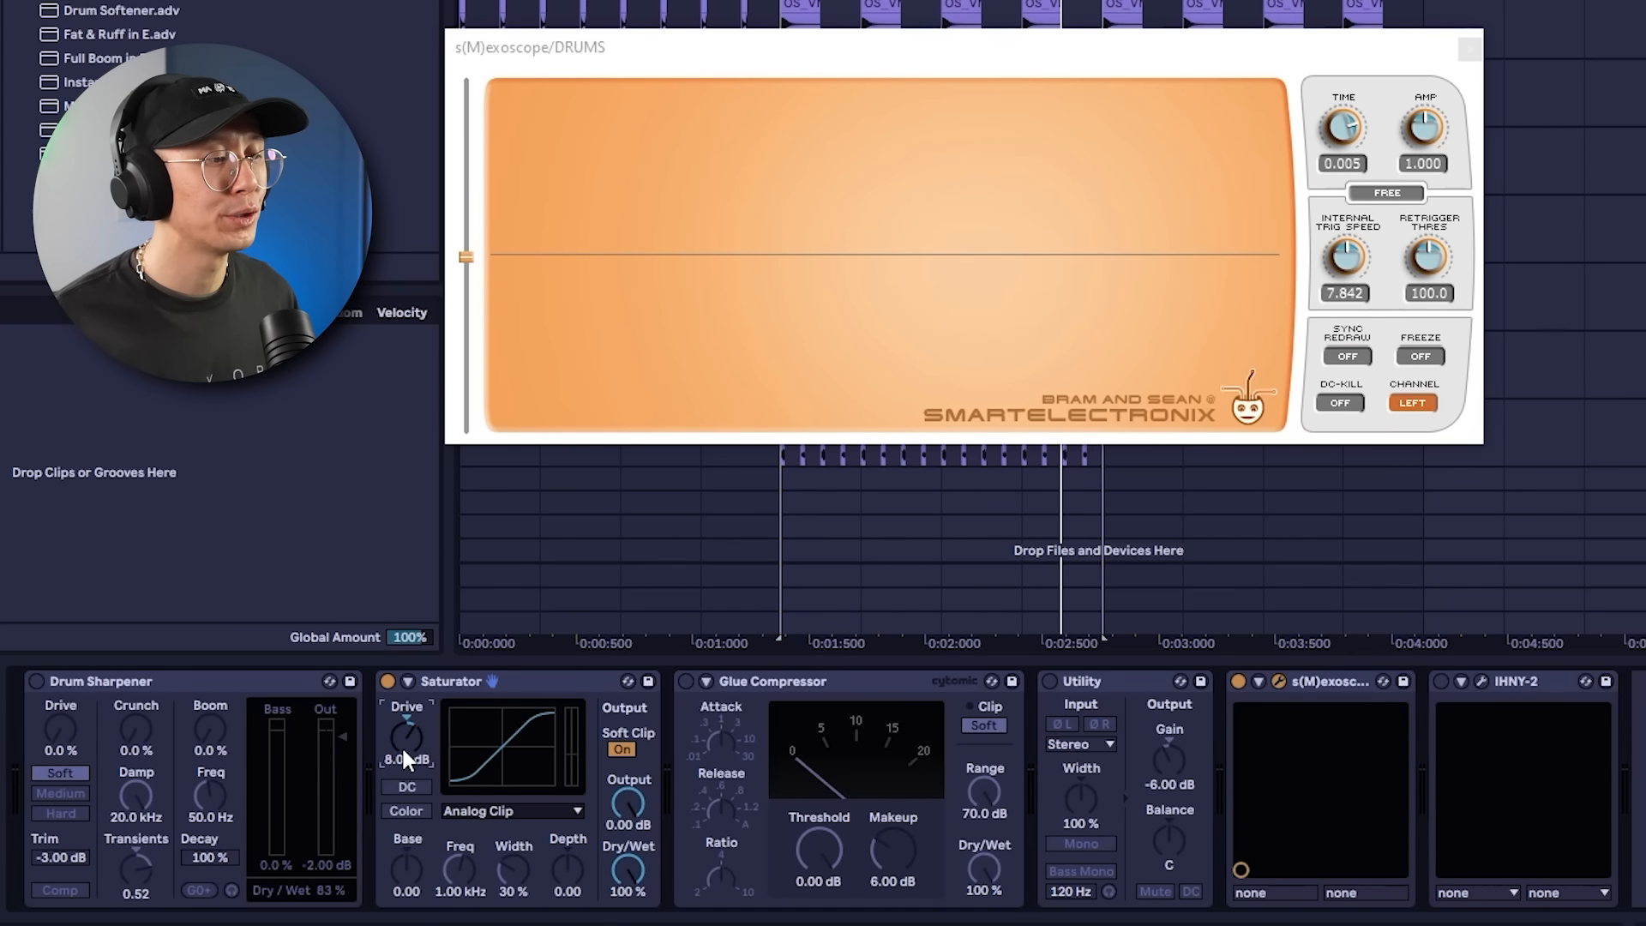
Turn on the Utility device, set its Gain to -8 dB and play the drums.
left_click(1049, 681)
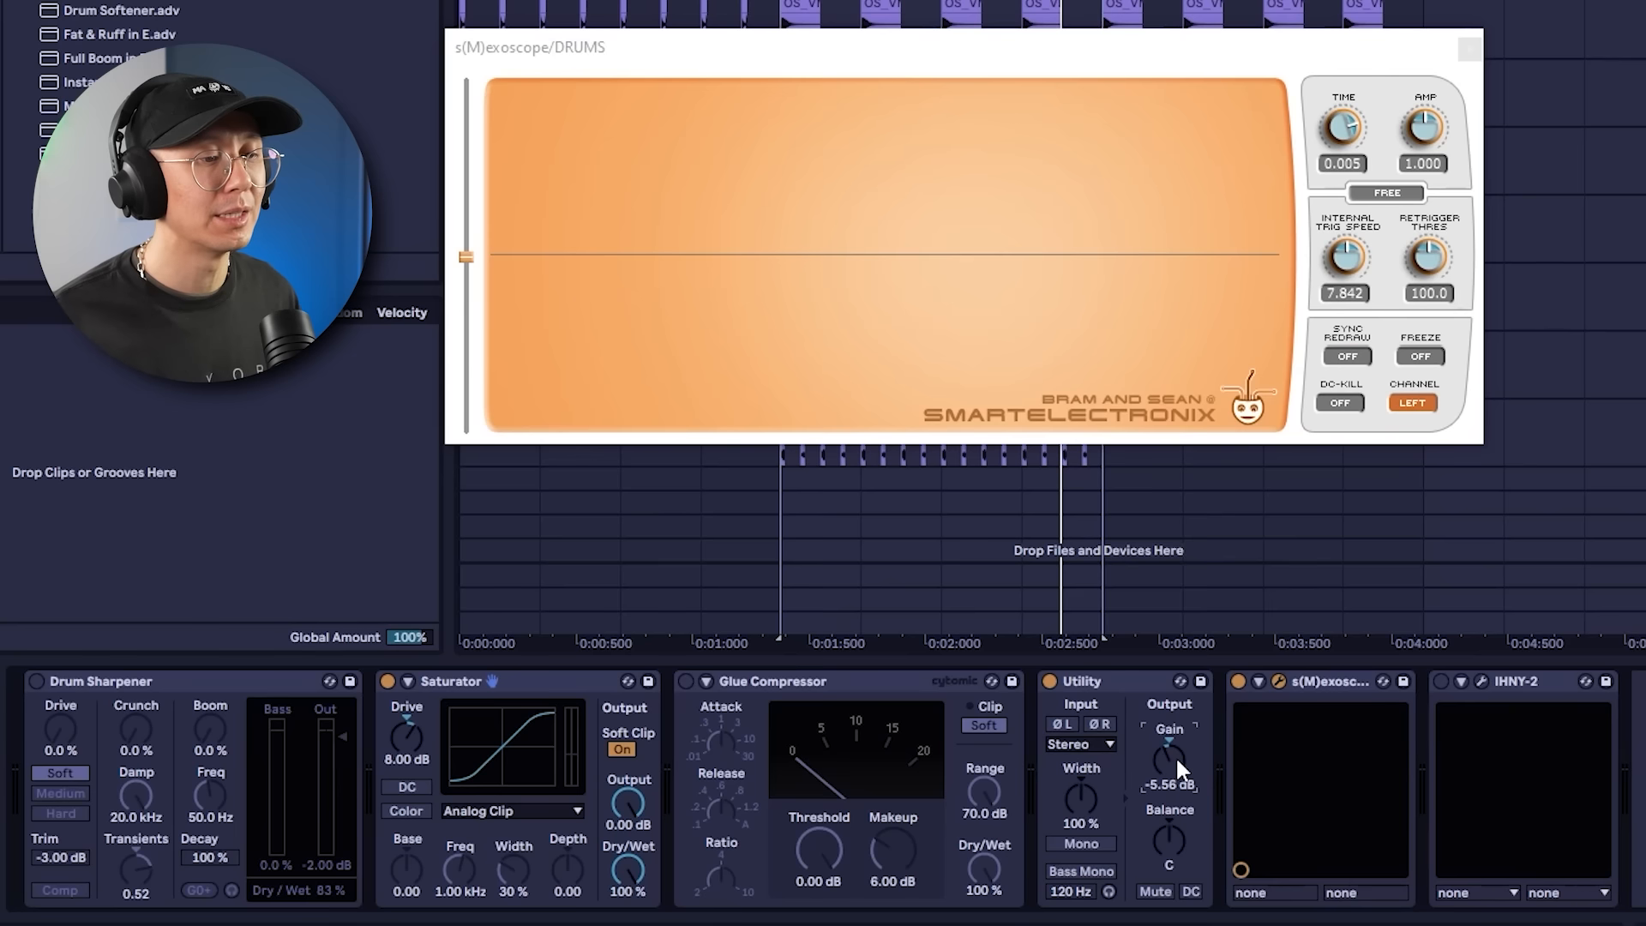
left_click(1118, 684)
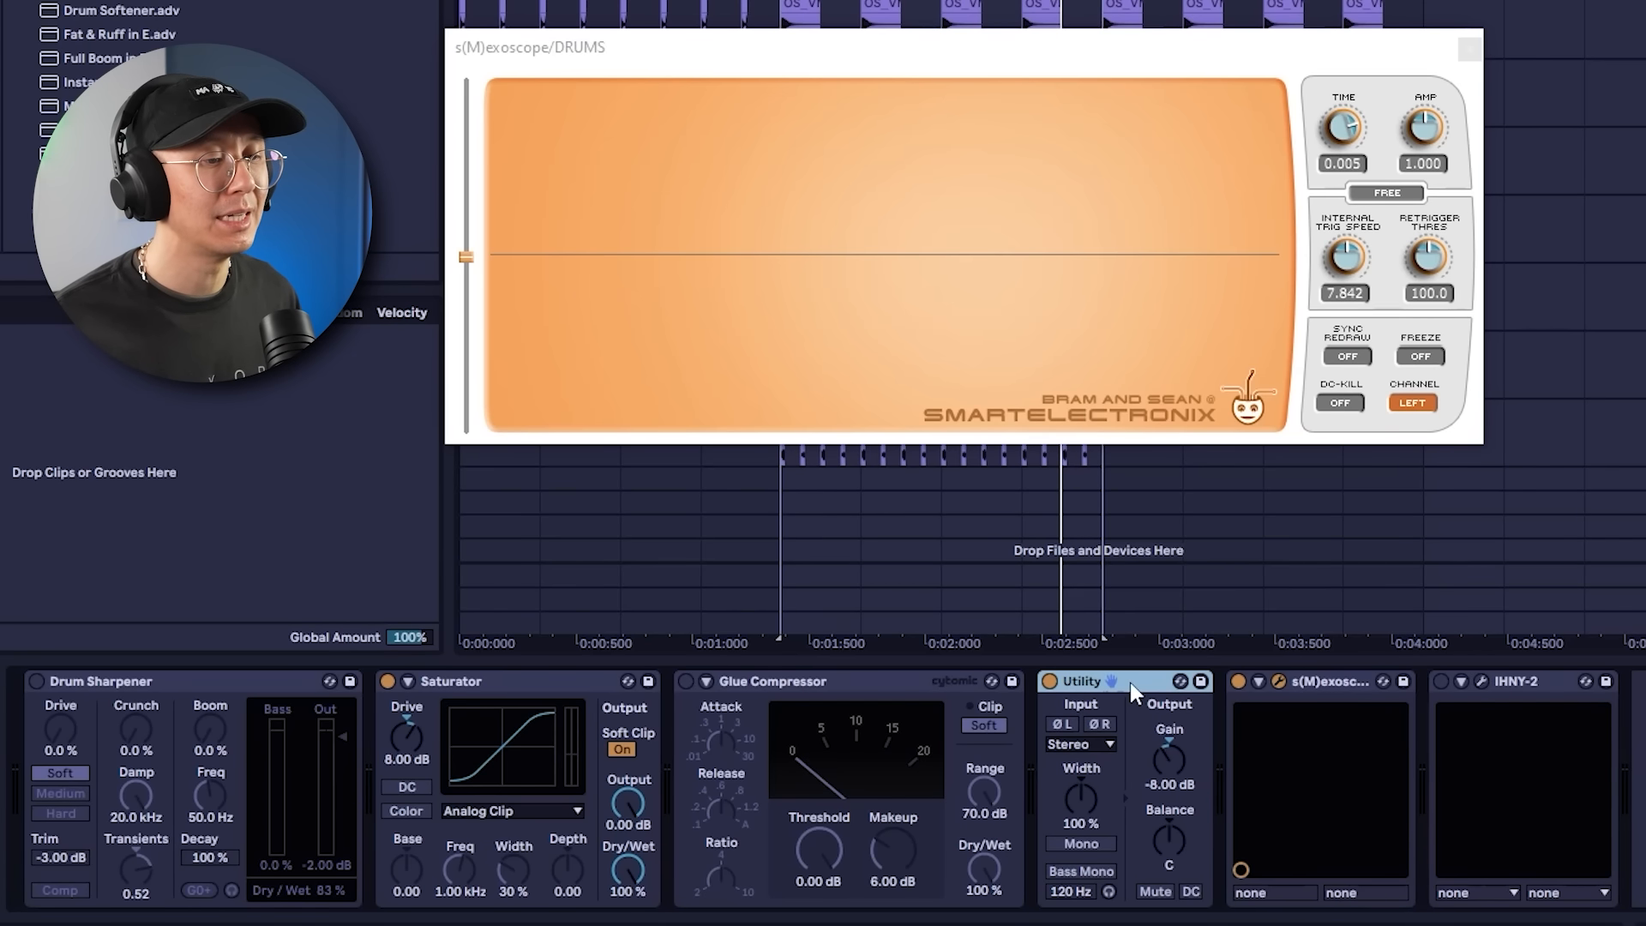
key("space")
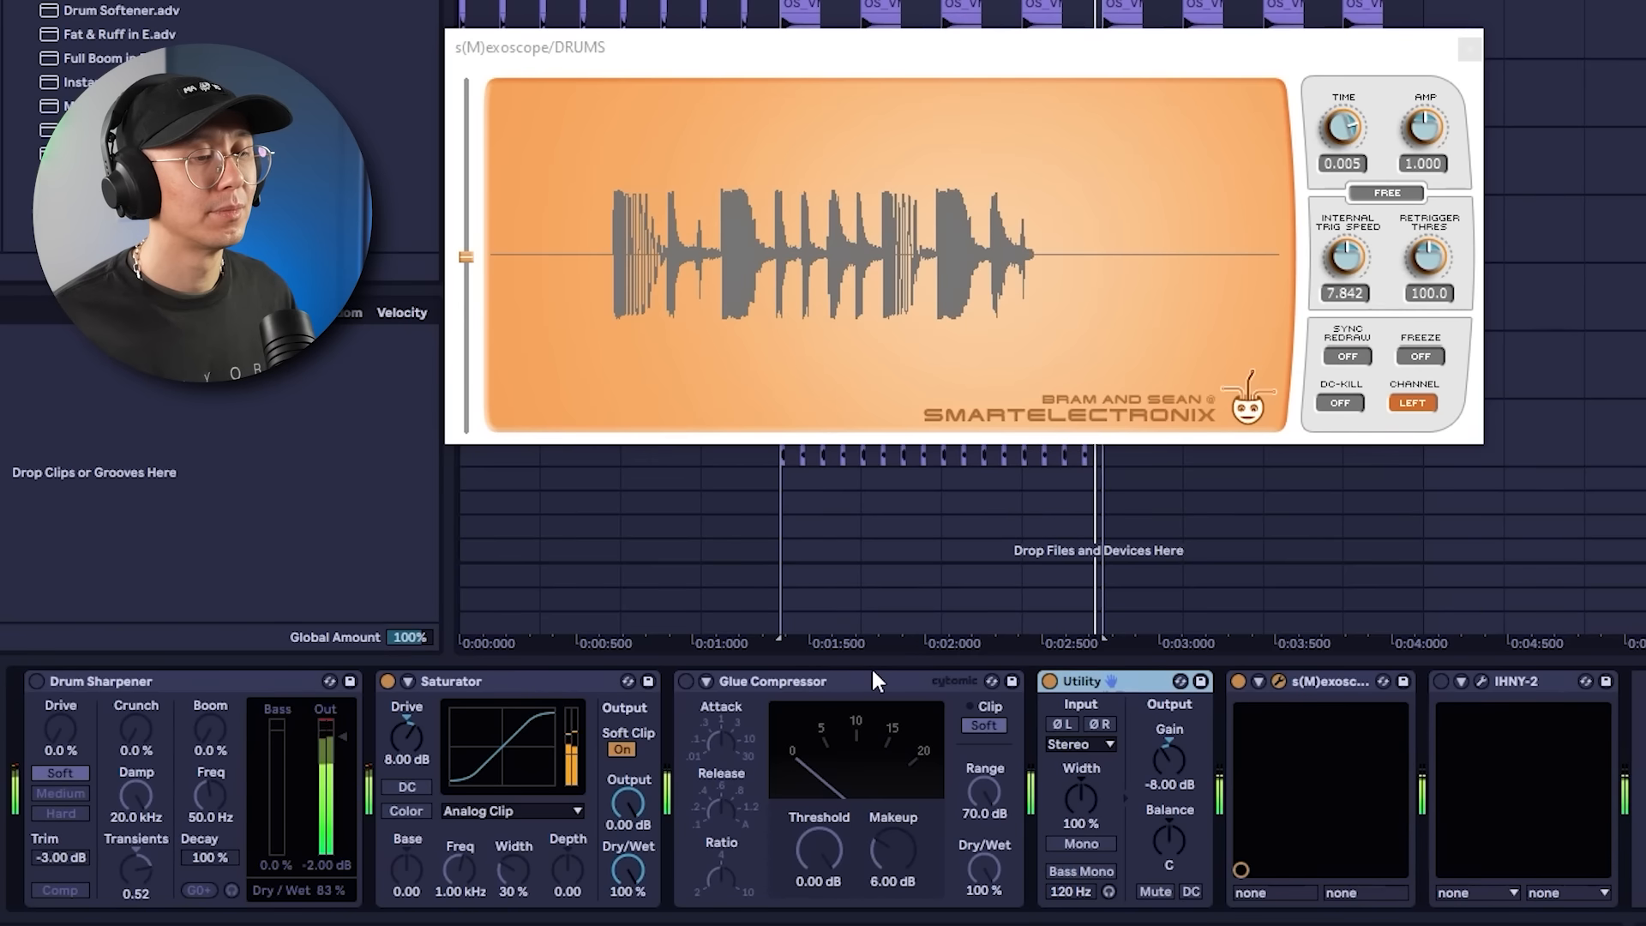
Compare the drums with the Saturator and Utility bypassed and enabled, and turn both devices off.
left_click(1049, 681)
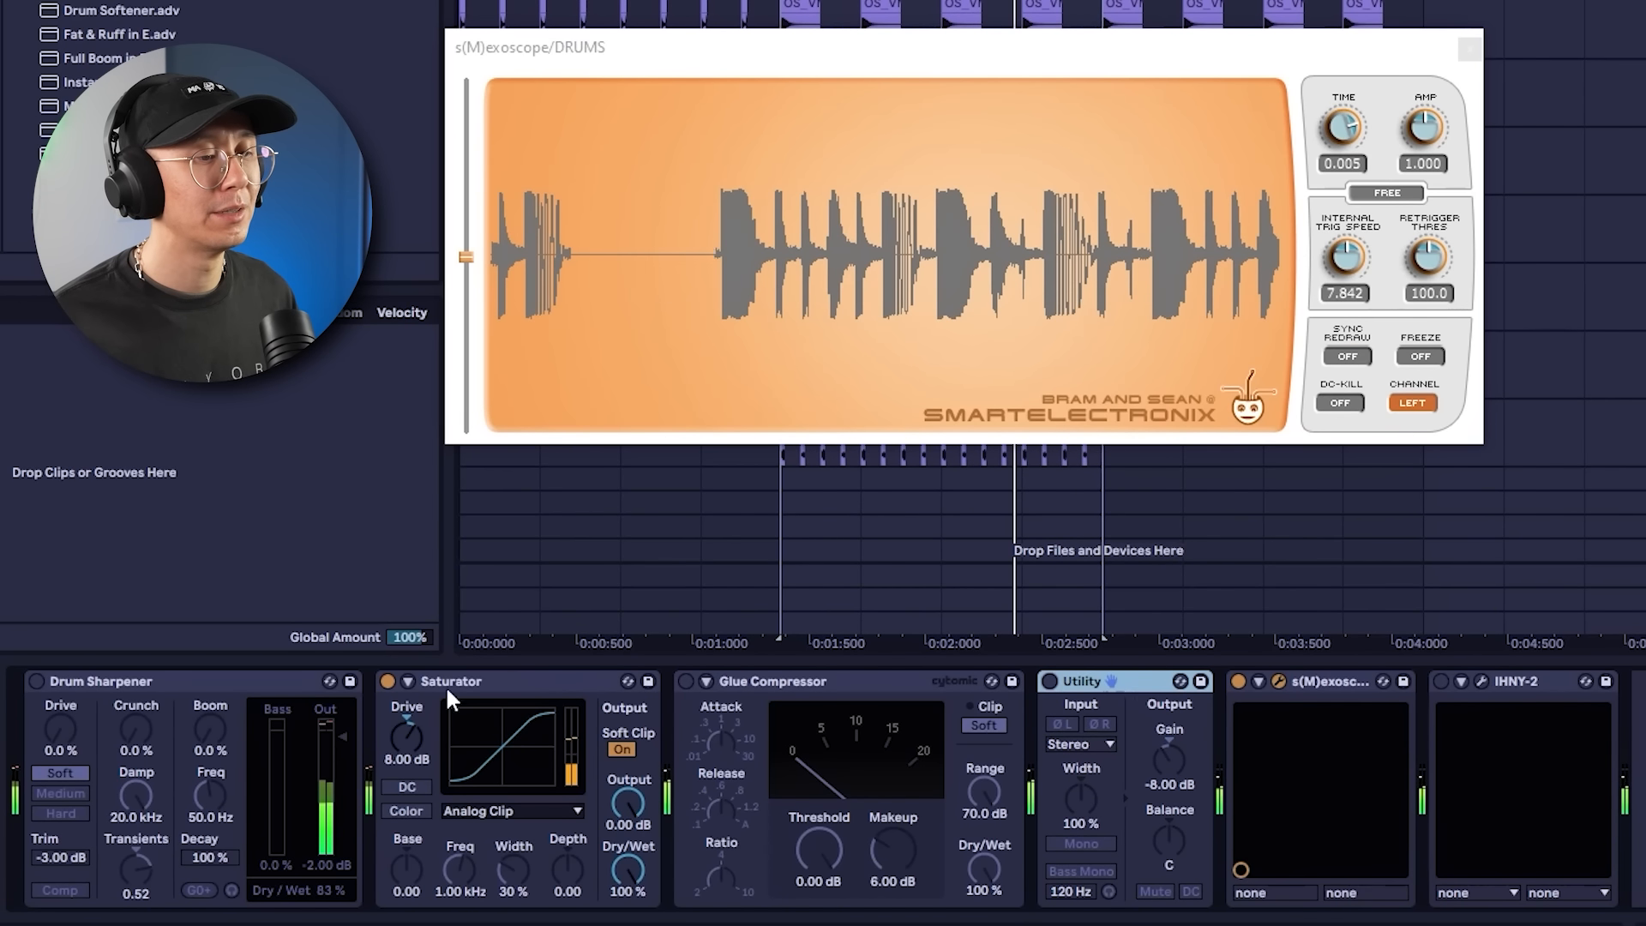
left_click(387, 681)
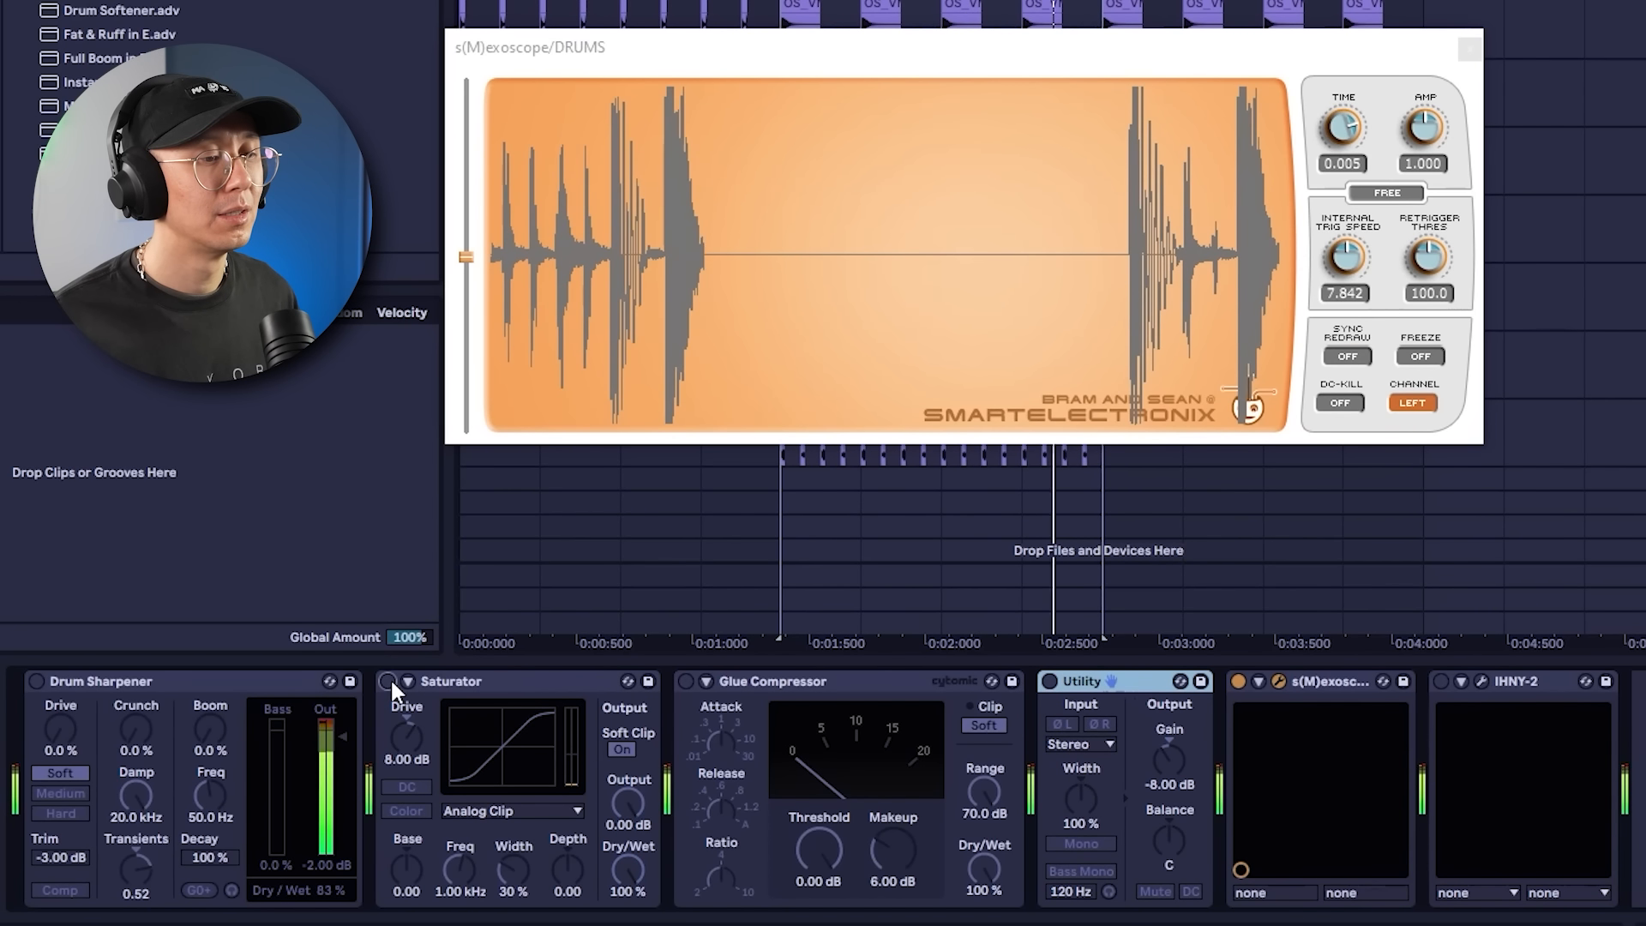
left_click(388, 680)
left_click(1049, 680)
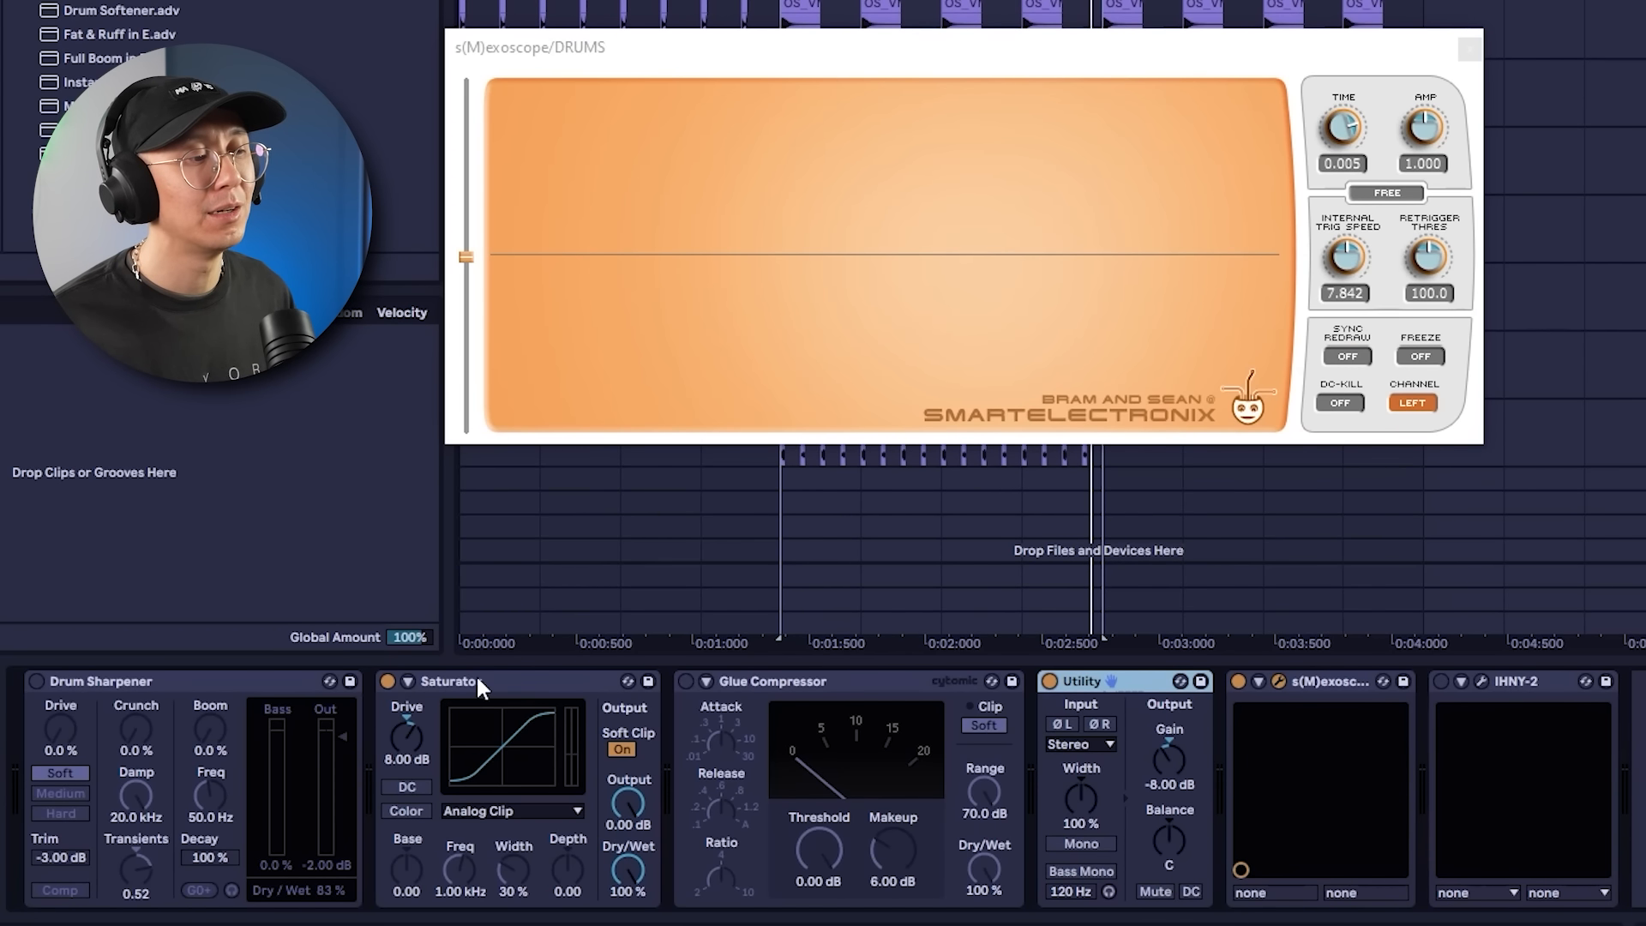
left_click(388, 682)
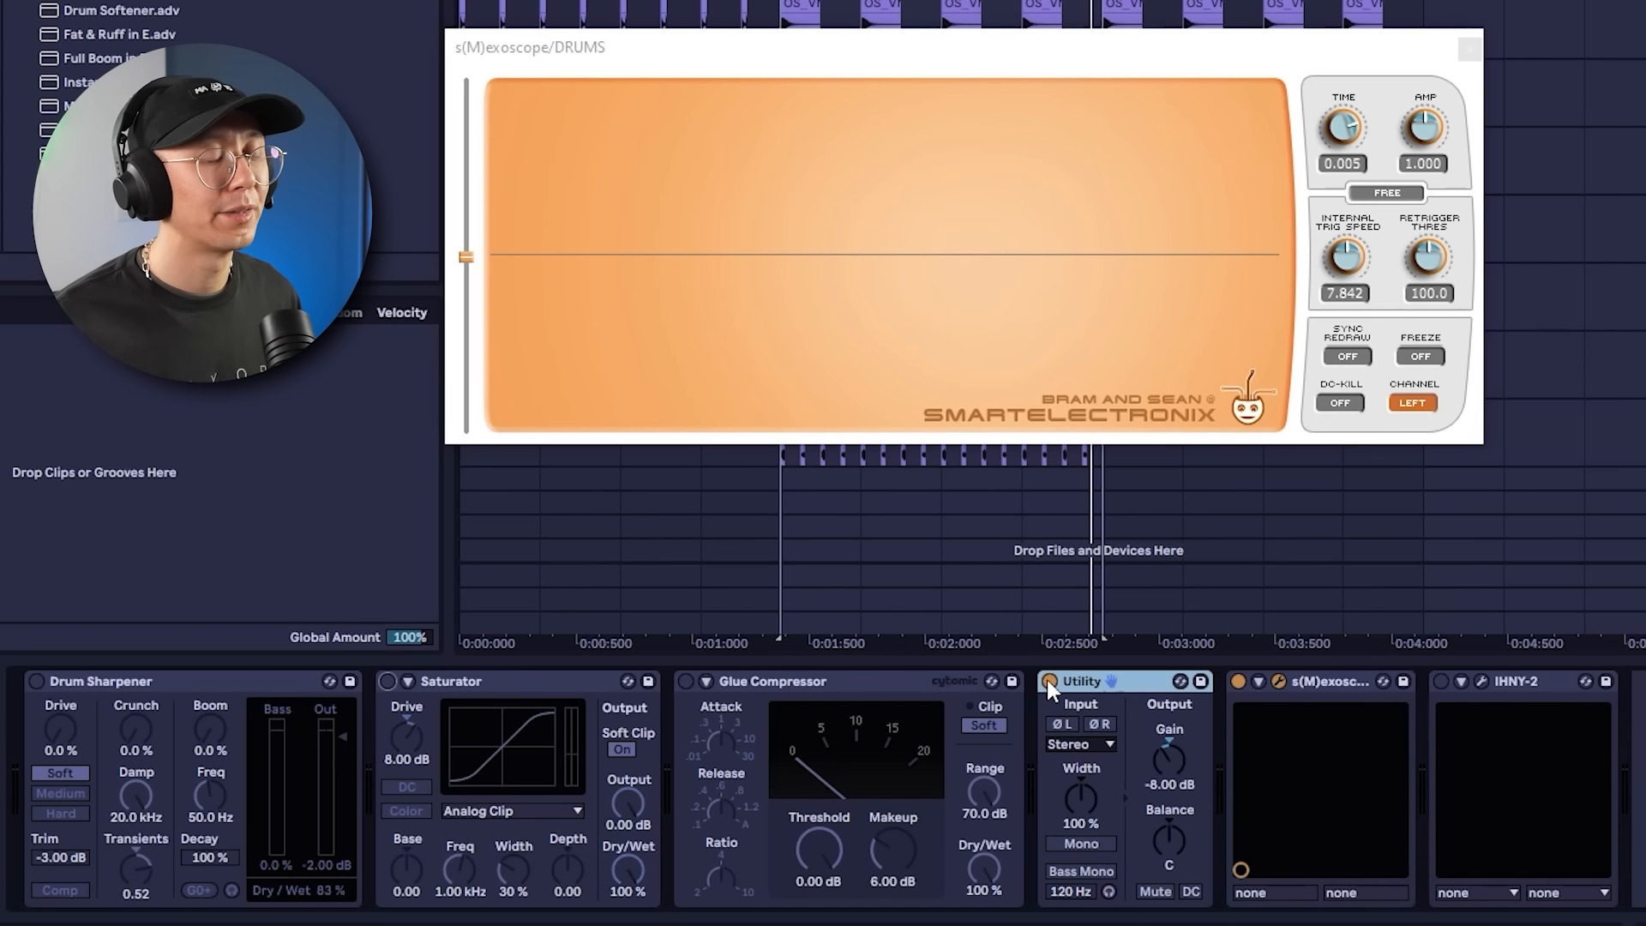
left_click(1050, 682)
Turn on the Glue Compressor, enable its Soft clip and set Makeup to 8 dB.
left_click(732, 687)
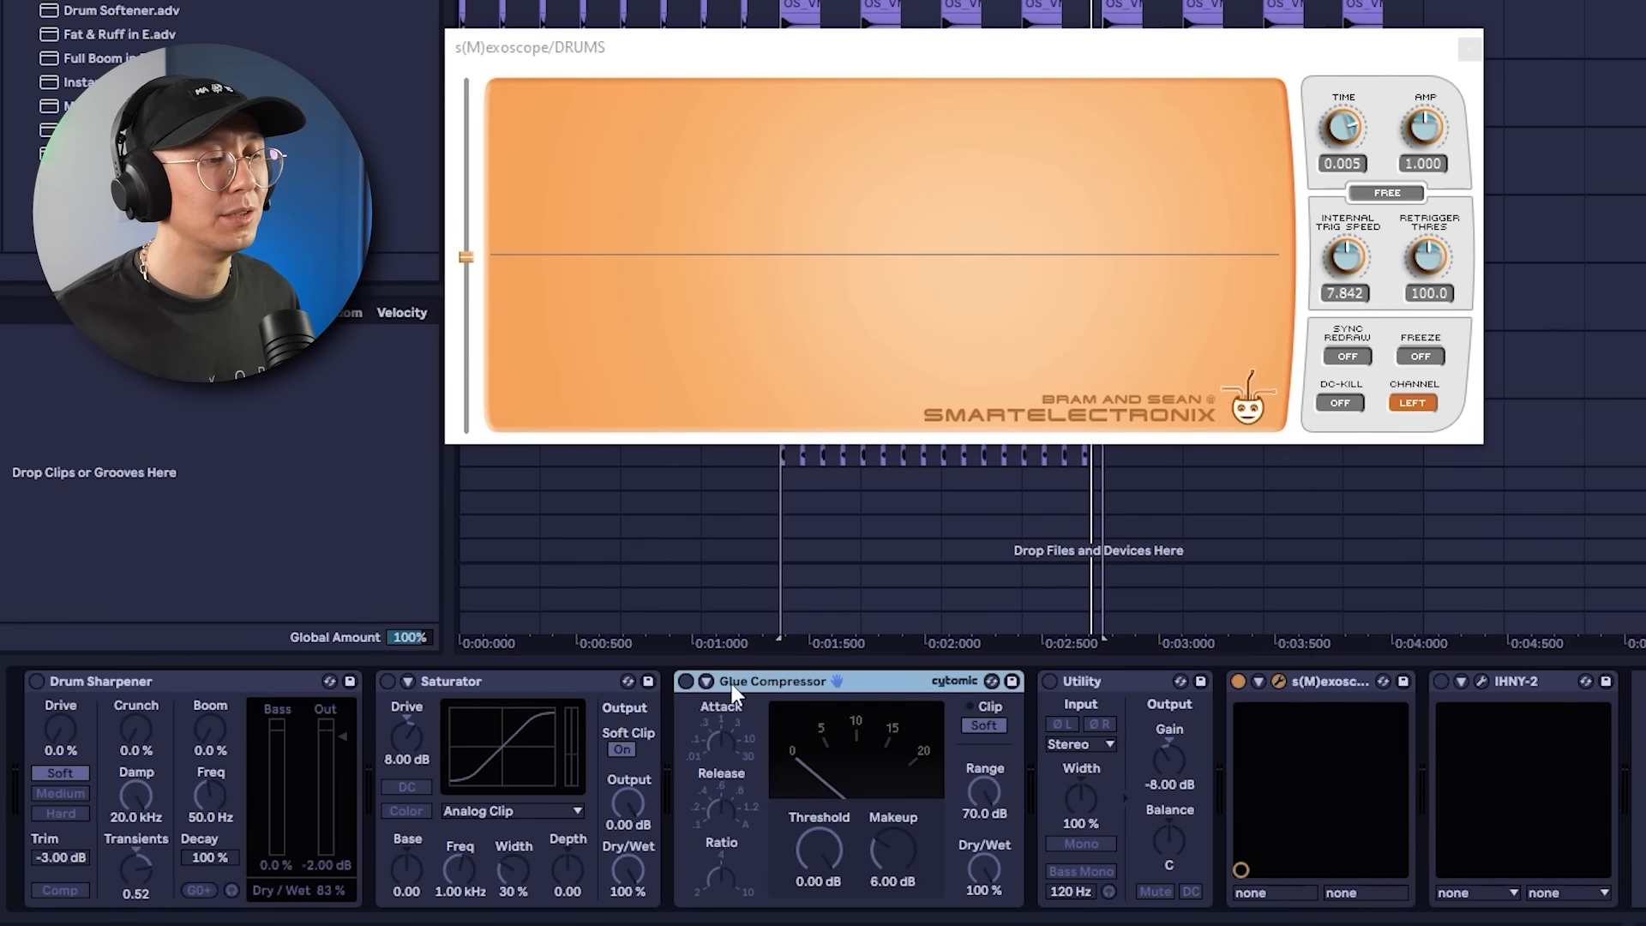
left_click(686, 682)
left_click(1002, 731)
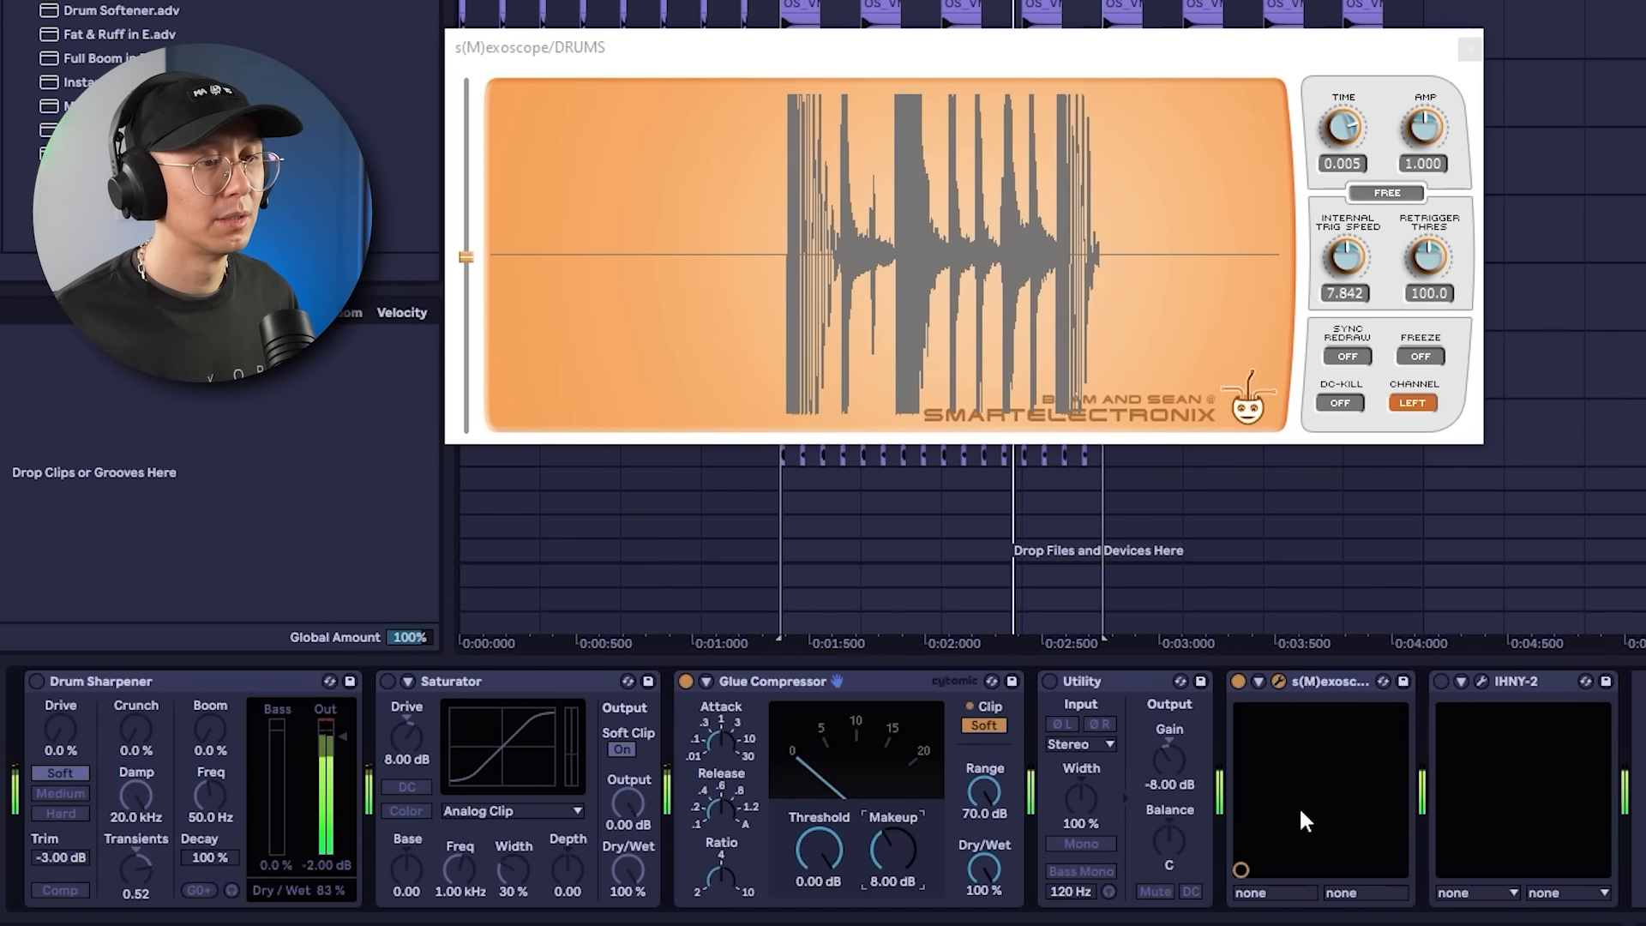
Turn the Utility back on and play the drums through the soft-clipped Glue Compressor.
left_click(1100, 686)
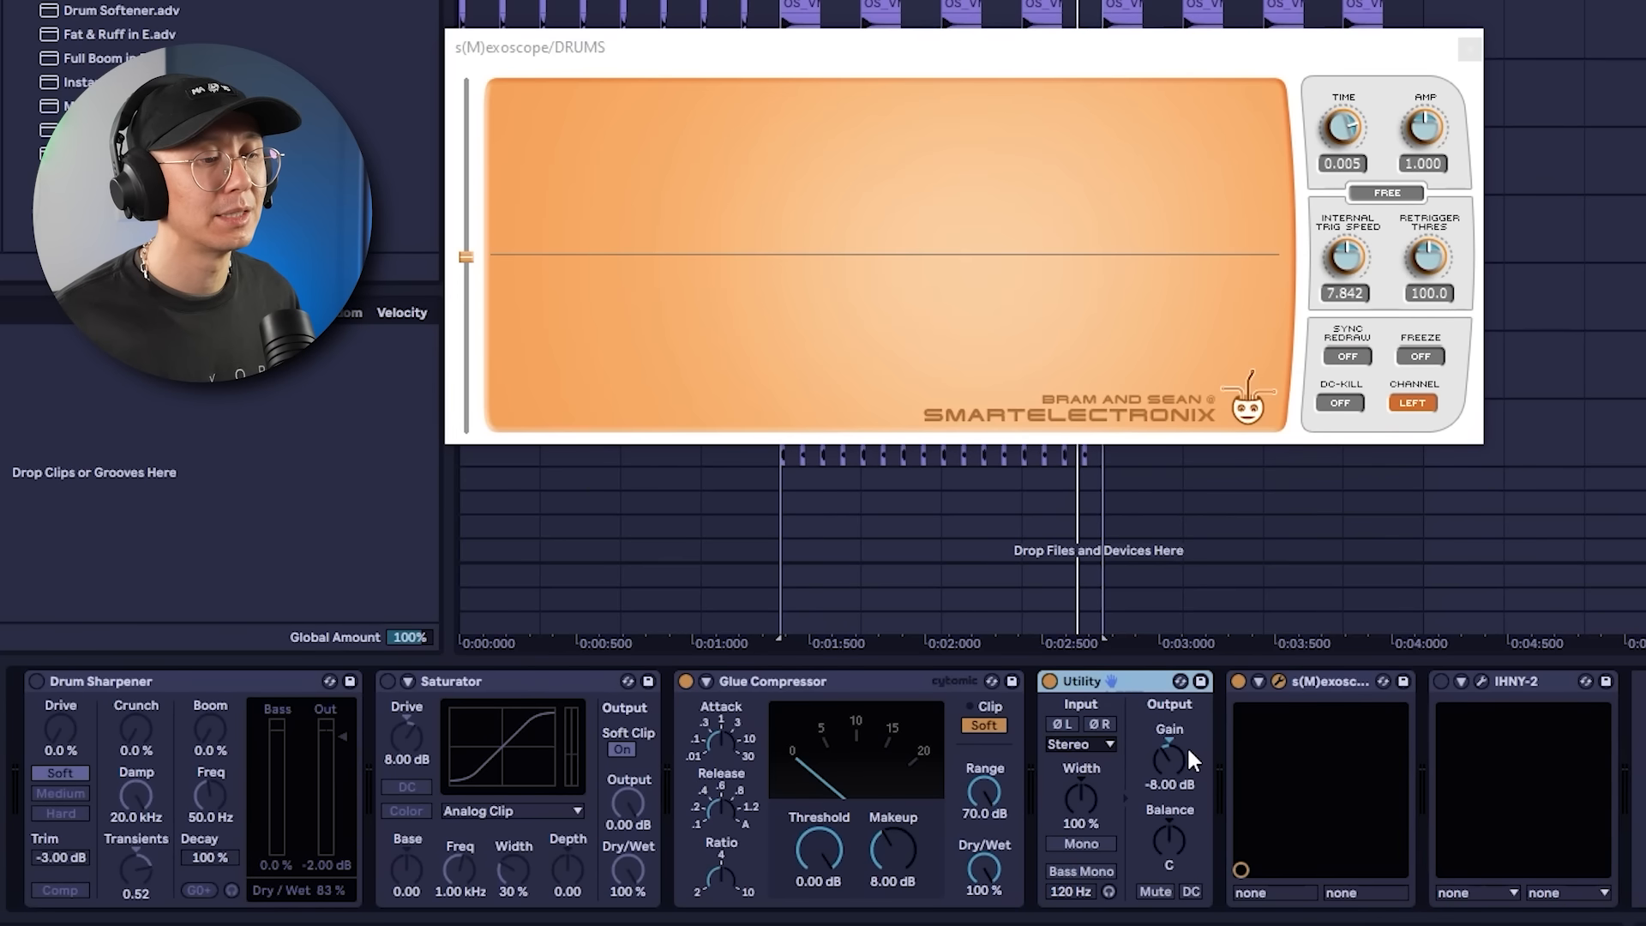
left_click(834, 672)
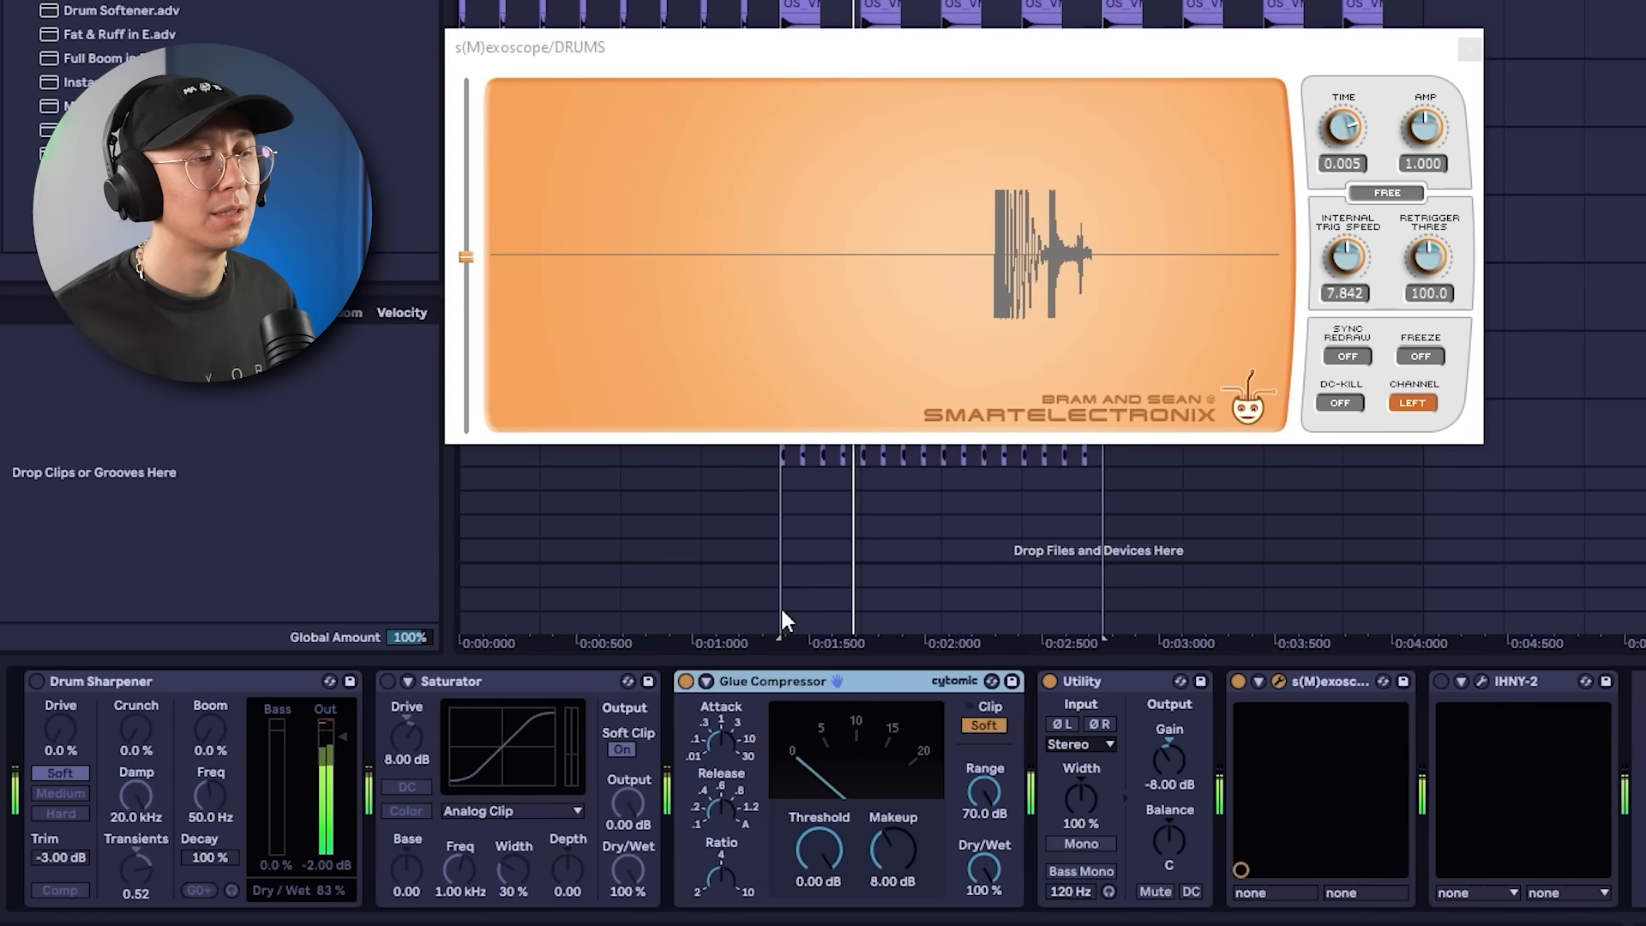
key("space")
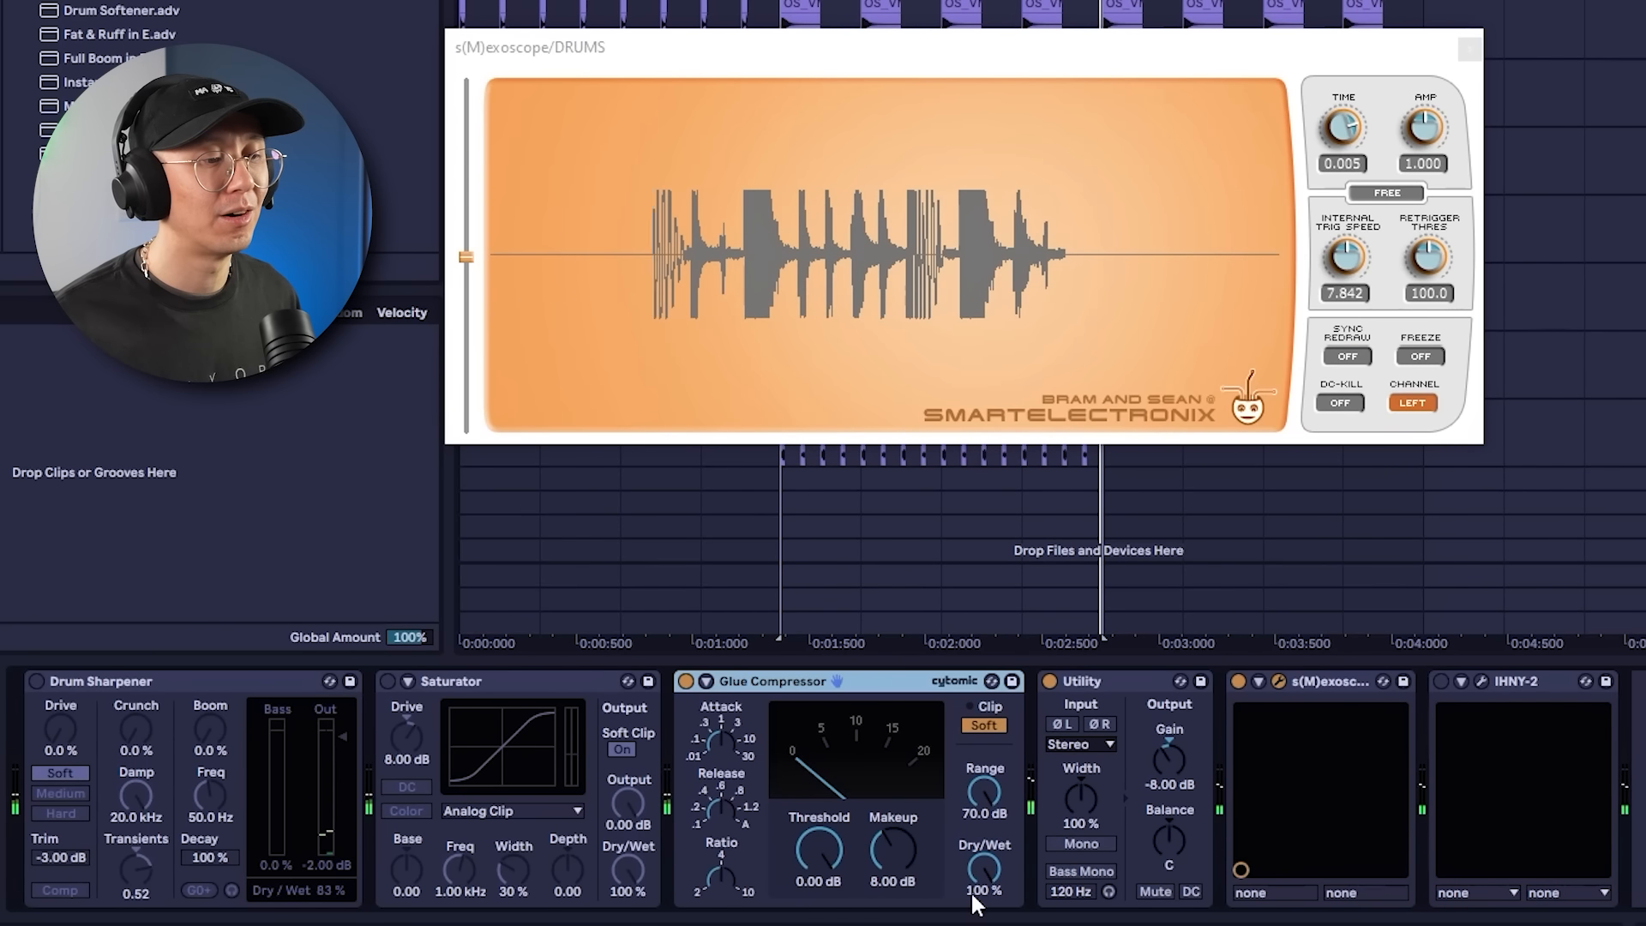
Set the Glue Compressor's Makeup to 6 dB and the Utility's Gain to -6 dB, play the drums, and turn both devices off.
left_click(895, 880)
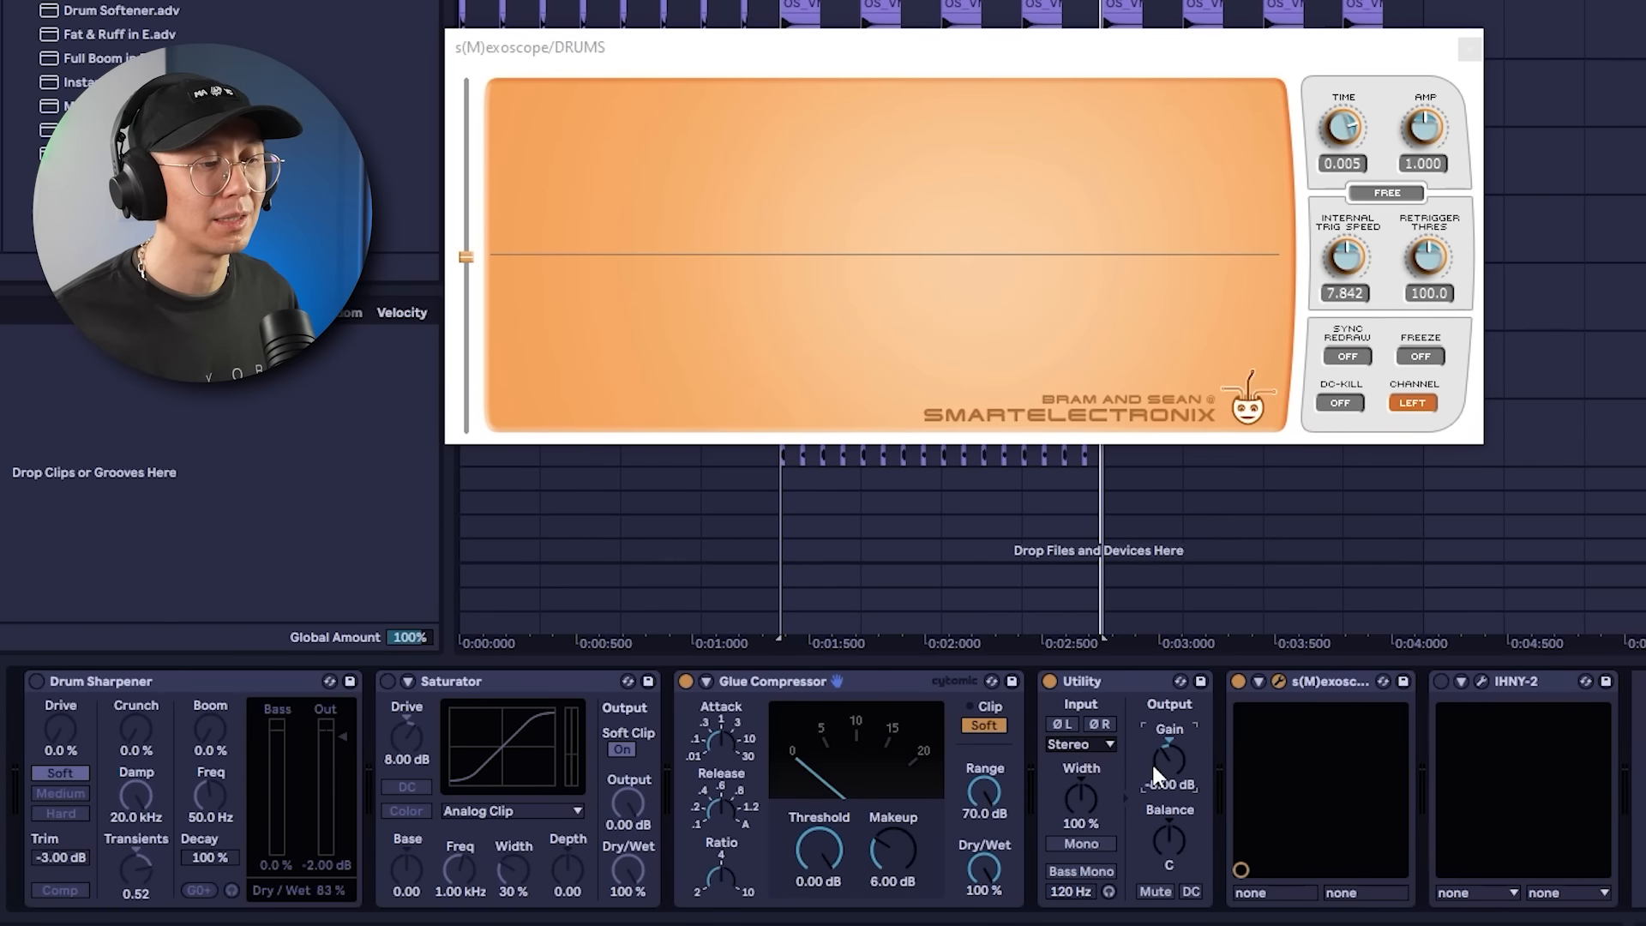
key("space")
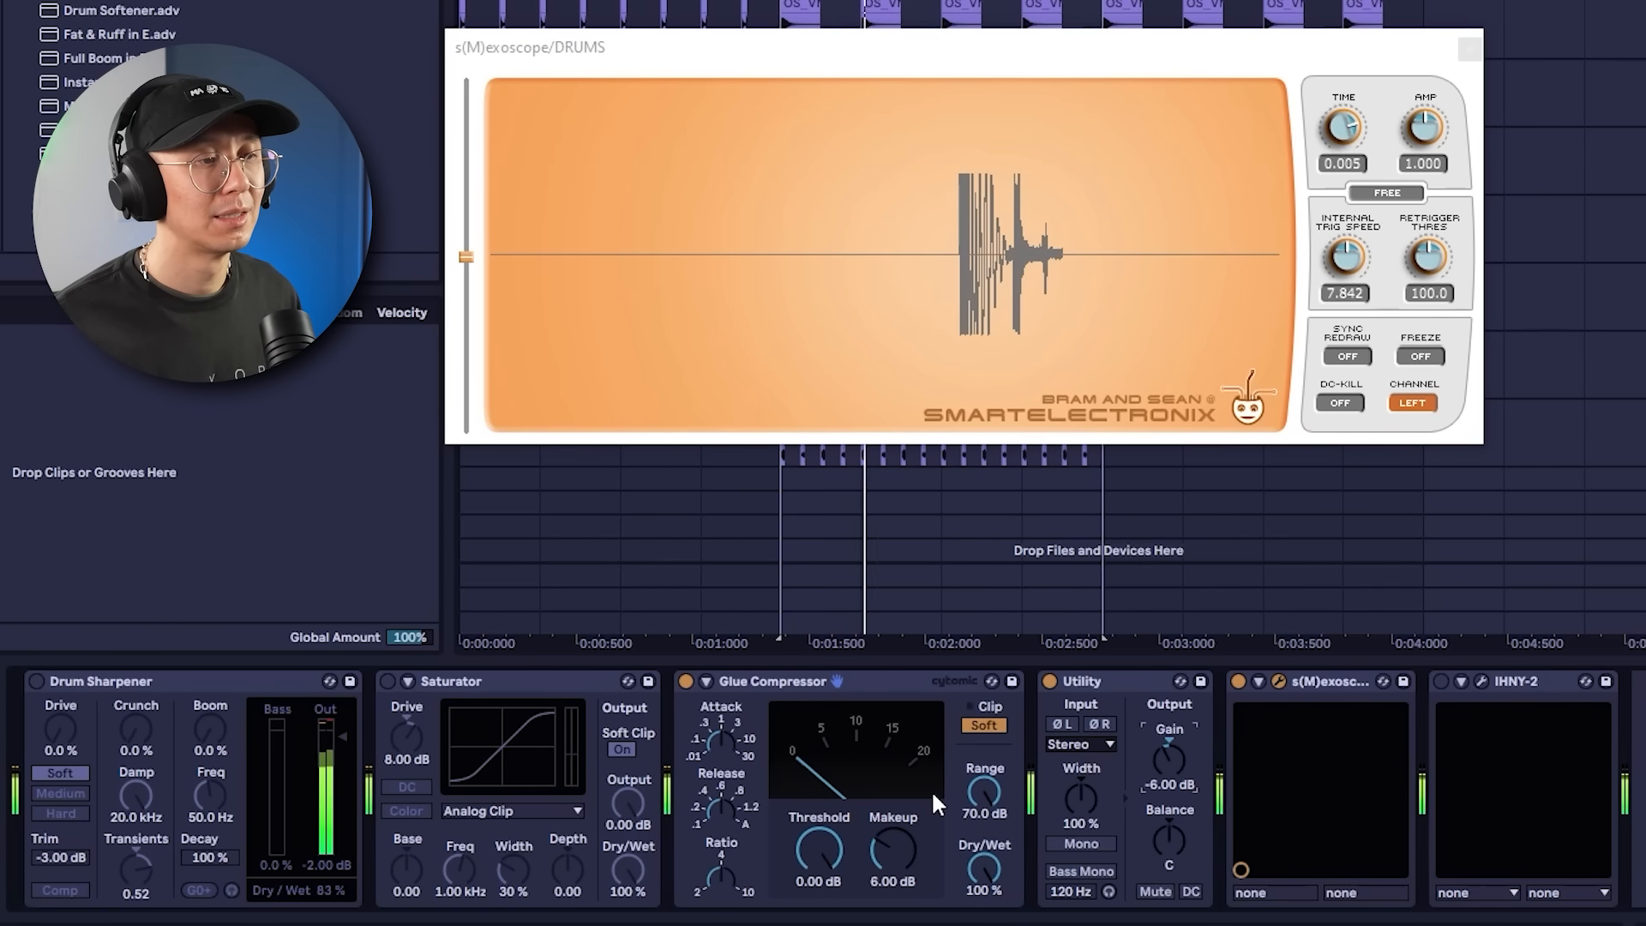
left_click(687, 681)
left_click(1050, 677)
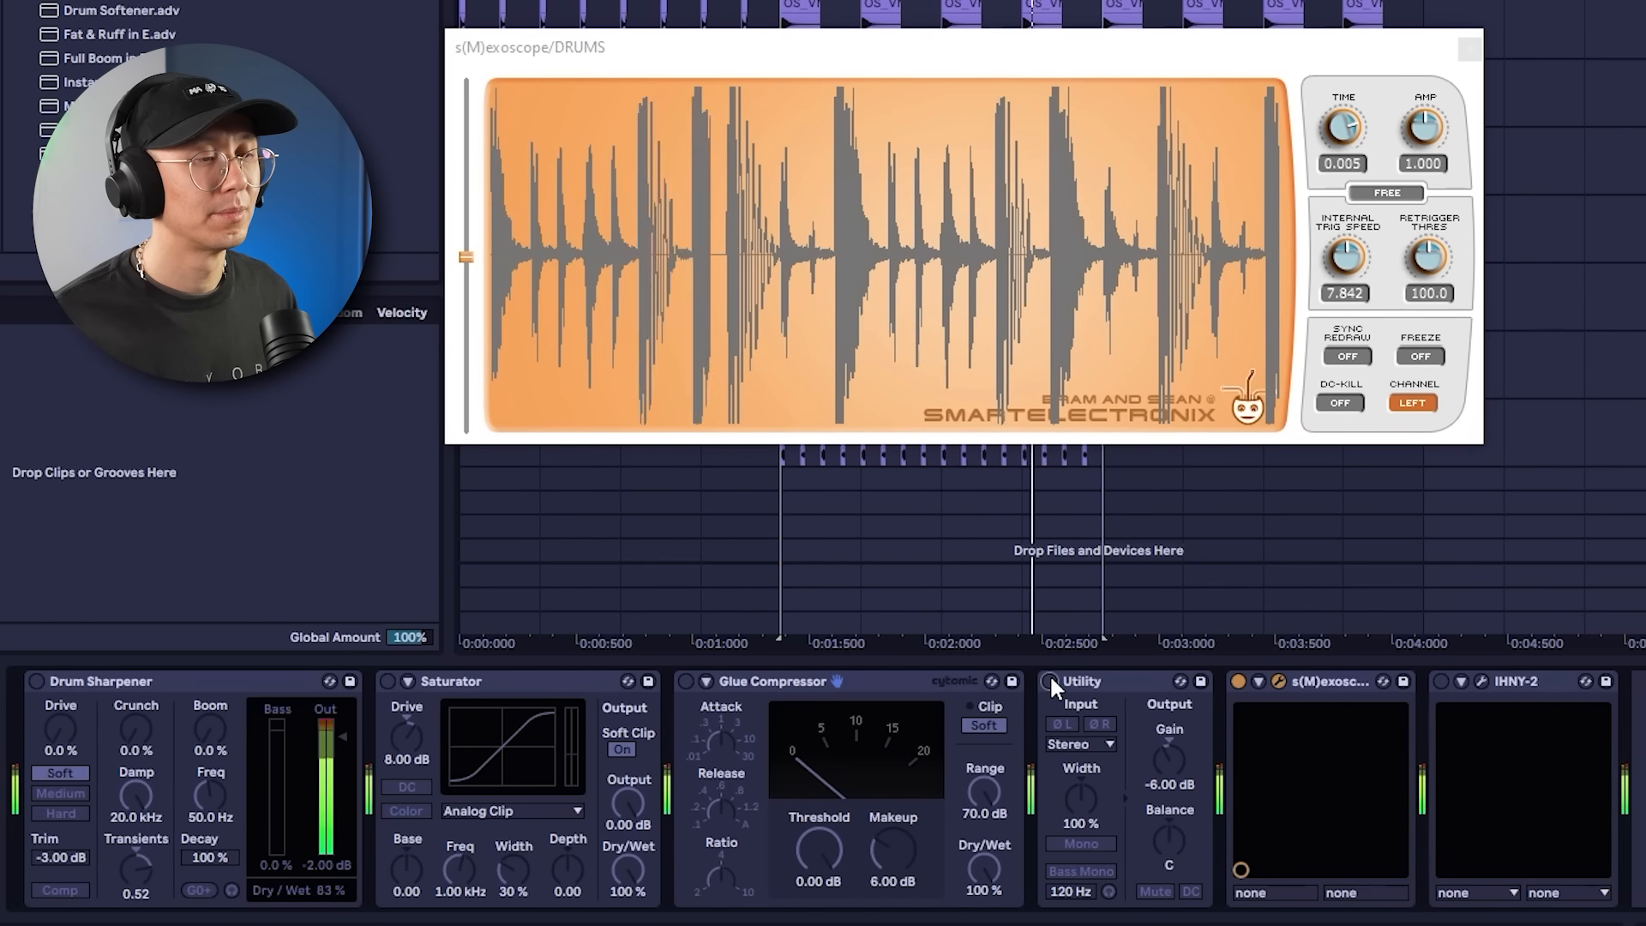
Turn on the IHNY-2 parallel compressor, slightly lower its wet level while the drums play, close its interface and turn it off.
left_click(1441, 680)
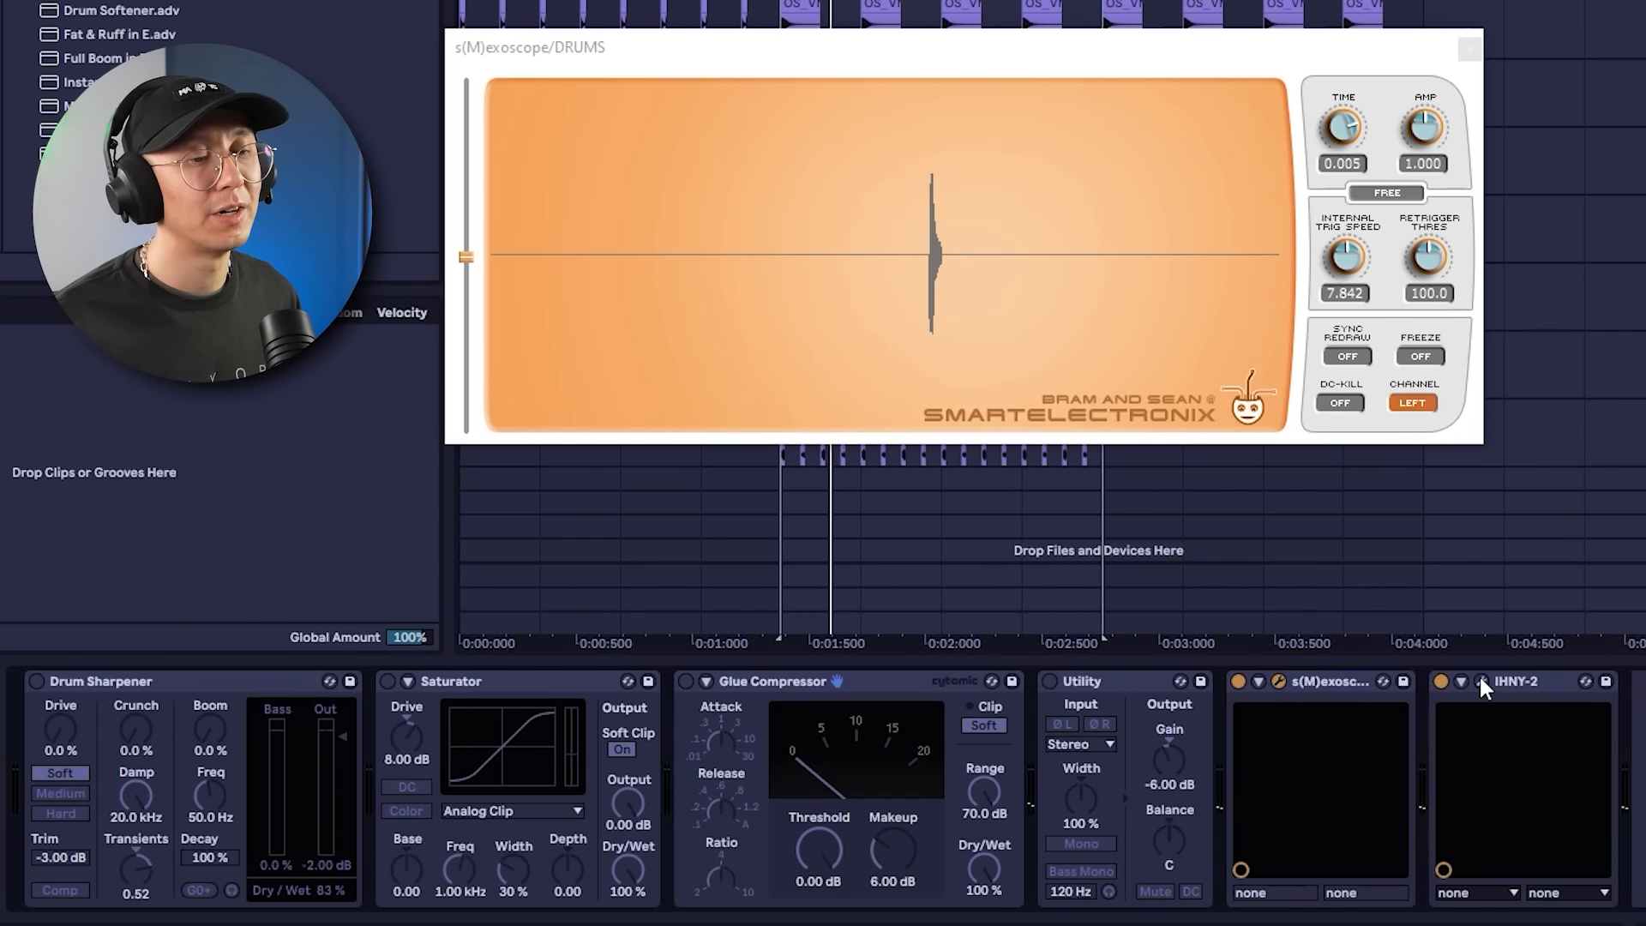
left_click(1482, 680)
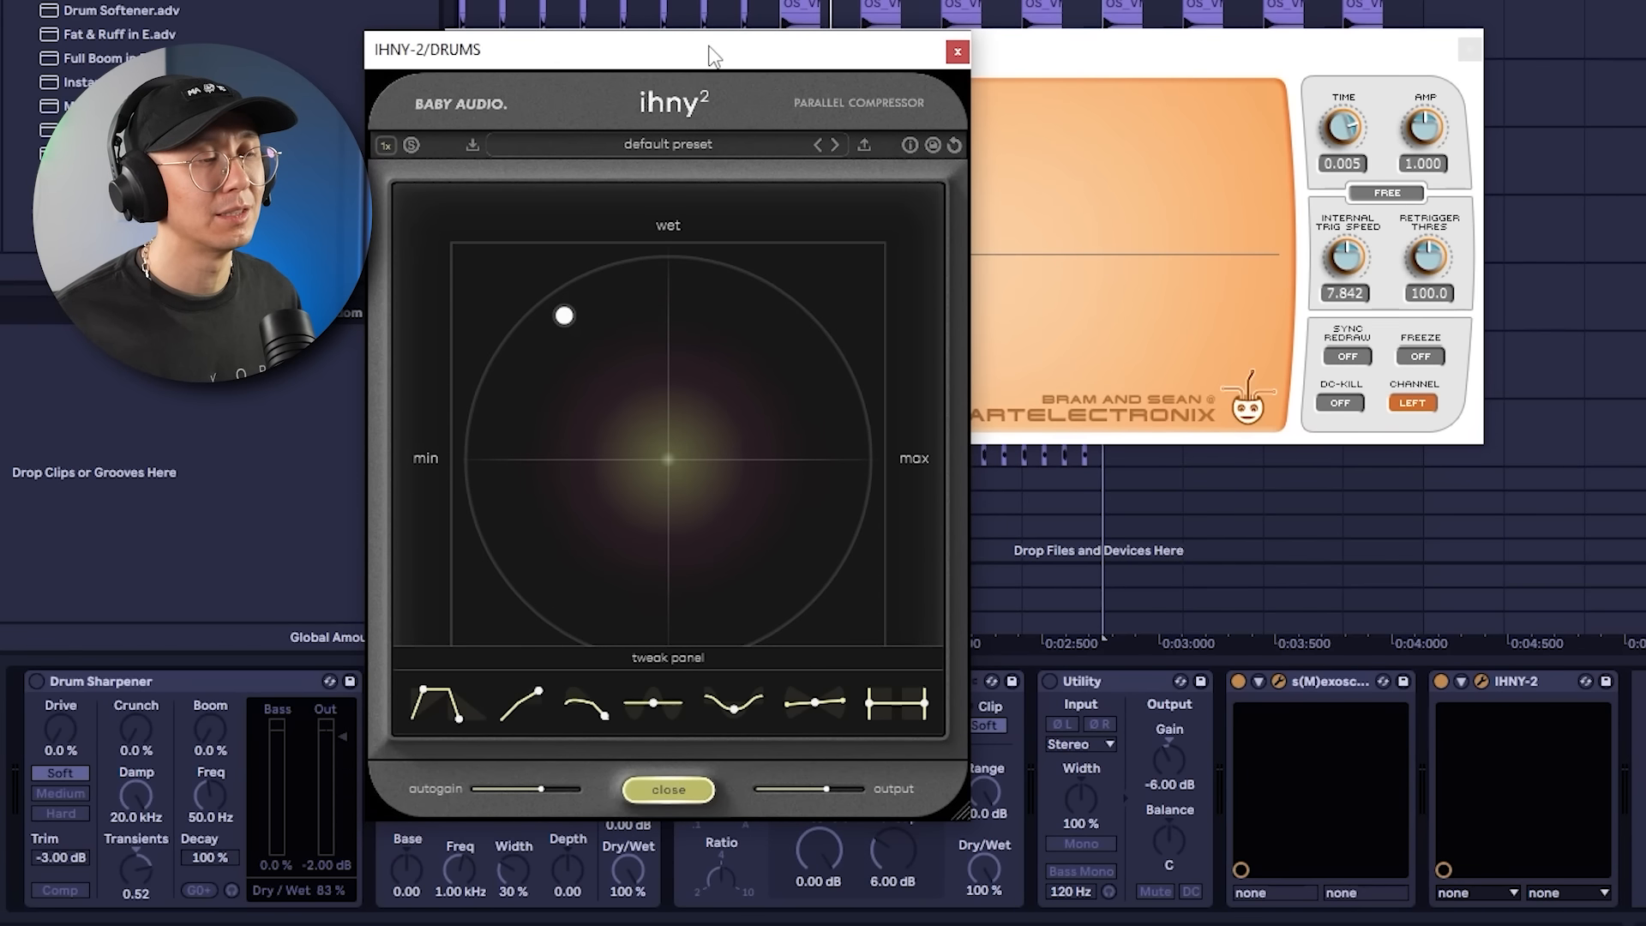
mouse_move(563, 333)
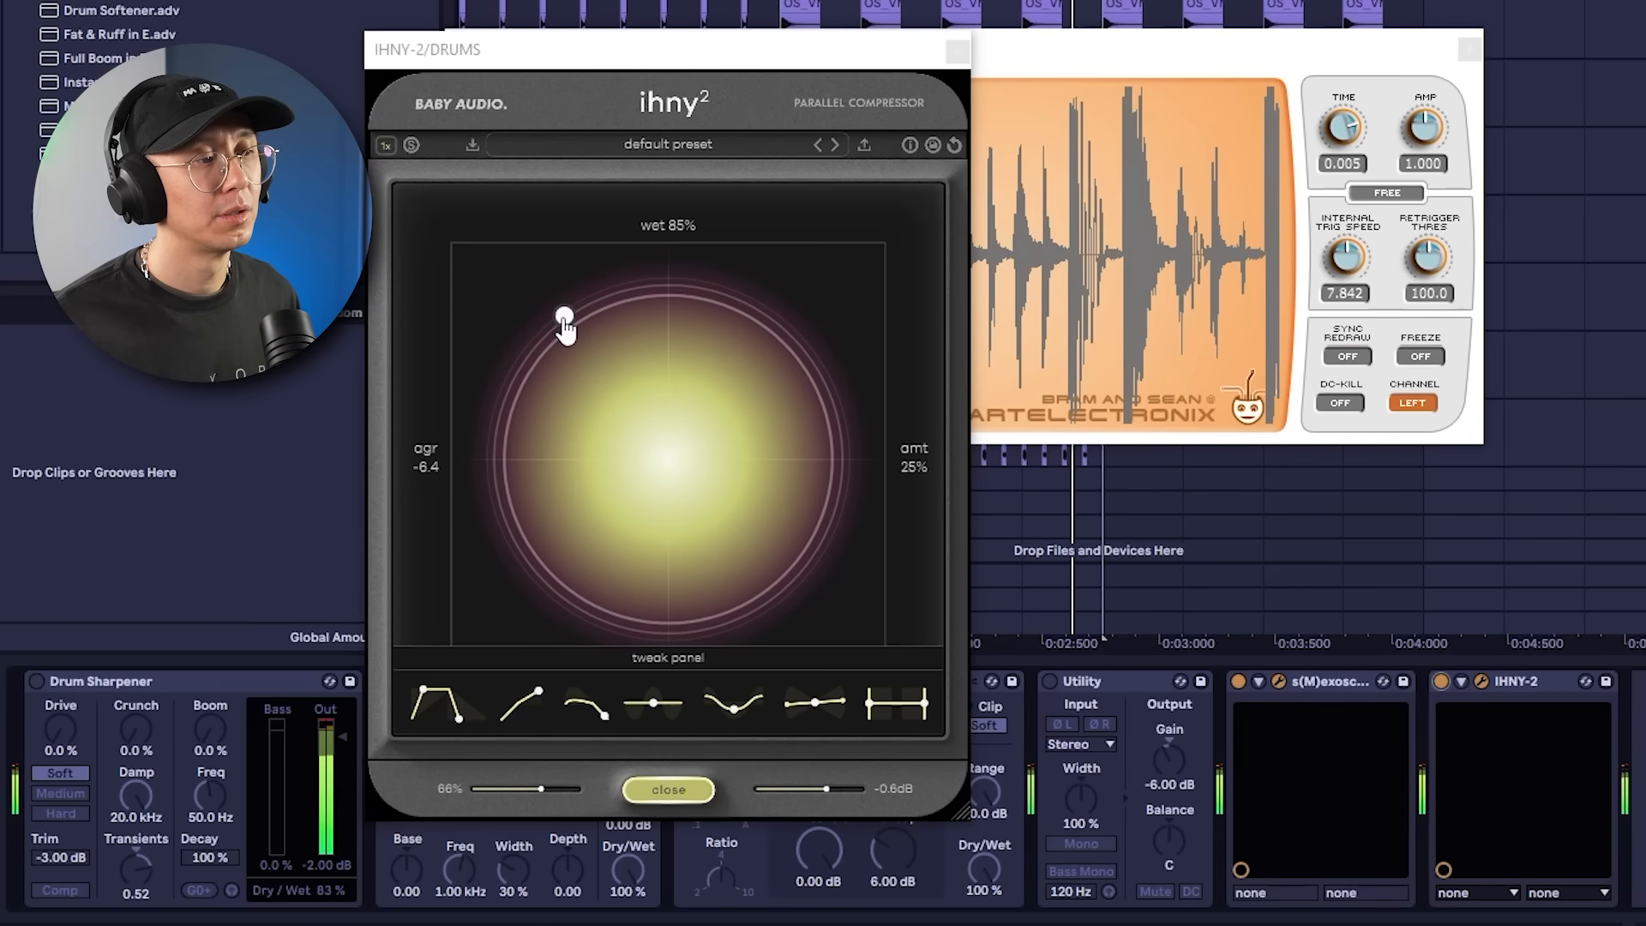
mouse_move(565, 331)
left_mouse_down()
mouse_move(772, 349)
mouse_move(801, 294)
mouse_move(720, 579)
mouse_move(485, 357)
mouse_move(536, 323)
mouse_move(558, 336)
left_mouse_up()
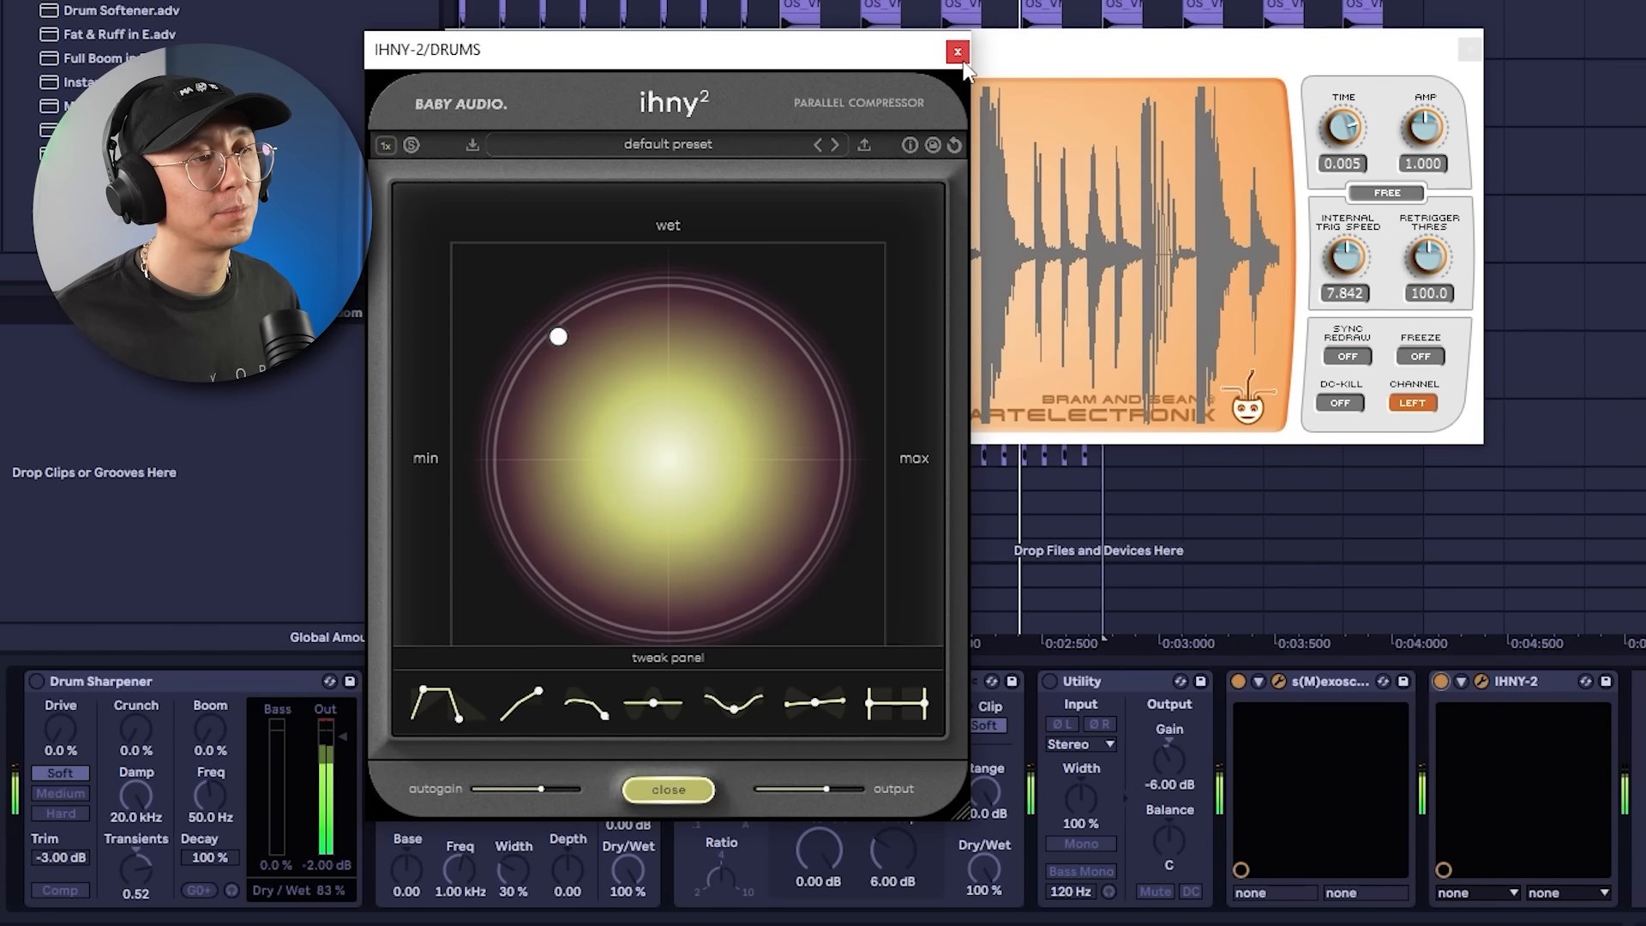
left_click(957, 52)
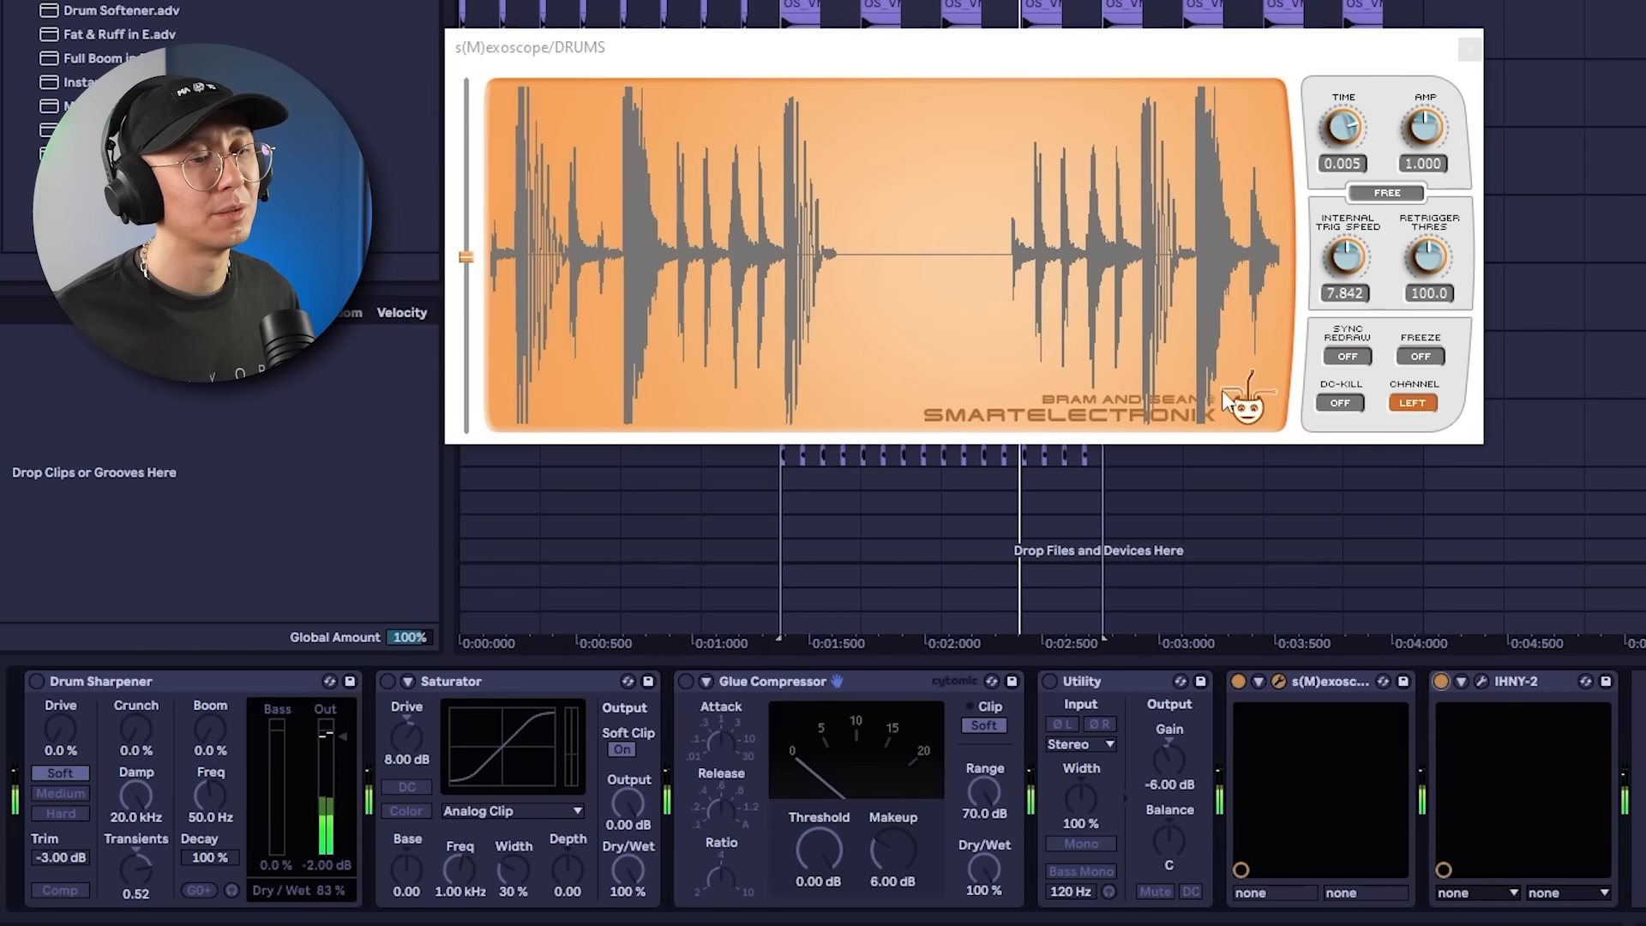
left_click(1443, 679)
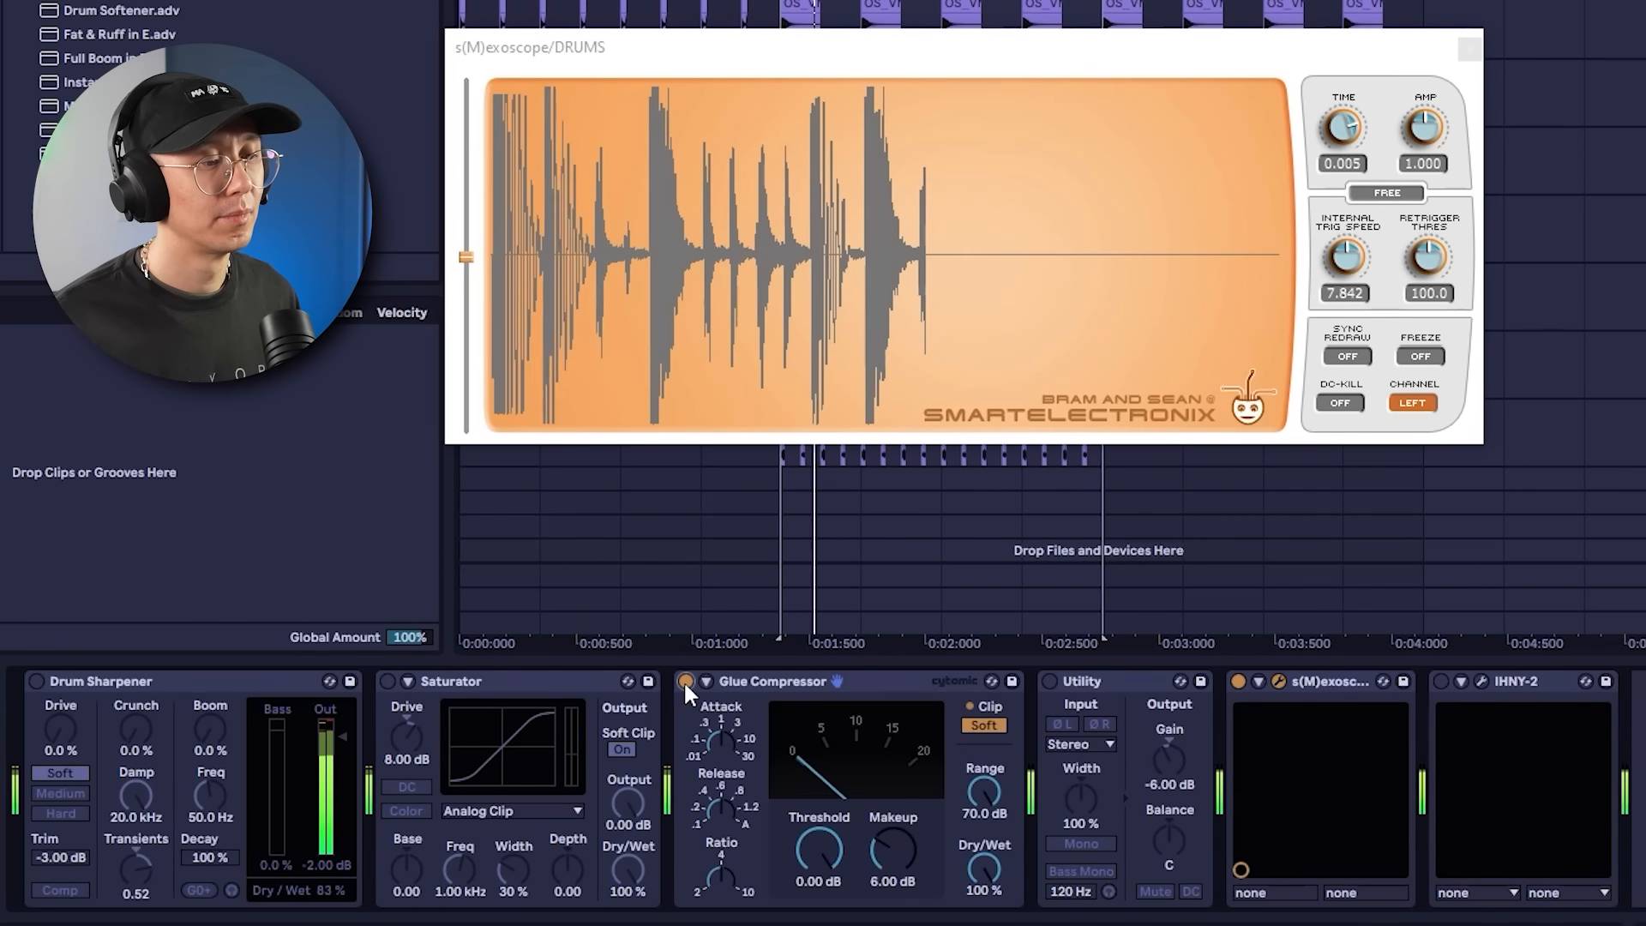
Compare the drums with the Glue Compressor and Utility on and off, leave both off and close the oscilloscope.
left_click(1051, 680)
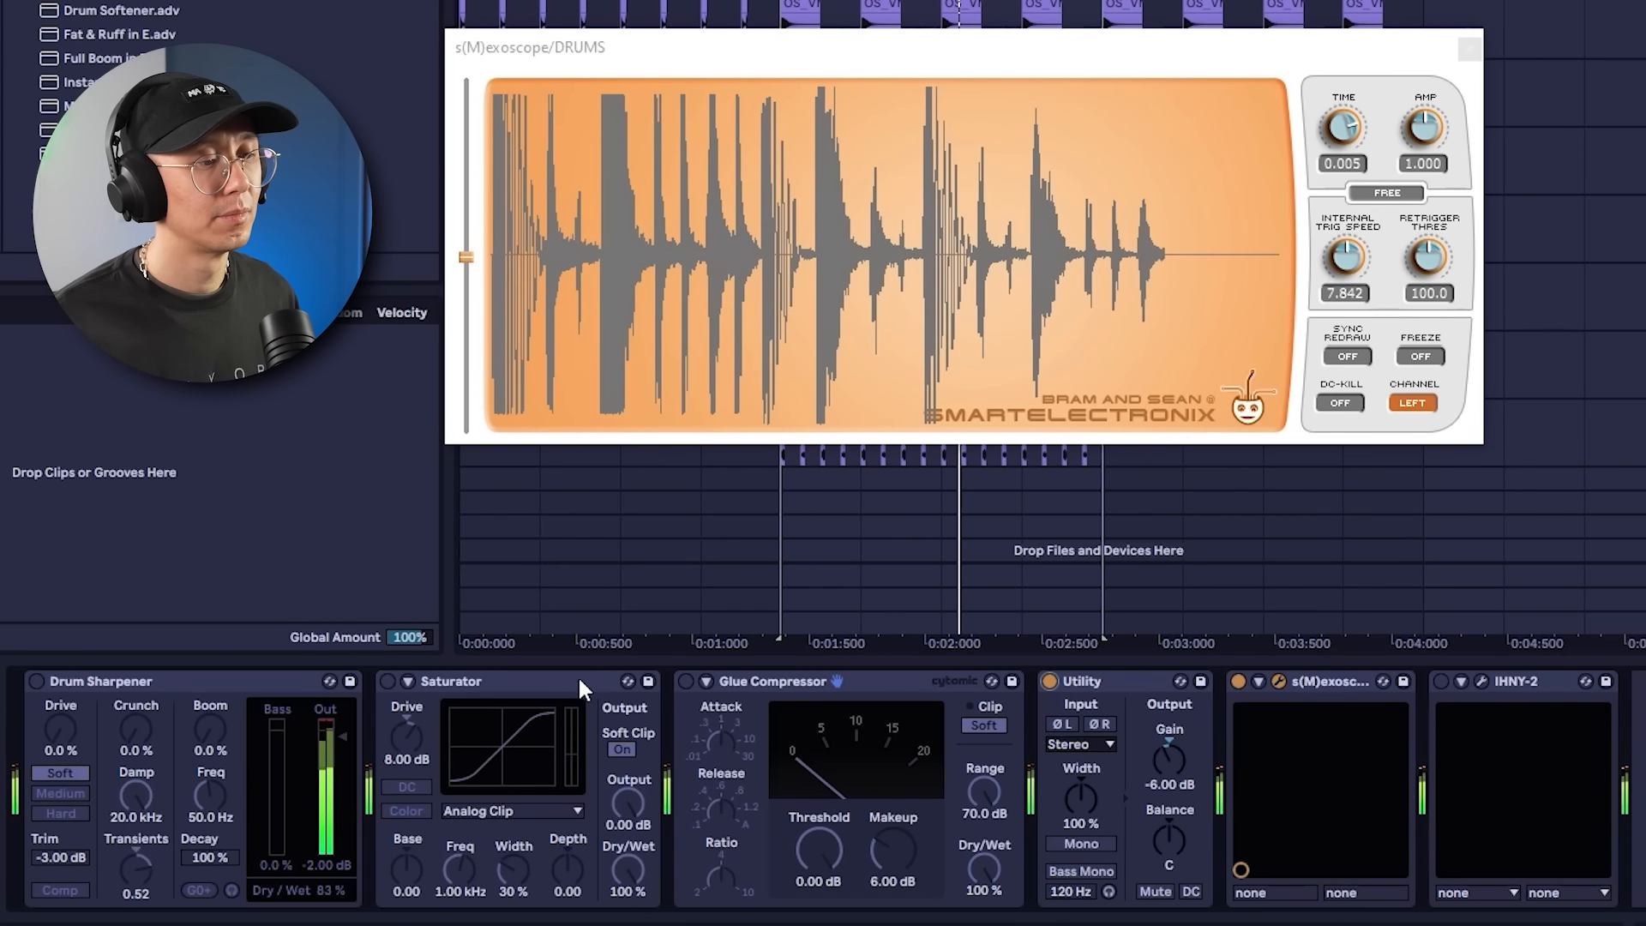
left_click(687, 680)
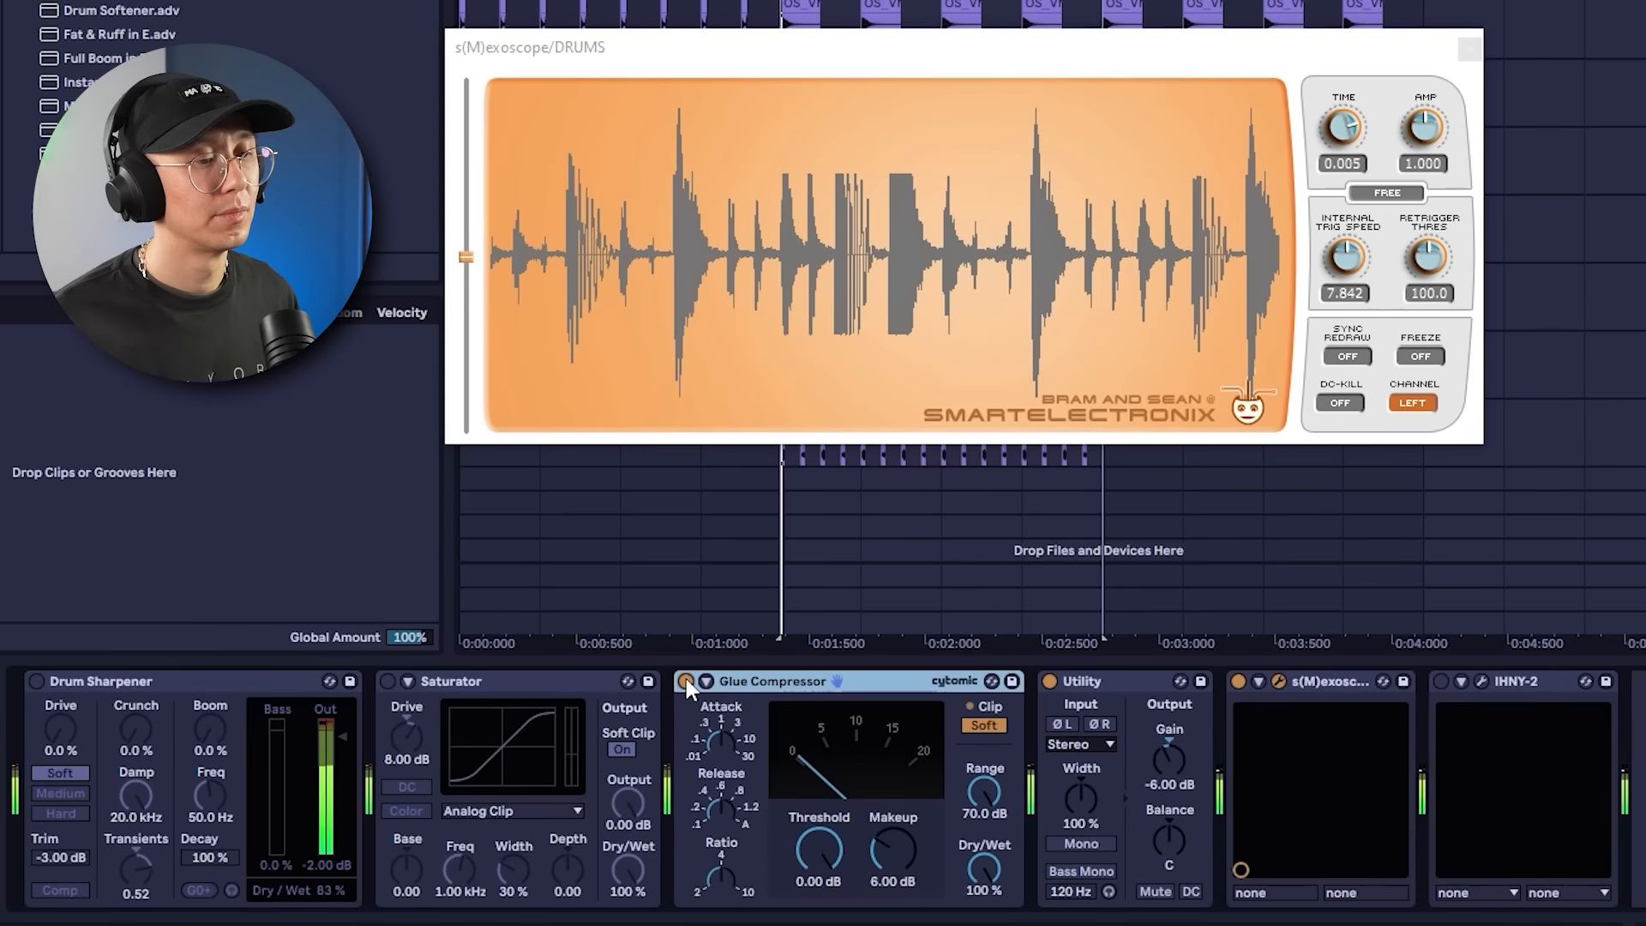
left_click(1051, 680)
left_click(686, 681)
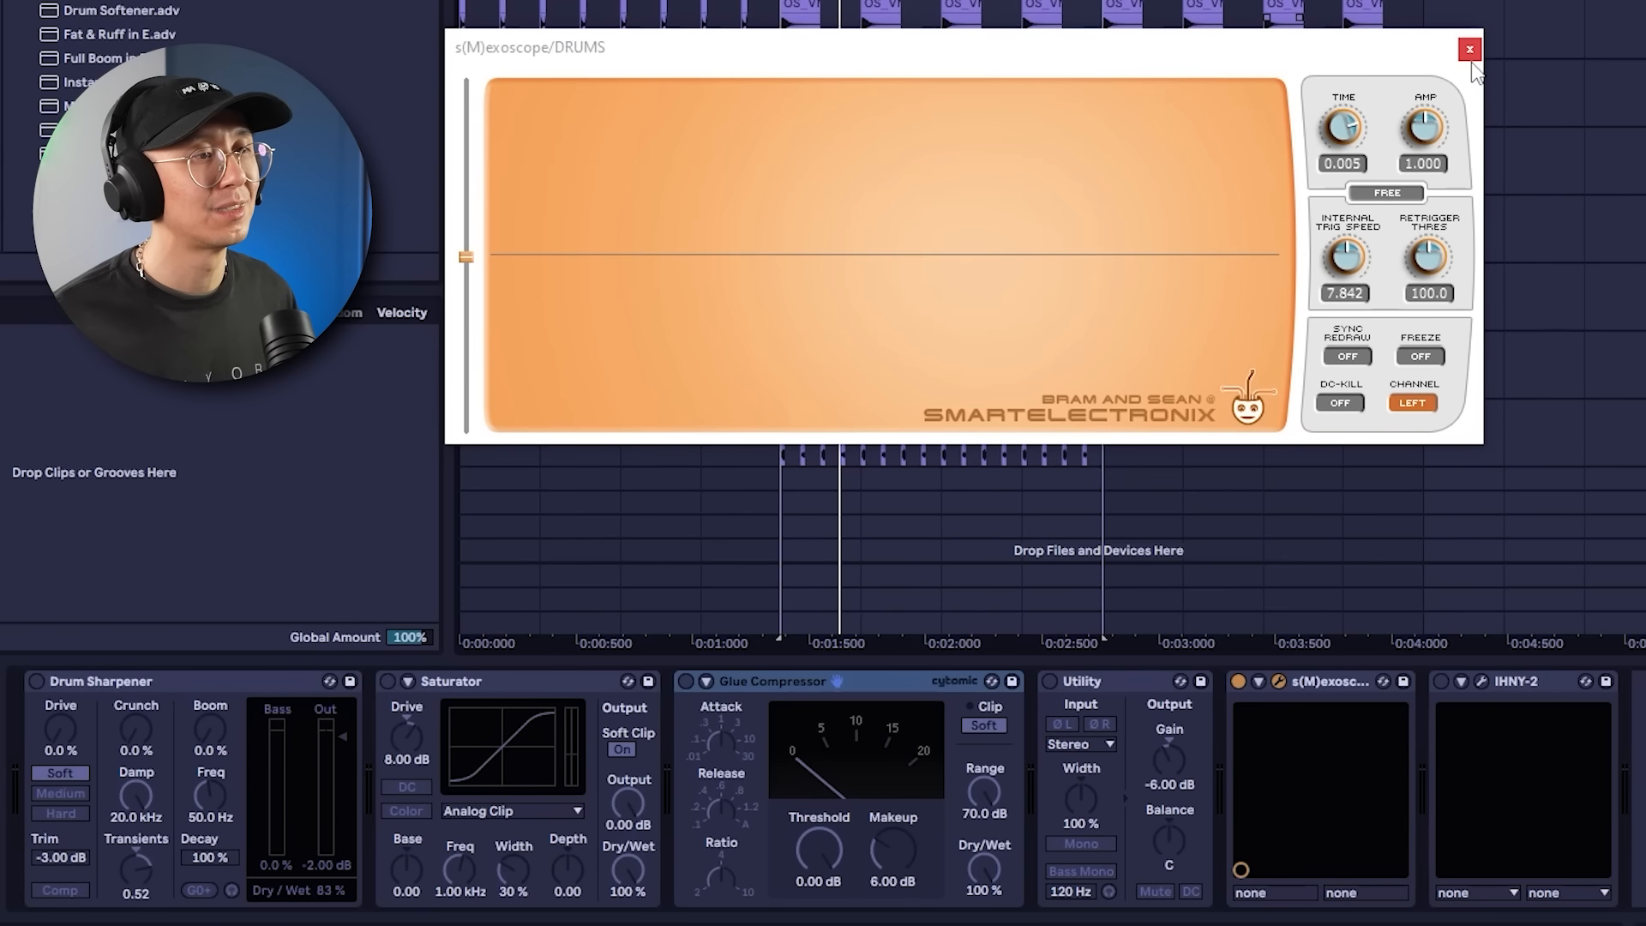
key("space")
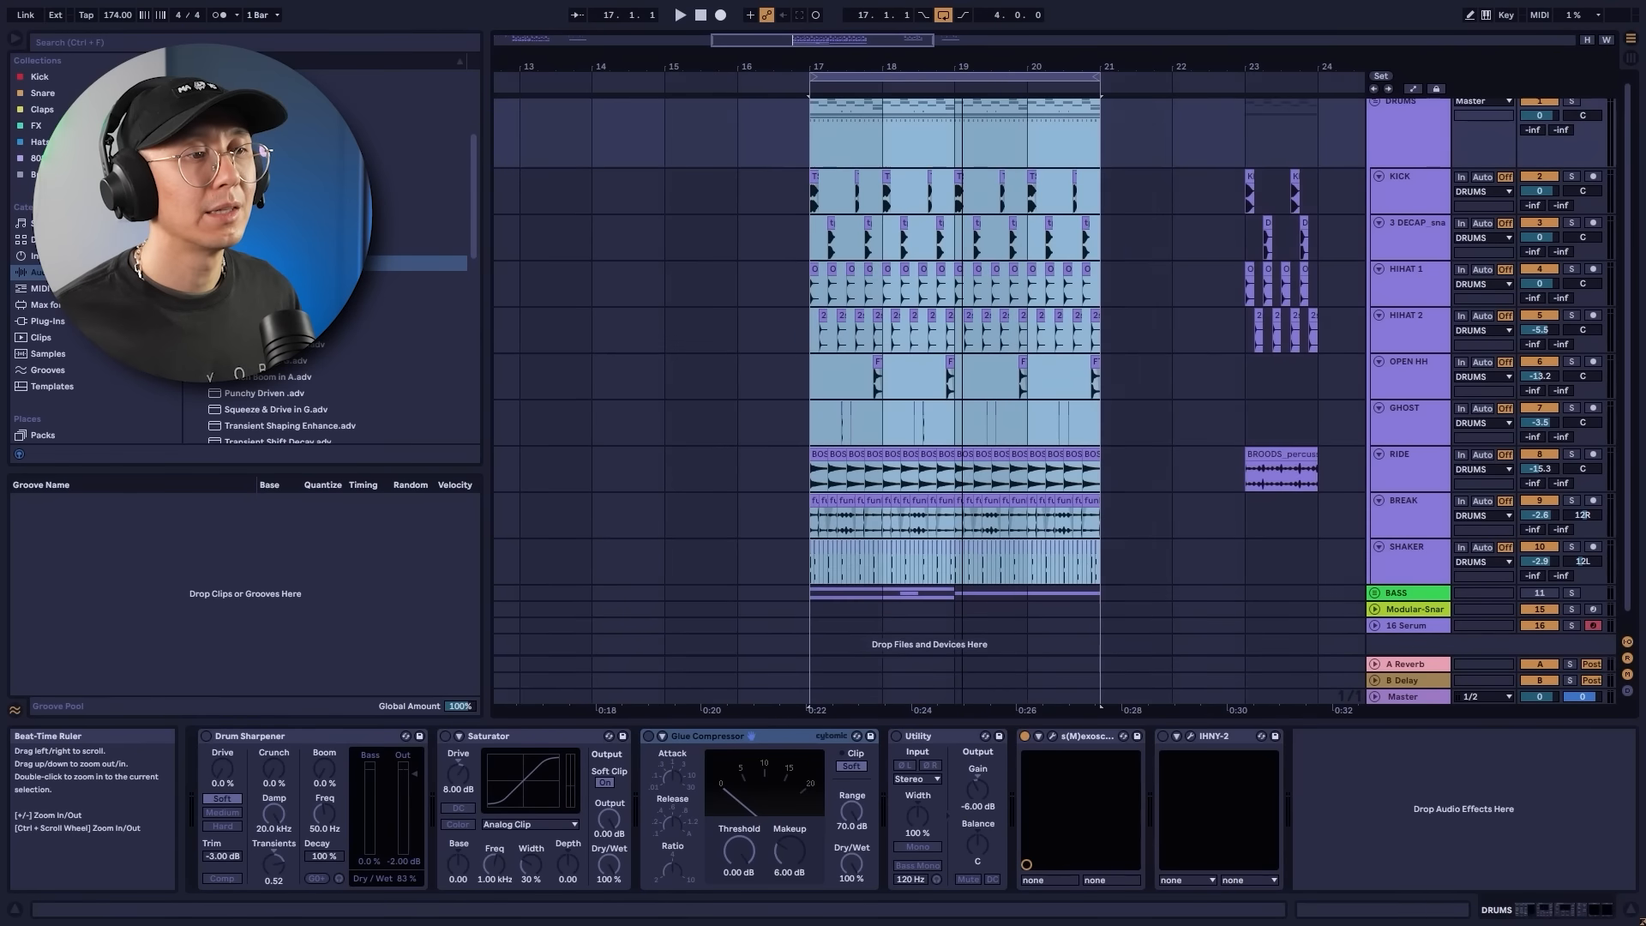
Unfold the BASS group to show its Serum tracks below the drums.
left_click(631, 372)
scroll(631, 372, "down", 1)
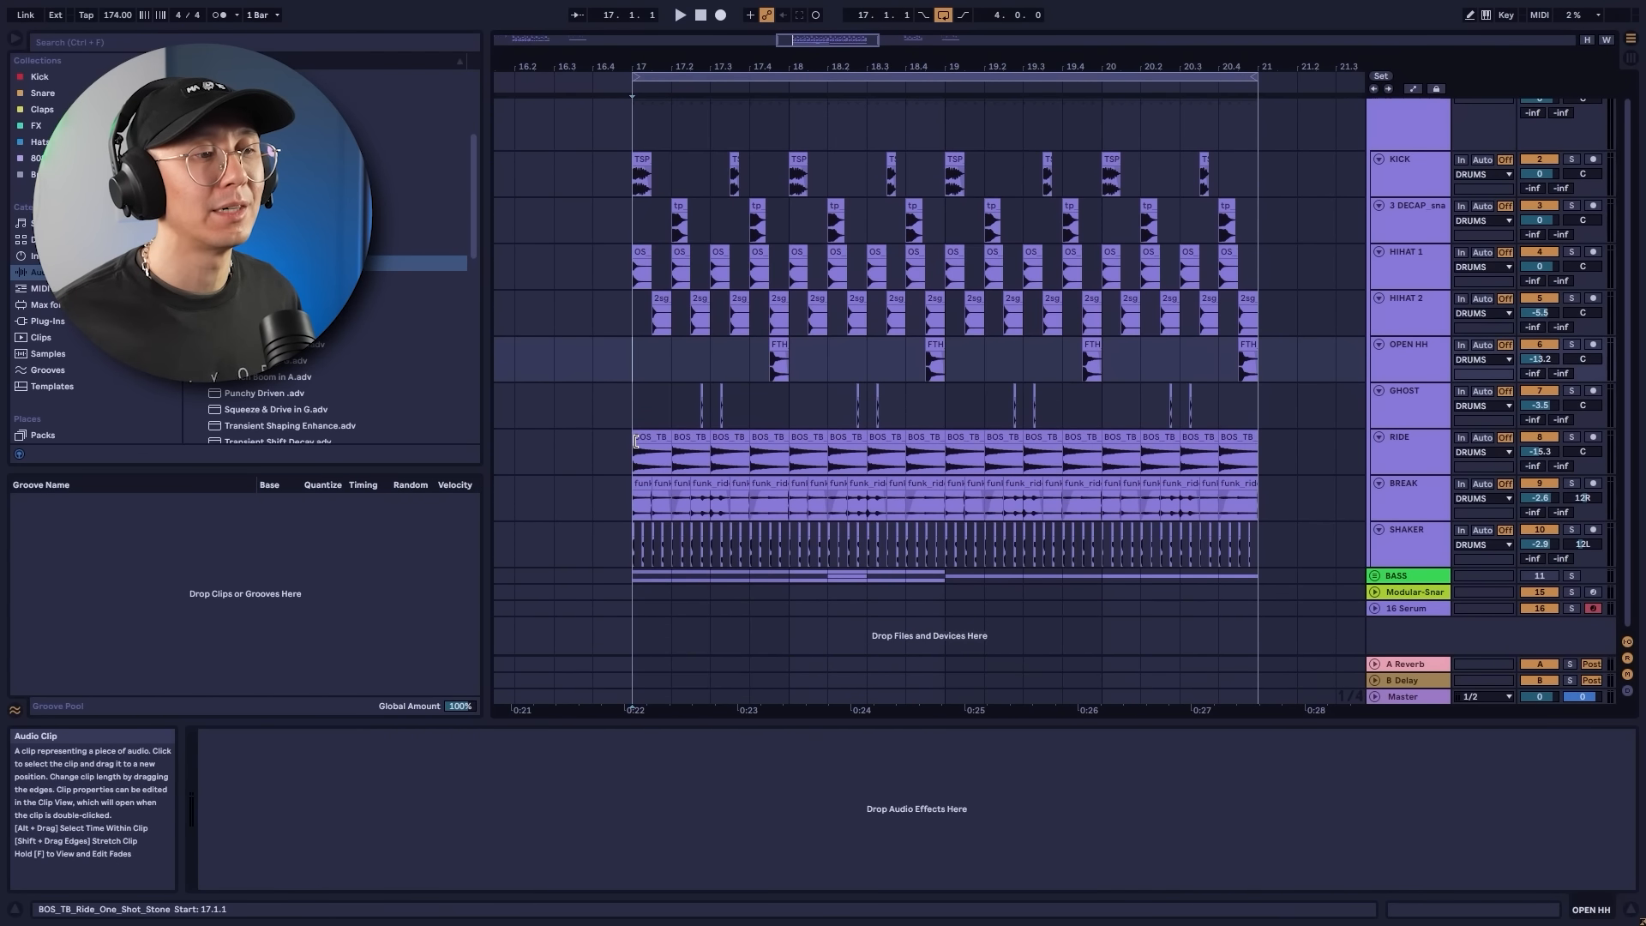
left_click(1374, 575)
scroll(975, 456, "down", 5)
scroll(974, 465, "up", 3)
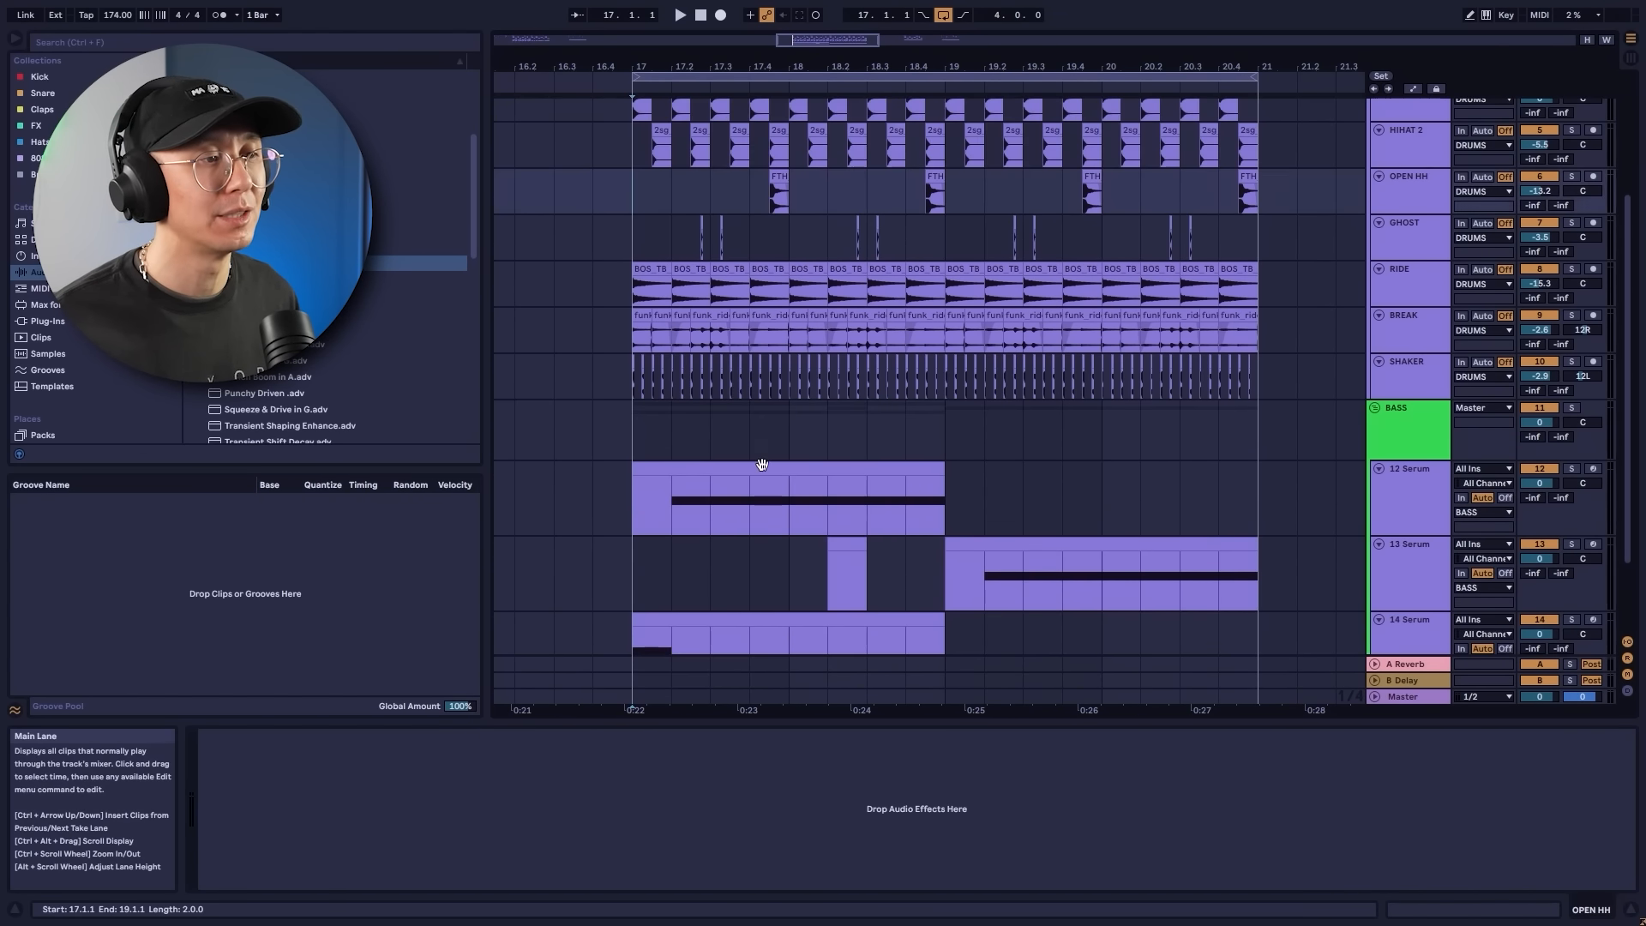
Solo the 12 Serum bass track and play it from bar 17.
left_click(635, 445)
scroll(954, 470, "down", 3)
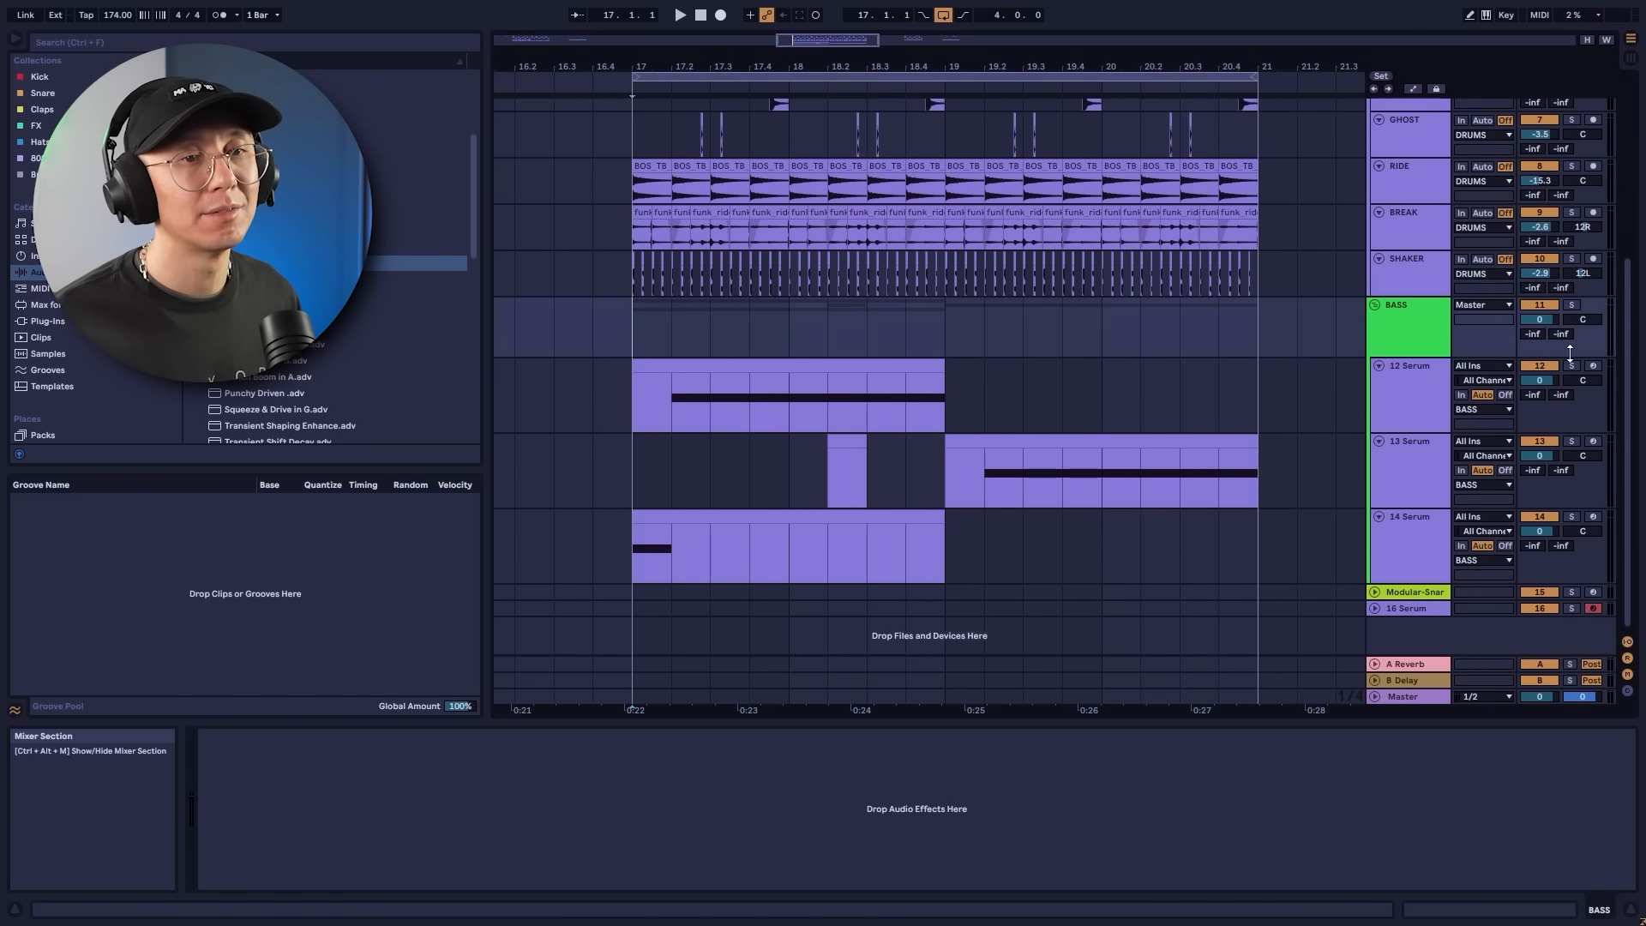
key("space")
left_click(1571, 366)
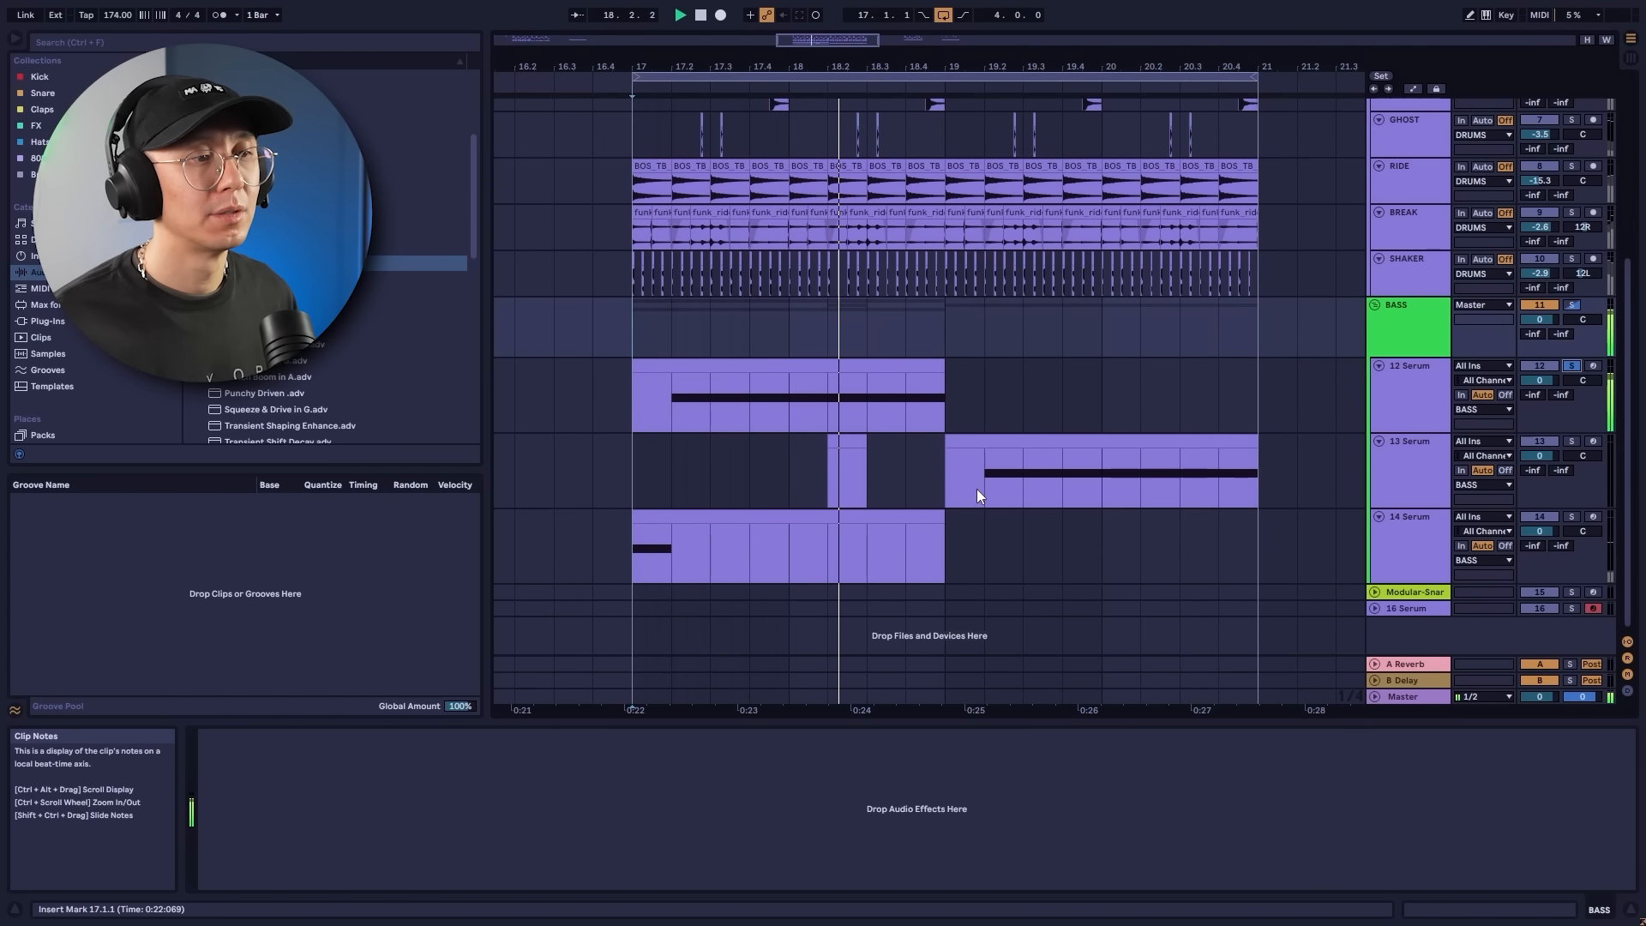
Solo the 13 Serum bass track and play it from bar 19.
left_click(1572, 440)
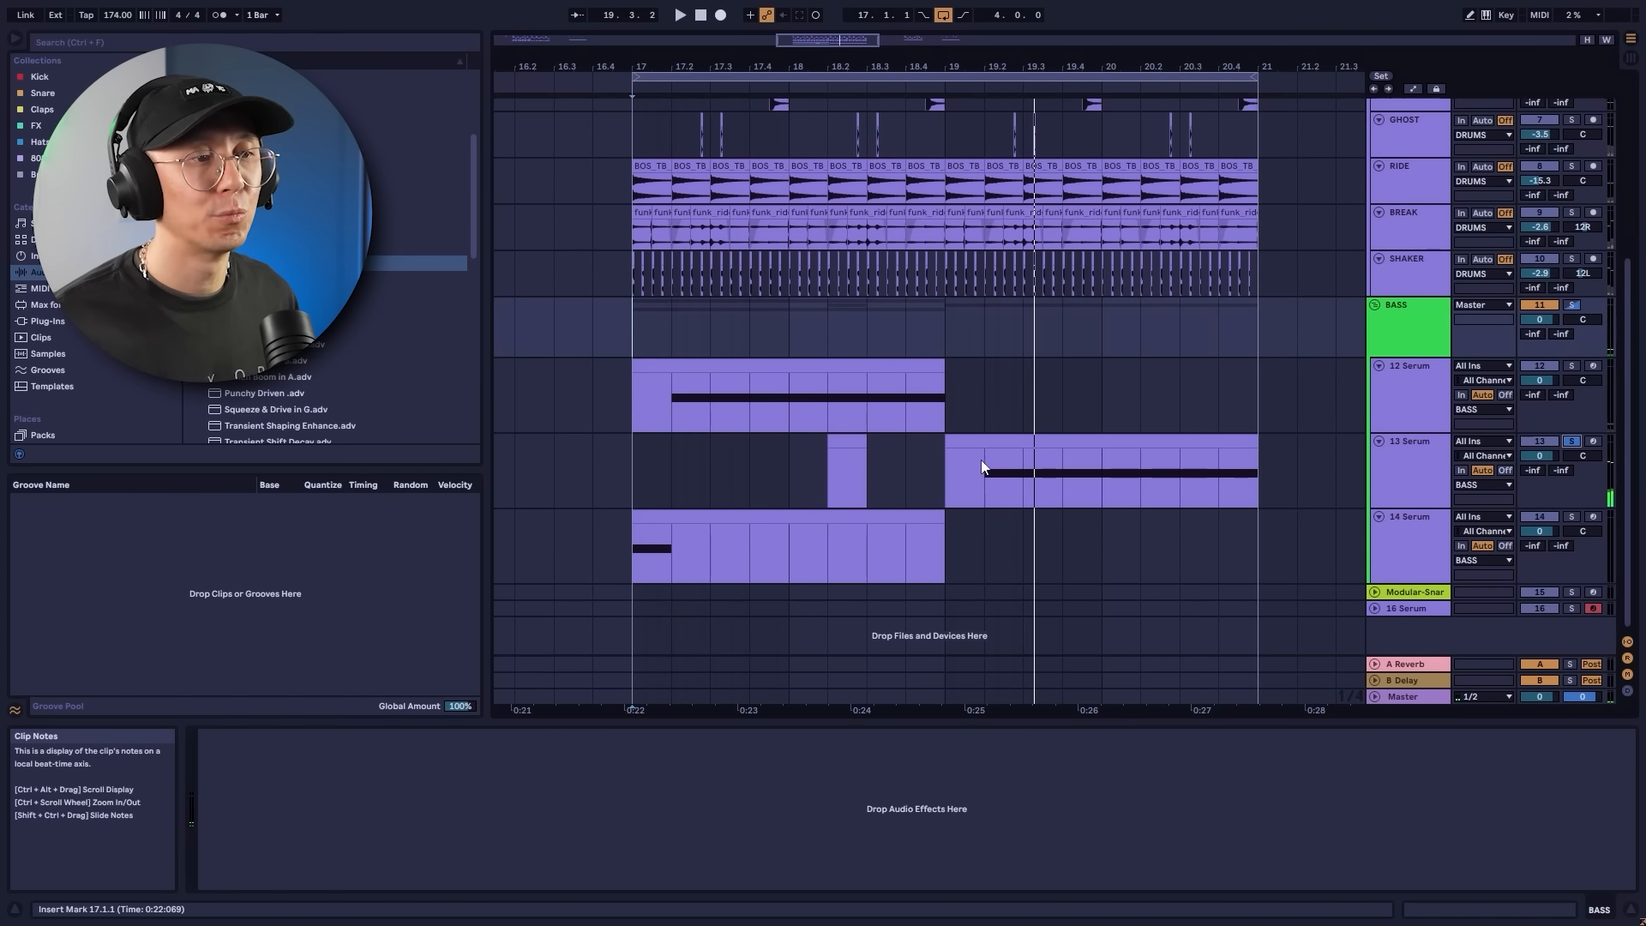
left_click(952, 476)
key("space")
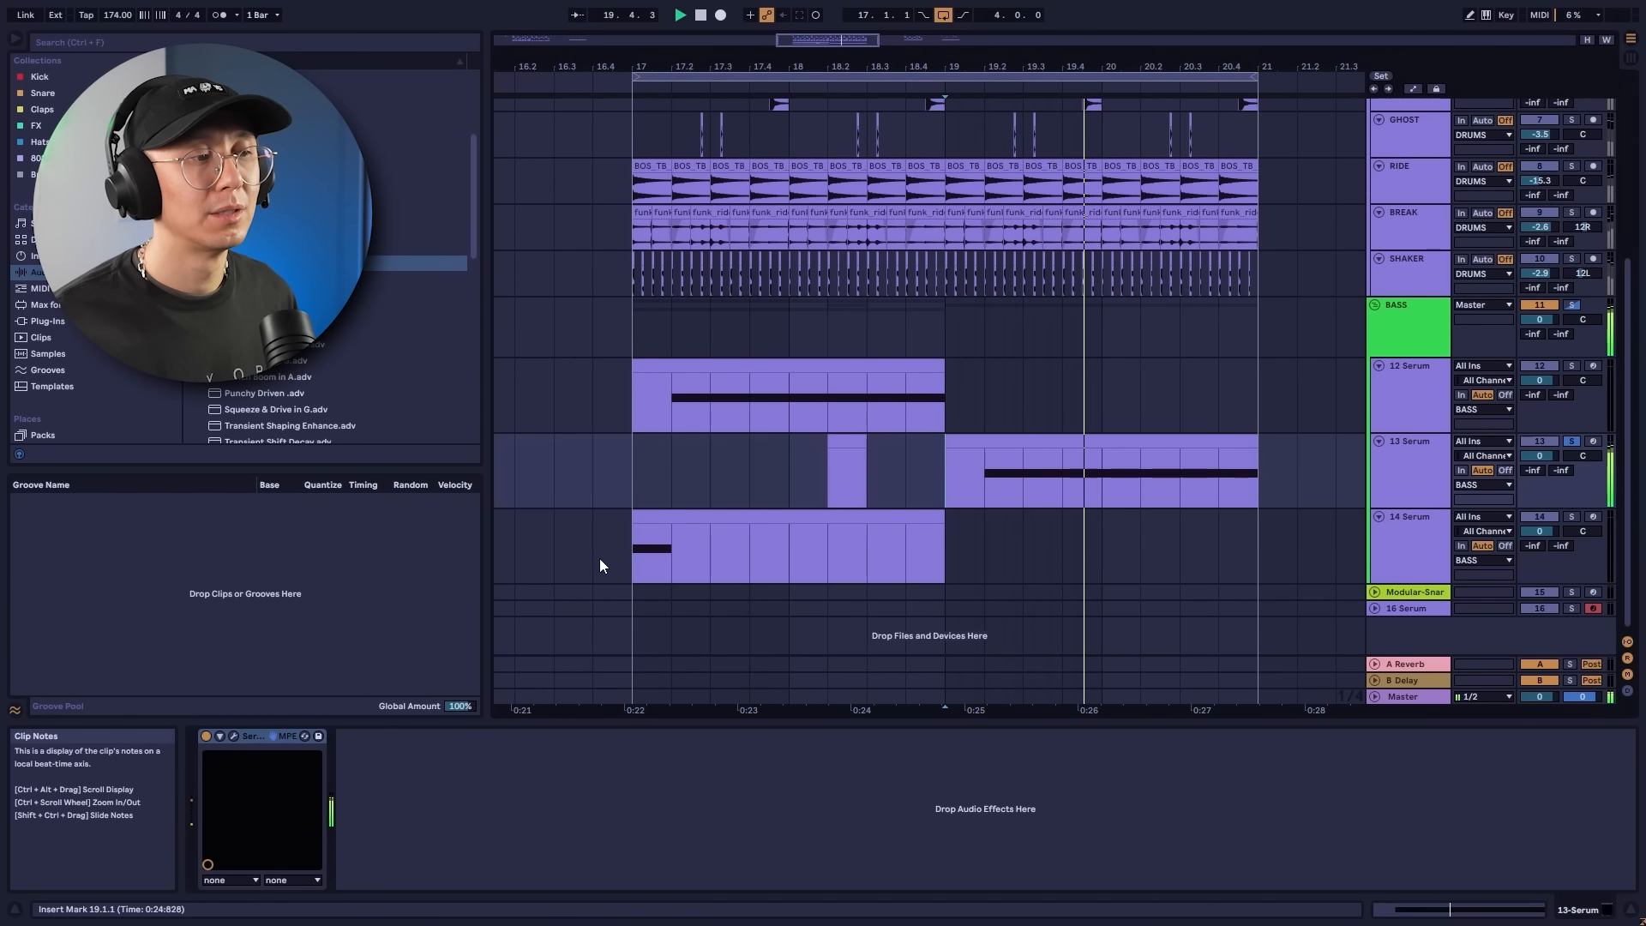
Solo the 14 Serum bass track and play it from bar 17.
left_click(635, 569)
key("space")
left_click(1572, 519)
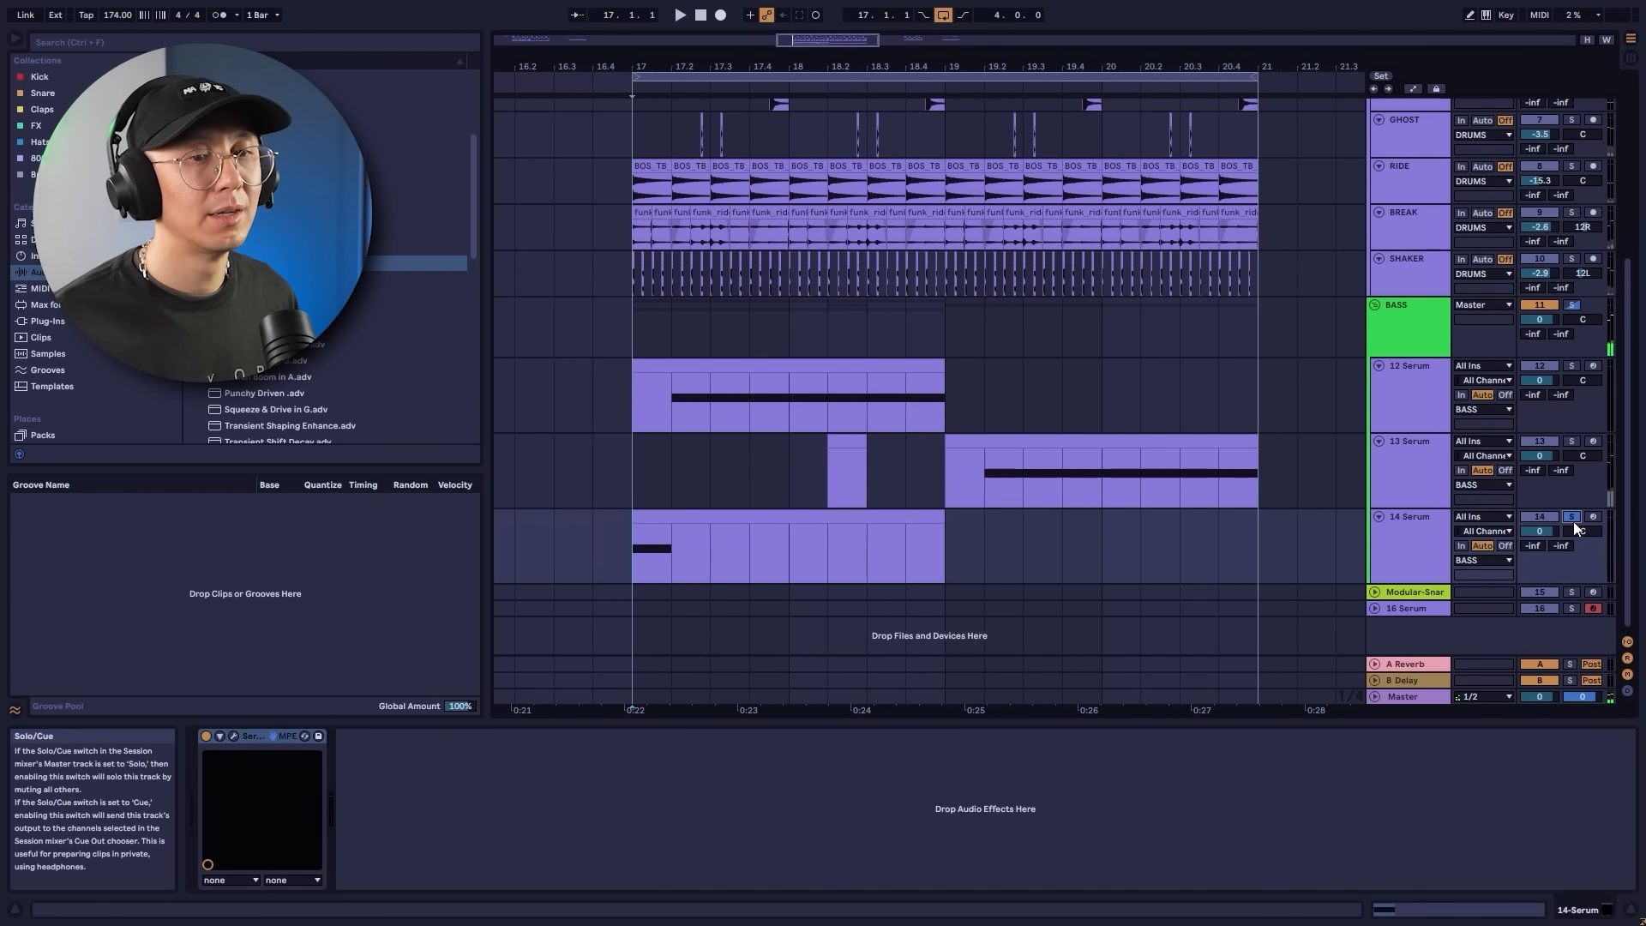
Place the insert marker at bar 17 and clear the solo on the BASS group and its tracks.
left_click(626, 473)
scroll(633, 471, "up", 3)
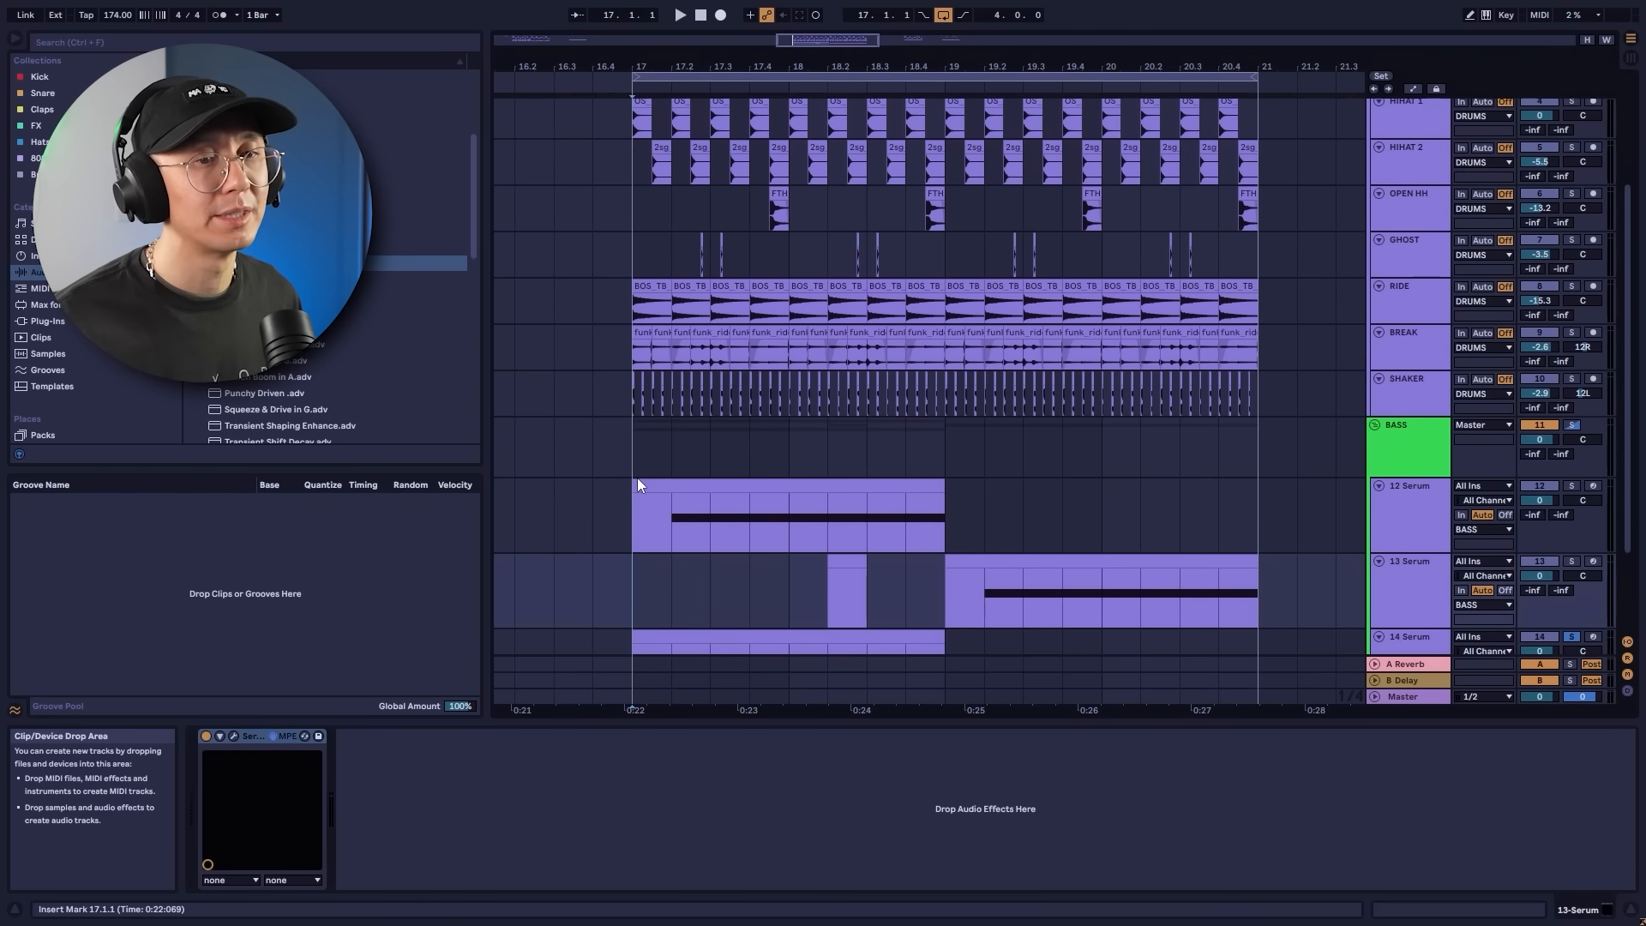
left_click(1577, 425)
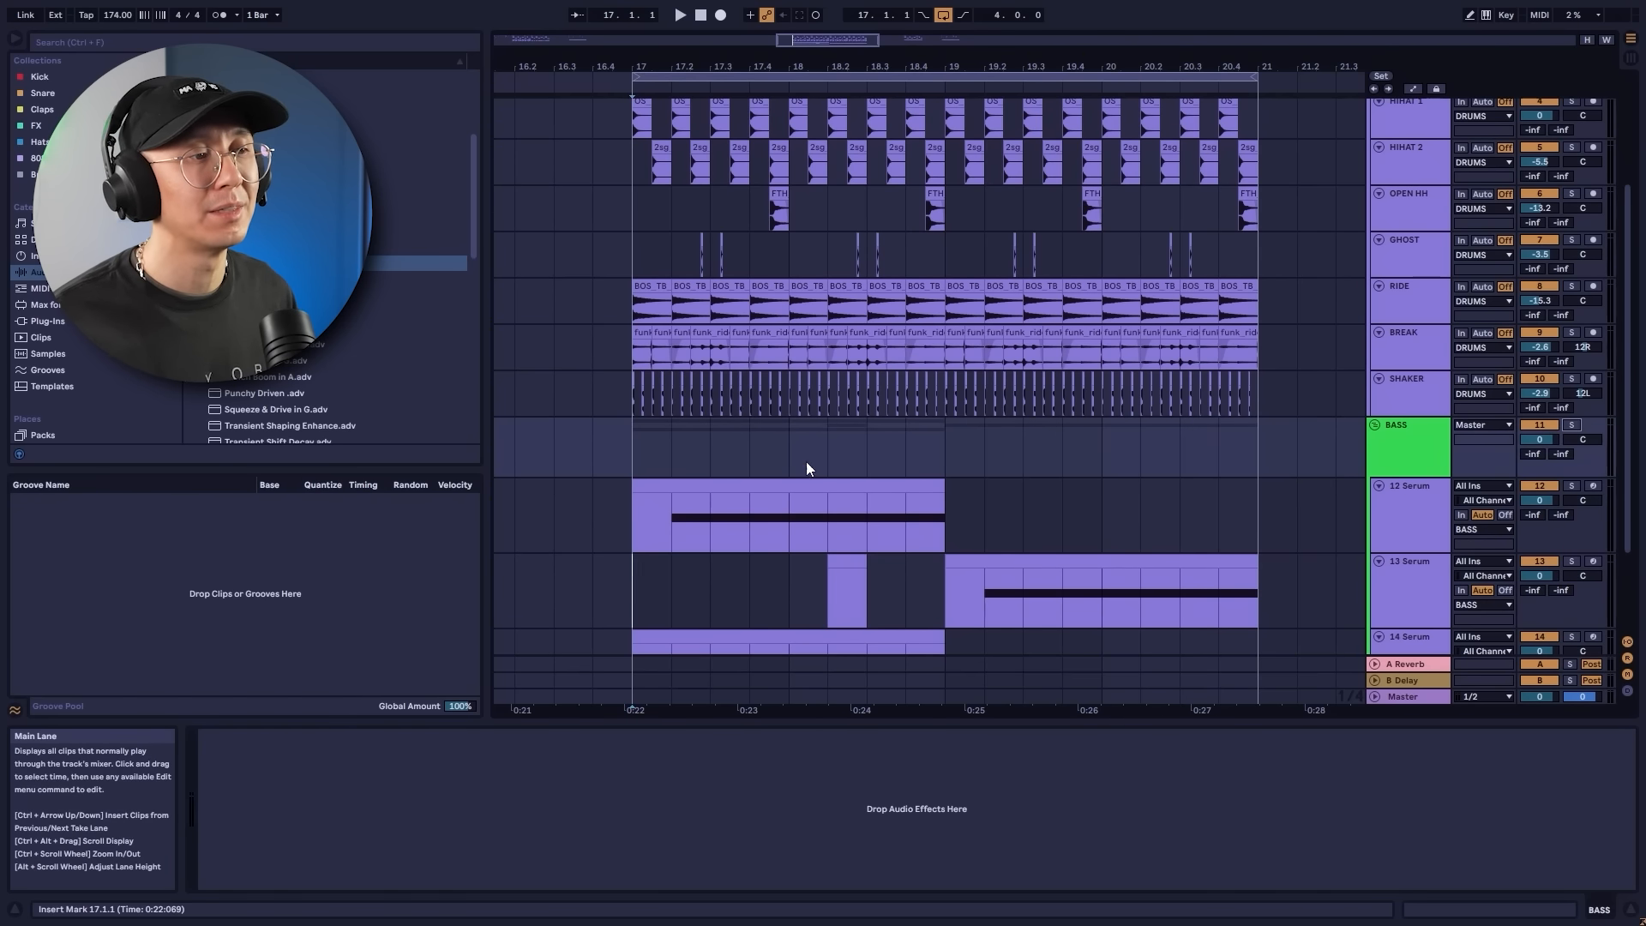
Play the complete drum group together with the bass from bar 17.
scroll(742, 501, "down", 3)
scroll(647, 490, "up", 6)
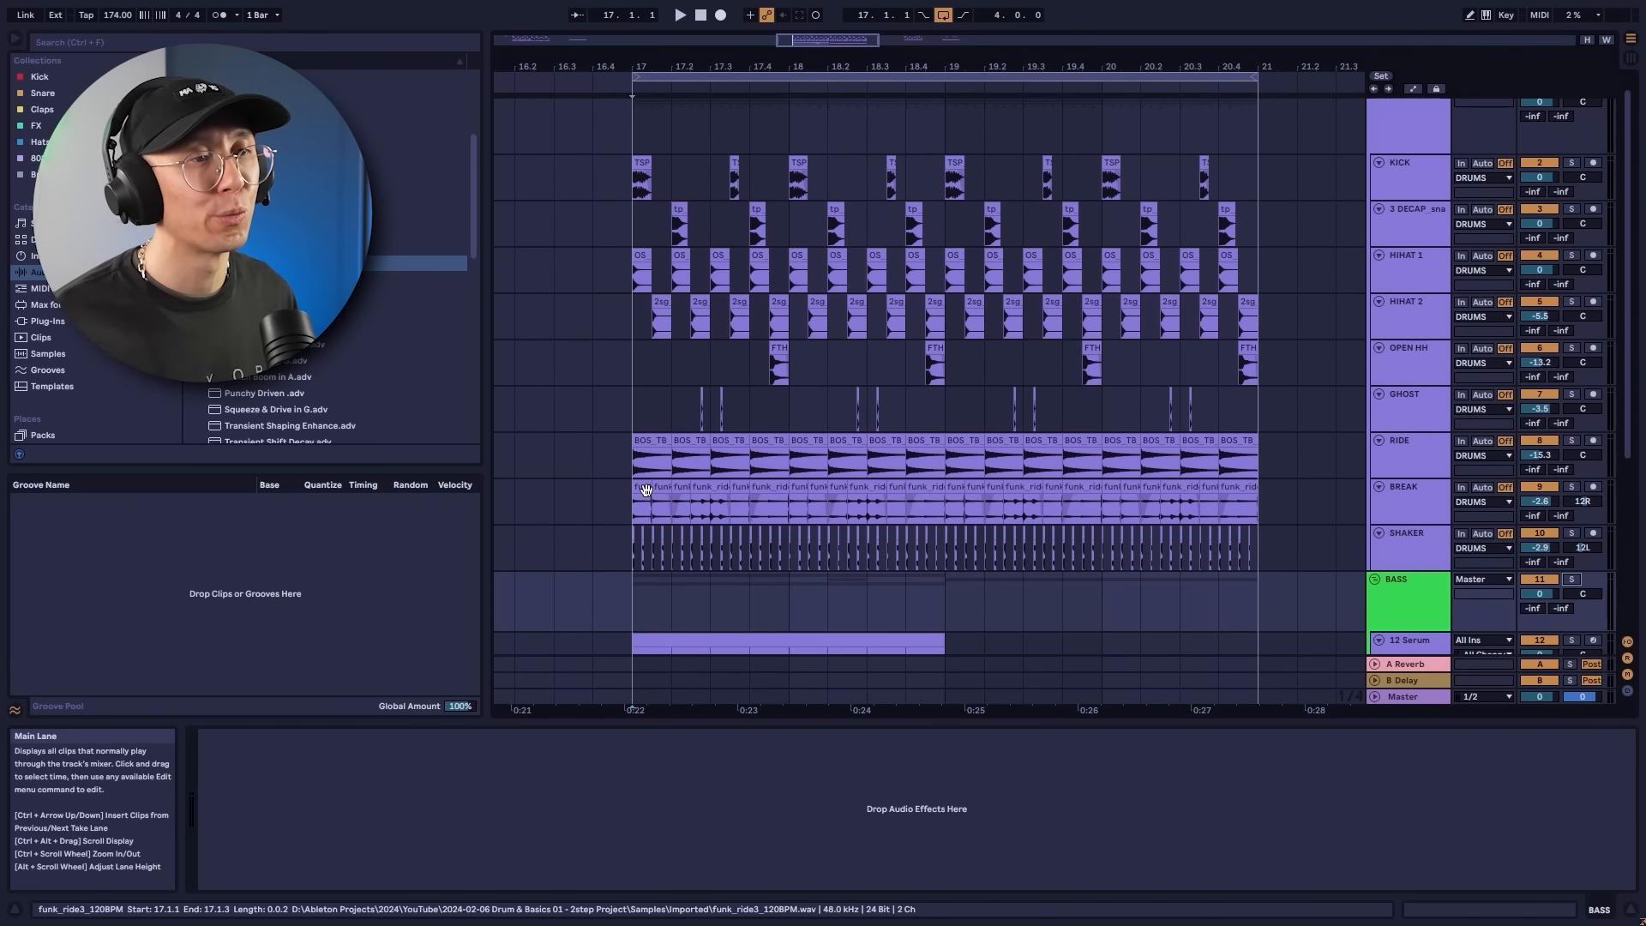
scroll(647, 491, "down", 5)
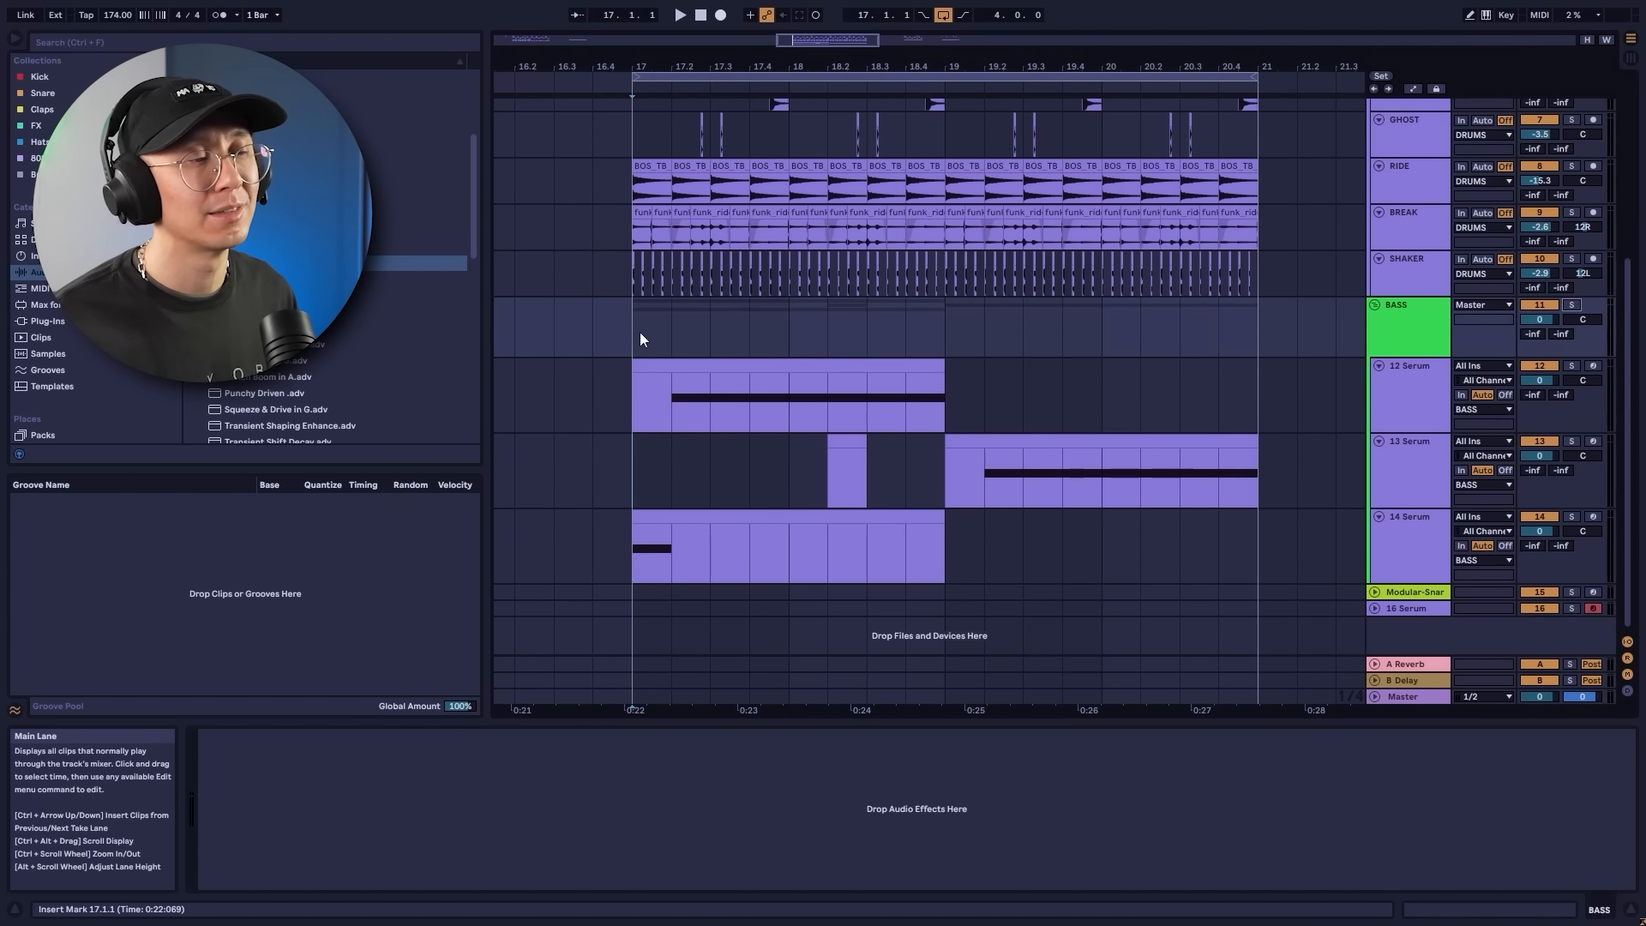
key("space")
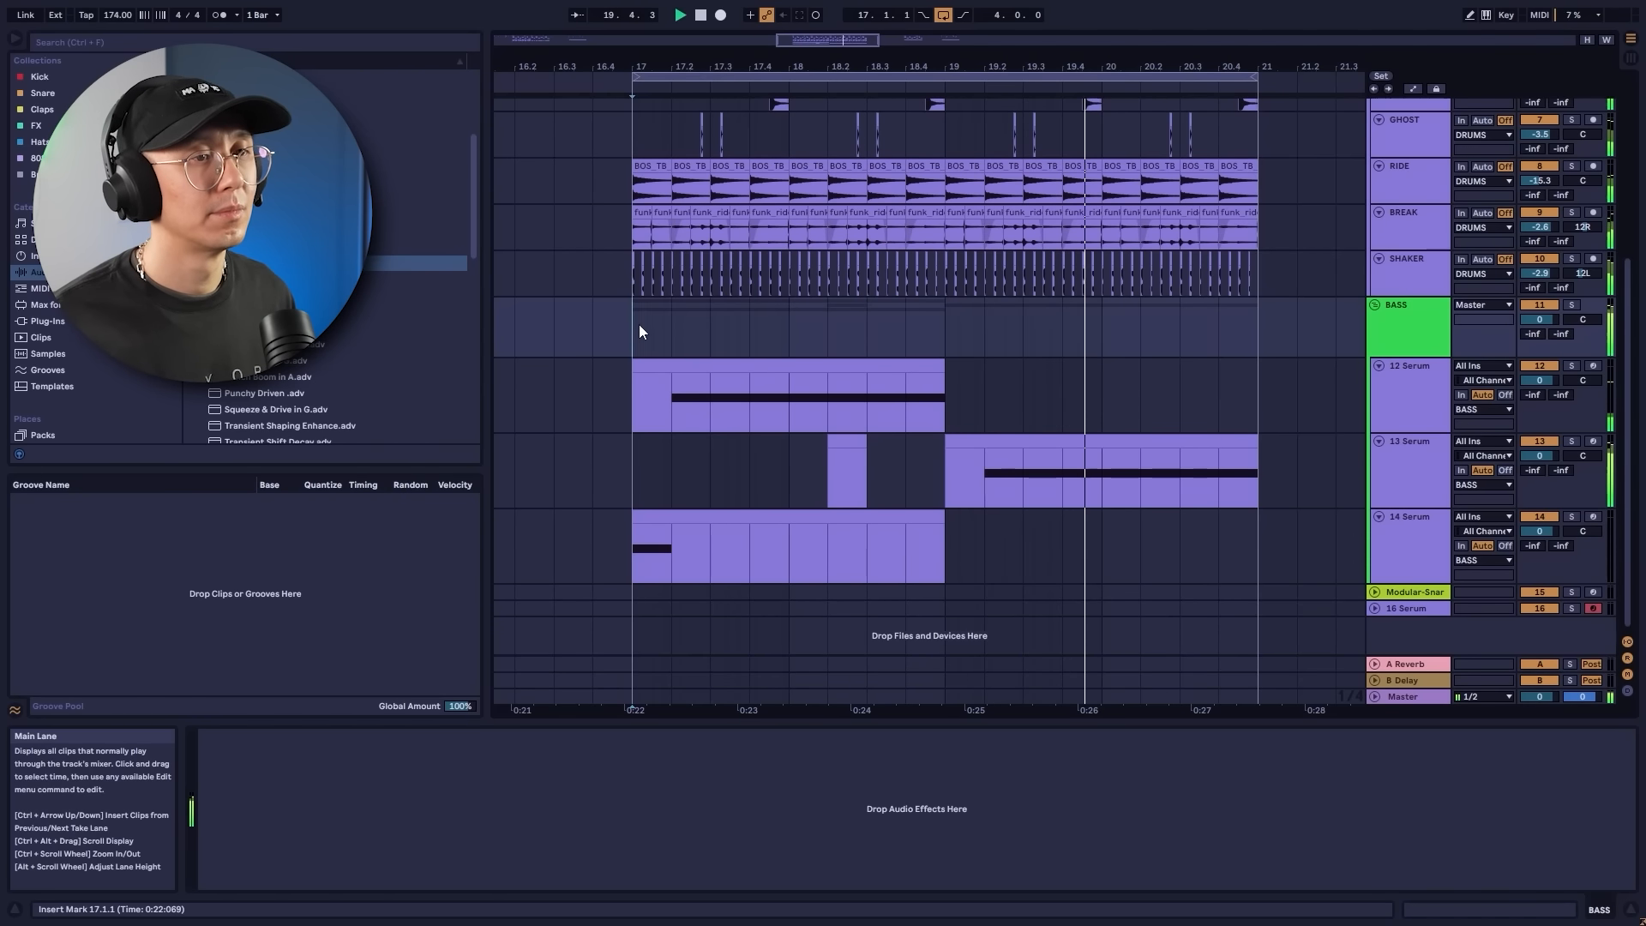
scroll(639, 324, "up", 4)
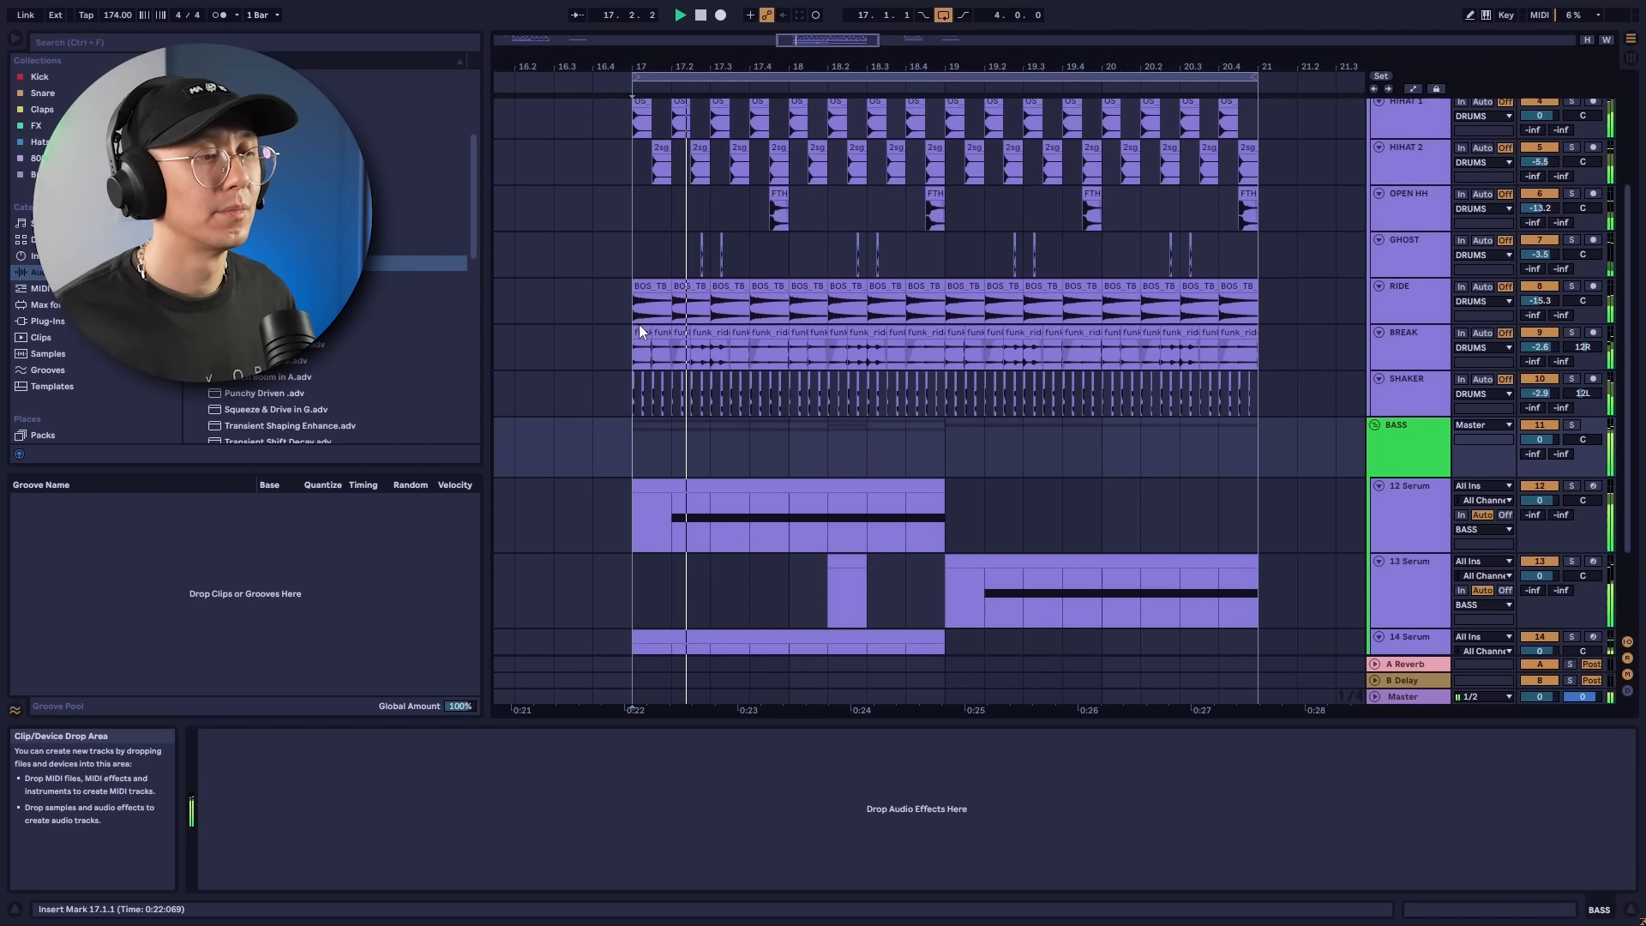
Look over the drum and bass tracks while the loop plays from bar 17 and stop playback.
scroll(640, 324, "up", 3)
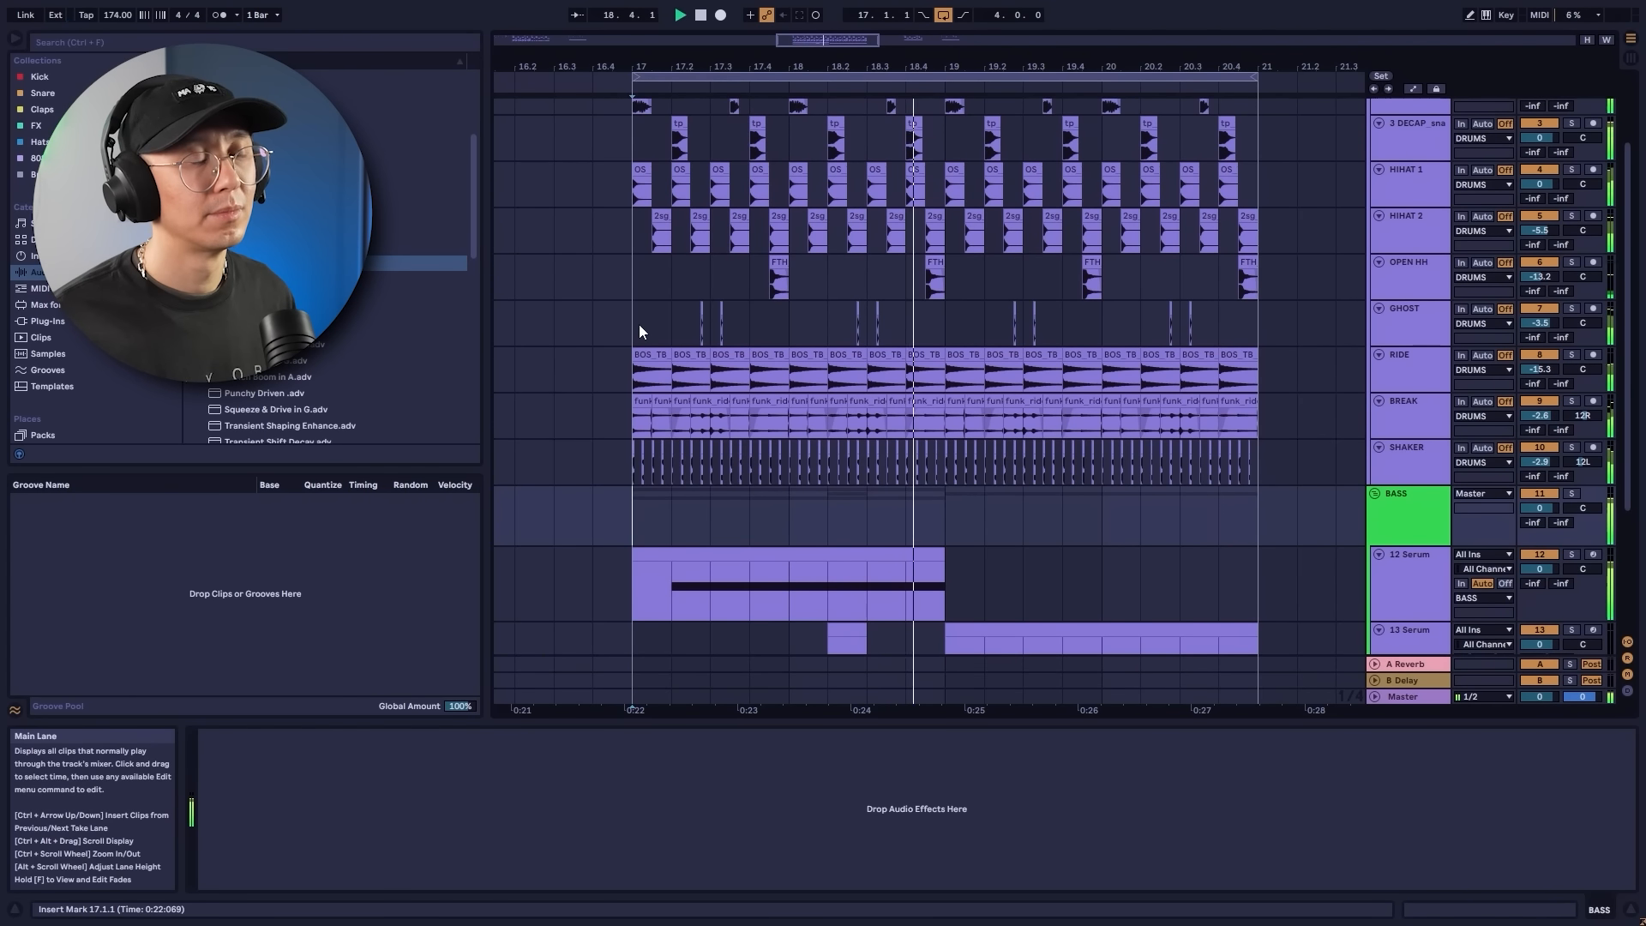
scroll(640, 324, "down", 2)
key("space")
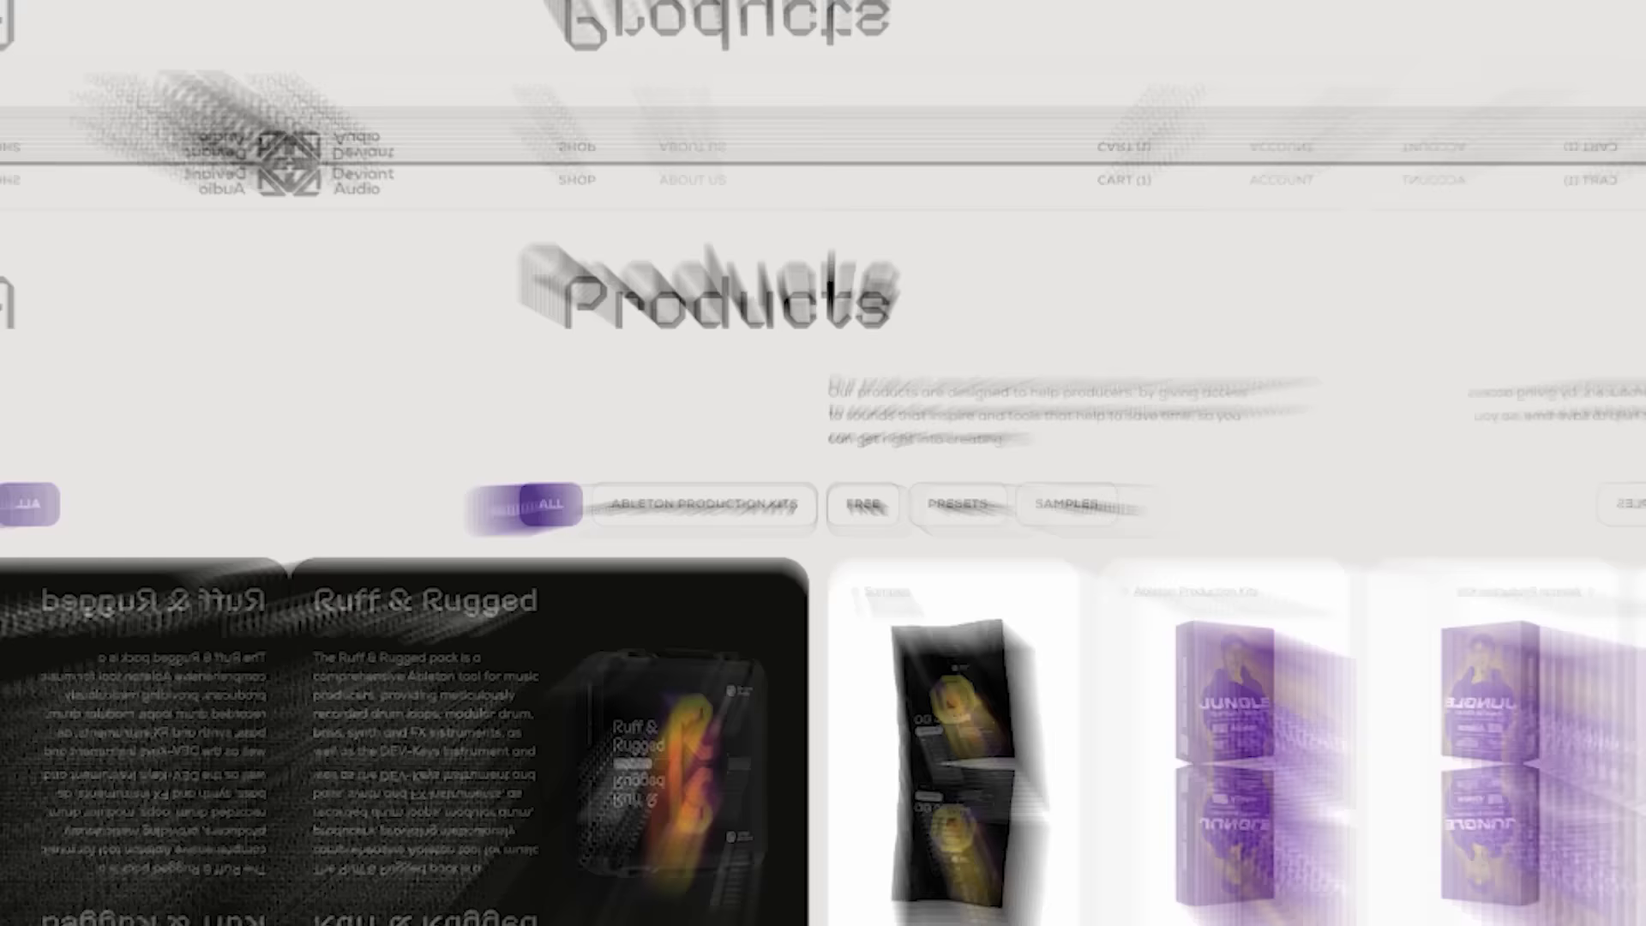
Switch to the Deviant Audio web shop and look through its listings of production kits, presets and samples.
scroll(720, 497, "down", 5)
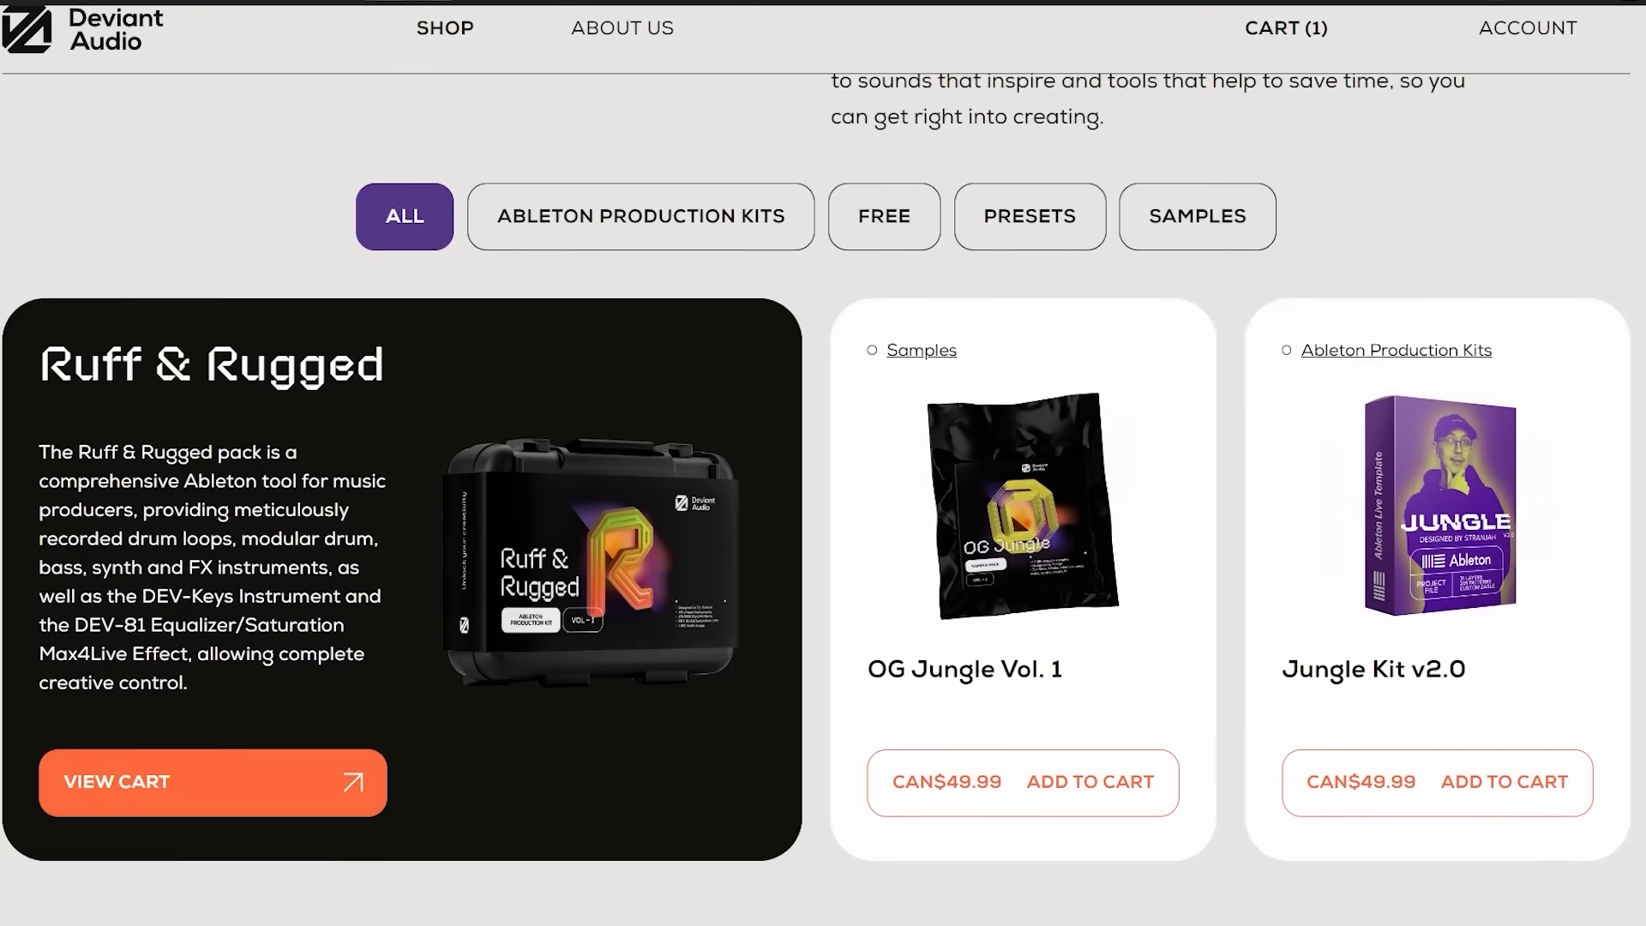
scroll(720, 497, "down", 6)
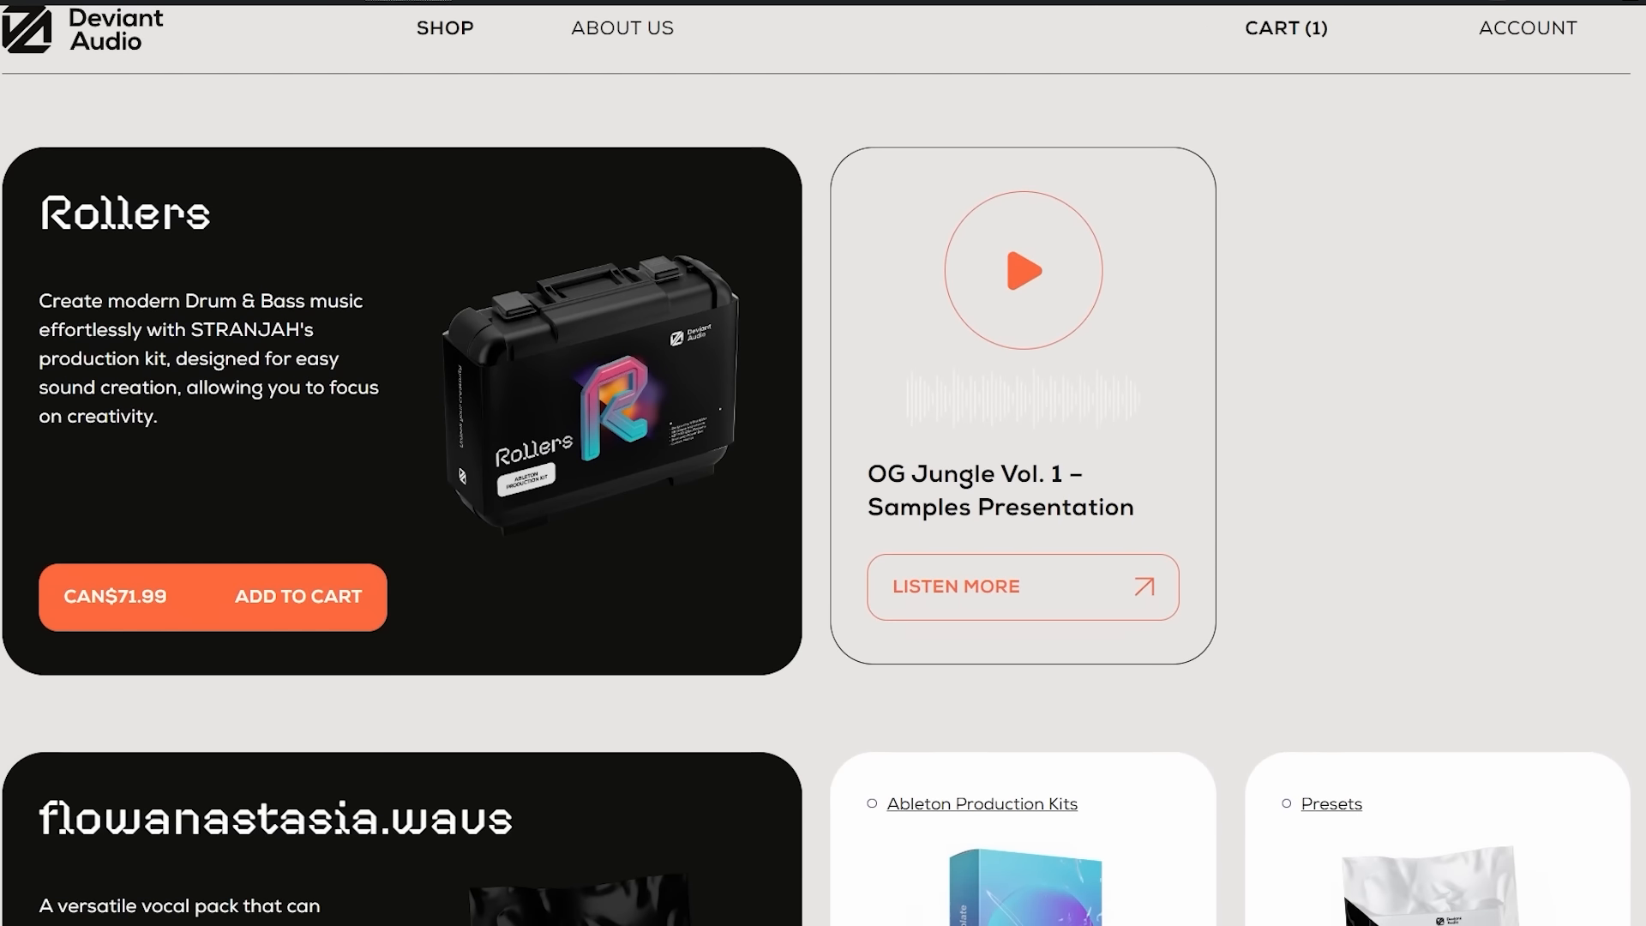
scroll(720, 497, "down", 3)
scroll(720, 498, "down", 3)
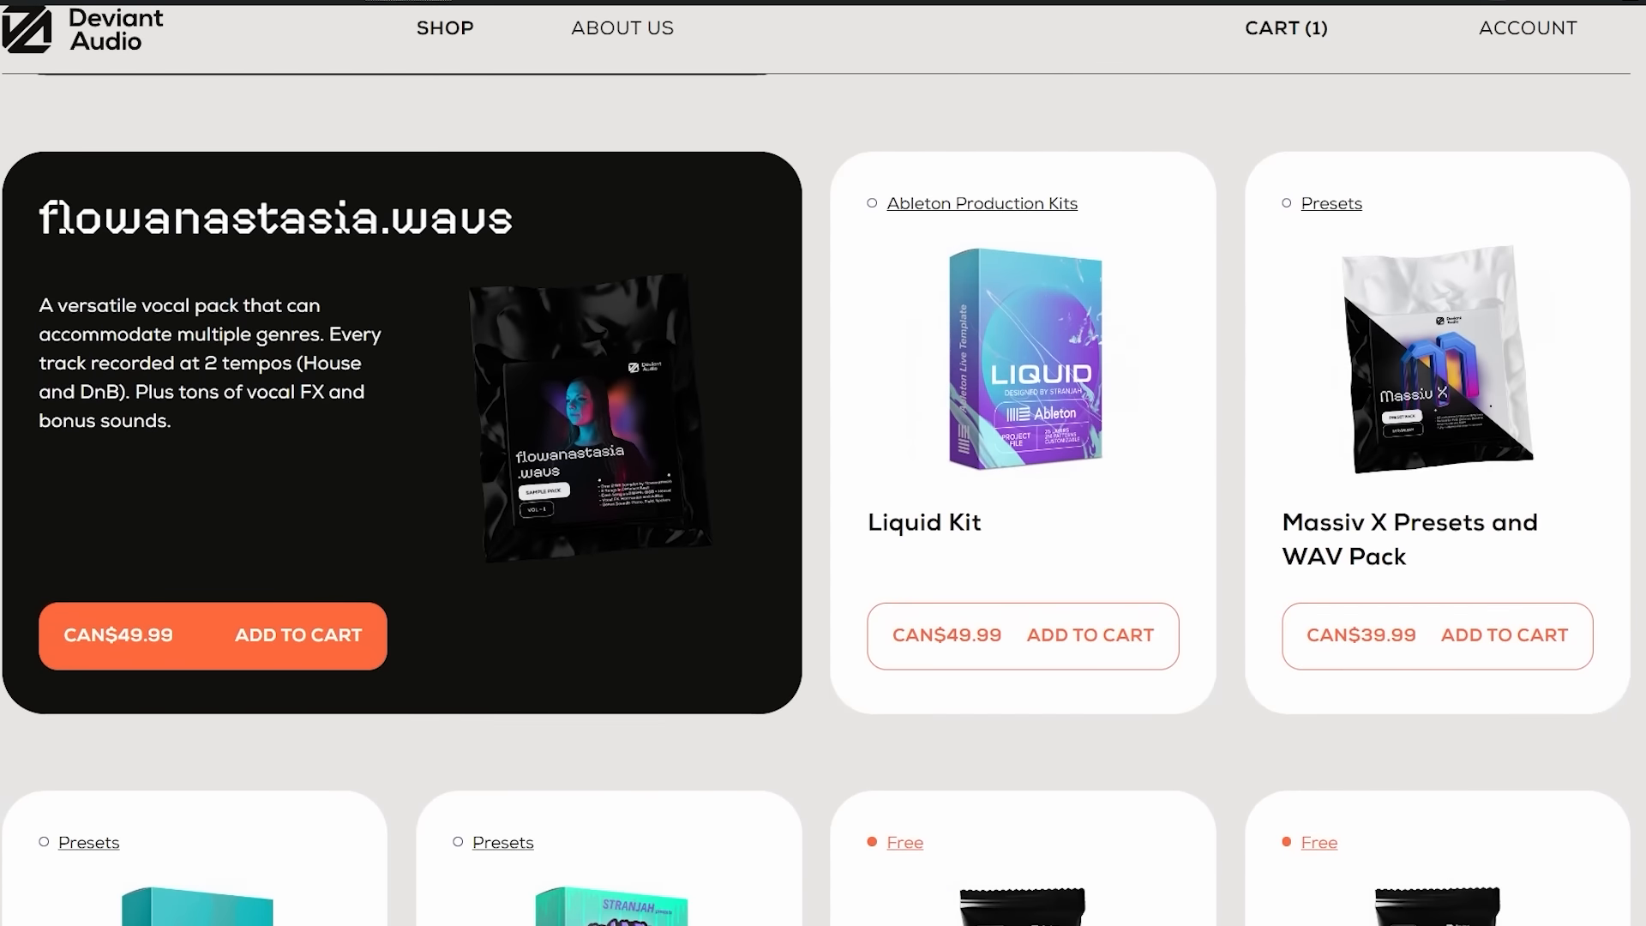
scroll(720, 498, "down", 6)
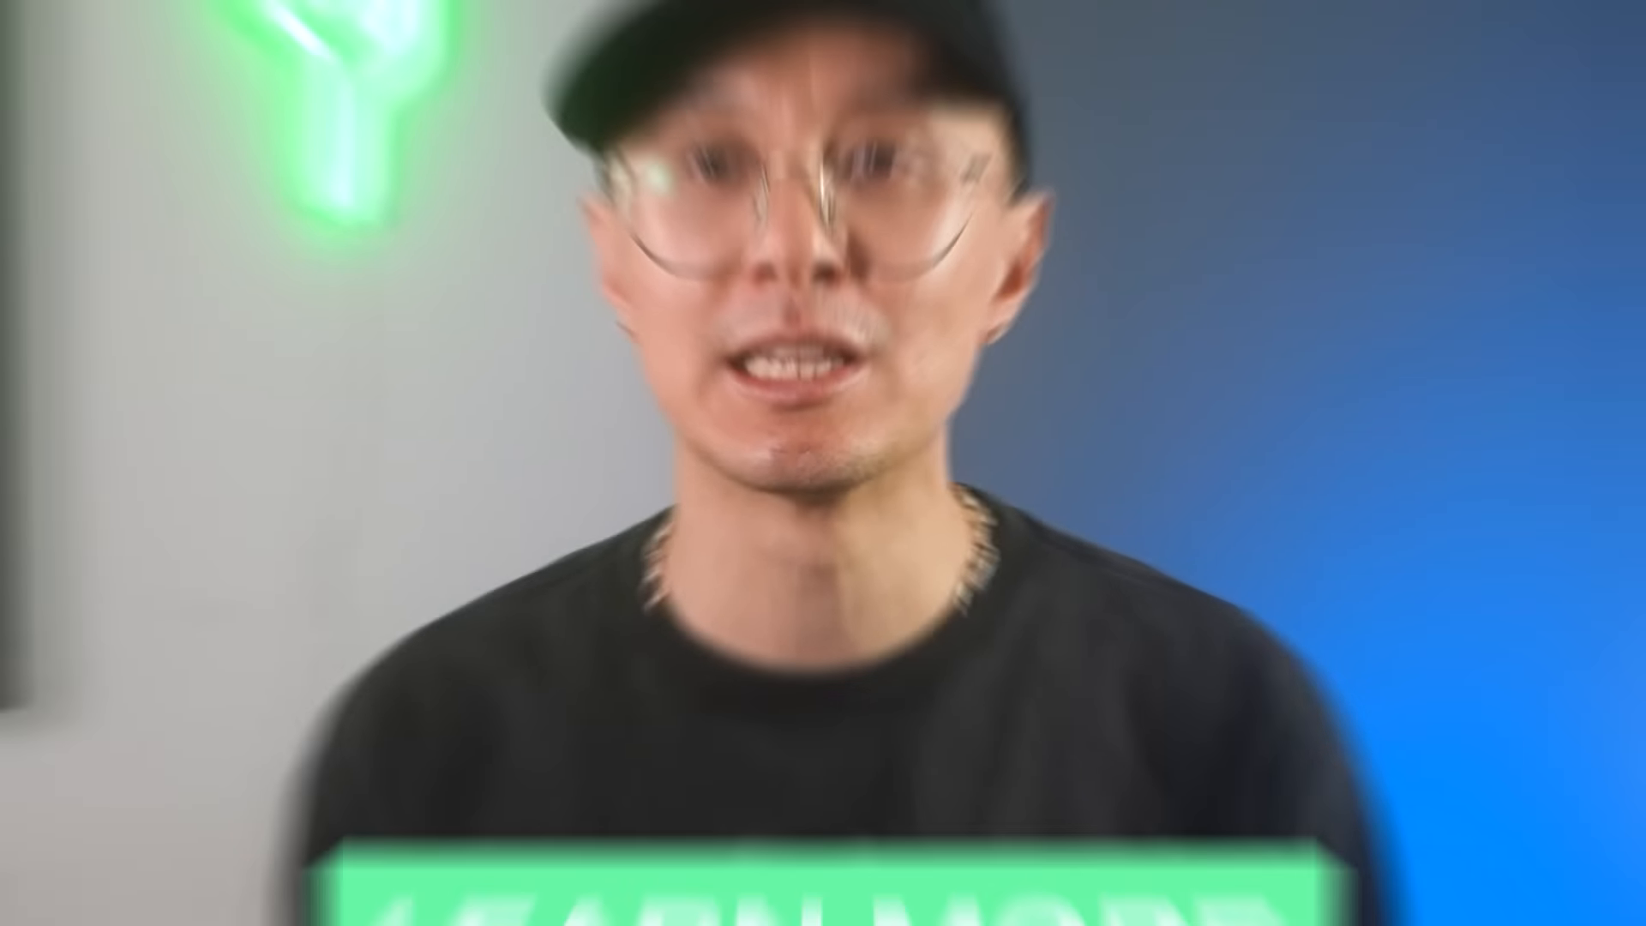